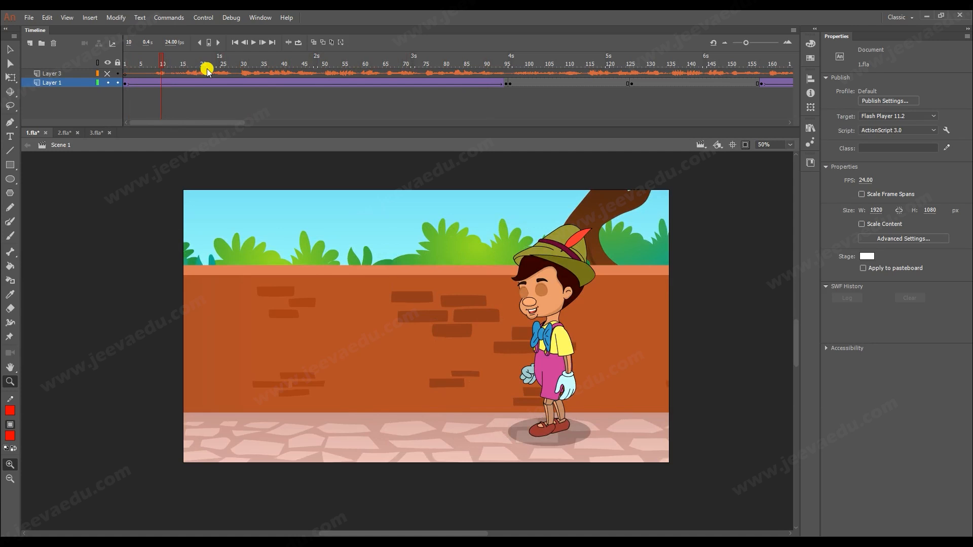
Preview the finished shot in 1.fla by playing the timeline from about frame 95 to the coin toss.
{"action": "left_click", "coordinate": [108, 74]}
{"action": "left_click", "coordinate": [108, 75]}
{"action": "left_click_drag", "start_coordinate": [169, 66], "coordinate": [507, 71]}
{"action": "key", "text": "Return"}
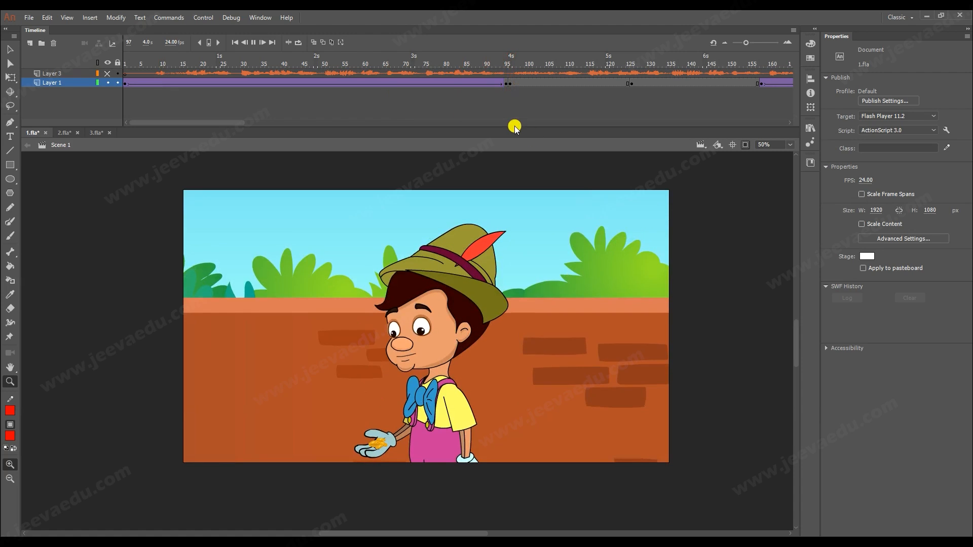
{"action": "key", "text": "Return"}
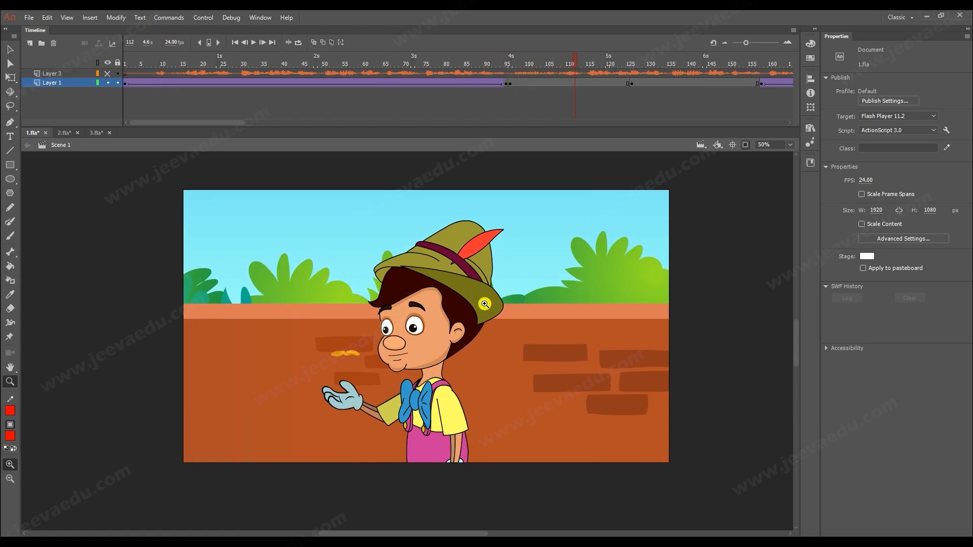
In 2.fla, show the artwork outside the stage and open the character's Symbol 1 for editing.
{"action": "left_click", "coordinate": [65, 132]}
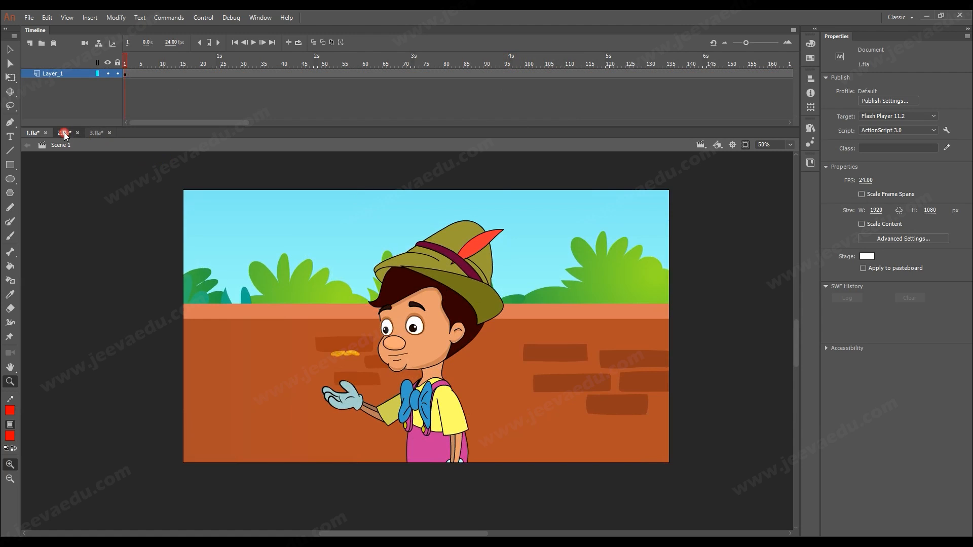
{"action": "key", "text": "v"}
{"action": "left_click", "coordinate": [422, 312]}
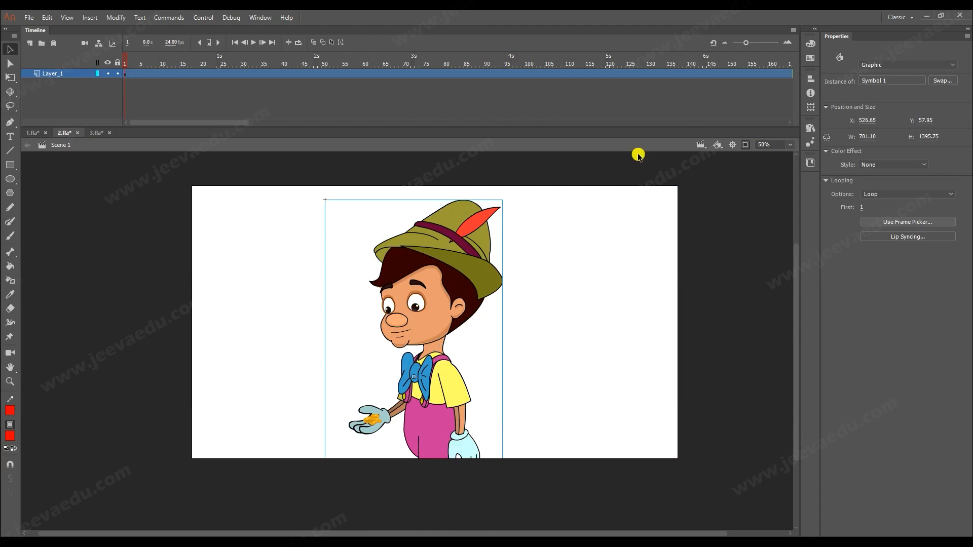
{"action": "left_click", "coordinate": [745, 146]}
{"action": "double_click", "coordinate": [420, 323]}
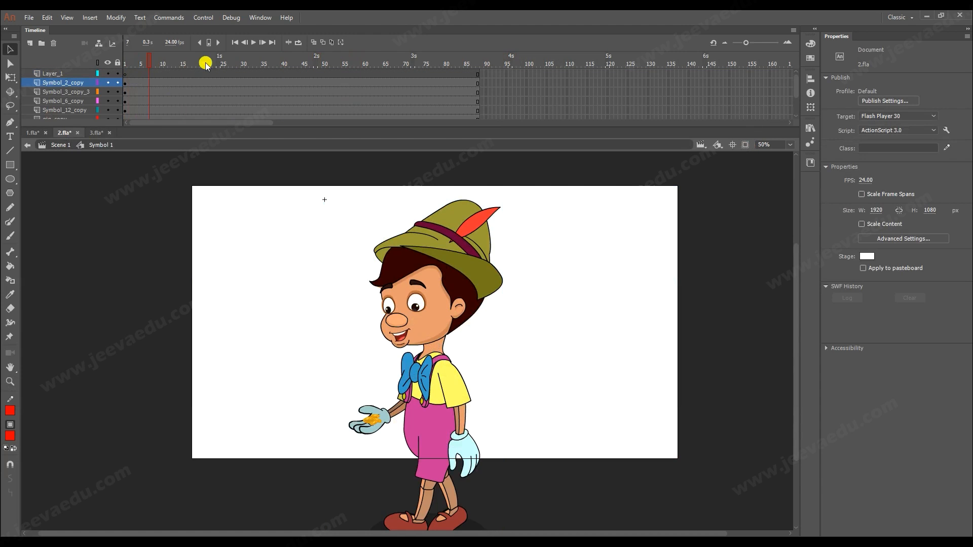
Delete Layer_1 from inside Symbol 1 and look through the remaining body-part layers.
{"action": "left_click", "coordinate": [51, 74]}
{"action": "left_click", "coordinate": [53, 43]}
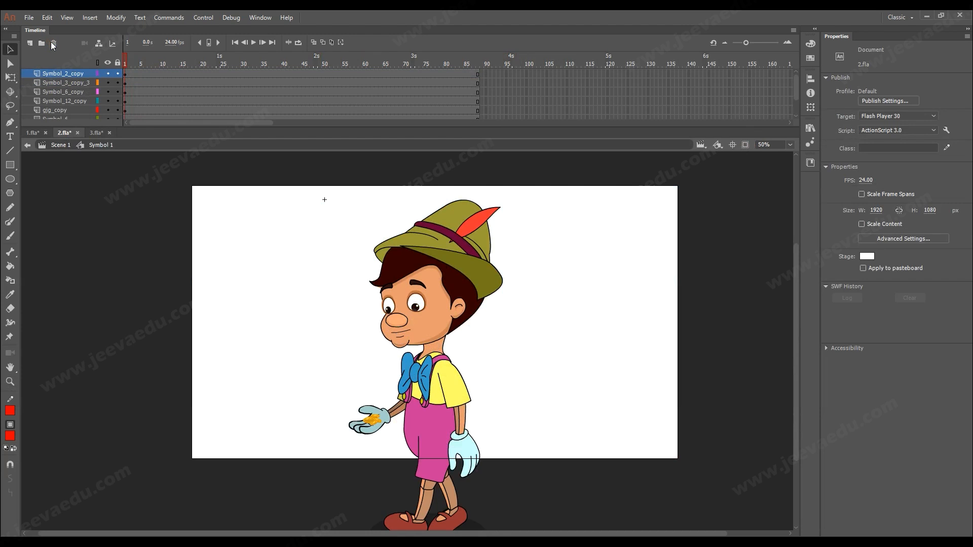
{"action": "scroll", "coordinate": [145, 99], "scroll_direction": "down", "scroll_amount": 2}
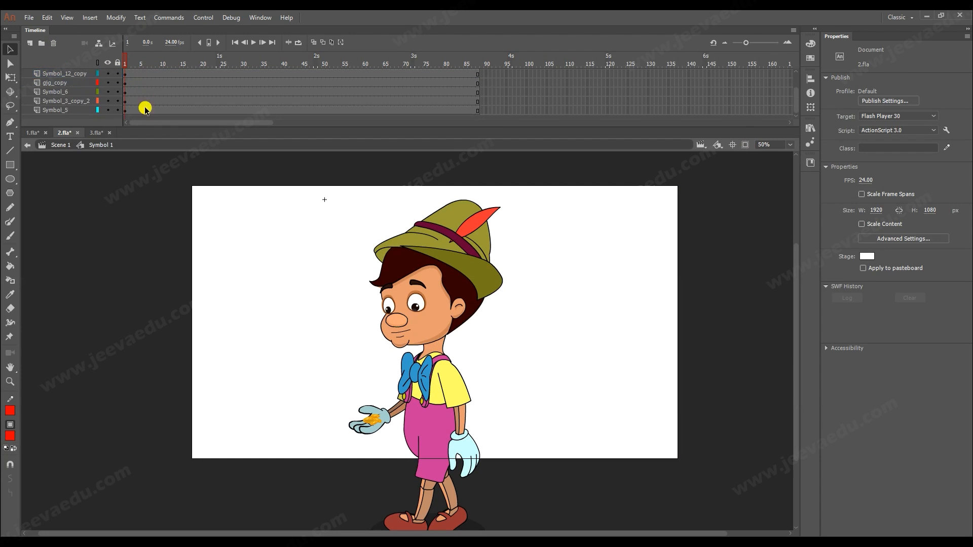
Return to Scene 1 and move the whole character slightly up to X 526.65, Y 47.95.
{"action": "left_click", "coordinate": [60, 145]}
{"action": "left_click_drag", "start_coordinate": [438, 376], "coordinate": [434, 357]}
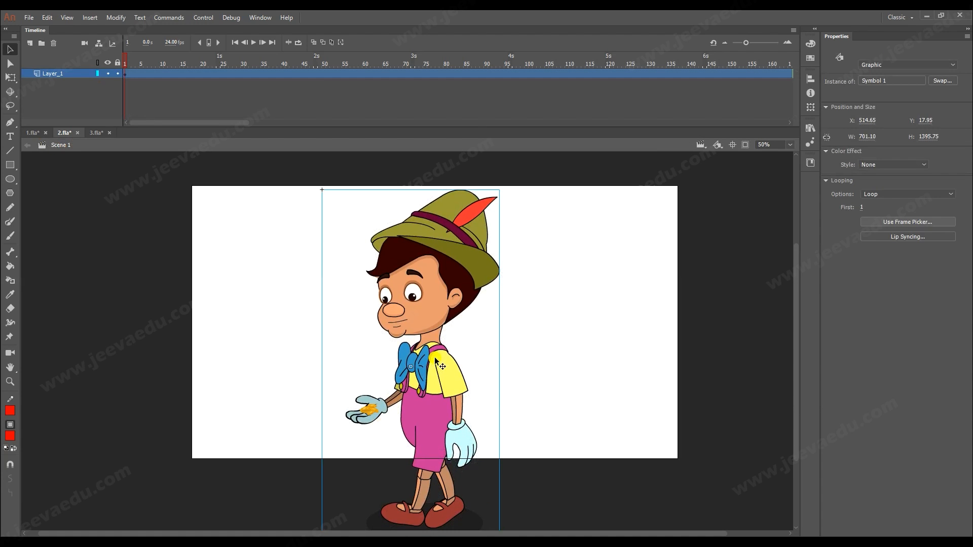
{"action": "left_click", "coordinate": [419, 271]}
{"action": "left_click", "coordinate": [421, 295]}
{"action": "left_click_drag", "start_coordinate": [381, 319], "coordinate": [426, 319]}
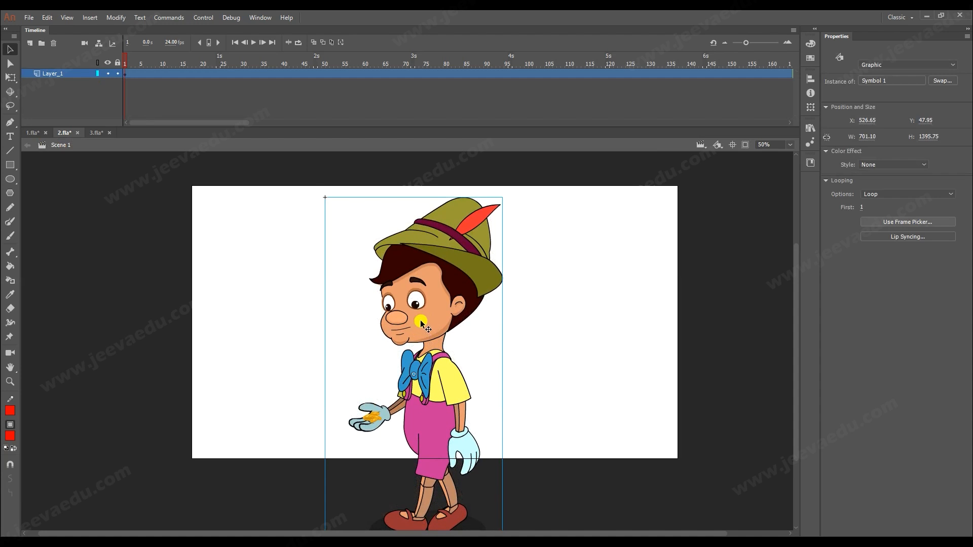
Open Symbol 1 and select all of the character's parts to examine how it is divided.
{"action": "double_click", "coordinate": [453, 282]}
{"action": "left_click_drag", "start_coordinate": [252, 172], "coordinate": [531, 530]}
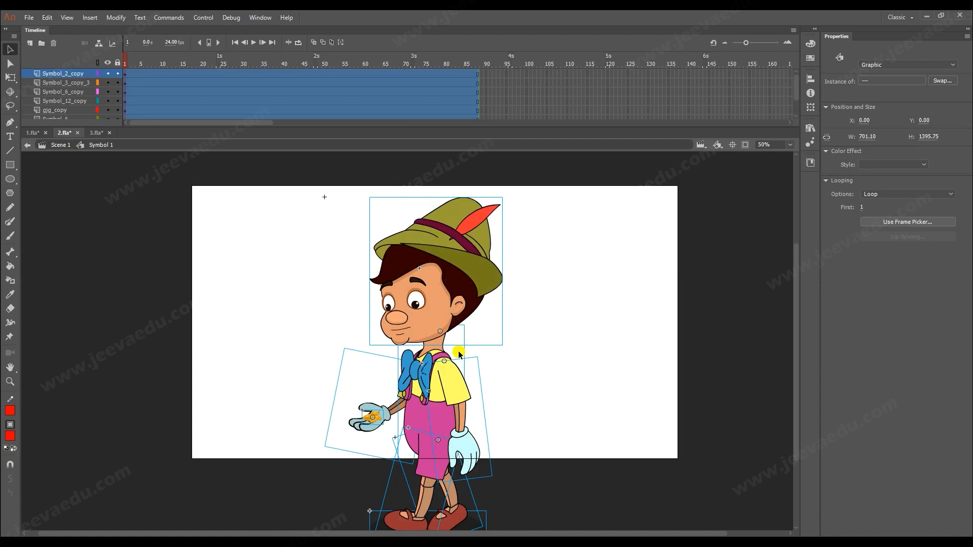
{"action": "left_click", "coordinate": [133, 64]}
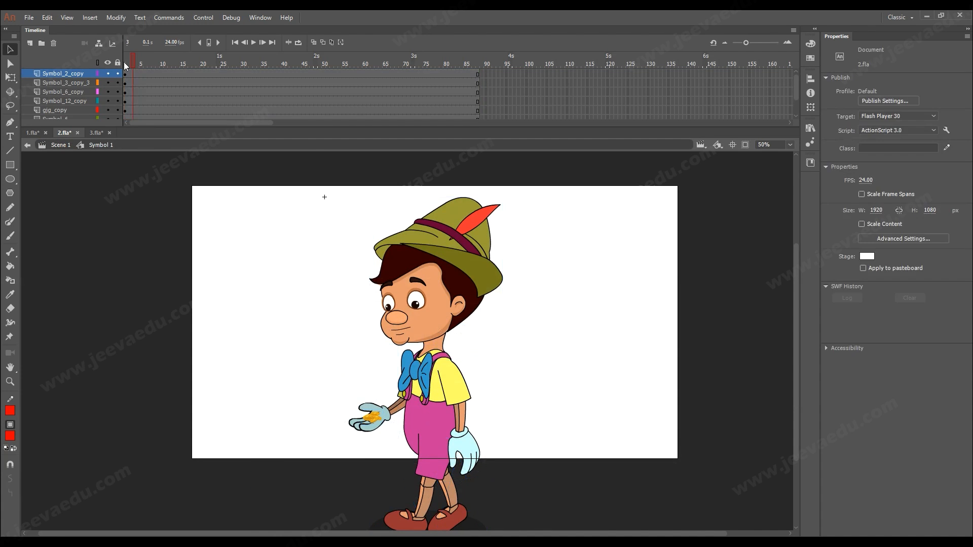
Compare the talking pose around frame 100 of 1.fla with the first 13 frames of Symbol 1 in 2.fla.
{"action": "left_click", "coordinate": [32, 133]}
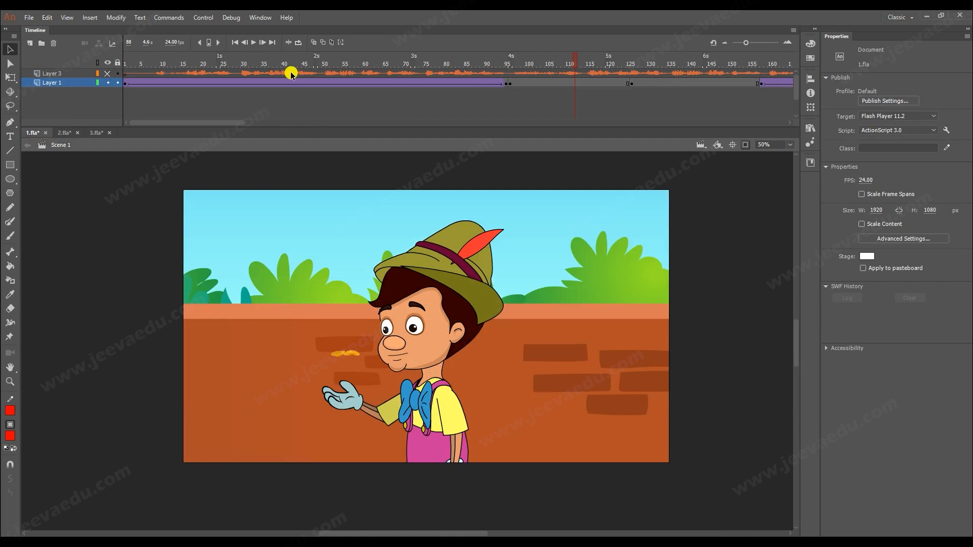
{"action": "left_click", "coordinate": [514, 66]}
{"action": "left_click_drag", "start_coordinate": [514, 65], "coordinate": [526, 81]}
{"action": "left_click", "coordinate": [67, 135]}
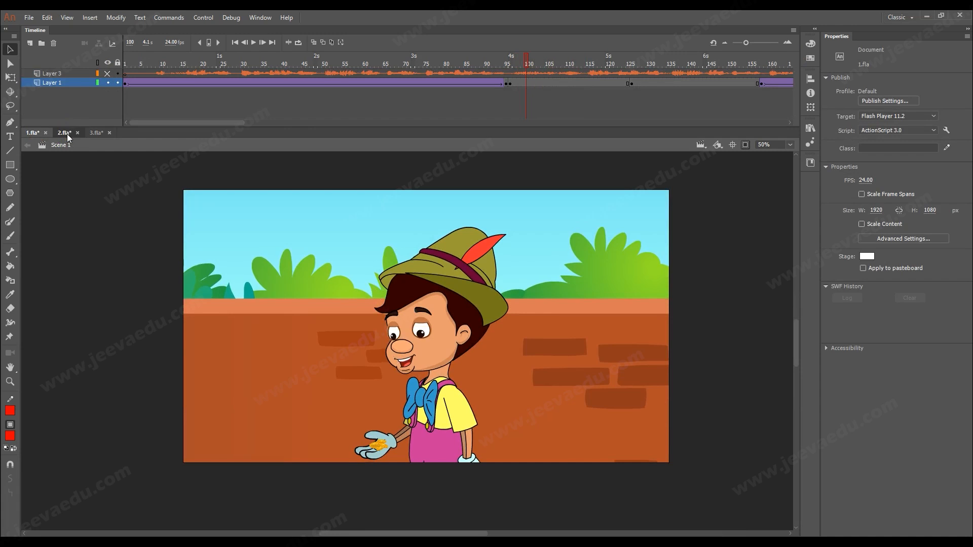
{"action": "left_click_drag", "start_coordinate": [139, 62], "coordinate": [173, 65]}
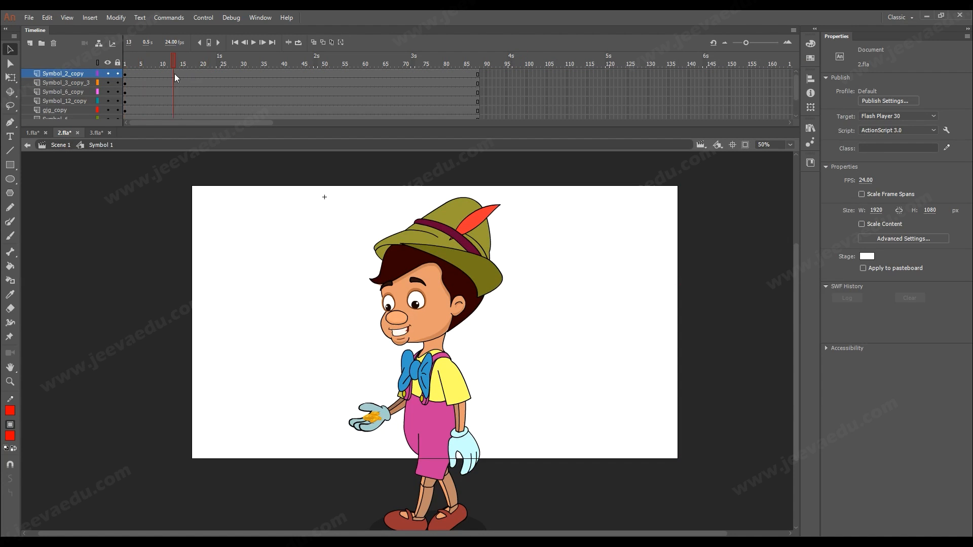
Play through the lip-sync keyframes inside the head's mouth symbol and return to Symbol 1.
{"action": "double_click", "coordinate": [406, 332]}
{"action": "double_click", "coordinate": [403, 328]}
{"action": "key", "text": "Return"}
{"action": "key", "text": "Return"}
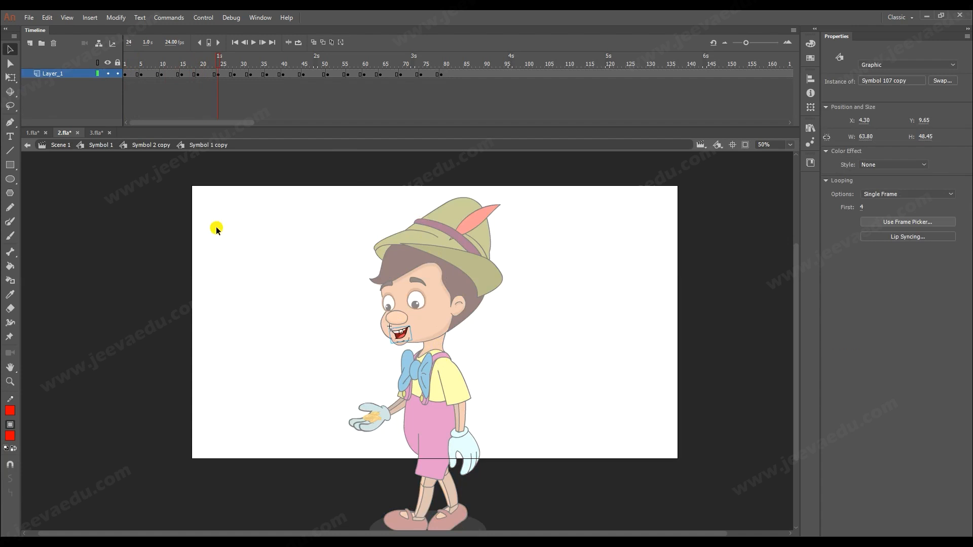
{"action": "left_click", "coordinate": [95, 147]}
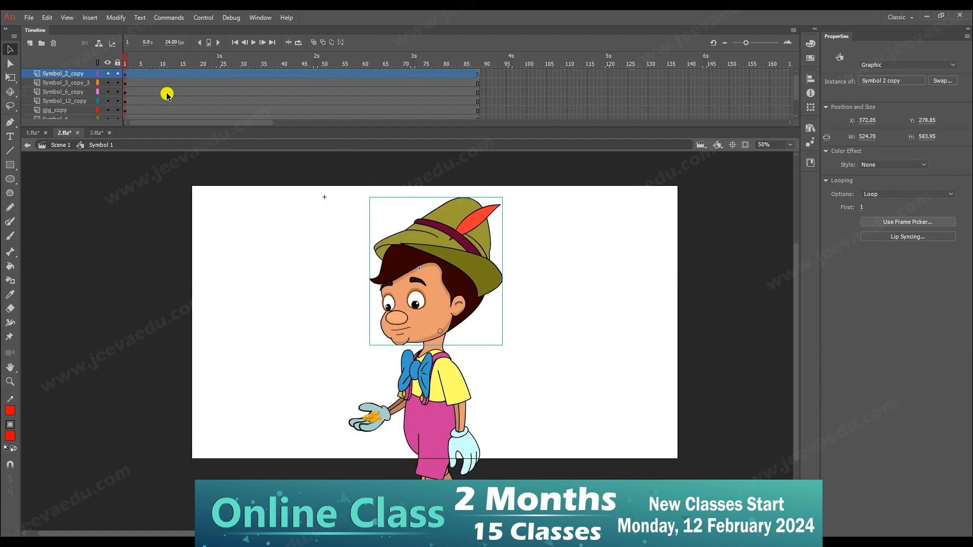
Try pulling the near arm away from the body at frame 10.
{"action": "left_click", "coordinate": [162, 69]}
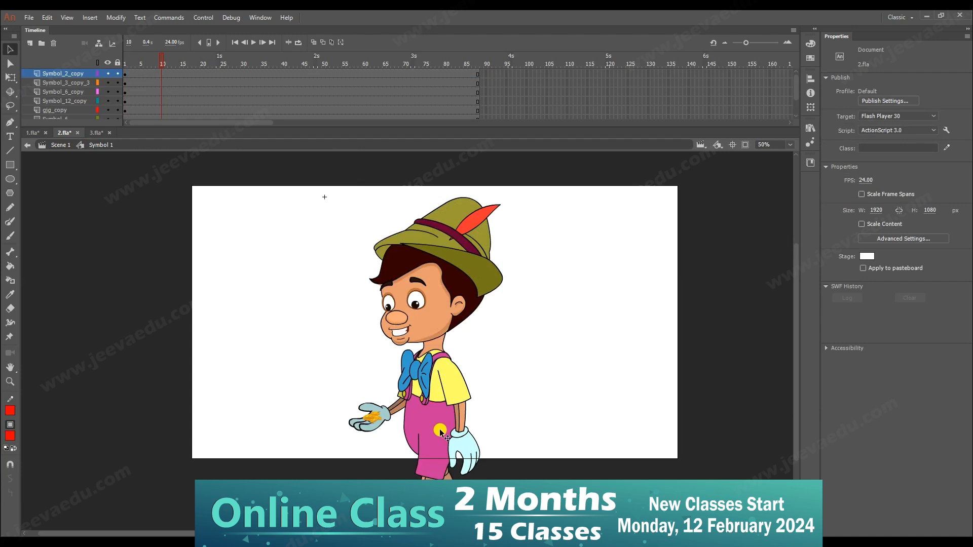
{"action": "scroll", "coordinate": [388, 379], "scroll_direction": "down", "scroll_amount": 3}
{"action": "scroll", "coordinate": [389, 381], "scroll_direction": "up", "scroll_amount": 2}
{"action": "left_click_drag", "start_coordinate": [396, 357], "coordinate": [306, 365]}
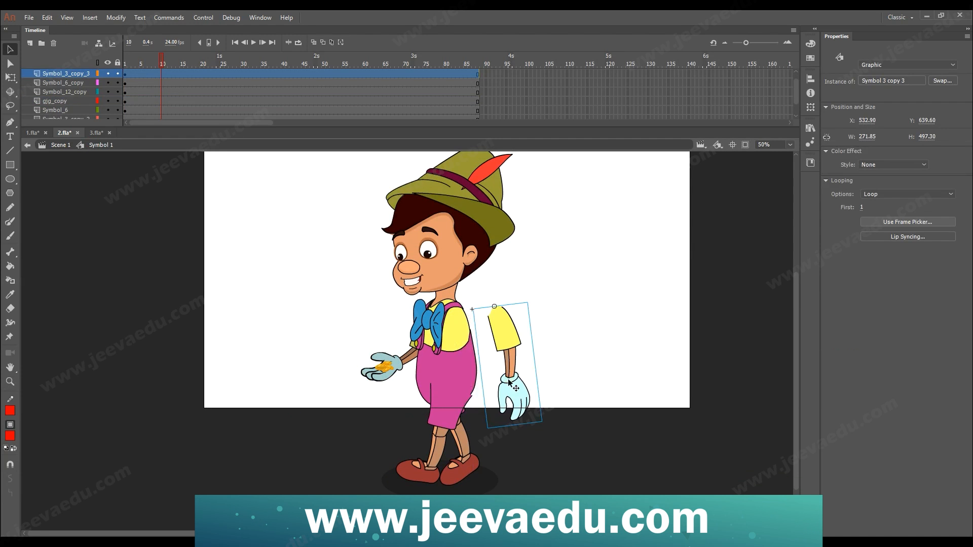
Open the coin pile symbol in the character's palm and examine its individual coins over the timeline.
{"action": "left_click", "coordinate": [386, 367]}
{"action": "double_click", "coordinate": [388, 368]}
{"action": "left_click_drag", "start_coordinate": [151, 62], "coordinate": [90, 63]}
{"action": "scroll", "coordinate": [388, 339], "scroll_direction": "up", "scroll_amount": 3}
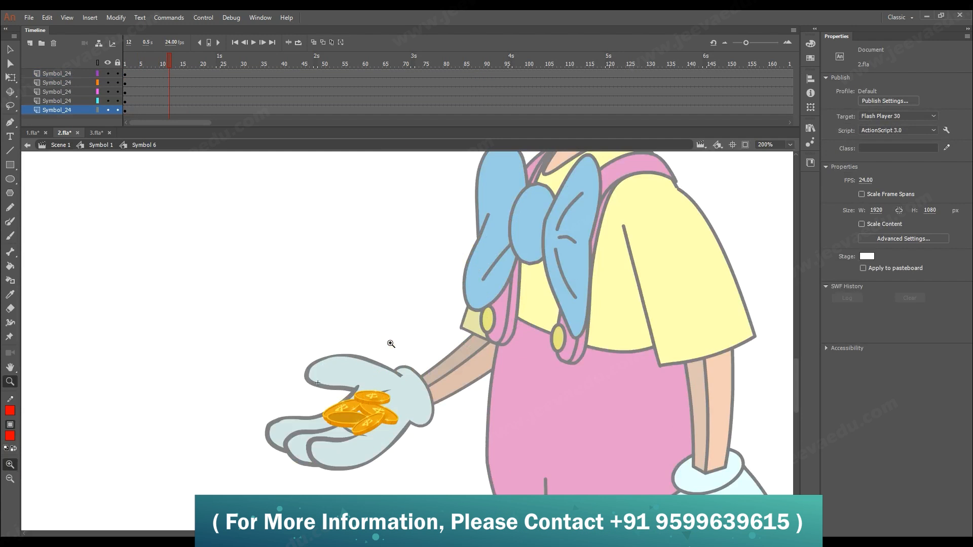
{"action": "double_click", "coordinate": [383, 381]}
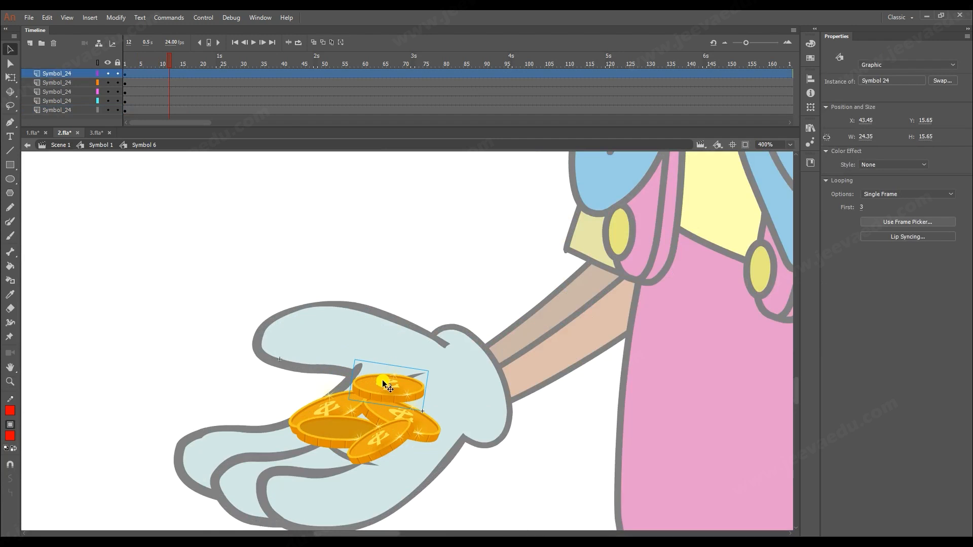
{"action": "left_click_drag", "start_coordinate": [133, 62], "coordinate": [123, 70]}
{"action": "double_click", "coordinate": [242, 260]}
{"action": "key", "text": "Return"}
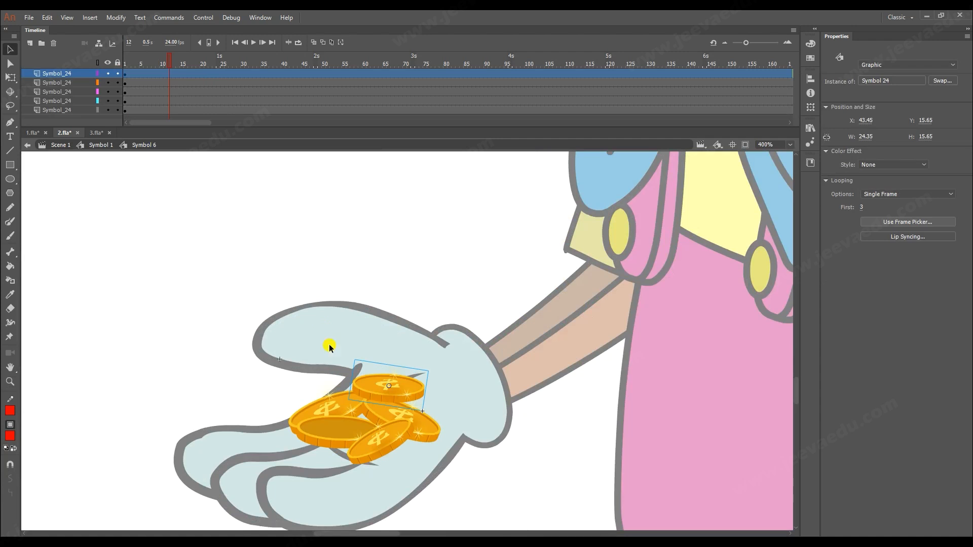
Set the topmost coin's looping option to Loop and preview its spin.
{"action": "left_click", "coordinate": [410, 382]}
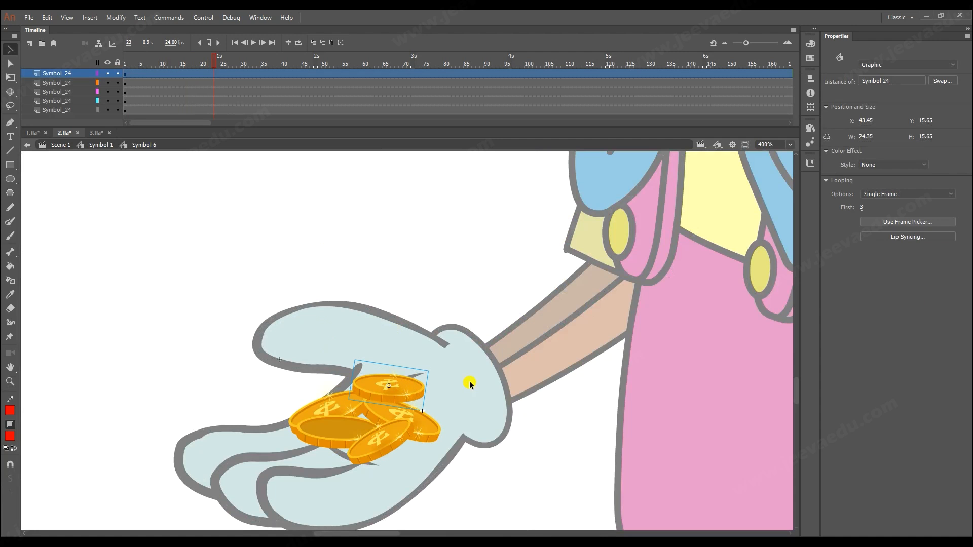
{"action": "left_click", "coordinate": [886, 195]}
{"action": "left_click", "coordinate": [890, 205]}
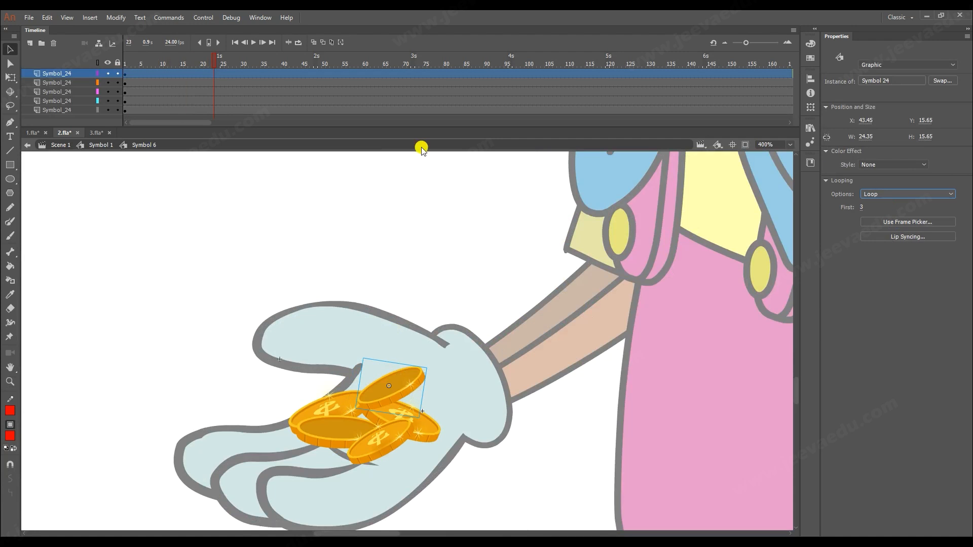
{"action": "key", "text": "Return"}
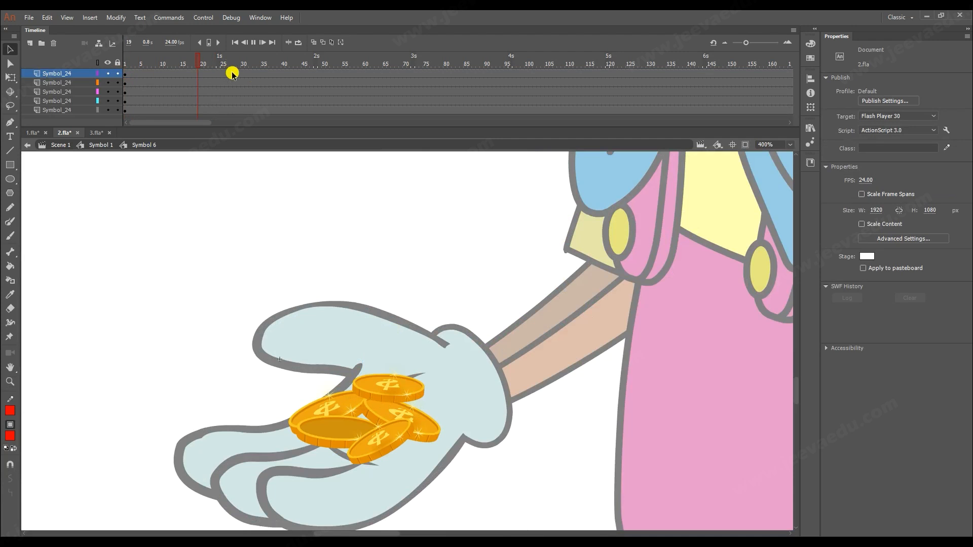
{"action": "left_click_drag", "start_coordinate": [257, 57], "coordinate": [9, 95]}
Set the looping option of the coin nearest the fingertips to Loop and preview both coins spinning.
{"action": "left_click", "coordinate": [315, 403]}
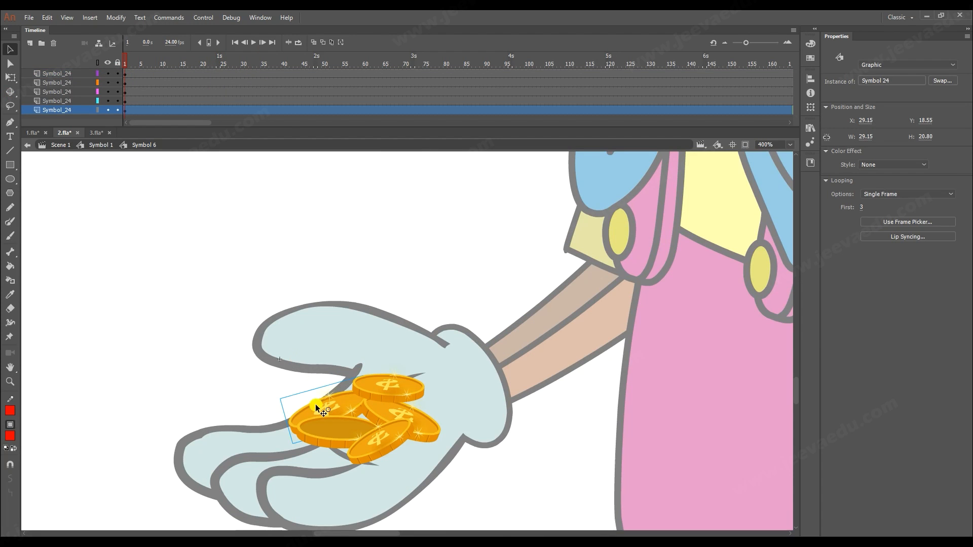
{"action": "left_click", "coordinate": [892, 194]}
{"action": "left_click", "coordinate": [878, 192]}
{"action": "key", "text": "Return"}
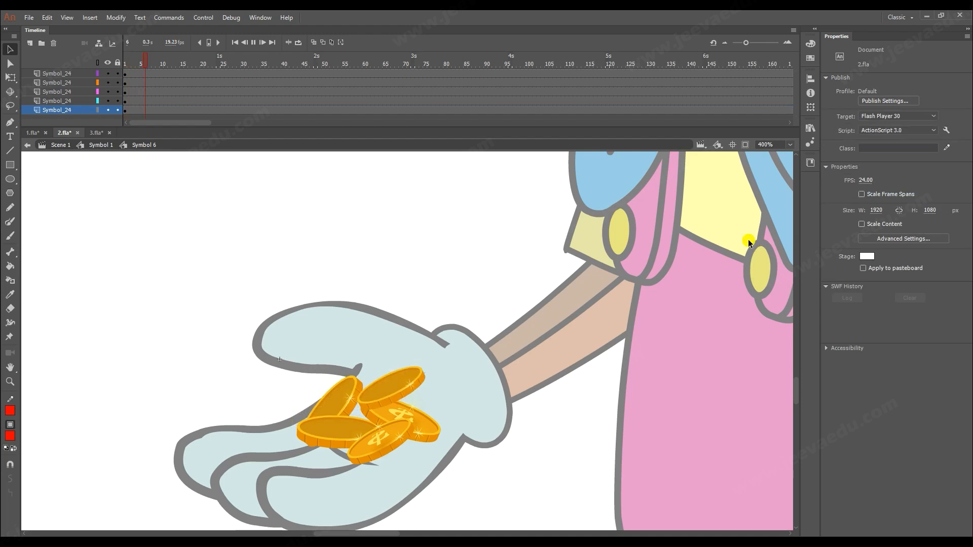
{"action": "key", "text": "Return"}
{"action": "left_click_drag", "start_coordinate": [200, 65], "coordinate": [47, 75]}
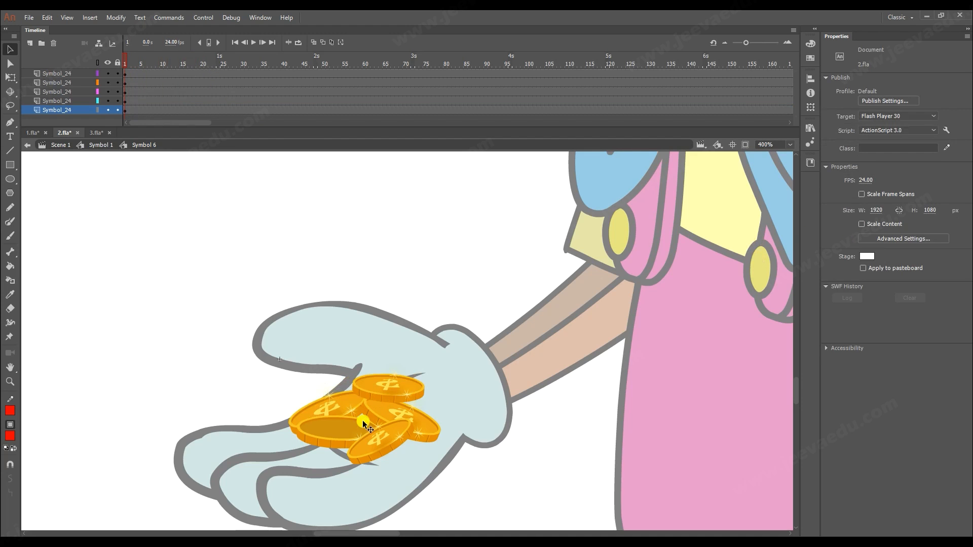
Set both looping coins to Single Frame again and scrub the timeline to check them.
{"action": "left_click", "coordinate": [319, 403]}
{"action": "left_click", "coordinate": [386, 387], "text": "shift"}
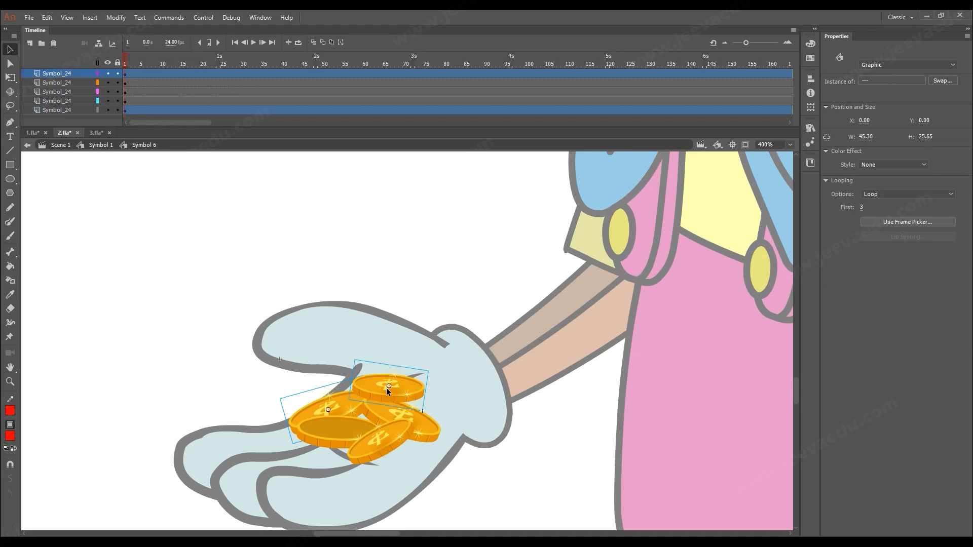
{"action": "left_click", "coordinate": [900, 198]}
{"action": "left_click", "coordinate": [884, 215]}
{"action": "left_click", "coordinate": [891, 199]}
{"action": "left_click", "coordinate": [890, 227]}
{"action": "left_click", "coordinate": [270, 359]}
{"action": "left_click", "coordinate": [312, 403]}
{"action": "left_click_drag", "start_coordinate": [138, 61], "coordinate": [312, 83]}
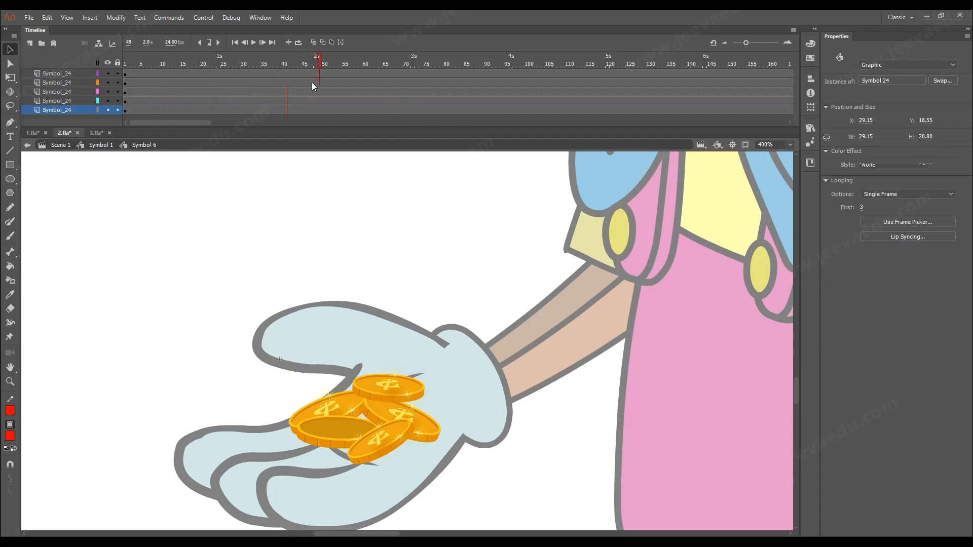
Return from the coin pile to Symbol 1 to view the whole character.
{"action": "key", "text": "shift+comma"}
{"action": "left_click", "coordinate": [96, 145]}
{"action": "key", "text": "z"}
{"action": "left_click", "coordinate": [478, 434], "text": "alt"}
{"action": "left_click_drag", "start_coordinate": [451, 408], "coordinate": [452, 449]}
{"action": "left_click", "coordinate": [438, 365], "text": "alt"}
{"action": "left_click_drag", "start_coordinate": [454, 332], "coordinate": [440, 376]}
Try moving separate parts of the character aside, undoing each move.
{"action": "key", "text": "v"}
{"action": "left_click", "coordinate": [519, 335]}
{"action": "left_click_drag", "start_coordinate": [528, 383], "coordinate": [564, 377]}
{"action": "key", "text": "ctrl+z"}
{"action": "key", "text": "z"}
{"action": "left_click", "coordinate": [458, 379], "text": "alt"}
{"action": "key", "text": "v"}
{"action": "left_click_drag", "start_coordinate": [407, 349], "coordinate": [215, 349]}
{"action": "key", "text": "ctrl+z"}
Open the head symbol inside Symbol 1 and select all of its parts to examine them.
{"action": "left_click", "coordinate": [415, 405]}
{"action": "left_click_drag", "start_coordinate": [491, 332], "coordinate": [486, 350]}
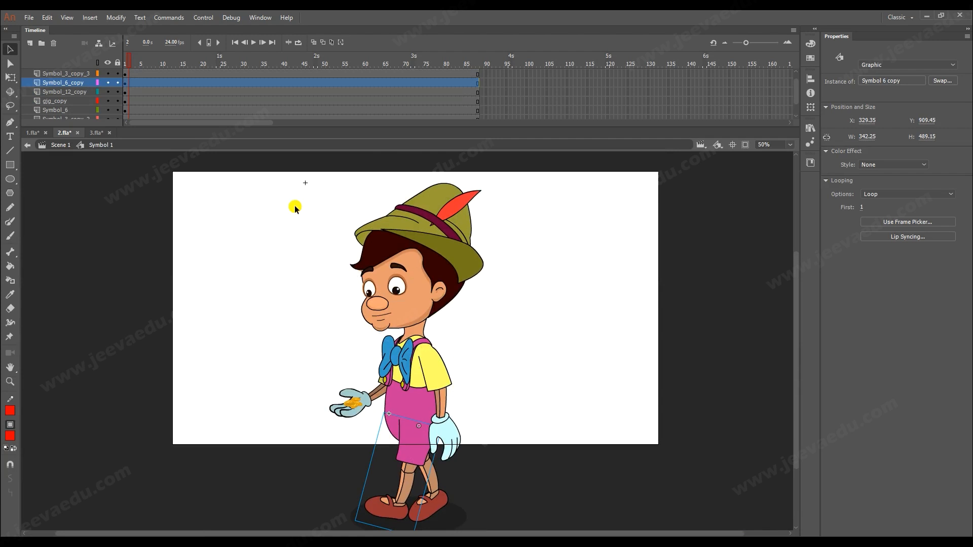
{"action": "left_click", "coordinate": [378, 284]}
{"action": "double_click", "coordinate": [405, 276]}
{"action": "left_click", "coordinate": [413, 308]}
{"action": "key", "text": "ctrl+a"}
{"action": "left_click", "coordinate": [290, 345]}
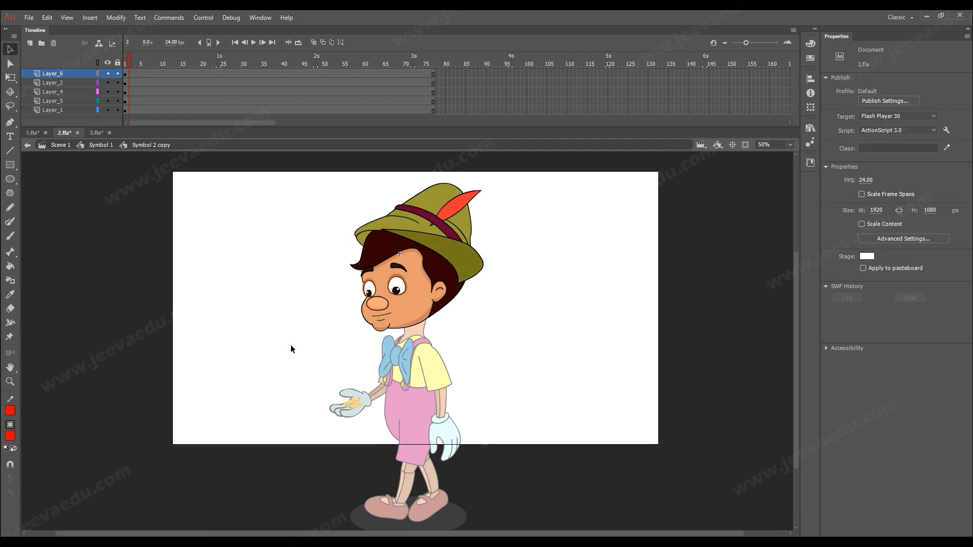
Return to Symbol 1 and scrub through its opening frames to check the talking mouth.
{"action": "left_click", "coordinate": [87, 146]}
{"action": "left_click", "coordinate": [133, 74]}
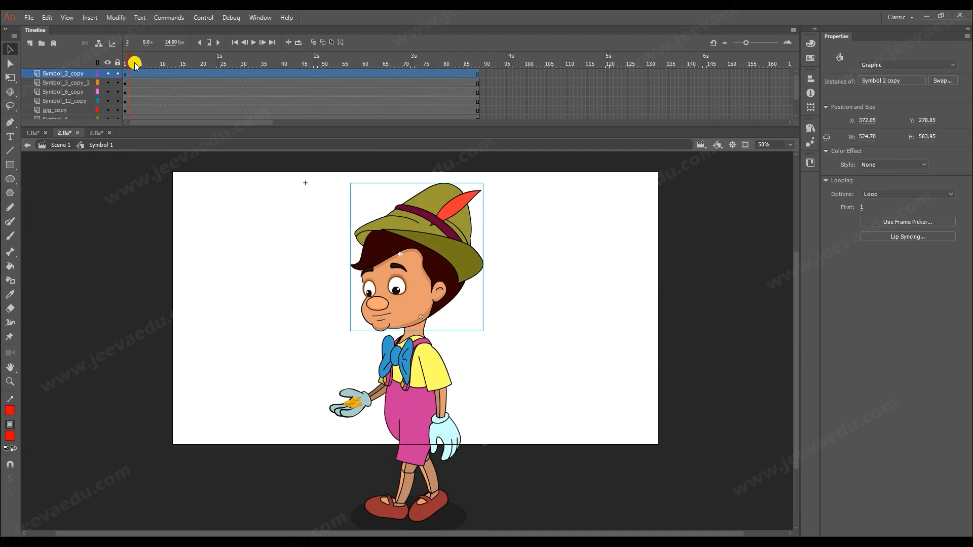
{"action": "left_click_drag", "start_coordinate": [130, 63], "coordinate": [170, 69]}
Review the coin toss in 1.fla up to frame 111 and switch back to 2.fla.
{"action": "left_click", "coordinate": [35, 133]}
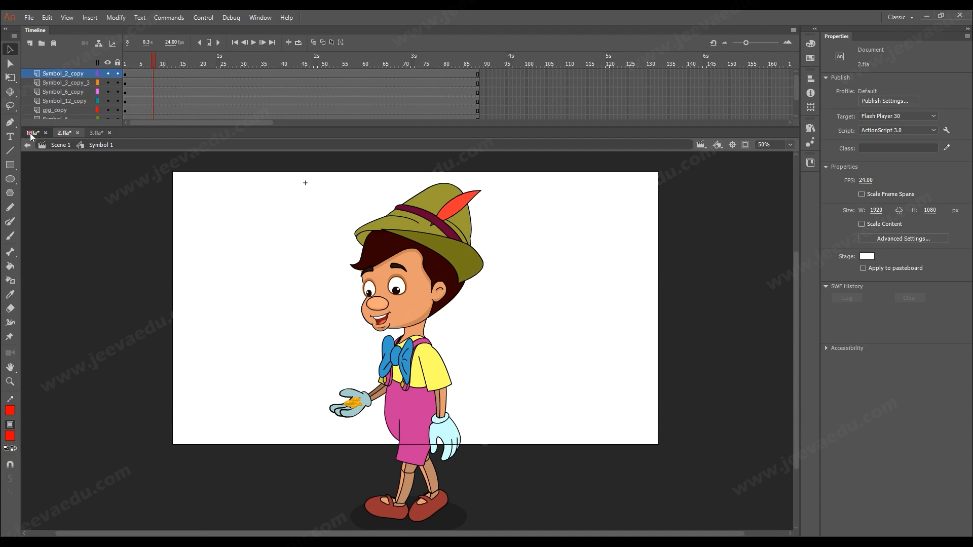
{"action": "left_click_drag", "start_coordinate": [534, 65], "coordinate": [571, 83]}
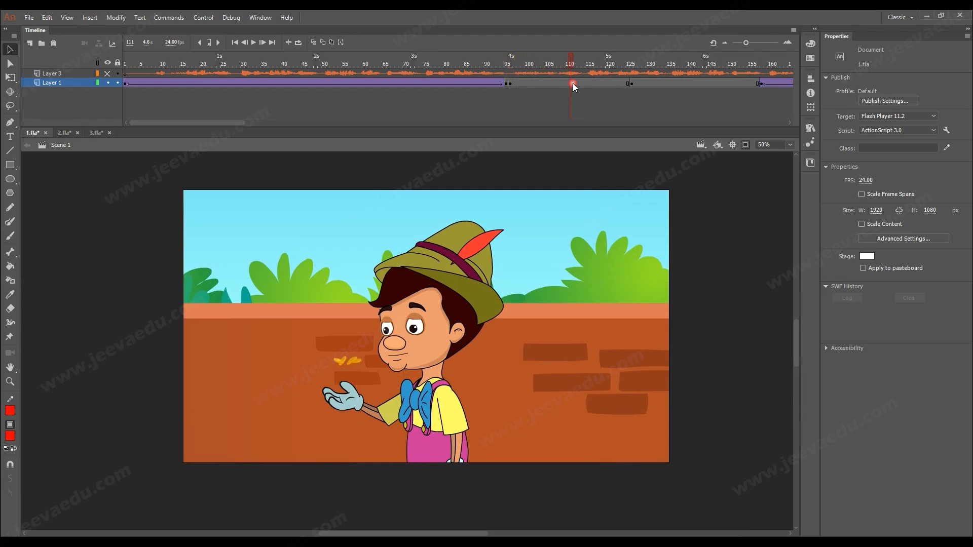
{"action": "left_click", "coordinate": [63, 134]}
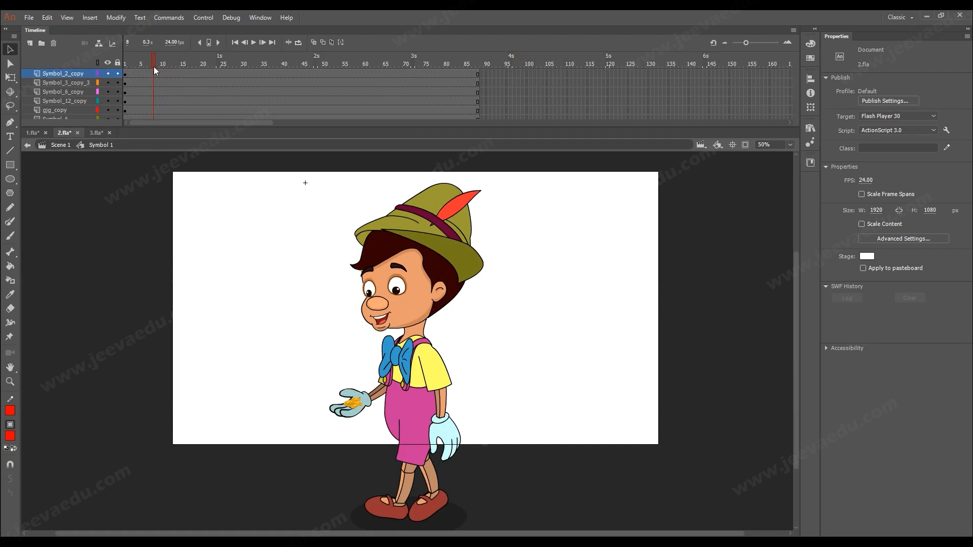
Insert keyframes at frame 12 on all of Symbol 1's layers and create classic tweens from frame 1.
{"action": "left_click_drag", "start_coordinate": [124, 66], "coordinate": [171, 153]}
{"action": "key", "text": "F6"}
{"action": "scroll", "coordinate": [168, 74], "scroll_direction": "up", "scroll_amount": 3}
{"action": "left_click_drag", "start_coordinate": [146, 79], "coordinate": [151, 169]}
{"action": "right_click", "coordinate": [145, 94]}
{"action": "left_click", "coordinate": [175, 124]}
{"action": "left_click", "coordinate": [942, 194]}
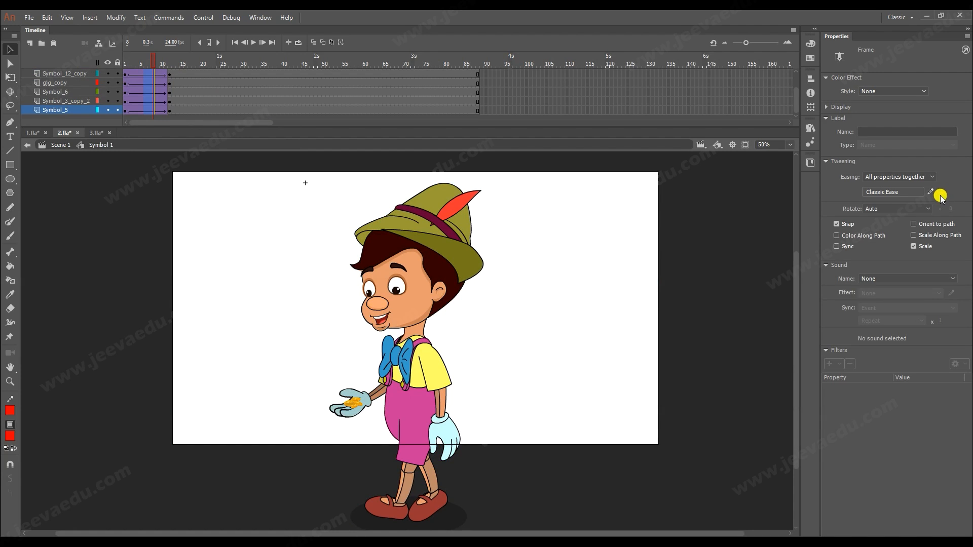
At frame 12, select the character's head, torso, arms and coins and squash them slightly downward.
{"action": "scroll", "coordinate": [757, 80], "scroll_direction": "up", "scroll_amount": 3}
{"action": "left_click", "coordinate": [170, 67]}
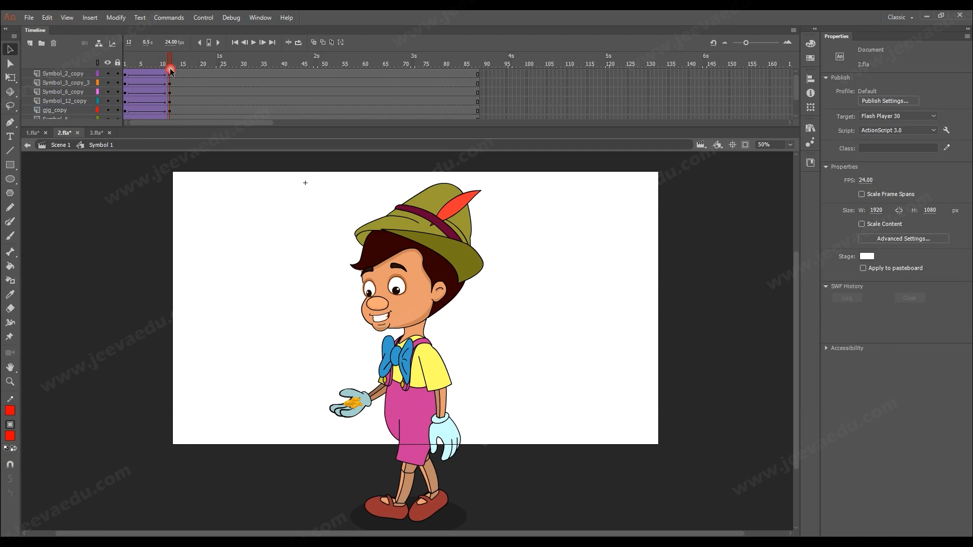
{"action": "left_click_drag", "start_coordinate": [314, 227], "coordinate": [502, 379]}
{"action": "left_click_drag", "start_coordinate": [363, 409], "coordinate": [187, 408]}
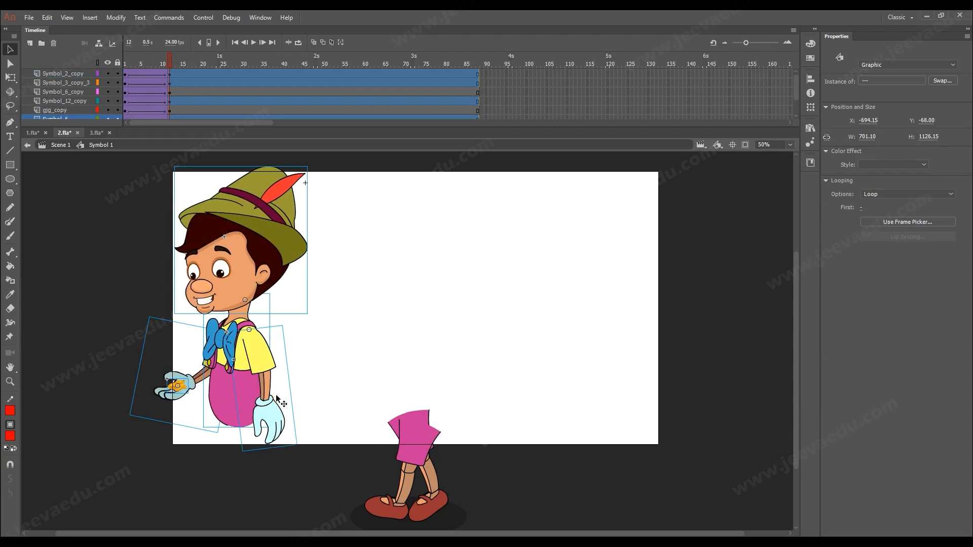
{"action": "key", "text": "ctrl+z"}
{"action": "key", "text": "q"}
{"action": "left_click_drag", "start_coordinate": [395, 331], "coordinate": [418, 440]}
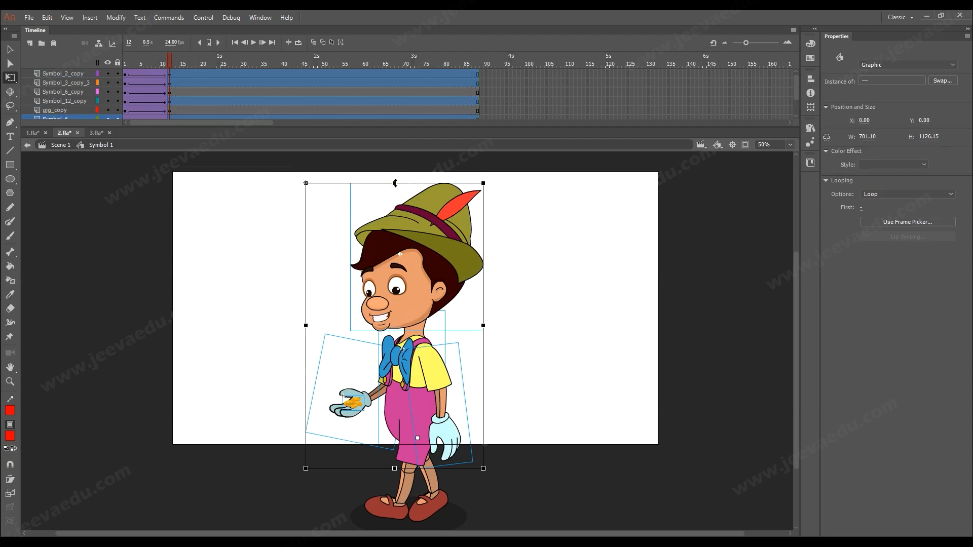
{"action": "left_click_drag", "start_coordinate": [396, 183], "coordinate": [395, 189]}
{"action": "left_click", "coordinate": [391, 180]}
At frame 12, tilt the head slightly forward around the neck and scrub to check the motion.
{"action": "left_click", "coordinate": [421, 248]}
{"action": "left_click_drag", "start_coordinate": [421, 248], "coordinate": [422, 249]}
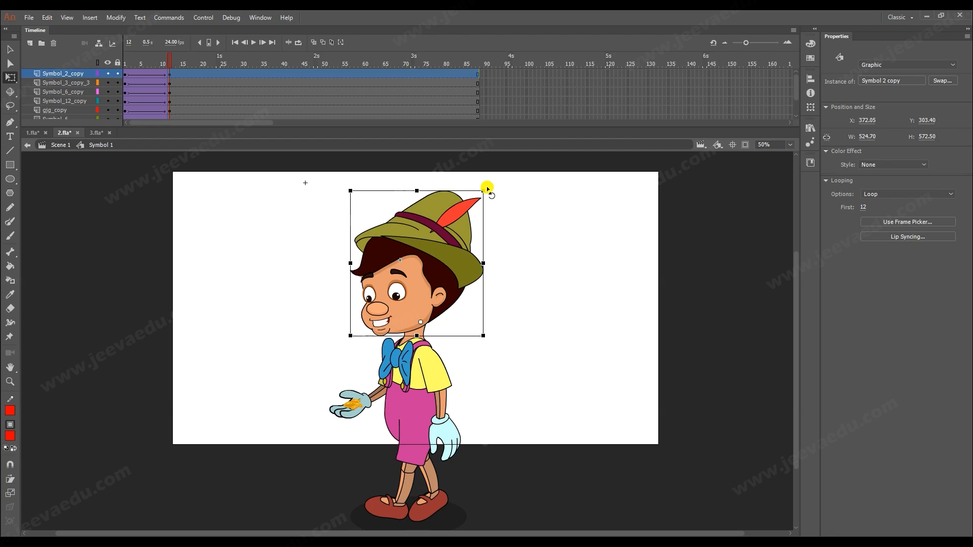
{"action": "left_click_drag", "start_coordinate": [488, 188], "coordinate": [476, 187]}
{"action": "left_click_drag", "start_coordinate": [168, 60], "coordinate": [170, 96]}
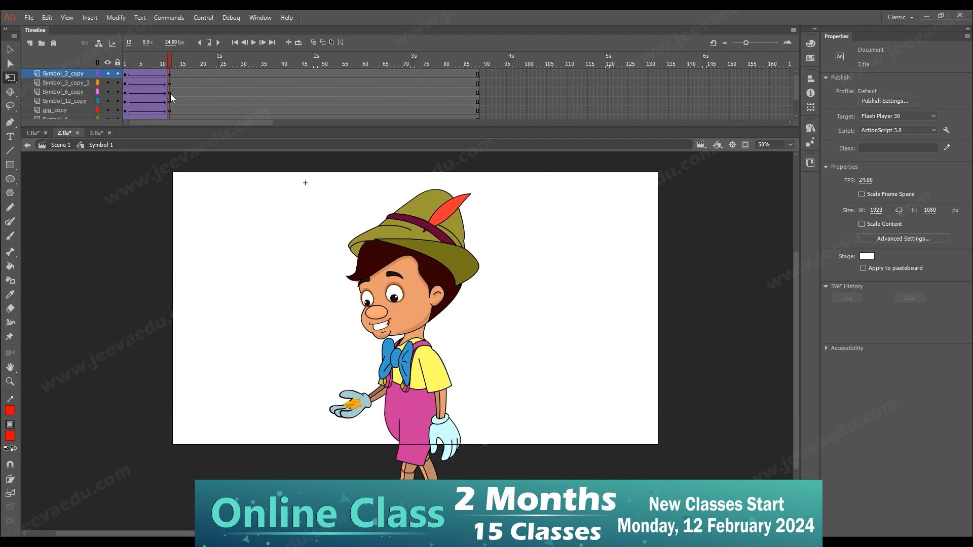
At frame 12, rotate the coin-holding arm together with the coins slightly downward around the shoulder.
{"action": "key", "text": "z"}
{"action": "left_click", "coordinate": [370, 397]}
{"action": "key", "text": "v"}
{"action": "left_click", "coordinate": [370, 349]}
{"action": "left_click", "coordinate": [401, 340], "text": "shift"}
{"action": "key", "text": "q"}
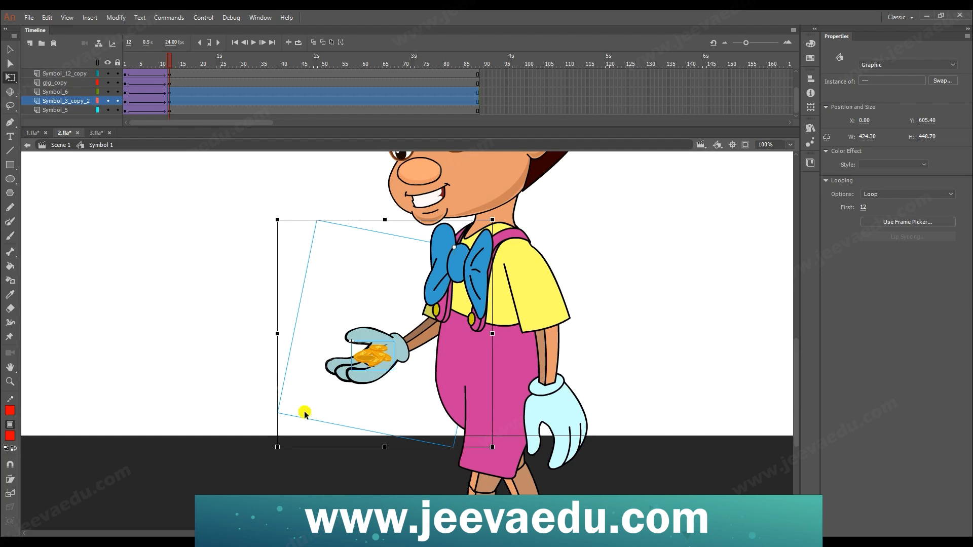
{"action": "left_click_drag", "start_coordinate": [279, 450], "coordinate": [288, 460]}
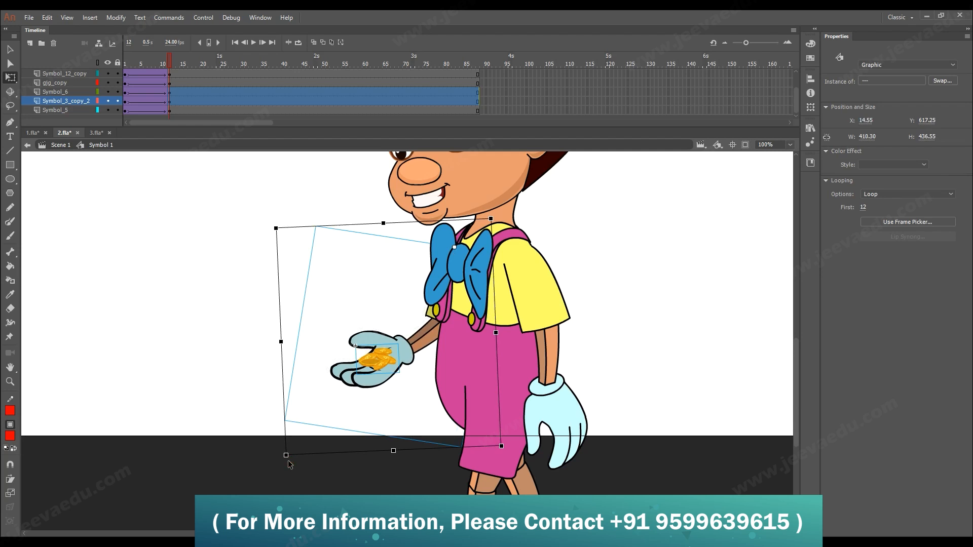
{"action": "left_click", "coordinate": [339, 288]}
{"action": "left_click", "coordinate": [415, 350]}
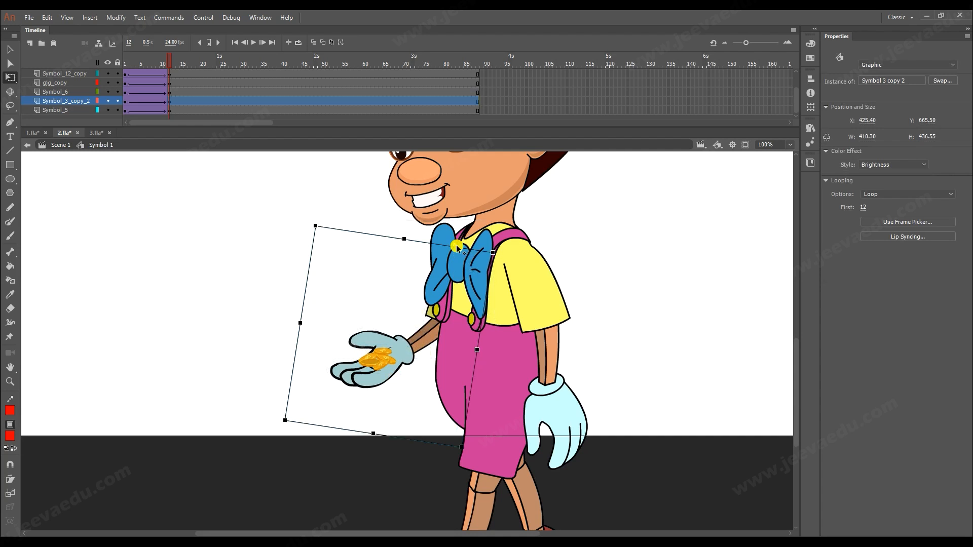
{"action": "left_click", "coordinate": [391, 344], "text": "shift"}
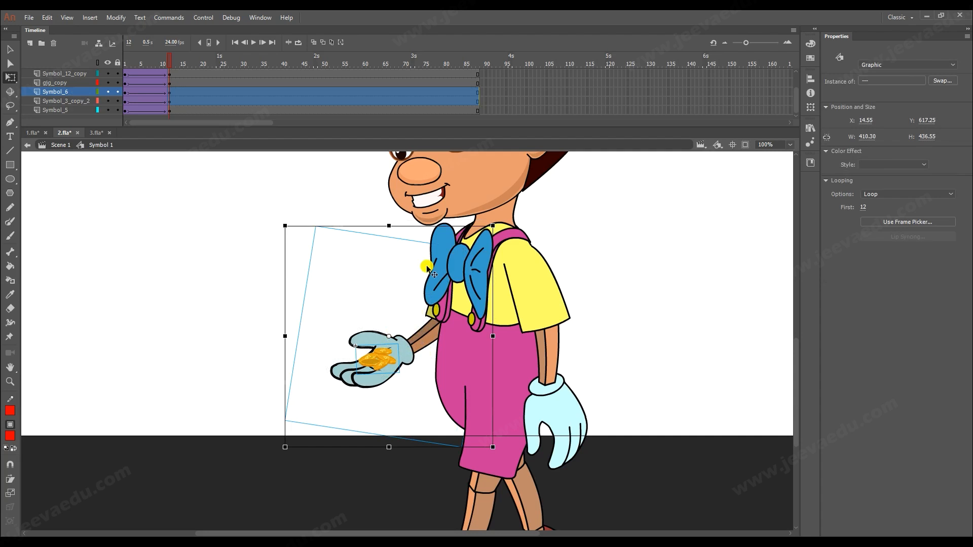
{"action": "left_click_drag", "start_coordinate": [175, 67], "coordinate": [172, 95]}
Rotate the hanging arm slightly backward at frame 12 and scrub the tween to check it.
{"action": "left_click", "coordinate": [561, 434]}
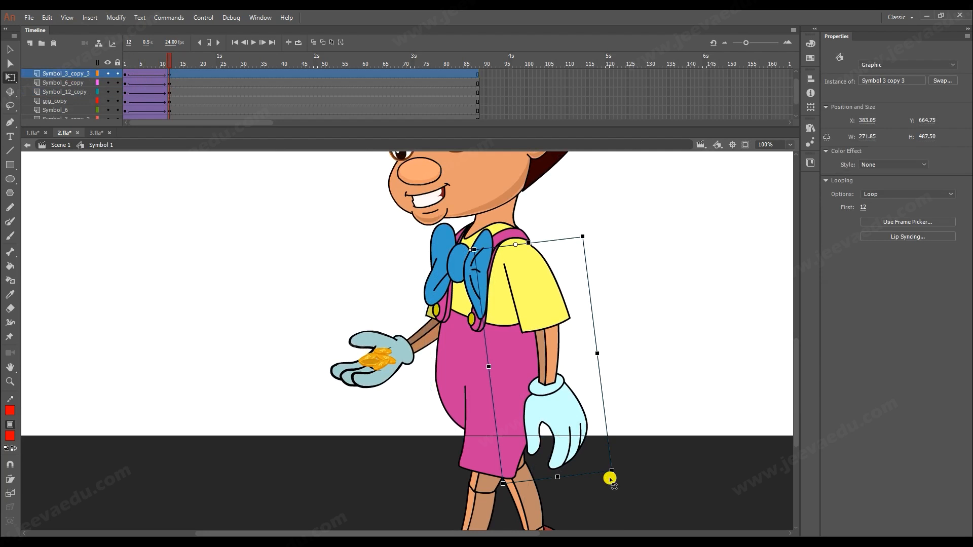
{"action": "left_click_drag", "start_coordinate": [618, 477], "coordinate": [632, 478]}
{"action": "key", "text": "z"}
{"action": "left_click", "coordinate": [419, 330], "text": "alt"}
{"action": "left_click_drag", "start_coordinate": [405, 319], "coordinate": [400, 347]}
{"action": "left_click_drag", "start_coordinate": [169, 59], "coordinate": [170, 101]}
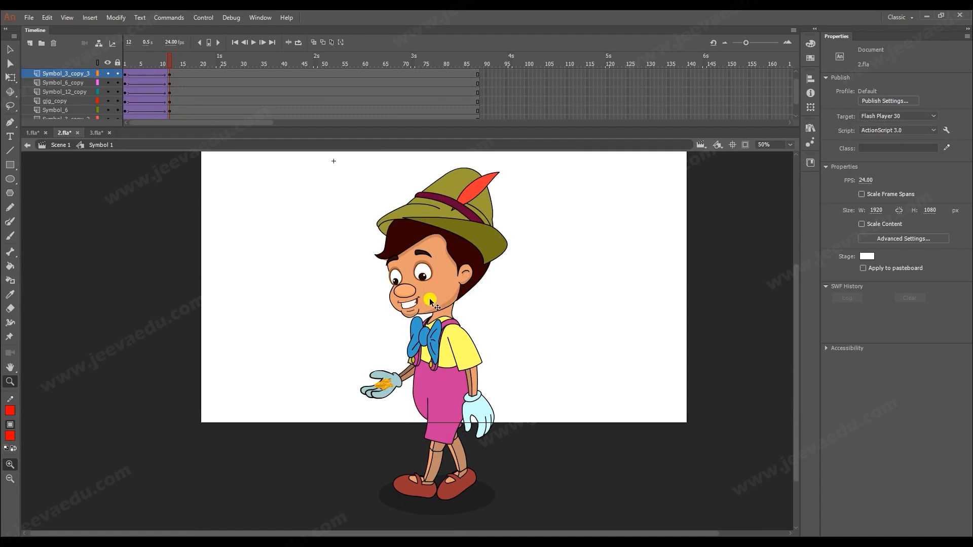
Play and scrub Symbol 1's opening frames to check the head and body movement.
{"action": "key", "text": "v"}
{"action": "left_click", "coordinate": [423, 275]}
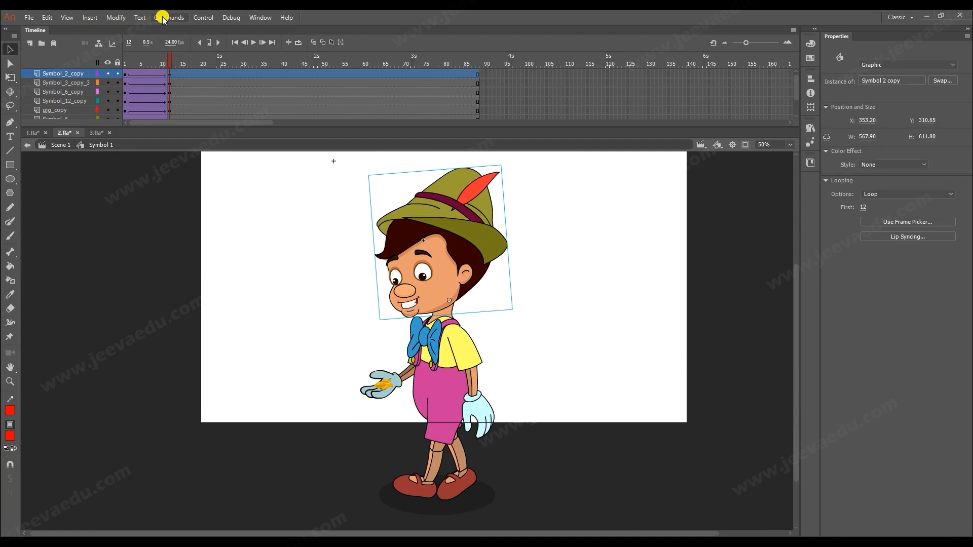
{"action": "left_click_drag", "start_coordinate": [165, 61], "coordinate": [178, 82]}
{"action": "key", "text": "Return"}
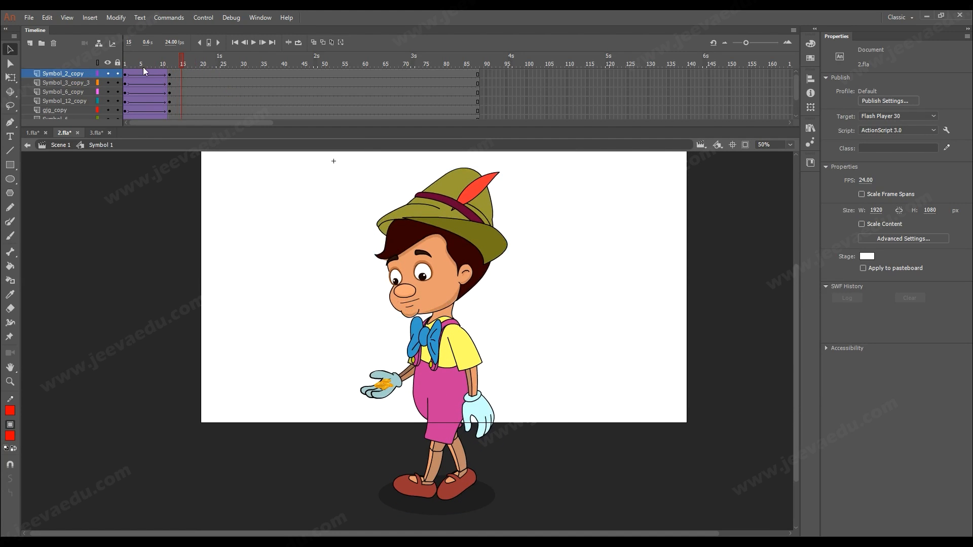
{"action": "left_click_drag", "start_coordinate": [143, 67], "coordinate": [56, 80]}
{"action": "left_click_drag", "start_coordinate": [126, 80], "coordinate": [172, 62]}
Open the coin-holding arm symbol, add a frame 12 keyframe on the Symbol_4_copy layer and create a classic tween before it.
{"action": "double_click", "coordinate": [402, 378]}
{"action": "double_click", "coordinate": [403, 380]}
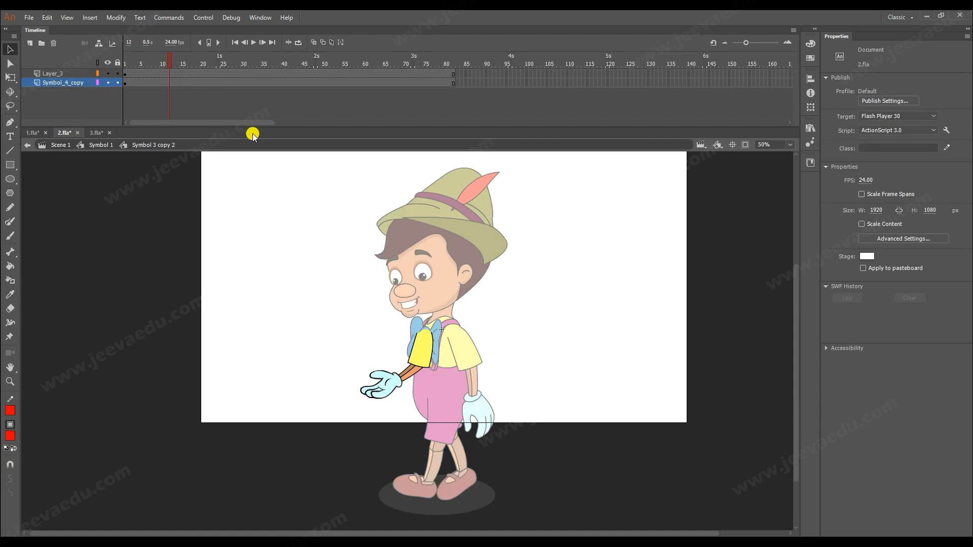
{"action": "left_click", "coordinate": [169, 71]}
{"action": "left_click", "coordinate": [171, 82]}
{"action": "key", "text": "F6"}
{"action": "right_click", "coordinate": [152, 85]}
{"action": "left_click", "coordinate": [180, 113]}
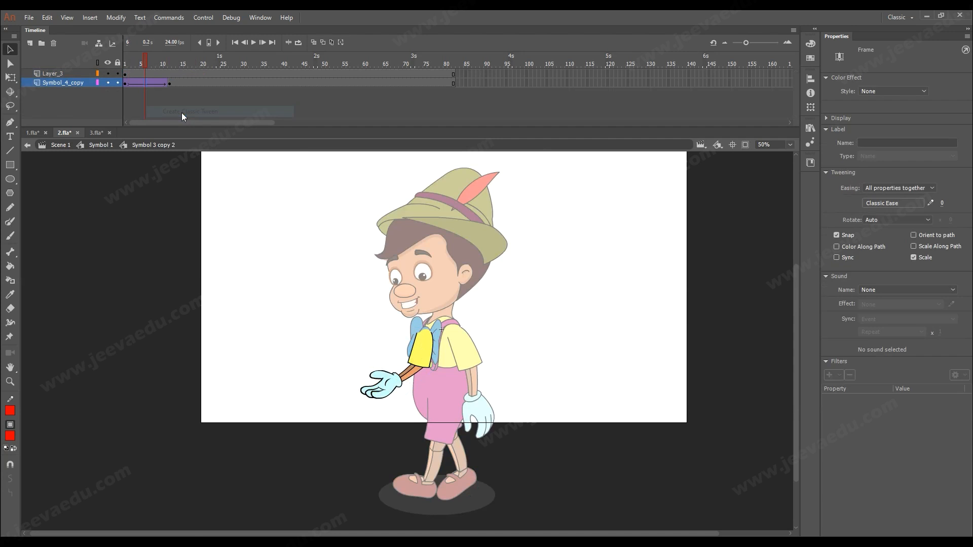
Rotate the forearm slightly downward at frame 12, return to Symbol 1 and scrub to check the arm.
{"action": "left_click", "coordinate": [401, 356]}
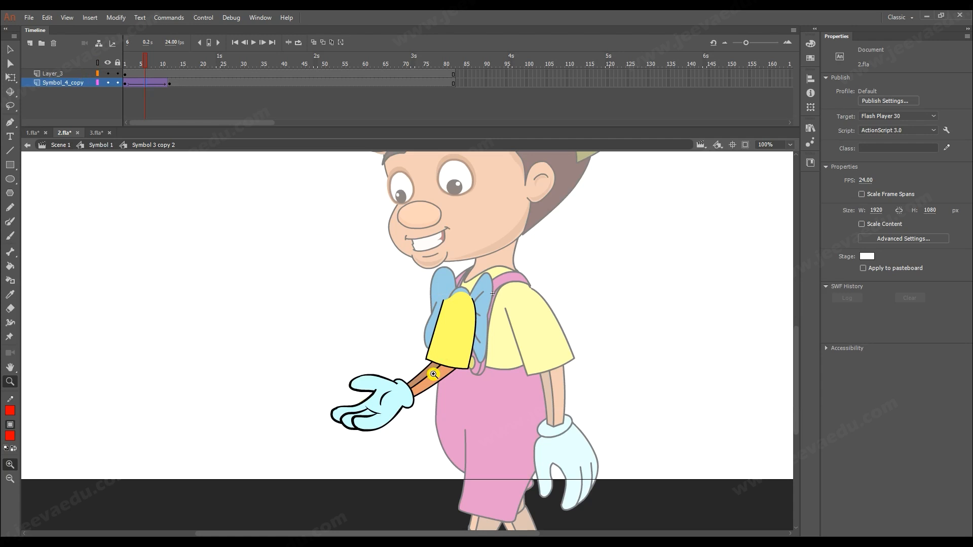
{"action": "key", "text": "v"}
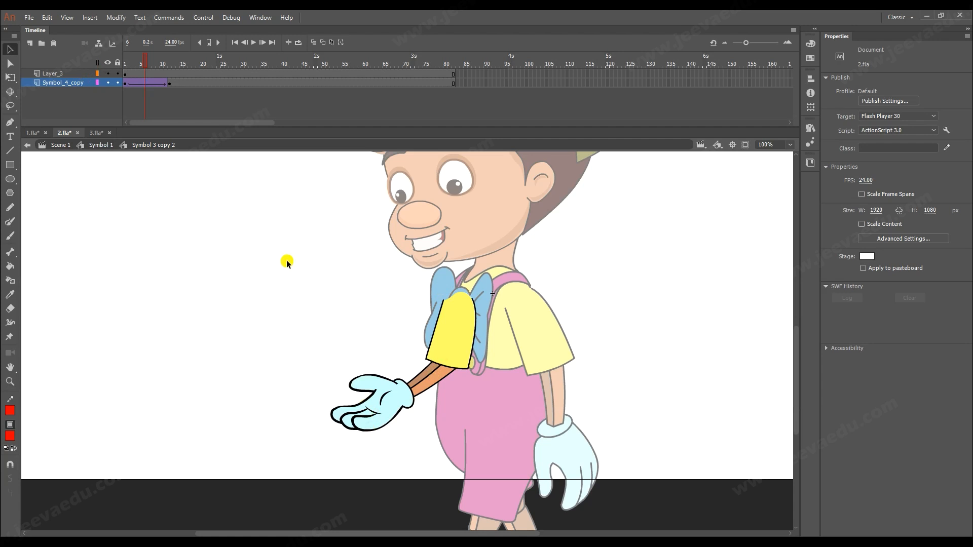
{"action": "left_click", "coordinate": [170, 82]}
{"action": "key", "text": "q"}
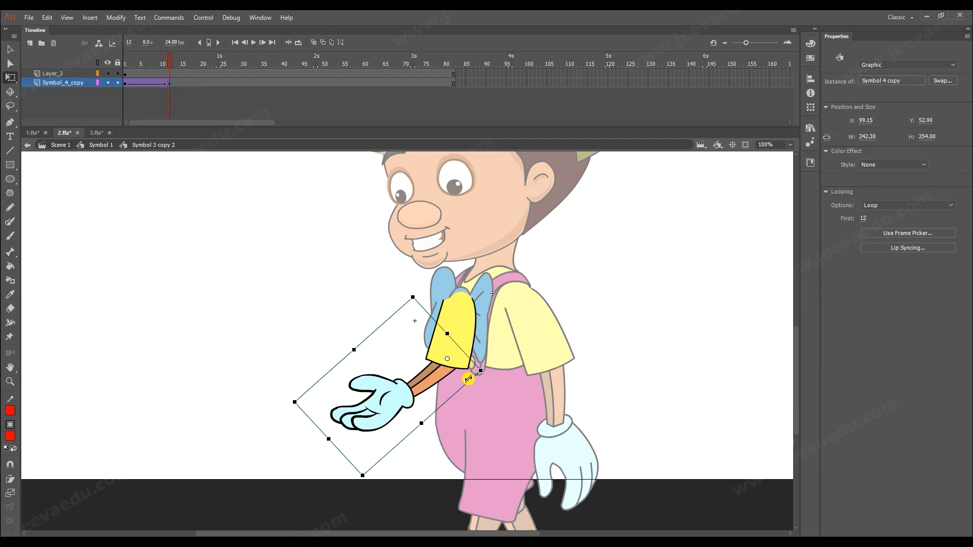
{"action": "left_click_drag", "start_coordinate": [366, 484], "coordinate": [375, 492]}
{"action": "double_click", "coordinate": [207, 384]}
{"action": "left_click_drag", "start_coordinate": [163, 64], "coordinate": [171, 107]}
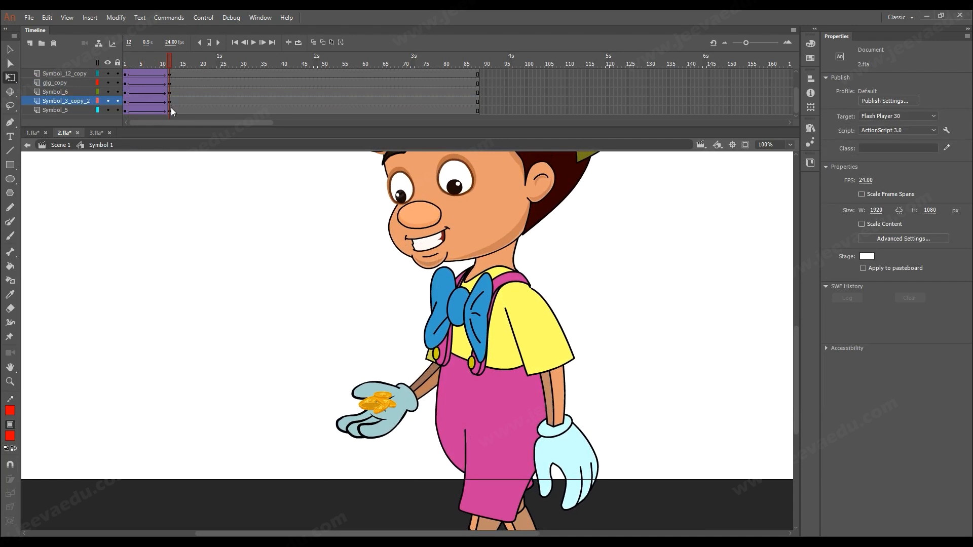
Open the coin-holding arm symbol and its nested forearm symbol, Symbol 4 copy.
{"action": "left_click", "coordinate": [393, 408]}
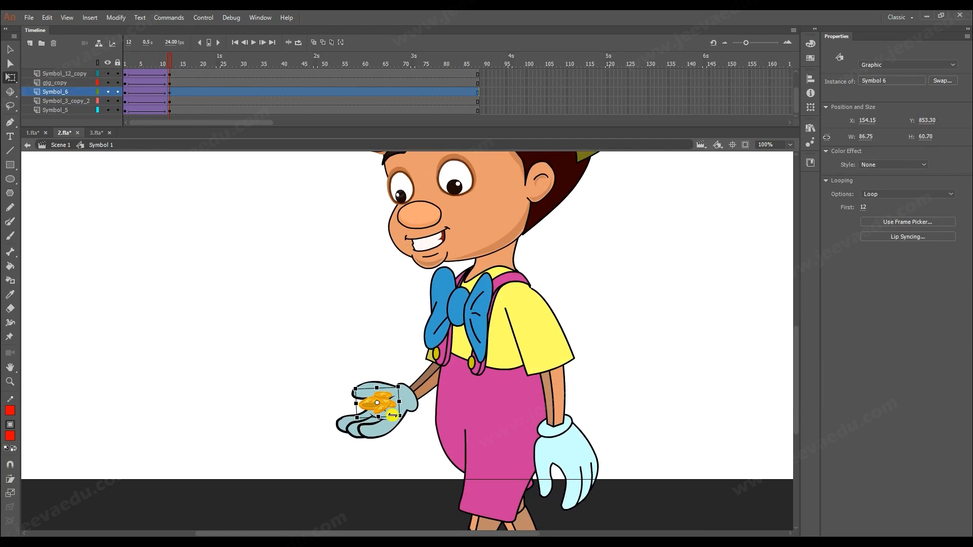
{"action": "key", "text": "ctrl+="}
{"action": "key", "text": "v"}
{"action": "left_click", "coordinate": [374, 385]}
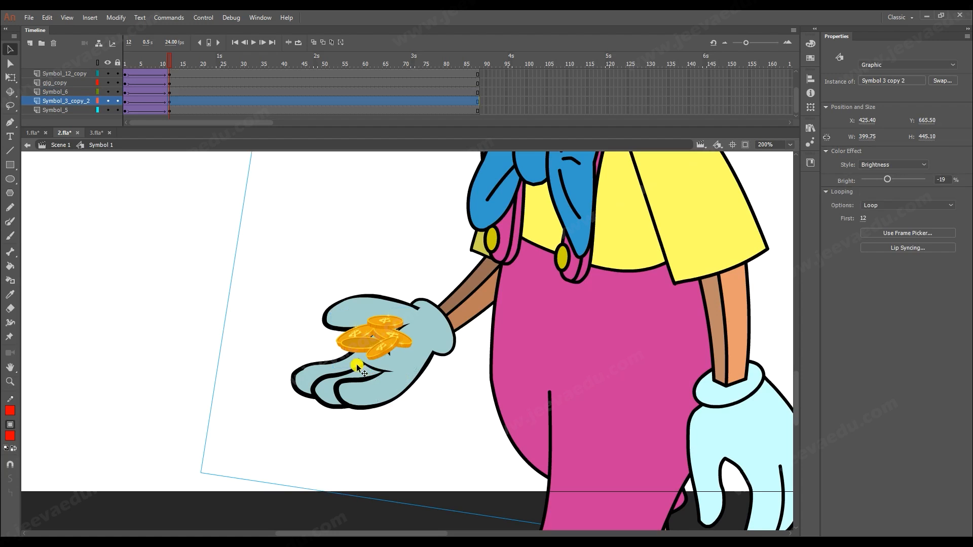
{"action": "double_click", "coordinate": [369, 378]}
{"action": "left_click", "coordinate": [370, 391]}
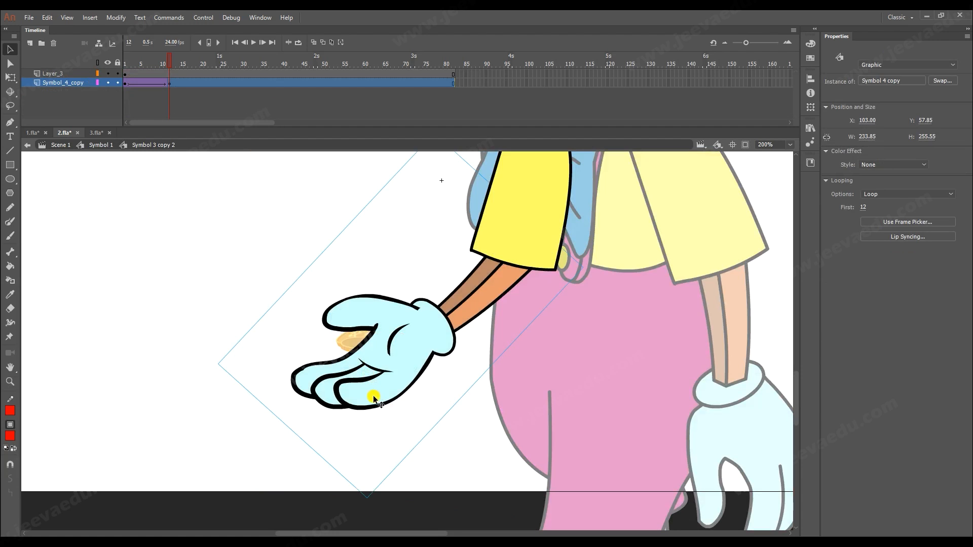
{"action": "double_click", "coordinate": [385, 350]}
Add a keyframe at frame 12 on the Symbol_5 hand layer and create a classic tween before it.
{"action": "left_click", "coordinate": [168, 82]}
{"action": "left_click", "coordinate": [170, 74]}
{"action": "left_click", "coordinate": [142, 74]}
{"action": "right_click", "coordinate": [142, 76]}
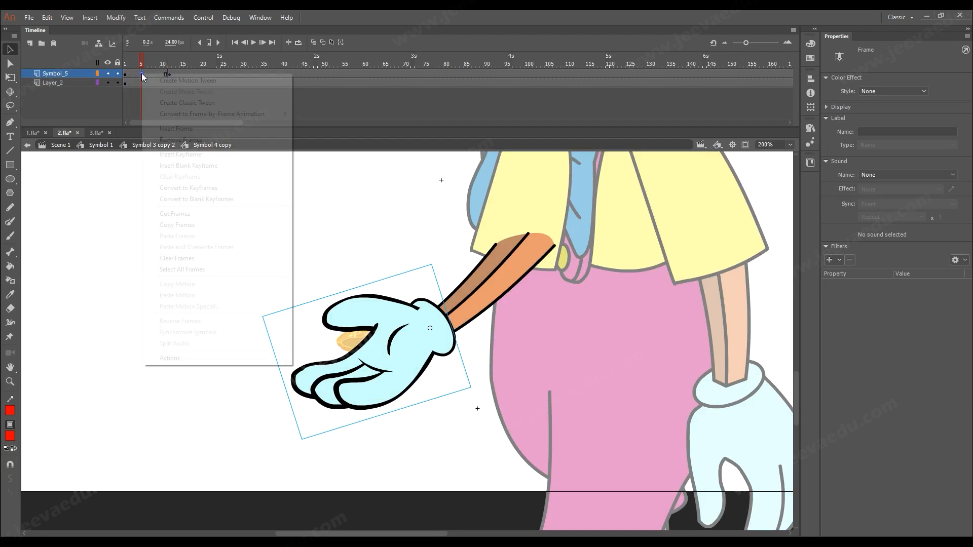
{"action": "left_click", "coordinate": [197, 102]}
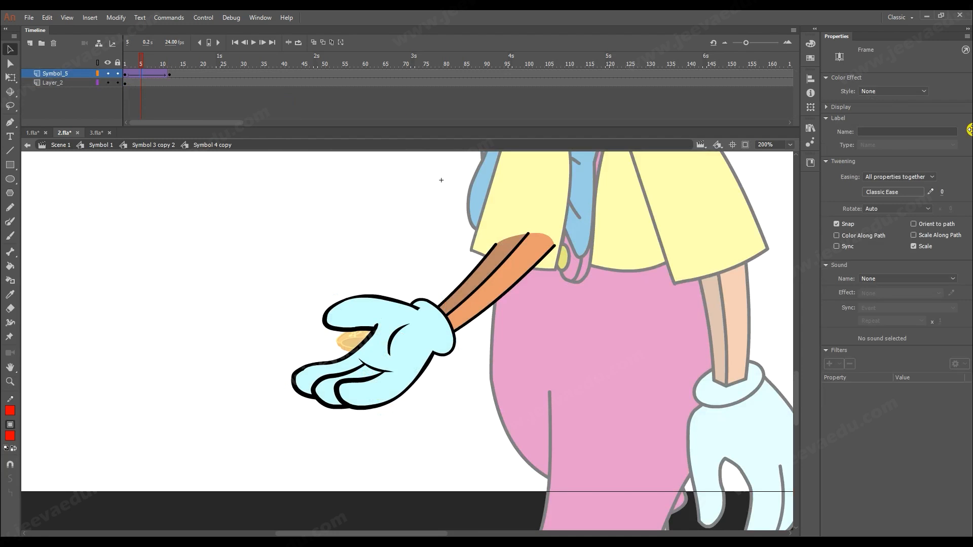
Rotate the gloved hand downward around the wrist at the end of the tween and scrub to check the bend.
{"action": "left_click", "coordinate": [173, 76]}
{"action": "key", "text": "q"}
{"action": "left_click_drag", "start_coordinate": [305, 449], "coordinate": [335, 476]}
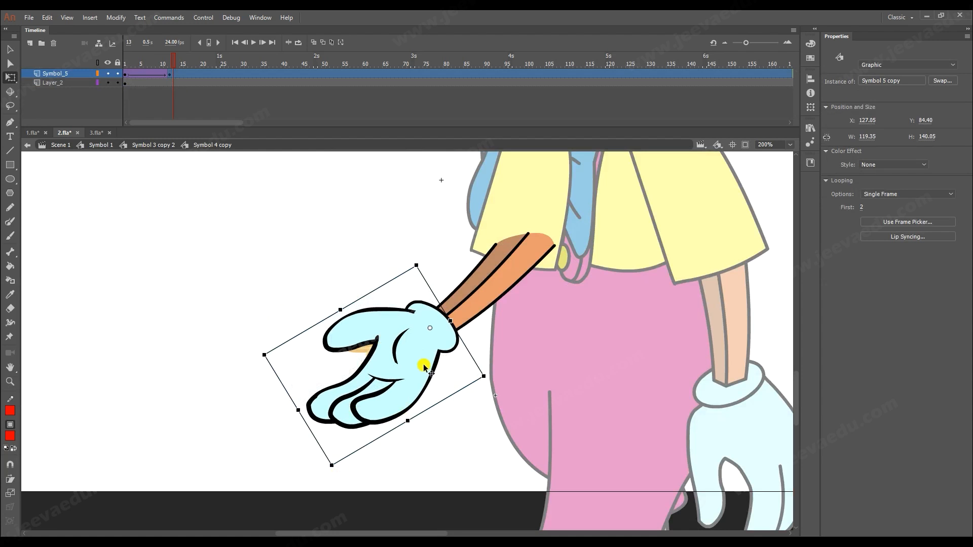
{"action": "left_click_drag", "start_coordinate": [174, 64], "coordinate": [115, 84]}
{"action": "left_click", "coordinate": [171, 79]}
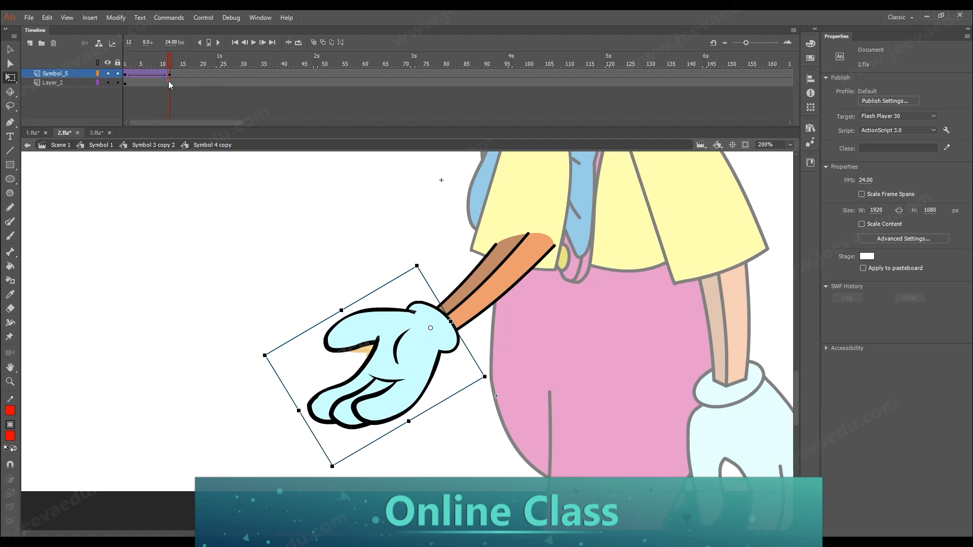
Open the hand symbol, scrub through its hand poses and return to Symbol 4 copy.
{"action": "left_click", "coordinate": [398, 387]}
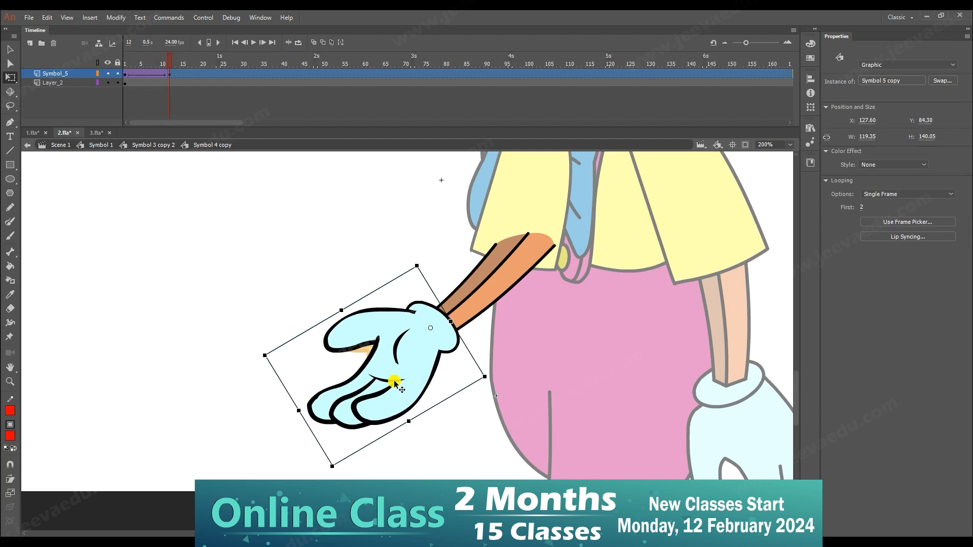
{"action": "double_click", "coordinate": [368, 349]}
{"action": "left_click", "coordinate": [146, 61]}
{"action": "left_click_drag", "start_coordinate": [138, 61], "coordinate": [106, 82]}
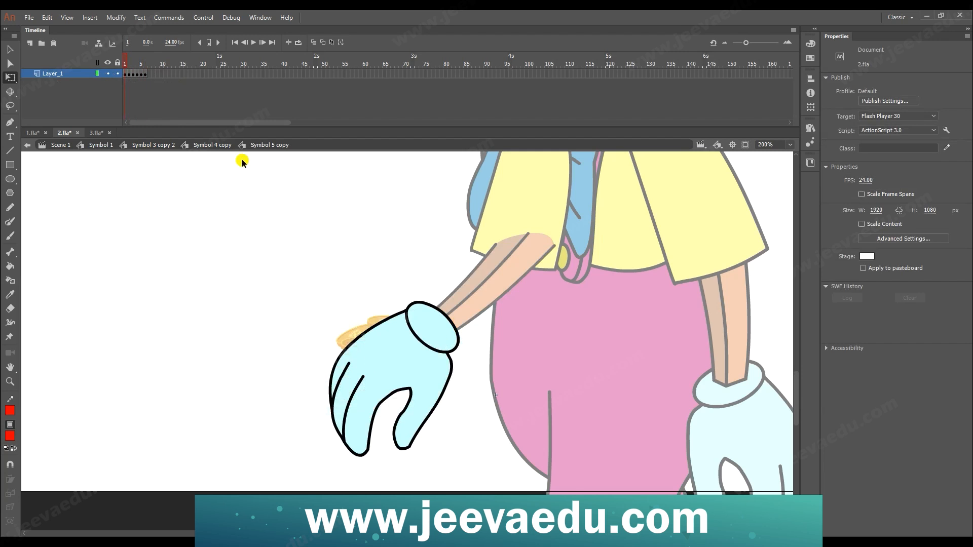
{"action": "left_click", "coordinate": [211, 145]}
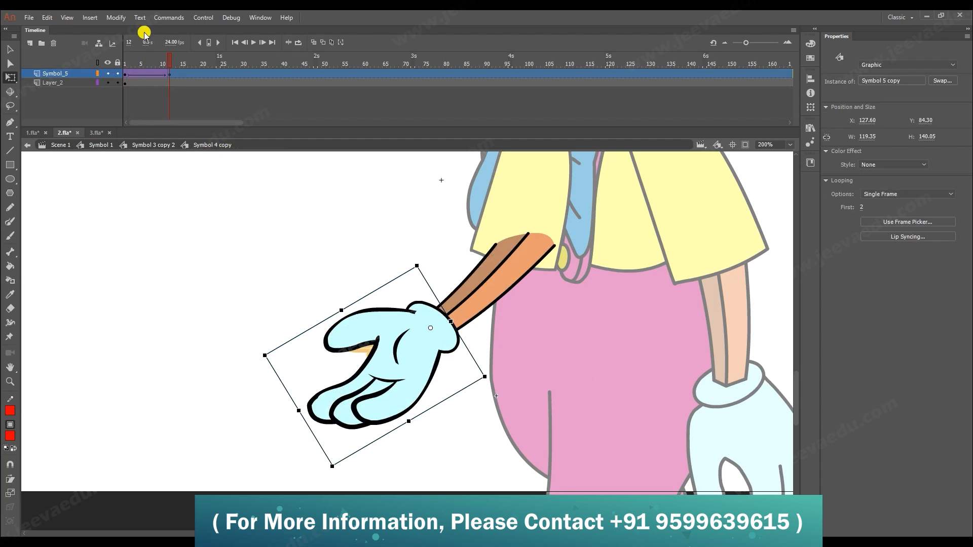
Return to Symbol 1 and move the coins onto the lowered palm at frame 12, about X 167, Y 878.
{"action": "mouse_move", "coordinate": [162, 63]}
{"action": "left_mouse_down"}
{"action": "mouse_move", "coordinate": [127, 71]}
{"action": "mouse_move", "coordinate": [176, 75]}
{"action": "mouse_move", "coordinate": [102, 72]}
{"action": "mouse_move", "coordinate": [170, 76]}
{"action": "left_mouse_up"}
{"action": "left_click", "coordinate": [136, 145]}
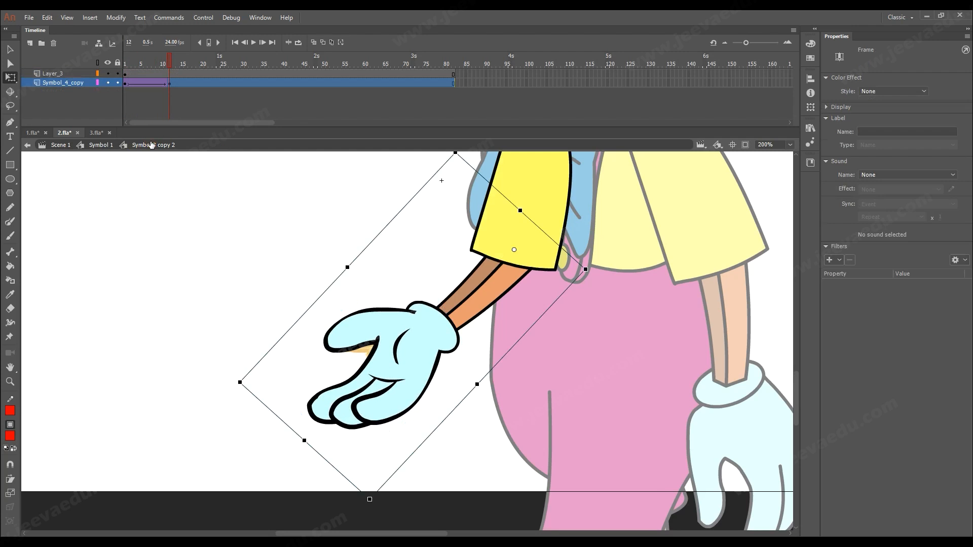
{"action": "left_click", "coordinate": [107, 146]}
{"action": "key", "text": "z"}
{"action": "left_click", "coordinate": [411, 360], "text": "alt"}
{"action": "key", "text": "v"}
{"action": "left_click", "coordinate": [401, 334]}
{"action": "key", "text": "z"}
{"action": "left_click", "coordinate": [403, 339]}
{"action": "key", "text": "v"}
{"action": "left_click_drag", "start_coordinate": [397, 323], "coordinate": [410, 349]}
Rotate the coins slightly counterclockwise to fit the palm and scrub to check the tween.
{"action": "key", "text": "q"}
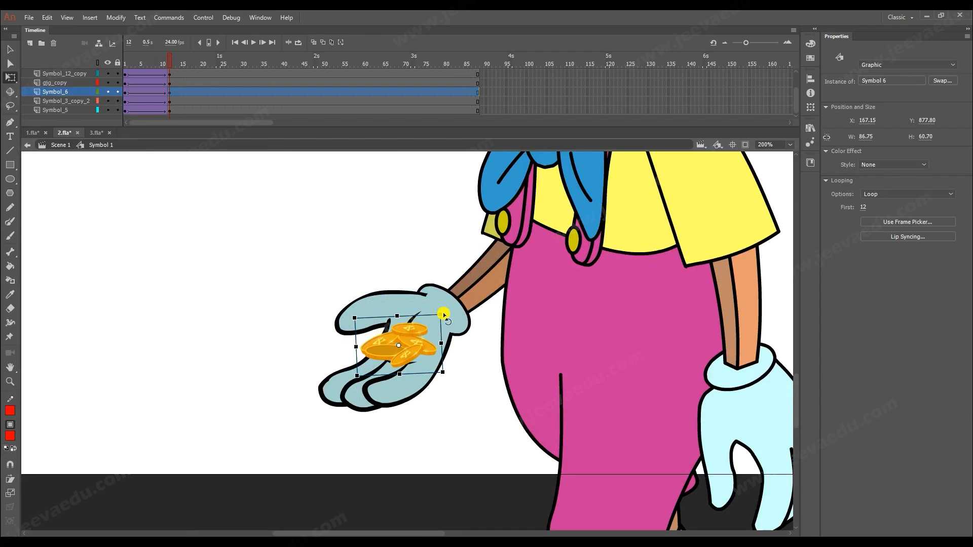
{"action": "left_click_drag", "start_coordinate": [444, 312], "coordinate": [439, 306]}
{"action": "key", "text": "z"}
{"action": "left_click", "coordinate": [431, 338], "text": "alt"}
{"action": "mouse_move", "coordinate": [170, 64]}
{"action": "left_mouse_down"}
{"action": "mouse_move", "coordinate": [108, 65]}
{"action": "mouse_move", "coordinate": [172, 77]}
{"action": "left_mouse_up"}
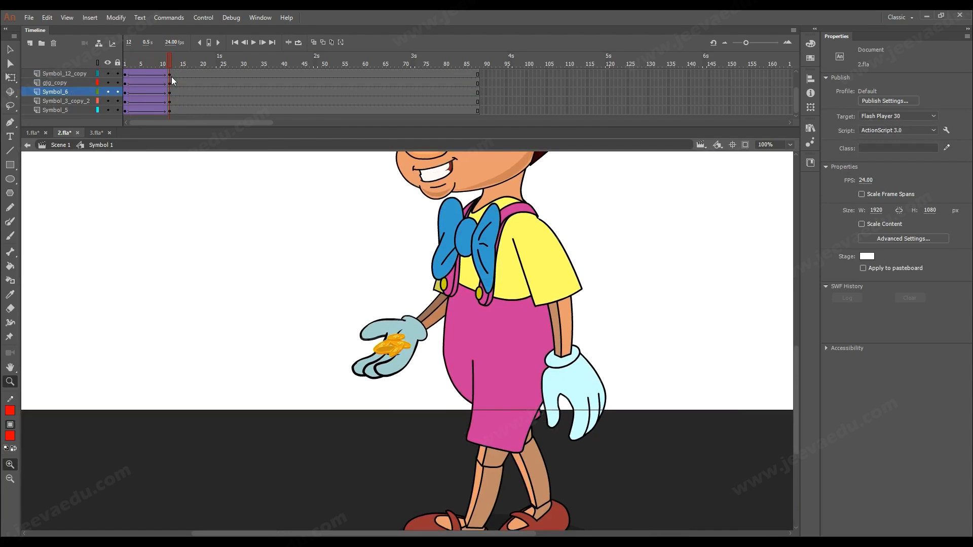
Nudge the coins slightly upward in the palm at frame 12.
{"action": "key", "text": "v"}
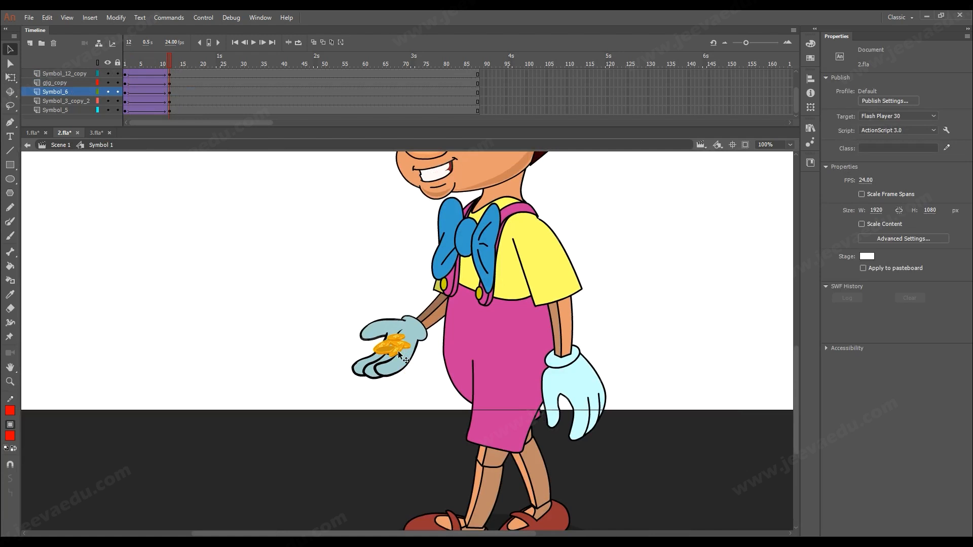
{"action": "left_click", "coordinate": [397, 350]}
{"action": "key", "text": "Up"}
{"action": "key", "text": "Up"}
{"action": "key", "text": "Up"}
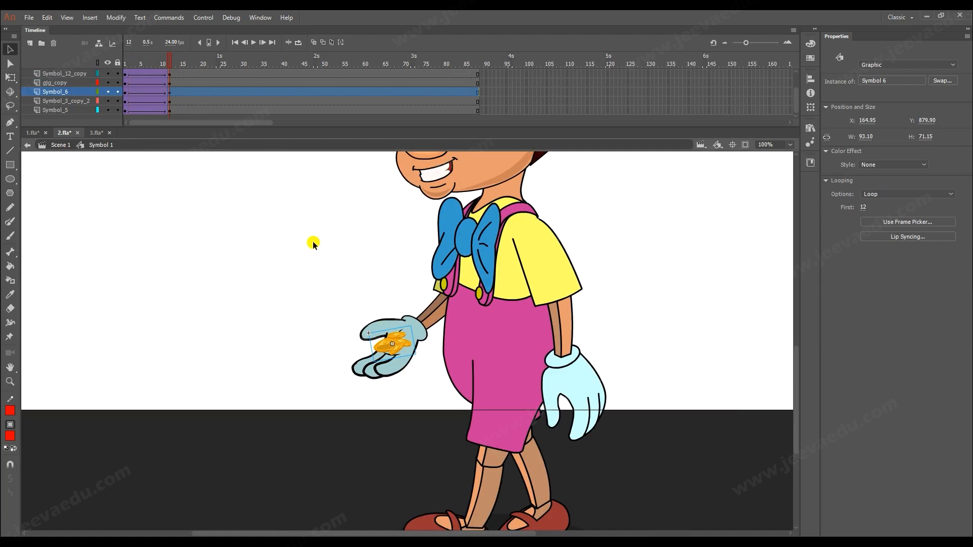
Try moving the blue bow tie off the body inside Symbol 12 copy, undo it, and return to Symbol 1.
{"action": "left_click_drag", "start_coordinate": [171, 62], "coordinate": [168, 92]}
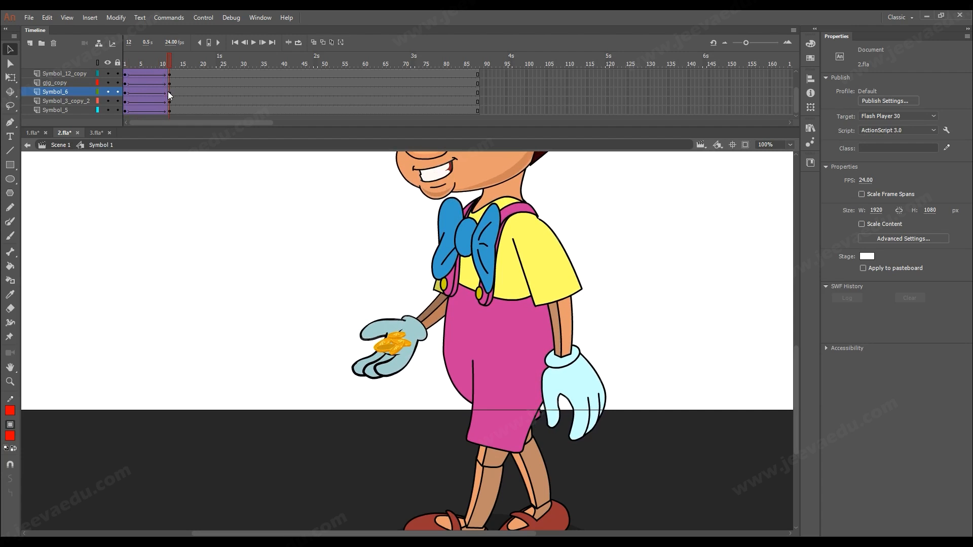
{"action": "left_click", "coordinate": [493, 287]}
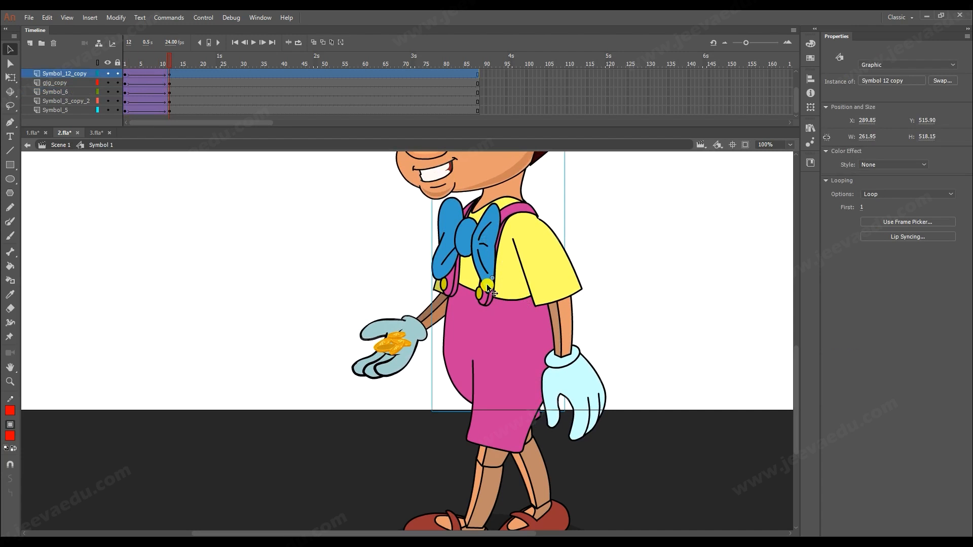
{"action": "double_click", "coordinate": [476, 241]}
{"action": "left_click", "coordinate": [476, 241]}
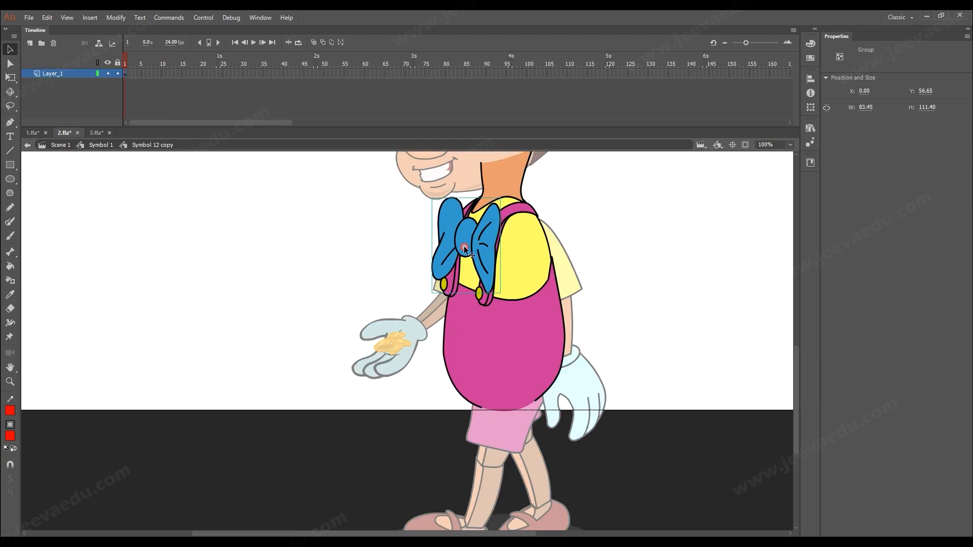
{"action": "left_click_drag", "start_coordinate": [418, 244], "coordinate": [297, 290]}
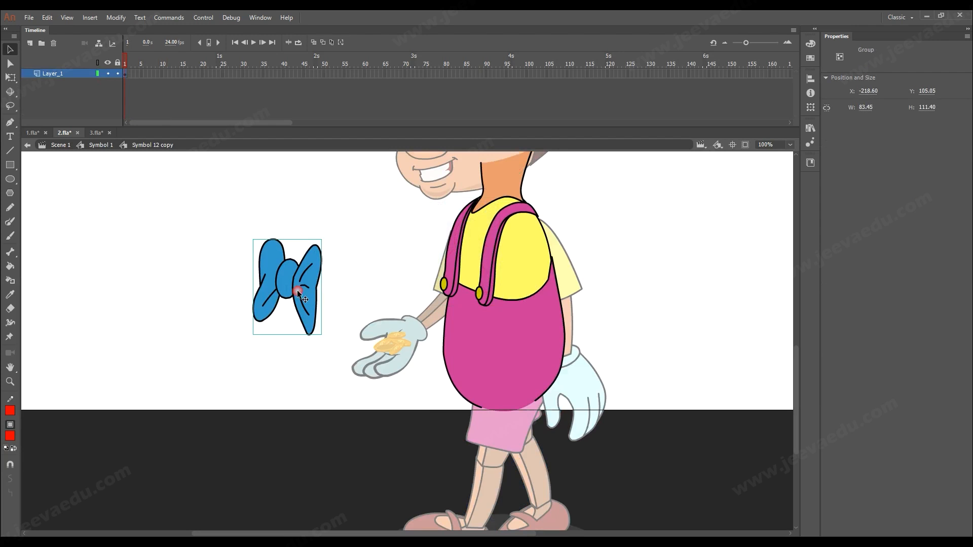
{"action": "key", "text": "ctrl+z"}
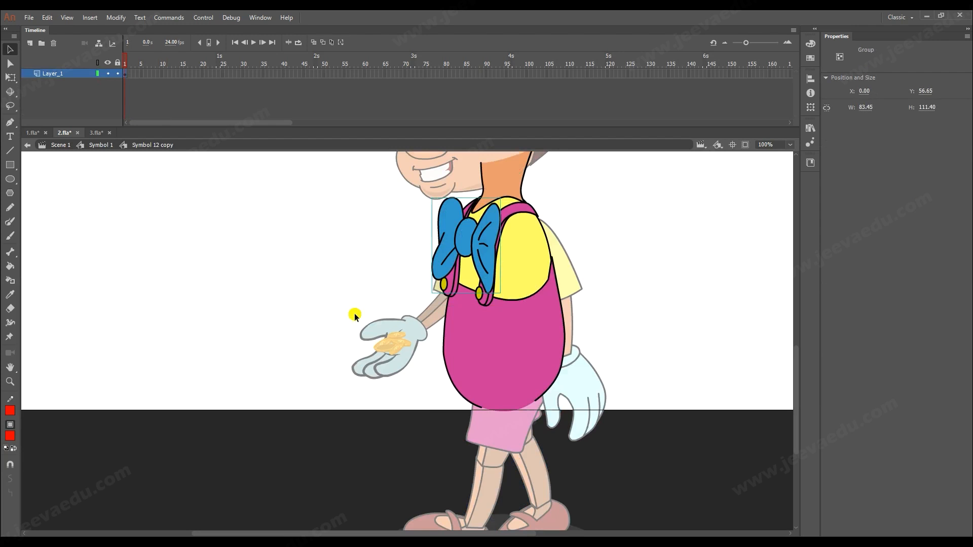
{"action": "double_click", "coordinate": [299, 313]}
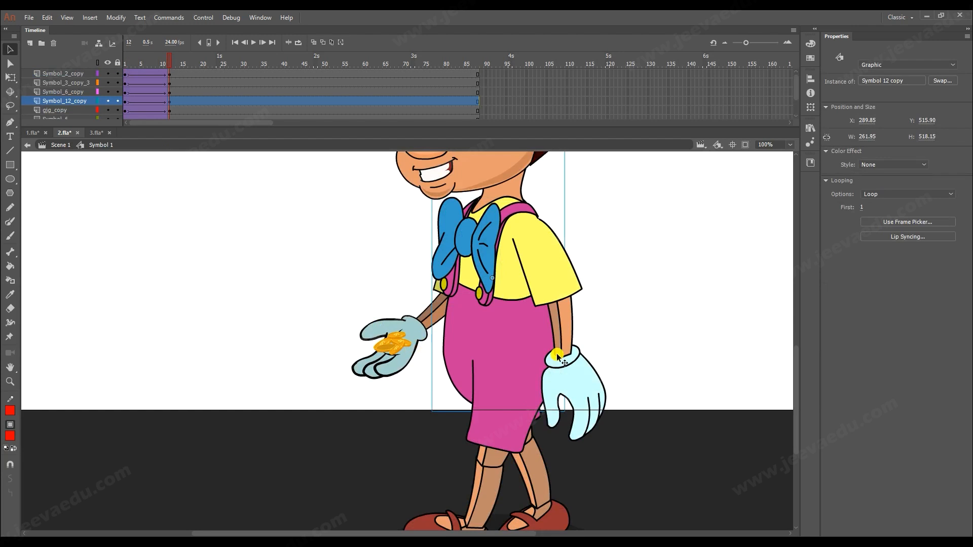
Open the head symbol, Symbol 2 copy, at frame 12 and enter its nested eyes symbol, Symbol 14 copy.
{"action": "key", "text": "z"}
{"action": "left_click", "coordinate": [451, 330], "text": "alt"}
{"action": "left_click_drag", "start_coordinate": [450, 329], "coordinate": [441, 390]}
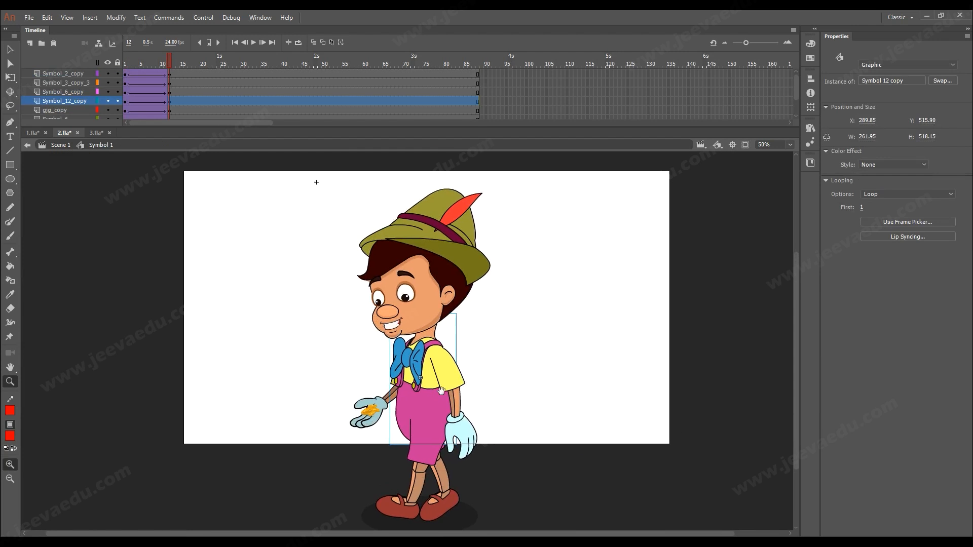
{"action": "left_click_drag", "start_coordinate": [168, 63], "coordinate": [169, 91]}
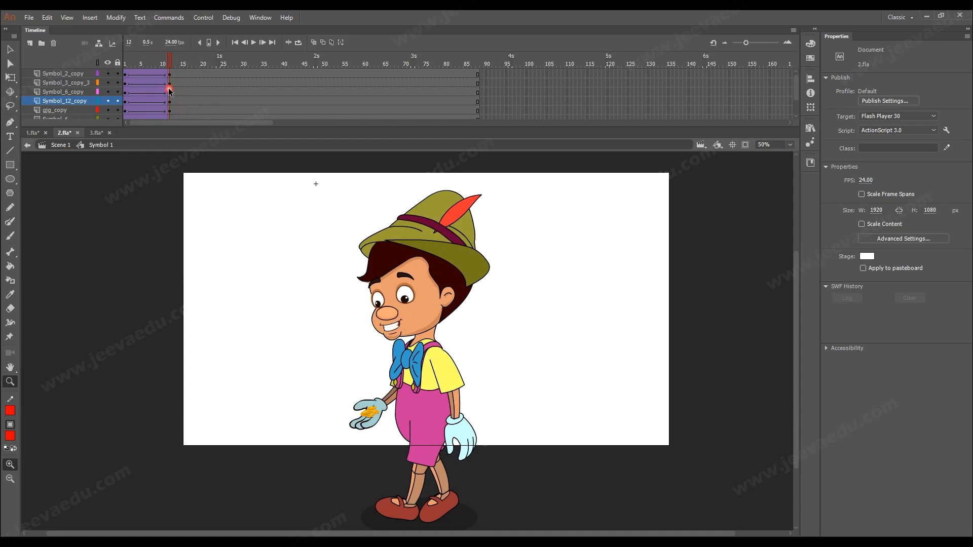
{"action": "key", "text": "v"}
{"action": "left_click", "coordinate": [415, 307]}
{"action": "double_click", "coordinate": [416, 307]}
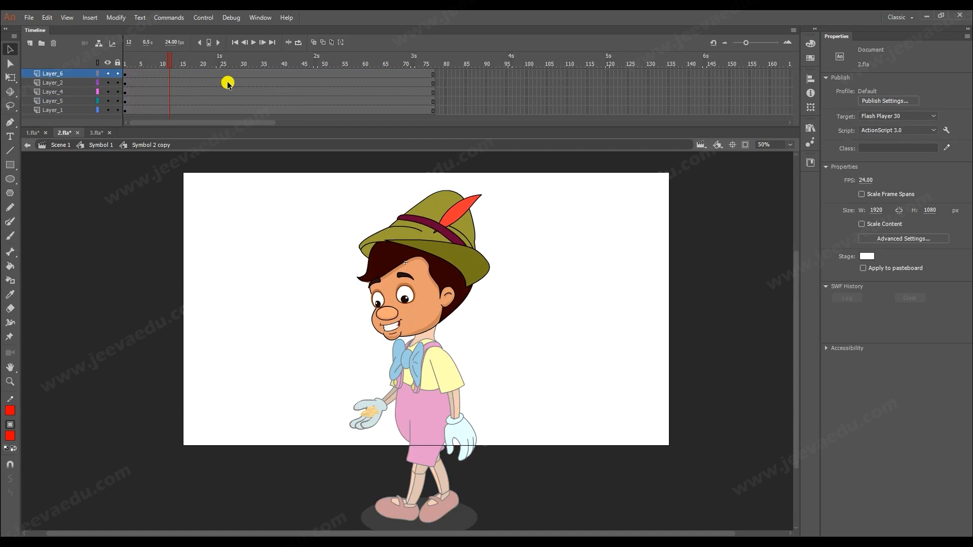
{"action": "left_click", "coordinate": [170, 72]}
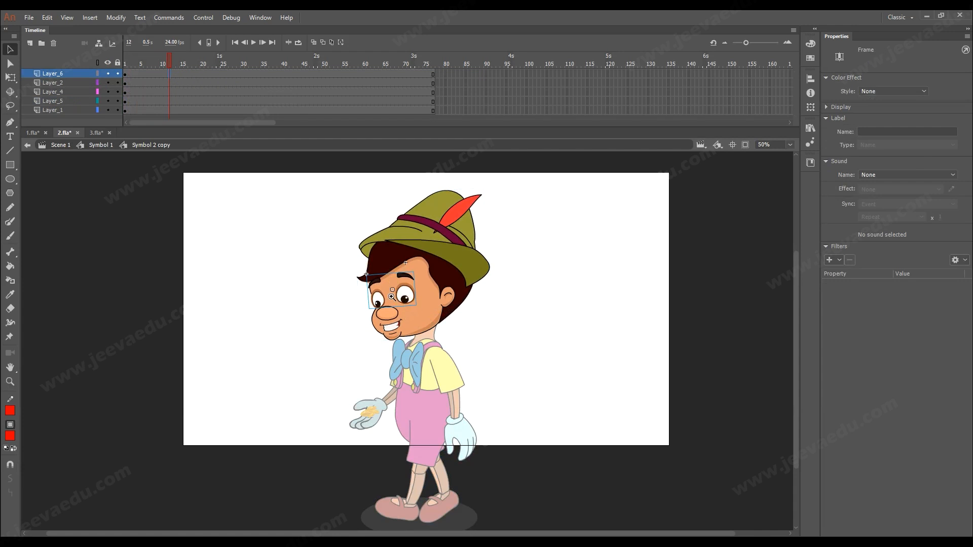
{"action": "left_click", "coordinate": [391, 297], "text": "ctrl"}
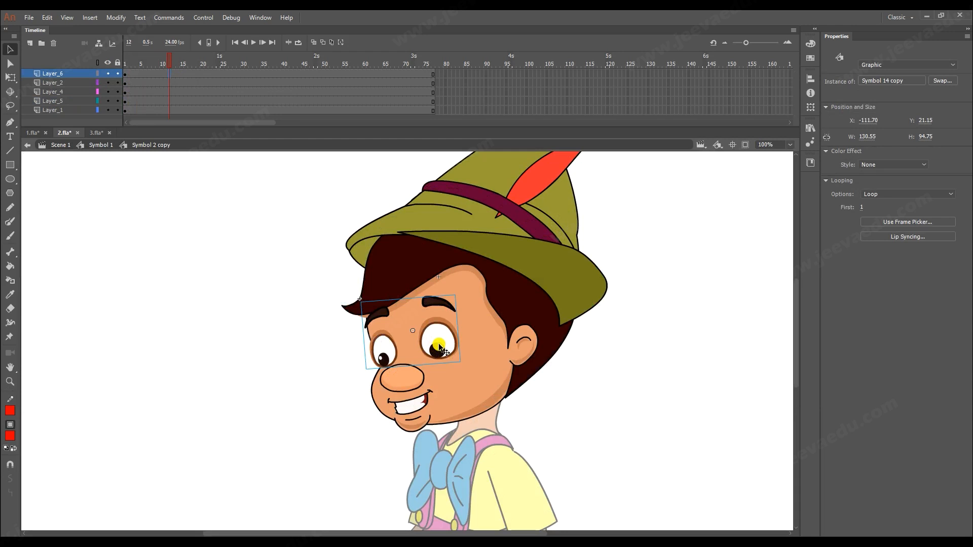
{"action": "double_click", "coordinate": [439, 348]}
Insert keyframes at frame 12 on both eyebrow layers and create classic tweens from frame 1 with easing 100 out.
{"action": "left_click", "coordinate": [433, 299]}
{"action": "left_click", "coordinate": [381, 311]}
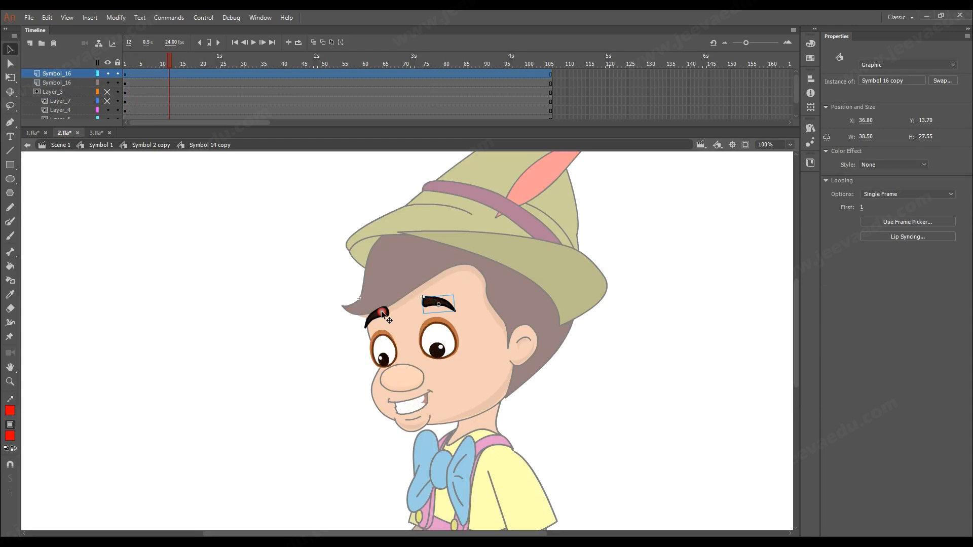
{"action": "left_click", "coordinate": [439, 308]}
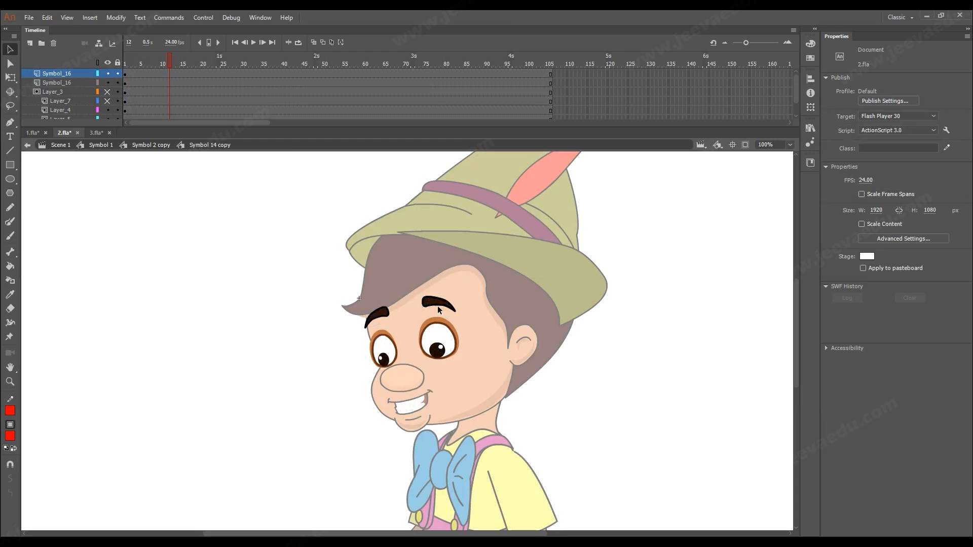
{"action": "left_click", "coordinate": [171, 80]}
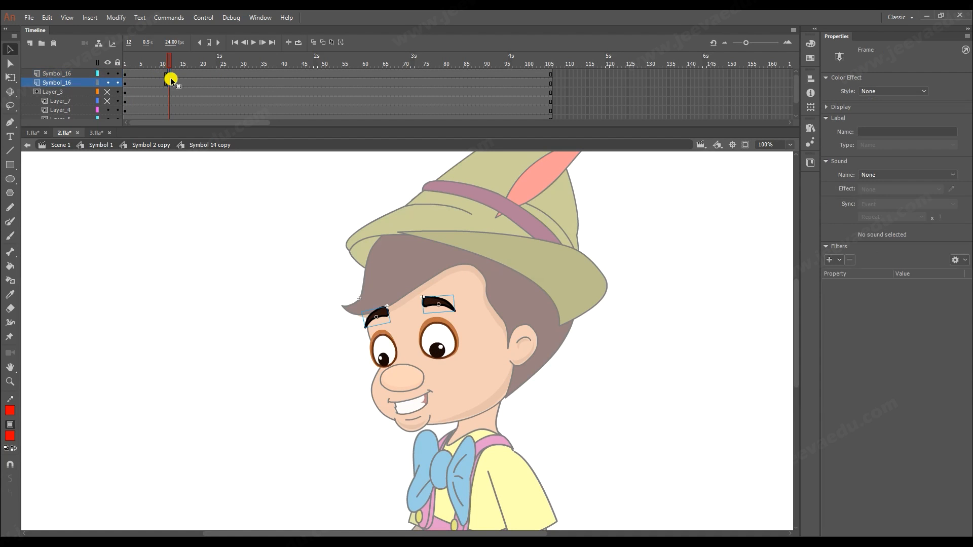
{"action": "left_click_drag", "start_coordinate": [142, 74], "coordinate": [154, 84]}
{"action": "right_click", "coordinate": [154, 83]}
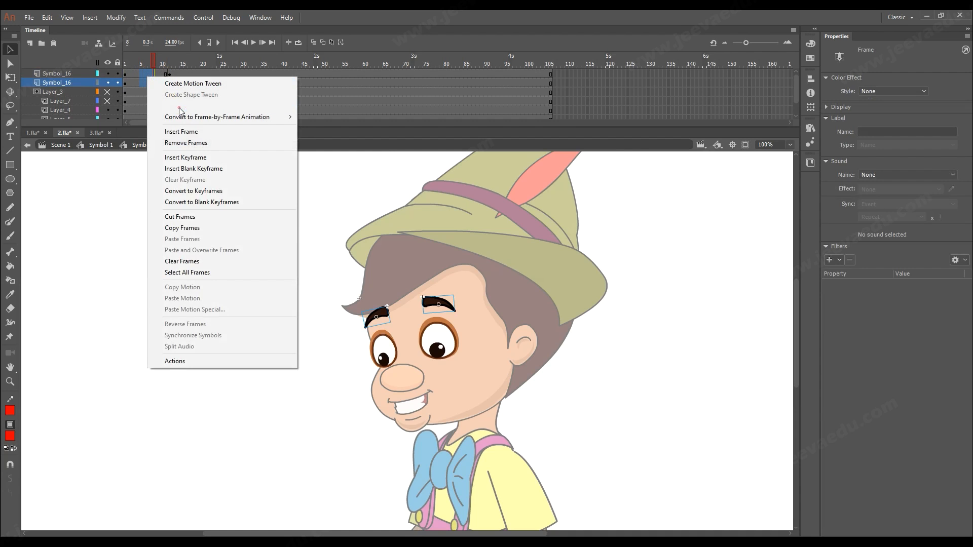
{"action": "left_click", "coordinate": [179, 106]}
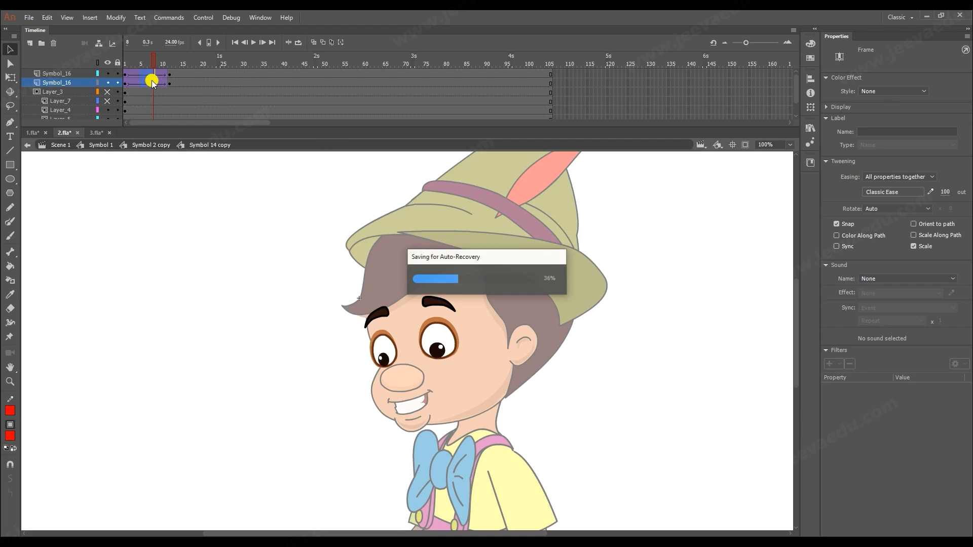
At frame 12, rotate the left eyebrow slightly clockwise and the right eyebrow slightly counterclockwise with Free Transform.
{"action": "left_click_drag", "start_coordinate": [152, 59], "coordinate": [172, 81]}
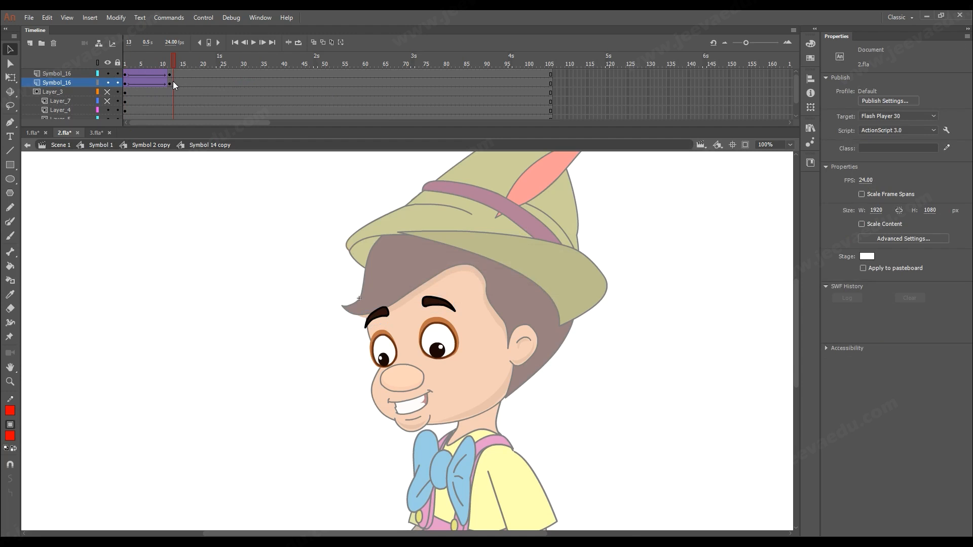
{"action": "left_click", "coordinate": [385, 320]}
{"action": "left_click", "coordinate": [401, 327]}
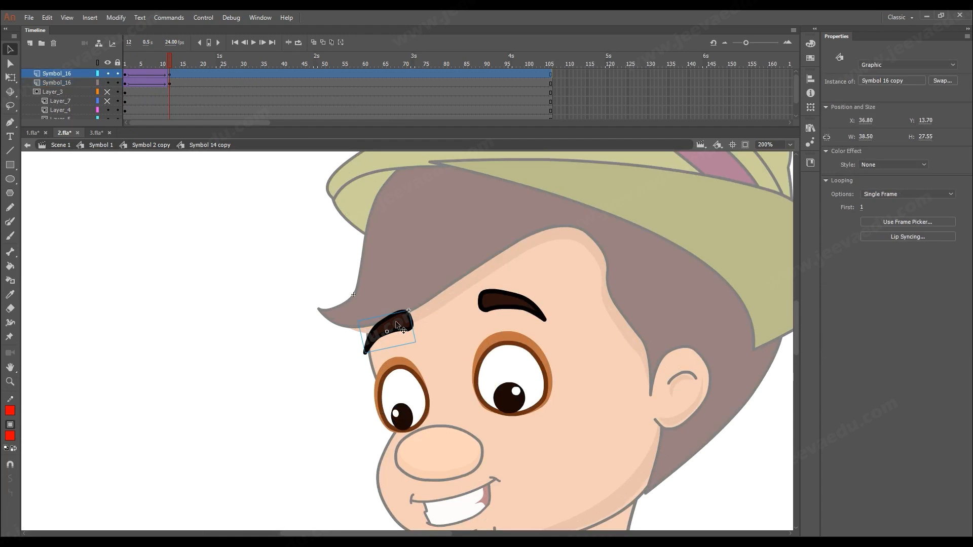
{"action": "key", "text": "q"}
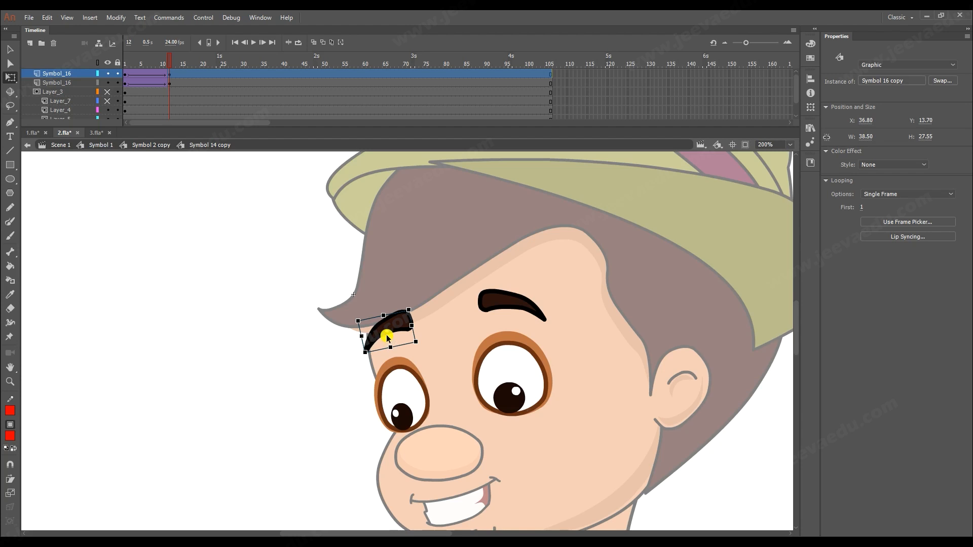
{"action": "left_click", "coordinate": [512, 311]}
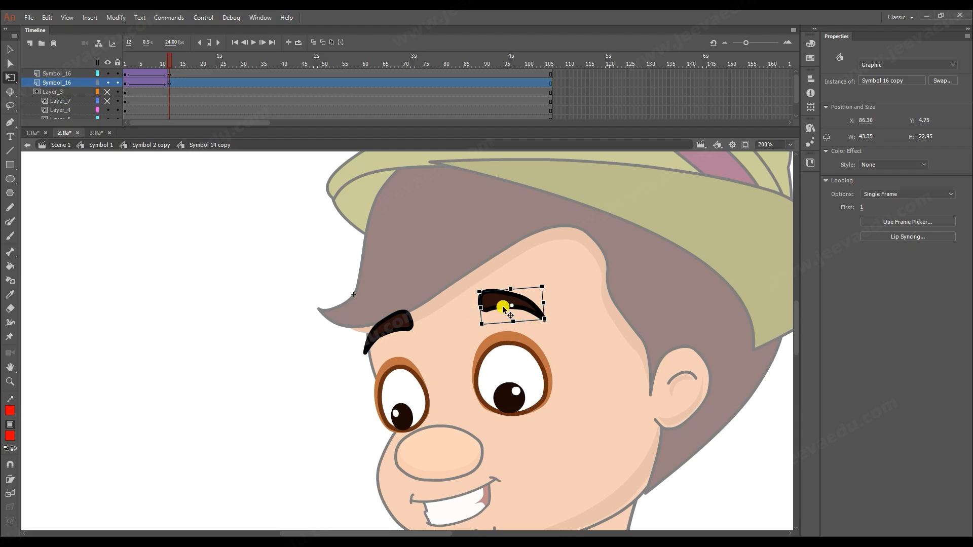
{"action": "left_click", "coordinate": [405, 324]}
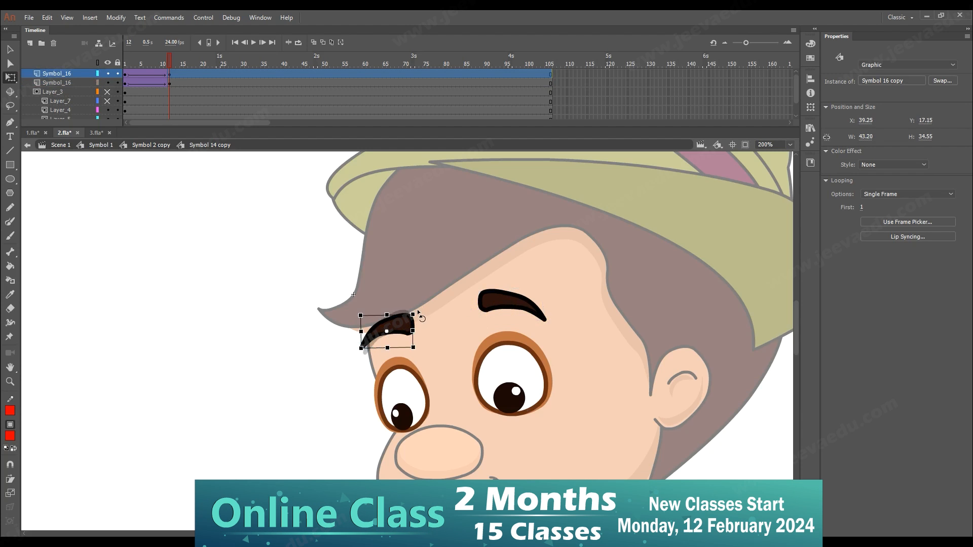
{"action": "left_click", "coordinate": [500, 303]}
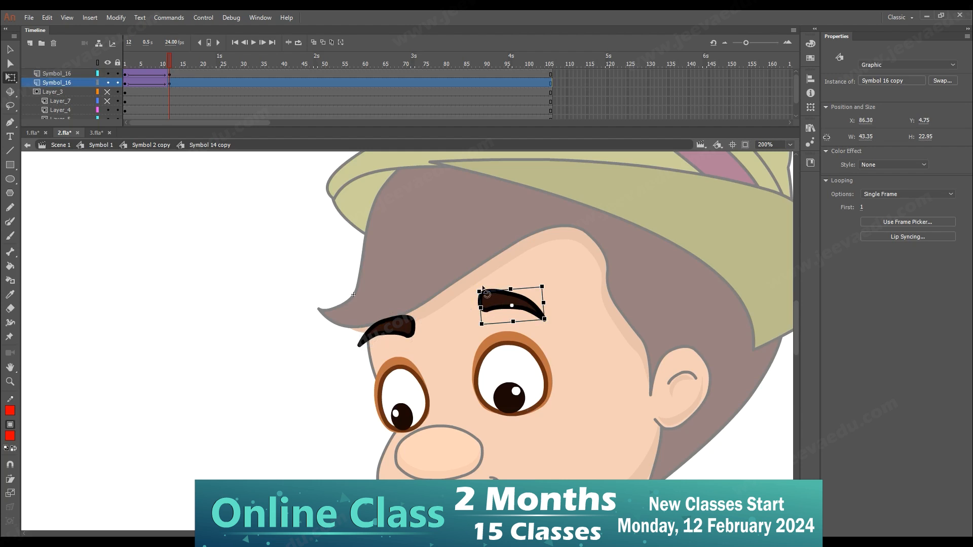
Nudge both eyebrows together downward and slightly right at frame 12, closer to the eyes.
{"action": "left_click", "coordinate": [405, 326], "text": "shift"}
{"action": "key", "text": "Down"}
{"action": "key", "text": "Down"}
{"action": "key", "text": "Down"}
{"action": "key", "text": "Down"}
{"action": "key", "text": "Right"}
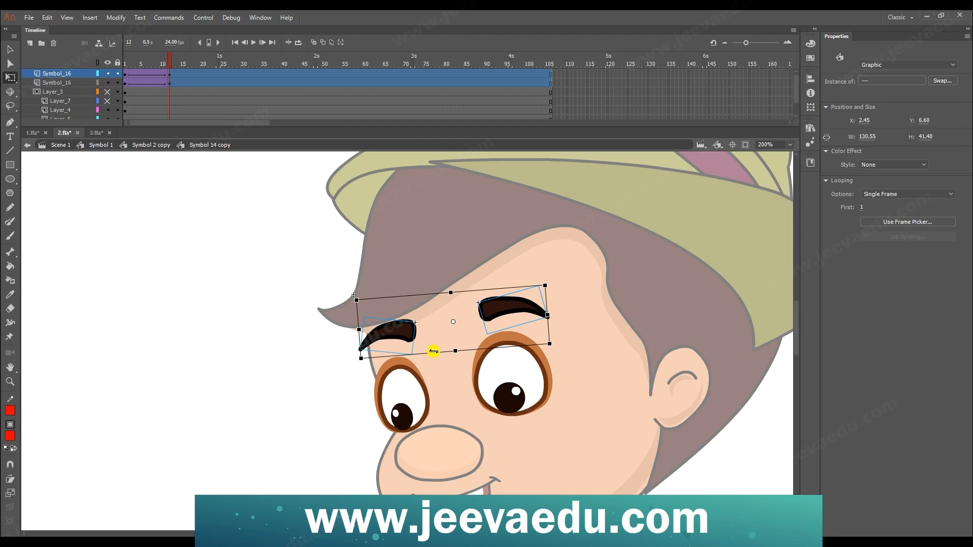
{"action": "key", "text": "Down"}
{"action": "key", "text": "Up"}
{"action": "key", "text": "Down"}
{"action": "key", "text": "Down"}
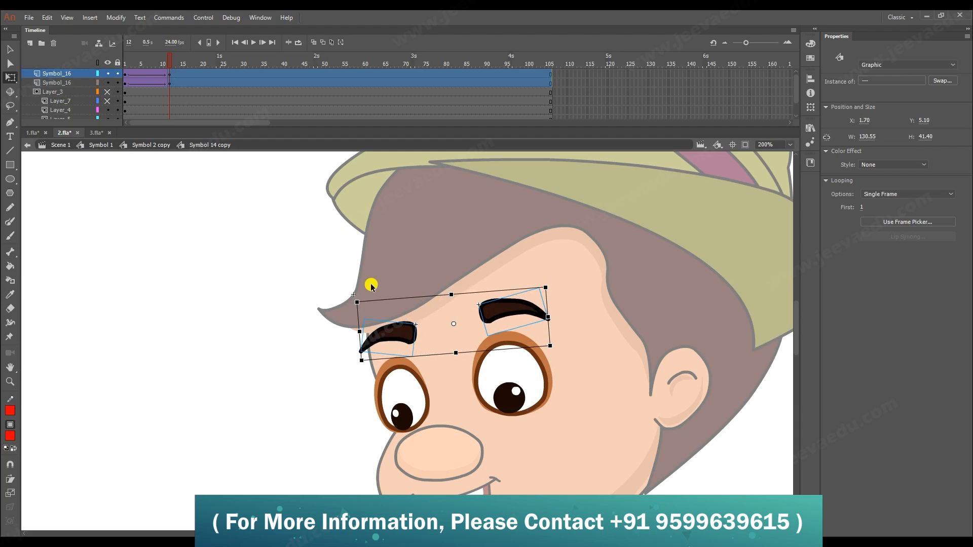
Scrub the eyebrow tween, and narrow the left eyebrow at frame 12 to about 37 px wide.
{"action": "left_click", "coordinate": [271, 321]}
{"action": "left_click", "coordinate": [147, 74]}
{"action": "left_click_drag", "start_coordinate": [145, 62], "coordinate": [181, 77]}
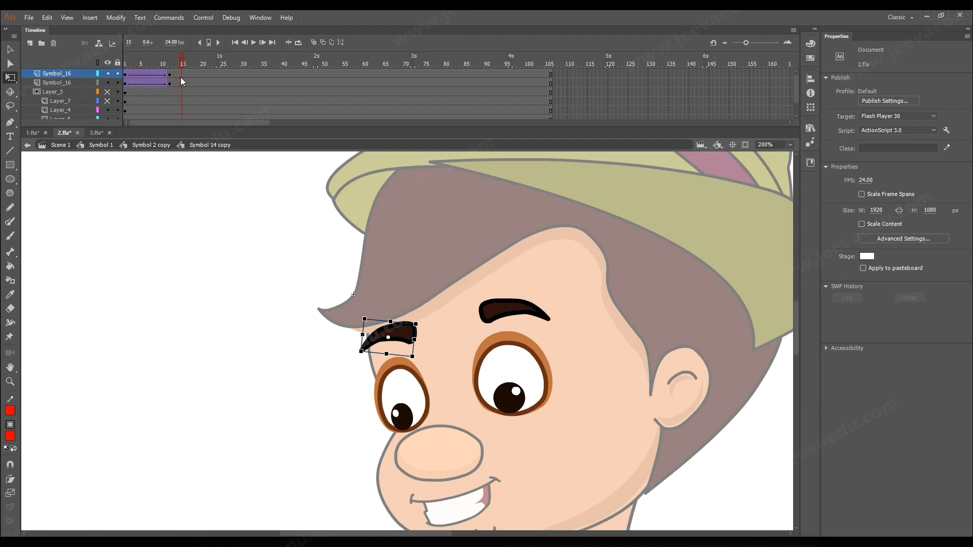
{"action": "left_click", "coordinate": [169, 75]}
{"action": "left_click", "coordinate": [394, 329]}
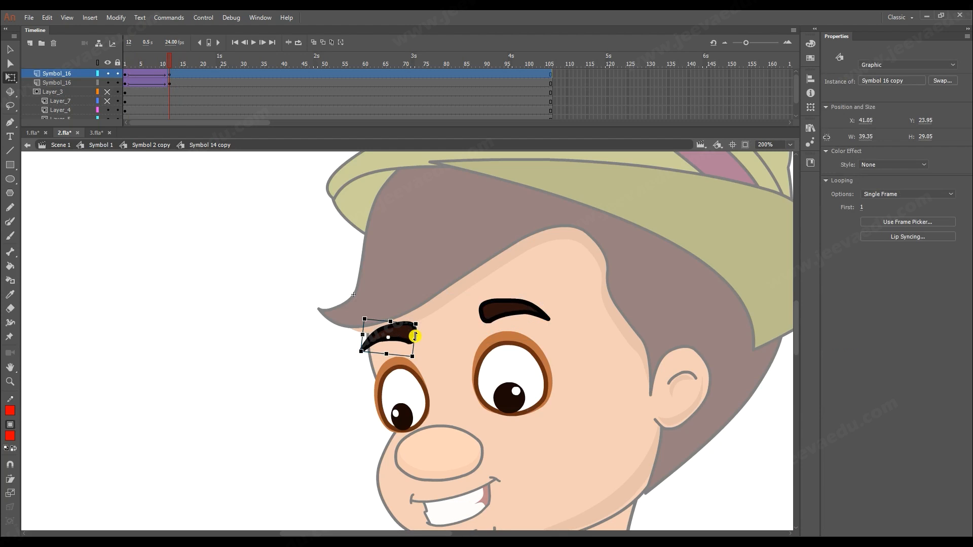
{"action": "left_click_drag", "start_coordinate": [416, 339], "coordinate": [413, 335]}
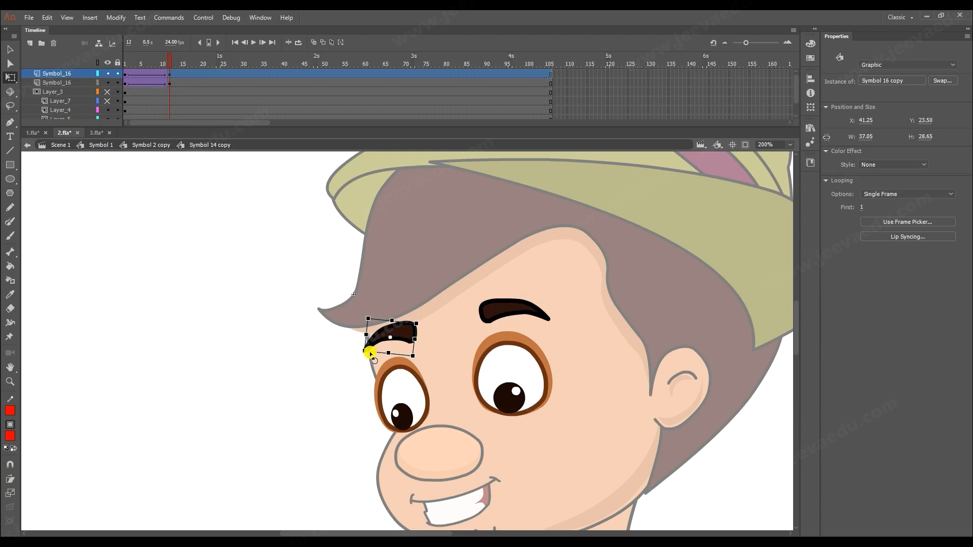
Nudge the right eyebrow slightly down at frame 12 and scrub to check the motion.
{"action": "left_click", "coordinate": [494, 310]}
{"action": "key", "text": "Down"}
{"action": "key", "text": "Down"}
{"action": "left_click_drag", "start_coordinate": [163, 55], "coordinate": [168, 85]}
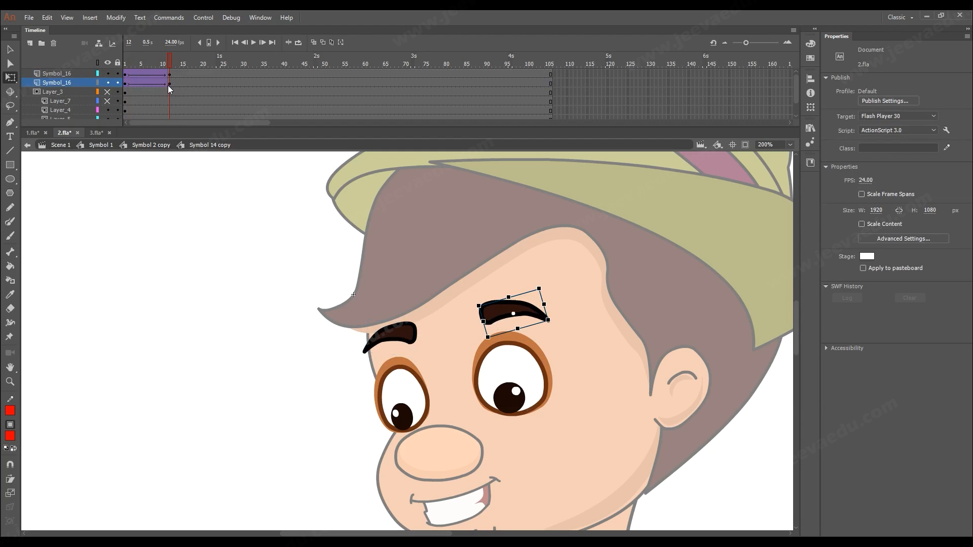
Insert keyframes at frame 12 on both pupil layers, Layer_4 and Layer_5, and create classic tweens from frame 1.
{"action": "left_click", "coordinate": [436, 354]}
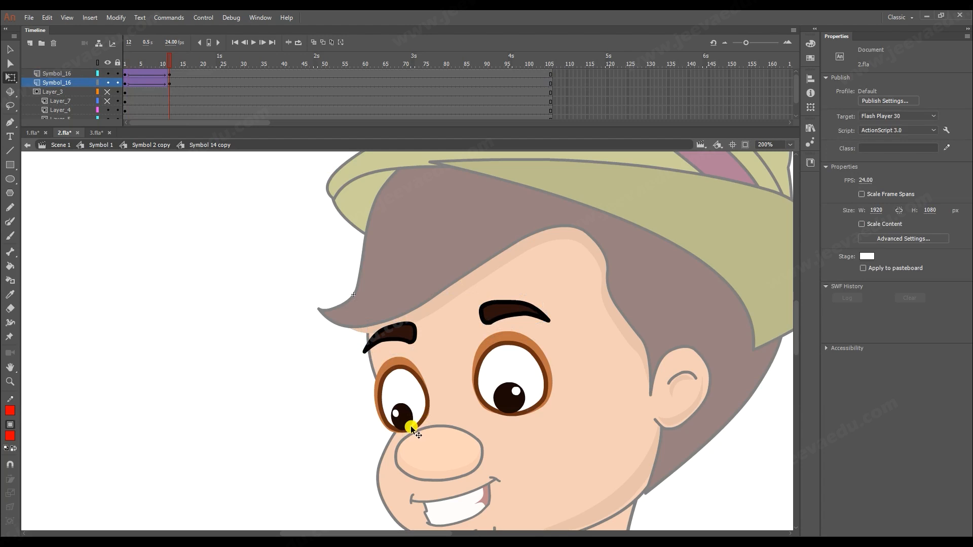
{"action": "left_click", "coordinate": [401, 415]}
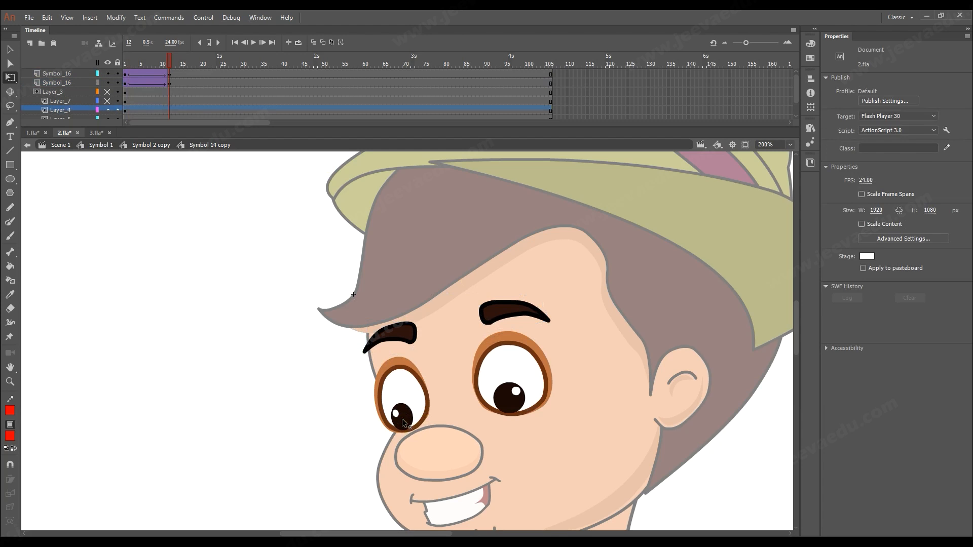
{"action": "left_click", "coordinate": [509, 397]}
{"action": "scroll", "coordinate": [138, 78], "scroll_direction": "down", "scroll_amount": 1}
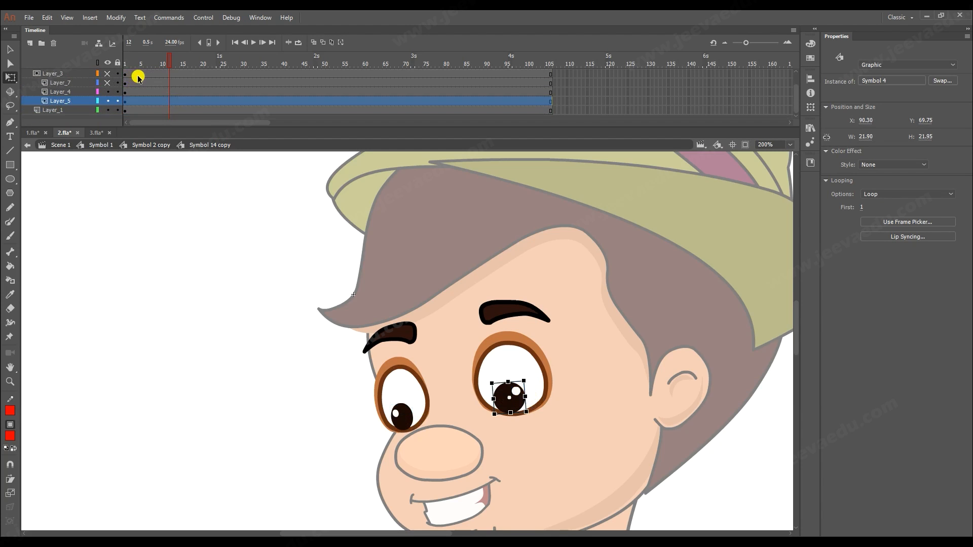
{"action": "scroll", "coordinate": [165, 100], "scroll_direction": "up", "scroll_amount": 1}
{"action": "scroll", "coordinate": [168, 94], "scroll_direction": "down", "scroll_amount": 1}
{"action": "left_click_drag", "start_coordinate": [169, 95], "coordinate": [150, 99]}
{"action": "key", "text": "F6"}
{"action": "right_click", "coordinate": [151, 99]}
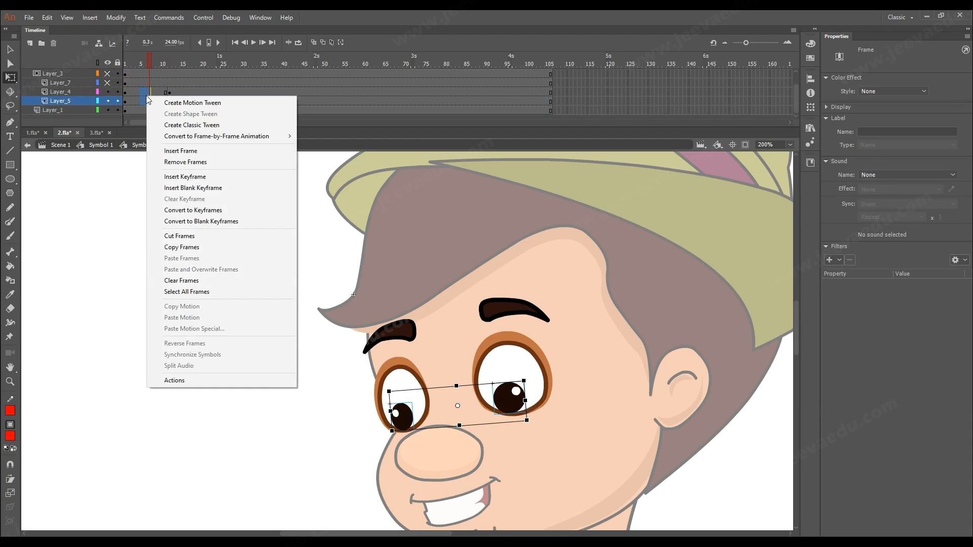
{"action": "left_click", "coordinate": [185, 126]}
Select both pupils at frame 12 and nudge them slightly downward so the eyes look lower.
{"action": "left_click", "coordinate": [171, 93]}
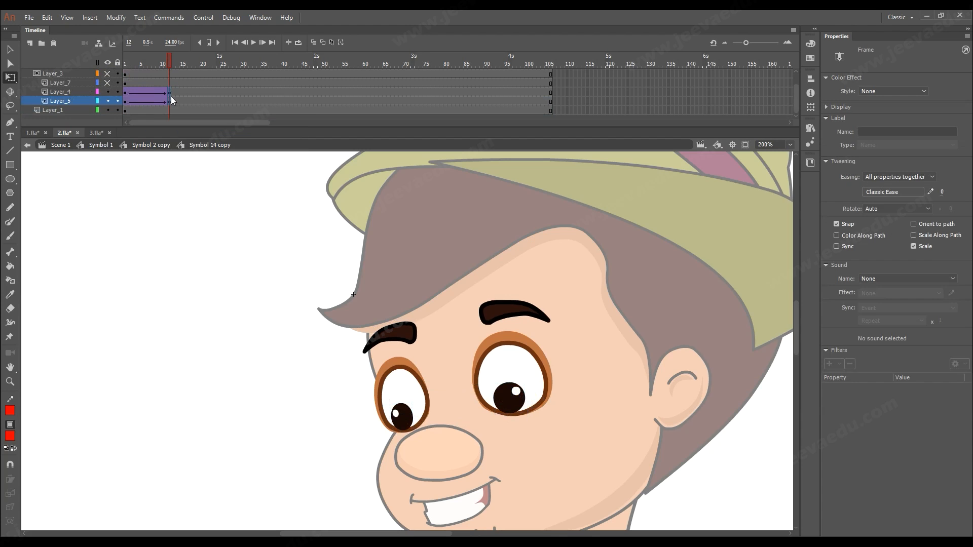
{"action": "left_click", "coordinate": [171, 101]}
{"action": "key", "text": "Down"}
{"action": "key", "text": "Down"}
{"action": "key", "text": "Down"}
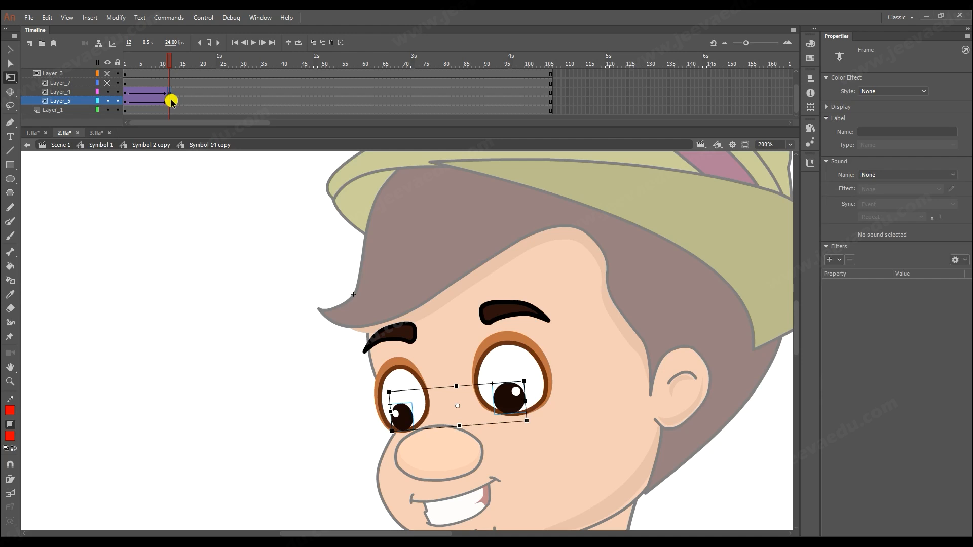
{"action": "key", "text": "Down"}
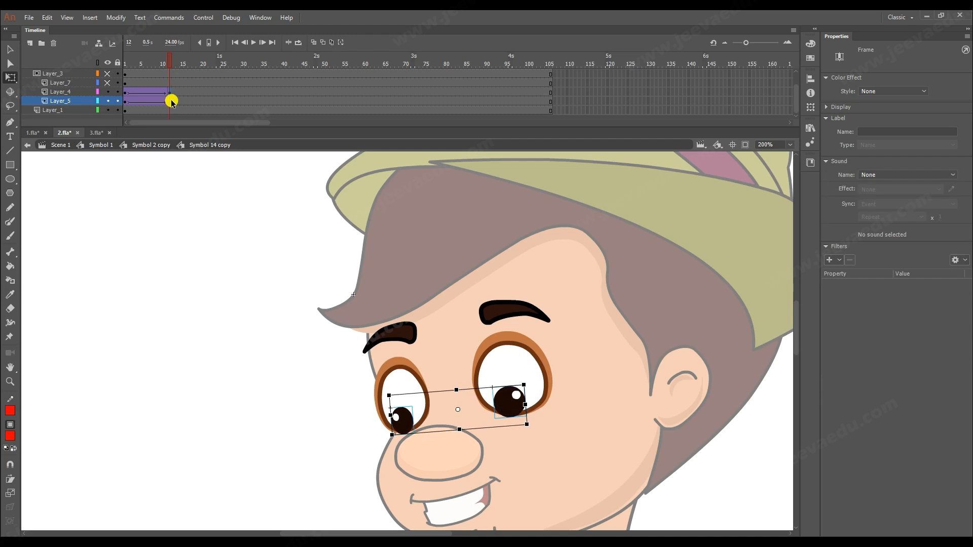
Nudge both pupils slightly up at frame 12, and scrub to check the eyes inside the face and back in Symbol 1.
{"action": "key", "text": "Up"}
{"action": "scroll", "coordinate": [142, 91], "scroll_direction": "up", "scroll_amount": 1}
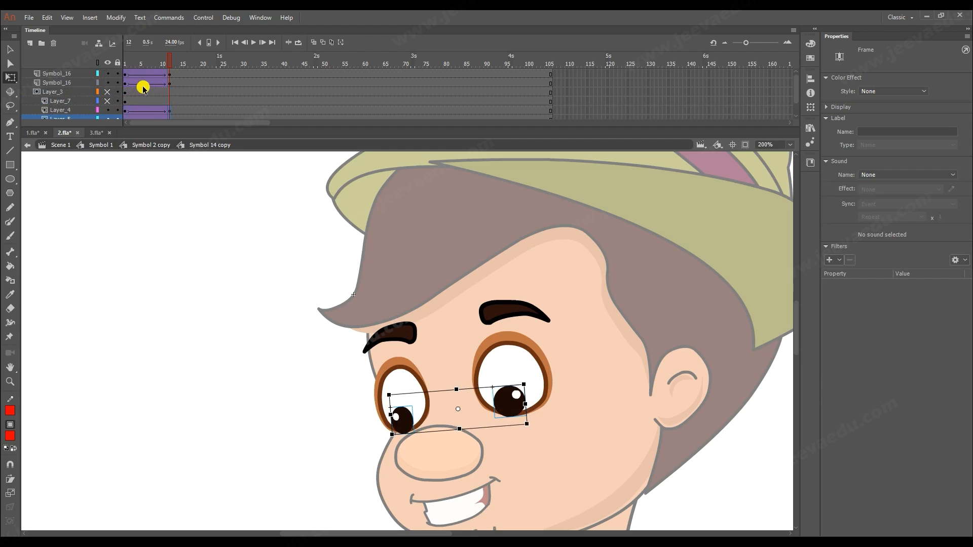
{"action": "left_click_drag", "start_coordinate": [164, 62], "coordinate": [212, 68]}
{"action": "left_click", "coordinate": [226, 72]}
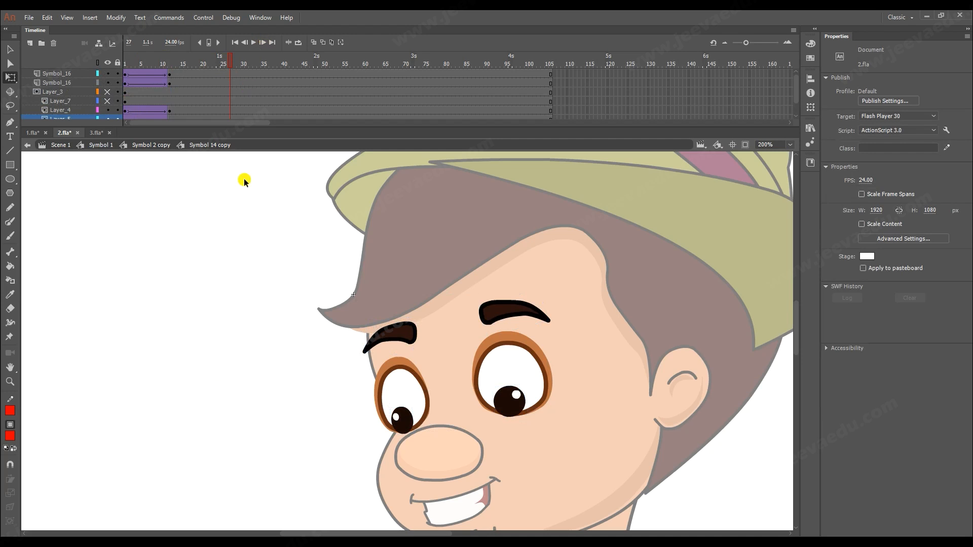
{"action": "left_click_drag", "start_coordinate": [221, 56], "coordinate": [181, 112]}
{"action": "left_click", "coordinate": [101, 145]}
{"action": "key", "text": "z"}
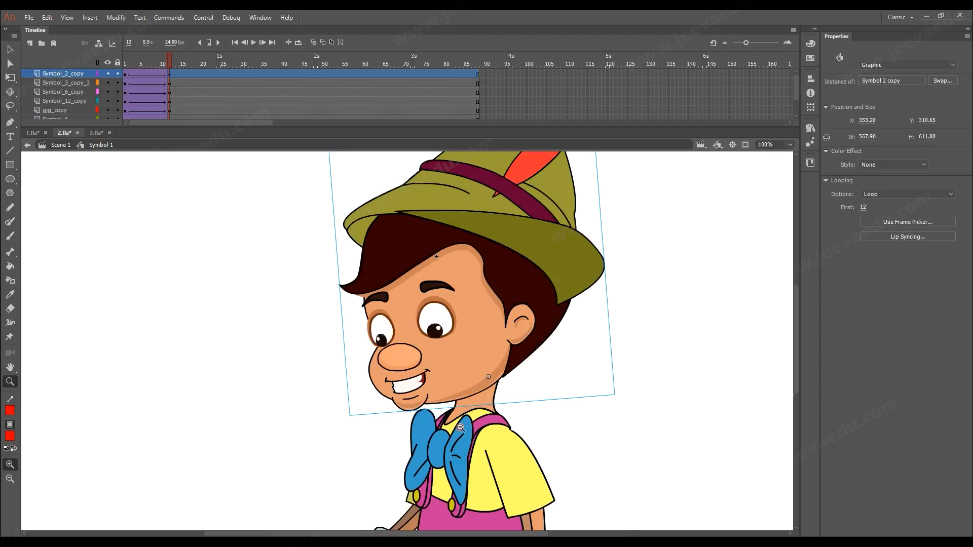
{"action": "left_click", "coordinate": [424, 396], "text": "alt"}
{"action": "mouse_move", "coordinate": [170, 64]}
{"action": "left_mouse_down"}
{"action": "mouse_move", "coordinate": [120, 70]}
{"action": "mouse_move", "coordinate": [172, 69]}
{"action": "left_mouse_up"}
Open the face symbol at frame 12, select both eyebrows and nudge them slightly down toward the eyes.
{"action": "left_click", "coordinate": [424, 314]}
{"action": "left_click", "coordinate": [310, 303]}
{"action": "key", "text": "v"}
{"action": "double_click", "coordinate": [283, 312]}
{"action": "double_click", "coordinate": [283, 312]}
{"action": "double_click", "coordinate": [283, 313]}
{"action": "left_click", "coordinate": [283, 313]}
{"action": "left_click", "coordinate": [360, 303], "text": "shift"}
{"action": "key", "text": "Down"}
{"action": "key", "text": "Down"}
{"action": "key", "text": "Down"}
{"action": "key", "text": "Down"}
{"action": "key", "text": "Down"}
{"action": "key", "text": "Down"}
{"action": "key", "text": "Down"}
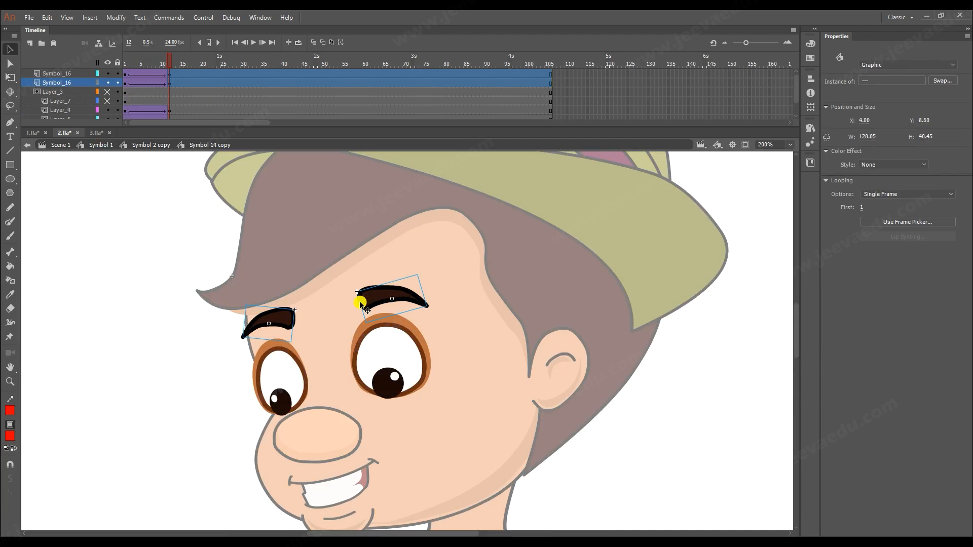
Return to Symbol 1 and play the animation from the start to examine the eyebrow, pupil and body motion.
{"action": "left_click", "coordinate": [83, 147]}
{"action": "key", "text": "z"}
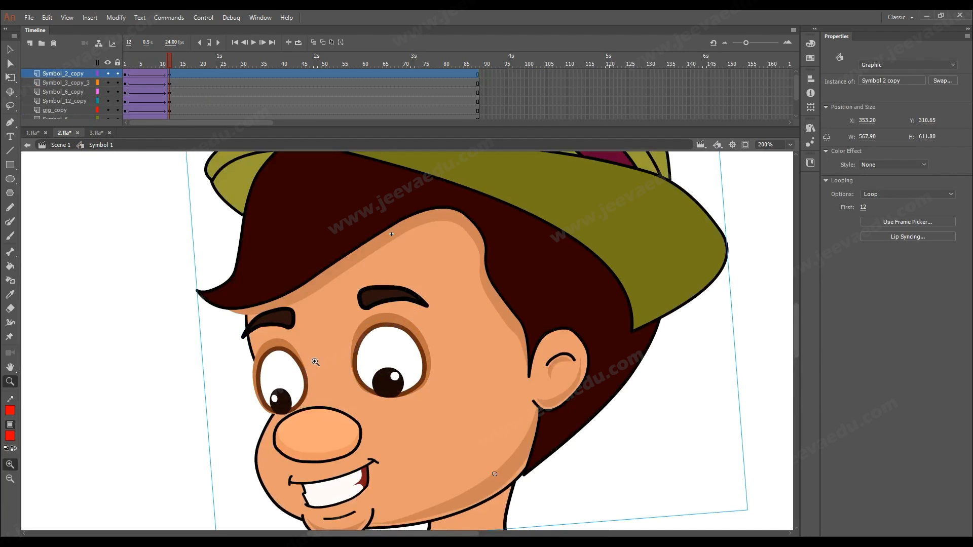
{"action": "left_click", "coordinate": [373, 376], "text": "alt"}
{"action": "left_click", "coordinate": [368, 382], "text": "alt"}
{"action": "left_click_drag", "start_coordinate": [163, 64], "coordinate": [65, 81]}
{"action": "key", "text": "Return"}
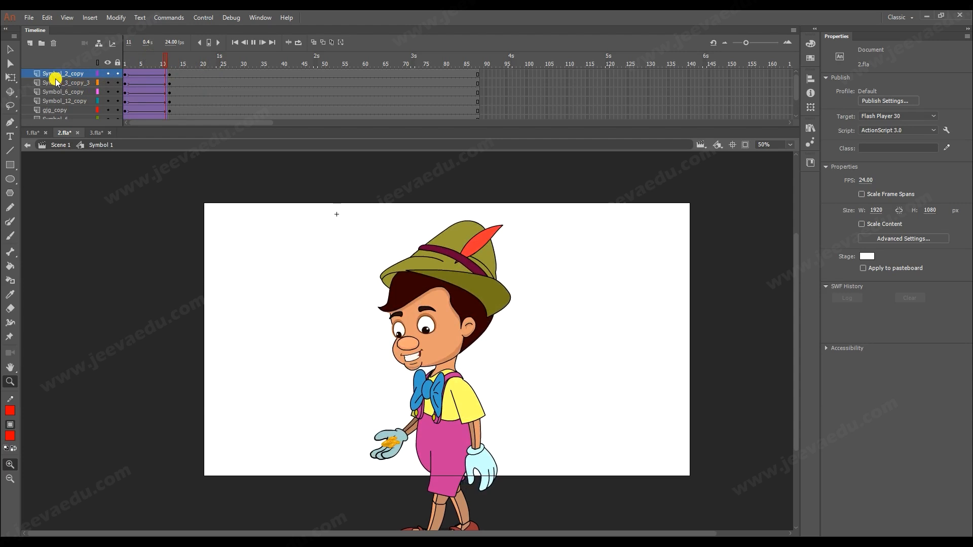
{"action": "key", "text": "Return"}
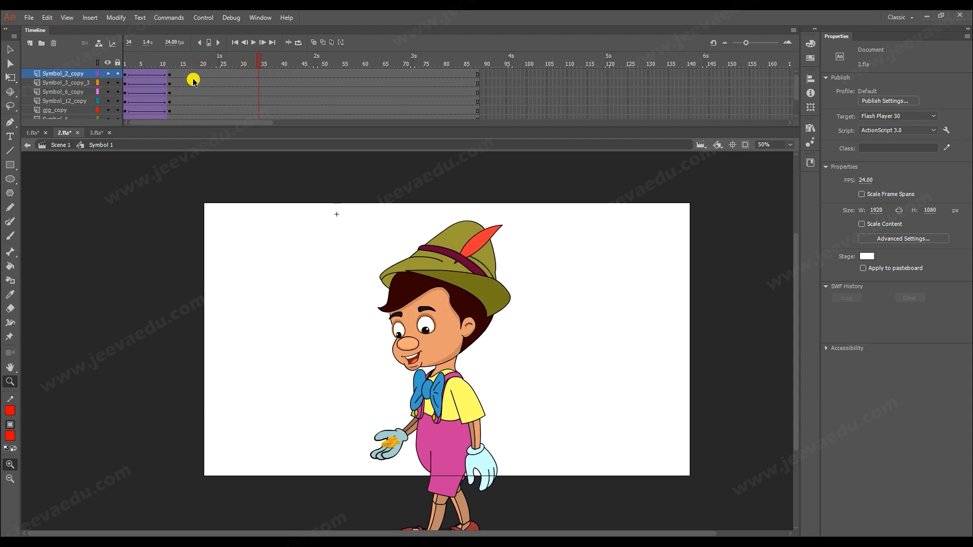
Insert keyframes at frame 15 on all of Symbol 1's layers, and play the timeline to time the next pose.
{"action": "left_click_drag", "start_coordinate": [181, 76], "coordinate": [181, 150]}
{"action": "key", "text": "F6"}
{"action": "scroll", "coordinate": [180, 80], "scroll_direction": "up", "scroll_amount": 3}
{"action": "left_click_drag", "start_coordinate": [164, 63], "coordinate": [6, 82]}
{"action": "key", "text": "Return"}
{"action": "key", "text": "Return"}
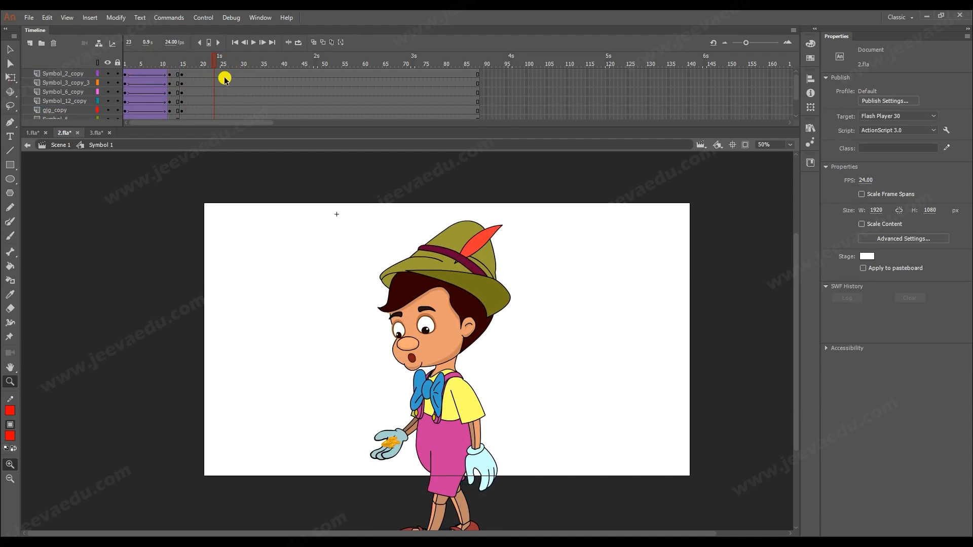
Insert keyframes at frame 24 on all layers of Symbol 1 and create classic tweens from frame 15.
{"action": "left_click_drag", "start_coordinate": [218, 76], "coordinate": [217, 133]}
{"action": "key", "text": "F6"}
{"action": "scroll", "coordinate": [200, 81], "scroll_direction": "up", "scroll_amount": 3}
{"action": "left_click_drag", "start_coordinate": [198, 74], "coordinate": [211, 173]}
{"action": "right_click", "coordinate": [205, 93]}
{"action": "left_click", "coordinate": [241, 123]}
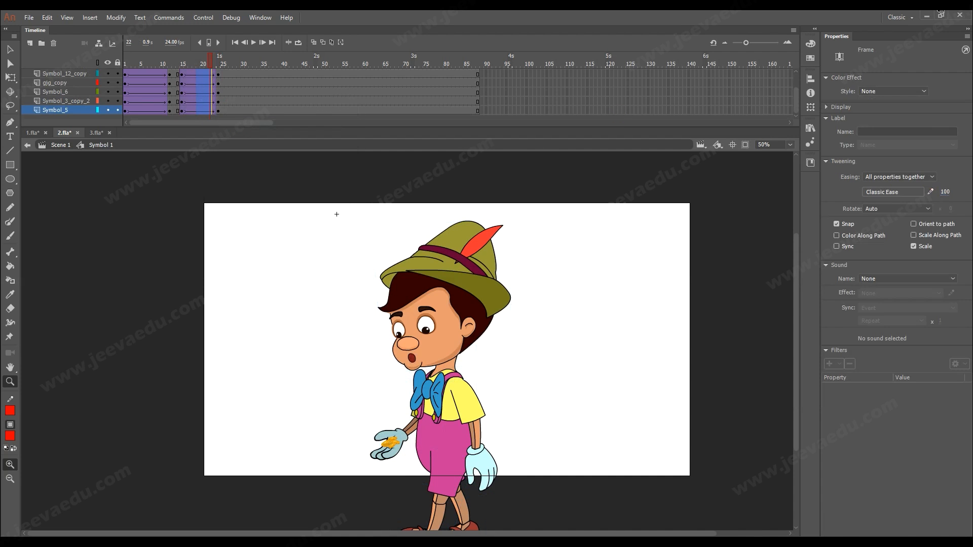
{"action": "right_click", "coordinate": [206, 75]}
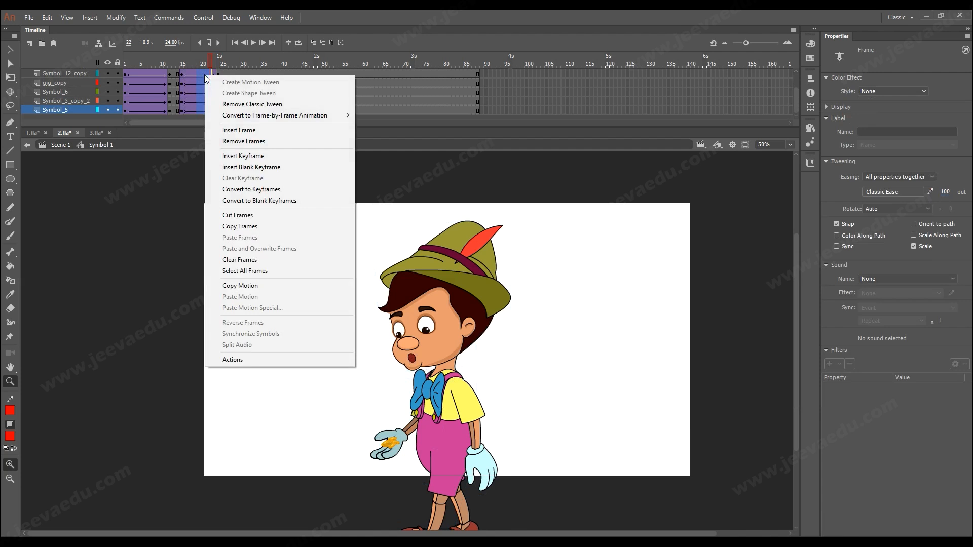
{"action": "left_click", "coordinate": [219, 63]}
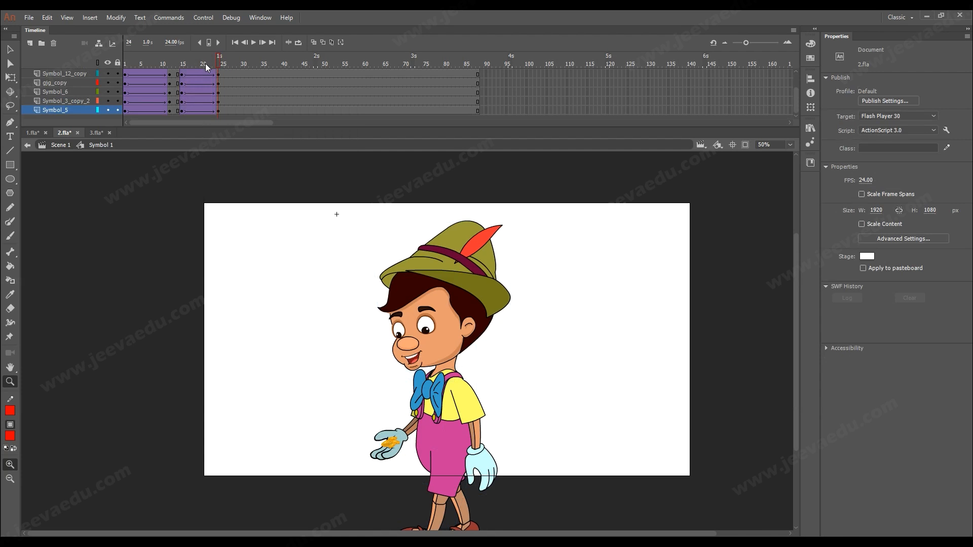
Examine the boy's pose around frame 118 of the reference animation in 1.fla, and return to frame 24 in 2.fla.
{"action": "key", "text": "v"}
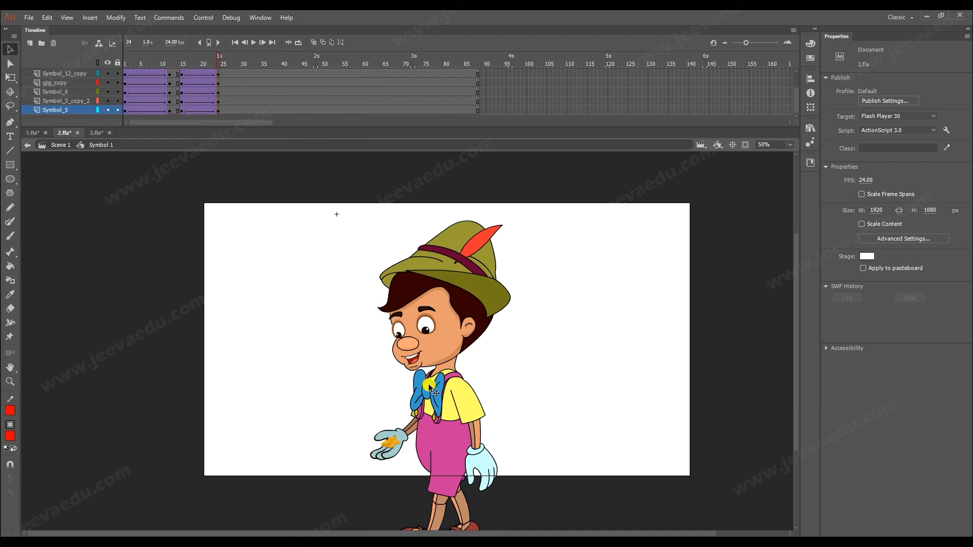
{"action": "left_click_drag", "start_coordinate": [336, 200], "coordinate": [587, 434]}
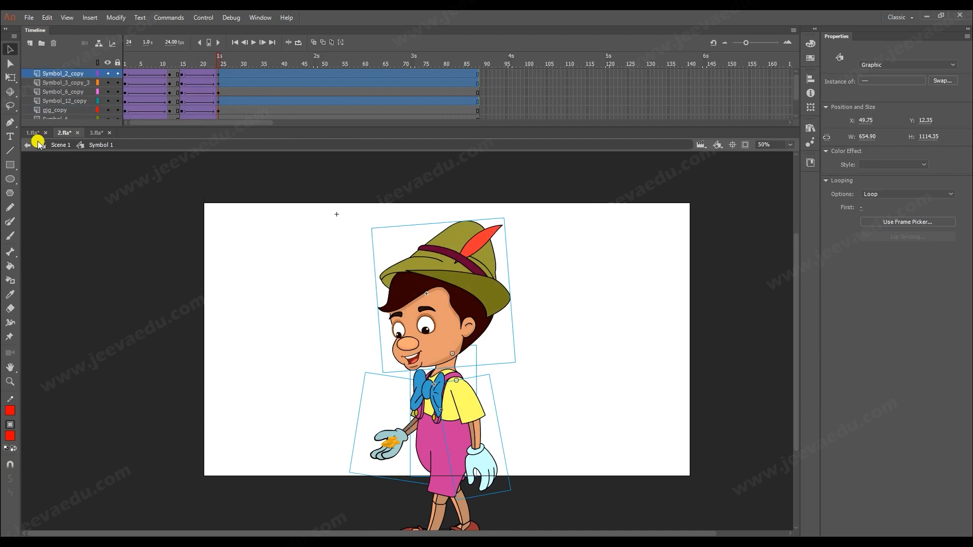
{"action": "left_click", "coordinate": [33, 133]}
{"action": "left_click_drag", "start_coordinate": [558, 60], "coordinate": [601, 83]}
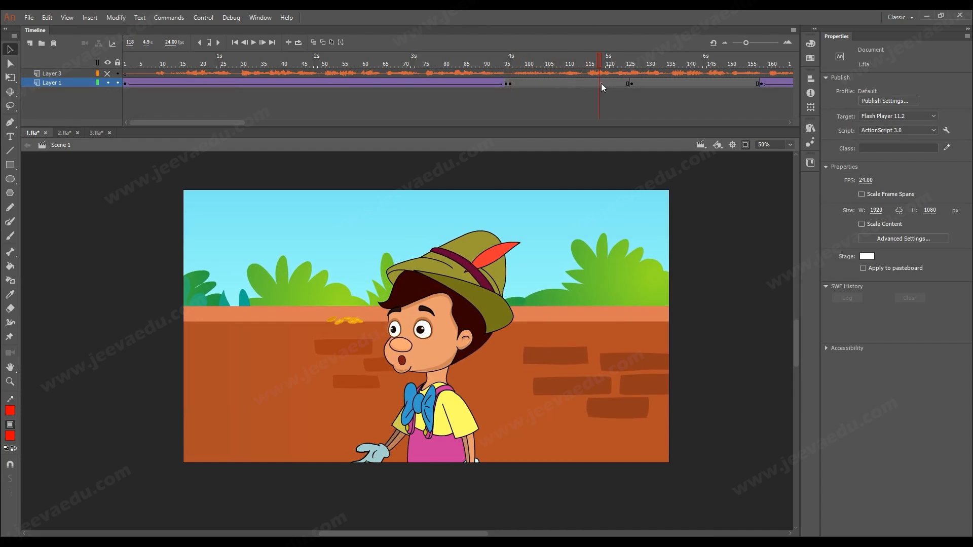
{"action": "left_click", "coordinate": [63, 134]}
{"action": "left_click_drag", "start_coordinate": [207, 71], "coordinate": [220, 87]}
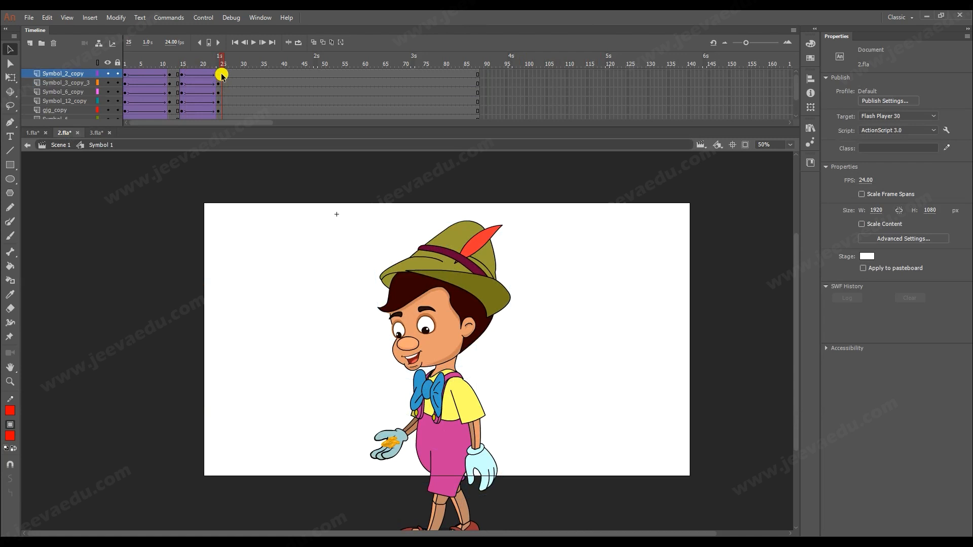
{"action": "mouse_move", "coordinate": [216, 64]}
{"action": "left_mouse_down"}
{"action": "mouse_move", "coordinate": [192, 70]}
{"action": "mouse_move", "coordinate": [217, 76]}
{"action": "left_mouse_up"}
{"action": "left_click", "coordinate": [444, 400]}
{"action": "left_click_drag", "start_coordinate": [305, 196], "coordinate": [560, 430]}
{"action": "key", "text": "q"}
{"action": "left_click_drag", "start_coordinate": [455, 412], "coordinate": [338, 387]}
{"action": "key", "text": "ctrl+z"}
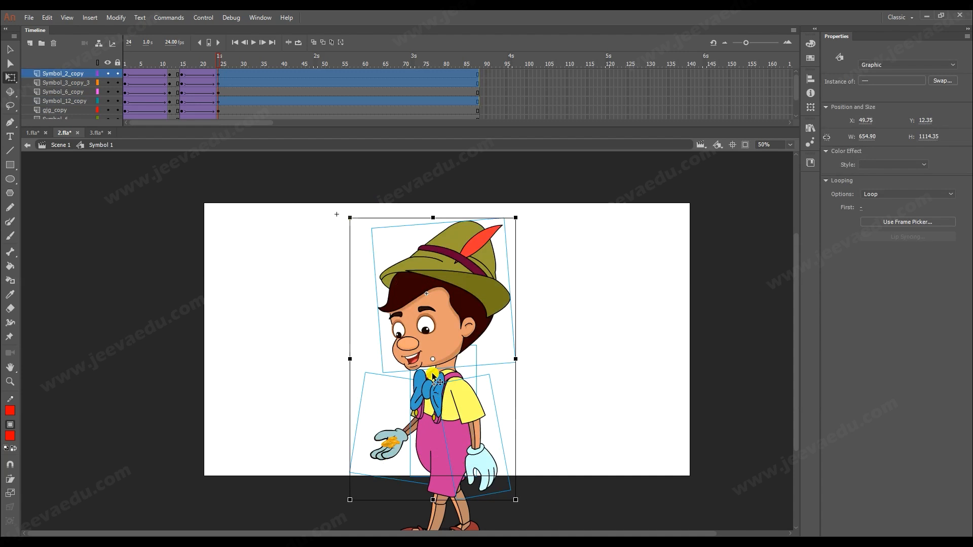
{"action": "left_click", "coordinate": [391, 445], "text": "shift"}
{"action": "left_click_drag", "start_coordinate": [435, 357], "coordinate": [448, 456]}
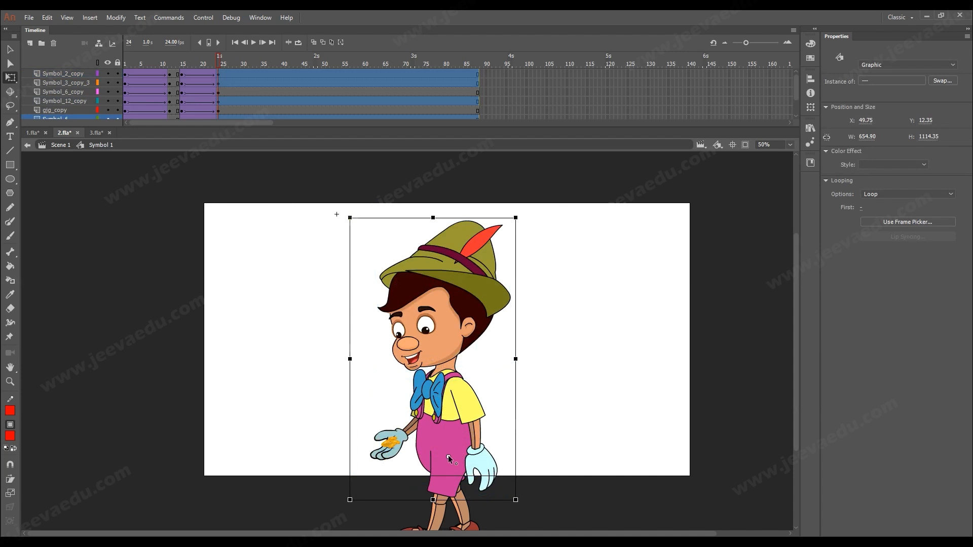
{"action": "left_click", "coordinate": [281, 305]}
Select the head, torso, arms and coins at frame 24, move their pivot to the hips and lean them slightly backward.
{"action": "left_click_drag", "start_coordinate": [300, 245], "coordinate": [533, 395]}
{"action": "left_click_drag", "start_coordinate": [476, 401], "coordinate": [327, 376]}
{"action": "left_click_drag", "start_coordinate": [247, 424], "coordinate": [395, 450]}
{"action": "left_click", "coordinate": [394, 448]}
{"action": "left_click_drag", "start_coordinate": [444, 449], "coordinate": [448, 463]}
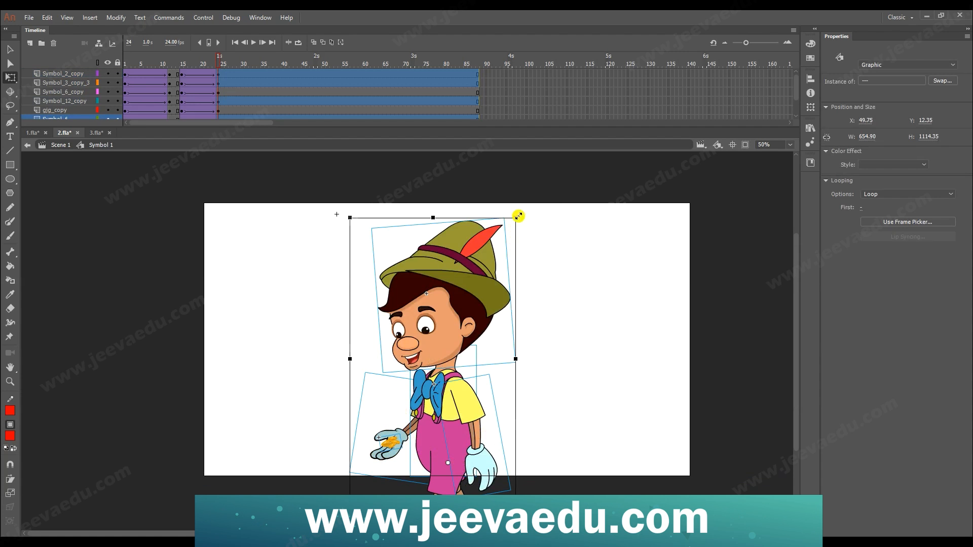
{"action": "left_click_drag", "start_coordinate": [520, 214], "coordinate": [528, 228]}
{"action": "left_click_drag", "start_coordinate": [185, 59], "coordinate": [218, 98]}
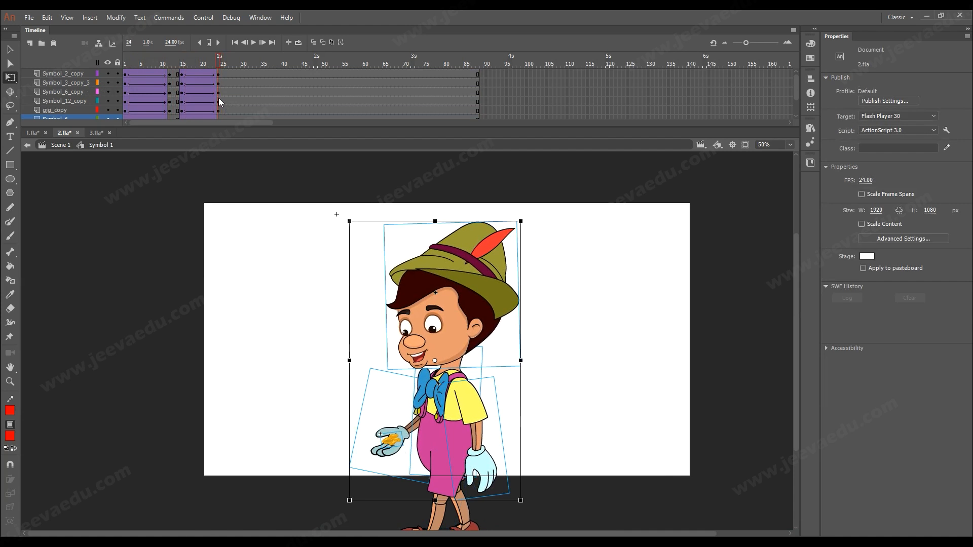
At frame 24, tilt the head further back and rotate the hanging arm slightly.
{"action": "left_click", "coordinate": [494, 276]}
{"action": "left_click_drag", "start_coordinate": [522, 218], "coordinate": [545, 254]}
{"action": "left_click", "coordinate": [477, 471]}
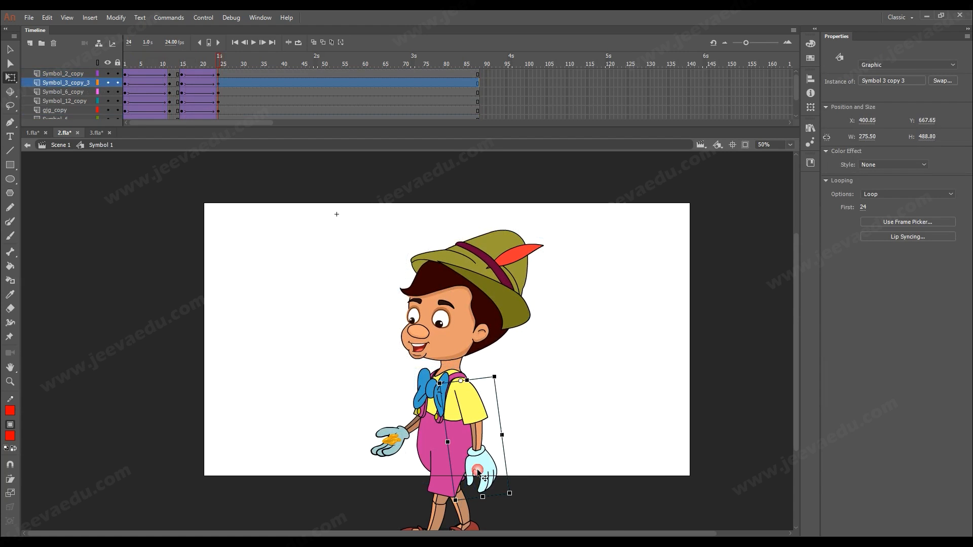
{"action": "left_click_drag", "start_coordinate": [517, 497], "coordinate": [523, 496]}
Raise the coin-holding arm together with the coins by rotating them about the shoulder at frame 24, and play the motion.
{"action": "left_click", "coordinate": [397, 449]}
{"action": "left_click", "coordinate": [394, 440], "text": "shift"}
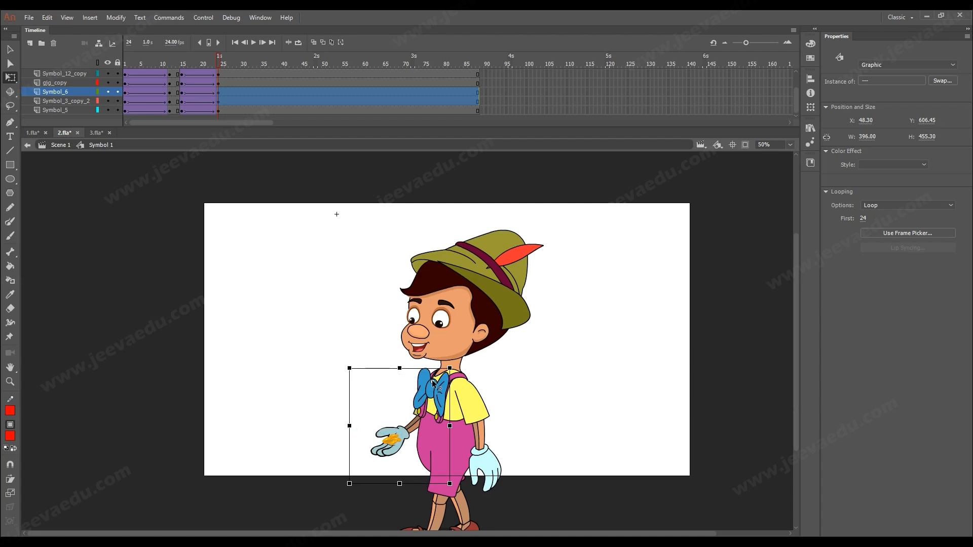
{"action": "left_click_drag", "start_coordinate": [347, 491], "coordinate": [280, 388]}
{"action": "key", "text": "Return"}
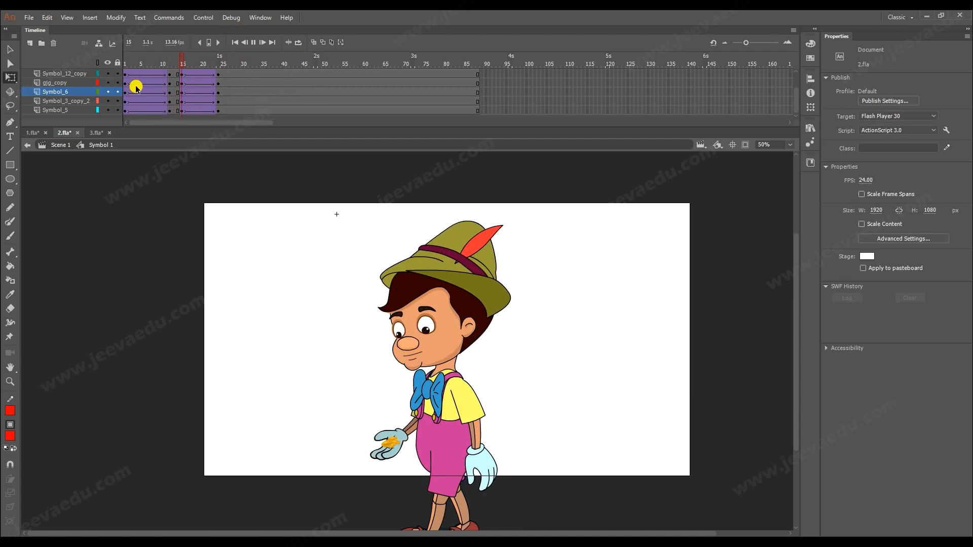
{"action": "key", "text": "Return"}
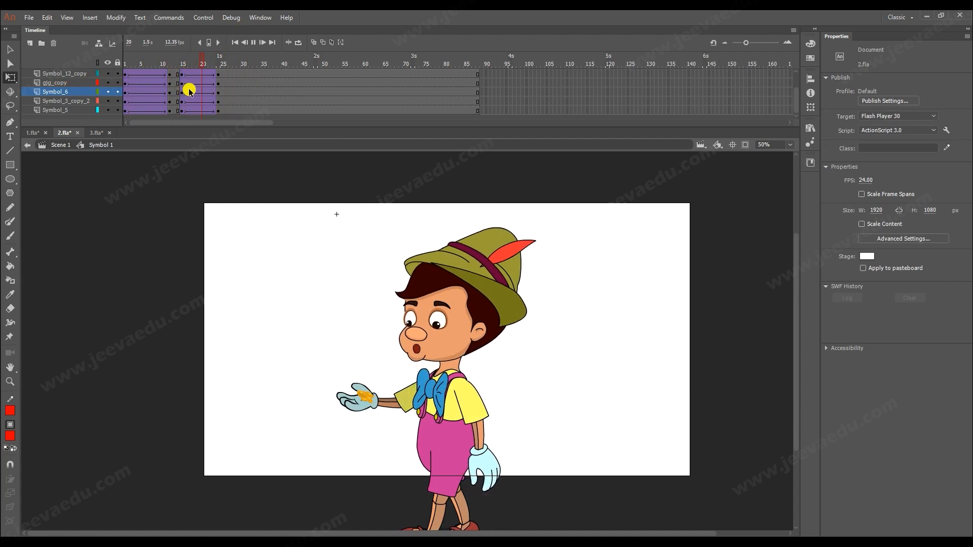
{"action": "left_click", "coordinate": [218, 70]}
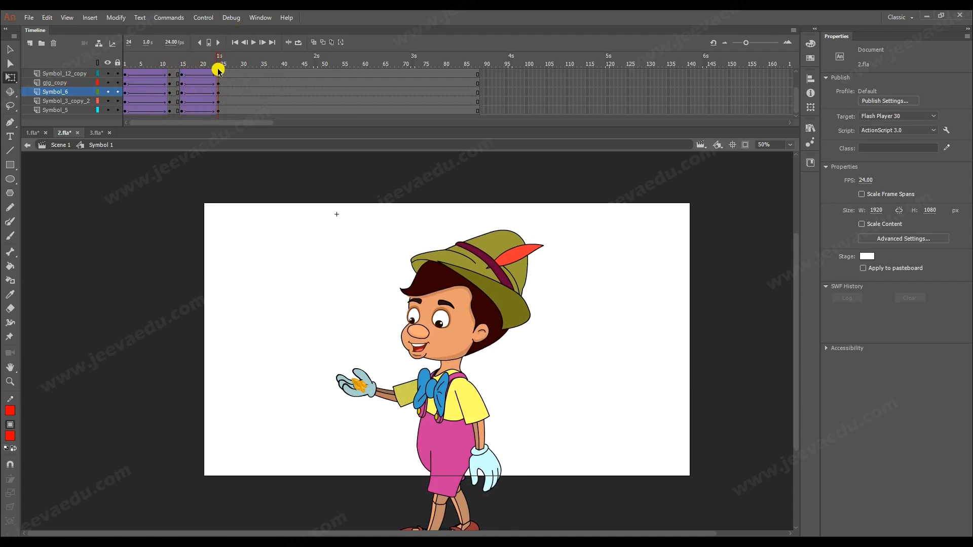
Scrub between frames 15 and 24 to examine how the arm rises and the body leans back.
{"action": "mouse_move", "coordinate": [220, 67]}
{"action": "left_mouse_down"}
{"action": "mouse_move", "coordinate": [193, 69]}
{"action": "mouse_move", "coordinate": [219, 72]}
{"action": "left_mouse_up"}
{"action": "left_click", "coordinate": [219, 92]}
{"action": "scroll", "coordinate": [198, 75], "scroll_direction": "up", "scroll_amount": 1}
{"action": "left_click_drag", "start_coordinate": [197, 75], "coordinate": [187, 185]}
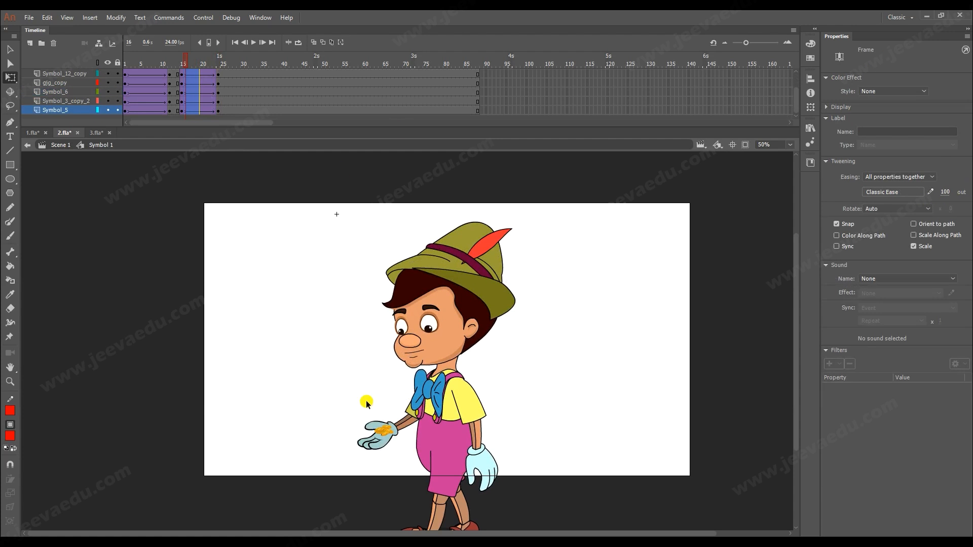
{"action": "left_click", "coordinate": [183, 61]}
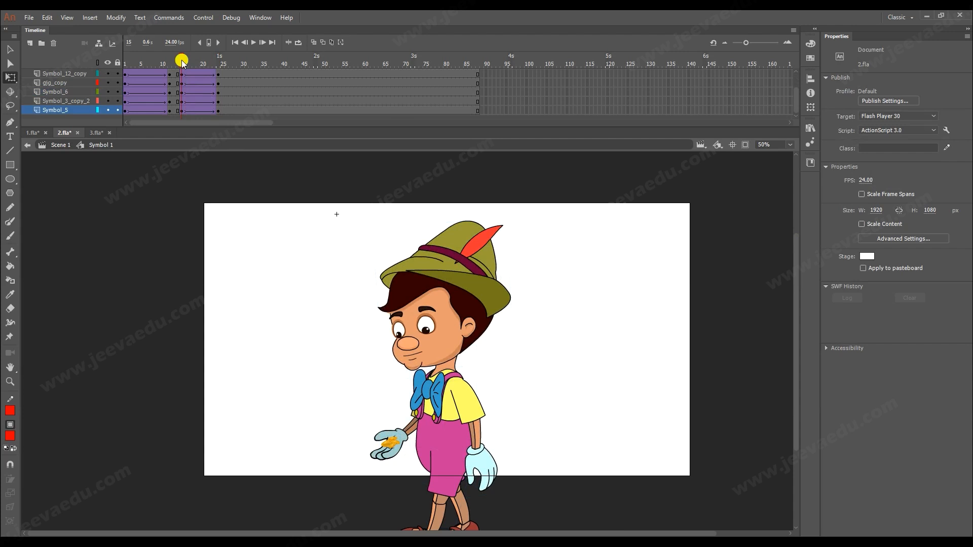
{"action": "left_click_drag", "start_coordinate": [183, 64], "coordinate": [220, 62]}
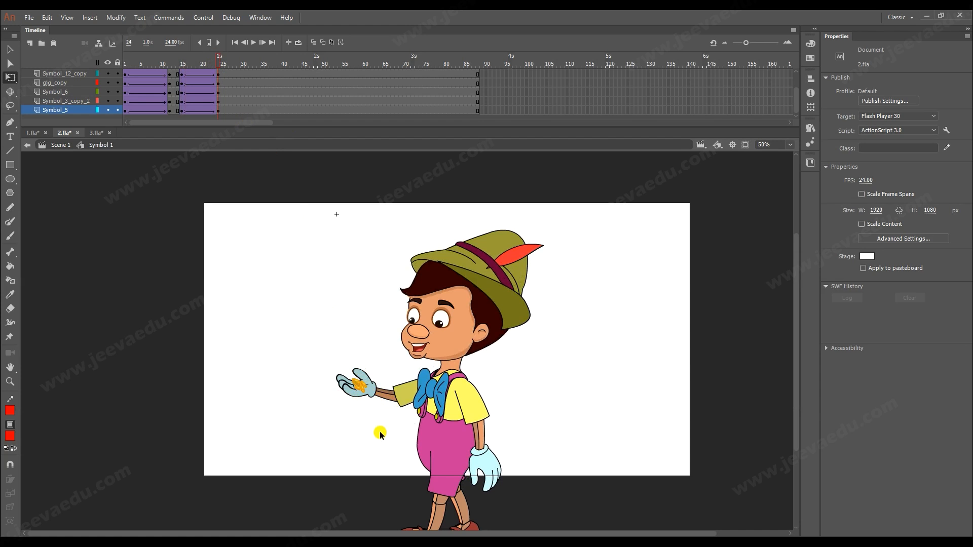
{"action": "mouse_move", "coordinate": [214, 59]}
{"action": "left_mouse_down"}
{"action": "mouse_move", "coordinate": [179, 72]}
{"action": "mouse_move", "coordinate": [215, 77]}
{"action": "left_mouse_up"}
{"action": "left_click", "coordinate": [219, 81]}
Look inside the raised arm's symbol and compare its keyframes with those at frames 15 and 24 in Symbol 1.
{"action": "key", "text": "z"}
{"action": "left_click", "coordinate": [390, 382]}
{"action": "key", "text": "v"}
{"action": "left_click", "coordinate": [395, 383]}
{"action": "double_click", "coordinate": [392, 383]}
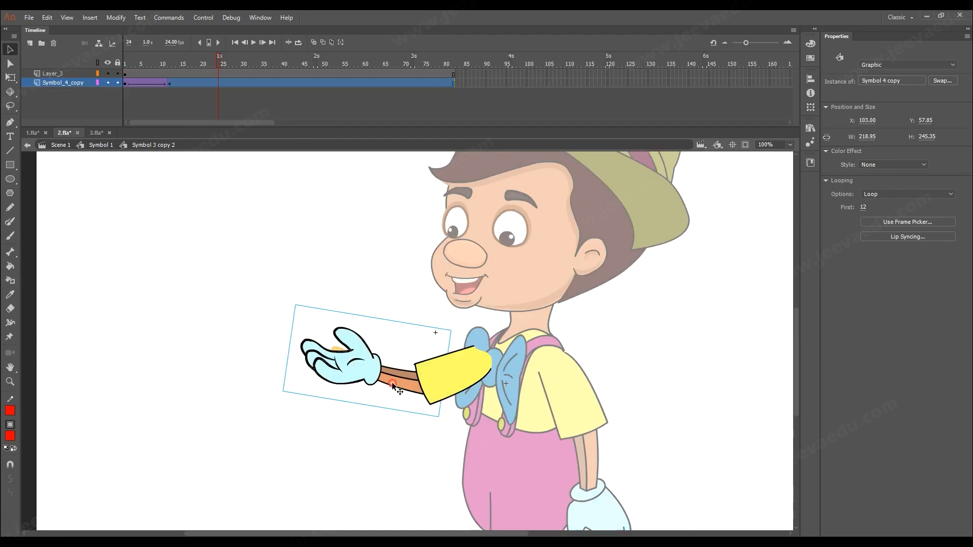
{"action": "double_click", "coordinate": [270, 403]}
{"action": "left_click", "coordinate": [180, 72]}
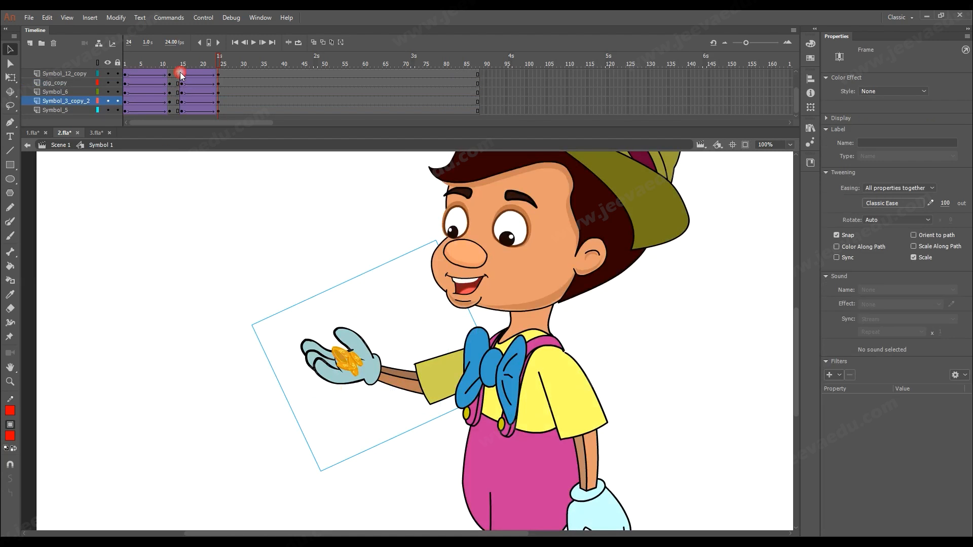
{"action": "left_click", "coordinate": [215, 74]}
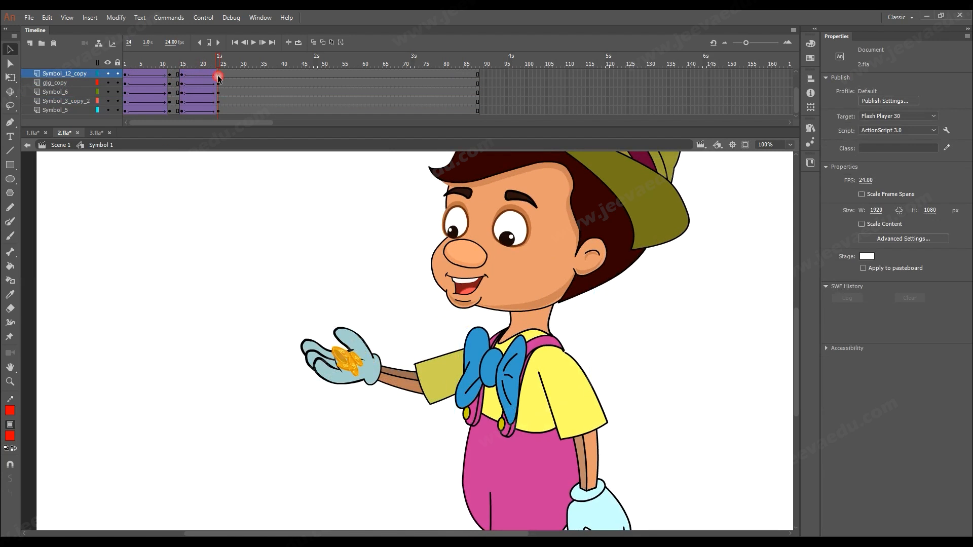
Inside the raised arm's symbol, insert keyframes at frames 24 and 15 on Symbol_4_copy and create a classic tween between them.
{"action": "double_click", "coordinate": [419, 394]}
{"action": "left_click", "coordinate": [219, 92]}
{"action": "key", "text": "F6"}
{"action": "left_click_drag", "start_coordinate": [220, 86], "coordinate": [183, 82]}
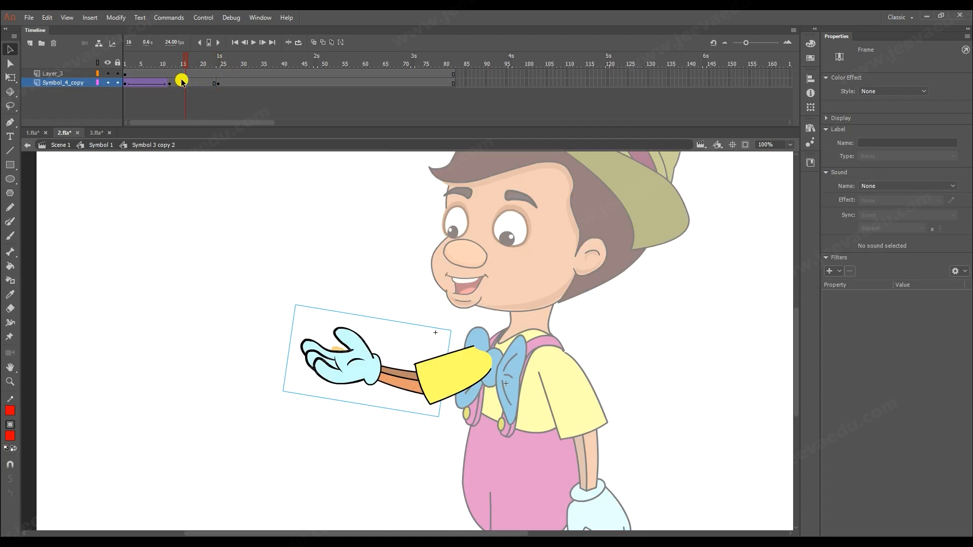
{"action": "right_click", "coordinate": [198, 83]}
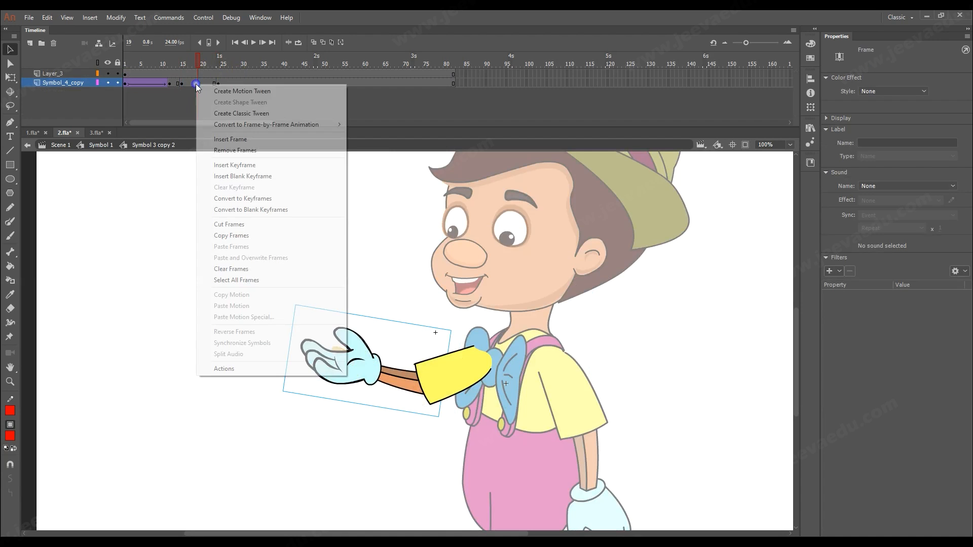
{"action": "left_click", "coordinate": [226, 114]}
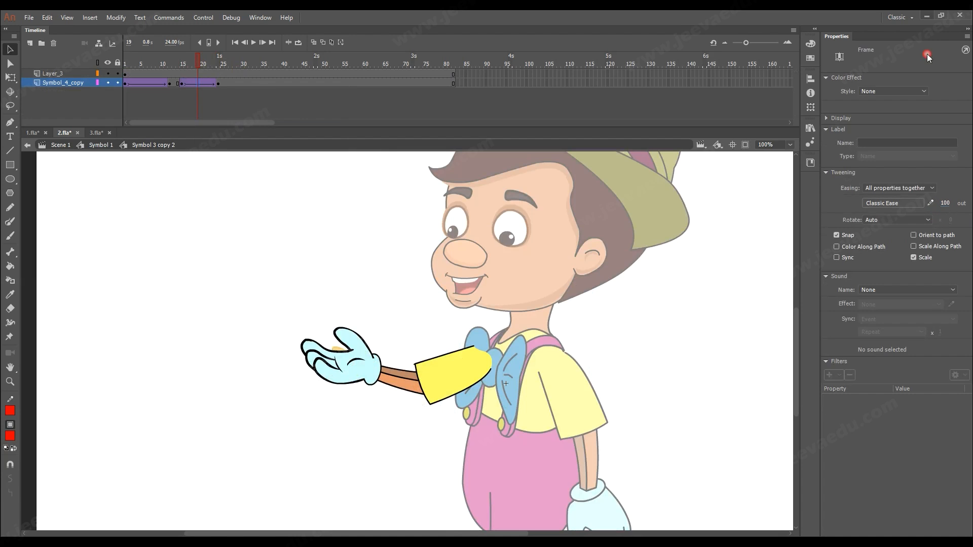
Rotate the forearm slightly downward at frame 24, and rotate the whole arm upward about the shoulder in Symbol 1.
{"action": "left_click", "coordinate": [219, 83]}
{"action": "key", "text": "q"}
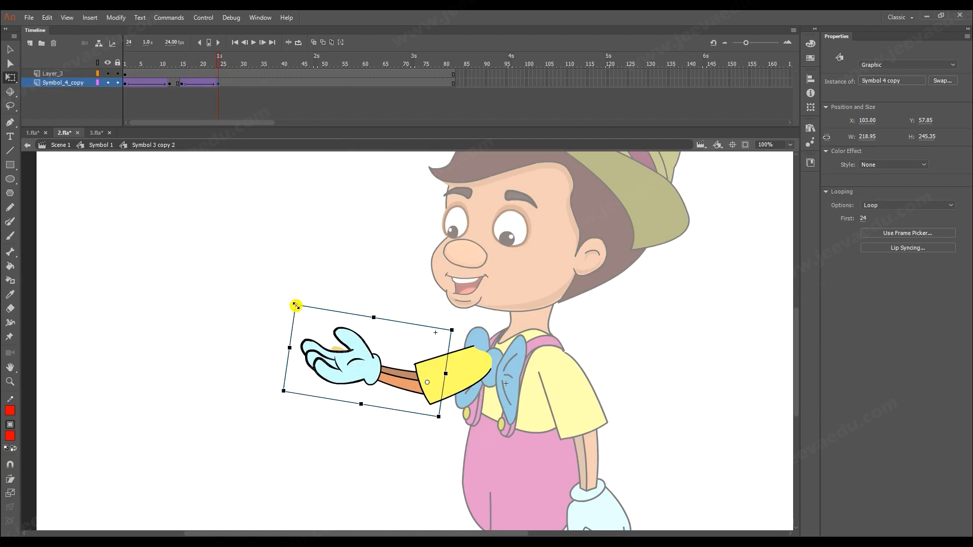
{"action": "left_click_drag", "start_coordinate": [297, 303], "coordinate": [280, 352]}
{"action": "double_click", "coordinate": [238, 363]}
{"action": "left_click_drag", "start_coordinate": [308, 464], "coordinate": [295, 430]}
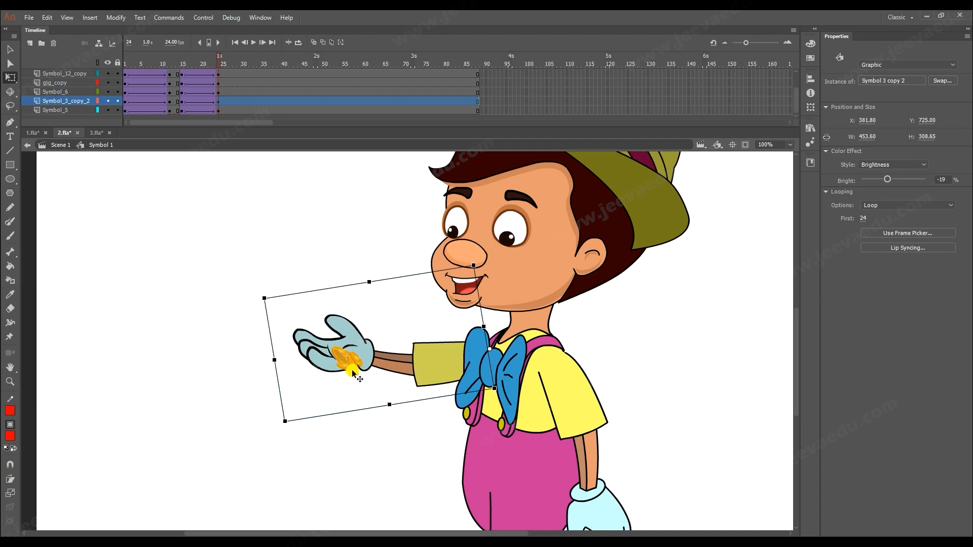
Inside the raised arm's symbol at frame 24, nudge the forearm slightly upward so it fits into the sleeve.
{"action": "mouse_move", "coordinate": [215, 65]}
{"action": "left_mouse_down"}
{"action": "mouse_move", "coordinate": [185, 63]}
{"action": "mouse_move", "coordinate": [218, 68]}
{"action": "left_mouse_up"}
{"action": "double_click", "coordinate": [351, 335]}
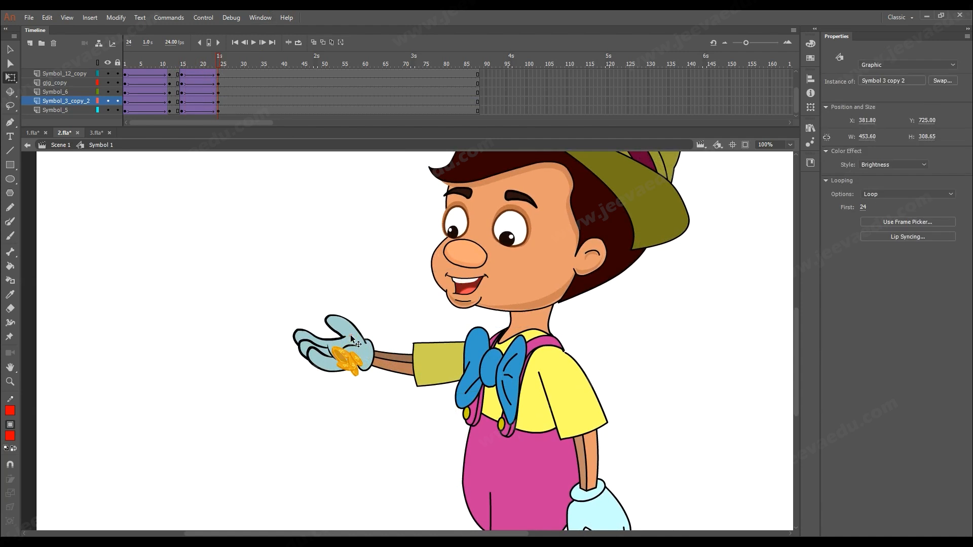
{"action": "left_click", "coordinate": [374, 360]}
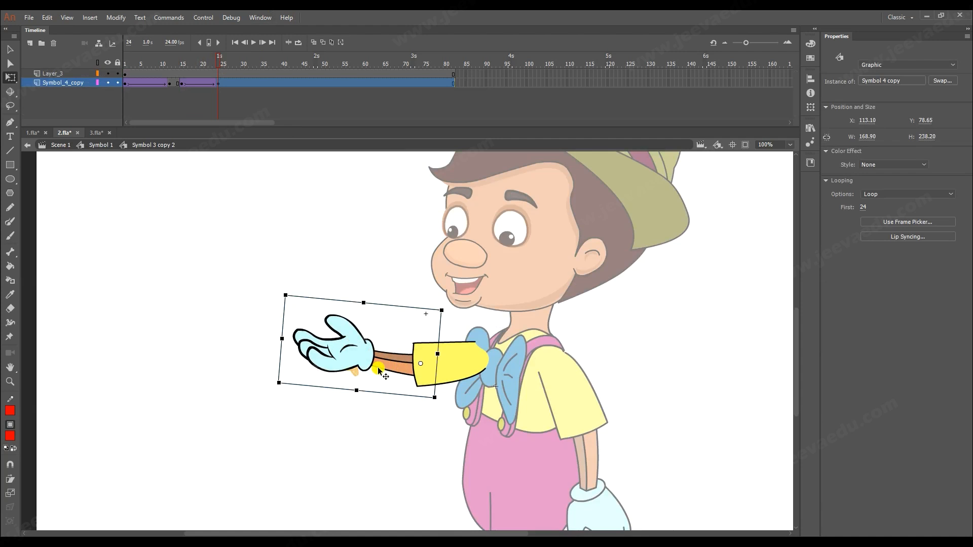
{"action": "key", "text": "Up"}
{"action": "key", "text": "Up"}
{"action": "key", "text": "Up"}
{"action": "key", "text": "Up"}
{"action": "key", "text": "Up"}
{"action": "key", "text": "Up"}
{"action": "key", "text": "Up"}
{"action": "key", "text": "Up"}
{"action": "key", "text": "Up"}
{"action": "key", "text": "Up"}
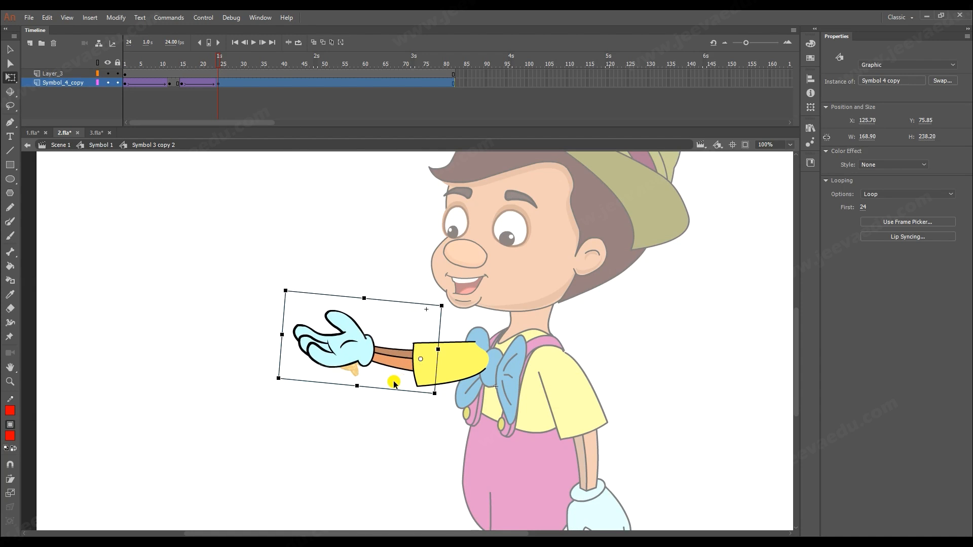
{"action": "key", "text": "Up"}
{"action": "key", "text": "Up"}
{"action": "key", "text": "Up"}
{"action": "key", "text": "Up"}
{"action": "key", "text": "Up"}
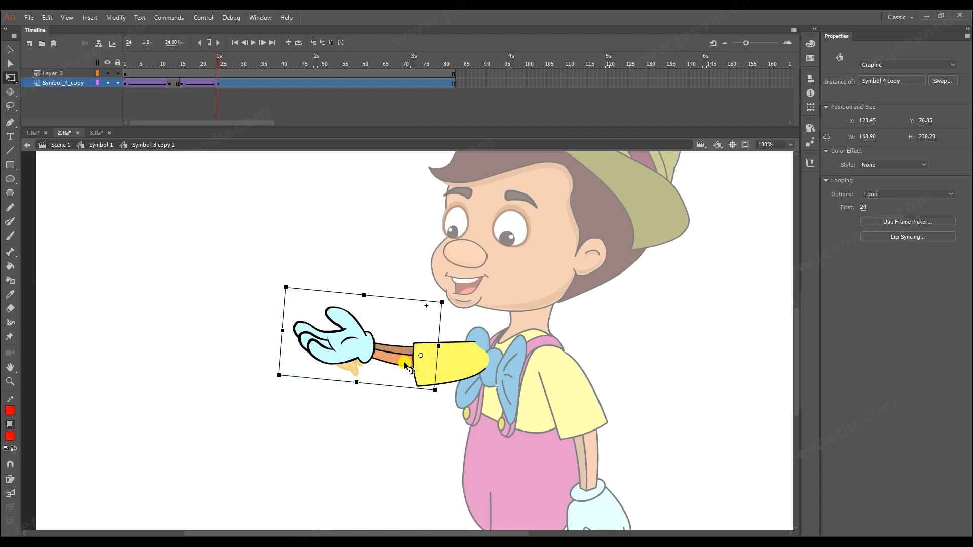
{"action": "left_click_drag", "start_coordinate": [393, 359], "coordinate": [391, 359]}
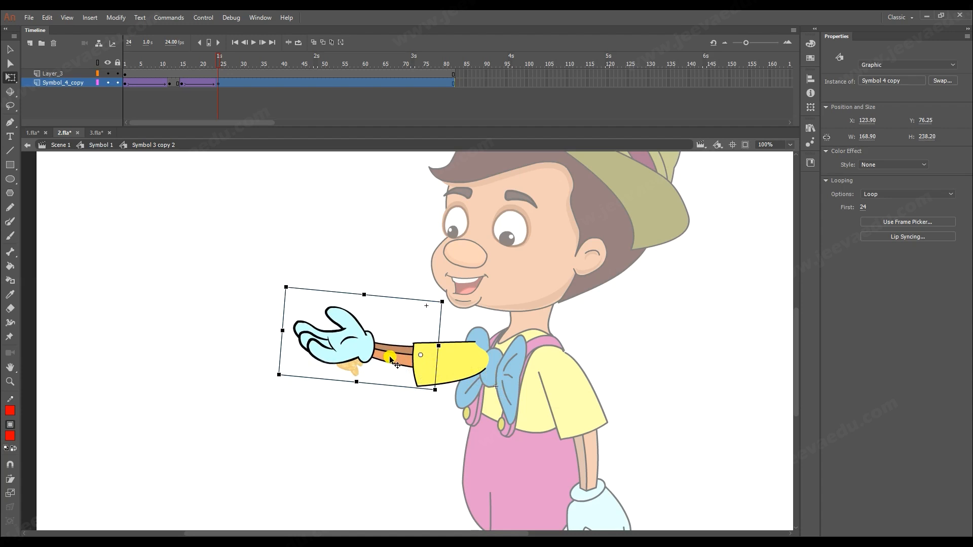
Inside the forearm's Symbol 4 copy, insert keyframes at frames 24 and 15 on Symbol_5 and create a classic tween between them.
{"action": "double_click", "coordinate": [347, 350]}
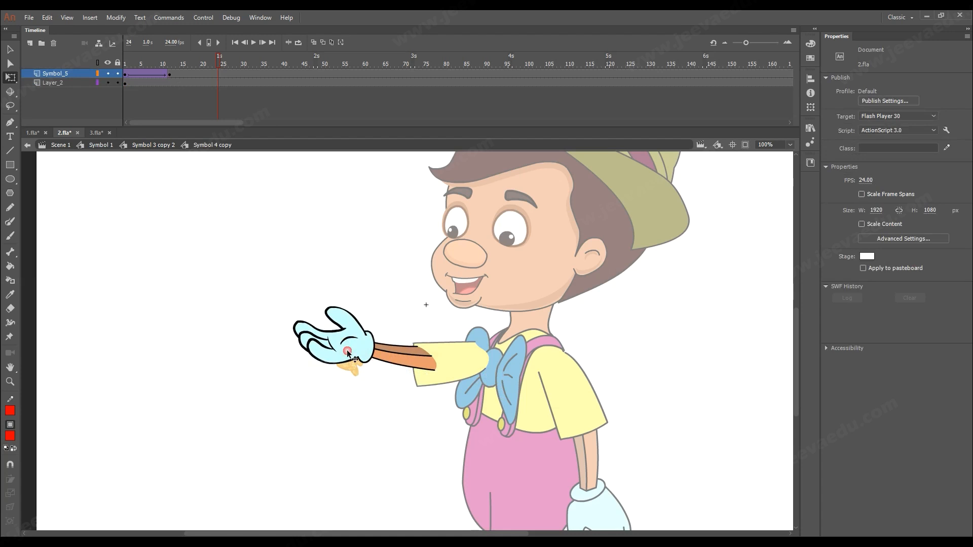
{"action": "left_click", "coordinate": [347, 350]}
{"action": "left_click", "coordinate": [218, 74]}
{"action": "key", "text": "F6"}
{"action": "left_click", "coordinate": [185, 71]}
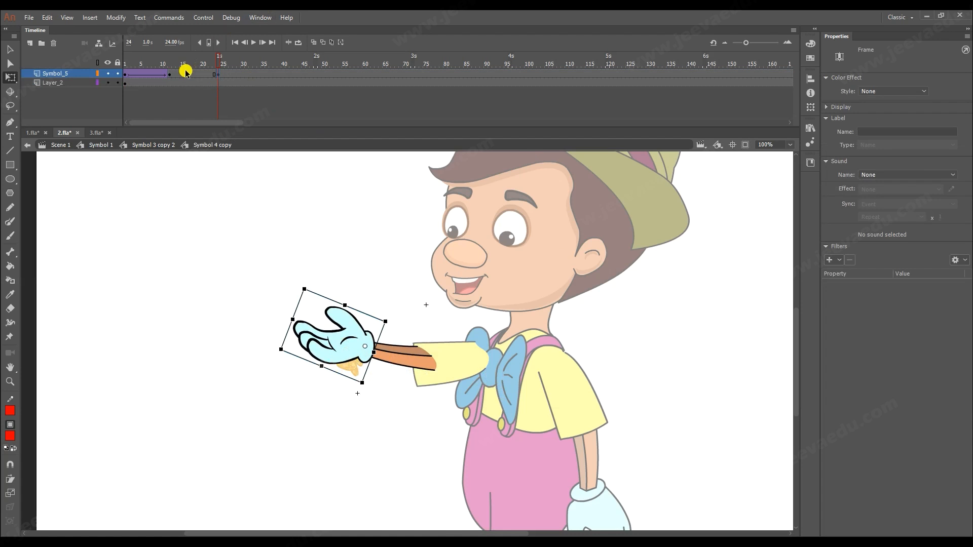
{"action": "left_click", "coordinate": [189, 77]}
{"action": "right_click", "coordinate": [190, 72]}
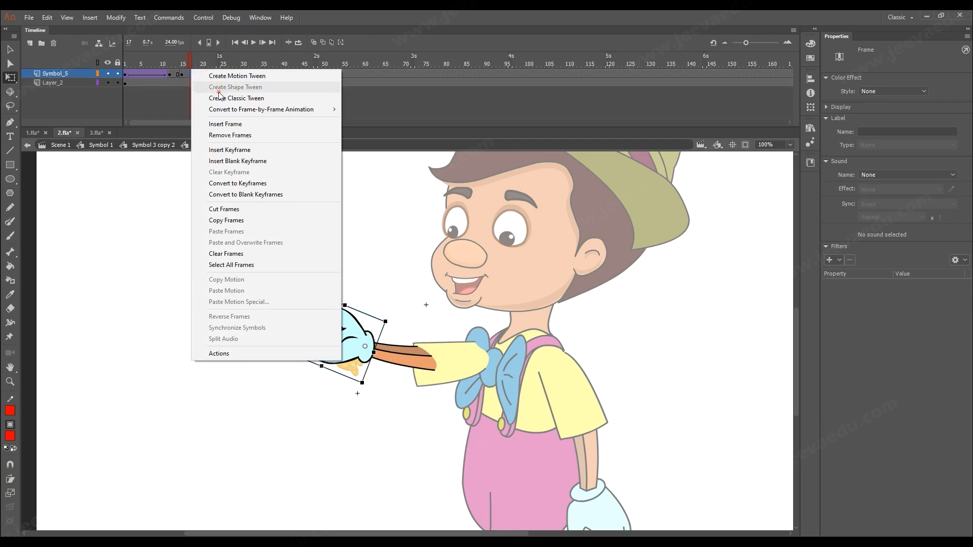
{"action": "left_click", "coordinate": [221, 98]}
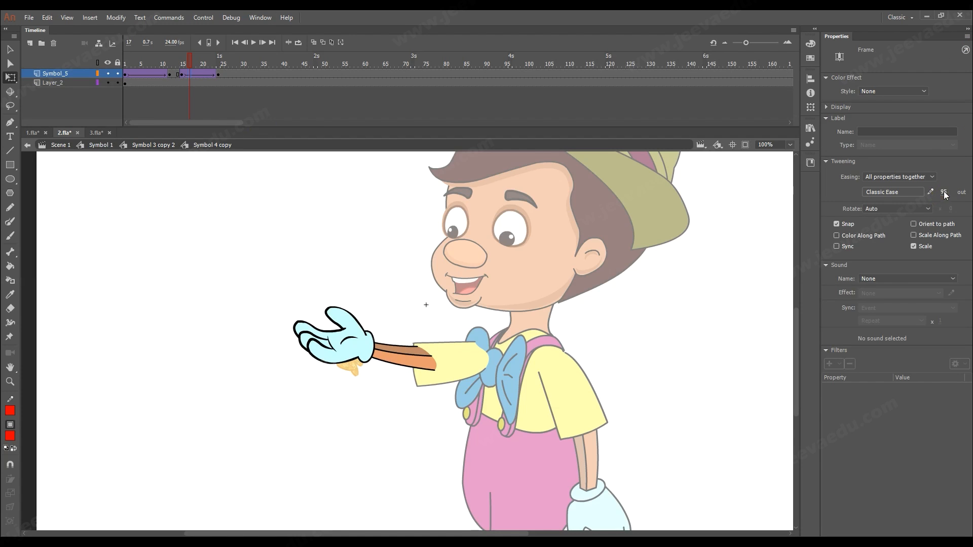
Rotate the hand upward about the wrist at frame 24 and return to Symbol 1.
{"action": "left_click", "coordinate": [219, 76]}
{"action": "left_click", "coordinate": [334, 333]}
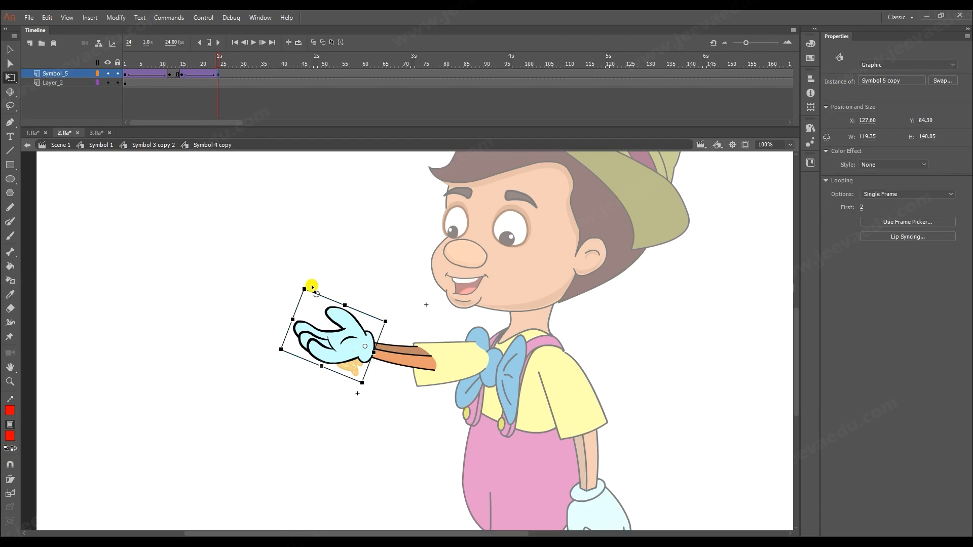
{"action": "left_click_drag", "start_coordinate": [313, 280], "coordinate": [333, 272]}
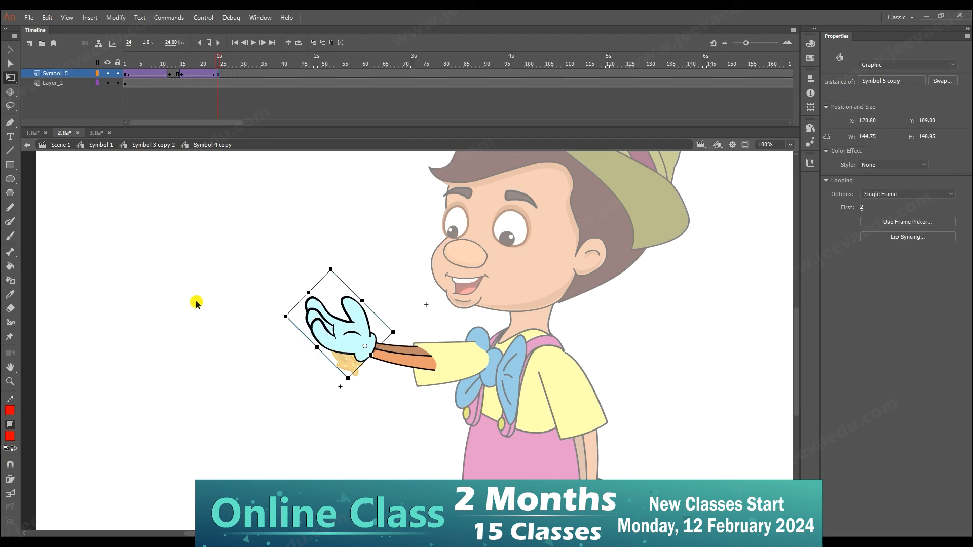
{"action": "double_click", "coordinate": [196, 301]}
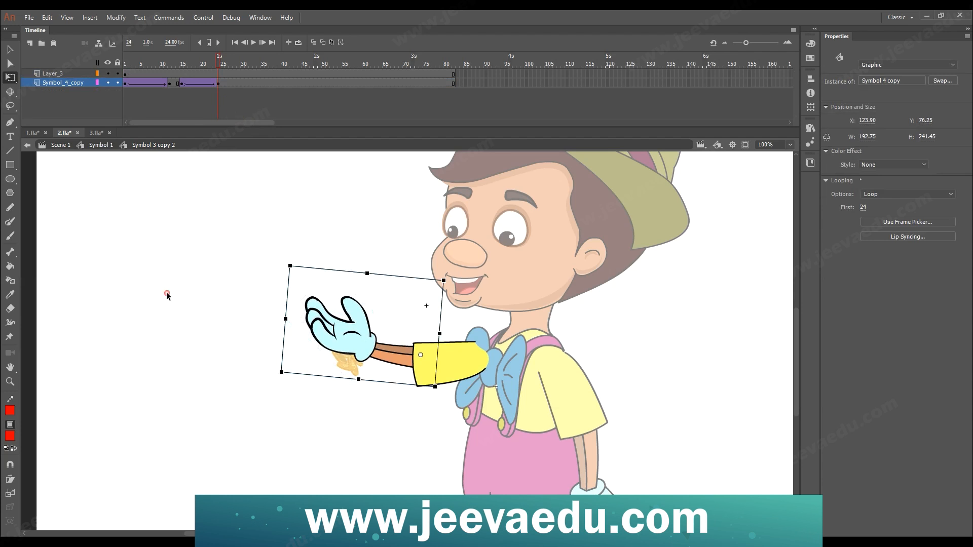
{"action": "double_click", "coordinate": [166, 292]}
Scrub between frames 15 and 24 in Symbol 1 to examine how the coins move relative to the rising hand.
{"action": "left_click_drag", "start_coordinate": [208, 64], "coordinate": [222, 93]}
{"action": "key", "text": "z"}
{"action": "left_click", "coordinate": [393, 371], "text": "alt"}
{"action": "left_click", "coordinate": [376, 353]}
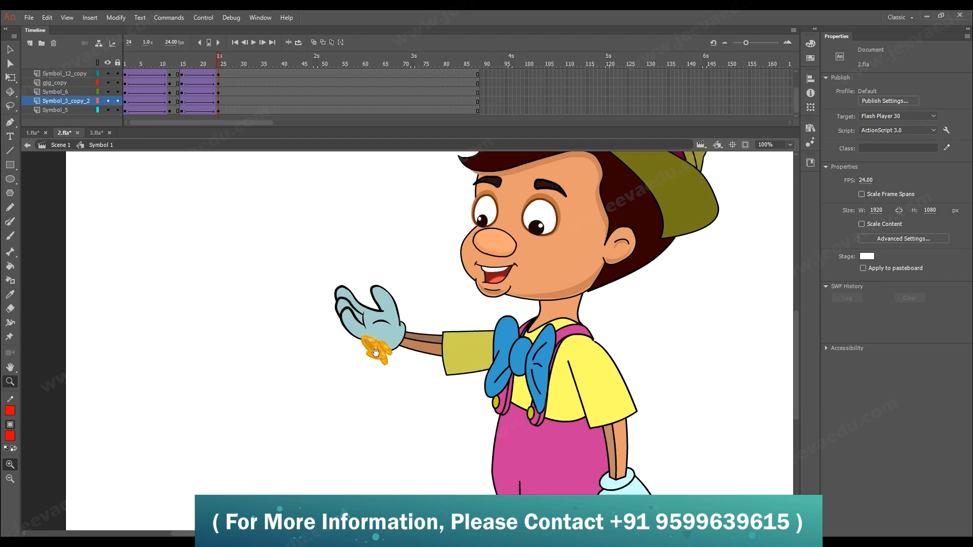
{"action": "left_click", "coordinate": [384, 365], "text": "alt"}
{"action": "left_click_drag", "start_coordinate": [387, 313], "coordinate": [396, 332]}
{"action": "left_click_drag", "start_coordinate": [218, 60], "coordinate": [220, 101]}
{"action": "key", "text": "v"}
{"action": "left_click", "coordinate": [360, 374]}
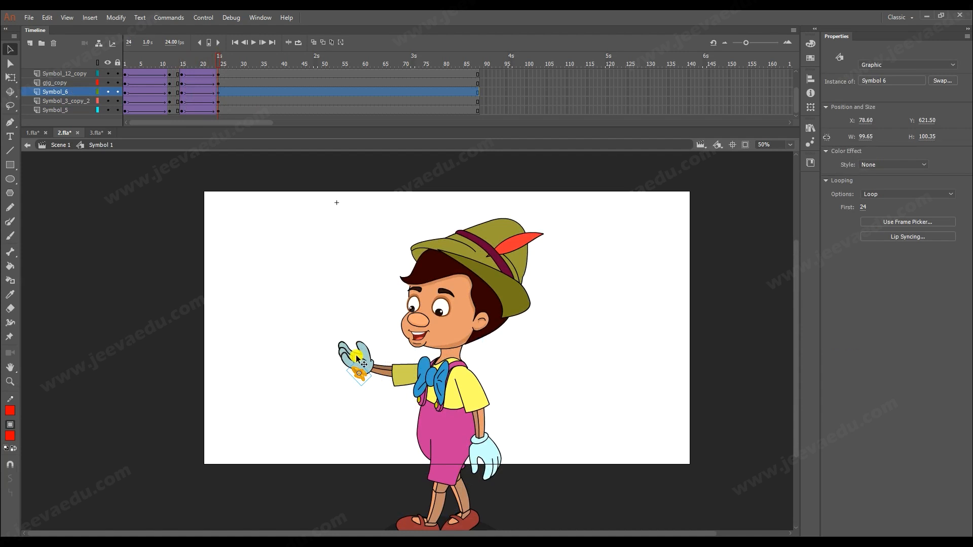
{"action": "left_click", "coordinate": [185, 74]}
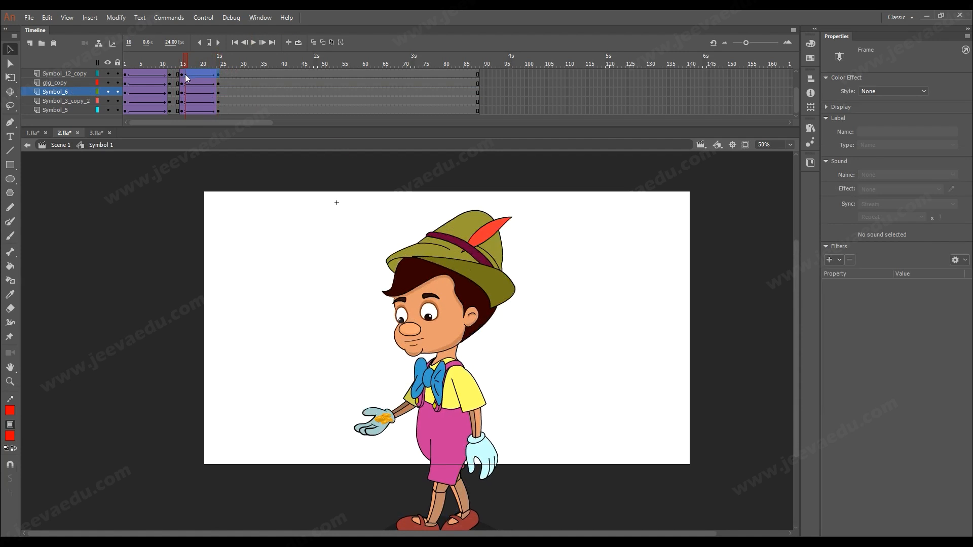
{"action": "left_click", "coordinate": [192, 59]}
{"action": "left_click_drag", "start_coordinate": [192, 60], "coordinate": [220, 72]}
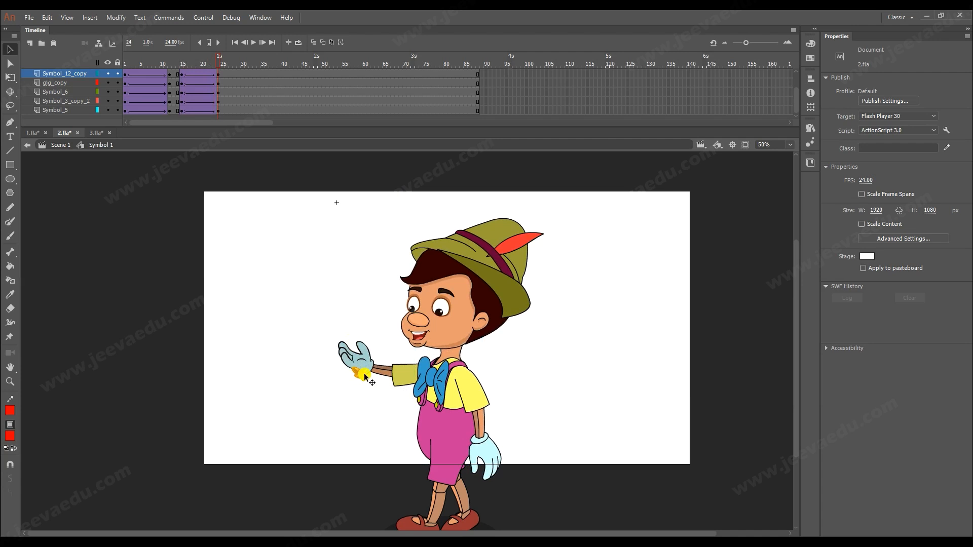
{"action": "right_click", "coordinate": [73, 74]}
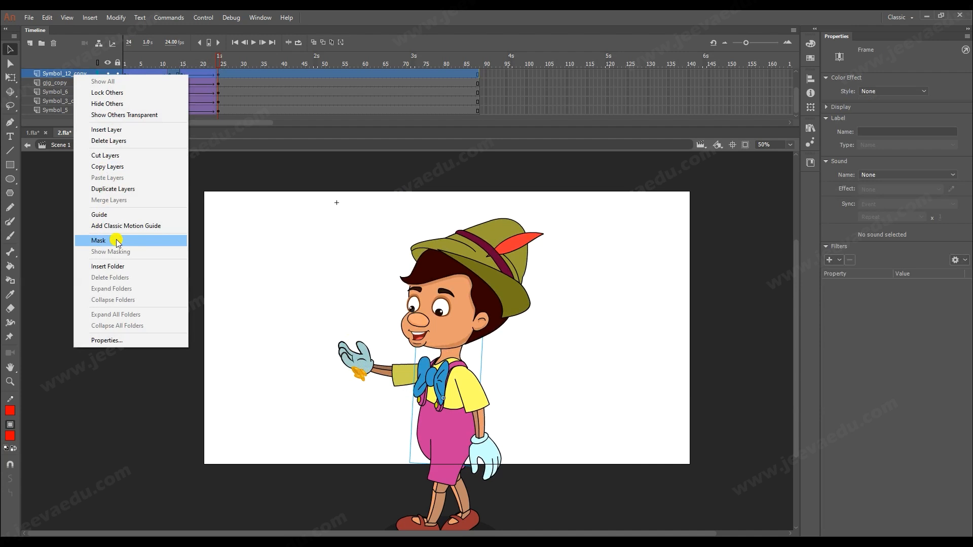
{"action": "left_click", "coordinate": [220, 69]}
{"action": "scroll", "coordinate": [222, 67], "scroll_direction": "up", "scroll_amount": 1}
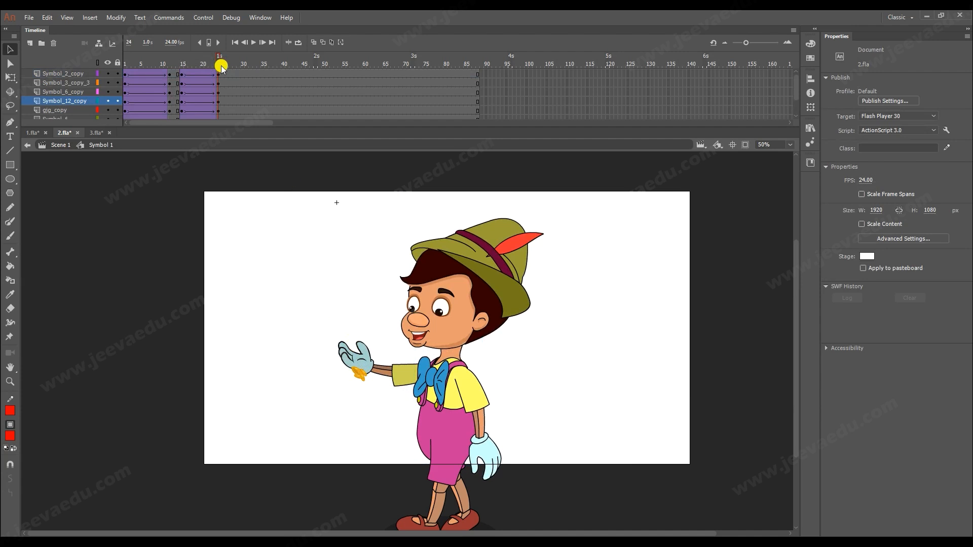
{"action": "left_click_drag", "start_coordinate": [211, 65], "coordinate": [181, 69]}
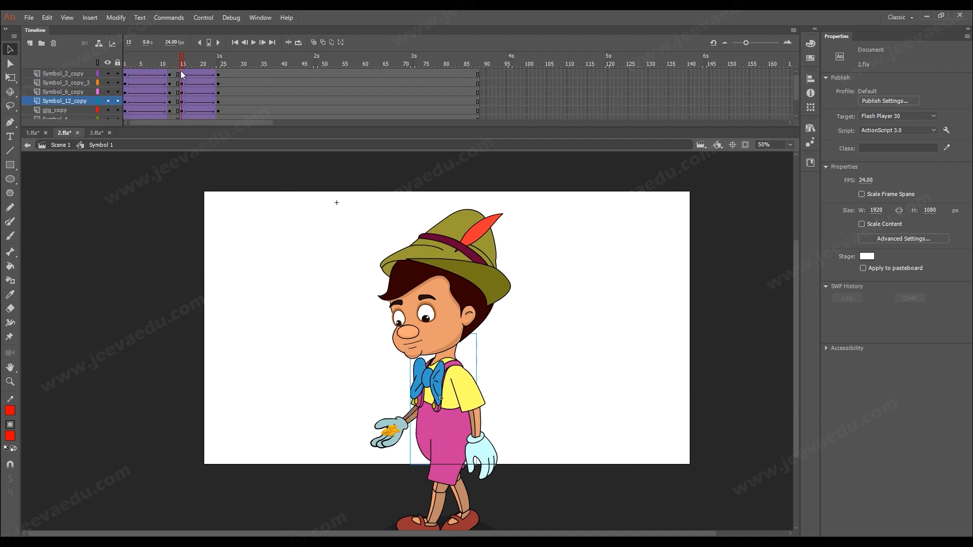
{"action": "left_click", "coordinate": [392, 431]}
{"action": "key", "text": "ctrl+1"}
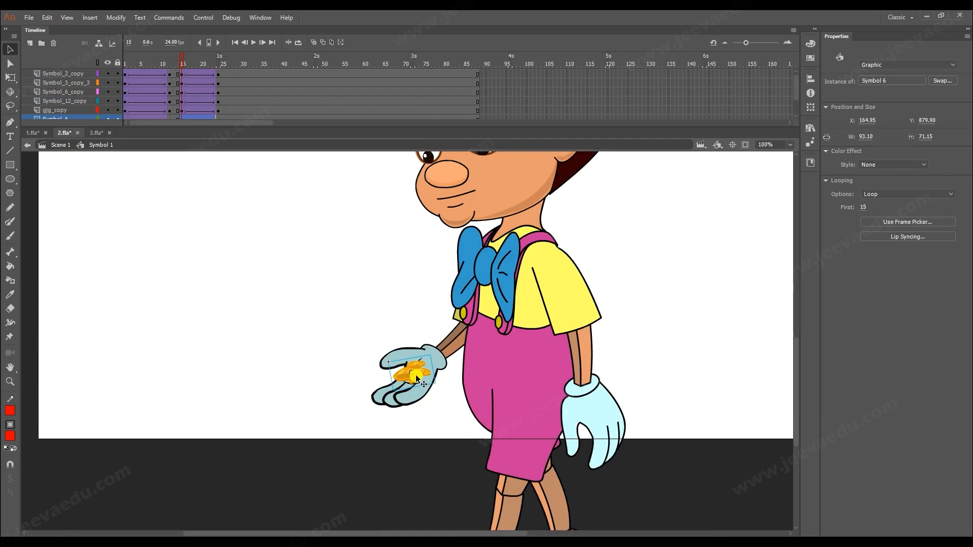
{"action": "scroll", "coordinate": [183, 96], "scroll_direction": "down", "scroll_amount": 1}
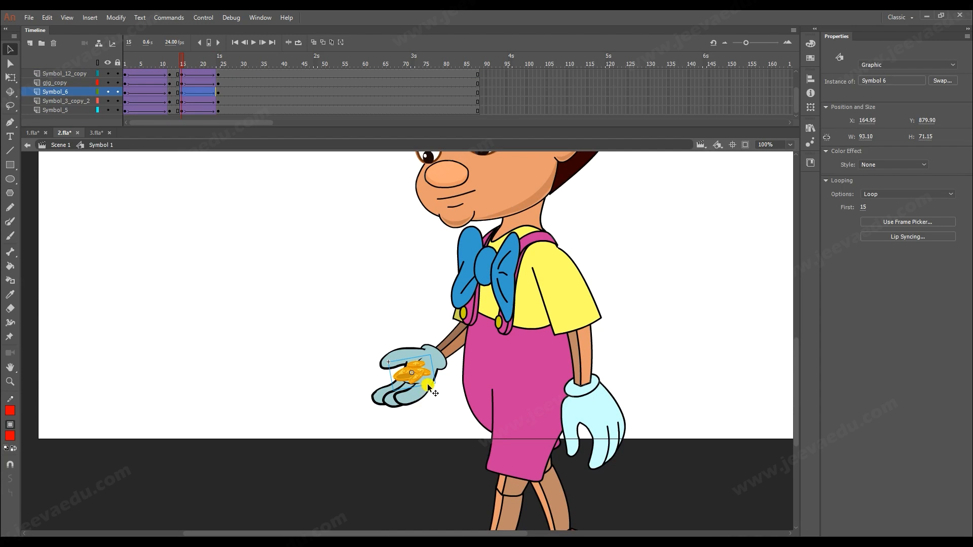
{"action": "left_click", "coordinate": [29, 43]}
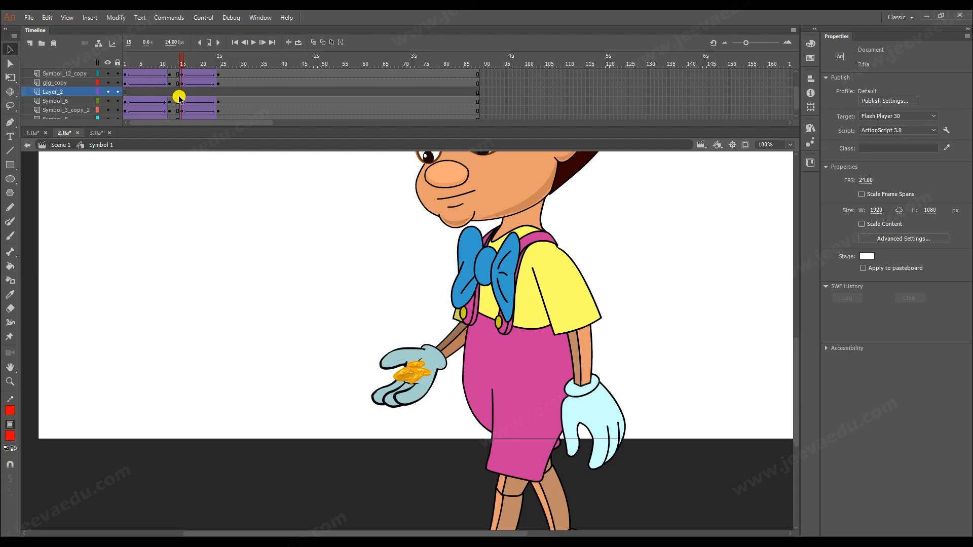
{"action": "right_click", "coordinate": [67, 101]}
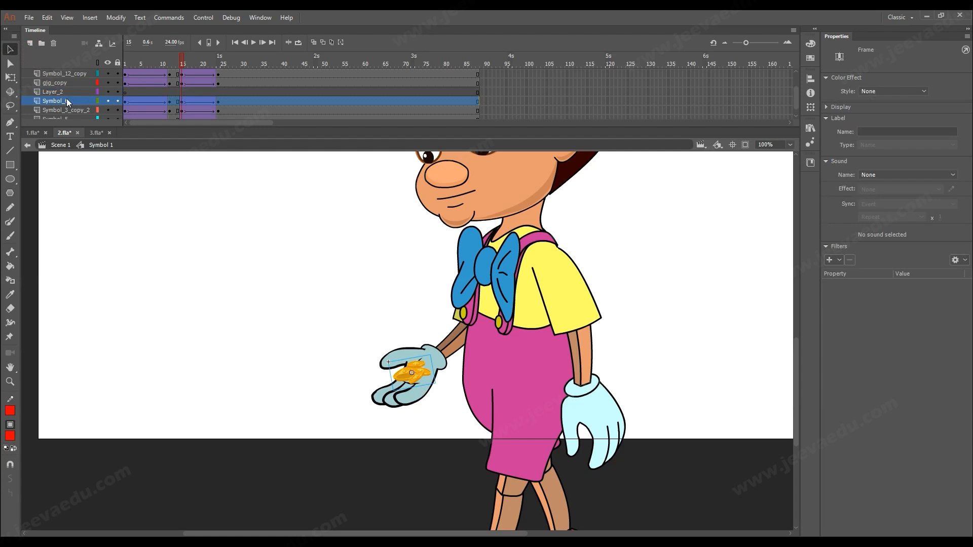
{"action": "left_click", "coordinate": [61, 89]}
{"action": "right_click", "coordinate": [61, 90]}
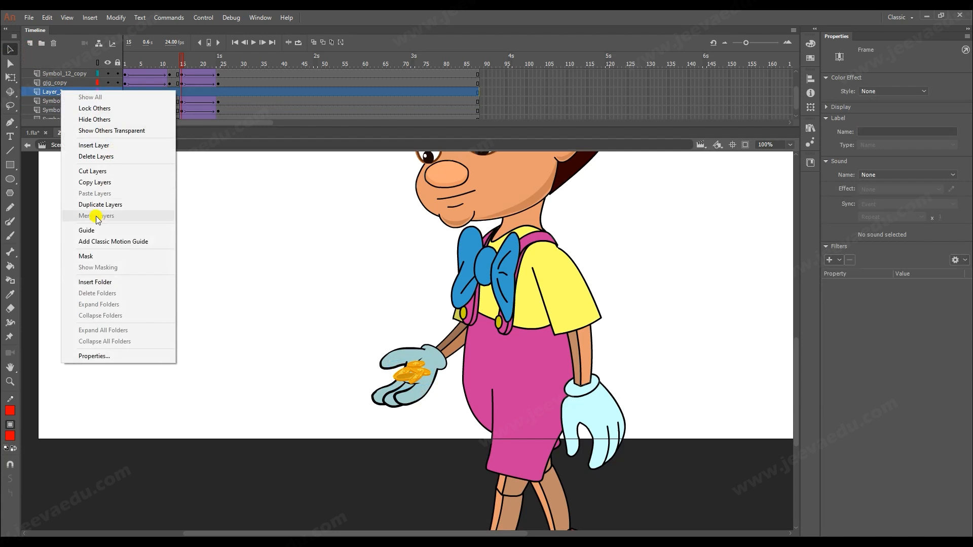
{"action": "left_click", "coordinate": [89, 243]}
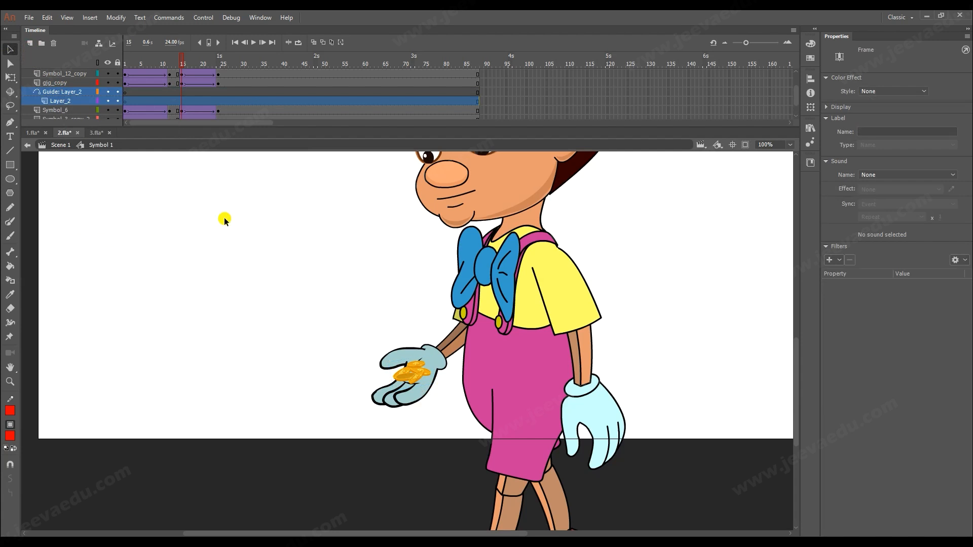
{"action": "key", "text": "ctrl+z"}
{"action": "left_click", "coordinate": [71, 101]}
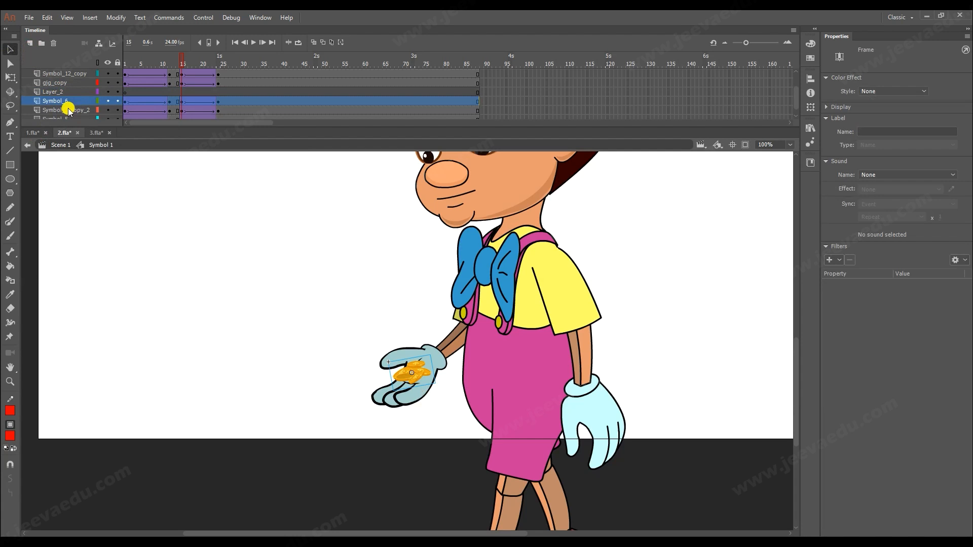
{"action": "left_click", "coordinate": [73, 93]}
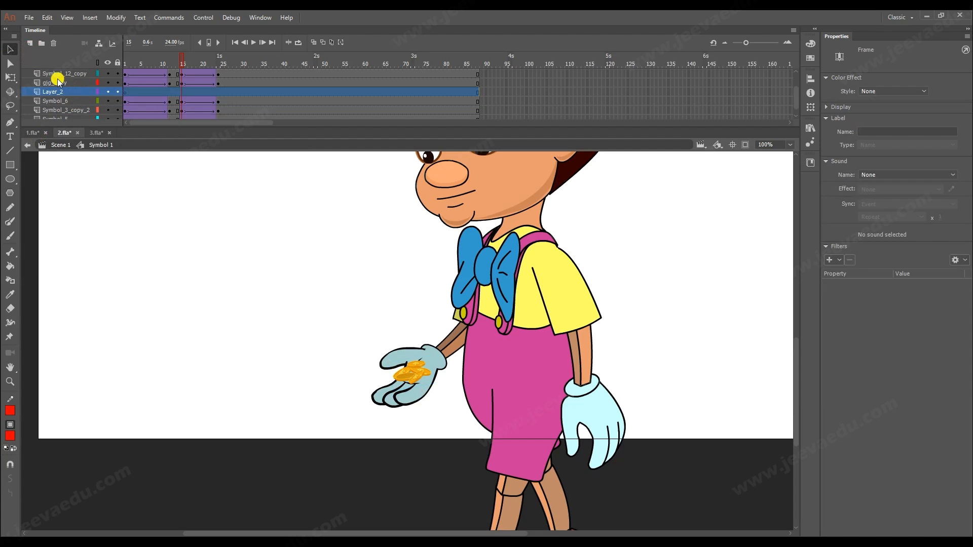
{"action": "left_click", "coordinate": [55, 44]}
Add a classic motion guide to the coins' Symbol_6 layer and insert a keyframe at frame 15 on the guide layer.
{"action": "left_click", "coordinate": [69, 90]}
{"action": "right_click", "coordinate": [69, 90]}
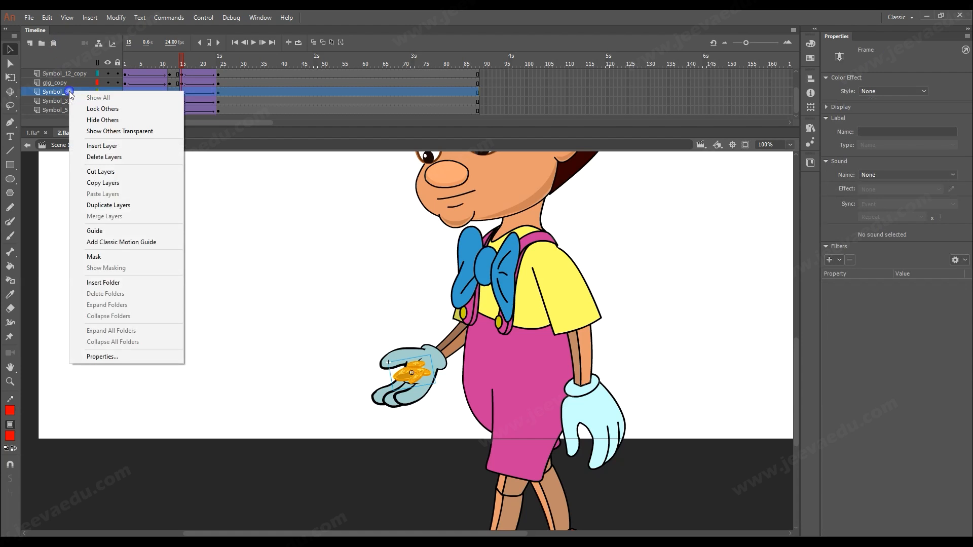
{"action": "left_click", "coordinate": [131, 247]}
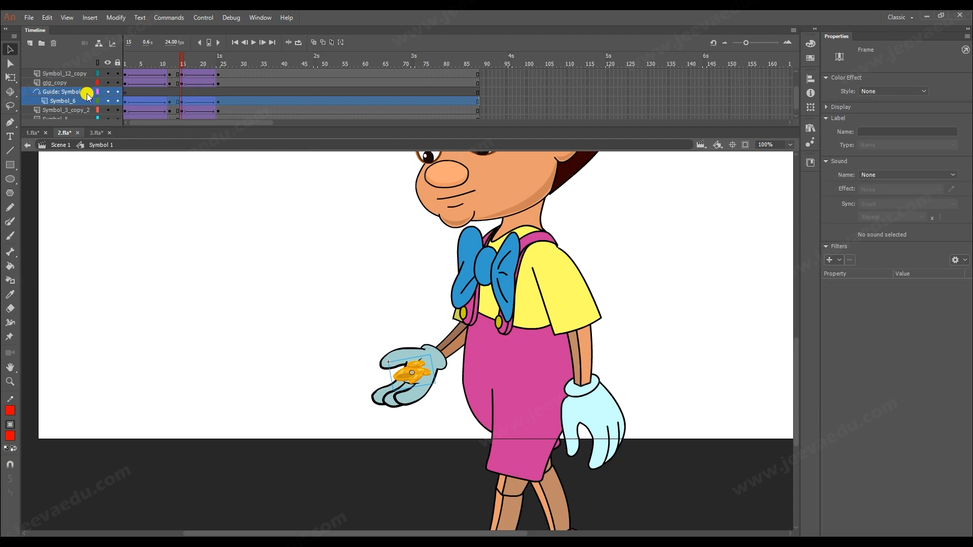
{"action": "left_click", "coordinate": [180, 93]}
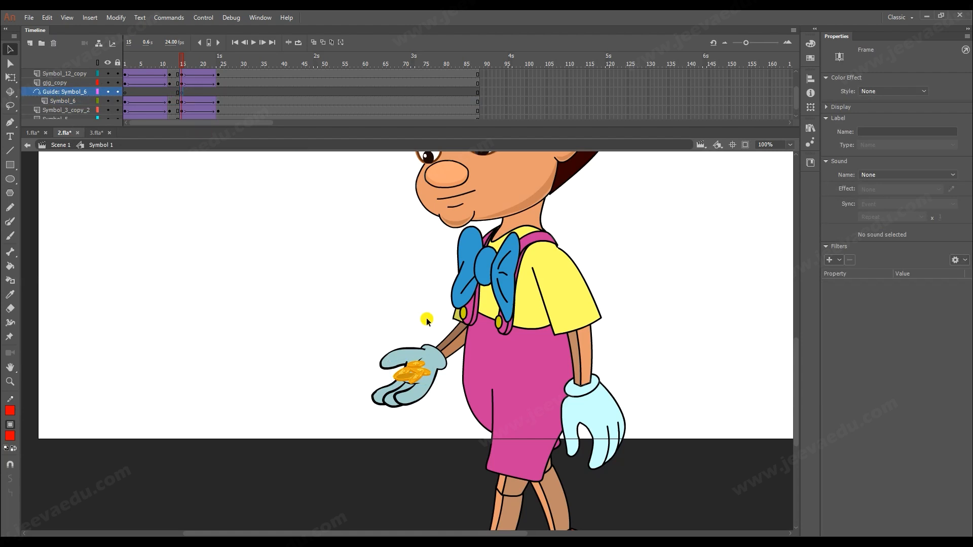
On the guide layer, draw a line from the coins up past the boy's face and bend it outward, away from the body.
{"action": "left_click", "coordinate": [437, 385]}
{"action": "key", "text": "n"}
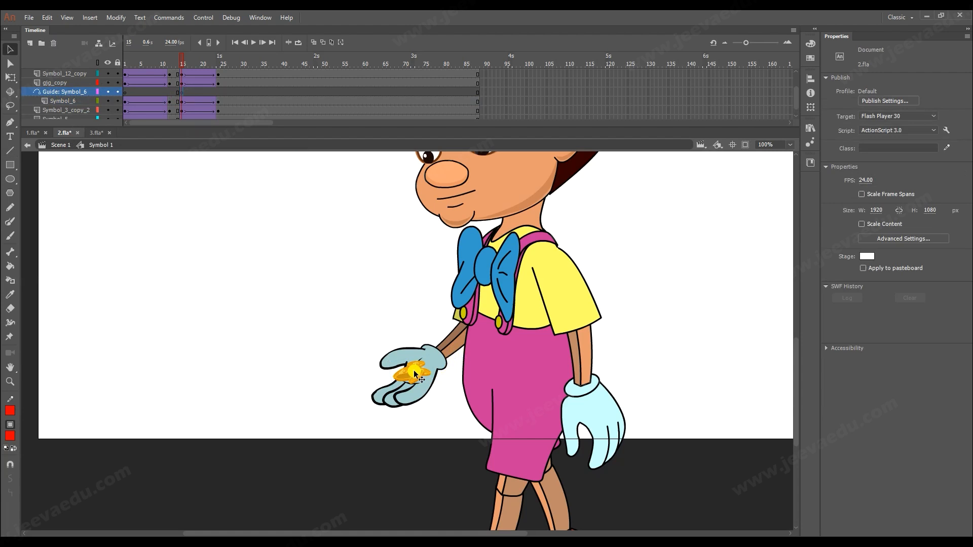
{"action": "left_click_drag", "start_coordinate": [412, 370], "coordinate": [324, 145]}
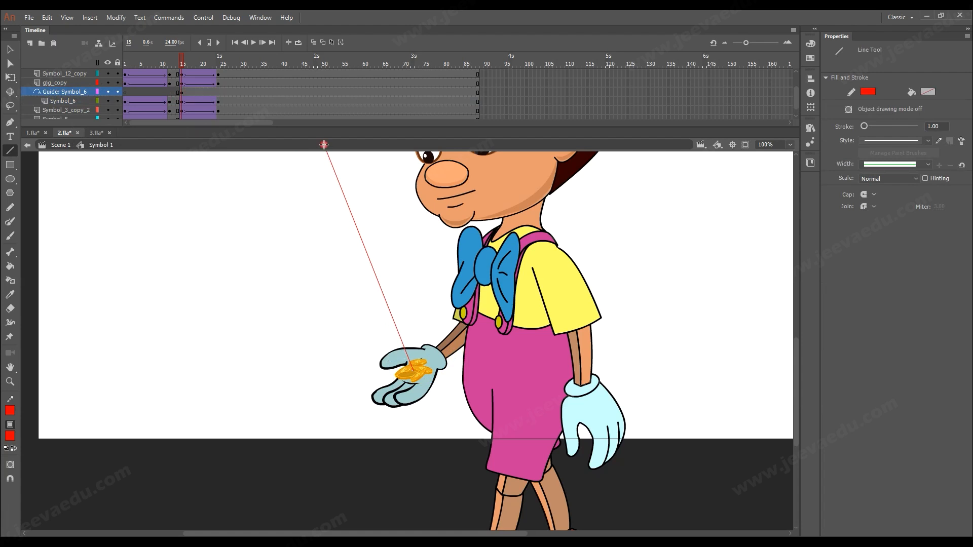
{"action": "key", "text": "z"}
{"action": "left_click", "coordinate": [406, 319], "text": "alt"}
{"action": "key", "text": "v"}
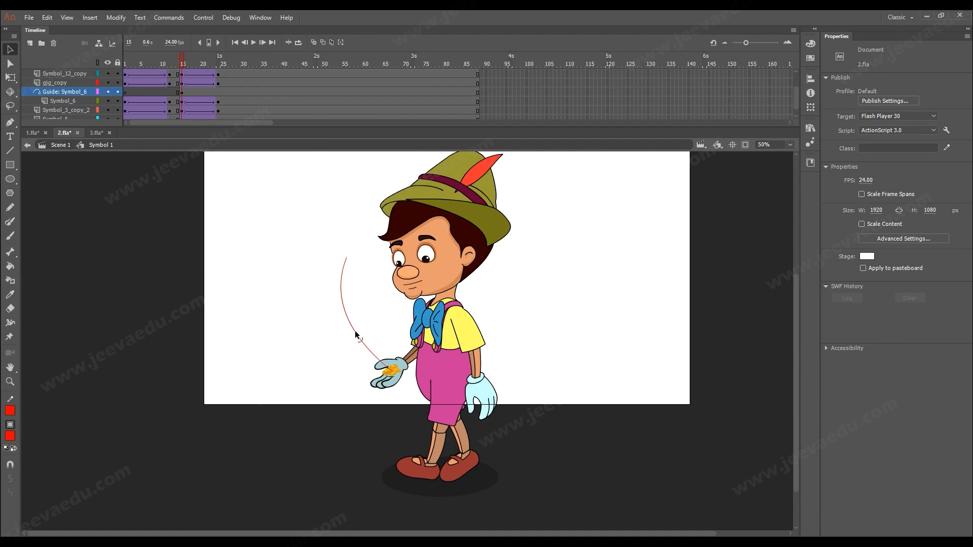
Extend the guide path's upper end above the stage, smooth its curve, and compare it with the hand at frame 24.
{"action": "key", "text": "z"}
{"action": "left_click", "coordinate": [375, 325], "text": "alt"}
{"action": "key", "text": "v"}
{"action": "left_click_drag", "start_coordinate": [367, 334], "coordinate": [372, 231]}
{"action": "left_click_drag", "start_coordinate": [370, 309], "coordinate": [364, 286]}
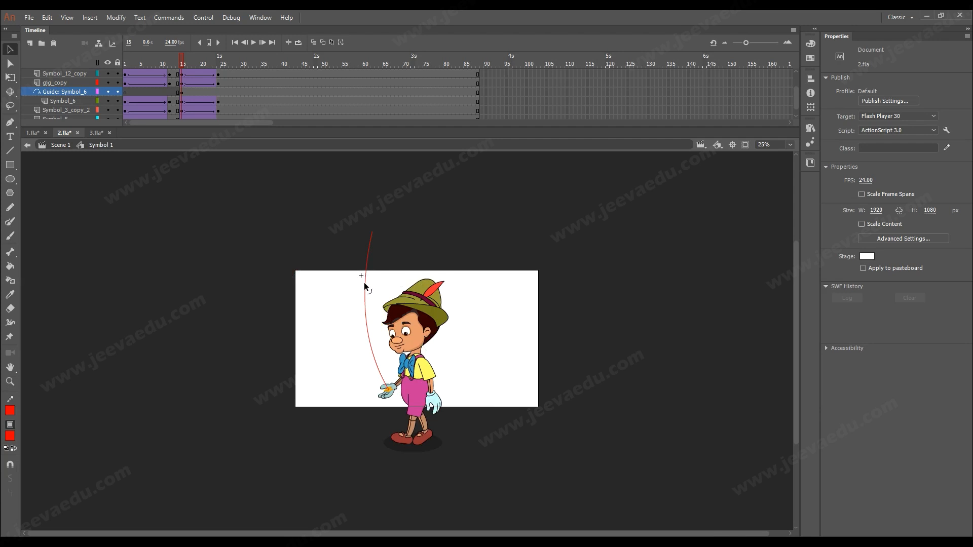
{"action": "left_click_drag", "start_coordinate": [192, 63], "coordinate": [219, 89]}
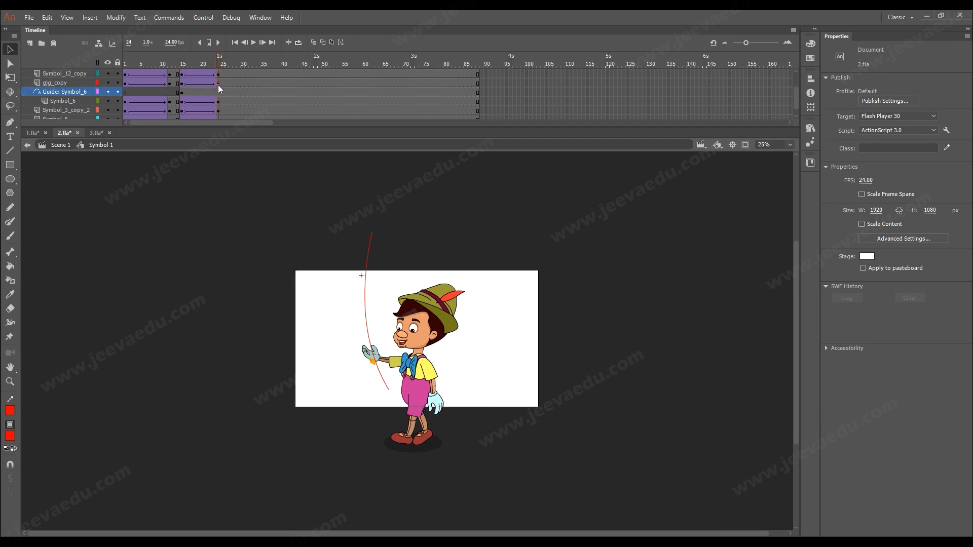
Bend the guide path slightly farther outward near the hand and check it against the hand at frame 18.
{"action": "left_click_drag", "start_coordinate": [371, 352], "coordinate": [368, 349]}
{"action": "left_click_drag", "start_coordinate": [206, 59], "coordinate": [193, 75]}
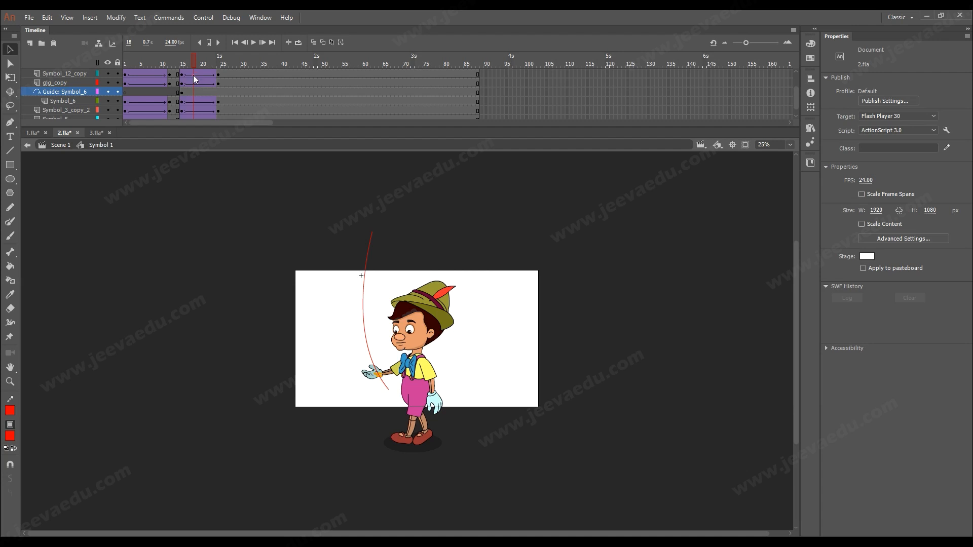
{"action": "left_click", "coordinate": [388, 371], "text": "ctrl"}
Try adjusting the hand at frame 18, then clear the extra keyframe from the Symbol_3_copy_2 layer.
{"action": "left_click_drag", "start_coordinate": [369, 340], "coordinate": [363, 357]}
{"action": "left_click", "coordinate": [363, 359]}
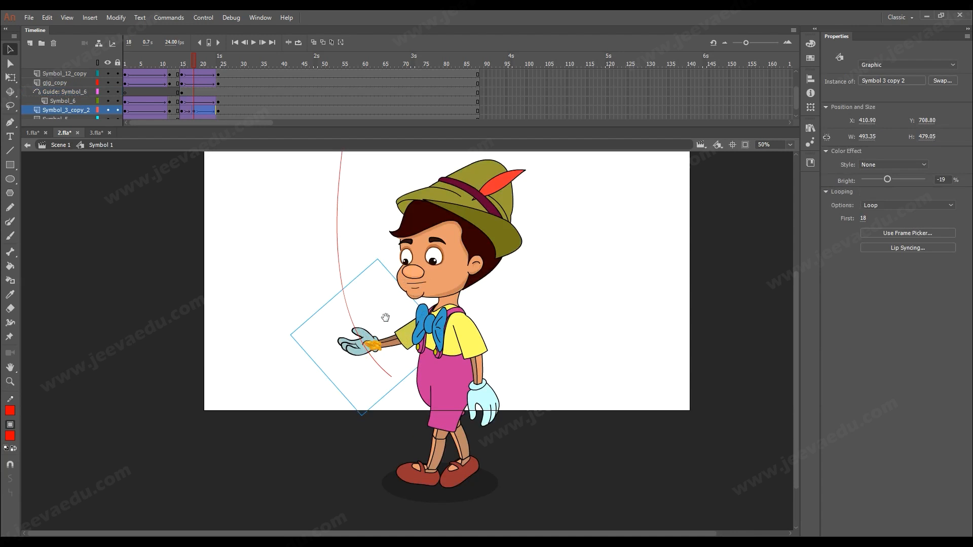
{"action": "scroll", "coordinate": [374, 341], "scroll_direction": "up", "scroll_amount": 2}
{"action": "left_click_drag", "start_coordinate": [189, 64], "coordinate": [217, 80]}
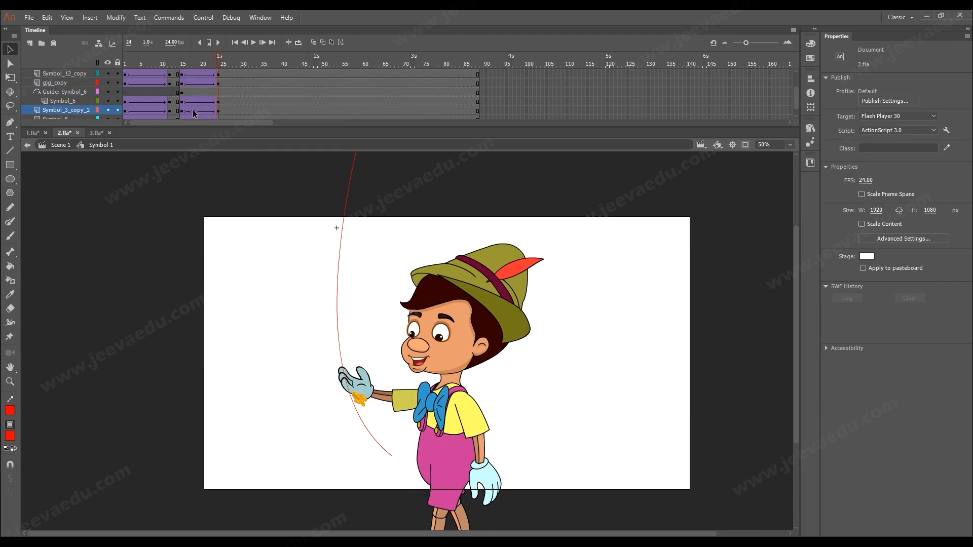
{"action": "right_click", "coordinate": [193, 111]}
{"action": "left_click", "coordinate": [230, 213]}
Compare the layers at frame 24 and examine how the coins on Symbol_6 sit on the guide path at frame 15.
{"action": "left_click", "coordinate": [184, 71]}
{"action": "left_click_drag", "start_coordinate": [184, 70], "coordinate": [221, 71]}
{"action": "left_click", "coordinate": [221, 83]}
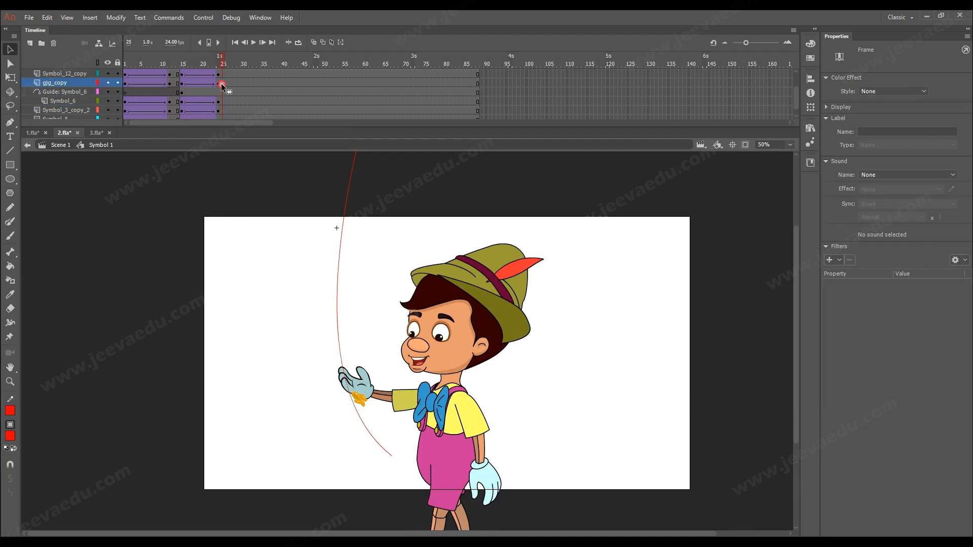
{"action": "left_click", "coordinate": [218, 93]}
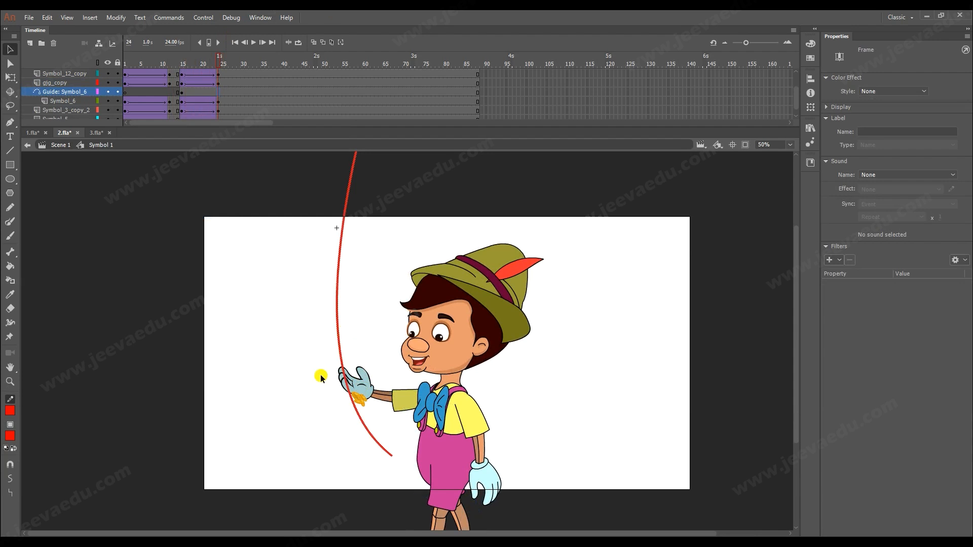
{"action": "left_click", "coordinate": [218, 101]}
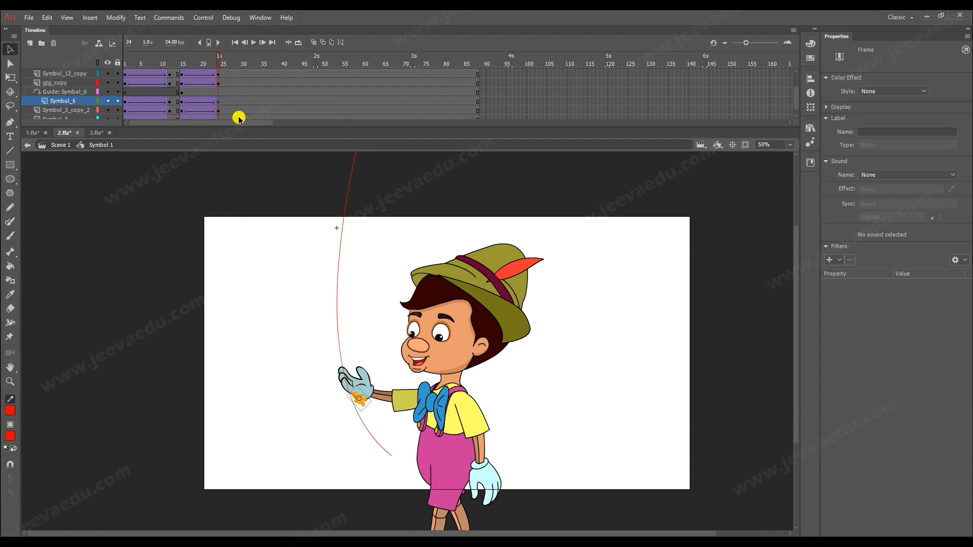
{"action": "left_click", "coordinate": [183, 102]}
{"action": "key", "text": "z"}
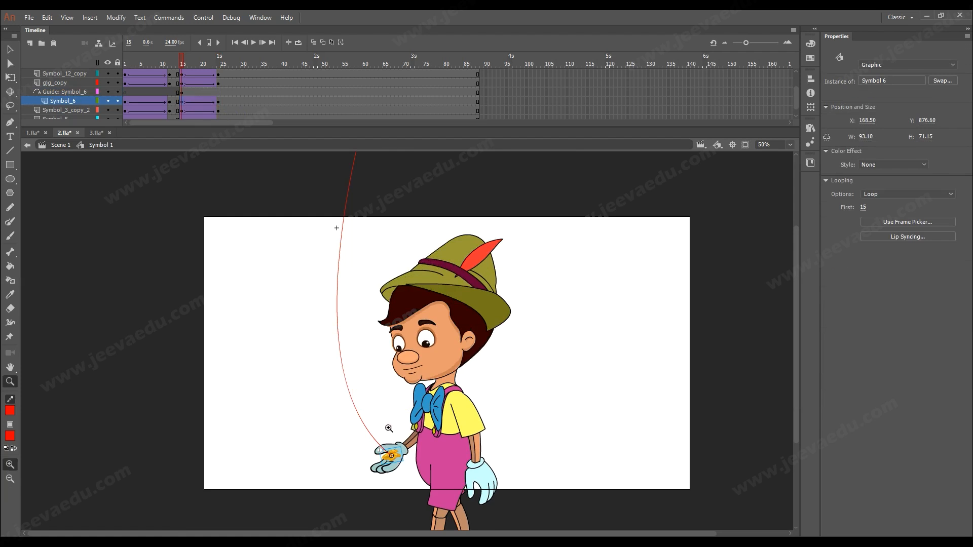
{"action": "left_click", "coordinate": [388, 426]}
{"action": "left_click", "coordinate": [404, 393]}
{"action": "left_click", "coordinate": [409, 391]}
{"action": "key", "text": "v"}
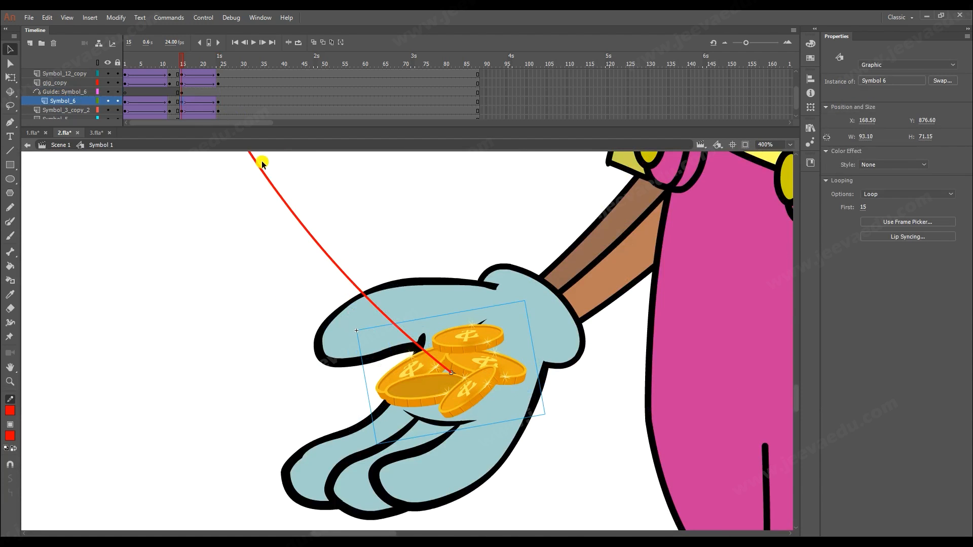
At frame 24 on Symbol_6, move the coins up along the guide path toward the top of the hand.
{"action": "left_click", "coordinate": [219, 102]}
{"action": "key", "text": "z"}
{"action": "left_click", "coordinate": [402, 294], "text": "alt"}
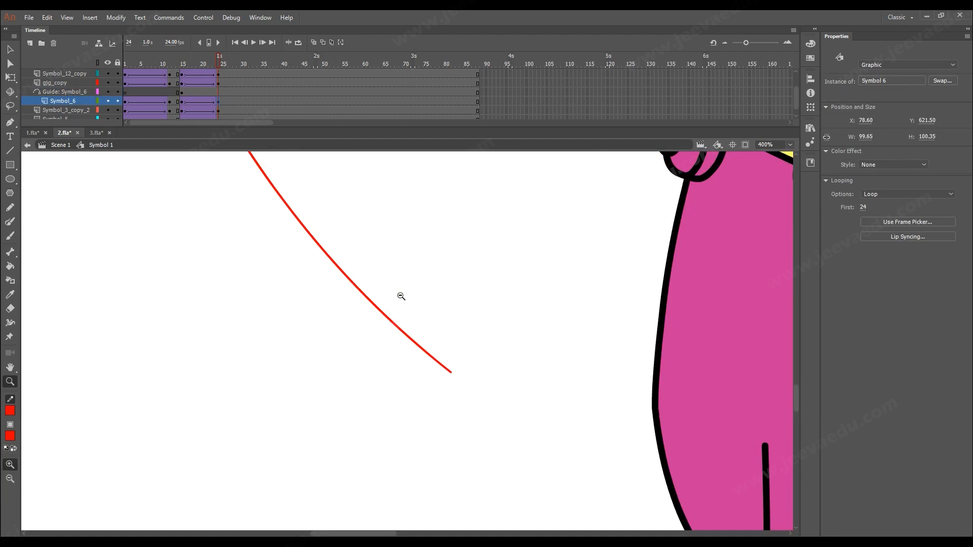
{"action": "left_click", "coordinate": [438, 275], "text": "alt"}
{"action": "left_click", "coordinate": [353, 285]}
{"action": "key", "text": "v"}
{"action": "left_click_drag", "start_coordinate": [394, 353], "coordinate": [393, 267]}
Rotate the coins flatter at frame 24 and nudge them onto the guide path so they rest on the open hand.
{"action": "key", "text": "q"}
{"action": "key", "text": "z"}
{"action": "left_click", "coordinate": [386, 295], "text": "alt"}
{"action": "left_click_drag", "start_coordinate": [396, 311], "coordinate": [370, 311]}
{"action": "key", "text": "v"}
{"action": "left_click_drag", "start_coordinate": [370, 351], "coordinate": [378, 327]}
{"action": "key", "text": "z"}
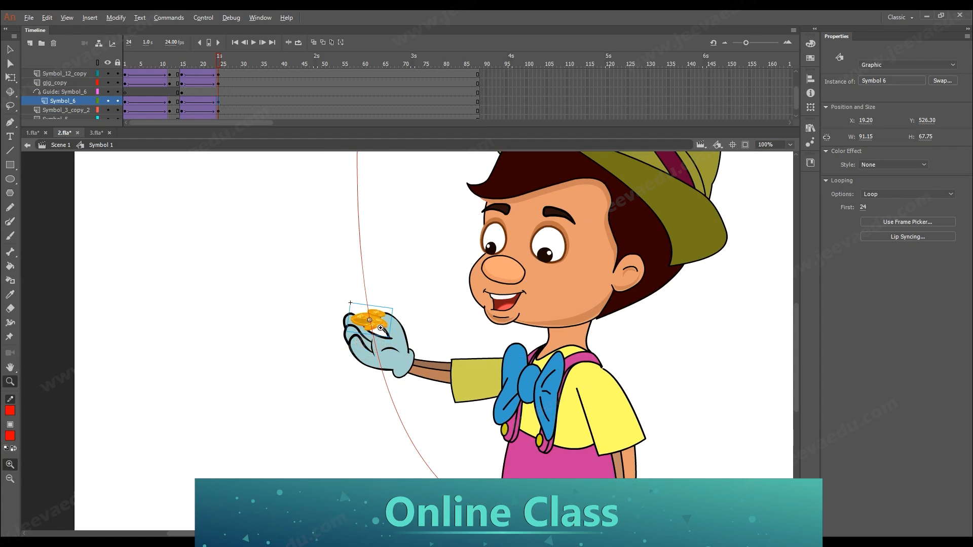
{"action": "left_click", "coordinate": [335, 334], "text": "alt"}
Scrub frames 15 to 24 and compare the tween easing of the Symbol_12_copy, Symbol_3_copy_2 and Symbol_5 layers against the hand's motion.
{"action": "left_click_drag", "start_coordinate": [217, 63], "coordinate": [189, 79]}
{"action": "left_click_drag", "start_coordinate": [189, 79], "coordinate": [215, 93]}
{"action": "left_click", "coordinate": [207, 103]}
{"action": "left_click_drag", "start_coordinate": [202, 58], "coordinate": [218, 87]}
{"action": "left_click", "coordinate": [201, 109]}
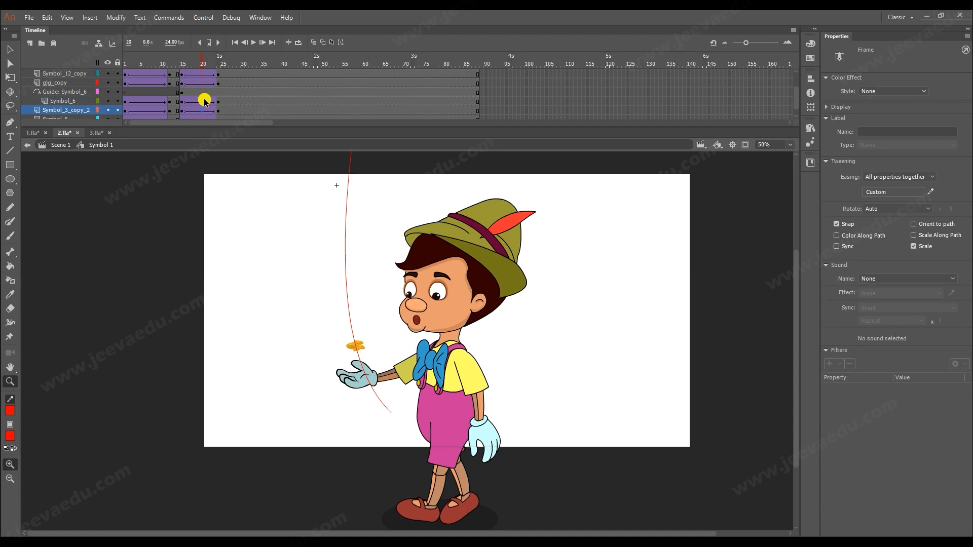
{"action": "left_click", "coordinate": [200, 74]}
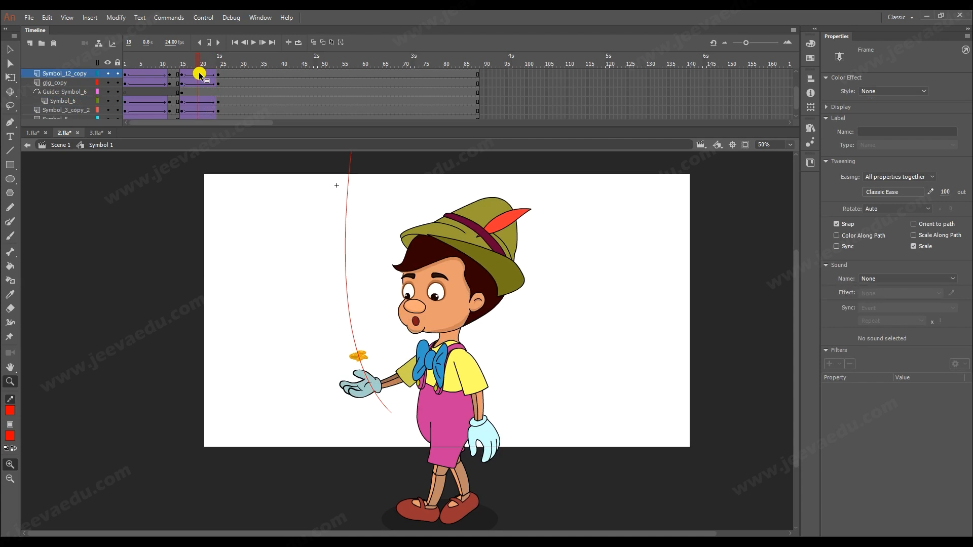
{"action": "scroll", "coordinate": [200, 75], "scroll_direction": "down", "scroll_amount": 1}
{"action": "left_click", "coordinate": [196, 100]}
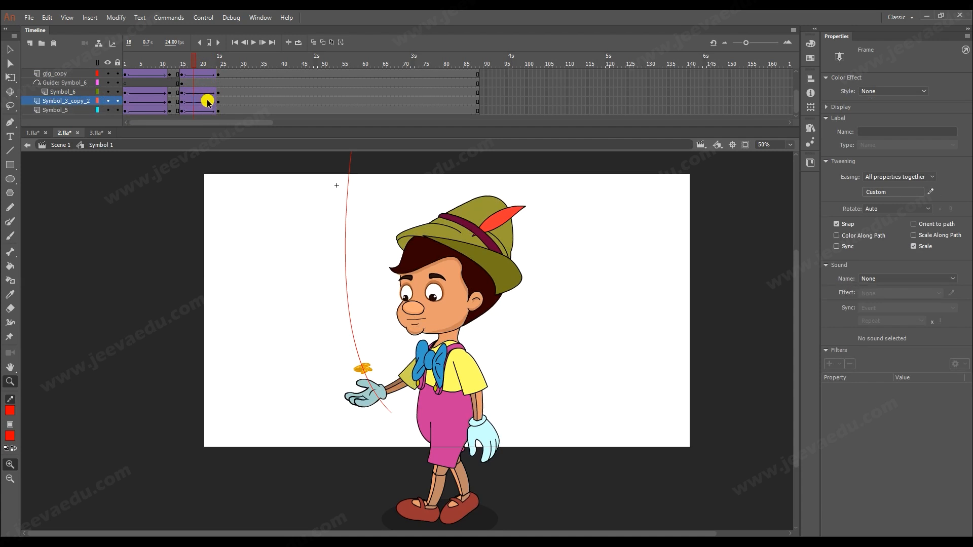
{"action": "left_click", "coordinate": [108, 101]}
{"action": "left_click", "coordinate": [108, 101]}
{"action": "left_click", "coordinate": [199, 110]}
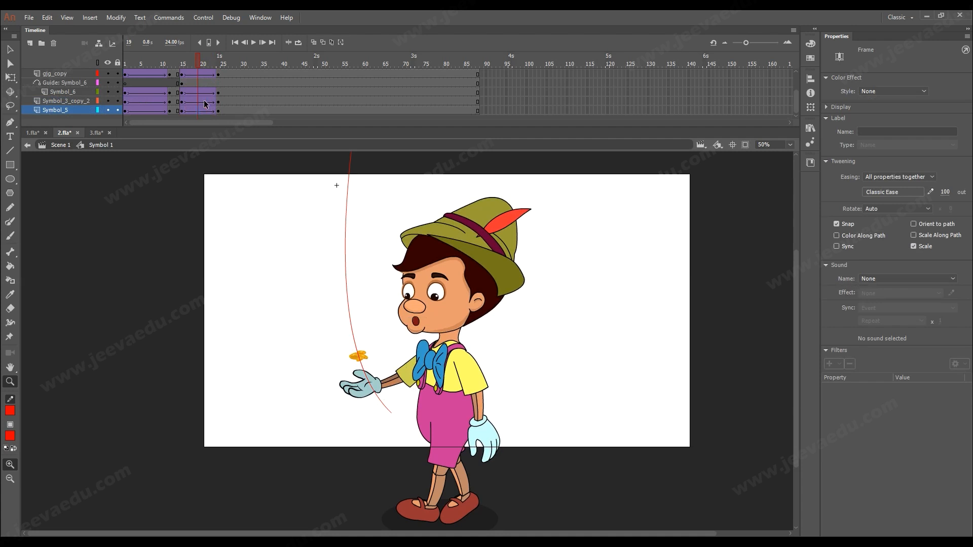
{"action": "left_click", "coordinate": [206, 101]}
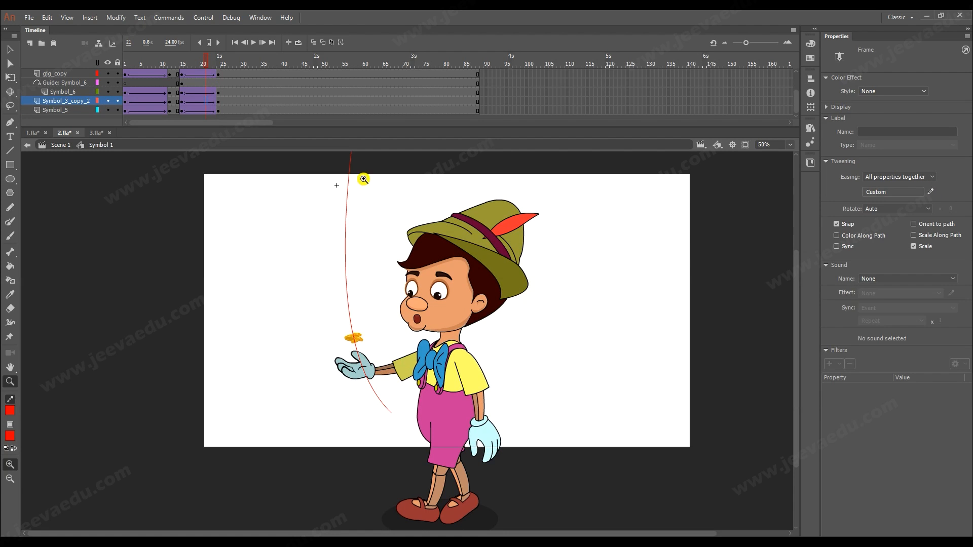
Replace the custom-eased tween on Symbol_3_copy_2 after frame 15 with a fresh classic tween, ease it outward, and preview the motion.
{"action": "right_click", "coordinate": [201, 101]}
{"action": "left_click", "coordinate": [226, 129]}
{"action": "right_click", "coordinate": [201, 102]}
{"action": "left_click", "coordinate": [235, 127]}
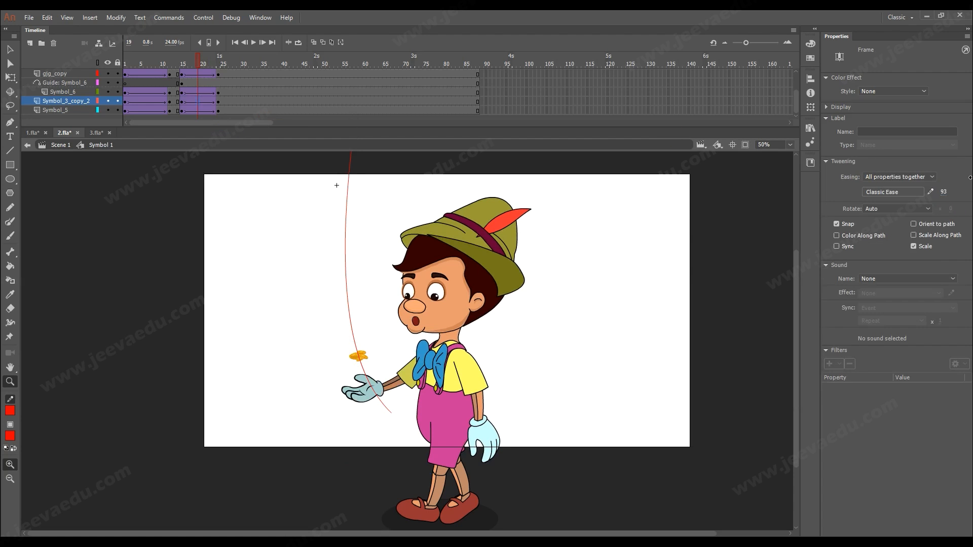
{"action": "left_click", "coordinate": [215, 63]}
{"action": "left_click_drag", "start_coordinate": [216, 63], "coordinate": [196, 78]}
{"action": "key", "text": "Return"}
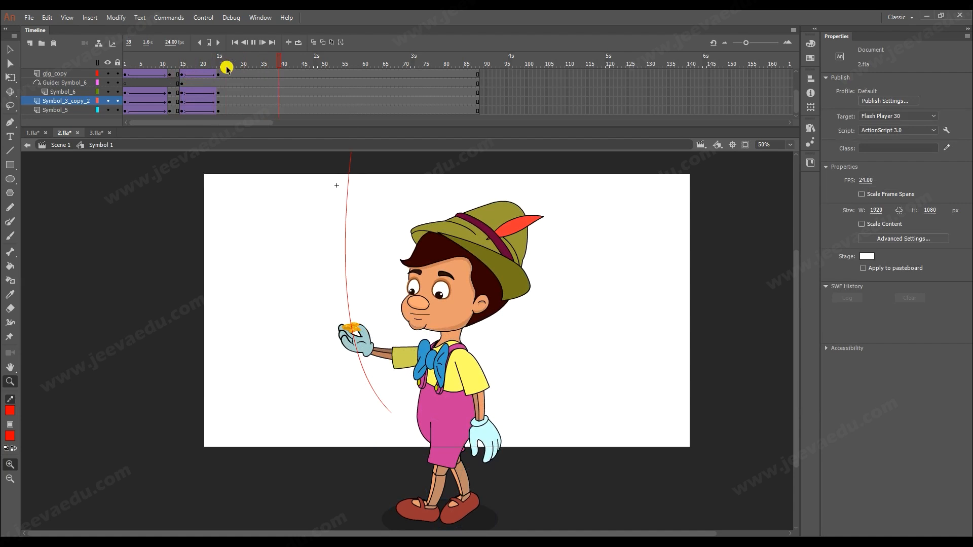
Select the coins at frame 24 and examine up close how they sit on the hand and the guide path.
{"action": "mouse_move", "coordinate": [213, 70]}
{"action": "left_mouse_down"}
{"action": "mouse_move", "coordinate": [193, 69]}
{"action": "mouse_move", "coordinate": [221, 71]}
{"action": "left_mouse_up"}
{"action": "left_click", "coordinate": [391, 361], "text": "alt"}
{"action": "left_click", "coordinate": [403, 335]}
{"action": "scroll", "coordinate": [403, 340], "scroll_direction": "up", "scroll_amount": 3}
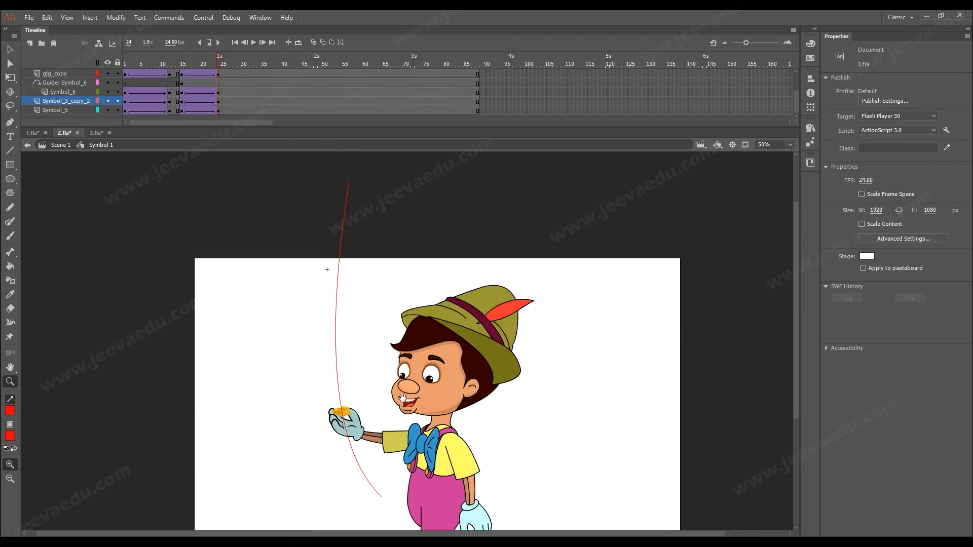
{"action": "left_click", "coordinate": [356, 378]}
{"action": "key", "text": "v"}
{"action": "left_click_drag", "start_coordinate": [436, 334], "coordinate": [330, 473]}
{"action": "left_click", "coordinate": [378, 382], "text": "alt"}
{"action": "left_click", "coordinate": [338, 399]}
{"action": "key", "text": "z"}
{"action": "left_click", "coordinate": [340, 398]}
{"action": "left_click_drag", "start_coordinate": [350, 419], "coordinate": [348, 430]}
Scrub the reference animation in 1.fla up to frame 120 to study the coins' flight, and return to 2.fla.
{"action": "left_click", "coordinate": [33, 132]}
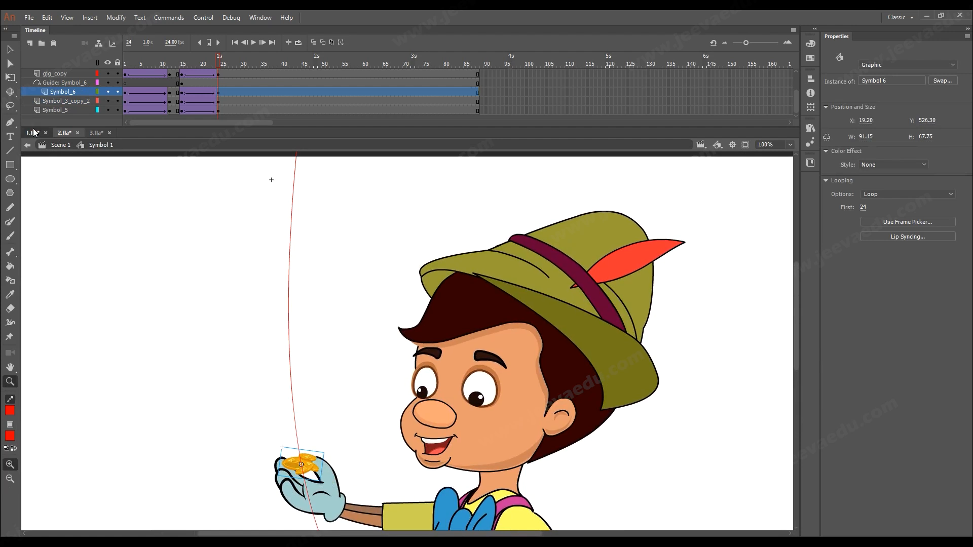
{"action": "left_click_drag", "start_coordinate": [563, 63], "coordinate": [616, 64]}
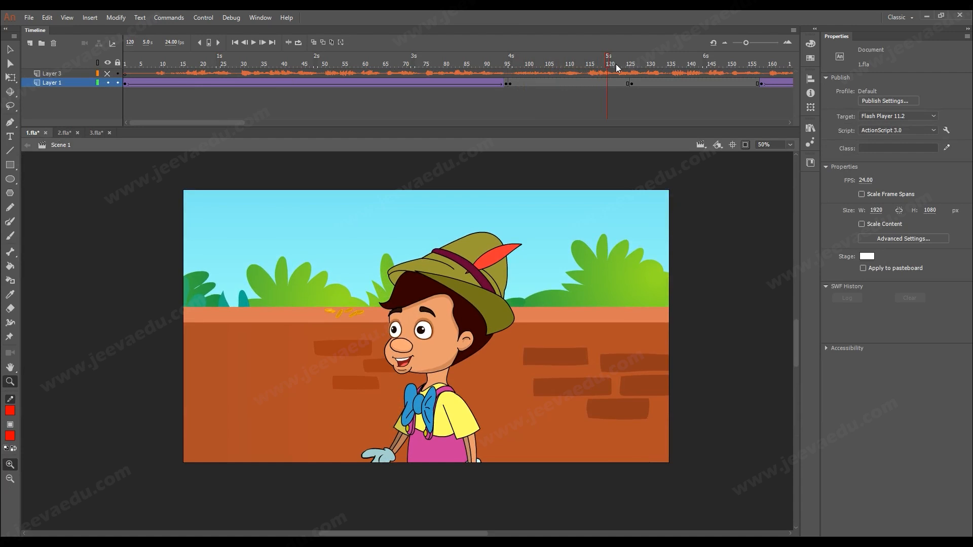
{"action": "left_click", "coordinate": [67, 133]}
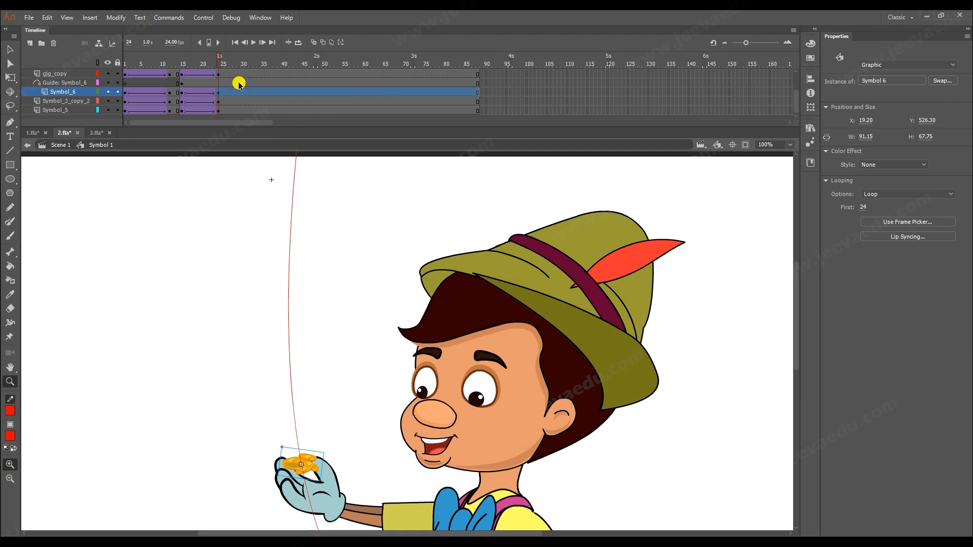
Insert a keyframe at frame 38 on Symbol_6 and create a classic tween from frame 24 to it.
{"action": "left_click", "coordinate": [342, 433], "text": "alt"}
{"action": "left_click", "coordinate": [376, 357]}
{"action": "left_click_drag", "start_coordinate": [377, 362], "coordinate": [354, 412]}
{"action": "mouse_move", "coordinate": [210, 63]}
{"action": "left_mouse_down"}
{"action": "mouse_move", "coordinate": [175, 66]}
{"action": "mouse_move", "coordinate": [222, 58]}
{"action": "left_mouse_up"}
{"action": "left_click", "coordinate": [372, 409], "text": "alt"}
{"action": "left_click_drag", "start_coordinate": [389, 387], "coordinate": [381, 420]}
{"action": "left_click", "coordinate": [257, 92]}
{"action": "left_click", "coordinate": [267, 94]}
{"action": "left_click", "coordinate": [275, 94]}
{"action": "right_click", "coordinate": [260, 91]}
{"action": "left_click", "coordinate": [332, 117]}
Move the coins at frame 38 up the guide path to about the hat brim's height and play the motion.
{"action": "left_click", "coordinate": [278, 92]}
{"action": "key", "text": "v"}
{"action": "left_click_drag", "start_coordinate": [348, 377], "coordinate": [338, 278]}
{"action": "left_click_drag", "start_coordinate": [177, 57], "coordinate": [207, 99]}
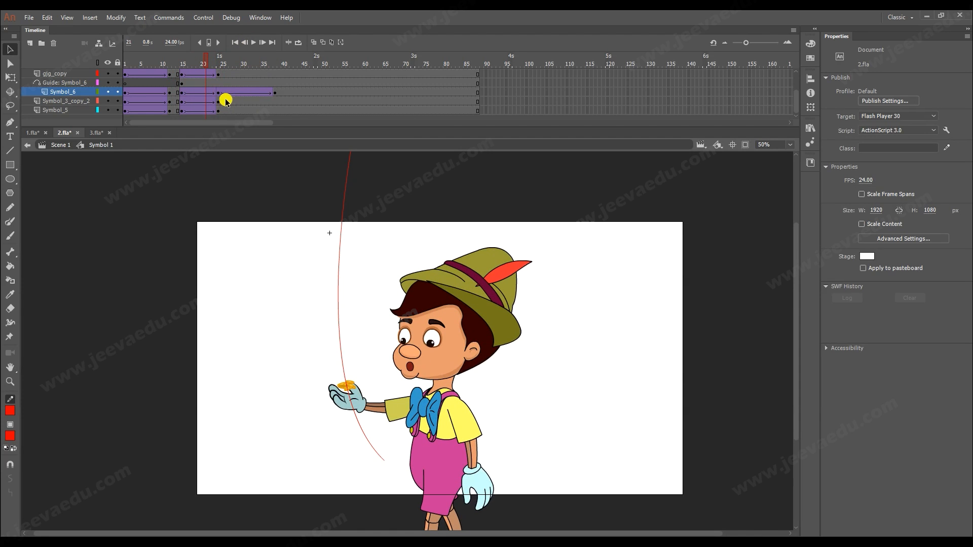
{"action": "key", "text": "Return"}
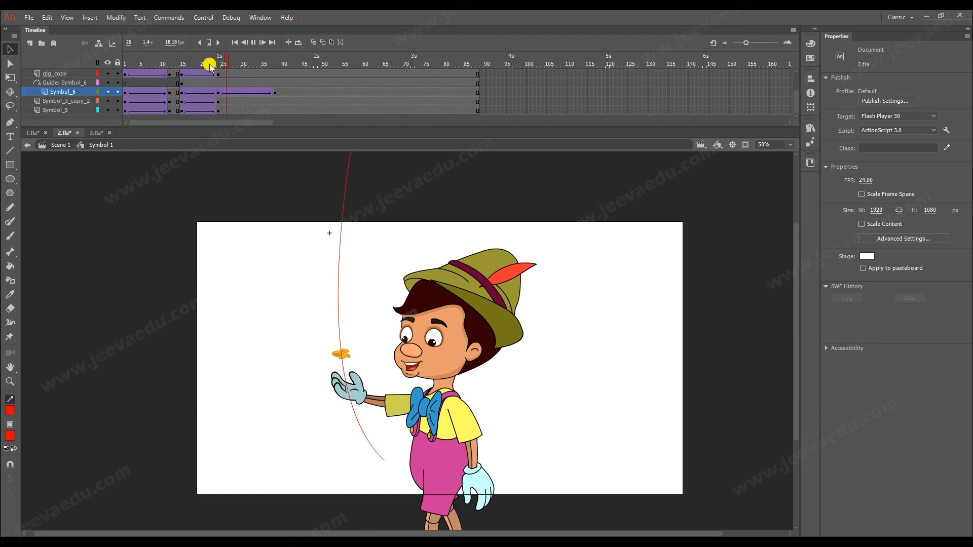
Lower the coins at frame 38 to about the boy's eyebrow level on the guide path and replay the toss.
{"action": "left_click", "coordinate": [274, 92]}
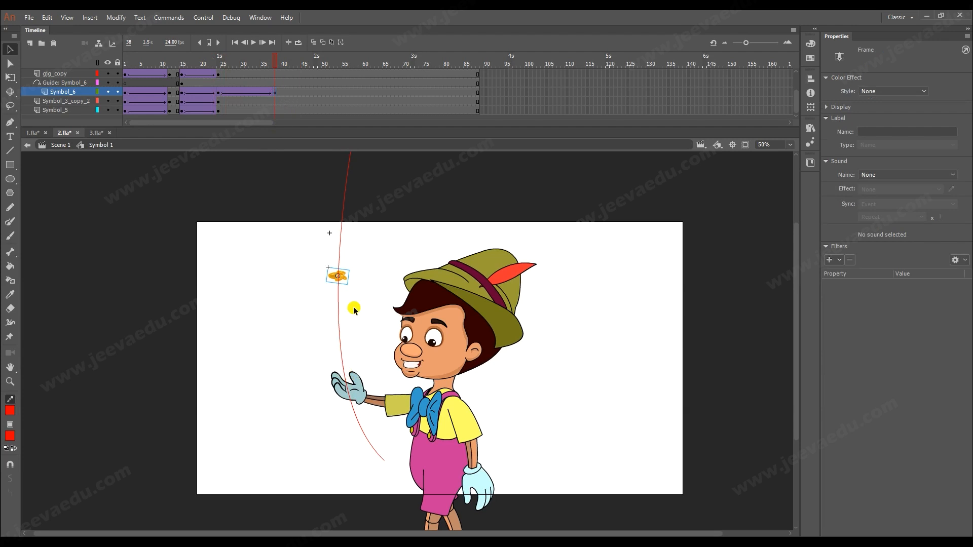
{"action": "left_click_drag", "start_coordinate": [342, 282], "coordinate": [344, 328]}
{"action": "left_click_drag", "start_coordinate": [271, 61], "coordinate": [86, 108]}
{"action": "key", "text": "Return"}
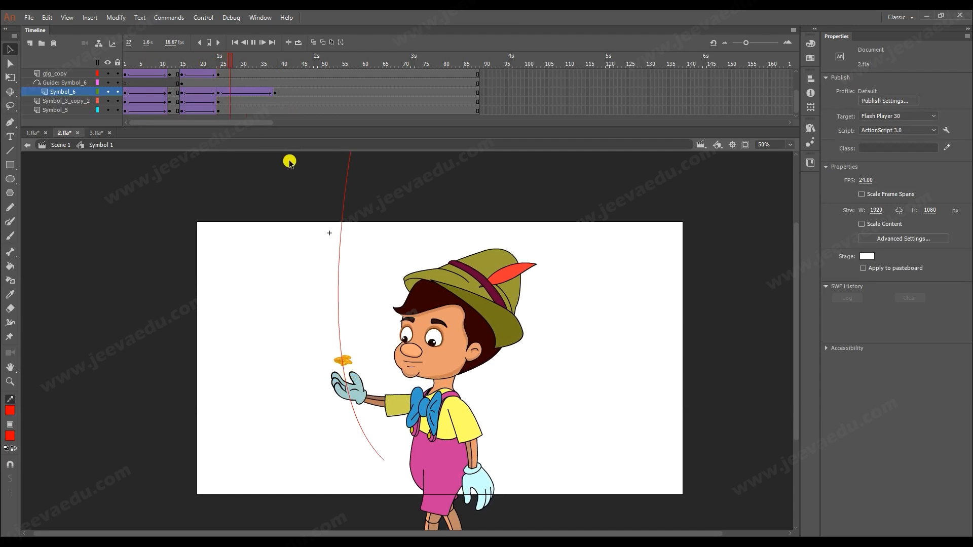
{"action": "left_click_drag", "start_coordinate": [227, 63], "coordinate": [207, 101]}
Clear the frame 24 keyframe on Symbol_6 so one classic tween spans frames 15 to 38, and scrub through it.
{"action": "right_click", "coordinate": [219, 94]}
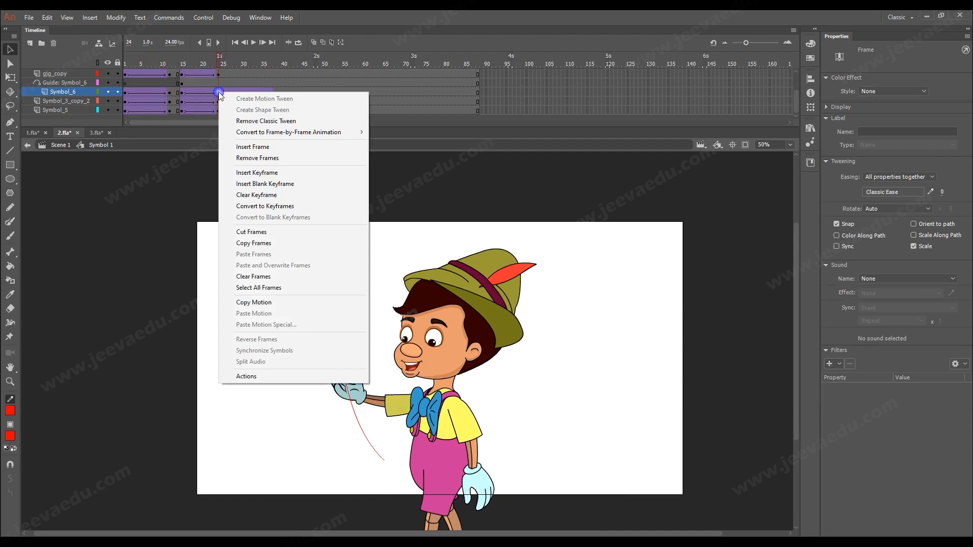
{"action": "left_click", "coordinate": [239, 193]}
{"action": "left_click_drag", "start_coordinate": [215, 58], "coordinate": [281, 68]}
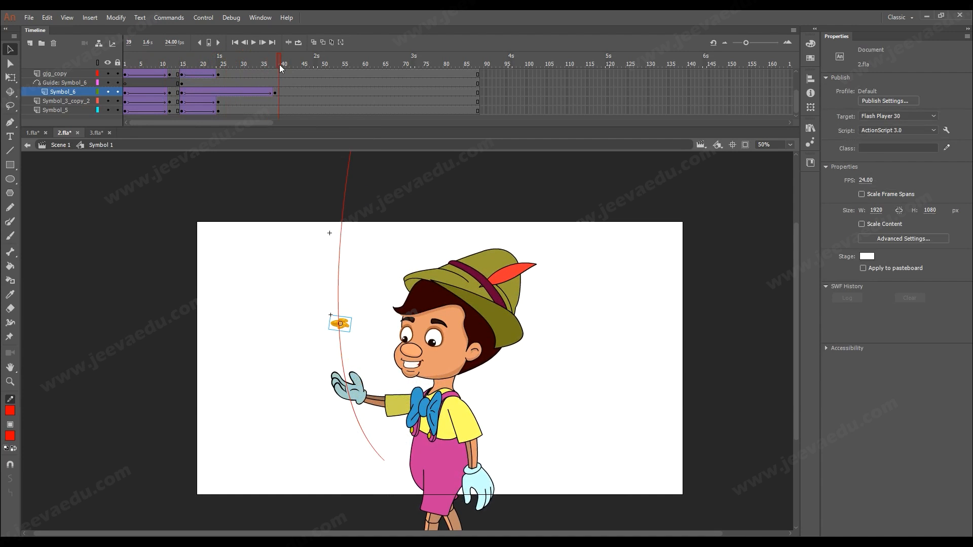
Shift the coins at frame 38 sideways so their centre sits on the guide path.
{"action": "left_click", "coordinate": [275, 95]}
{"action": "key", "text": "z"}
{"action": "left_click", "coordinate": [354, 331]}
{"action": "left_click", "coordinate": [357, 338]}
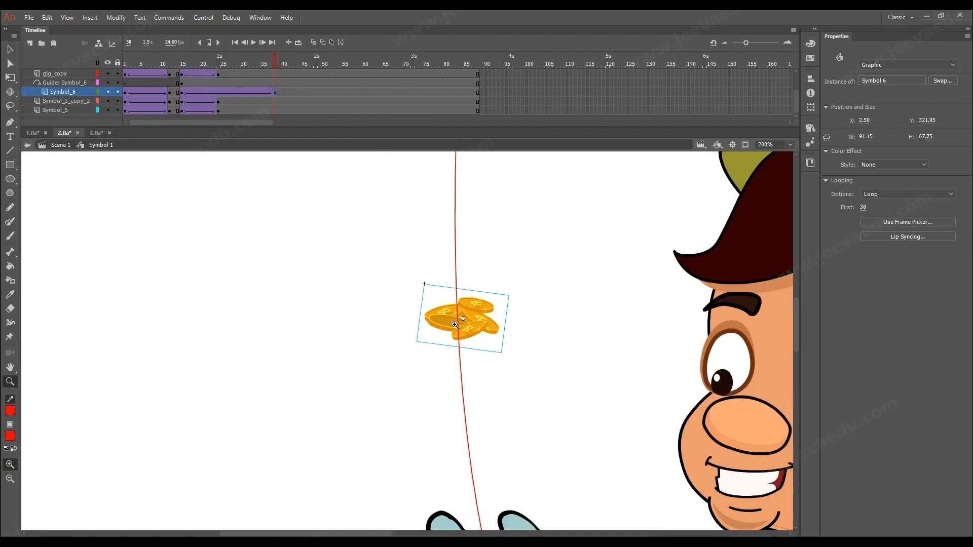
{"action": "left_click", "coordinate": [449, 324]}
{"action": "key", "text": "q"}
{"action": "left_click_drag", "start_coordinate": [463, 353], "coordinate": [453, 353]}
{"action": "key", "text": "z"}
{"action": "left_click", "coordinate": [444, 377], "text": "alt"}
{"action": "left_click", "coordinate": [418, 379], "text": "alt"}
{"action": "left_click", "coordinate": [409, 378], "text": "alt"}
Preview the toss from frame 15, then raise the coins at frame 38 along the guide path to the hat brim's height.
{"action": "left_click_drag", "start_coordinate": [226, 67], "coordinate": [172, 86]}
{"action": "key", "text": "Return"}
{"action": "left_click_drag", "start_coordinate": [261, 66], "coordinate": [217, 88]}
{"action": "left_click", "coordinate": [275, 93]}
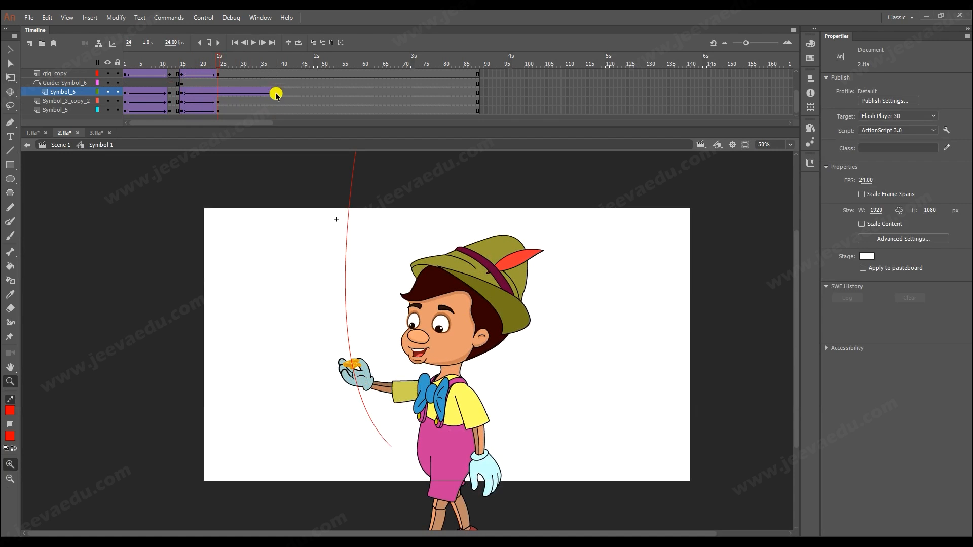
{"action": "key", "text": "v"}
{"action": "left_click_drag", "start_coordinate": [354, 313], "coordinate": [351, 272]}
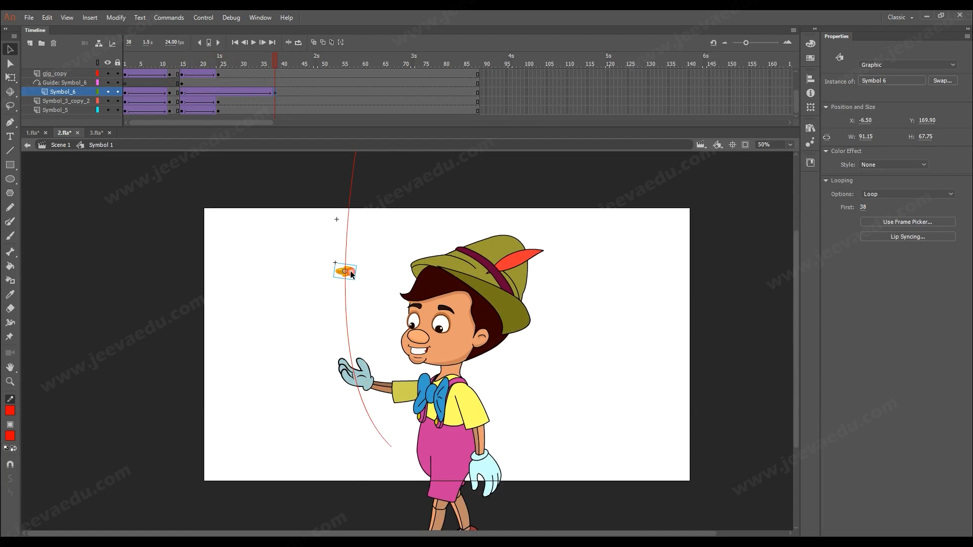
{"action": "left_click_drag", "start_coordinate": [270, 58], "coordinate": [268, 102]}
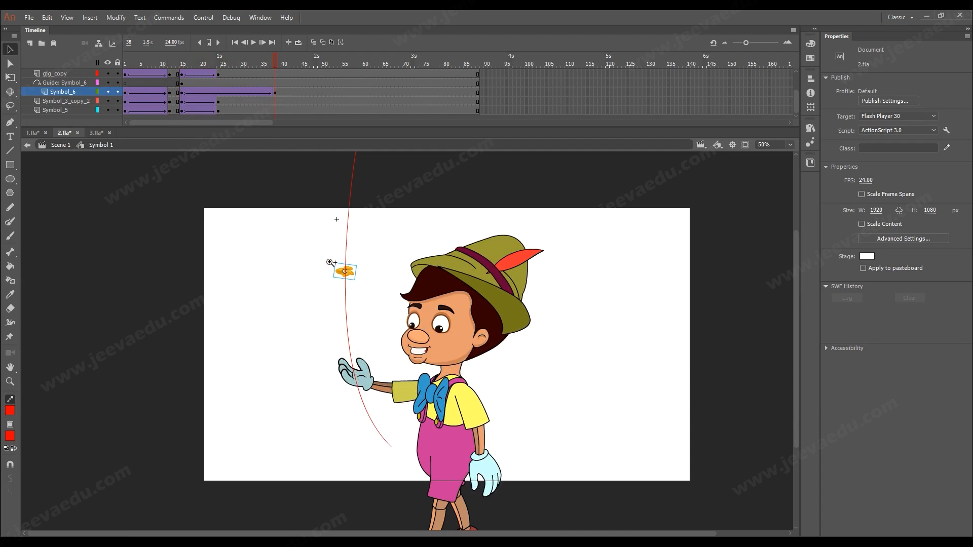
Examine the coins' alignment with the guide path at frame 38 and scrub from frame 19 to review their flight.
{"action": "left_click", "coordinate": [330, 262]}
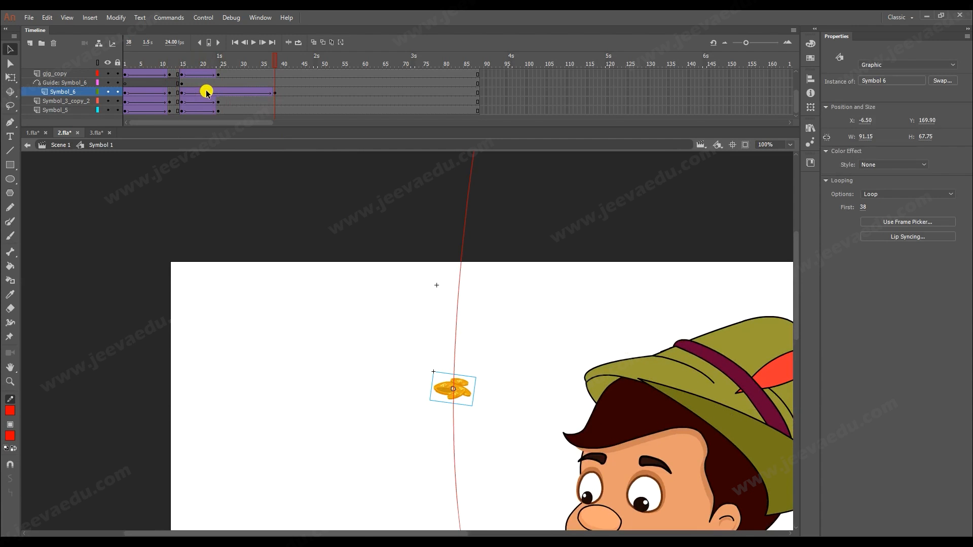
{"action": "left_click_drag", "start_coordinate": [229, 66], "coordinate": [198, 77]}
{"action": "key", "text": "z"}
{"action": "left_click", "coordinate": [377, 423], "text": "alt"}
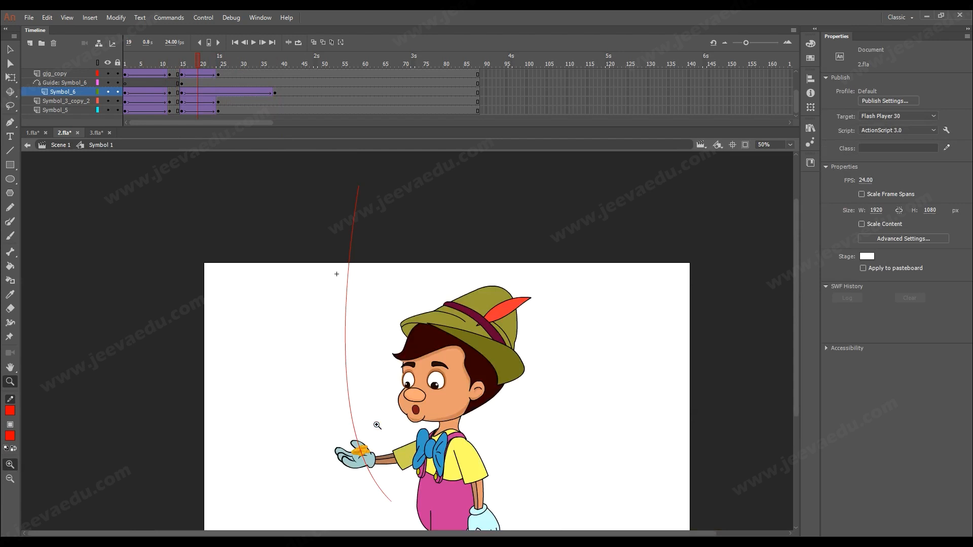
{"action": "left_click_drag", "start_coordinate": [372, 386], "coordinate": [372, 428]}
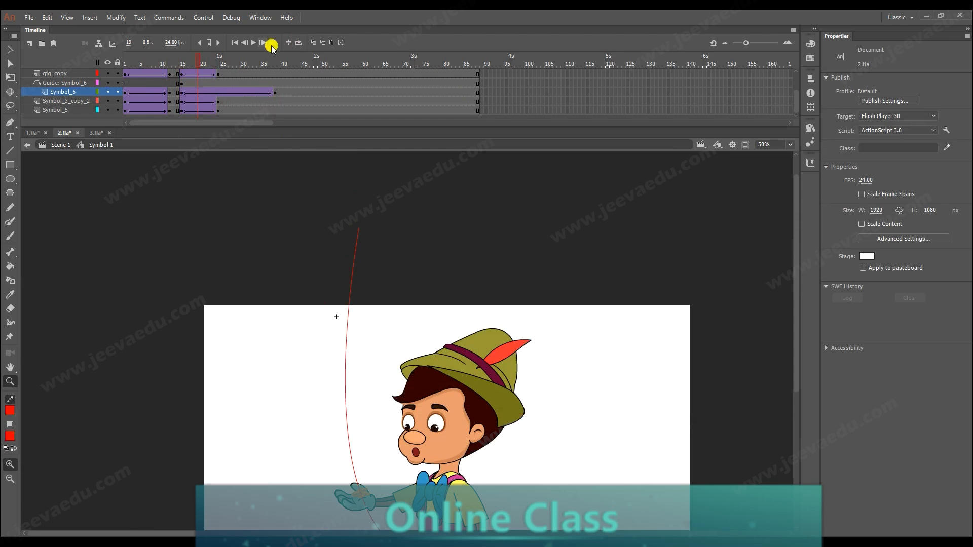
{"action": "left_click_drag", "start_coordinate": [200, 59], "coordinate": [275, 100]}
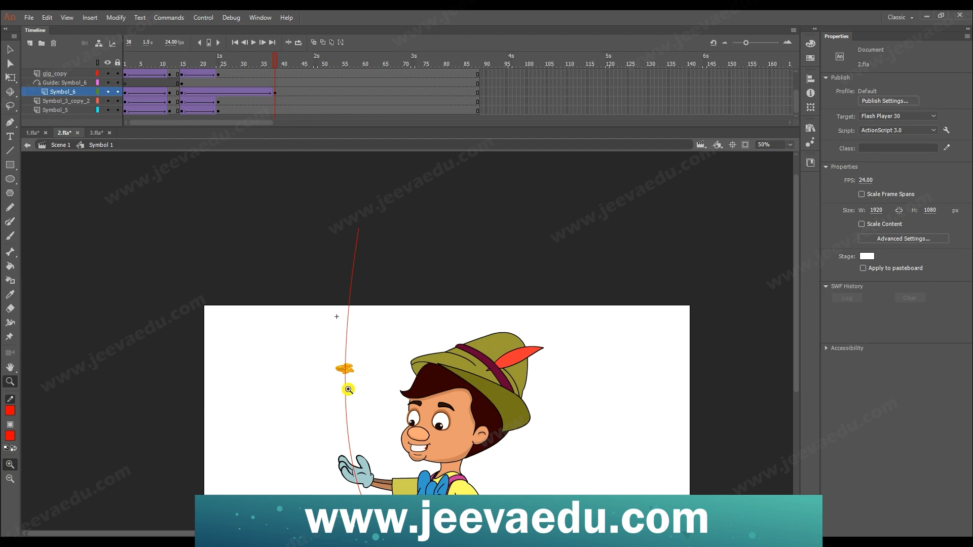
Open the coins symbol from Symbol_6 at frame 38 and insert keyframes at frame 38 on all five coin layers.
{"action": "left_click", "coordinate": [183, 92]}
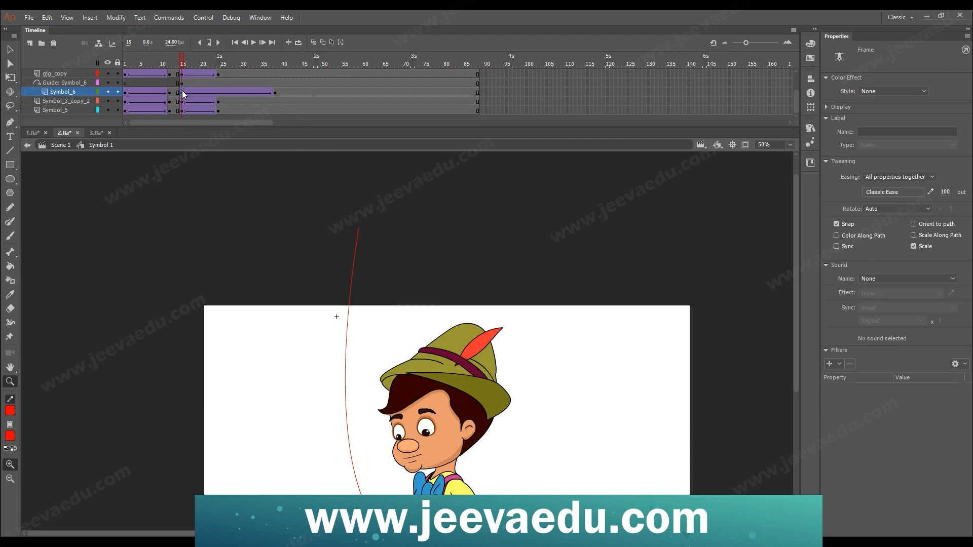
{"action": "left_click", "coordinate": [273, 92]}
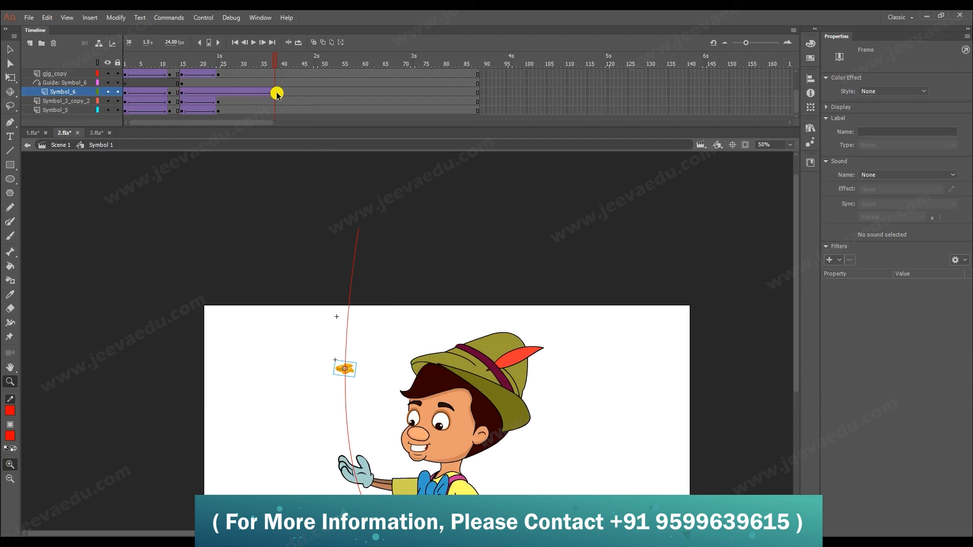
{"action": "double_click", "coordinate": [350, 370]}
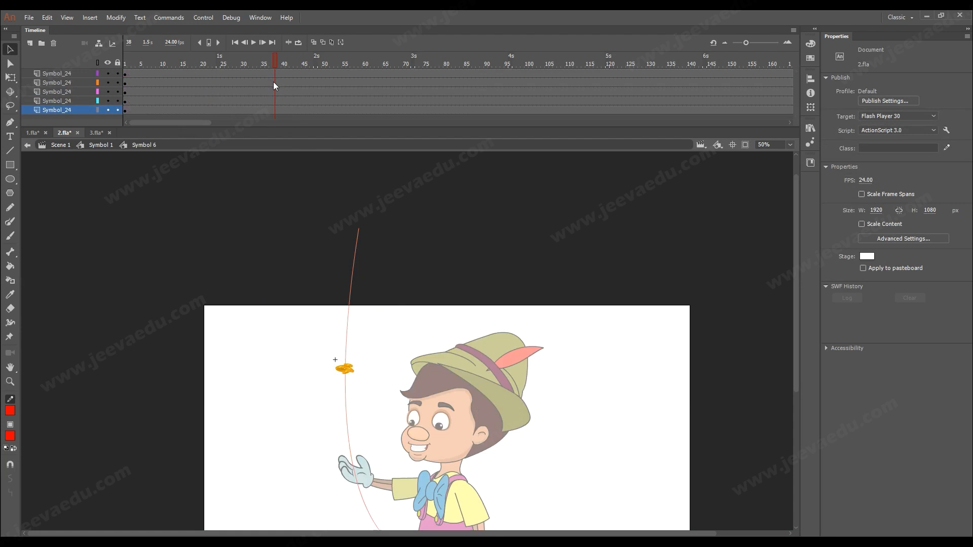
{"action": "key", "text": "F6"}
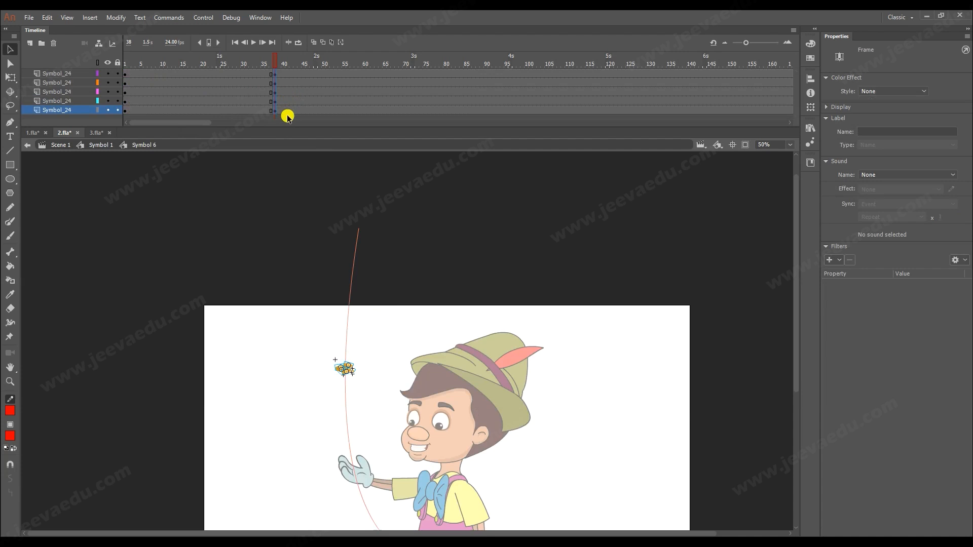
{"action": "left_click", "coordinate": [144, 74]}
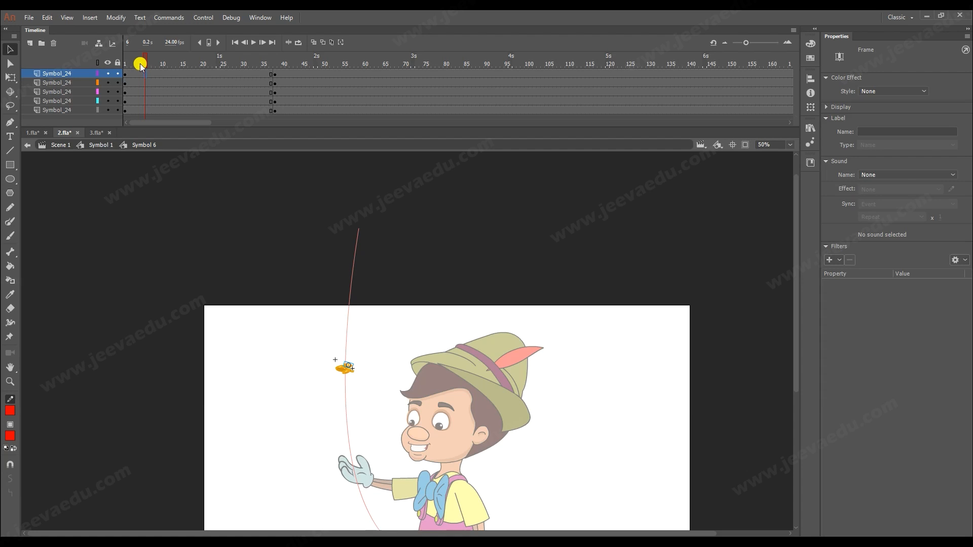
{"action": "left_click", "coordinate": [129, 65]}
{"action": "left_click", "coordinate": [138, 74]}
{"action": "left_click", "coordinate": [100, 146]}
{"action": "key", "text": "z"}
{"action": "left_click", "coordinate": [369, 422], "text": "alt"}
{"action": "left_click_drag", "start_coordinate": [220, 66], "coordinate": [275, 104]}
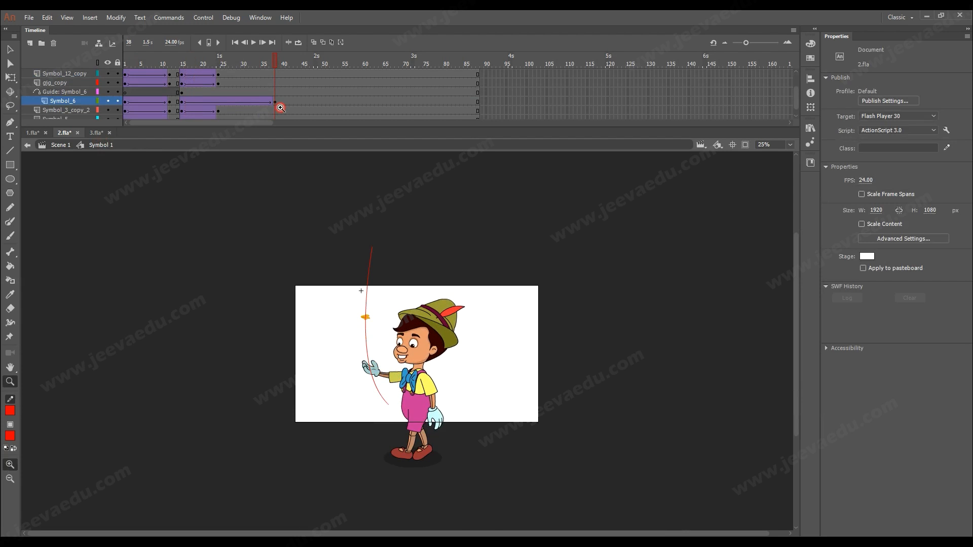
{"action": "left_click", "coordinate": [388, 332]}
{"action": "left_click", "coordinate": [363, 323]}
{"action": "key", "text": "v"}
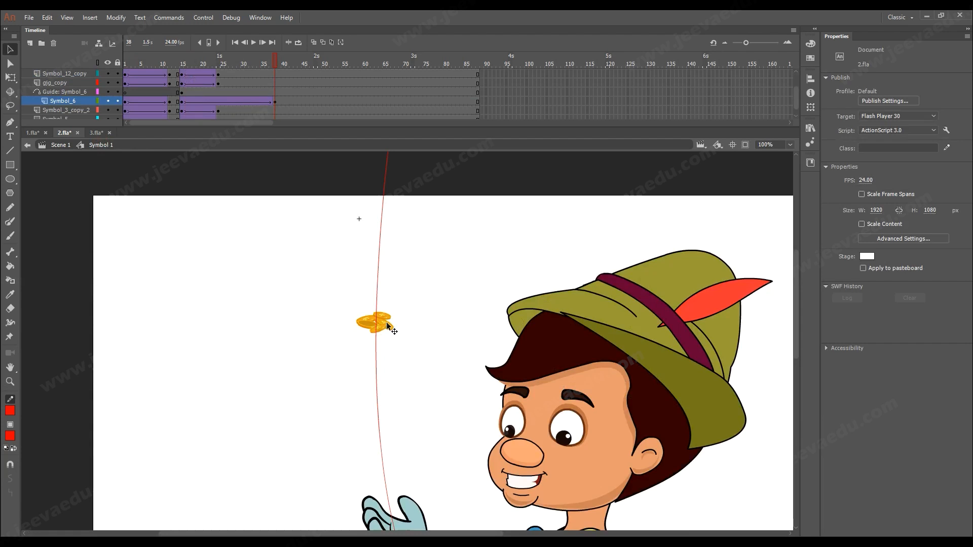
{"action": "double_click", "coordinate": [383, 328]}
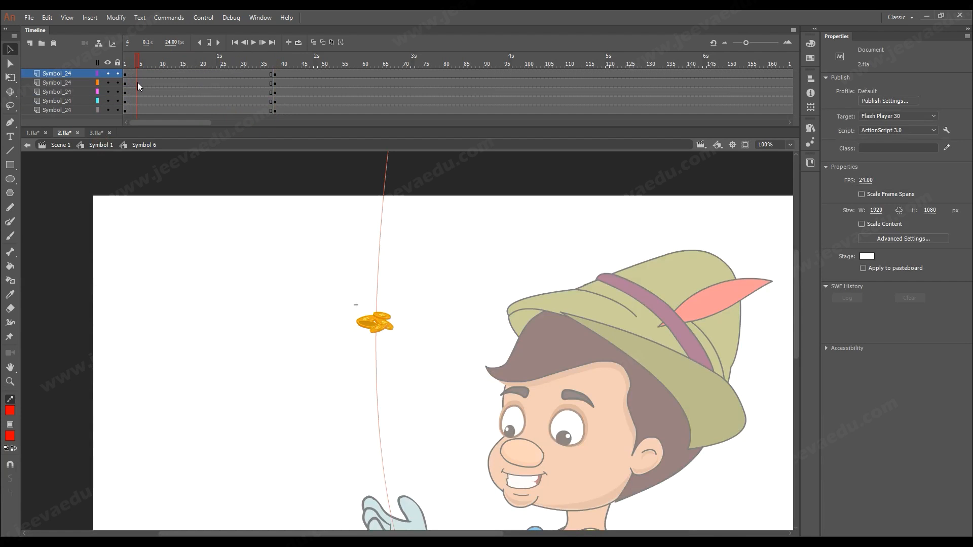
{"action": "left_click", "coordinate": [109, 144]}
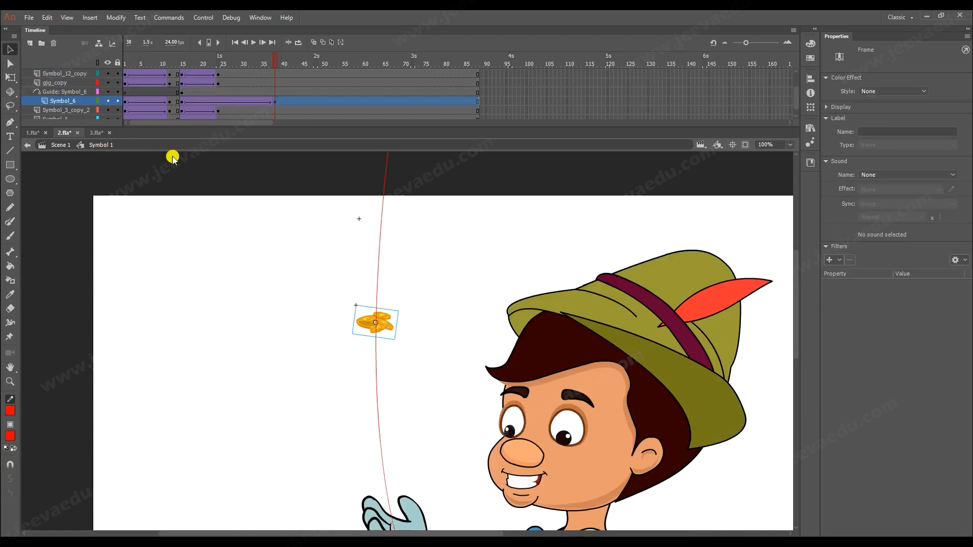
Go to frame 15, open the coins symbol in the boy's hand and insert keyframes at frame 18 on all five coin layers.
{"action": "key", "text": "z"}
{"action": "left_click", "coordinate": [183, 64]}
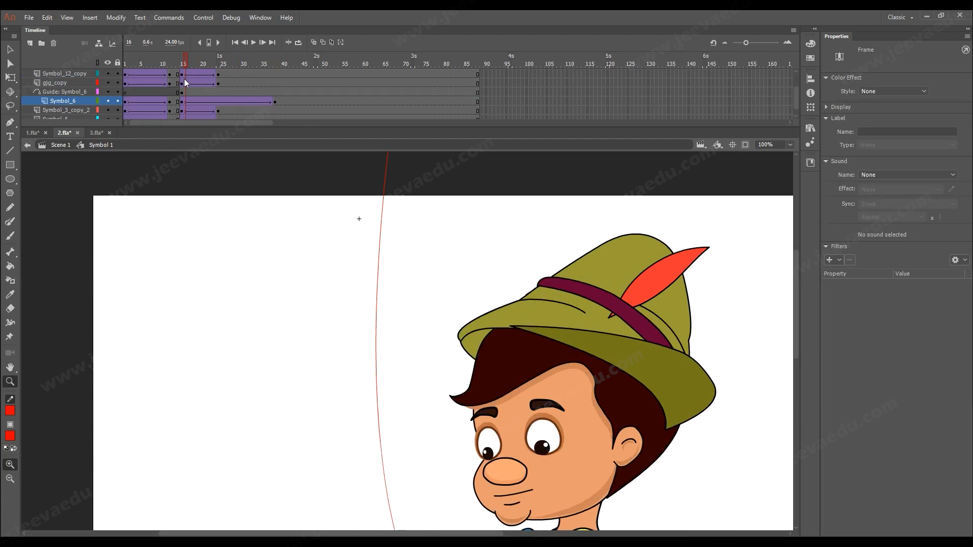
{"action": "left_click", "coordinate": [342, 293], "text": "alt"}
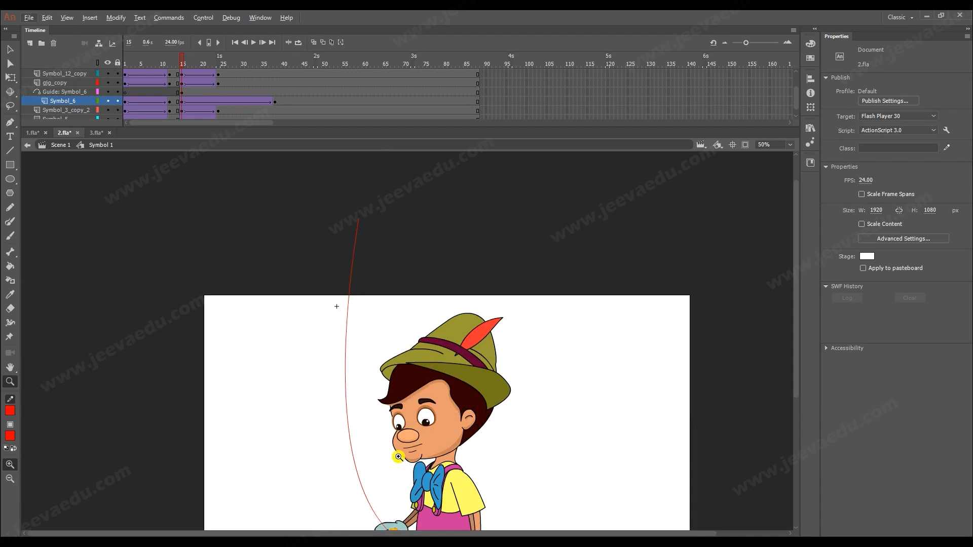
{"action": "left_click", "coordinate": [383, 439], "text": "alt"}
{"action": "left_click", "coordinate": [394, 389]}
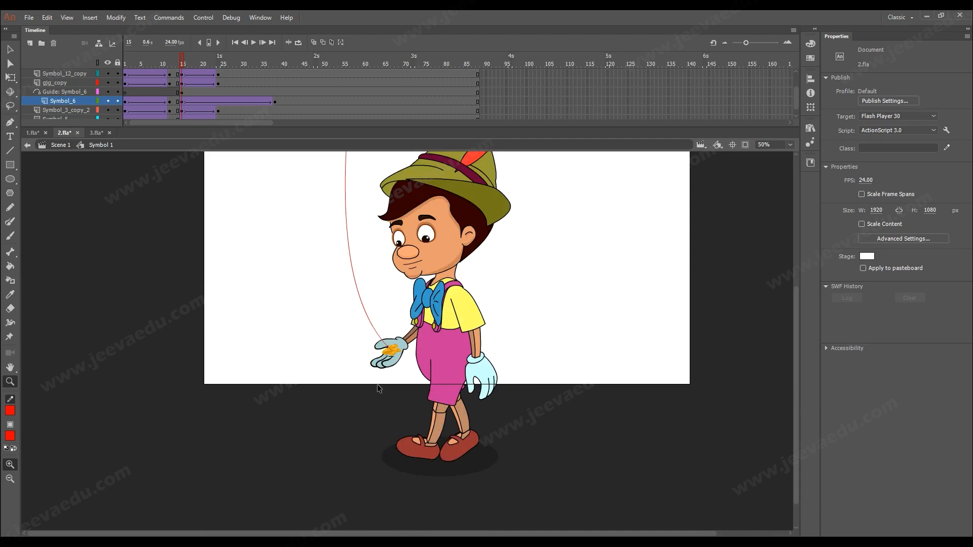
{"action": "key", "text": "v"}
{"action": "left_click", "coordinate": [393, 390]}
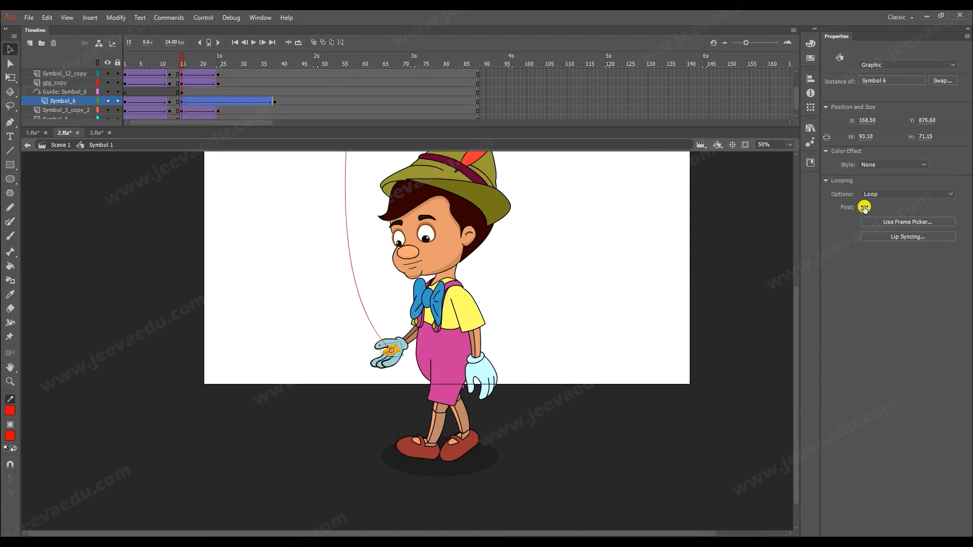
{"action": "key", "text": "ctrl+="}
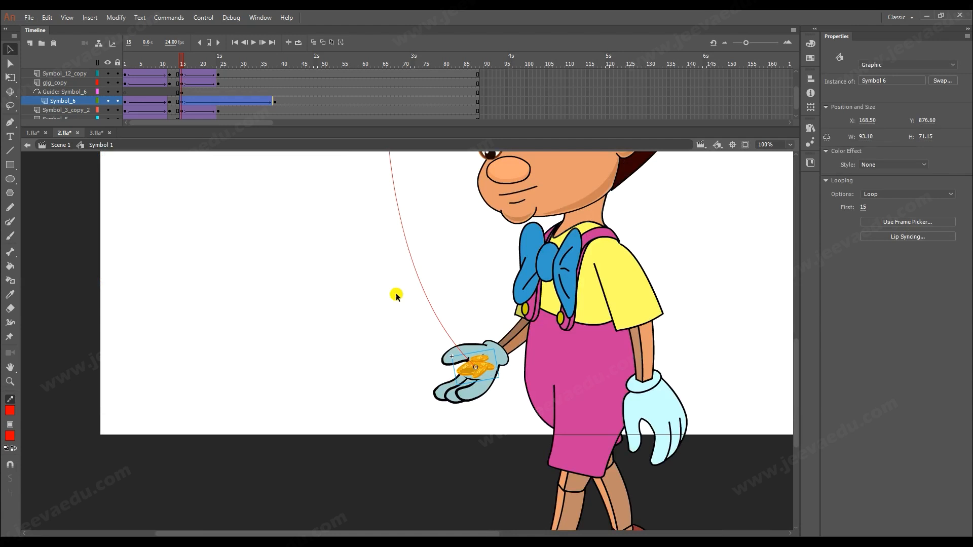
{"action": "double_click", "coordinate": [481, 368]}
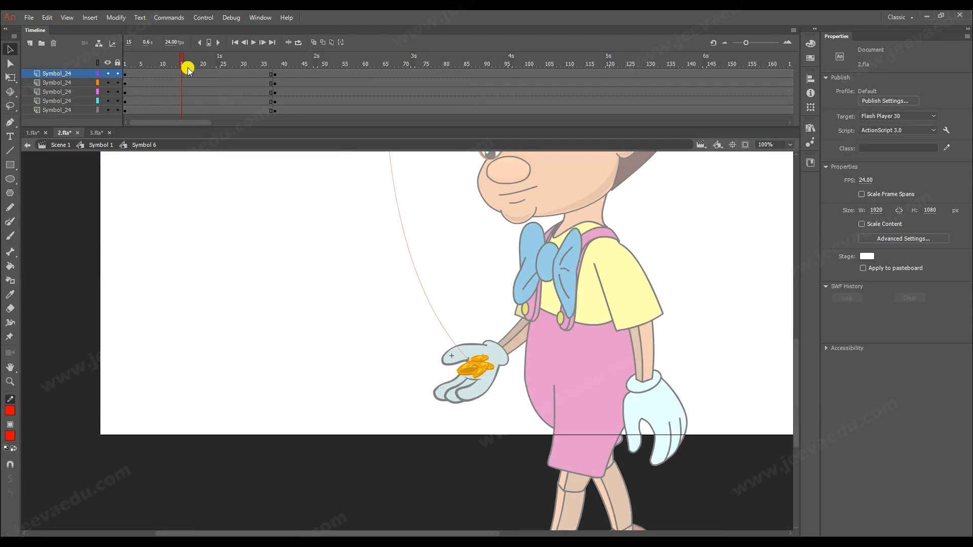
{"action": "left_click_drag", "start_coordinate": [185, 63], "coordinate": [193, 76]}
{"action": "left_click_drag", "start_coordinate": [196, 114], "coordinate": [196, 114]}
{"action": "key", "text": "F6"}
Set the uppermost coin's looping option to Loop at frame 18.
{"action": "left_click", "coordinate": [419, 367]}
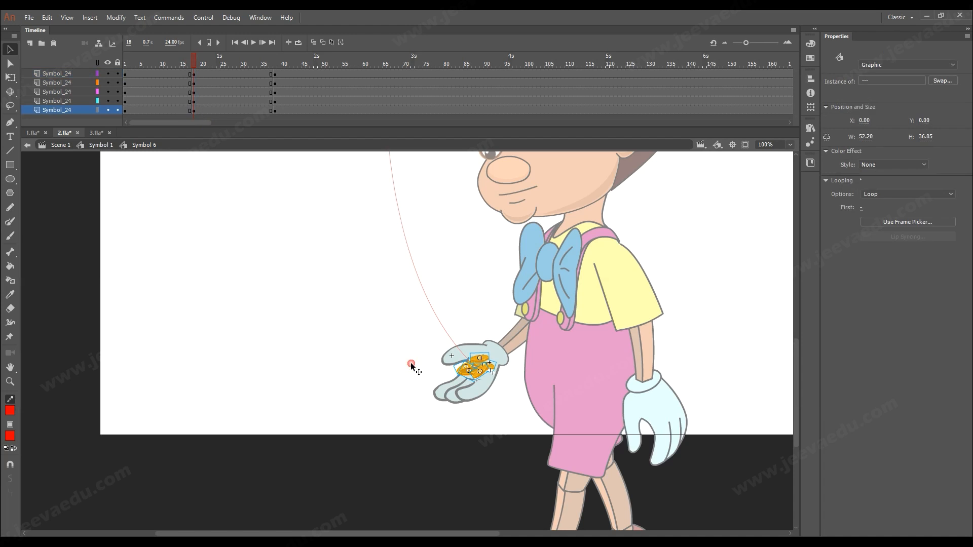
{"action": "key", "text": "z"}
{"action": "left_click_drag", "start_coordinate": [431, 348], "coordinate": [499, 400]}
{"action": "left_click", "coordinate": [488, 325], "text": "alt"}
{"action": "key", "text": "v"}
{"action": "left_click_drag", "start_coordinate": [520, 272], "coordinate": [295, 401]}
{"action": "left_click", "coordinate": [460, 288]}
{"action": "left_click", "coordinate": [444, 290]}
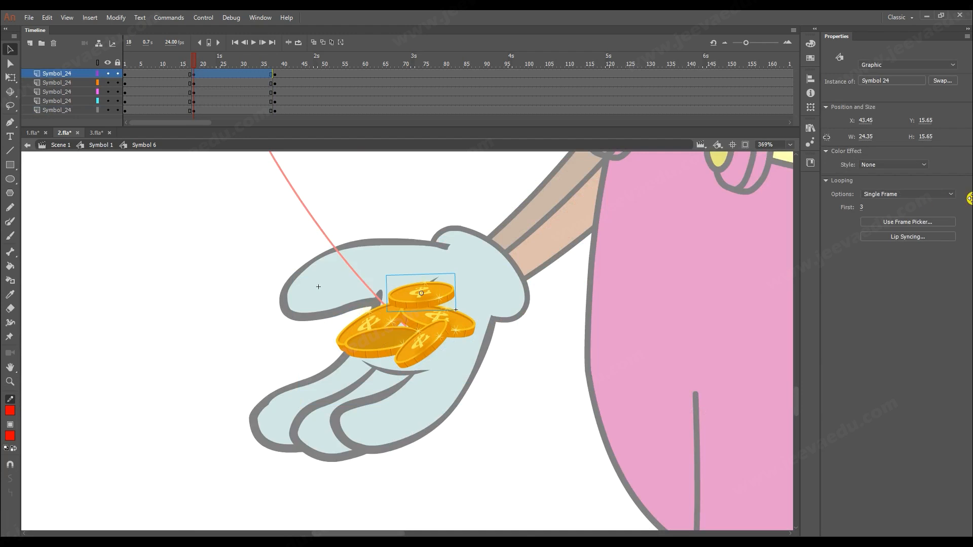
{"action": "left_click", "coordinate": [882, 194]}
{"action": "left_click", "coordinate": [880, 206]}
Set the looping option of the two coins on the pile's left side to Loop.
{"action": "left_click", "coordinate": [381, 333]}
{"action": "left_click", "coordinate": [953, 194]}
{"action": "left_click", "coordinate": [881, 205]}
{"action": "left_click", "coordinate": [882, 194]}
{"action": "left_click", "coordinate": [879, 204]}
Set the looping option of the two coins on the pile's lower right to Loop and preview the spinning coins.
{"action": "left_click", "coordinate": [451, 336]}
{"action": "left_click", "coordinate": [908, 194]}
{"action": "left_click", "coordinate": [881, 213]}
{"action": "left_click", "coordinate": [465, 321]}
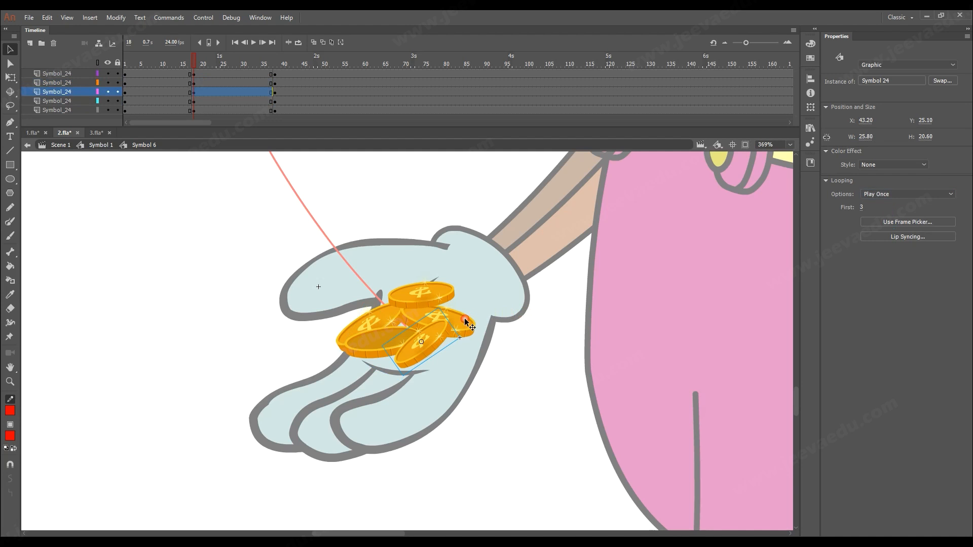
{"action": "left_click", "coordinate": [420, 350]}
{"action": "left_click", "coordinate": [892, 195]}
{"action": "left_click", "coordinate": [882, 204]}
{"action": "left_click", "coordinate": [459, 327]}
{"action": "left_click", "coordinate": [930, 194]}
{"action": "left_click", "coordinate": [882, 204]}
{"action": "key", "text": "Return"}
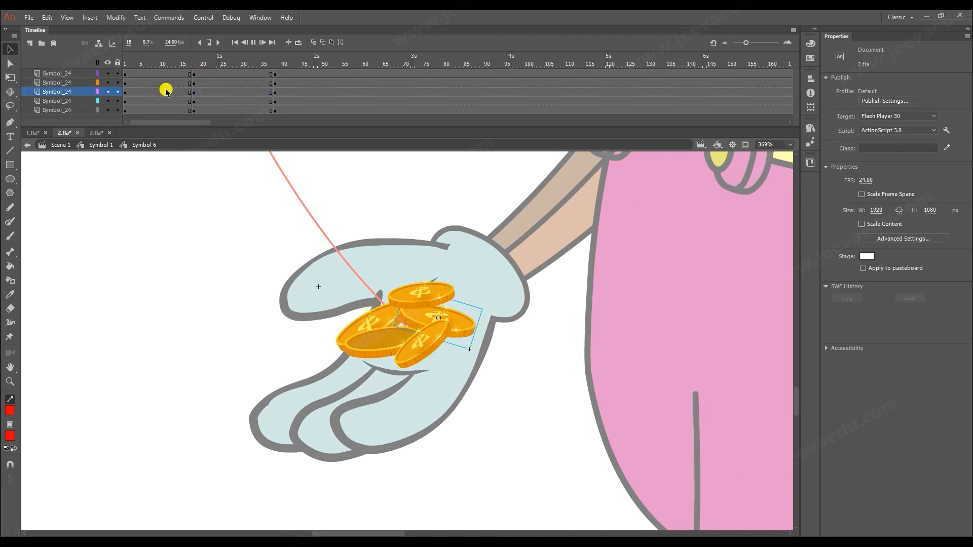
{"action": "left_click", "coordinate": [236, 63]}
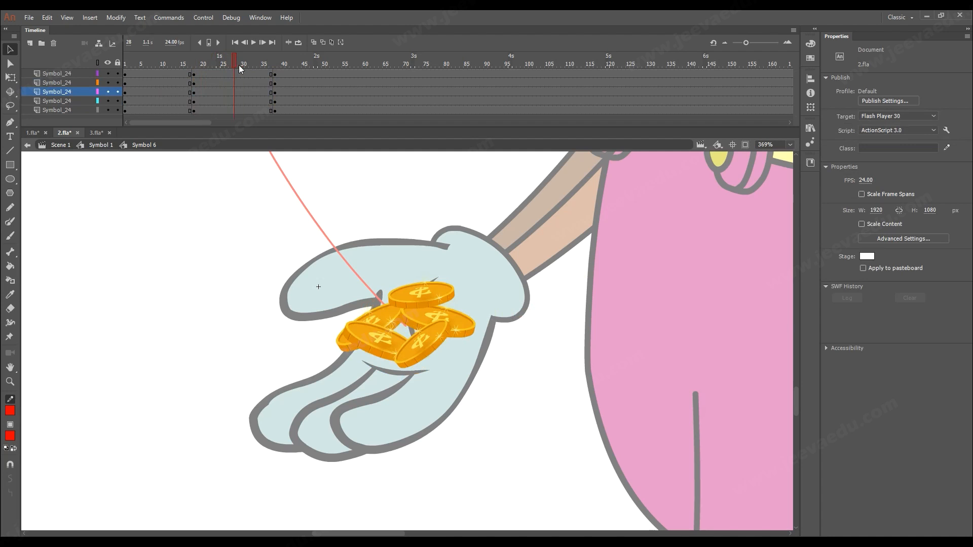
Clear and re-insert the frame 38 keyframes on all coin layers, and create classic tweens between frames 18 and 38.
{"action": "left_click", "coordinate": [274, 109]}
{"action": "right_click", "coordinate": [275, 106]}
{"action": "left_click", "coordinate": [308, 200]}
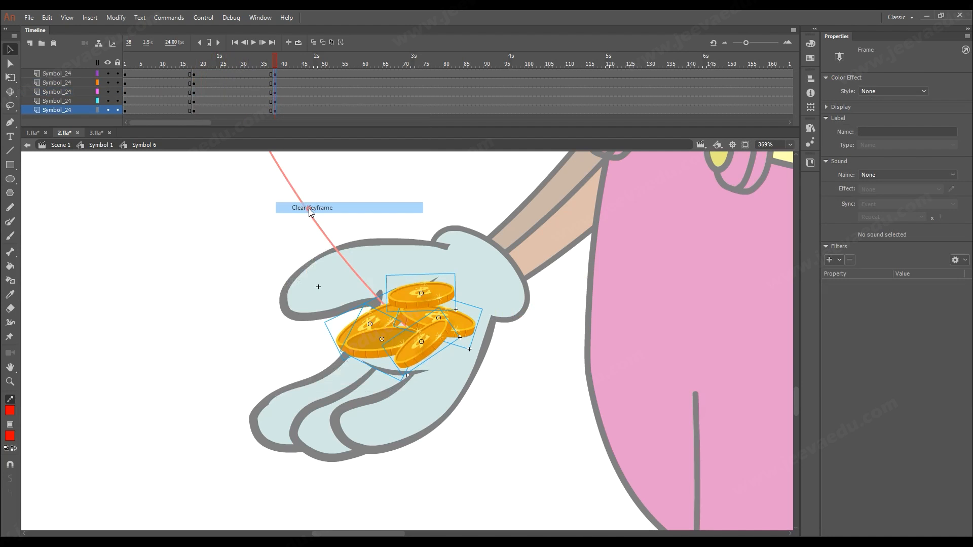
{"action": "left_click_drag", "start_coordinate": [235, 74], "coordinate": [246, 125]}
{"action": "right_click", "coordinate": [245, 86]}
{"action": "left_click", "coordinate": [274, 118]}
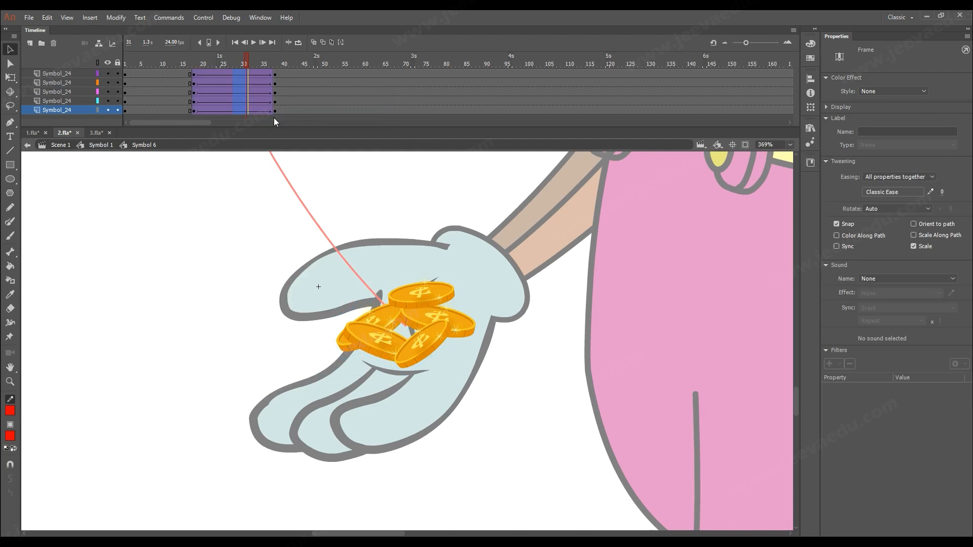
{"action": "key", "text": "z"}
{"action": "left_click", "coordinate": [438, 298], "text": "alt"}
{"action": "left_click", "coordinate": [410, 354], "text": "alt"}
{"action": "left_click", "coordinate": [409, 350], "text": "alt"}
{"action": "left_click_drag", "start_coordinate": [437, 303], "coordinate": [401, 422]}
{"action": "left_click", "coordinate": [374, 371]}
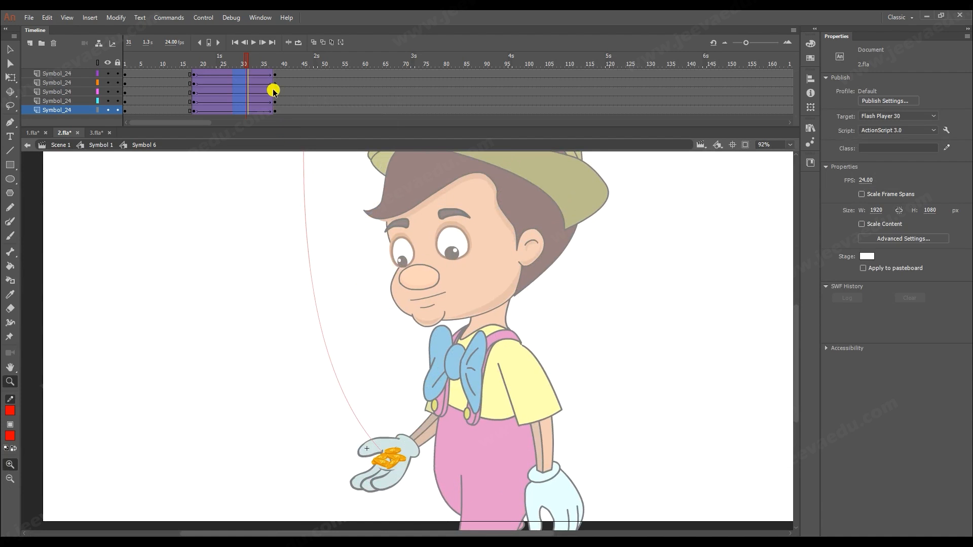
{"action": "left_click_drag", "start_coordinate": [278, 74], "coordinate": [275, 120]}
{"action": "left_click", "coordinate": [299, 75]}
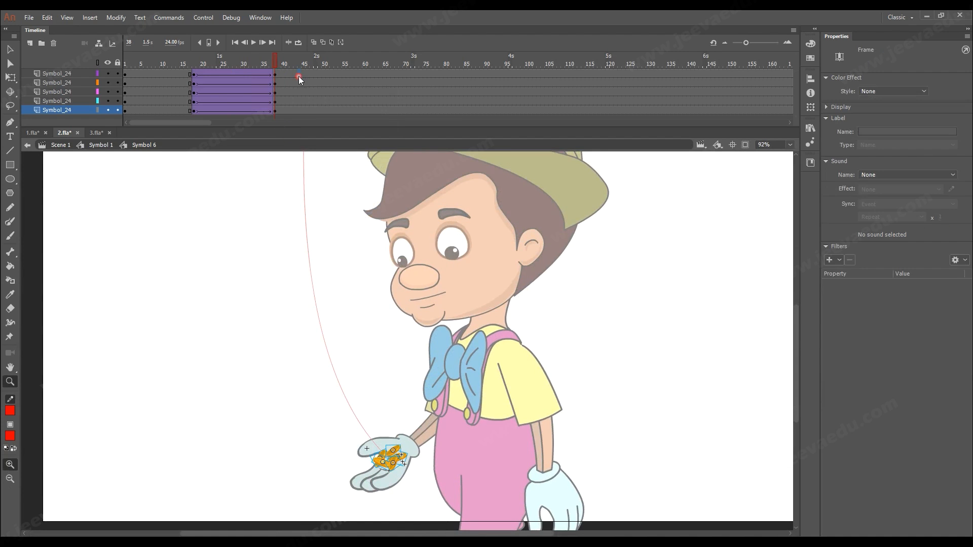
{"action": "left_click_drag", "start_coordinate": [277, 73], "coordinate": [275, 120]}
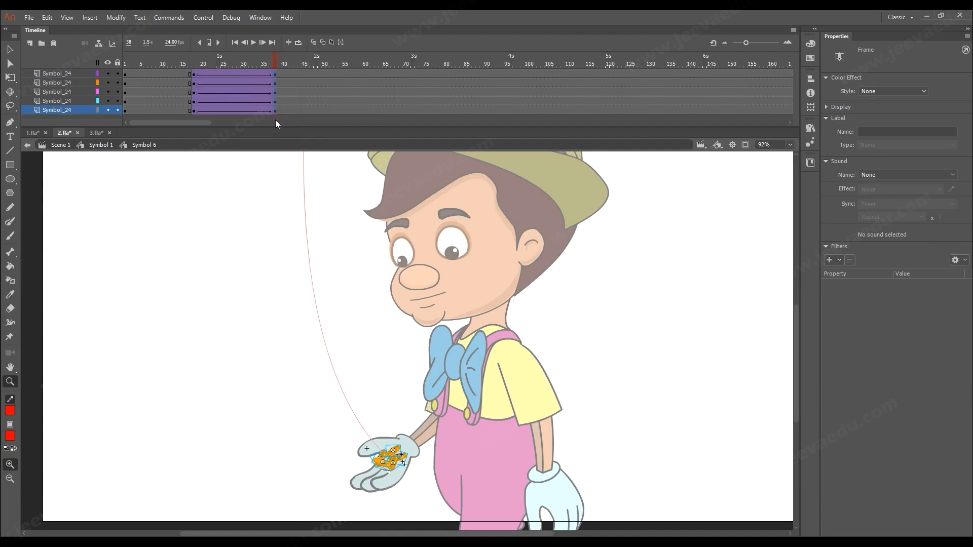
Return to Symbol 1 and play the coin toss from just before frame 15 to review the spinning coins.
{"action": "left_click", "coordinate": [92, 145]}
{"action": "left_click_drag", "start_coordinate": [201, 57], "coordinate": [275, 97]}
{"action": "left_click", "coordinate": [395, 343], "text": "alt"}
{"action": "left_click_drag", "start_coordinate": [389, 310], "coordinate": [389, 365]}
{"action": "left_click_drag", "start_coordinate": [244, 64], "coordinate": [178, 78]}
{"action": "key", "text": "Return"}
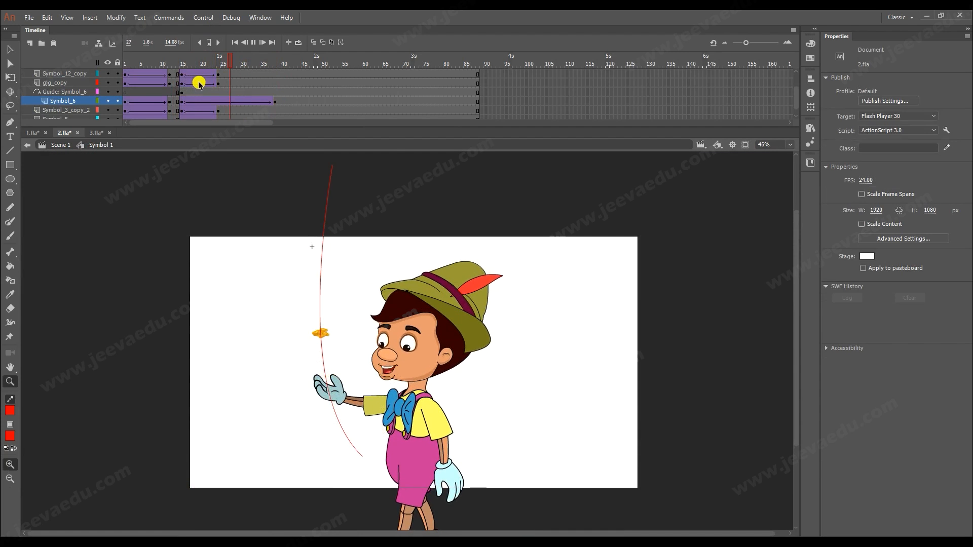
Open the coins symbol at frame 38 and spread the five stacked coins apart on both sides of the guide path.
{"action": "left_click", "coordinate": [275, 103]}
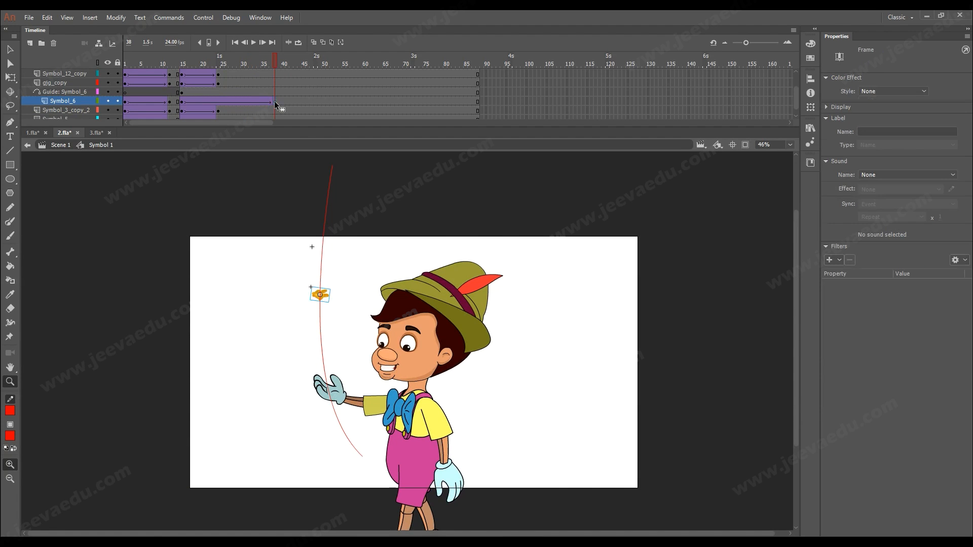
{"action": "left_click", "coordinate": [352, 349]}
{"action": "key", "text": "v"}
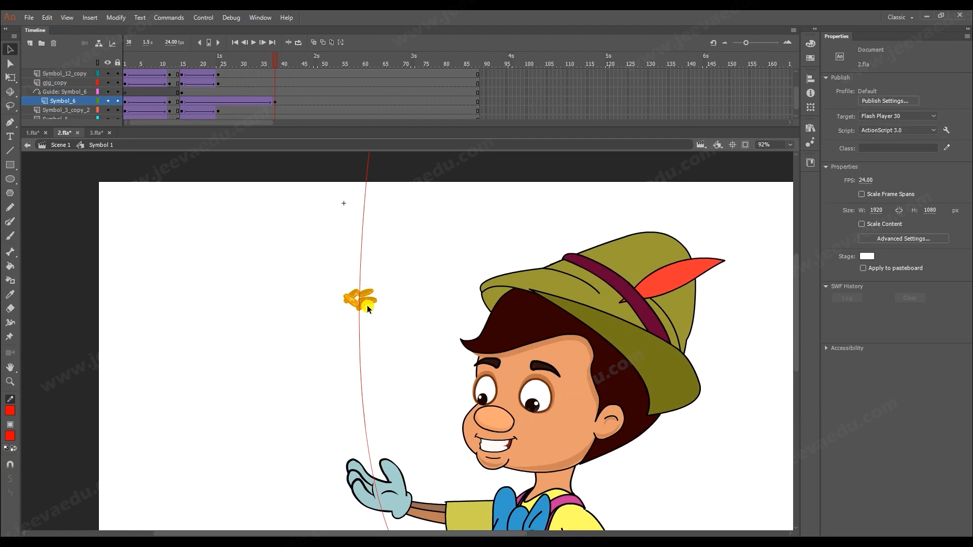
{"action": "double_click", "coordinate": [367, 306]}
{"action": "key", "text": "z"}
{"action": "left_click", "coordinate": [374, 314]}
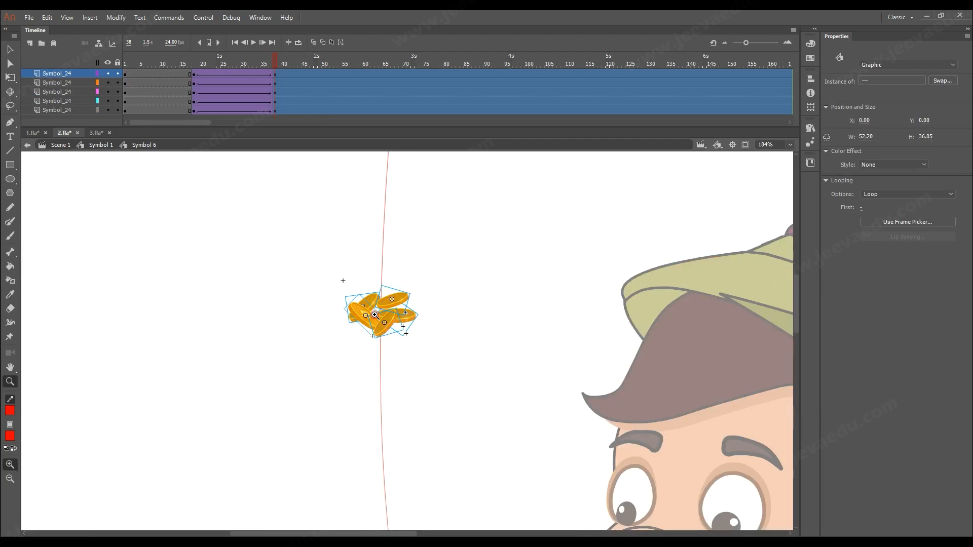
{"action": "left_click", "coordinate": [376, 325]}
{"action": "key", "text": "v"}
{"action": "left_click", "coordinate": [325, 348]}
{"action": "left_click_drag", "start_coordinate": [373, 316], "coordinate": [342, 282]}
{"action": "left_click_drag", "start_coordinate": [435, 284], "coordinate": [457, 259]}
{"action": "left_click_drag", "start_coordinate": [430, 326], "coordinate": [466, 349]}
{"action": "left_click_drag", "start_coordinate": [458, 318], "coordinate": [501, 313]}
{"action": "left_click_drag", "start_coordinate": [327, 343], "coordinate": [327, 362]}
Widen the coin spread at frame 38, moving the lower-left coin farther out, the top coin higher and the lower-right coin down.
{"action": "left_click_drag", "start_coordinate": [338, 292], "coordinate": [371, 299]}
{"action": "left_click_drag", "start_coordinate": [466, 259], "coordinate": [479, 249]}
{"action": "left_click_drag", "start_coordinate": [462, 354], "coordinate": [476, 374]}
{"action": "left_click_drag", "start_coordinate": [370, 297], "coordinate": [359, 295]}
{"action": "left_click_drag", "start_coordinate": [316, 355], "coordinate": [268, 355]}
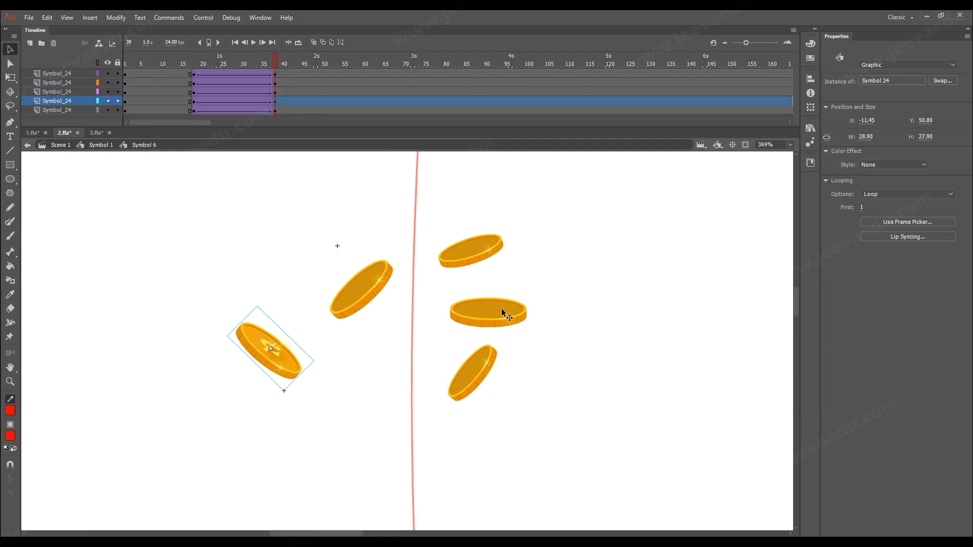
{"action": "left_click_drag", "start_coordinate": [502, 311], "coordinate": [512, 312]}
{"action": "left_click", "coordinate": [380, 283]}
{"action": "left_click_drag", "start_coordinate": [466, 251], "coordinate": [465, 237]}
Preview the coins spreading apart from frame 18 inside their symbol, and return to Symbol 1 to play the full toss.
{"action": "key", "text": "z"}
{"action": "left_click", "coordinate": [454, 315], "text": "alt"}
{"action": "left_click", "coordinate": [431, 366], "text": "alt"}
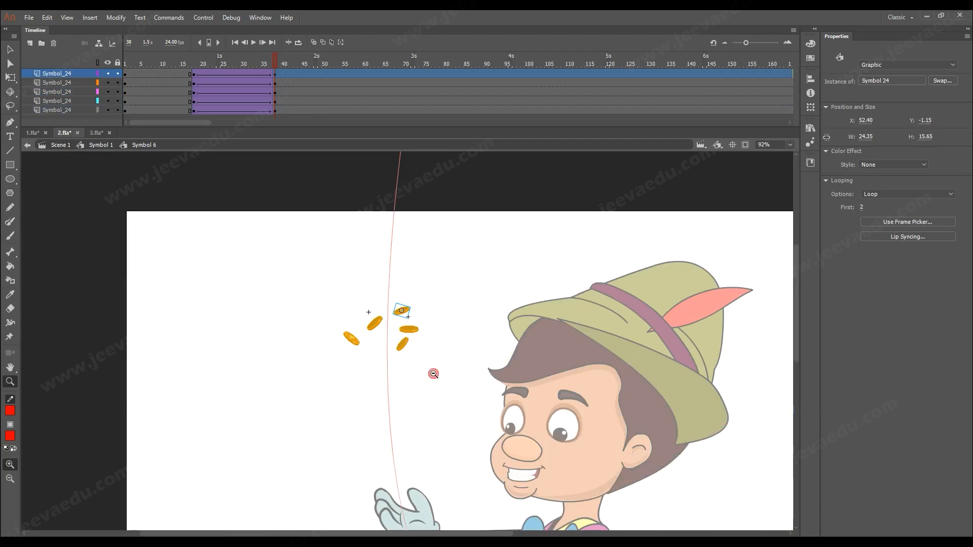
{"action": "left_click_drag", "start_coordinate": [276, 63], "coordinate": [189, 71]}
{"action": "key", "text": "Return"}
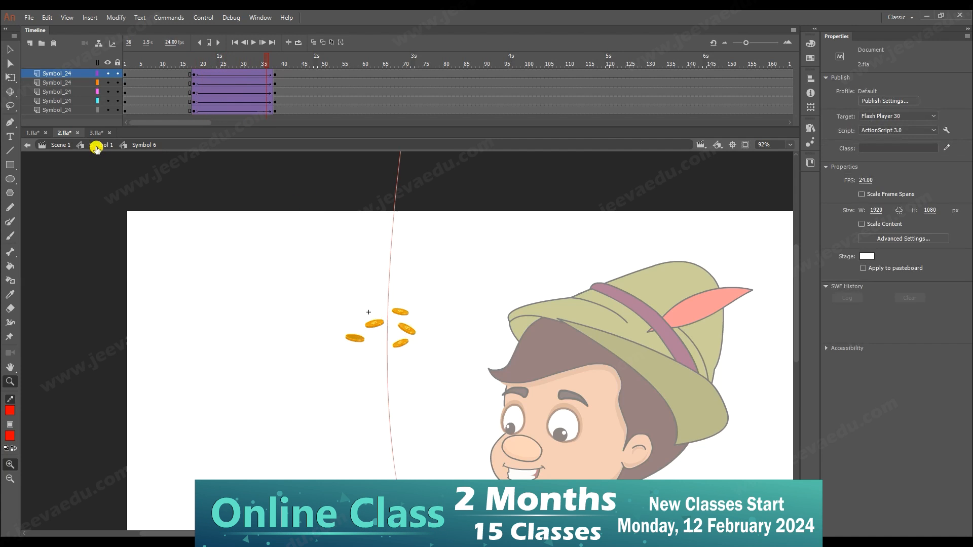
{"action": "left_click", "coordinate": [97, 145]}
{"action": "left_click", "coordinate": [380, 406], "text": "alt"}
{"action": "left_click_drag", "start_coordinate": [276, 64], "coordinate": [275, 98]}
{"action": "key", "text": "Return"}
{"action": "key", "text": "Return"}
{"action": "left_click", "coordinate": [196, 80]}
Reopen the coins symbol at frame 38, move the outer left coin and the right-hand coins closer to the guide path, and return to Symbol 1.
{"action": "left_click", "coordinate": [341, 321]}
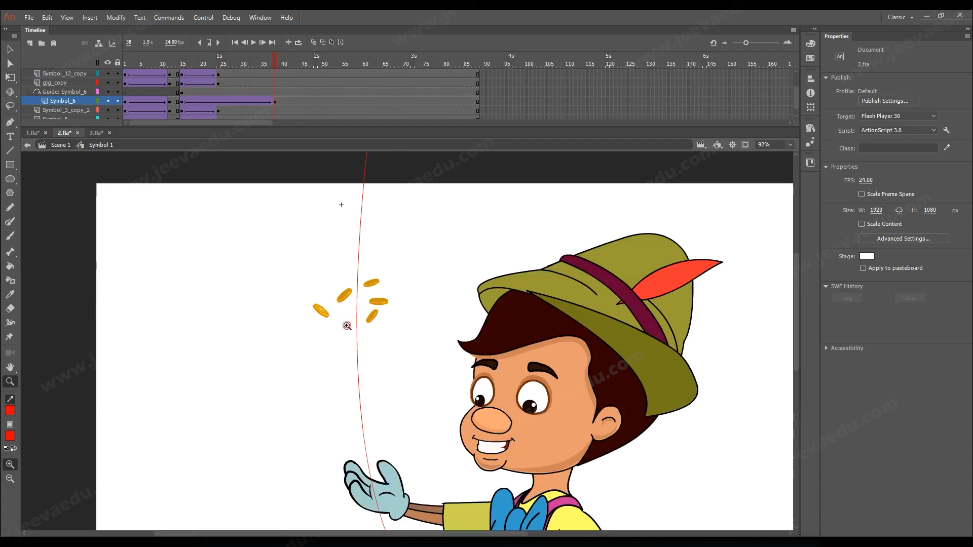
{"action": "left_click", "coordinate": [332, 263]}
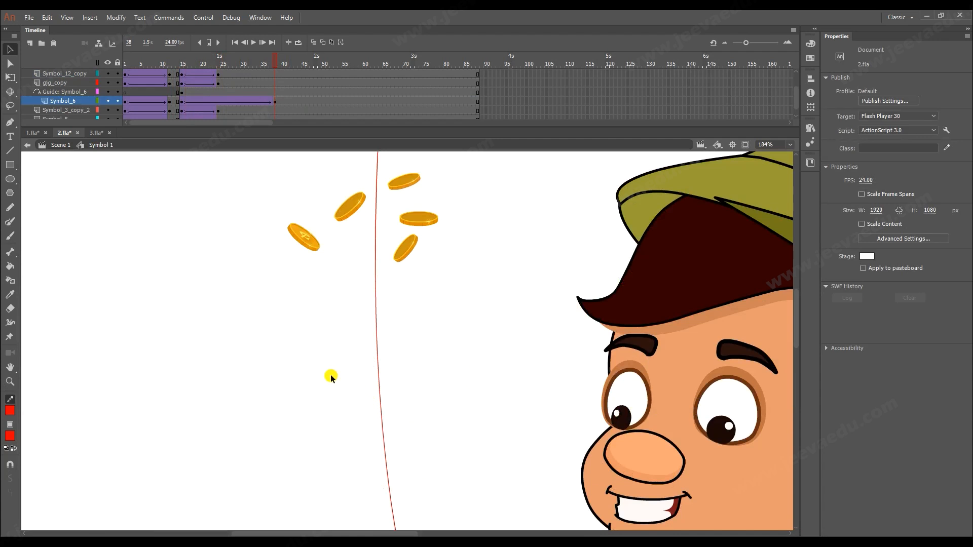
{"action": "double_click", "coordinate": [309, 252]}
{"action": "left_click_drag", "start_coordinate": [310, 252], "coordinate": [334, 250]}
{"action": "left_click_drag", "start_coordinate": [403, 252], "coordinate": [395, 252]}
{"action": "left_click_drag", "start_coordinate": [404, 220], "coordinate": [392, 193]}
{"action": "left_click", "coordinate": [106, 145]}
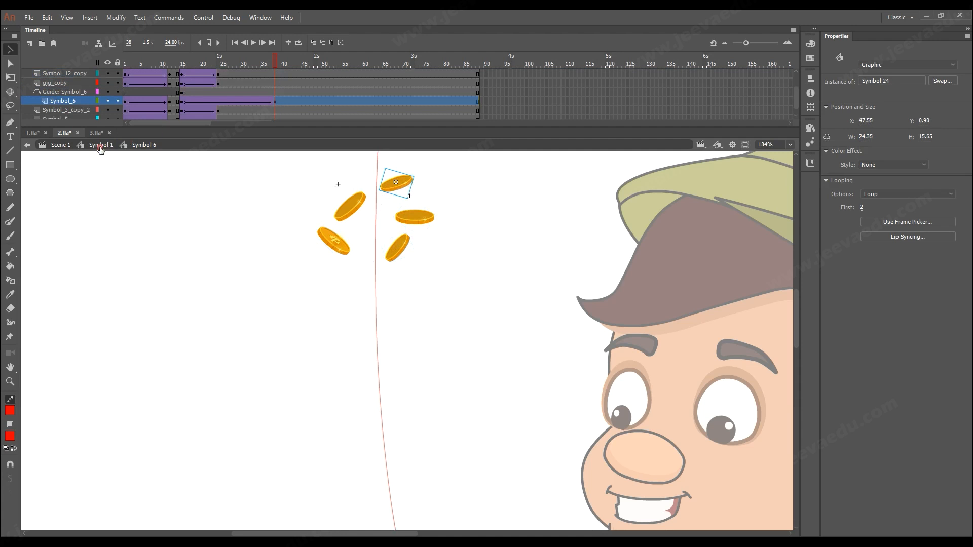
Play the coin toss in Symbol 1 from frame 15 and examine the coins' spread around frame 38.
{"action": "key", "text": "z"}
{"action": "left_click", "coordinate": [347, 298], "text": "alt"}
{"action": "left_click", "coordinate": [347, 298], "text": "alt"}
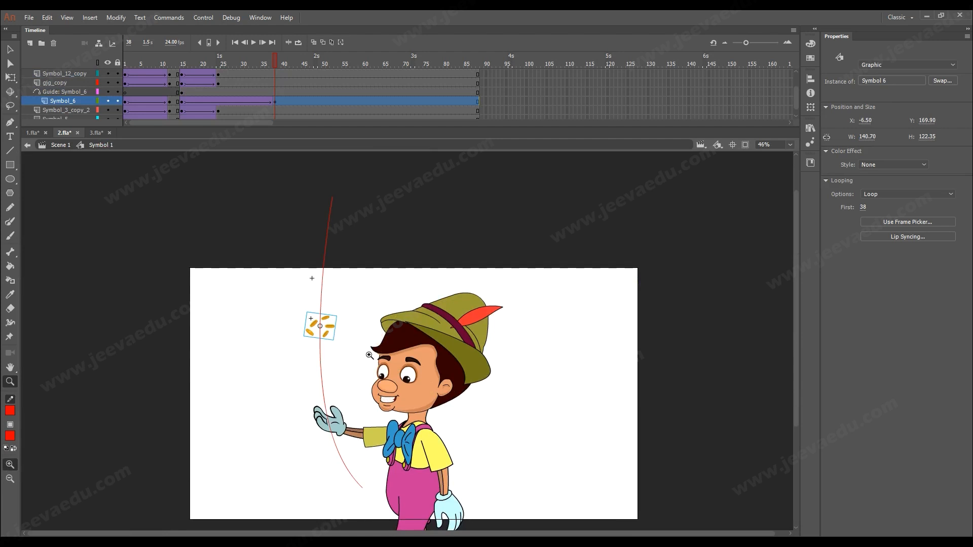
{"action": "left_click", "coordinate": [356, 366]}
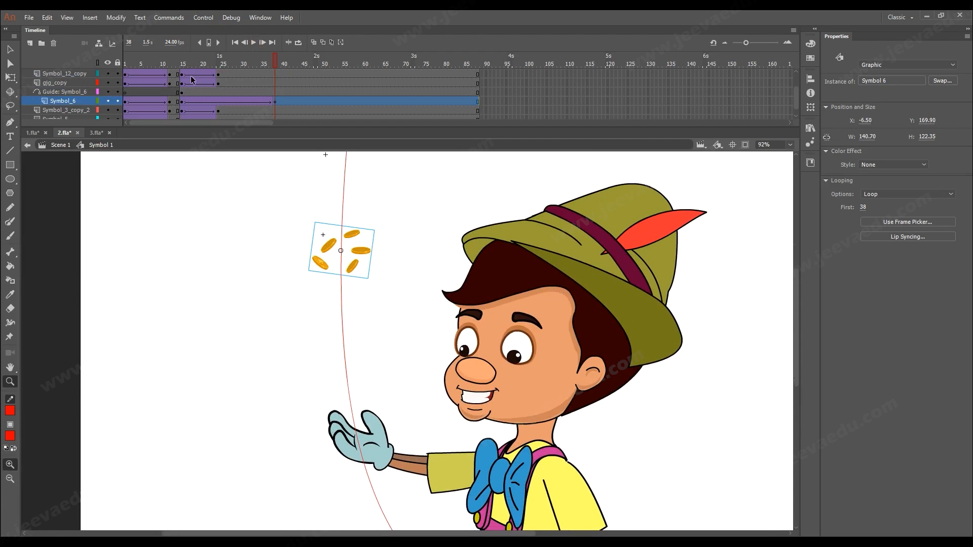
{"action": "left_click", "coordinate": [184, 74]}
{"action": "key", "text": "Return"}
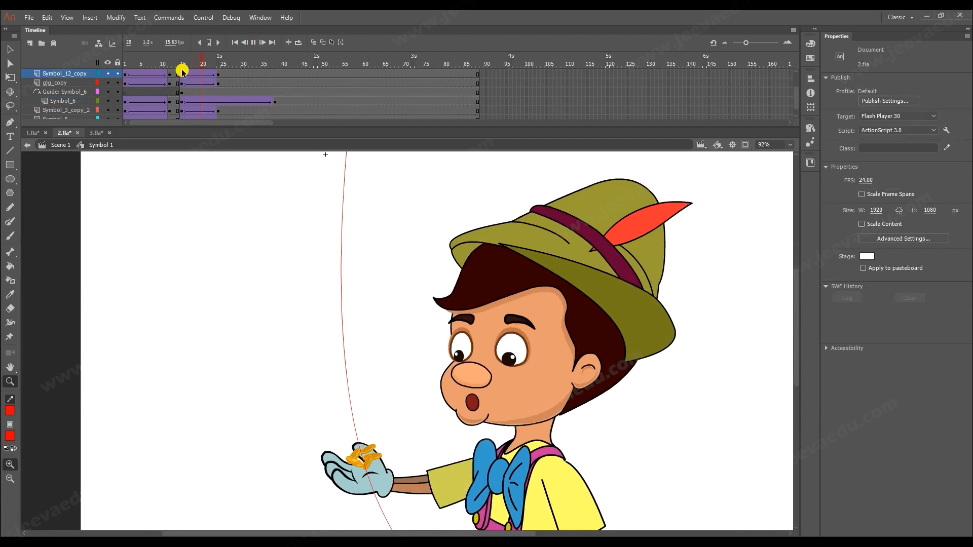
{"action": "left_click", "coordinate": [277, 99]}
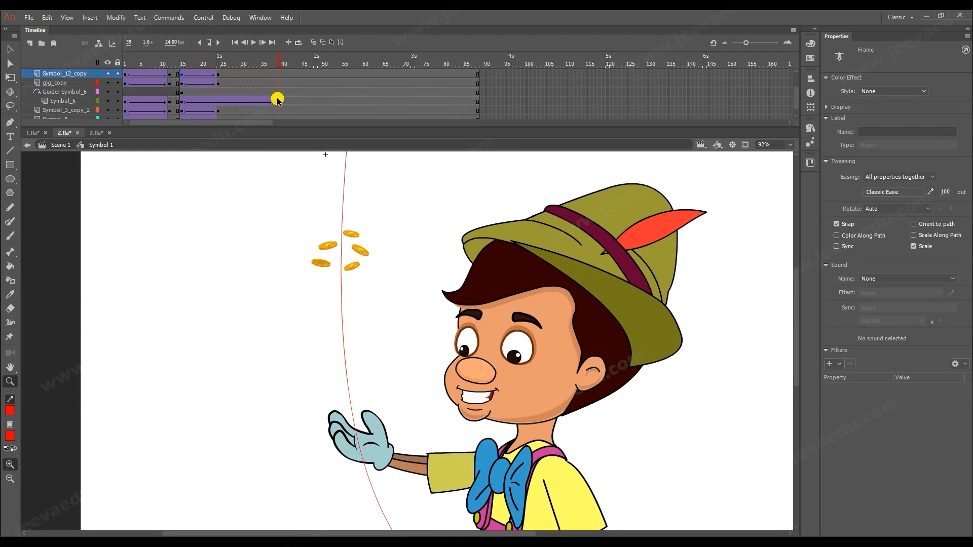
{"action": "left_click", "coordinate": [273, 101]}
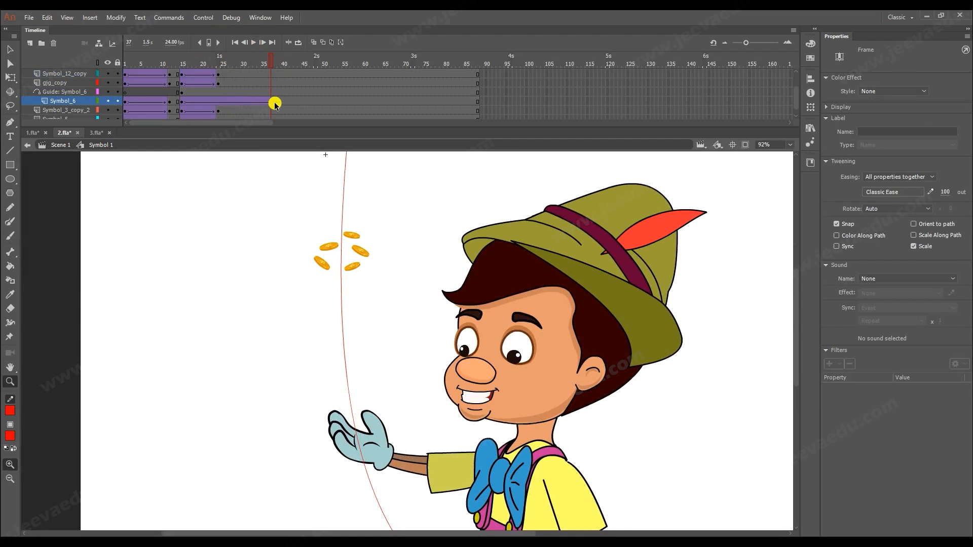
{"action": "left_click", "coordinate": [275, 104]}
{"action": "key", "text": "F6"}
{"action": "left_click", "coordinate": [369, 380], "text": "alt"}
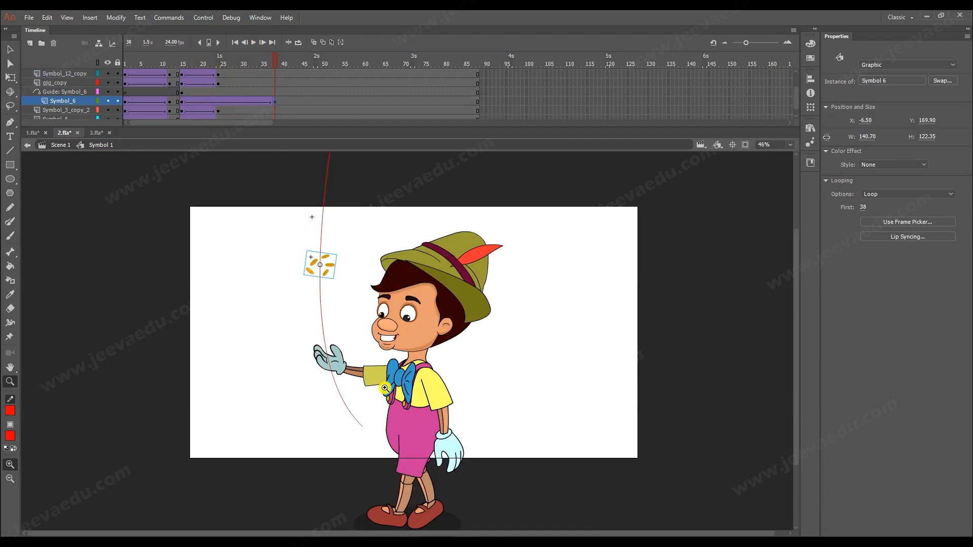
Scrub between frames 24 and 38 in Symbol 1 to compare the head's pose with the rising coins.
{"action": "key", "text": "v"}
{"action": "left_click", "coordinate": [427, 354]}
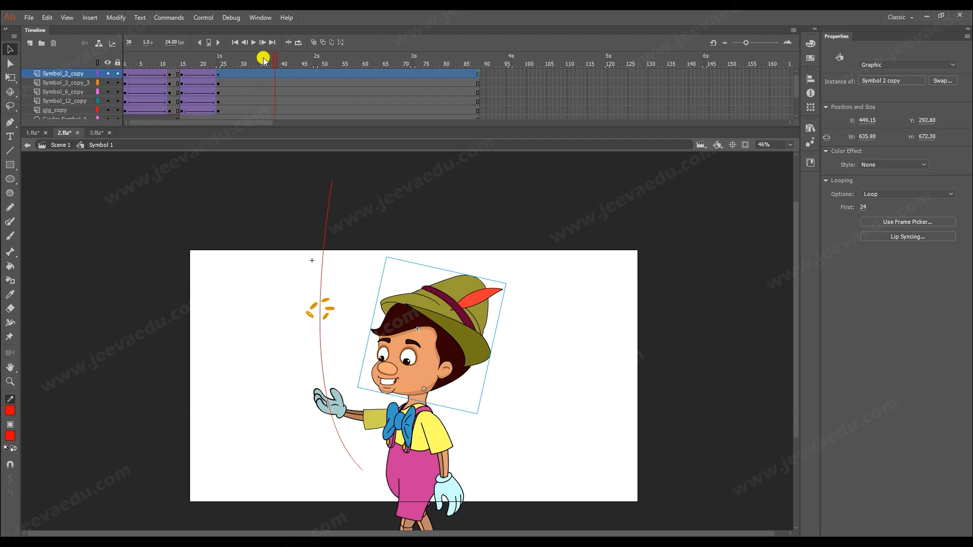
{"action": "left_click", "coordinate": [198, 83]}
{"action": "mouse_move", "coordinate": [199, 83]}
{"action": "left_mouse_down"}
{"action": "mouse_move", "coordinate": [231, 83]}
{"action": "mouse_move", "coordinate": [218, 84]}
{"action": "left_mouse_up"}
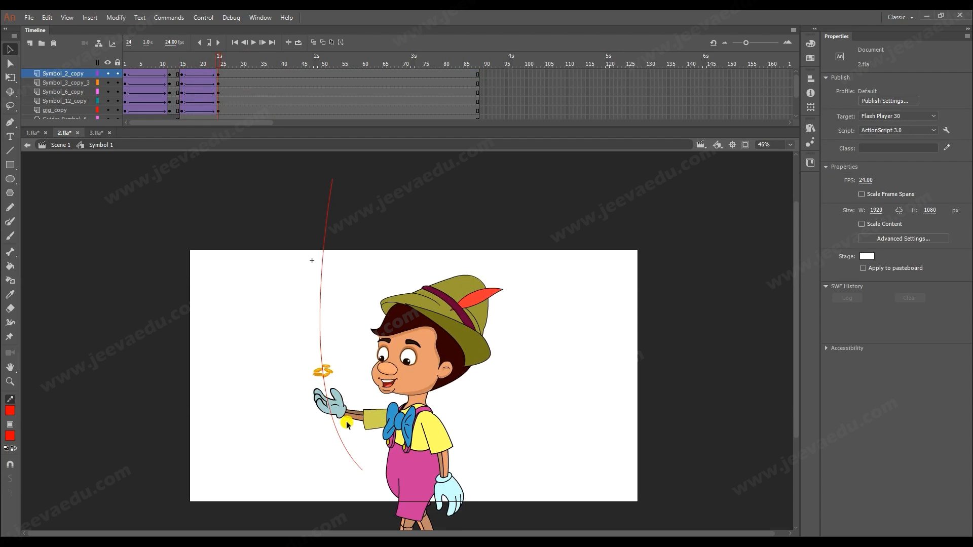
{"action": "mouse_move", "coordinate": [233, 89]}
{"action": "left_mouse_down"}
{"action": "mouse_move", "coordinate": [194, 76]}
{"action": "mouse_move", "coordinate": [217, 86]}
{"action": "left_mouse_up"}
{"action": "left_click", "coordinate": [432, 383]}
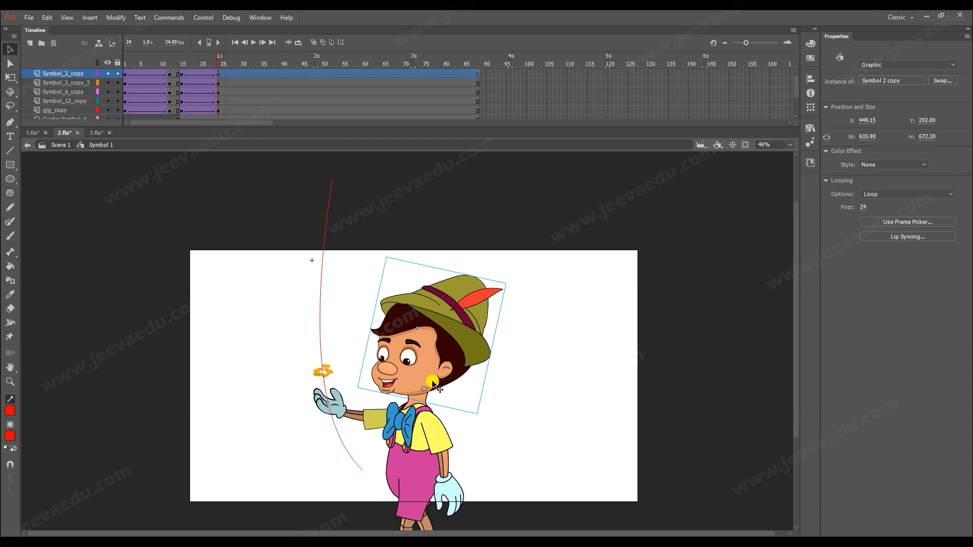
{"action": "left_click", "coordinate": [224, 75]}
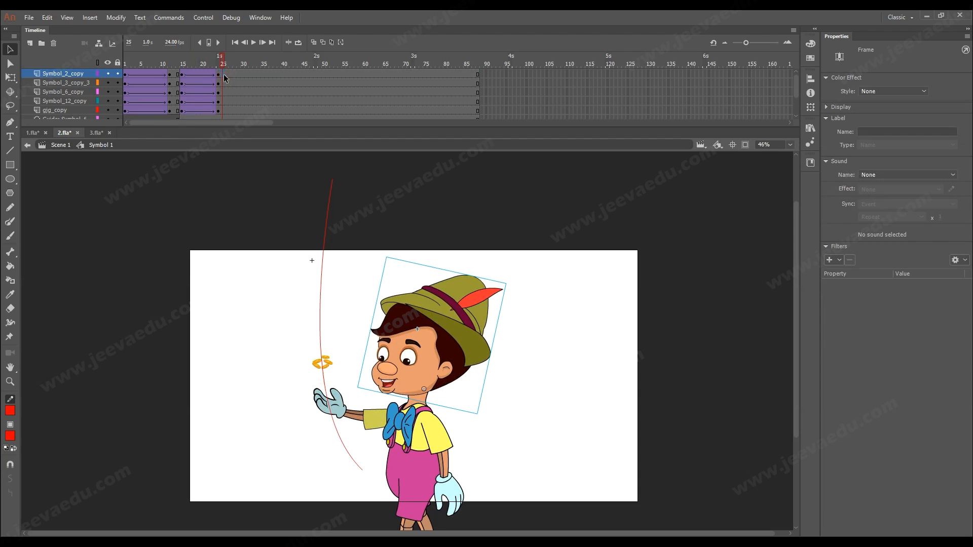
{"action": "left_click_drag", "start_coordinate": [219, 68], "coordinate": [253, 89]}
{"action": "left_click", "coordinate": [254, 89]}
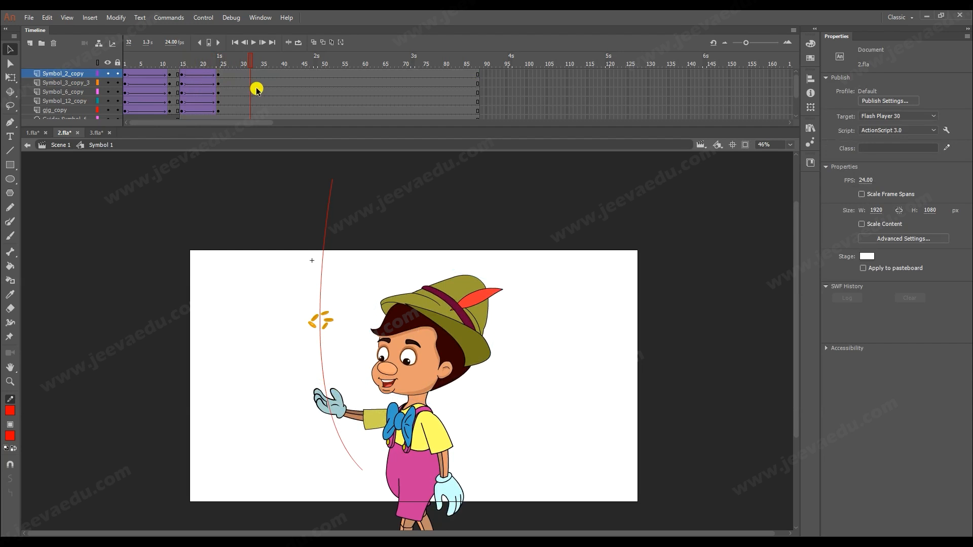
{"action": "scroll", "coordinate": [256, 91], "scroll_direction": "down", "scroll_amount": 2}
{"action": "left_click_drag", "start_coordinate": [253, 66], "coordinate": [274, 76]}
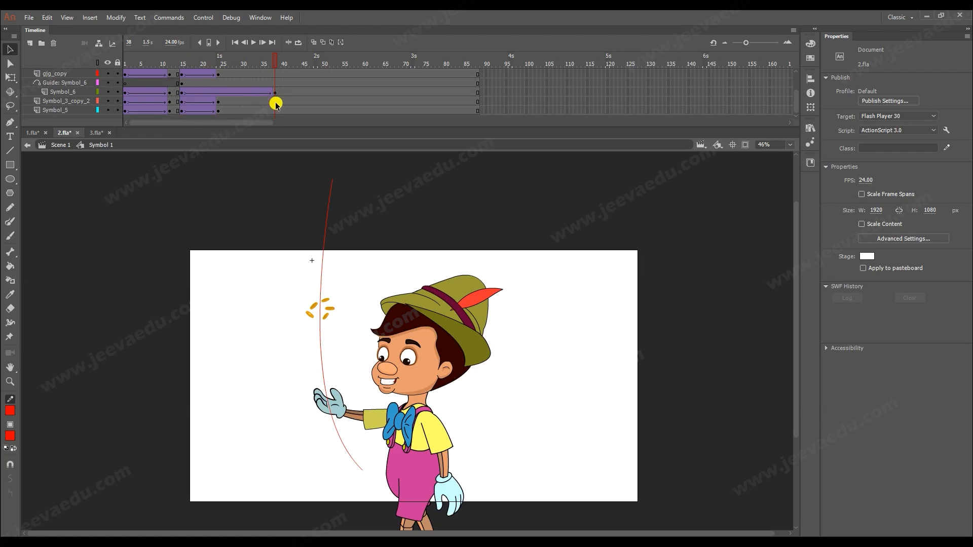
{"action": "left_click_drag", "start_coordinate": [270, 74], "coordinate": [260, 95]}
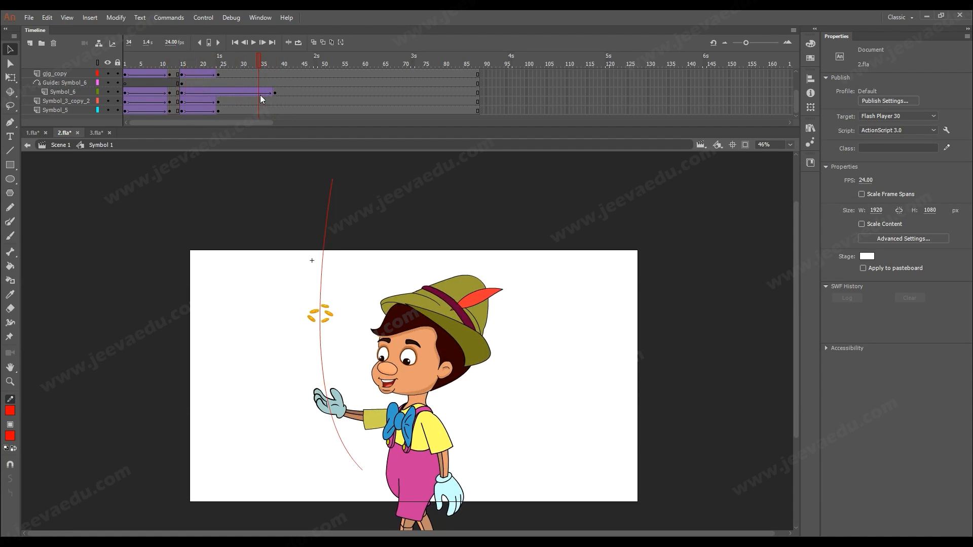
Open the head symbol and insert keyframes at frame 35 on all five layers.
{"action": "left_click", "coordinate": [226, 103]}
{"action": "double_click", "coordinate": [422, 358]}
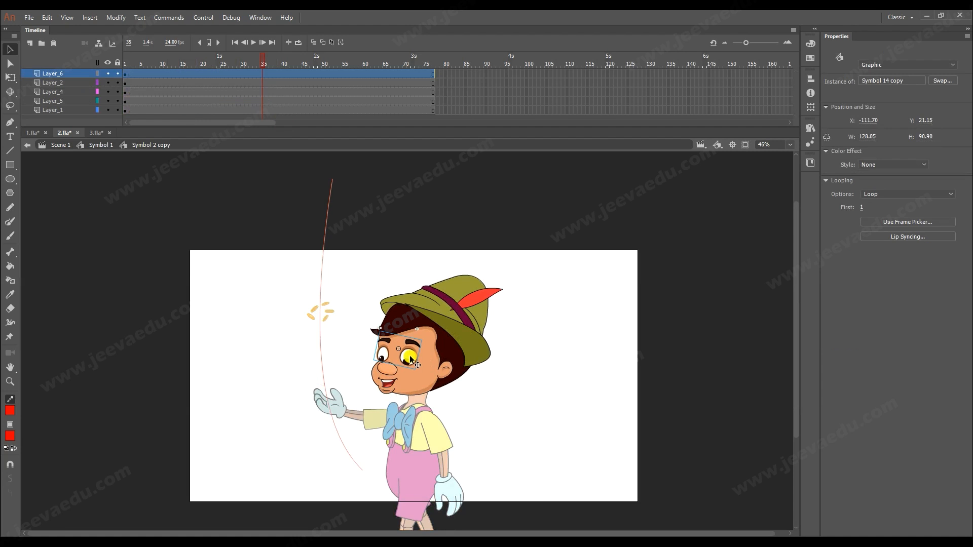
{"action": "left_click", "coordinate": [389, 370], "text": "shift"}
{"action": "left_click", "coordinate": [394, 388], "text": "shift"}
{"action": "left_click_drag", "start_coordinate": [389, 369], "coordinate": [368, 310]}
{"action": "left_click", "coordinate": [262, 75]}
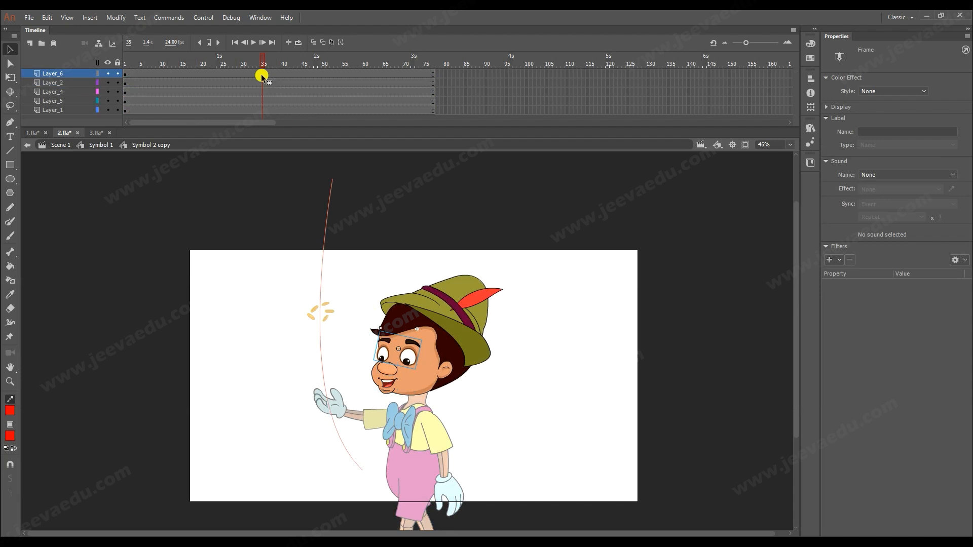
{"action": "left_click_drag", "start_coordinate": [263, 79], "coordinate": [264, 109]}
{"action": "key", "text": "F6"}
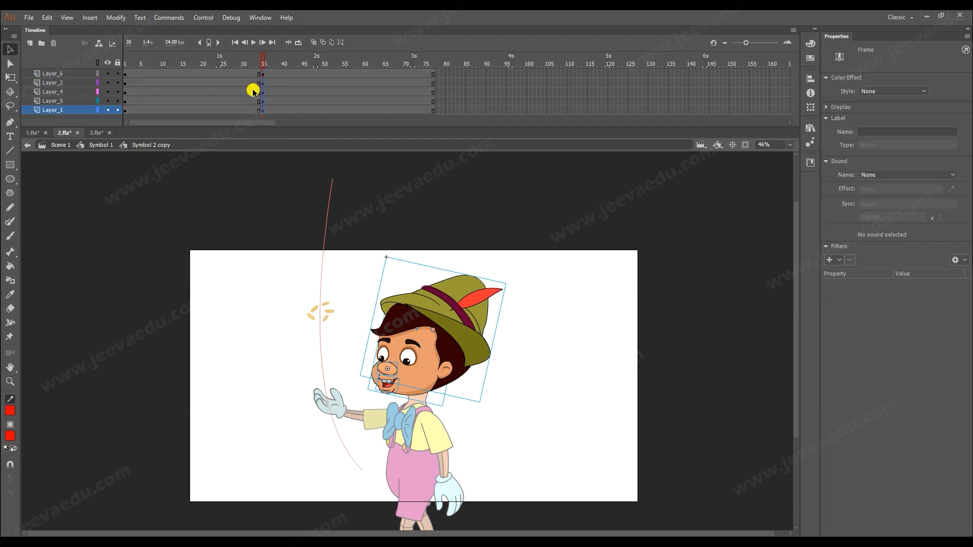
Insert keyframes at frame 15 on all five head layers and create classic tweens from there to frame 35.
{"action": "left_click", "coordinate": [184, 75]}
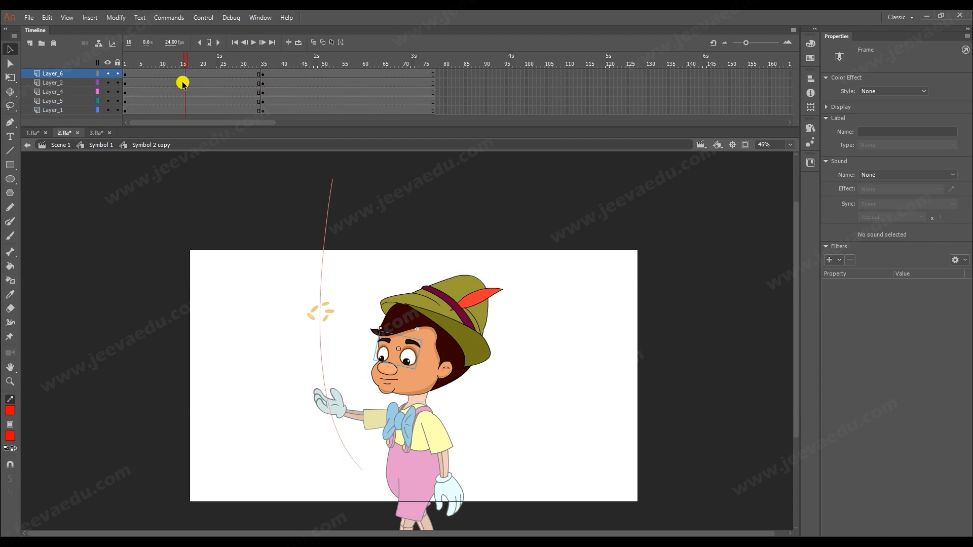
{"action": "left_click", "coordinate": [182, 75]}
{"action": "left_click", "coordinate": [187, 73]}
{"action": "left_click", "coordinate": [198, 76]}
{"action": "left_click", "coordinate": [185, 73]}
{"action": "mouse_move", "coordinate": [185, 110]}
{"action": "left_mouse_down"}
{"action": "mouse_move", "coordinate": [187, 74]}
{"action": "mouse_move", "coordinate": [184, 121]}
{"action": "left_mouse_up"}
{"action": "key", "text": "F6"}
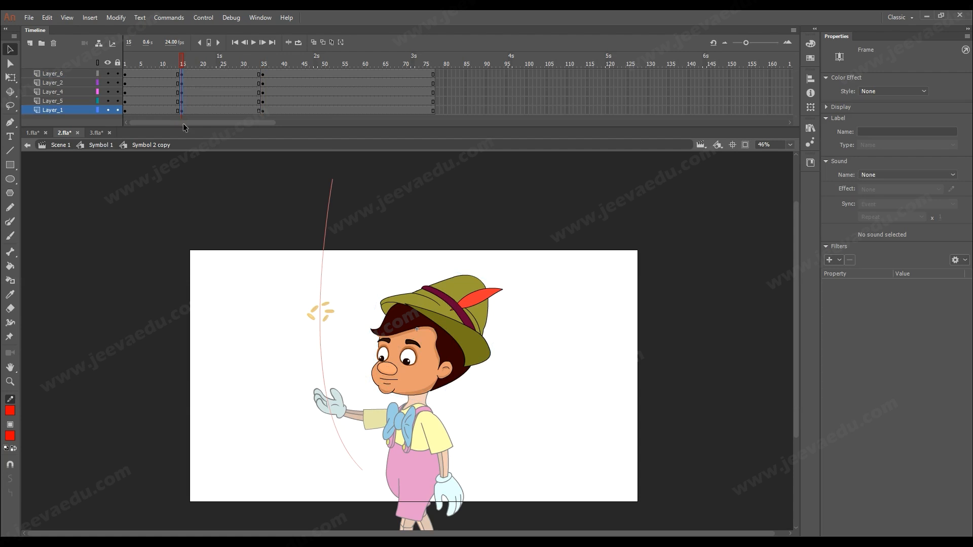
{"action": "right_click", "coordinate": [181, 90]}
{"action": "left_click", "coordinate": [205, 120]}
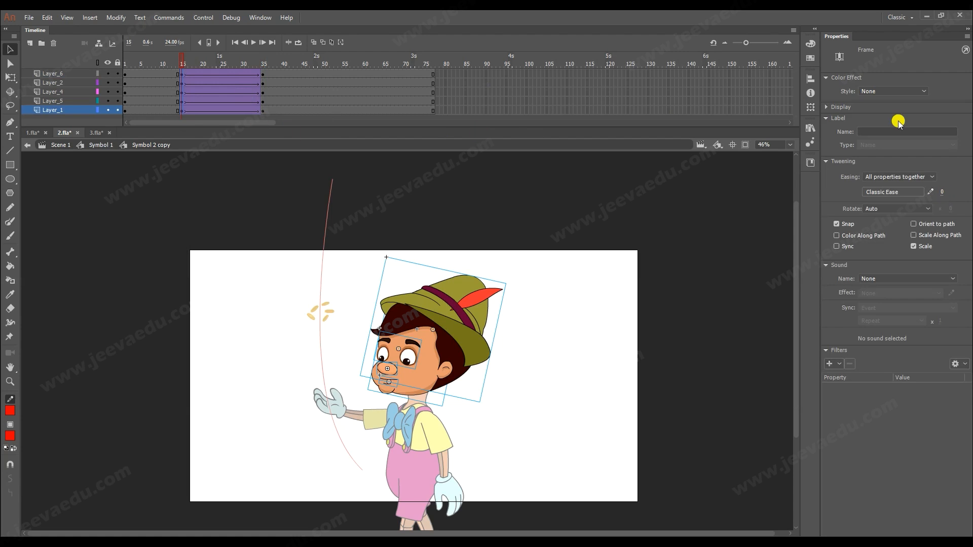
At frame 35, nudge the eyes, nose and mouth together upward and slightly to the right on the face.
{"action": "left_click_drag", "start_coordinate": [192, 67], "coordinate": [263, 82]}
{"action": "key", "text": "ctrl+space"}
{"action": "left_click", "coordinate": [421, 393], "text": "ctrl"}
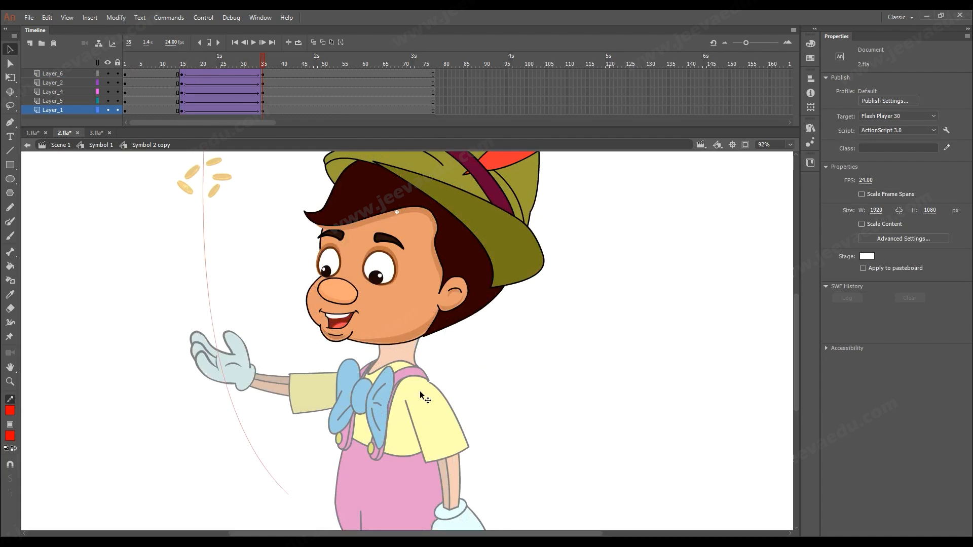
{"action": "left_click", "coordinate": [373, 270]}
{"action": "left_click", "coordinate": [340, 291], "text": "shift"}
{"action": "left_click", "coordinate": [341, 315], "text": "shift"}
{"action": "key", "text": "Up"}
{"action": "key", "text": "Up"}
{"action": "key", "text": "Up"}
{"action": "key", "text": "Up"}
{"action": "key", "text": "Up"}
{"action": "key", "text": "Right"}
{"action": "key", "text": "Right"}
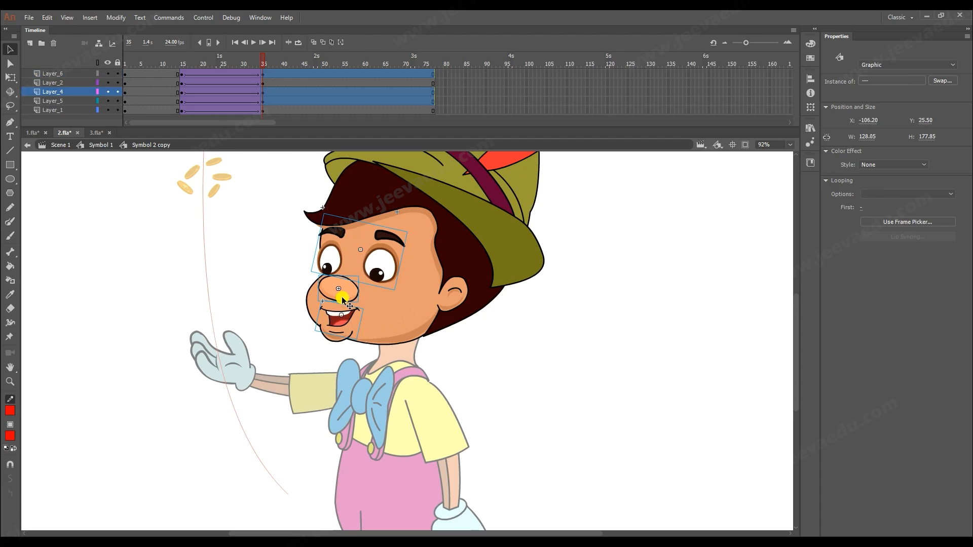
{"action": "left_click", "coordinate": [452, 304]}
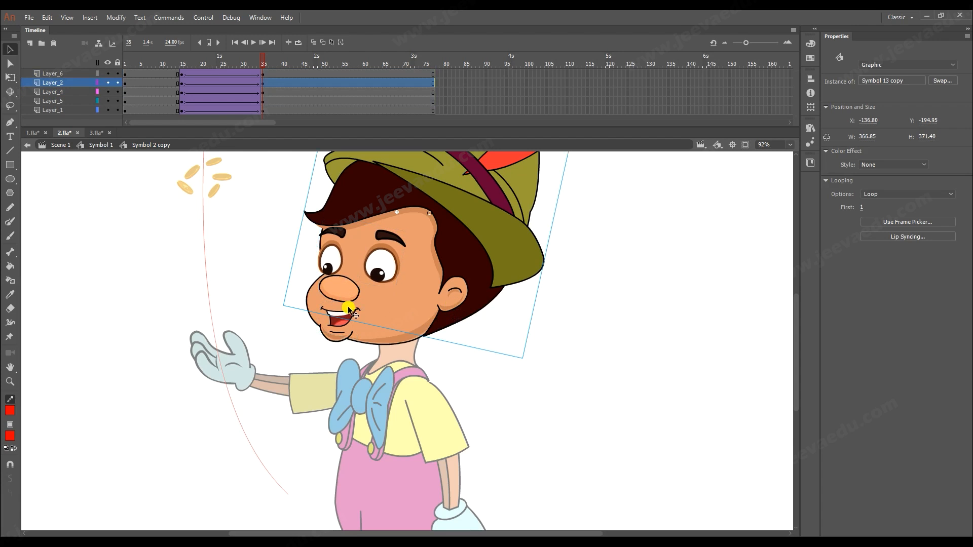
Open the eyes symbol and insert keyframes at frames 35 and 15 on the eyebrow layers, and at frame 15 on the pupil layers.
{"action": "left_click", "coordinate": [393, 270]}
{"action": "double_click", "coordinate": [391, 273]}
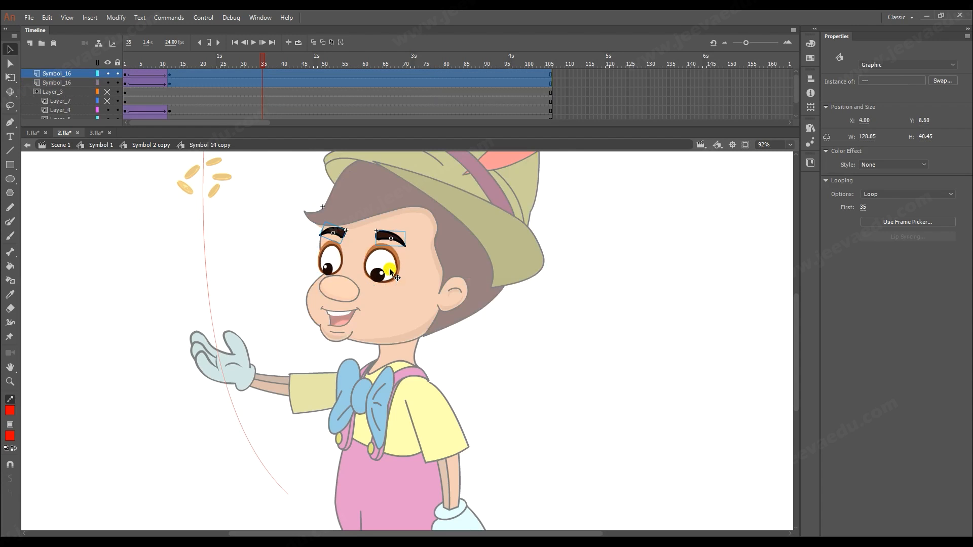
{"action": "left_click", "coordinate": [262, 74]}
{"action": "key", "text": "F6"}
{"action": "left_click", "coordinate": [262, 84]}
{"action": "key", "text": "F6"}
{"action": "left_click", "coordinate": [183, 81]}
{"action": "left_click_drag", "start_coordinate": [181, 74], "coordinate": [182, 108]}
{"action": "key", "text": "F6"}
{"action": "key", "text": "F6"}
Insert keyframes at frame 35 on both pupil layers and create classic tweens between frames 15 and 35.
{"action": "left_click", "coordinate": [260, 108]}
{"action": "left_click", "coordinate": [271, 101]}
{"action": "left_click", "coordinate": [262, 101]}
{"action": "left_click_drag", "start_coordinate": [262, 110], "coordinate": [223, 93]}
{"action": "key", "text": "F6"}
{"action": "scroll", "coordinate": [237, 107], "scroll_direction": "up", "scroll_amount": 1}
{"action": "scroll", "coordinate": [238, 106], "scroll_direction": "down", "scroll_amount": 2}
{"action": "right_click", "coordinate": [226, 97]}
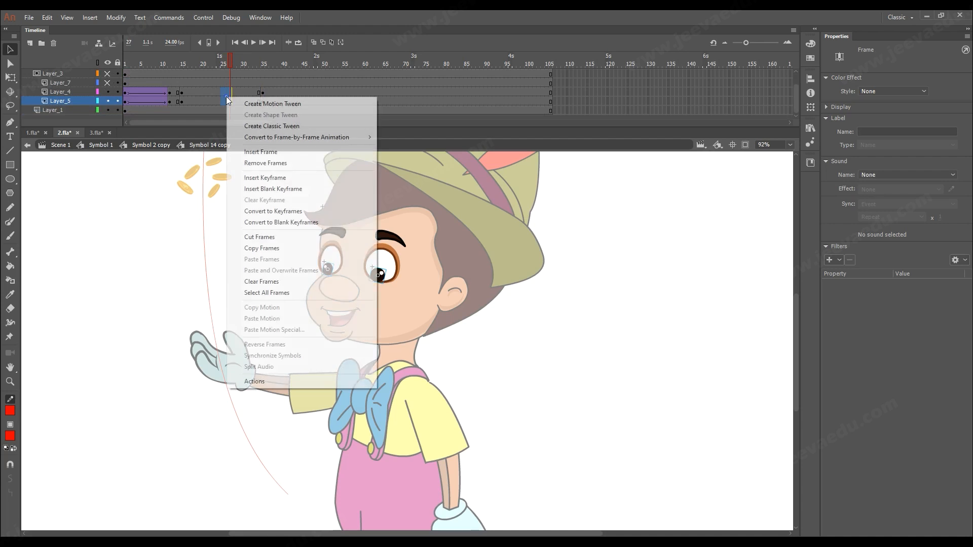
{"action": "left_click", "coordinate": [269, 126]}
Move both pupils up inside the eyes at frame 35 so they look toward the coins.
{"action": "left_click", "coordinate": [263, 101]}
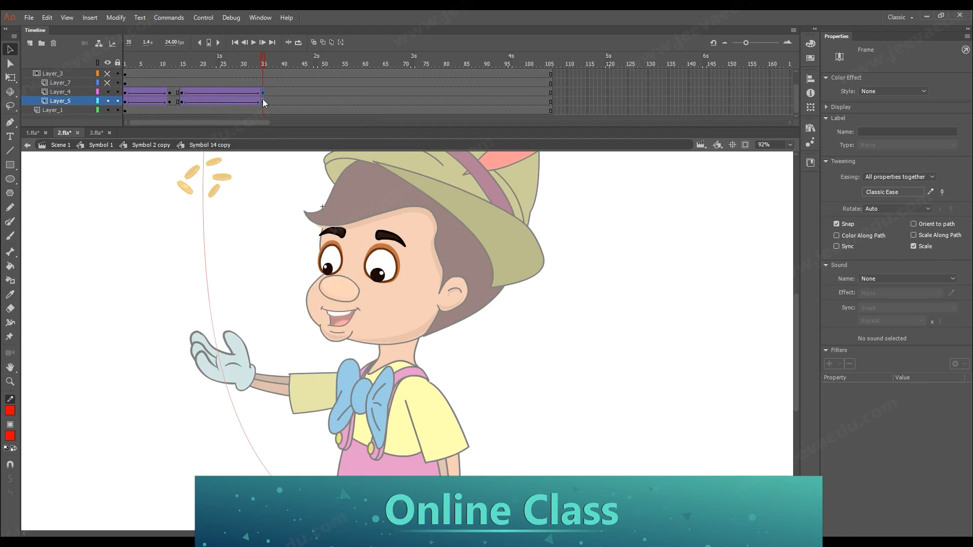
{"action": "left_click", "coordinate": [363, 276]}
{"action": "key", "text": "ctrl+="}
{"action": "left_click_drag", "start_coordinate": [435, 347], "coordinate": [436, 315]}
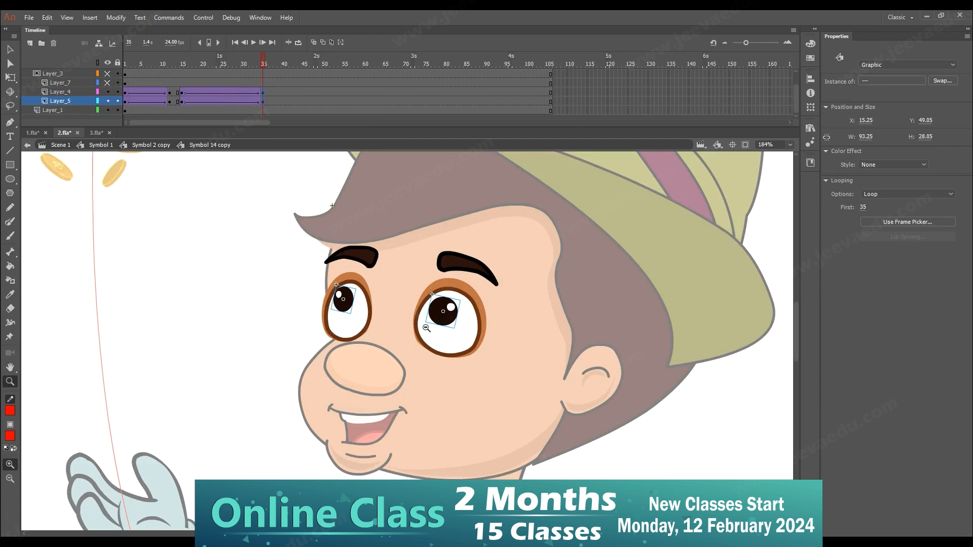
{"action": "left_click", "coordinate": [416, 379], "text": "ctrl+shift"}
Raise and rotate both eyebrows at frame 35 to give the face a surprised look.
{"action": "left_click", "coordinate": [381, 319], "text": "ctrl"}
{"action": "left_click", "coordinate": [381, 318]}
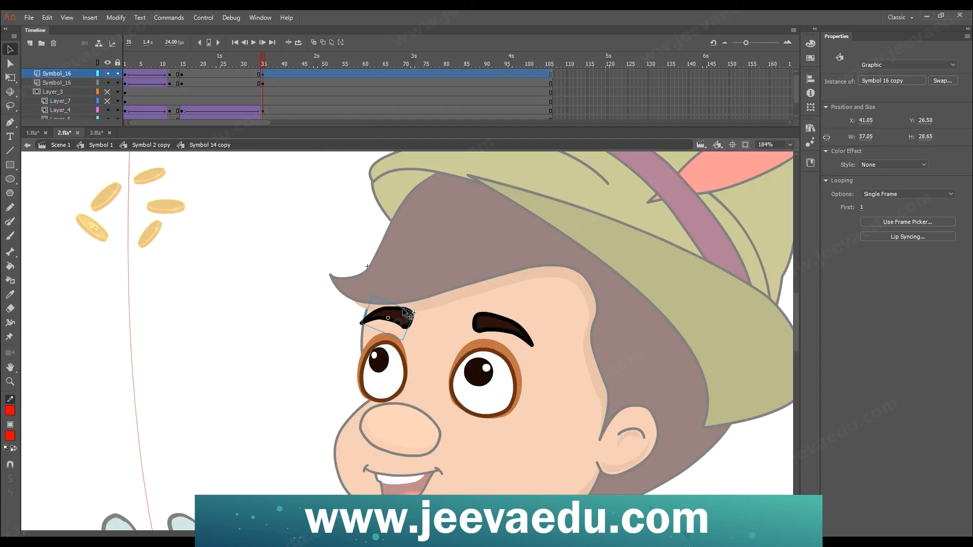
{"action": "key", "text": "q"}
{"action": "left_click_drag", "start_coordinate": [420, 305], "coordinate": [488, 306]}
{"action": "left_click", "coordinate": [477, 326]}
{"action": "left_click", "coordinate": [402, 318]}
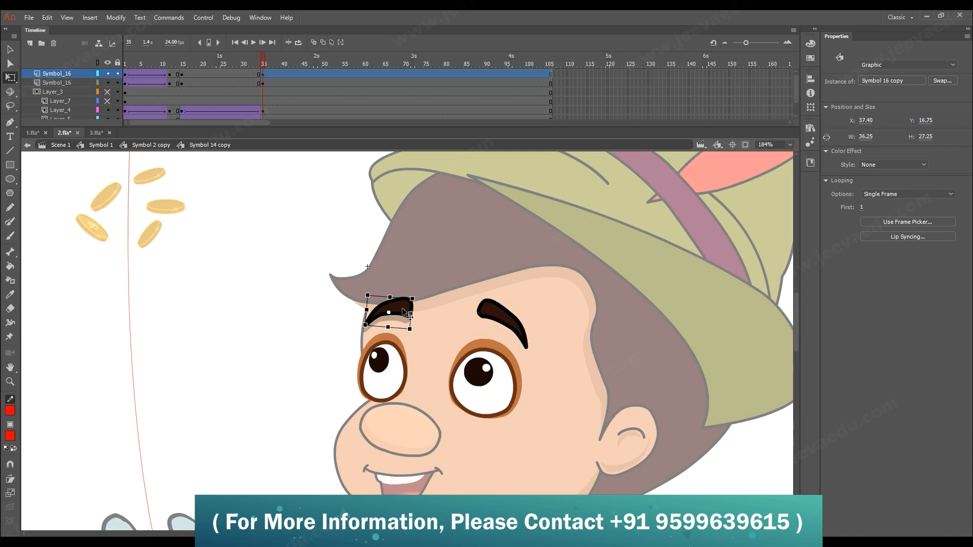
Return to the head symbol and shift the eyes, nose and mouth slightly down at frame 35.
{"action": "double_click", "coordinate": [420, 385]}
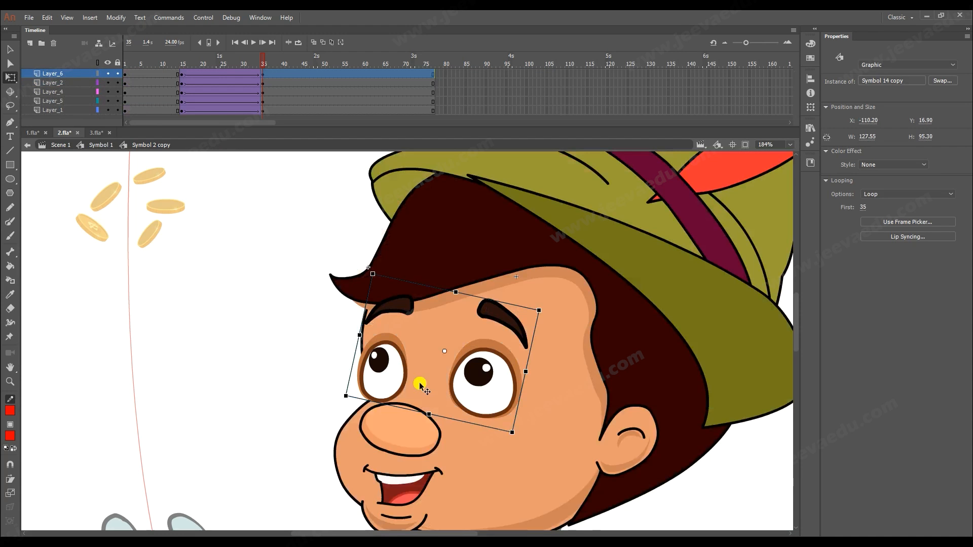
{"action": "left_click", "coordinate": [390, 434], "text": "shift"}
{"action": "left_click", "coordinate": [405, 502], "text": "shift"}
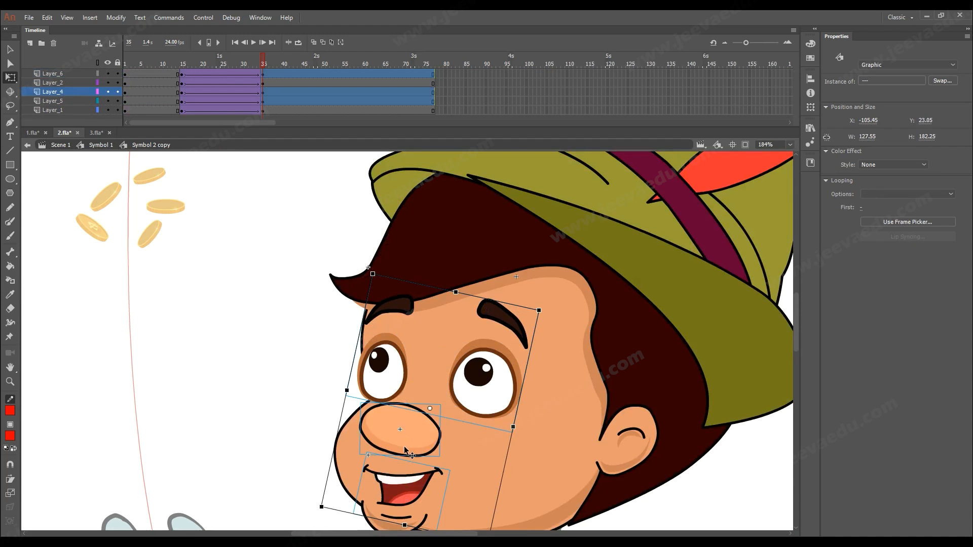
{"action": "left_click_drag", "start_coordinate": [404, 446], "coordinate": [403, 452]}
{"action": "left_click_drag", "start_coordinate": [267, 61], "coordinate": [269, 83]}
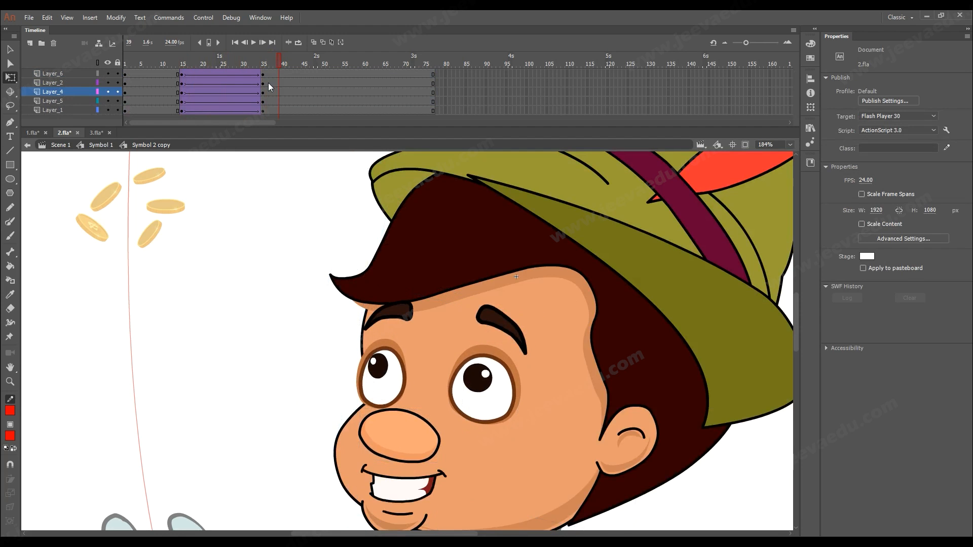
Reopen the eyes symbol and create classic tweens between frames 15 and 35 on both eyebrow layers.
{"action": "double_click", "coordinate": [390, 301]}
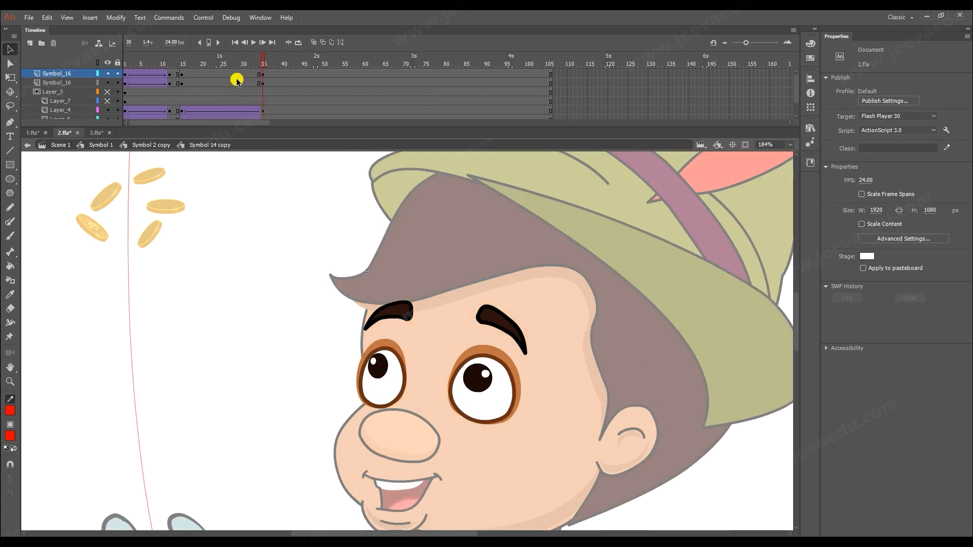
{"action": "right_click", "coordinate": [242, 81]}
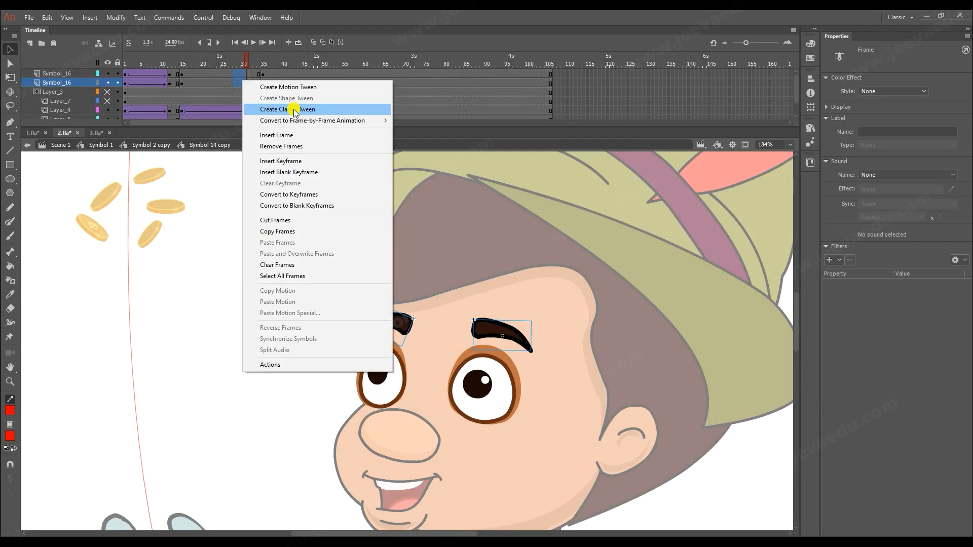
{"action": "left_click", "coordinate": [294, 108]}
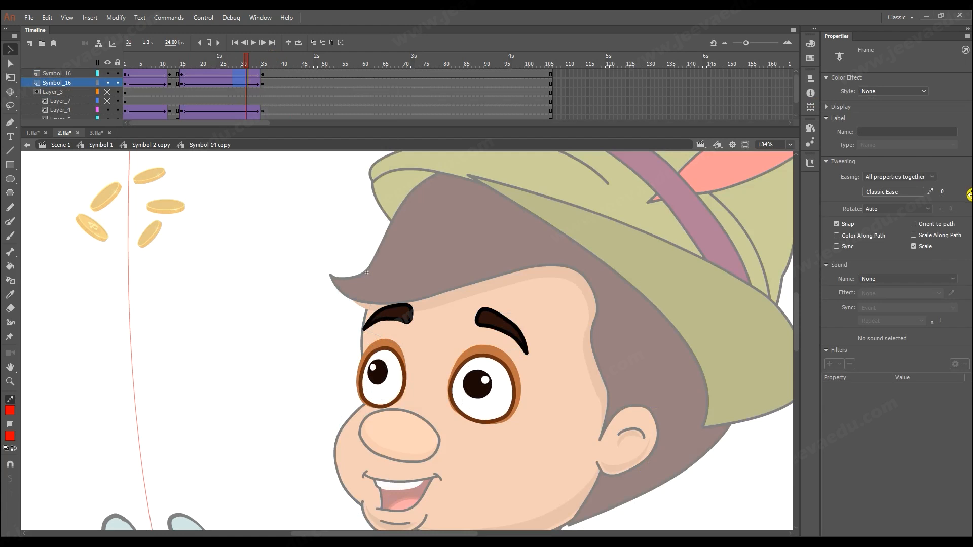
Increase the ease value on the eyebrow and pupil tweens between frames 15 and 35.
{"action": "left_click", "coordinate": [251, 82]}
{"action": "mouse_move", "coordinate": [221, 112]}
{"action": "left_mouse_down"}
{"action": "mouse_move", "coordinate": [228, 132]}
{"action": "mouse_move", "coordinate": [229, 102]}
{"action": "left_mouse_up"}
{"action": "left_click_drag", "start_coordinate": [942, 192], "coordinate": [970, 197]}
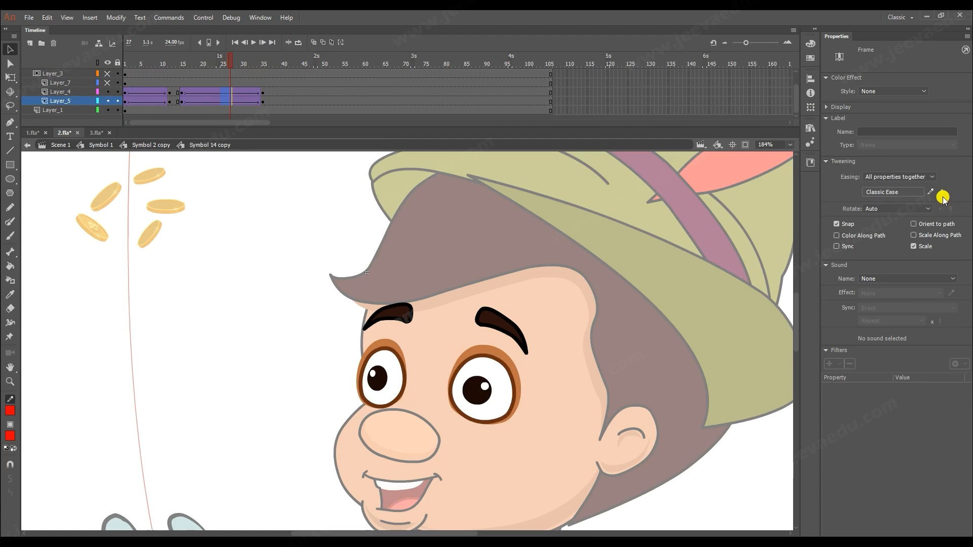
Return to Symbol 1 and play back the coin toss to check the head and eye motion against the coins.
{"action": "left_click", "coordinate": [193, 126]}
{"action": "left_click", "coordinate": [127, 146]}
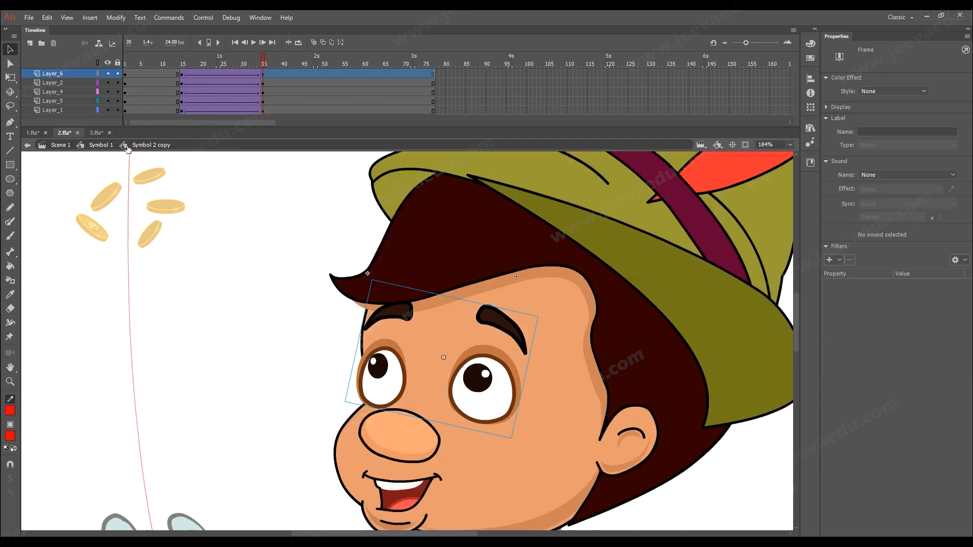
{"action": "left_click", "coordinate": [99, 147]}
{"action": "key", "text": "z"}
{"action": "left_click", "coordinate": [452, 455], "text": "alt"}
{"action": "left_click", "coordinate": [420, 375], "text": "alt"}
{"action": "left_click", "coordinate": [251, 57]}
{"action": "left_click_drag", "start_coordinate": [205, 76], "coordinate": [155, 94]}
{"action": "key", "text": "Return"}
{"action": "left_click", "coordinate": [242, 76]}
{"action": "left_click_drag", "start_coordinate": [236, 63], "coordinate": [163, 61]}
{"action": "key", "text": "Return"}
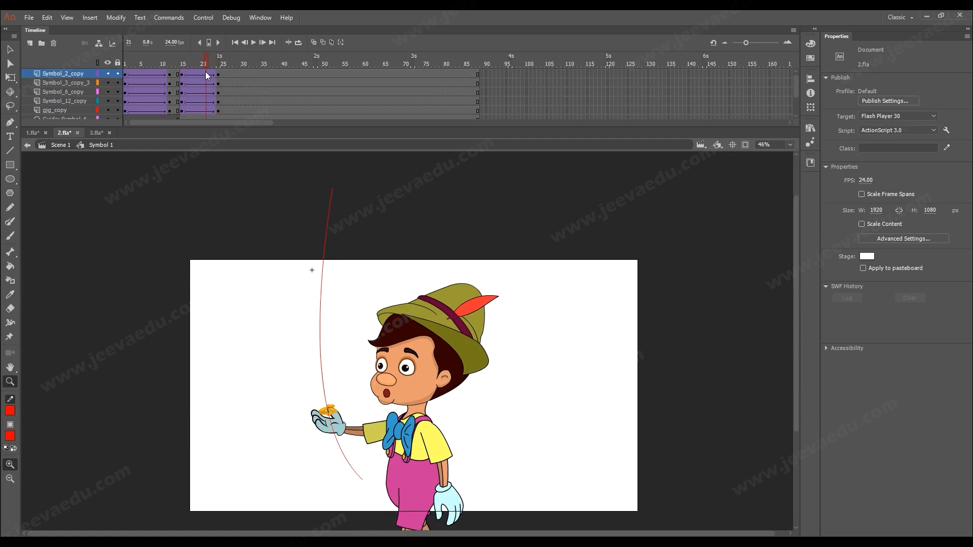
{"action": "left_click", "coordinate": [255, 75]}
{"action": "left_click_drag", "start_coordinate": [255, 74], "coordinate": [205, 80]}
{"action": "key", "text": "Return"}
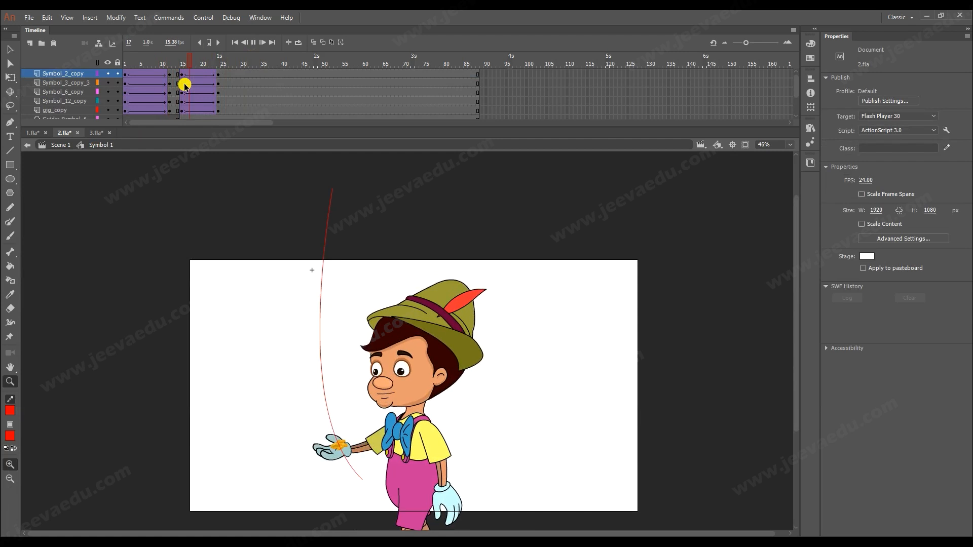
{"action": "key", "text": "Return"}
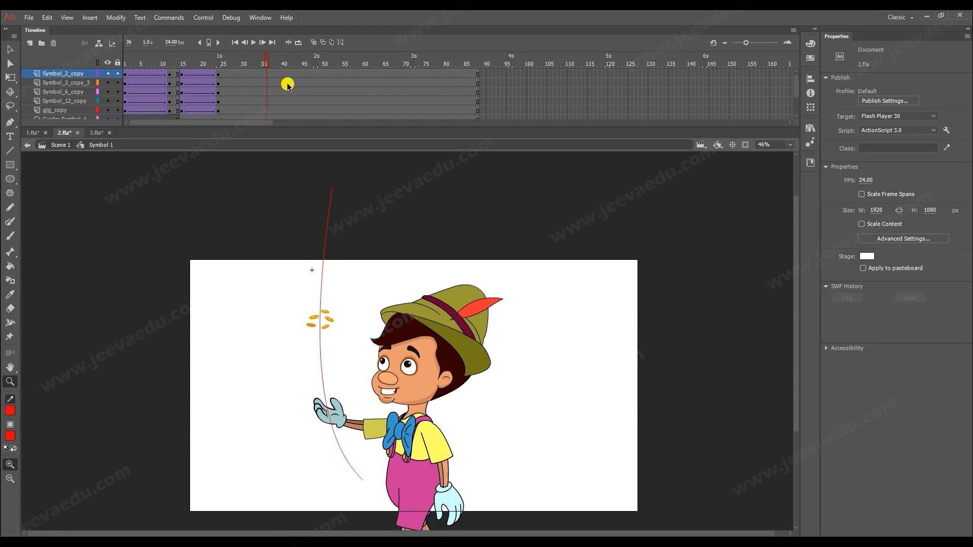
{"action": "left_click_drag", "start_coordinate": [267, 67], "coordinate": [291, 65]}
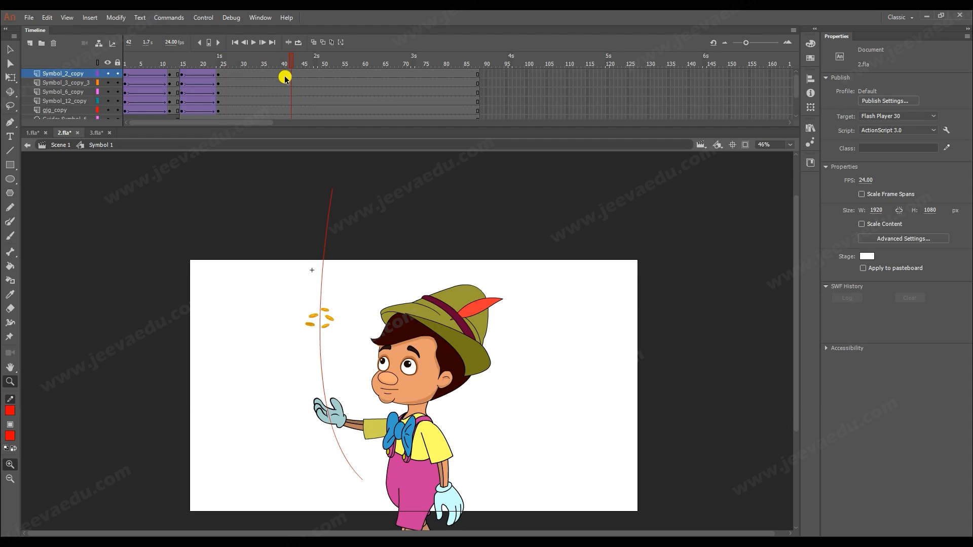
In the head symbol, add keyframes at frame 38 on all layers and clear the frame 35 keyframes.
{"action": "left_click", "coordinate": [276, 83]}
{"action": "left_click", "coordinate": [265, 94]}
{"action": "scroll", "coordinate": [266, 94], "scroll_direction": "down", "scroll_amount": 2}
{"action": "left_click", "coordinate": [274, 93]}
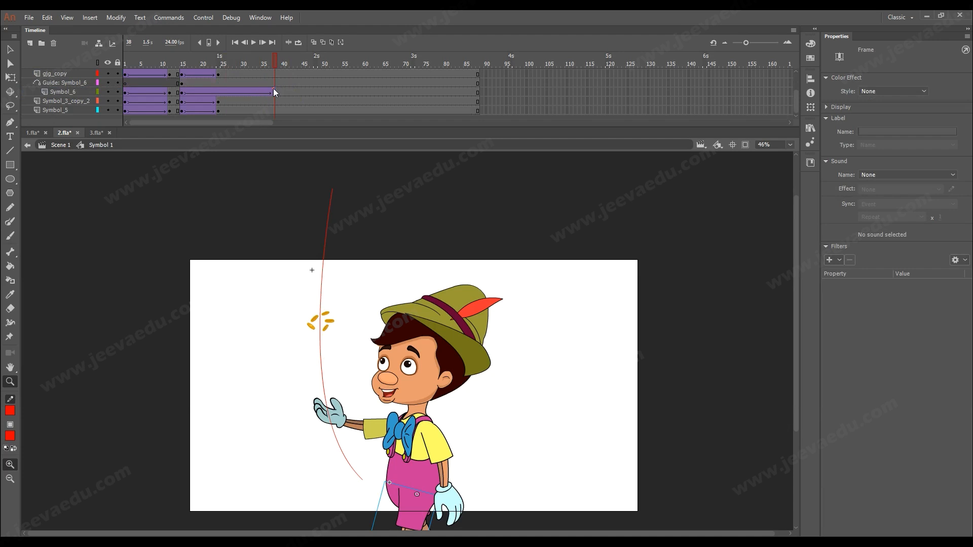
{"action": "left_click", "coordinate": [274, 92]}
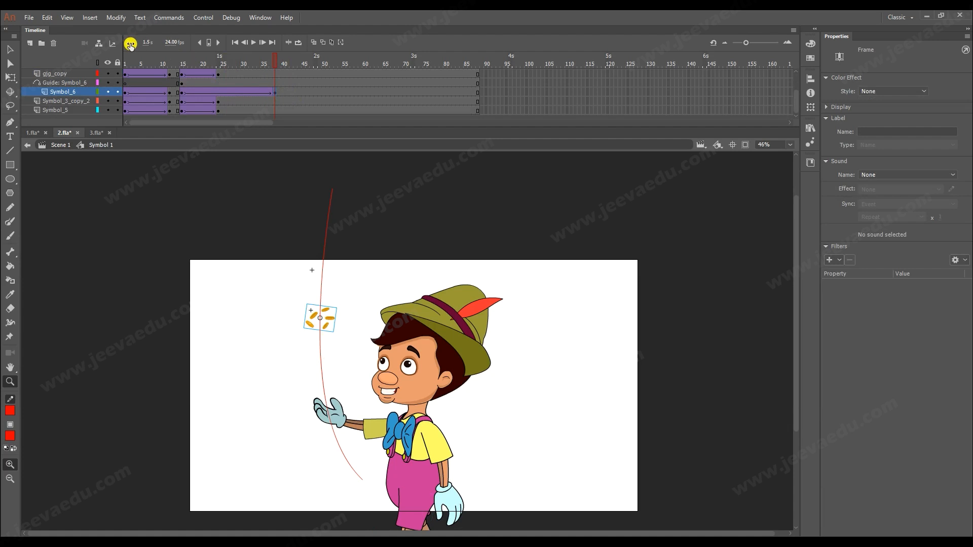
{"action": "key", "text": "v"}
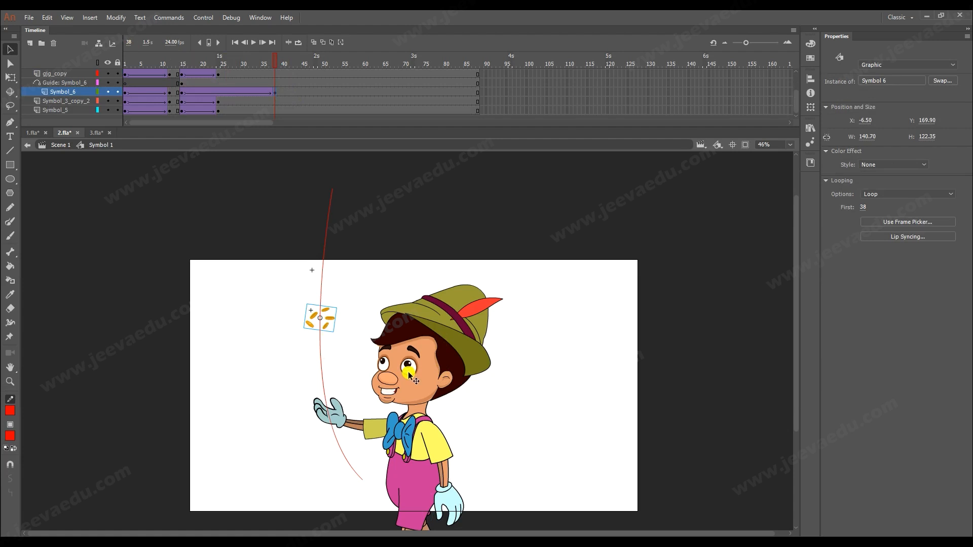
{"action": "double_click", "coordinate": [408, 372]}
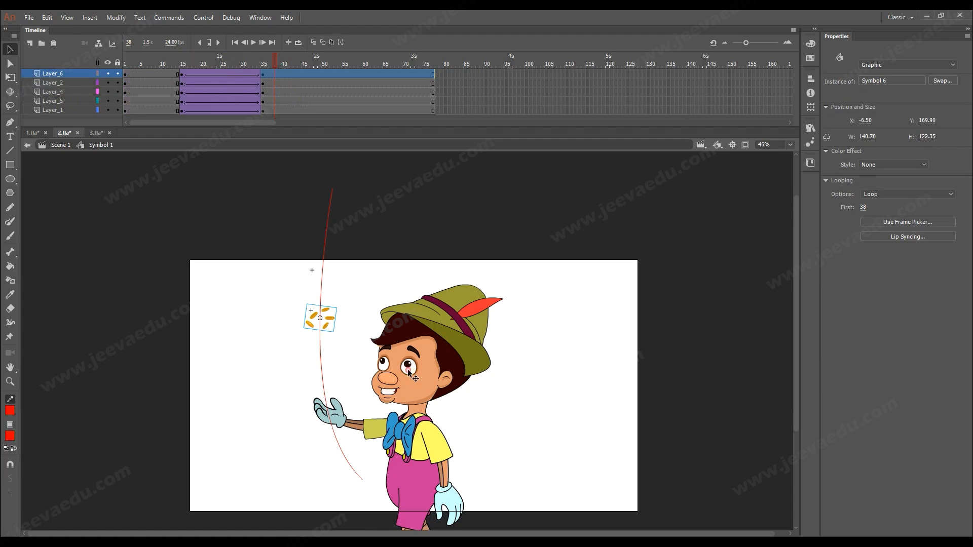
{"action": "left_click", "coordinate": [275, 92]}
{"action": "mouse_move", "coordinate": [274, 74]}
{"action": "left_mouse_down"}
{"action": "mouse_move", "coordinate": [275, 121]}
{"action": "mouse_move", "coordinate": [263, 109]}
{"action": "mouse_move", "coordinate": [263, 74]}
{"action": "left_mouse_up"}
{"action": "key", "text": "F6"}
{"action": "right_click", "coordinate": [264, 74]}
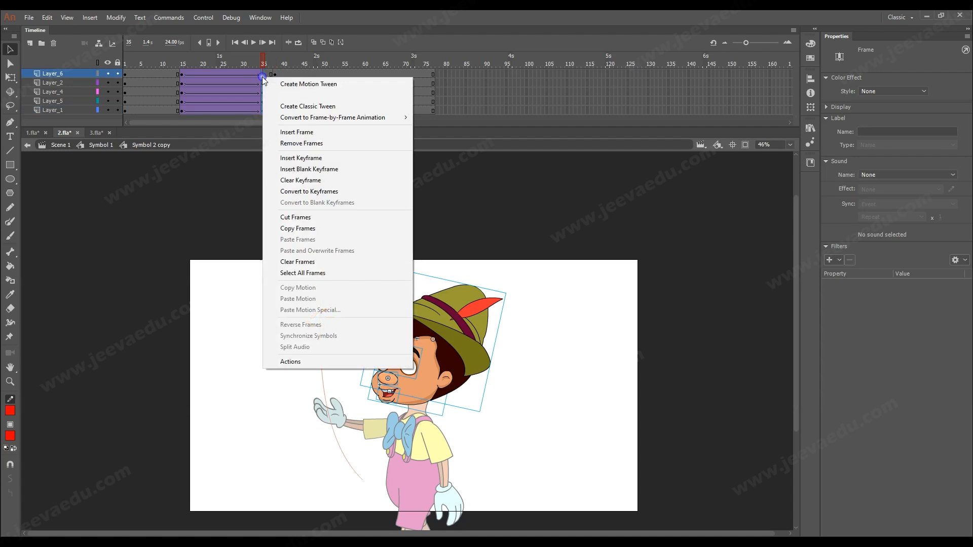
{"action": "left_click", "coordinate": [295, 180]}
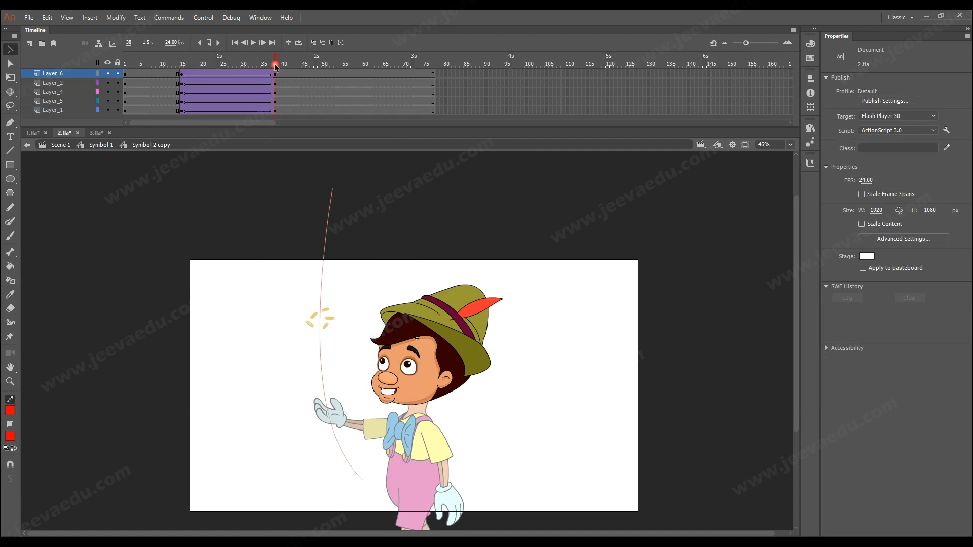
In the eyes symbol, add keyframes at frame 38 on the eyebrow and pupil layers and clear those at frame 35.
{"action": "double_click", "coordinate": [410, 370]}
{"action": "left_click", "coordinate": [267, 75]}
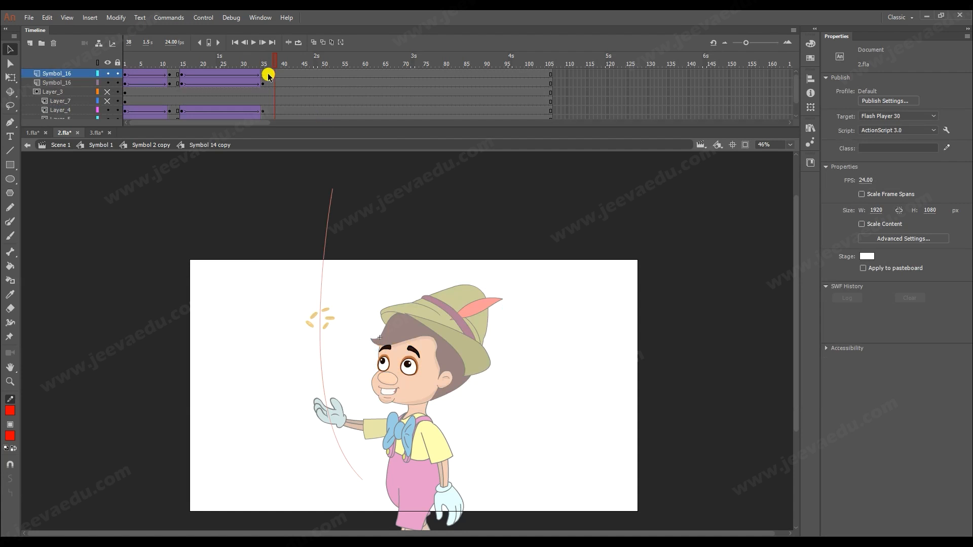
{"action": "left_click_drag", "start_coordinate": [275, 82], "coordinate": [274, 103]}
{"action": "right_click", "coordinate": [264, 100]}
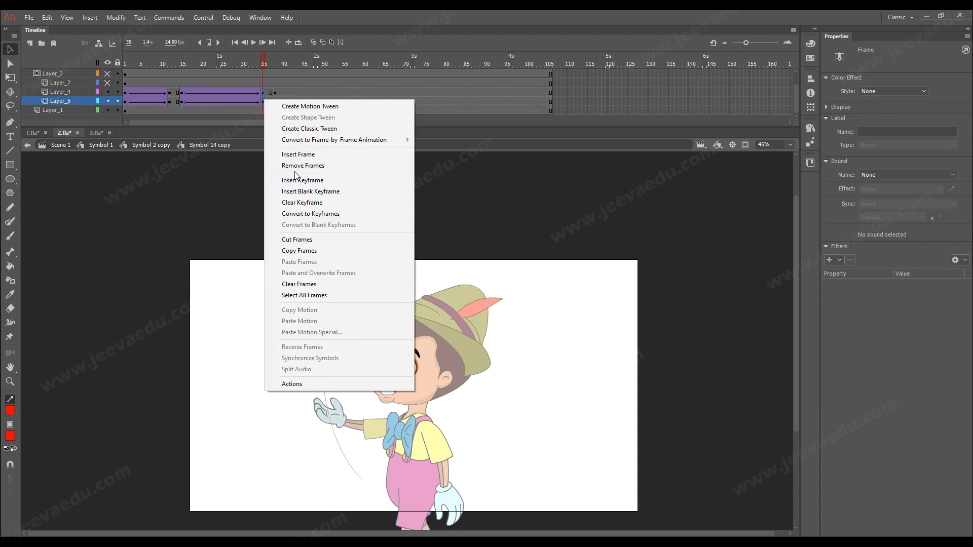
{"action": "left_click", "coordinate": [296, 202]}
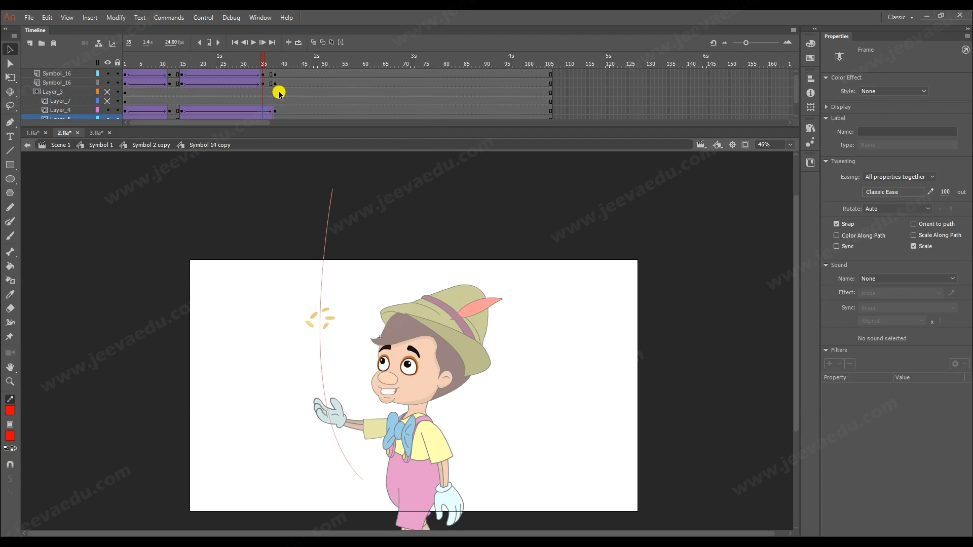
{"action": "right_click", "coordinate": [263, 84]}
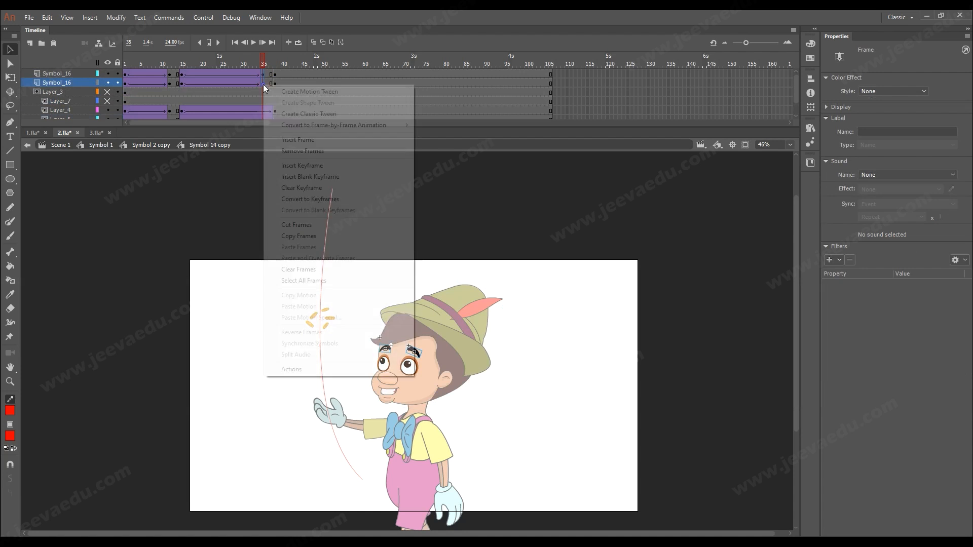
{"action": "left_click", "coordinate": [296, 187]}
Shift both pupils slightly down and toward the coins at frame 38.
{"action": "left_click", "coordinate": [275, 112]}
{"action": "key", "text": "ctrl+space"}
{"action": "double_click", "coordinate": [391, 354]}
{"action": "left_click", "coordinate": [488, 357], "text": "shift"}
{"action": "left_click_drag", "start_coordinate": [500, 351], "coordinate": [496, 358]}
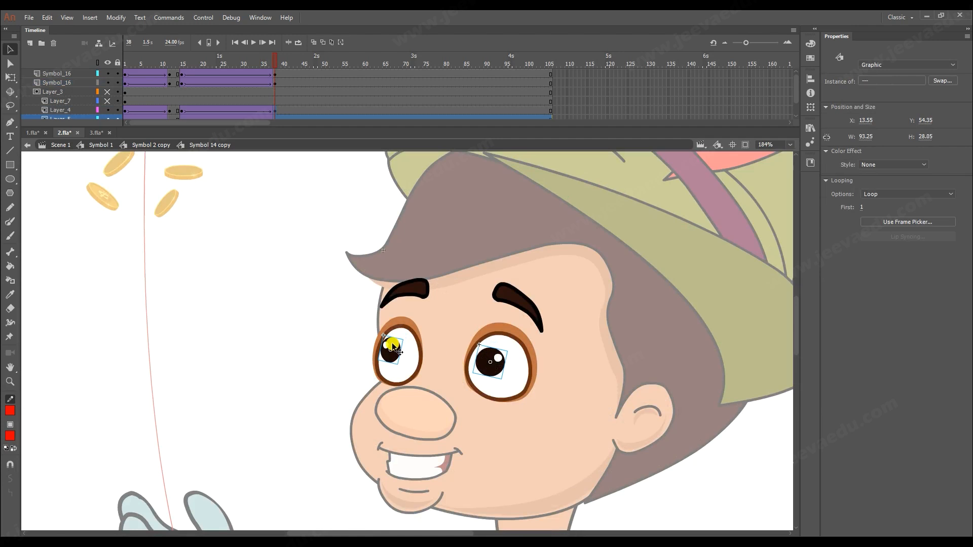
Return to Symbol 1 and replay the animation to check the revised eye movement.
{"action": "left_click", "coordinate": [229, 242]}
{"action": "key", "text": "z"}
{"action": "left_click", "coordinate": [326, 369], "text": "alt"}
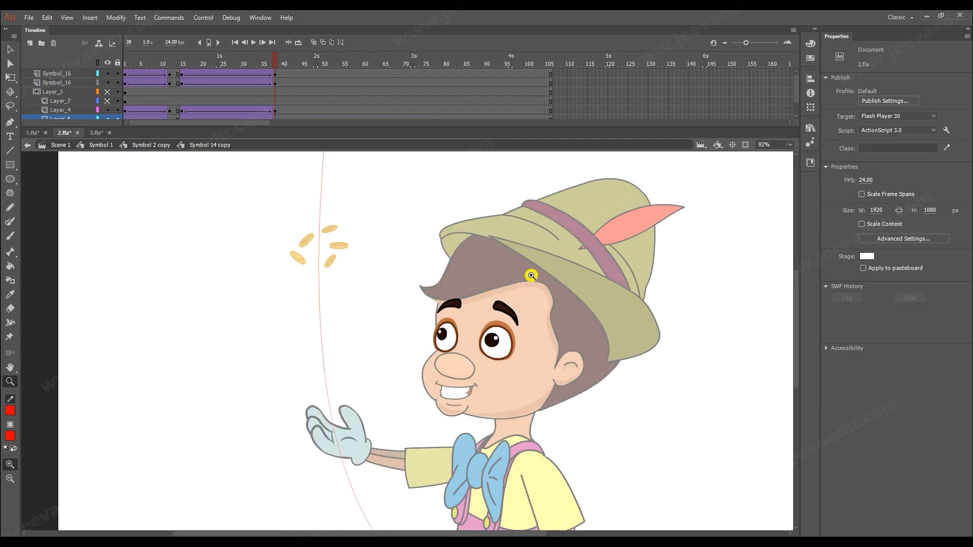
{"action": "left_click", "coordinate": [102, 146]}
{"action": "left_click", "coordinate": [463, 365], "text": "alt"}
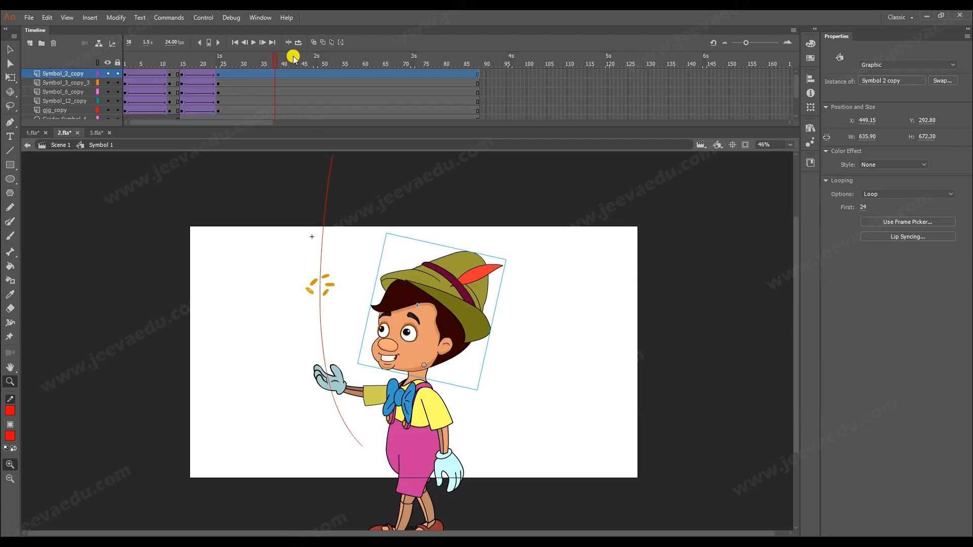
{"action": "left_click", "coordinate": [181, 74]}
{"action": "key", "text": "Return"}
{"action": "left_click", "coordinate": [126, 74]}
{"action": "key", "text": "Return"}
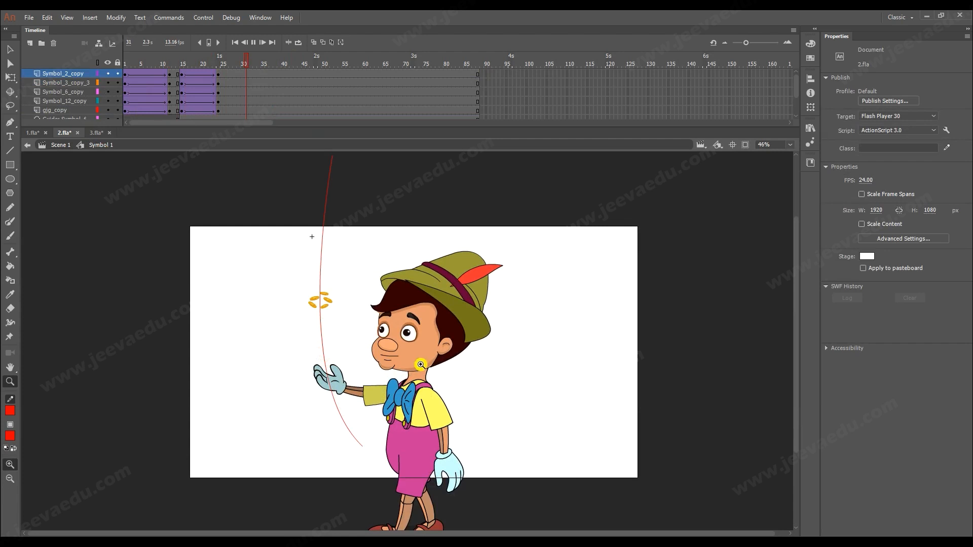
{"action": "key", "text": "Return"}
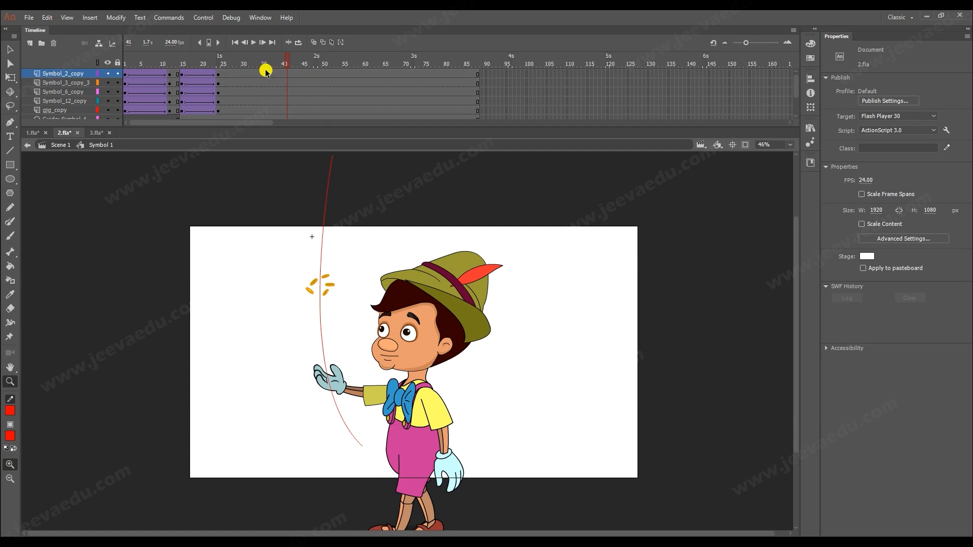
Scrub through frames 24 to 32 and compare the body layers' keyframes with the coin layer's timing.
{"action": "left_click", "coordinate": [267, 90]}
{"action": "left_click_drag", "start_coordinate": [260, 62], "coordinate": [244, 89]}
{"action": "left_click", "coordinate": [243, 90]}
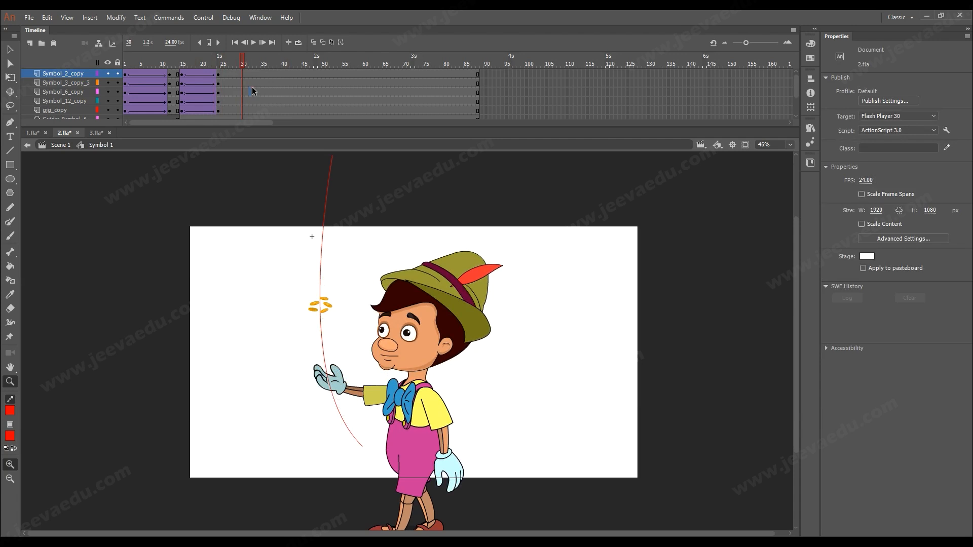
{"action": "left_click", "coordinate": [253, 90]}
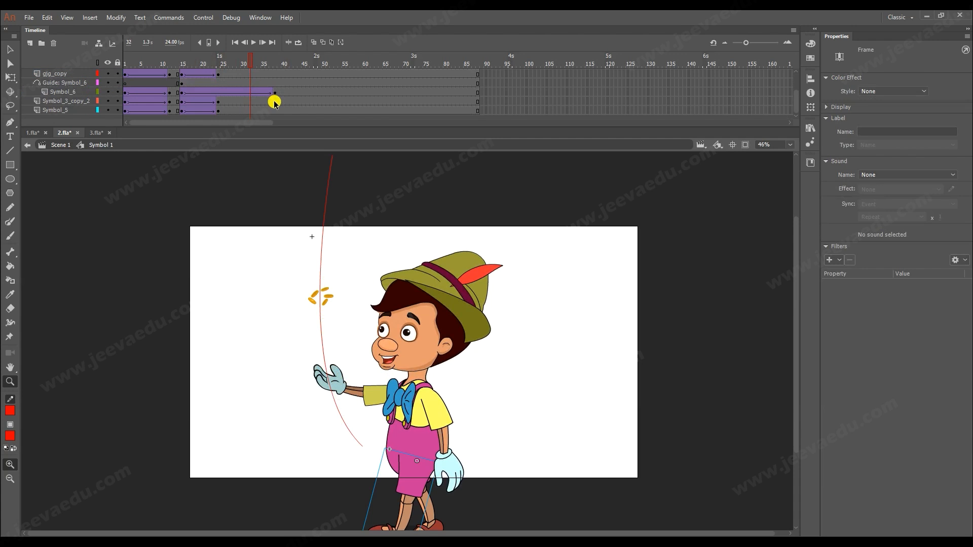
{"action": "scroll", "coordinate": [275, 87], "scroll_direction": "up", "scroll_amount": 2}
{"action": "scroll", "coordinate": [253, 95], "scroll_direction": "down", "scroll_amount": 2}
{"action": "left_click", "coordinate": [218, 84]}
{"action": "scroll", "coordinate": [261, 83], "scroll_direction": "up", "scroll_amount": 2}
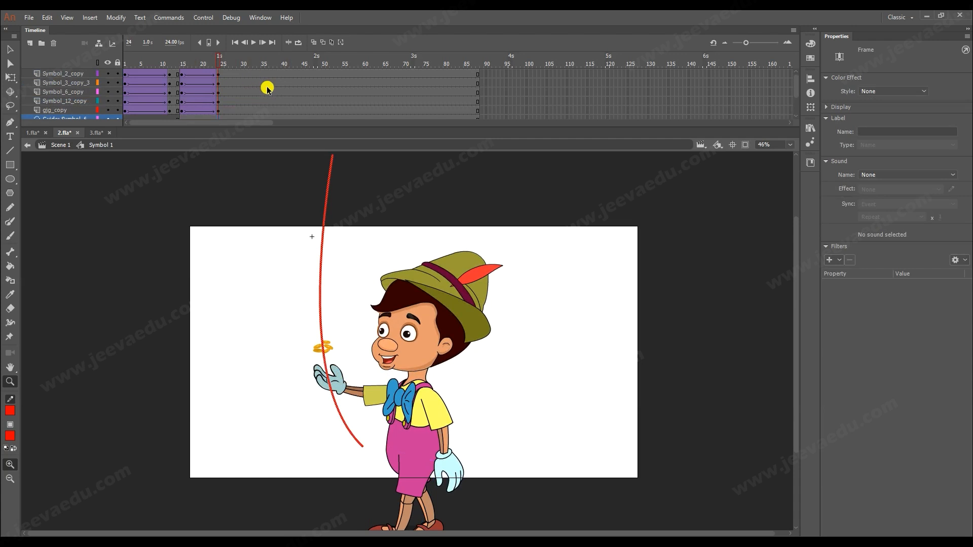
{"action": "left_click_drag", "start_coordinate": [230, 66], "coordinate": [251, 70]}
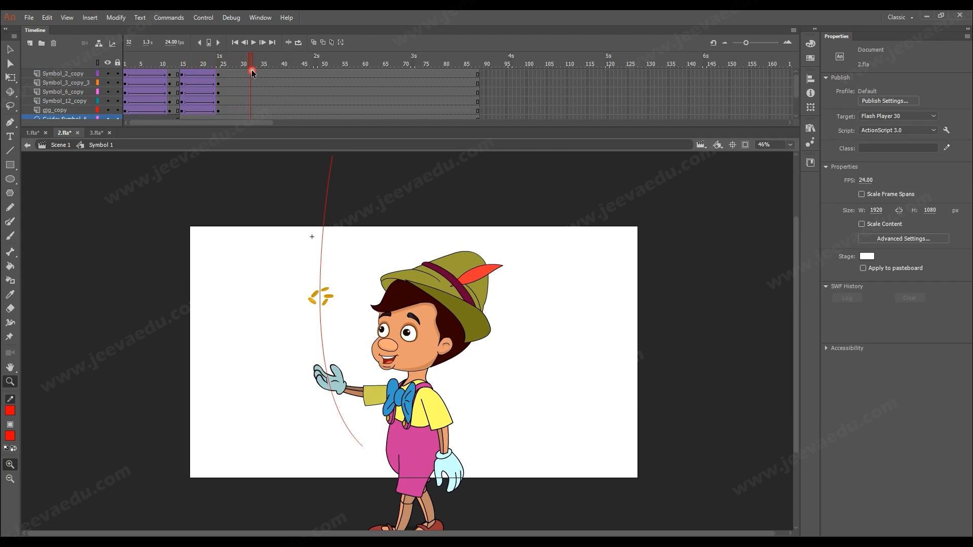
Insert keyframes at frame 38 on all body layers, leaving out the coin and guide layers.
{"action": "scroll", "coordinate": [252, 70], "scroll_direction": "down", "scroll_amount": 3}
{"action": "left_click", "coordinate": [275, 93]}
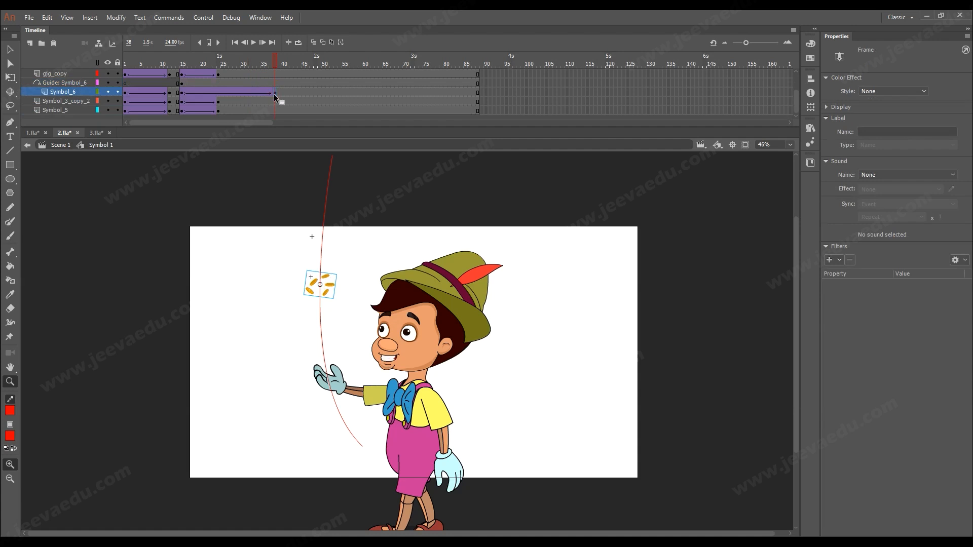
{"action": "left_click", "coordinate": [278, 61]}
{"action": "scroll", "coordinate": [279, 61], "scroll_direction": "up", "scroll_amount": 2}
{"action": "key", "text": "F6"}
{"action": "scroll", "coordinate": [275, 59], "scroll_direction": "down", "scroll_amount": 2}
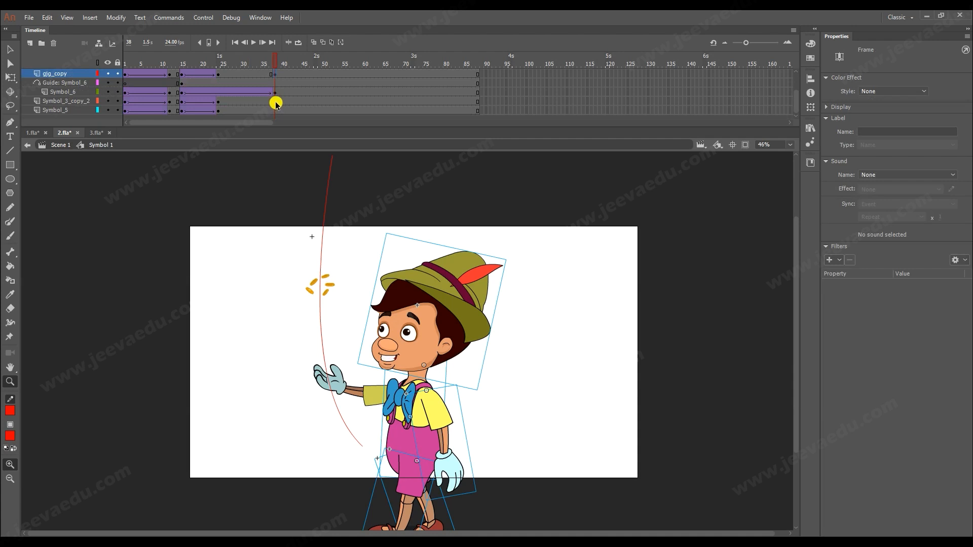
{"action": "left_click_drag", "start_coordinate": [275, 102], "coordinate": [275, 133]}
{"action": "key", "text": "F6"}
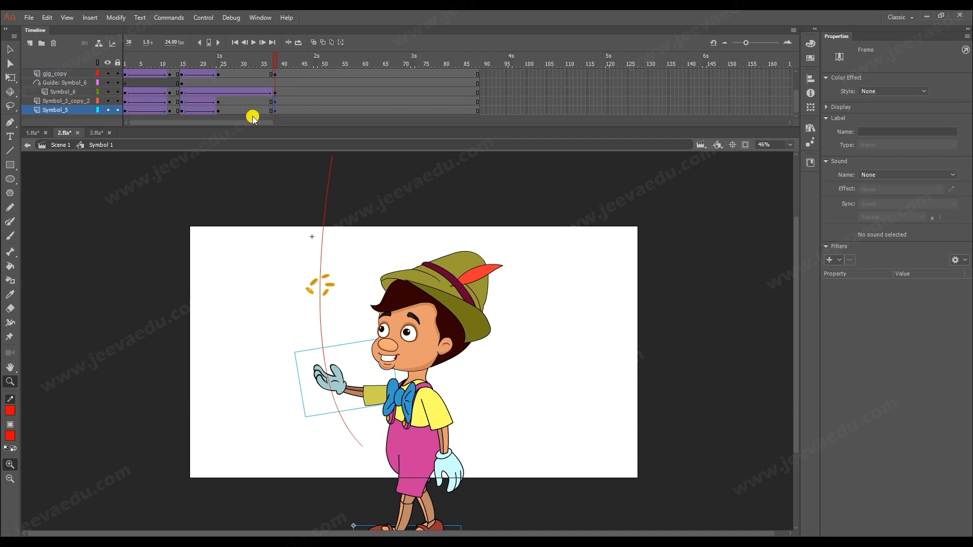
Create classic tweens between frames 24 and 38 on all the body layers.
{"action": "left_click_drag", "start_coordinate": [255, 101], "coordinate": [244, 109]}
{"action": "right_click", "coordinate": [247, 107]}
{"action": "left_click", "coordinate": [281, 137]}
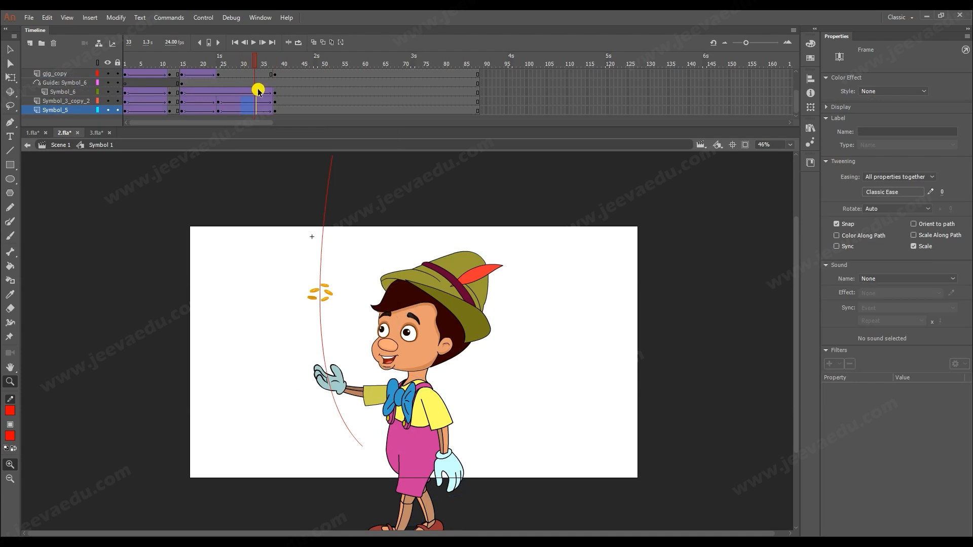
{"action": "scroll", "coordinate": [248, 79], "scroll_direction": "up", "scroll_amount": 2}
{"action": "left_click_drag", "start_coordinate": [236, 74], "coordinate": [247, 111]}
{"action": "right_click", "coordinate": [242, 107]}
{"action": "left_click", "coordinate": [280, 136]}
Rotate the outstretched arm downward around the shoulder at frame 38.
{"action": "scroll", "coordinate": [255, 84], "scroll_direction": "down", "scroll_amount": 2}
{"action": "left_click", "coordinate": [249, 83]}
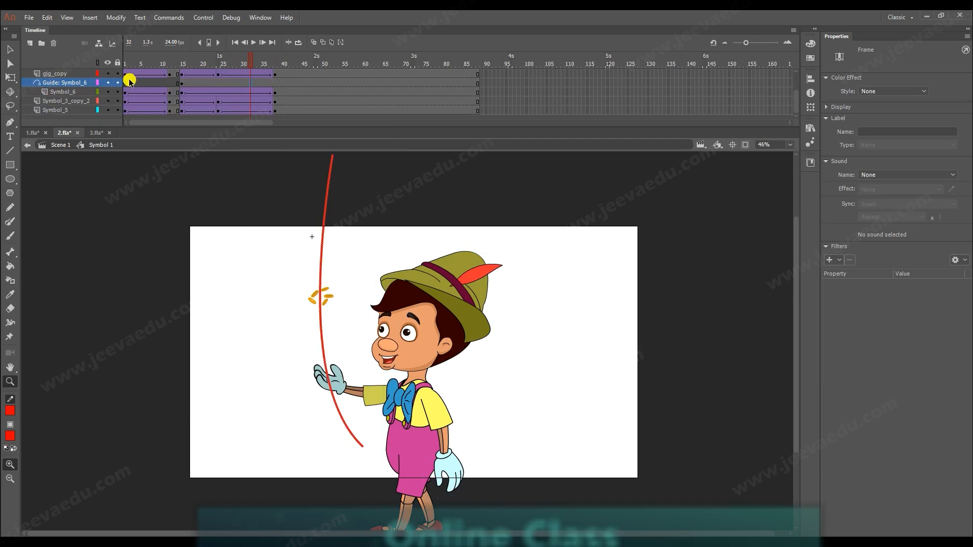
{"action": "scroll", "coordinate": [276, 89], "scroll_direction": "up", "scroll_amount": 2}
{"action": "left_click", "coordinate": [276, 82]}
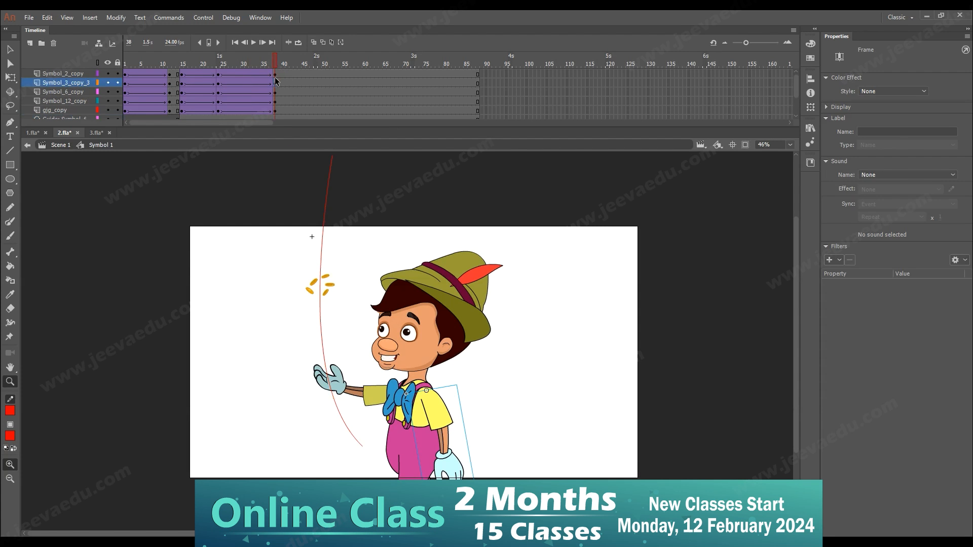
{"action": "left_click", "coordinate": [358, 389]}
{"action": "key", "text": "q"}
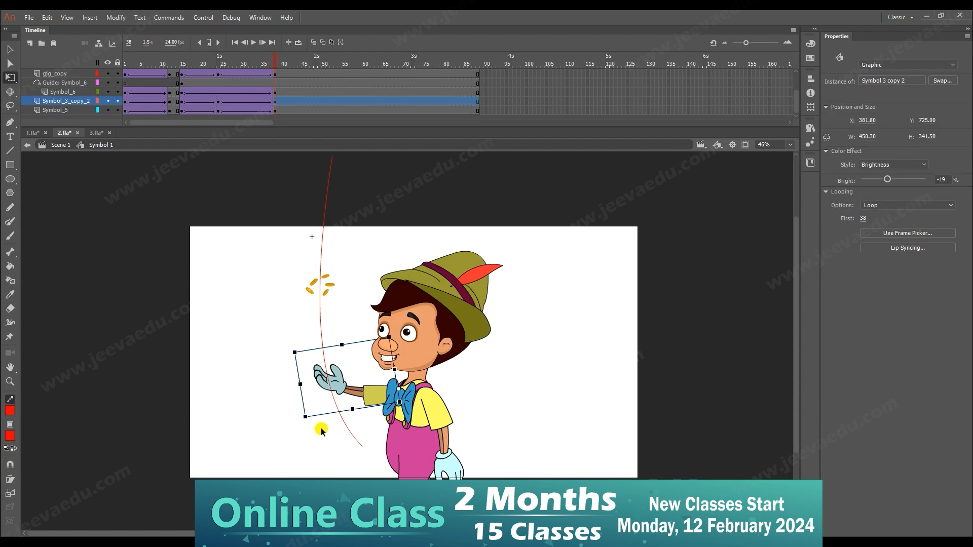
{"action": "left_click_drag", "start_coordinate": [309, 428], "coordinate": [319, 453]}
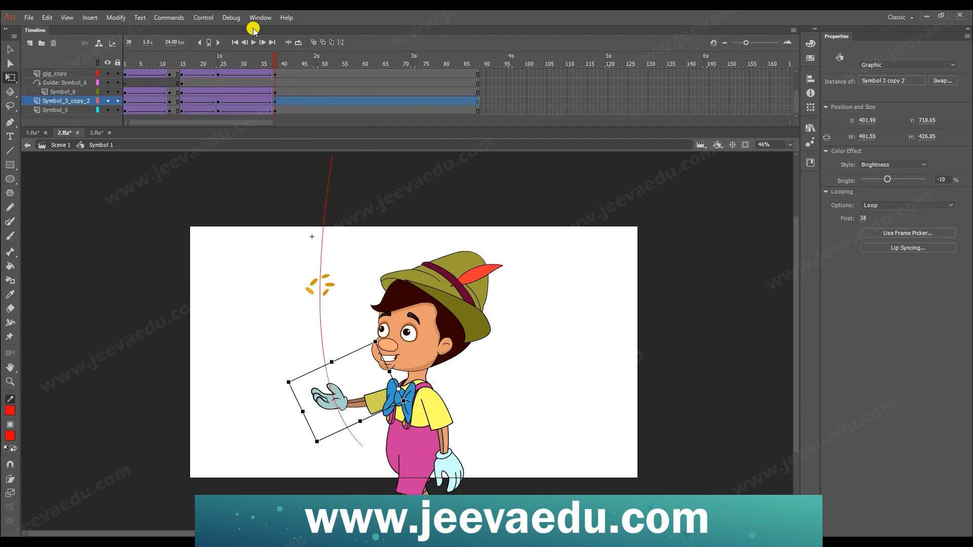
Rotate the head, arms and torso together slightly toward the coins around the waist at frame 38, and preview the motion.
{"action": "left_click_drag", "start_coordinate": [251, 74], "coordinate": [168, 91]}
{"action": "left_click_drag", "start_coordinate": [174, 57], "coordinate": [275, 77]}
{"action": "left_click", "coordinate": [457, 330]}
{"action": "left_click_drag", "start_coordinate": [523, 266], "coordinate": [375, 414]}
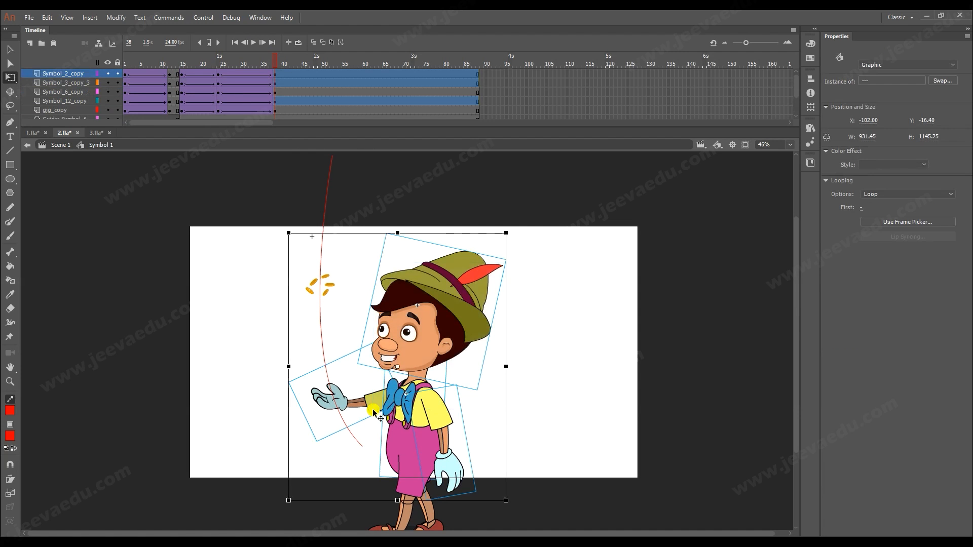
{"action": "left_click", "coordinate": [400, 371]}
{"action": "left_click", "coordinate": [412, 460]}
{"action": "left_click_drag", "start_coordinate": [512, 230], "coordinate": [500, 253]}
{"action": "left_click", "coordinate": [520, 286]}
{"action": "left_click", "coordinate": [442, 306]}
{"action": "left_click_drag", "start_coordinate": [274, 60], "coordinate": [225, 69]}
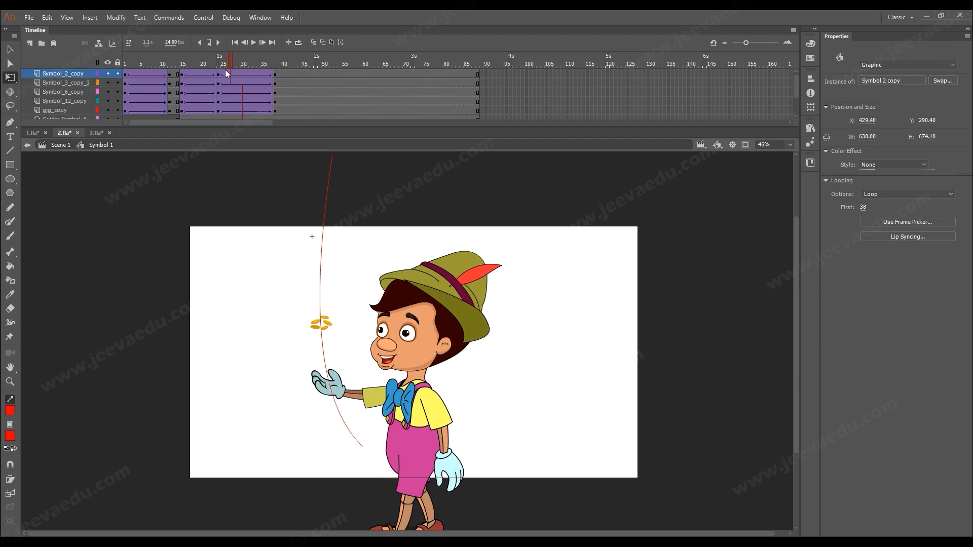
{"action": "key", "text": "Return"}
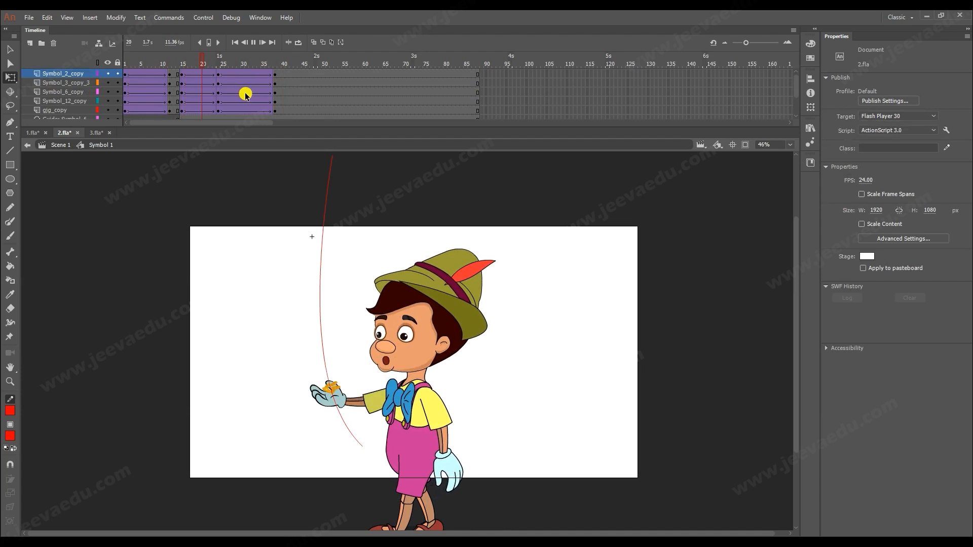
Rotate the outstretched arm further downward around the shoulder at frame 38.
{"action": "key", "text": "Return"}
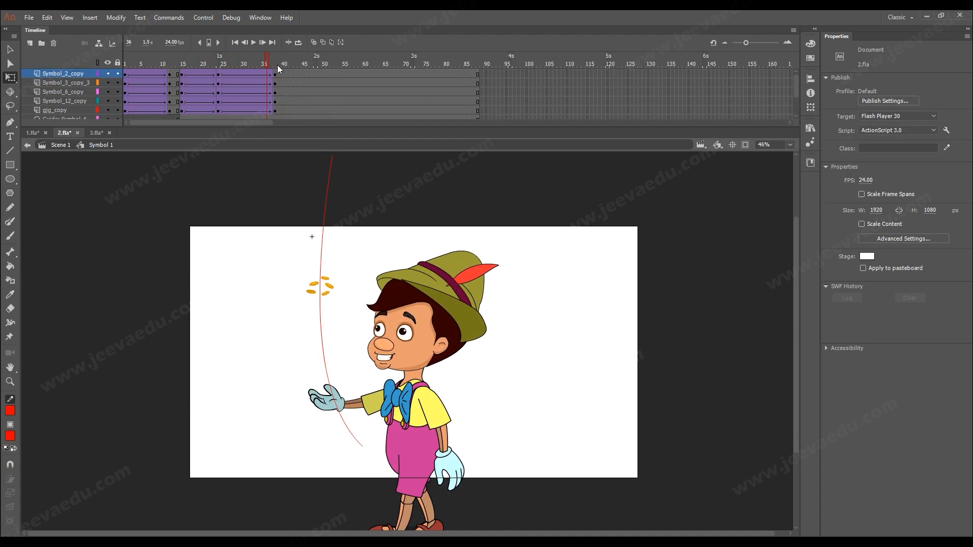
{"action": "left_click", "coordinate": [277, 68]}
{"action": "left_click", "coordinate": [326, 407]}
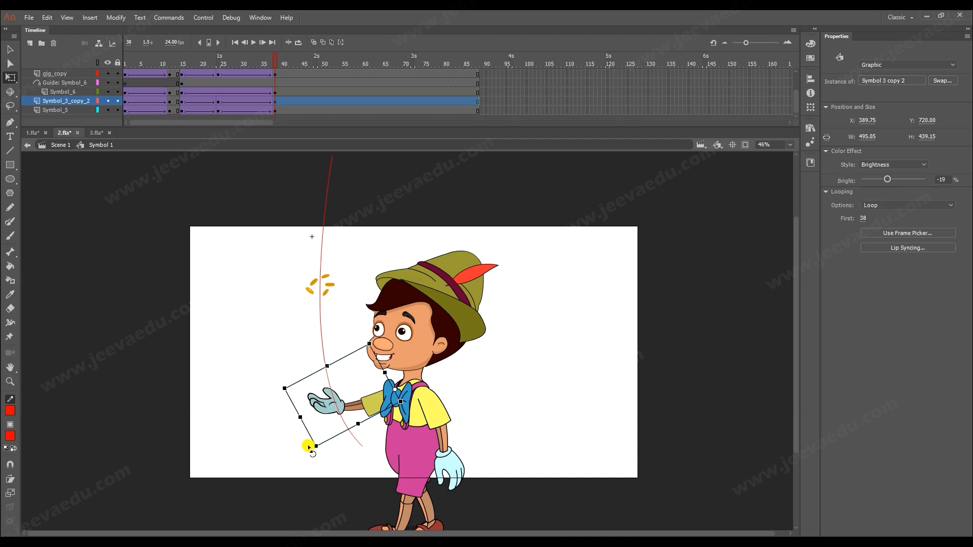
{"action": "left_click_drag", "start_coordinate": [313, 455], "coordinate": [337, 482]}
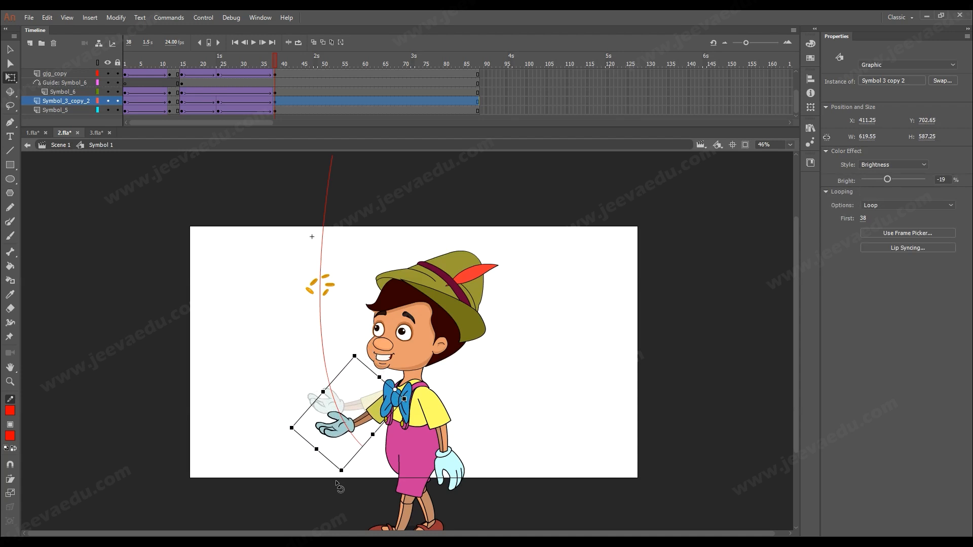
Rotate the hanging arm slightly toward the body at frame 38 and preview the motion.
{"action": "left_click", "coordinate": [435, 439]}
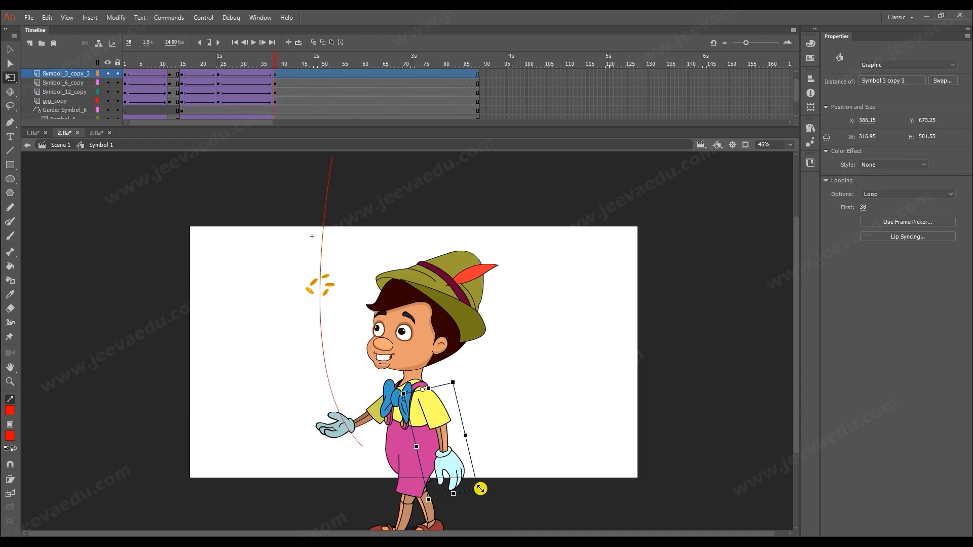
{"action": "left_click_drag", "start_coordinate": [481, 489], "coordinate": [466, 495]}
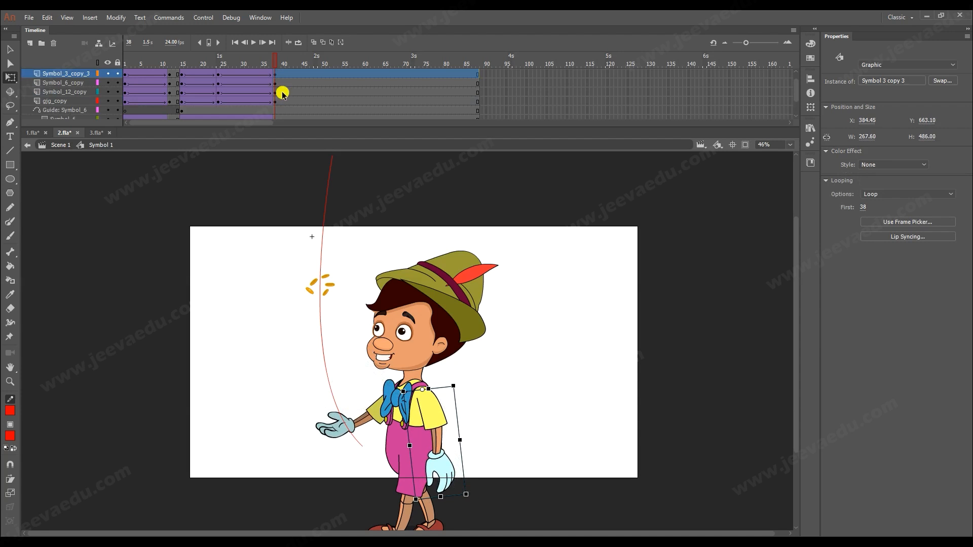
{"action": "left_click", "coordinate": [177, 66]}
{"action": "key", "text": "Return"}
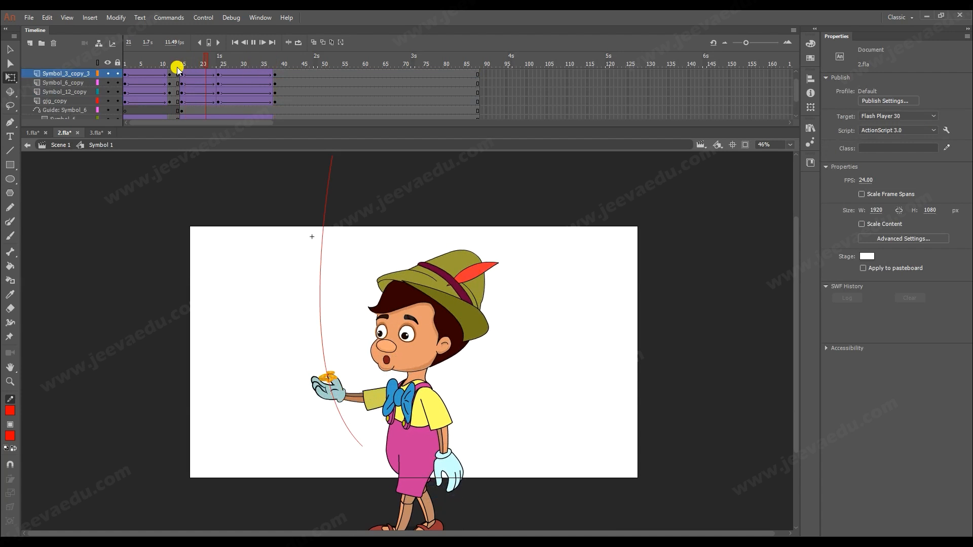
{"action": "key", "text": "Return"}
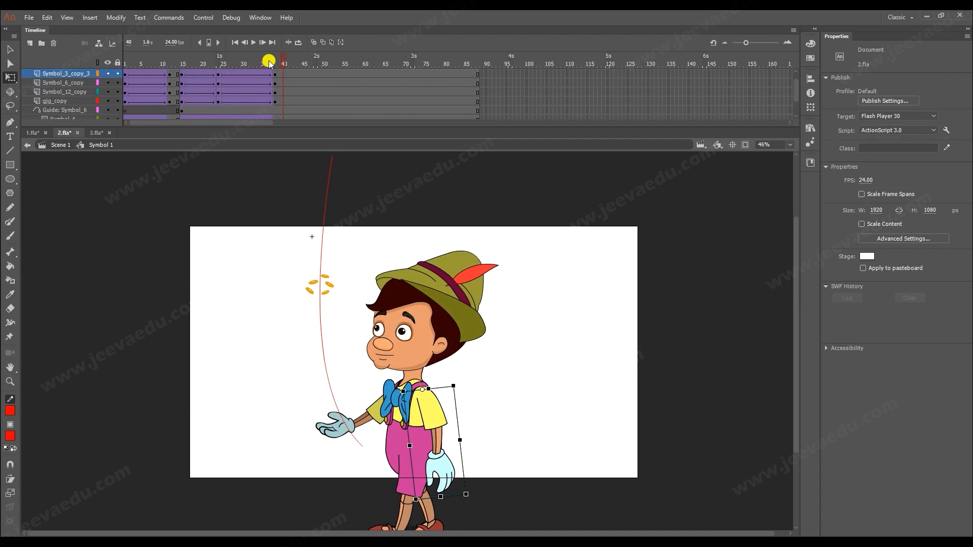
Tilt the head slightly backward at frame 38 and play back the animation.
{"action": "left_click", "coordinate": [439, 312]}
{"action": "left_click_drag", "start_coordinate": [501, 256], "coordinate": [507, 262]}
{"action": "left_click", "coordinate": [199, 69]}
{"action": "key", "text": "Return"}
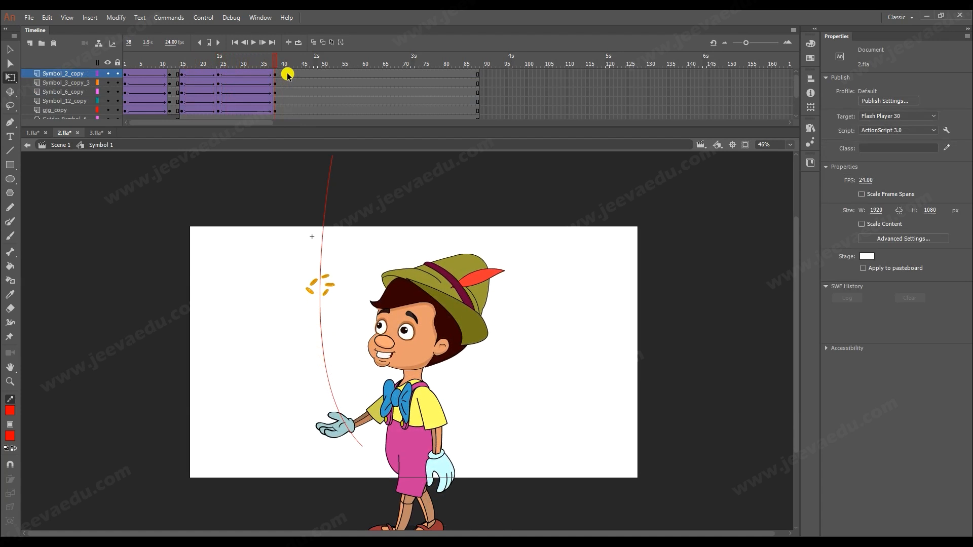
{"action": "key", "text": "Return"}
{"action": "left_click_drag", "start_coordinate": [241, 67], "coordinate": [275, 87]}
Rotate the head, both arms and torso together slightly toward the coins around the waist at frame 38.
{"action": "left_click_drag", "start_coordinate": [542, 266], "coordinate": [366, 426]}
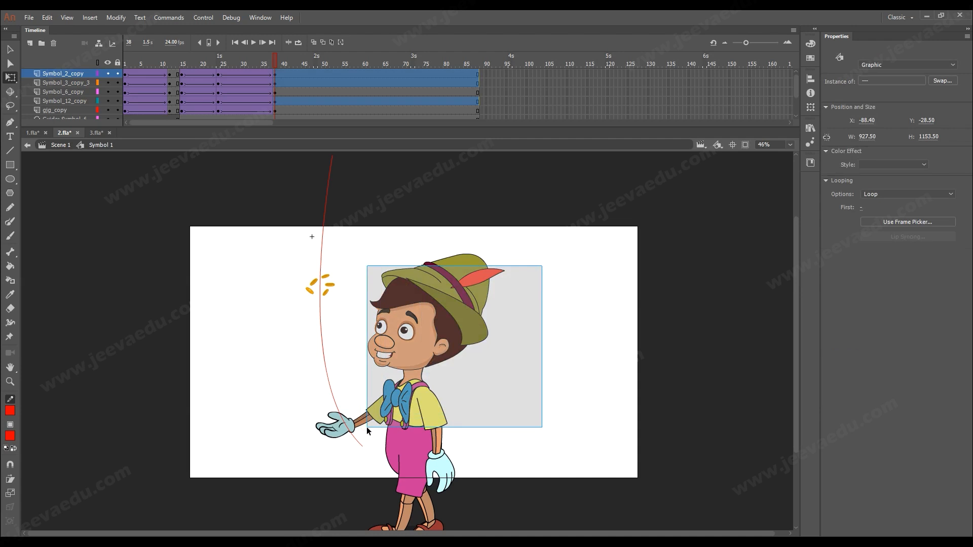
{"action": "left_click", "coordinate": [404, 368]}
{"action": "left_click_drag", "start_coordinate": [411, 459], "coordinate": [412, 464]}
{"action": "left_click_drag", "start_coordinate": [514, 232], "coordinate": [508, 231]}
{"action": "left_click_drag", "start_coordinate": [269, 57], "coordinate": [277, 115]}
{"action": "left_click", "coordinate": [363, 403]}
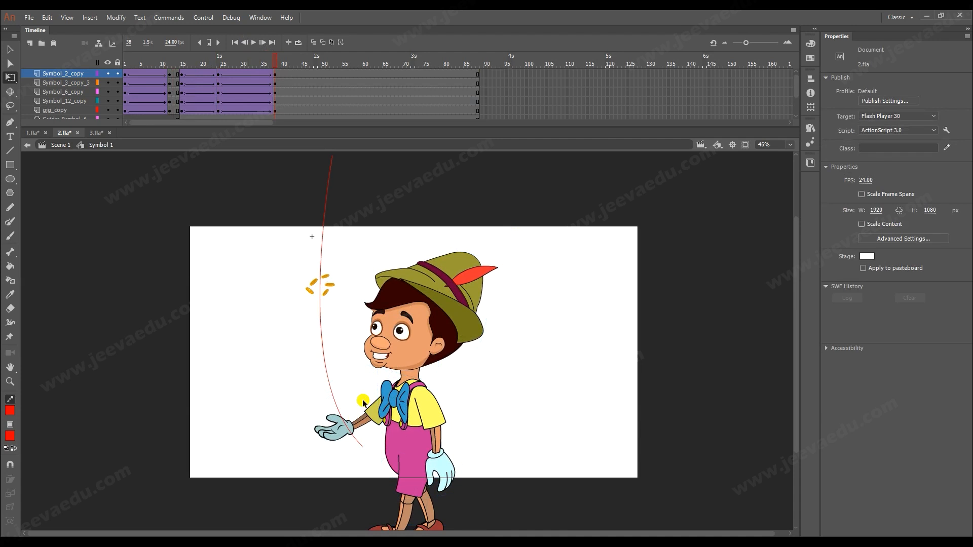
Compare the outstretched arm at frames 24 and 38, then open its symbol for editing at frame 38.
{"action": "left_click", "coordinate": [341, 432]}
{"action": "key", "text": "z"}
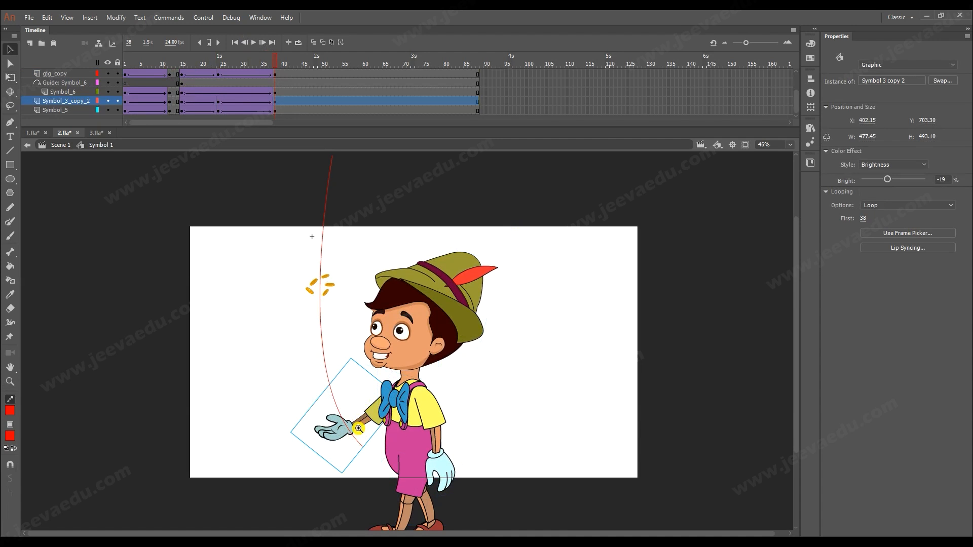
{"action": "key", "text": "v"}
{"action": "left_click", "coordinate": [218, 74]}
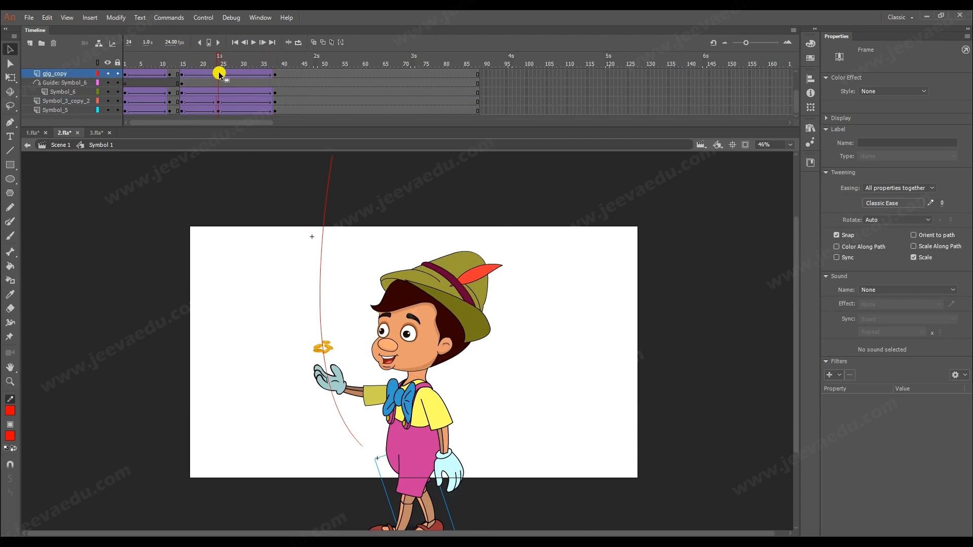
{"action": "left_click", "coordinate": [276, 76]}
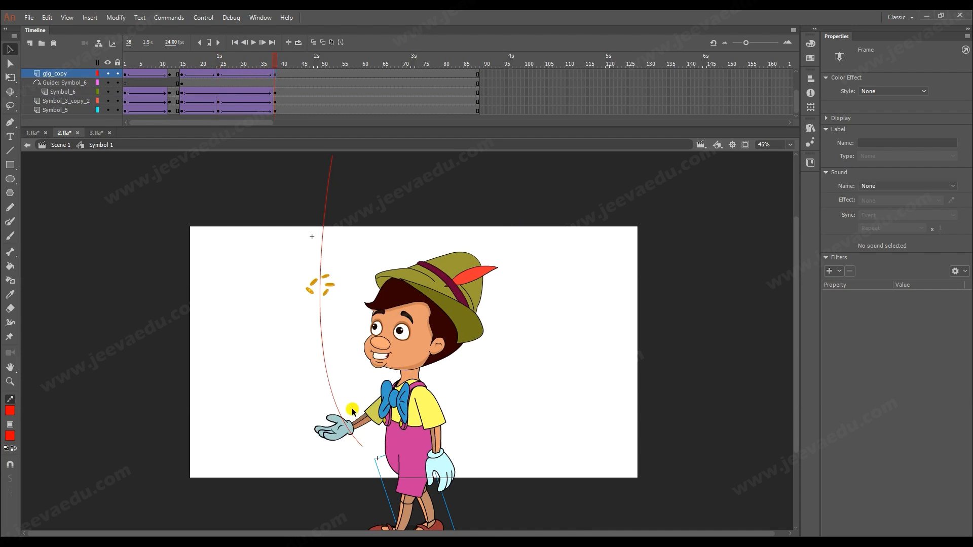
{"action": "left_click", "coordinate": [363, 425]}
{"action": "key", "text": "z"}
{"action": "left_click", "coordinate": [366, 412]}
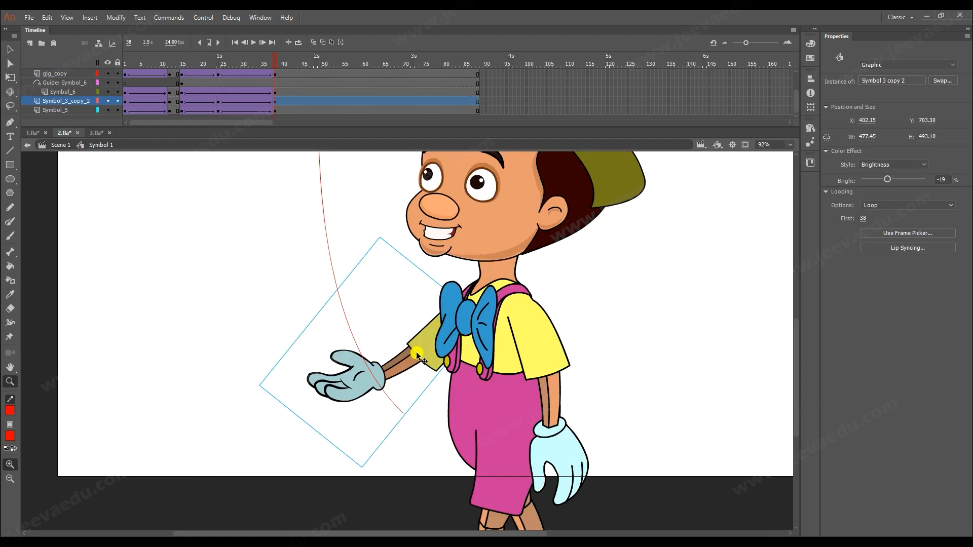
{"action": "key", "text": "v"}
{"action": "double_click", "coordinate": [416, 355]}
Create a classic tween between frames 24 and 38 on the forearm layer, Symbol_4_copy.
{"action": "left_click", "coordinate": [254, 84]}
{"action": "right_click", "coordinate": [254, 84]}
{"action": "left_click", "coordinate": [276, 113]}
{"action": "left_click", "coordinate": [215, 85]}
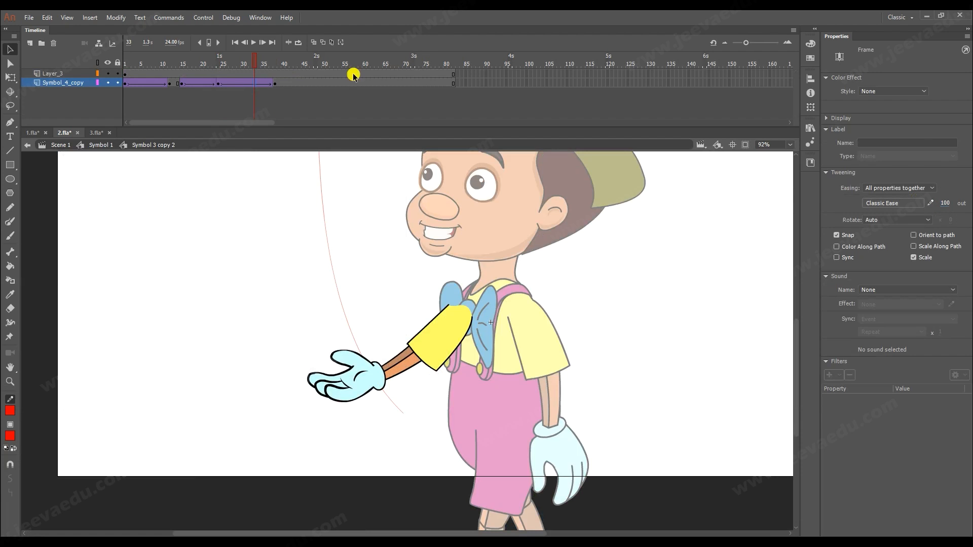
Adjust the forearm's rotation and shift it slightly into the sleeve at frame 38.
{"action": "left_click", "coordinate": [274, 84]}
{"action": "key", "text": "q"}
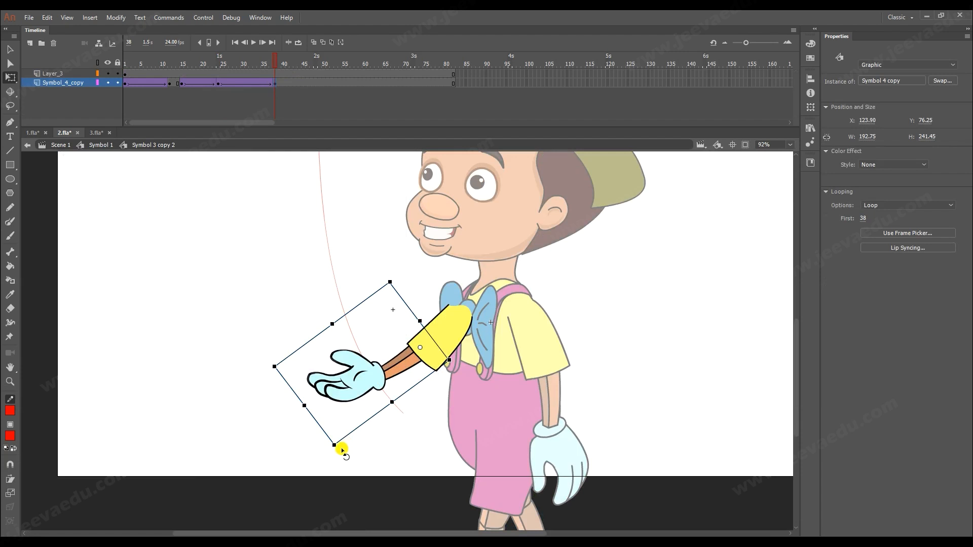
{"action": "left_click_drag", "start_coordinate": [337, 450], "coordinate": [361, 463]}
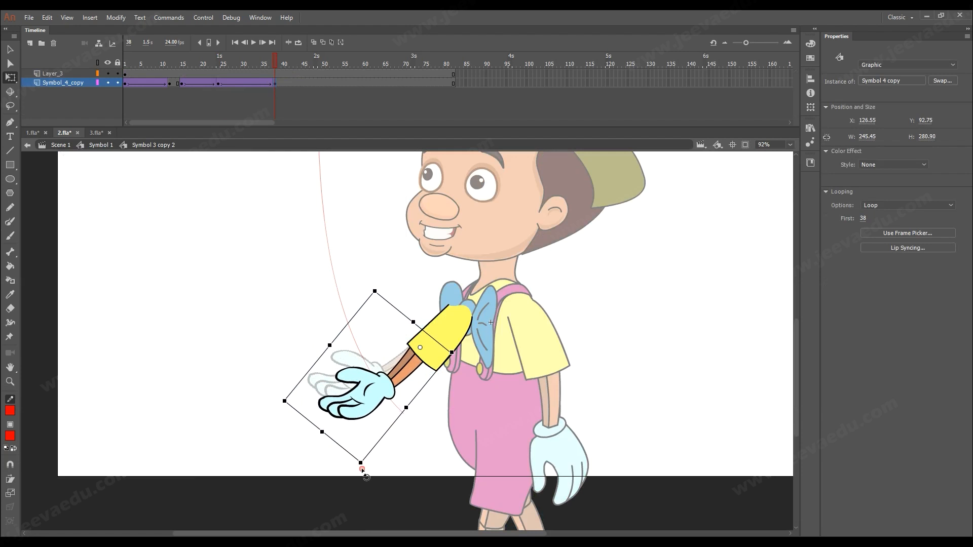
{"action": "left_click_drag", "start_coordinate": [400, 376], "coordinate": [408, 381]}
{"action": "left_click_drag", "start_coordinate": [374, 473], "coordinate": [346, 451]}
{"action": "left_click_drag", "start_coordinate": [237, 66], "coordinate": [274, 80]}
{"action": "left_click", "coordinate": [276, 83]}
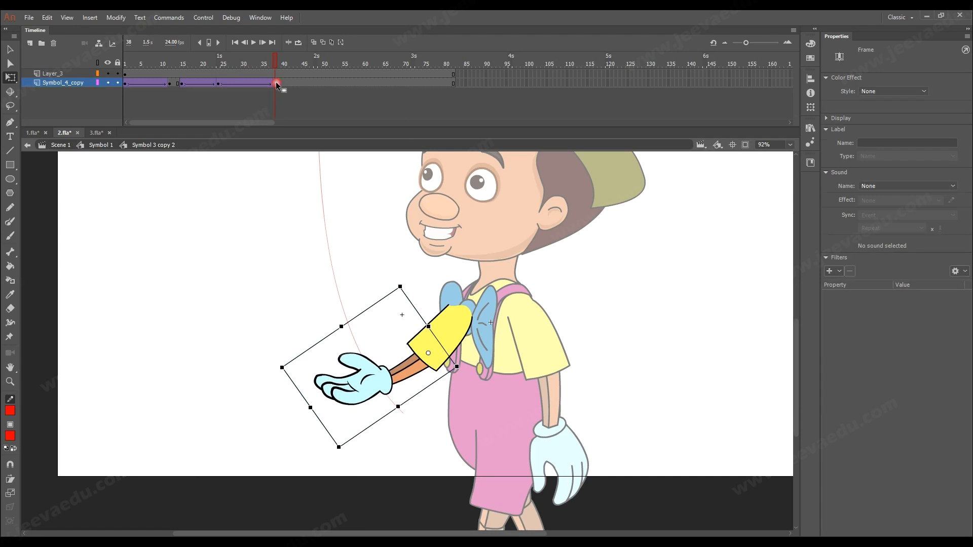
{"action": "left_click_drag", "start_coordinate": [364, 385], "coordinate": [363, 378]}
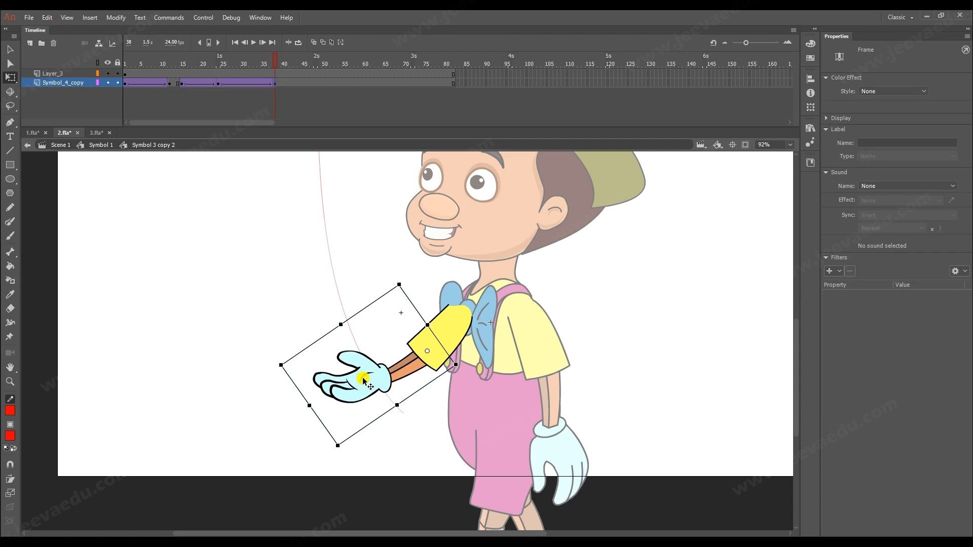
Open the forearm symbol and create a classic tween between frames 24 and 38 on the hand layer, Symbol_5.
{"action": "double_click", "coordinate": [374, 390]}
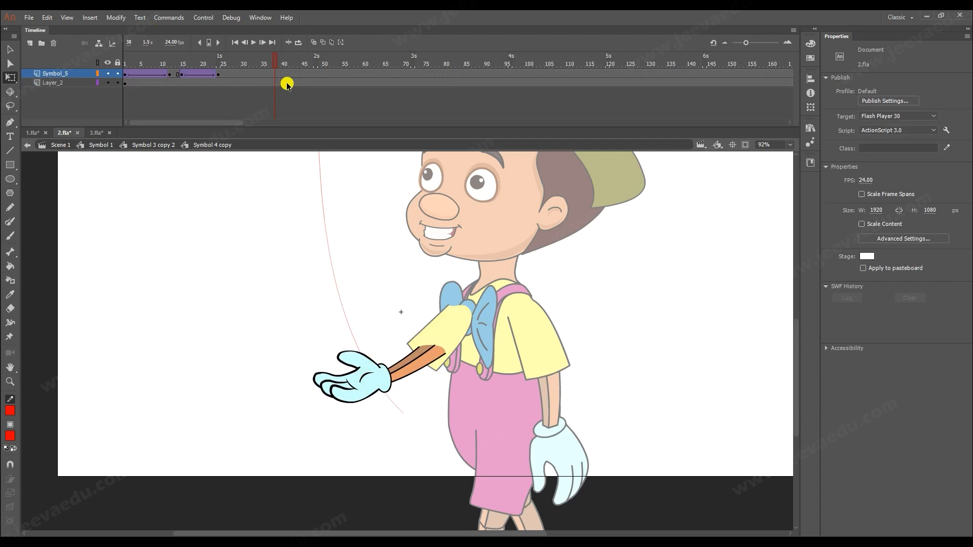
{"action": "left_click", "coordinate": [247, 75]}
{"action": "right_click", "coordinate": [248, 74]}
{"action": "left_click", "coordinate": [268, 102]}
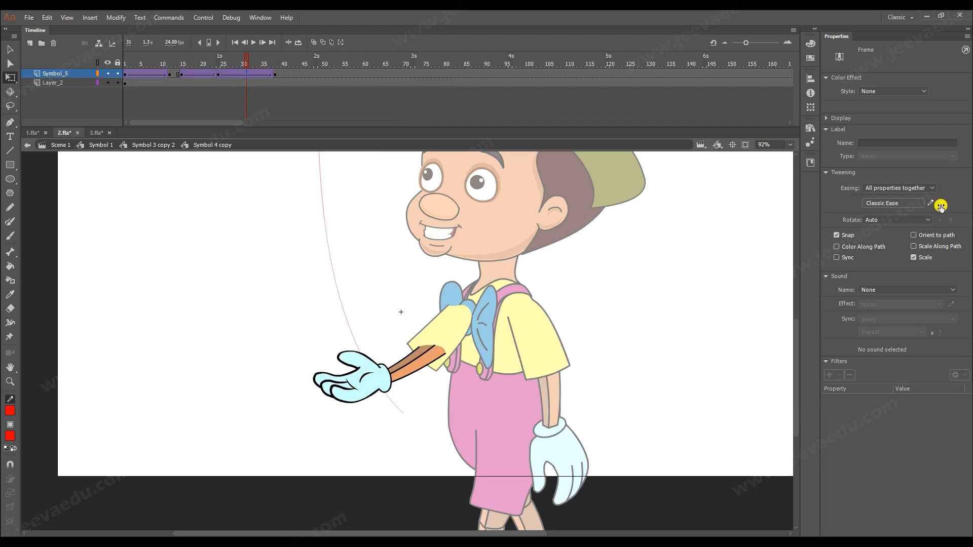
Rotate the hand downward around the wrist at frame 38 and return to Symbol 1.
{"action": "left_click", "coordinate": [274, 74]}
{"action": "left_click", "coordinate": [324, 397]}
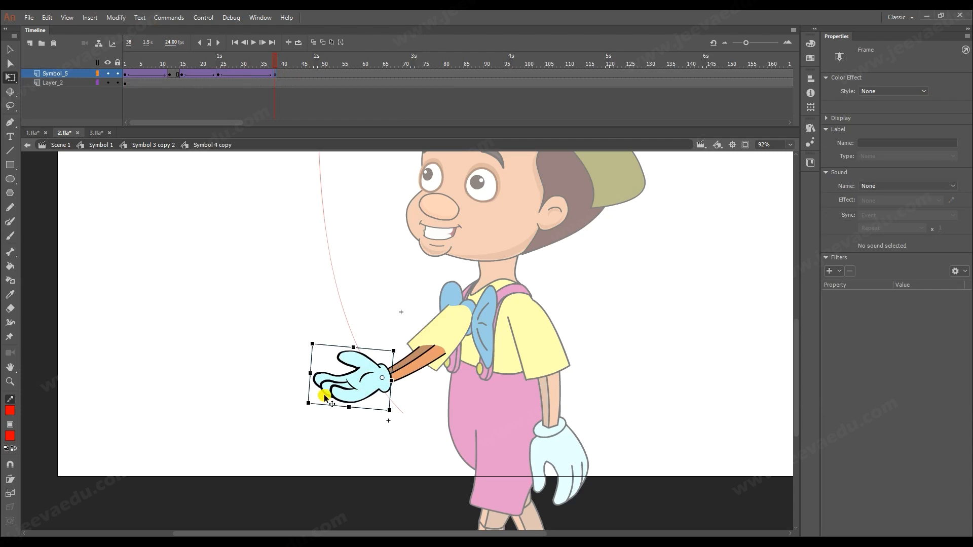
{"action": "left_click_drag", "start_coordinate": [303, 409], "coordinate": [325, 430]}
{"action": "double_click", "coordinate": [254, 367]}
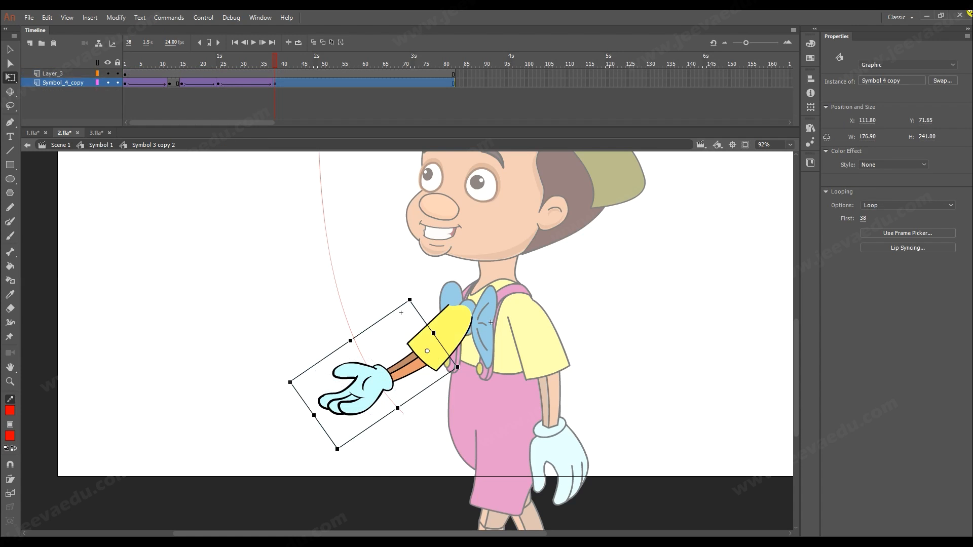
{"action": "left_click", "coordinate": [107, 144]}
Preview the arm and hand motion leading up to frame 38 with the whole character in view.
{"action": "key", "text": "z"}
{"action": "left_click", "coordinate": [431, 397], "text": "alt"}
{"action": "left_click_drag", "start_coordinate": [432, 310], "coordinate": [433, 365]}
{"action": "left_click_drag", "start_coordinate": [259, 63], "coordinate": [303, 102]}
{"action": "key", "text": "Return"}
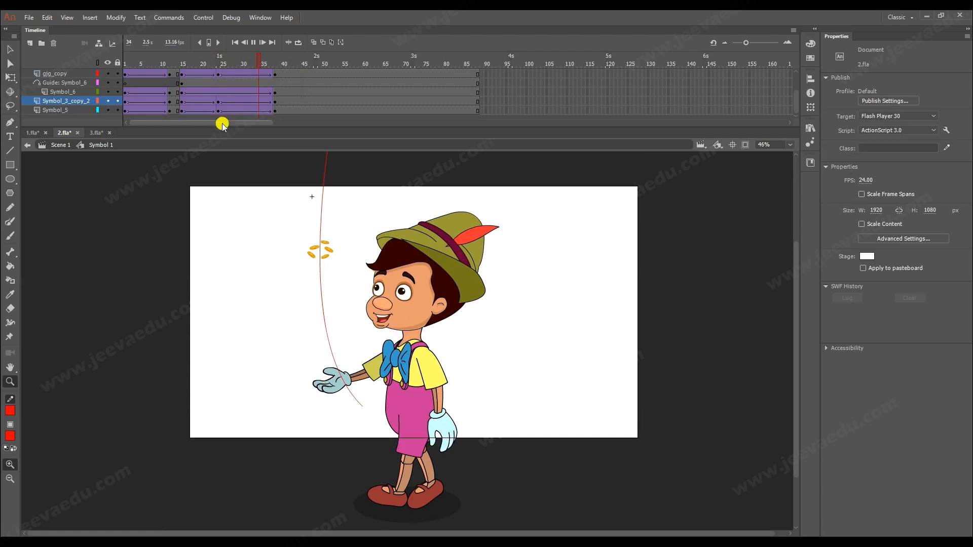
{"action": "left_click", "coordinate": [268, 64]}
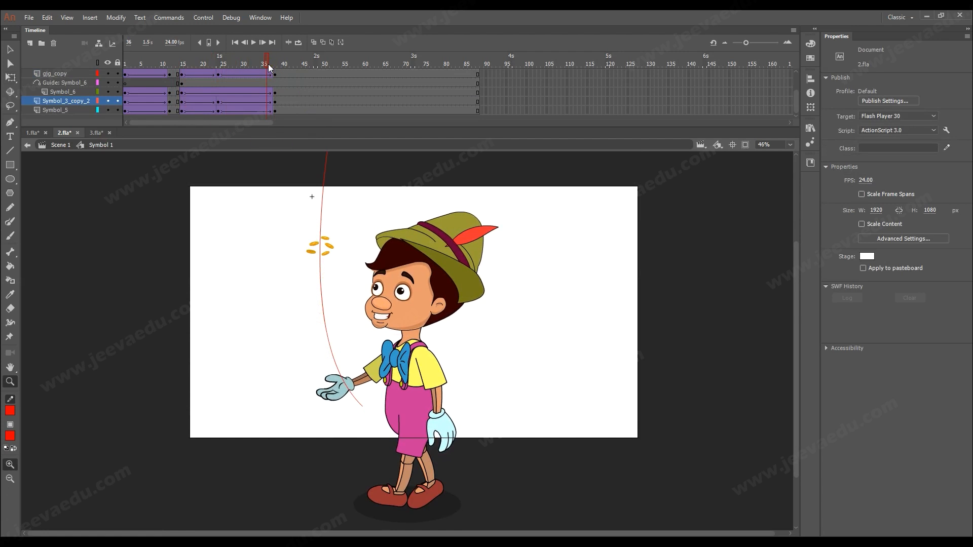
Examine the reference arm pose around frame 120 in 1.fla, then replay the motion in 2.fla.
{"action": "left_click", "coordinate": [31, 133]}
{"action": "left_click", "coordinate": [463, 59]}
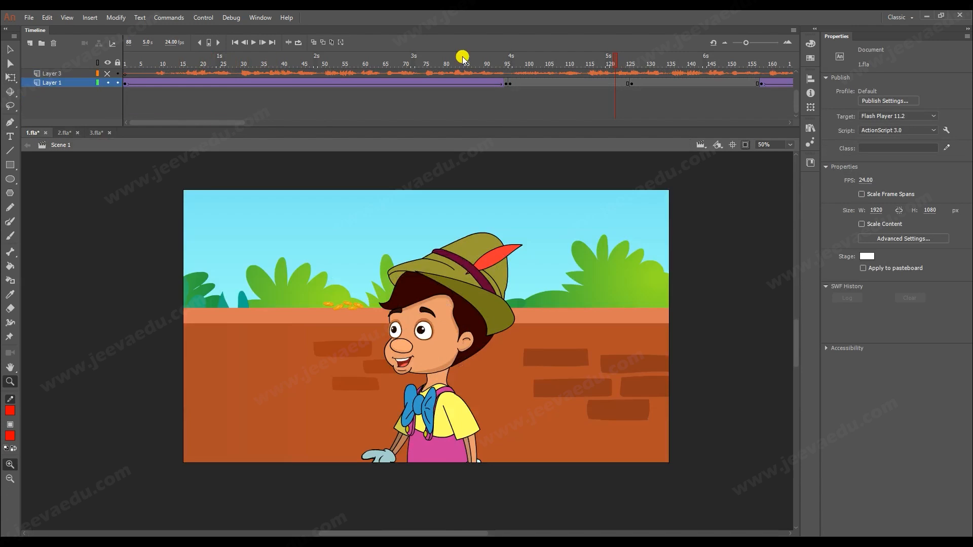
{"action": "left_click_drag", "start_coordinate": [574, 65], "coordinate": [607, 99]}
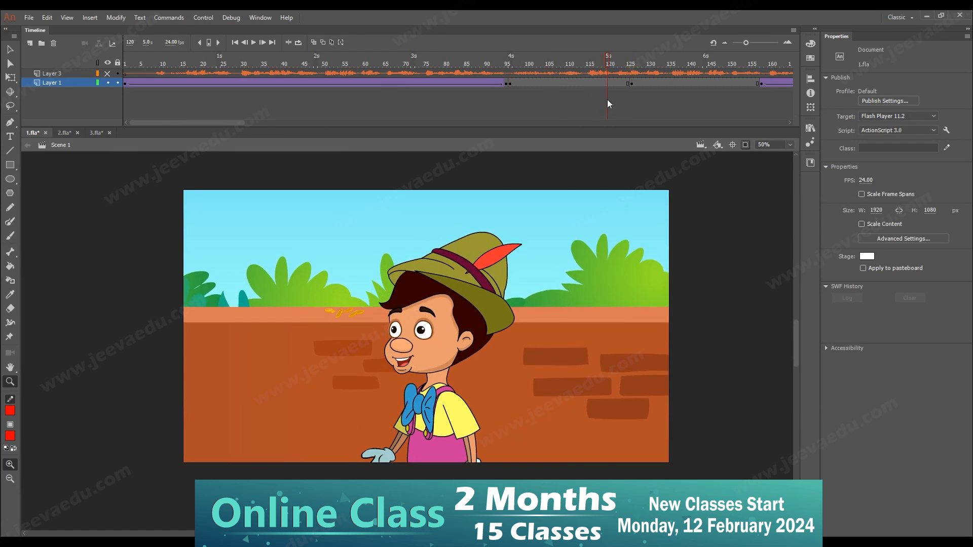
{"action": "left_click", "coordinate": [64, 132]}
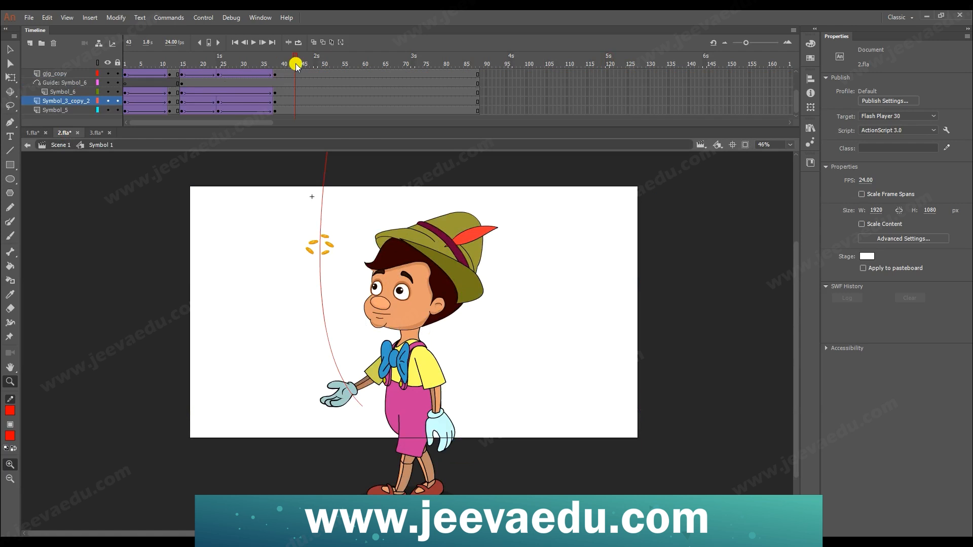
{"action": "left_click_drag", "start_coordinate": [293, 63], "coordinate": [240, 94]}
{"action": "key", "text": "Return"}
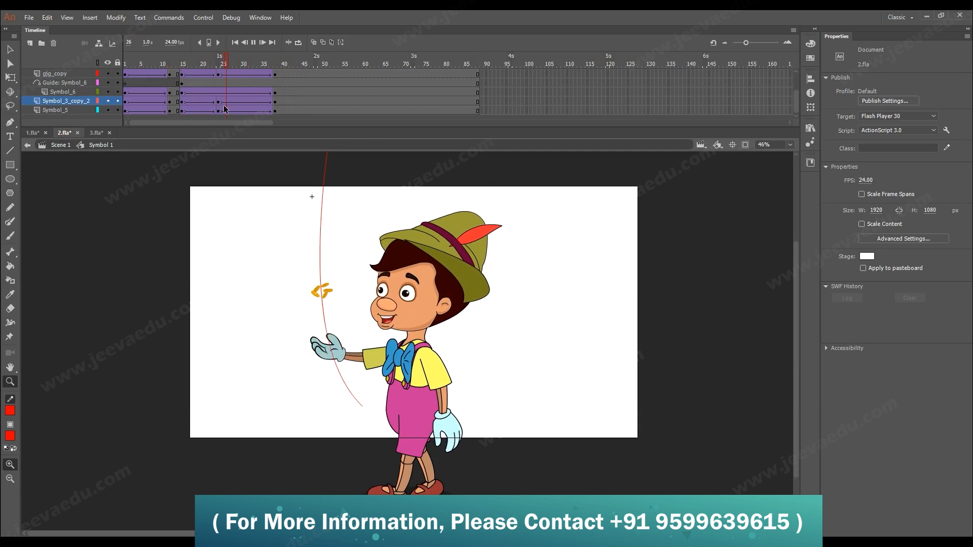
Rotate the outstretched arm down closer to the body around the shoulder at frame 38, and preview the motion.
{"action": "mouse_move", "coordinate": [280, 65]}
{"action": "left_mouse_down"}
{"action": "mouse_move", "coordinate": [202, 84]}
{"action": "mouse_move", "coordinate": [219, 91]}
{"action": "mouse_move", "coordinate": [275, 67]}
{"action": "left_mouse_up"}
{"action": "key", "text": "v"}
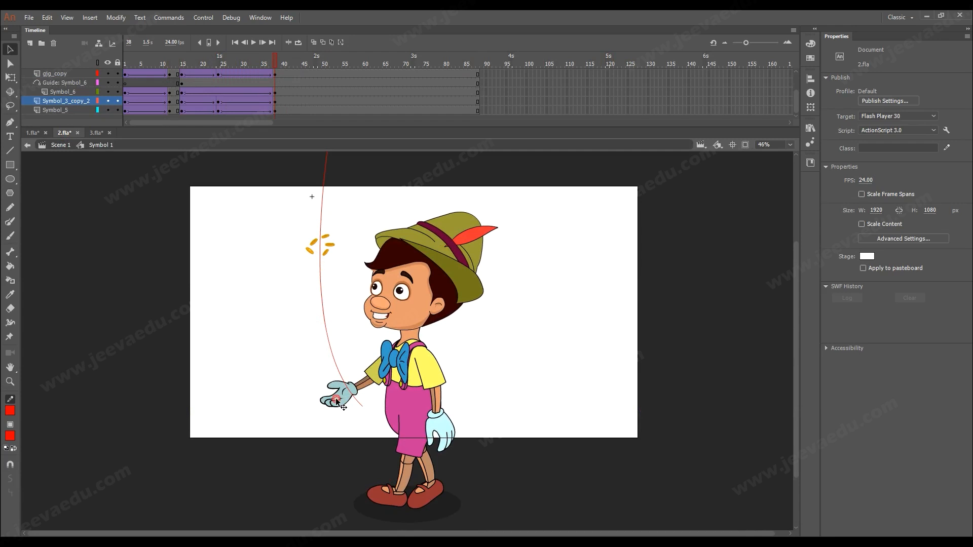
{"action": "left_click", "coordinate": [337, 398]}
{"action": "key", "text": "q"}
{"action": "left_click_drag", "start_coordinate": [337, 430], "coordinate": [390, 467]}
{"action": "scroll", "coordinate": [276, 71], "scroll_direction": "up", "scroll_amount": 2}
{"action": "key", "text": "Return"}
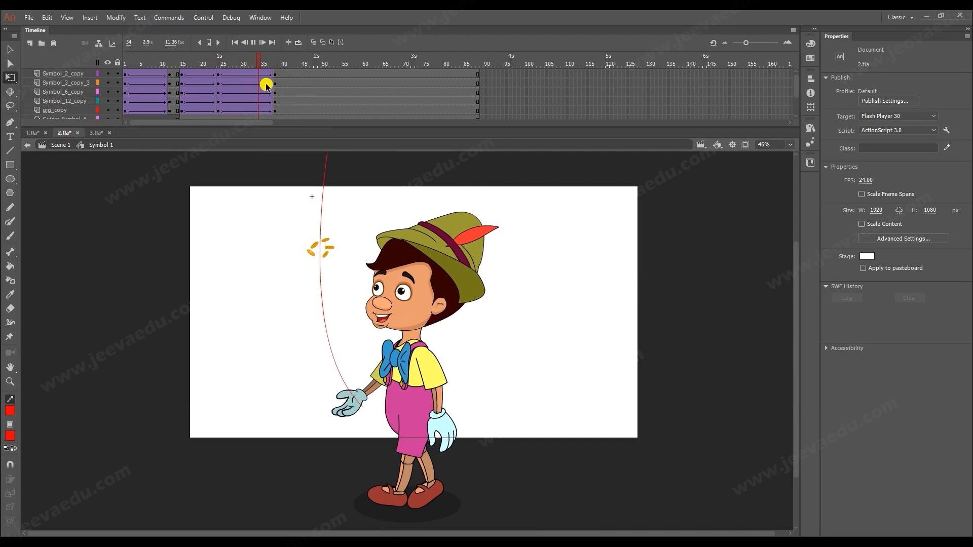
{"action": "left_click", "coordinate": [267, 68]}
Swing the hanging arm a little further toward the body around the shoulder at frame 38.
{"action": "left_click", "coordinate": [275, 66]}
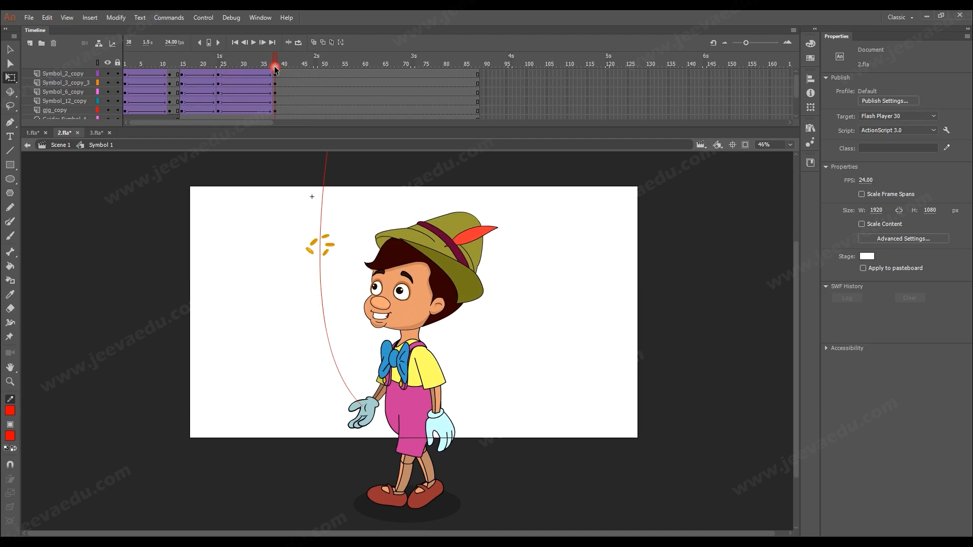
{"action": "left_click", "coordinate": [451, 432]}
{"action": "left_click_drag", "start_coordinate": [479, 452], "coordinate": [469, 455]}
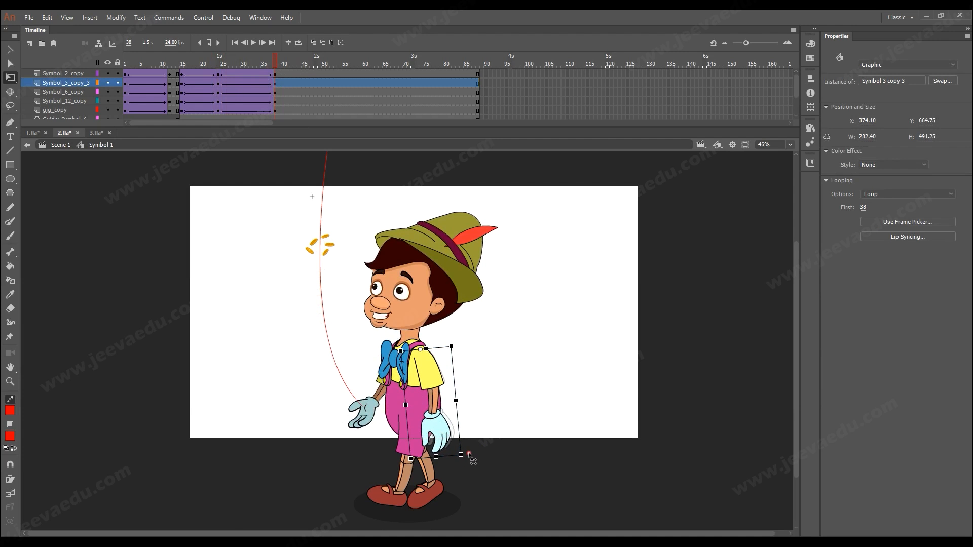
Open the hanging arm's nested symbols down to the hand and select the hand for editing.
{"action": "key", "text": "z"}
{"action": "left_click", "coordinate": [429, 394]}
{"action": "key", "text": "v"}
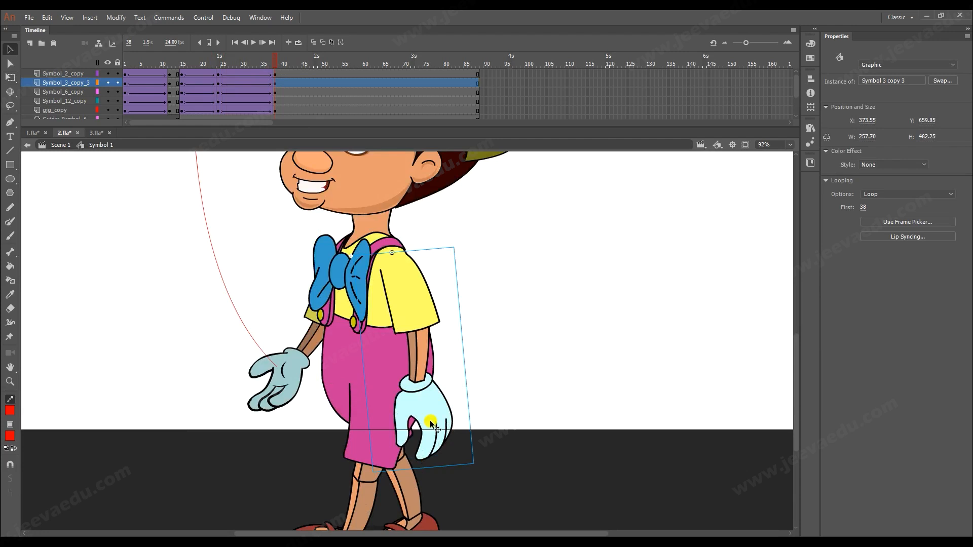
{"action": "double_click", "coordinate": [430, 417]}
{"action": "double_click", "coordinate": [429, 416]}
{"action": "left_click", "coordinate": [433, 424]}
{"action": "left_click_drag", "start_coordinate": [436, 424], "coordinate": [412, 433]}
{"action": "key", "text": "F8"}
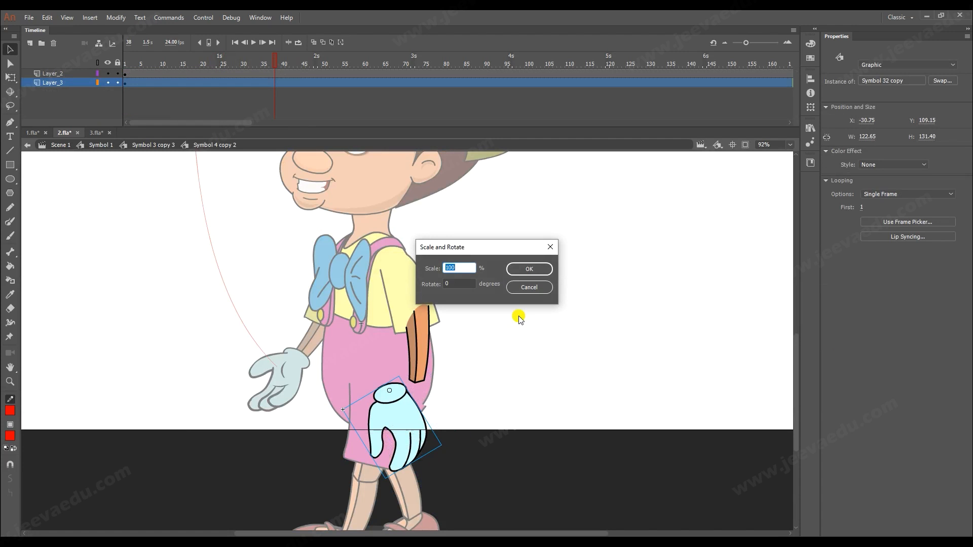
{"action": "left_click", "coordinate": [527, 286]}
{"action": "key", "text": "ctrl+z"}
Scale the hanging arm's hand to 95% twice and return to Symbol 1.
{"action": "key", "text": "ctrl+alt+s"}
{"action": "type", "text": "95"}
{"action": "key", "text": "Return"}
{"action": "key", "text": "ctrl+alt+s"}
{"action": "key", "text": "Return"}
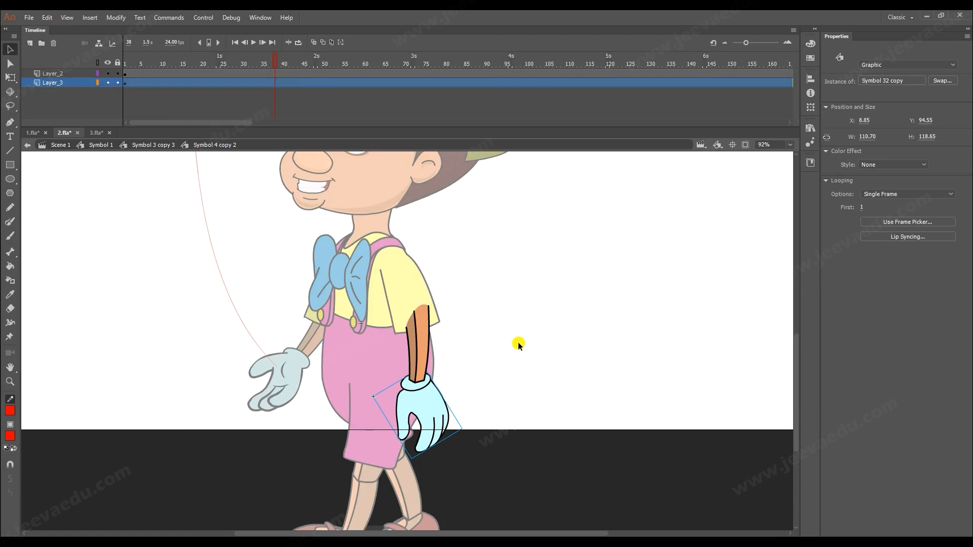
{"action": "left_click", "coordinate": [82, 146]}
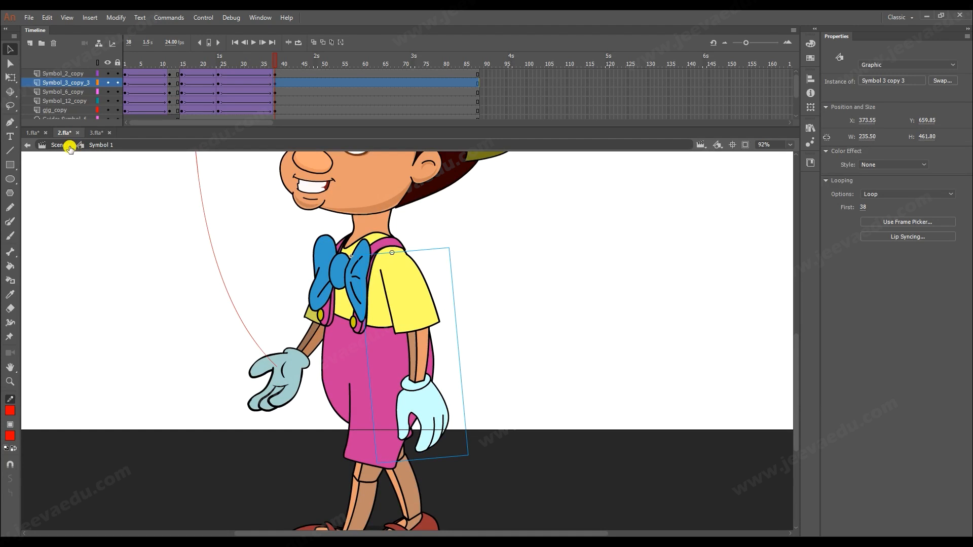
Return to the main scene of 2.fla and replay the coin toss through frame 45.
{"action": "key", "text": "z"}
{"action": "left_click", "coordinate": [381, 229], "text": "alt"}
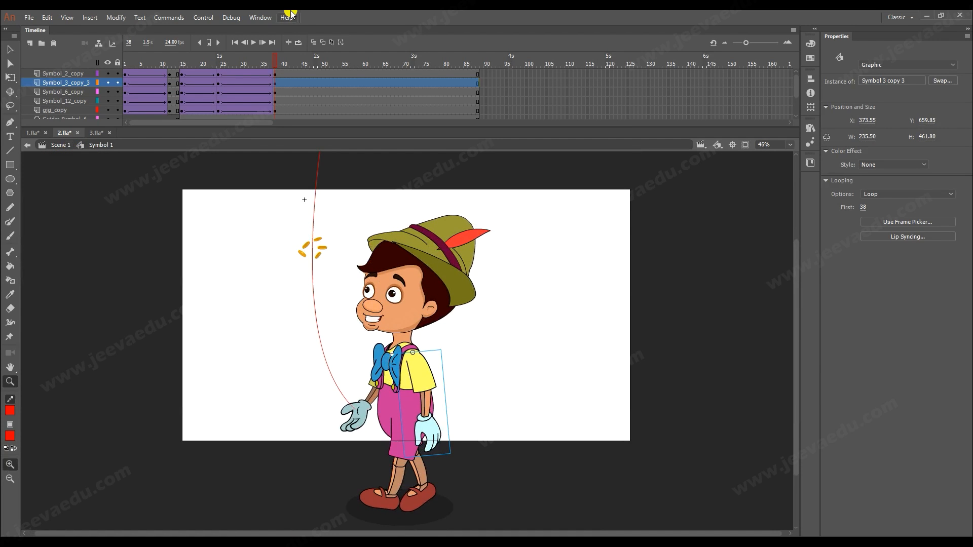
{"action": "left_click_drag", "start_coordinate": [276, 58], "coordinate": [276, 105]}
{"action": "left_click", "coordinate": [50, 150]}
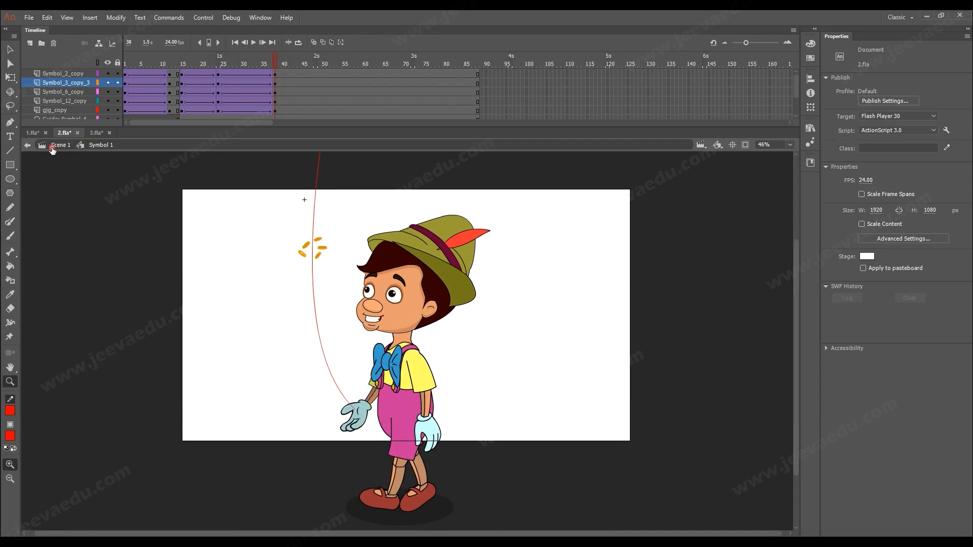
{"action": "left_click_drag", "start_coordinate": [267, 64], "coordinate": [62, 81]}
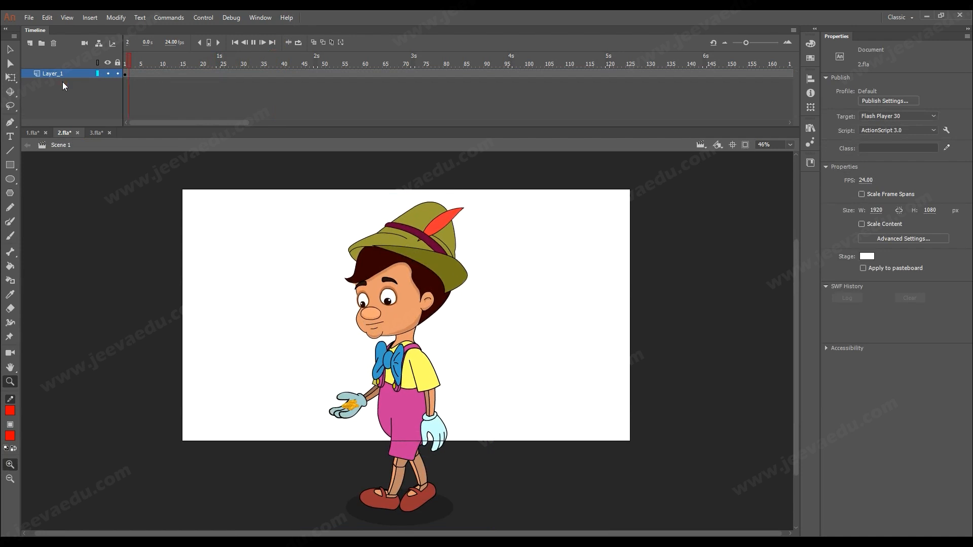
{"action": "key", "text": "Return"}
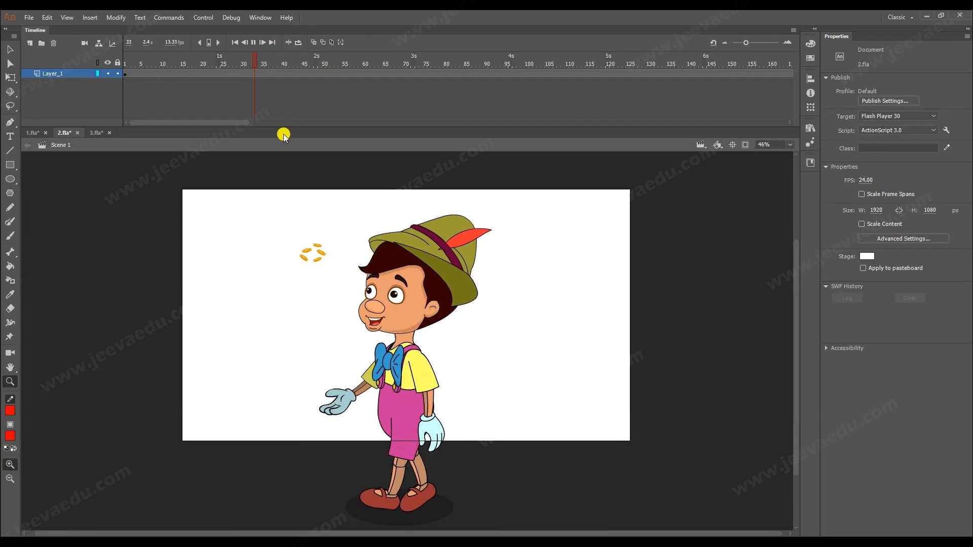
{"action": "key", "text": "Return"}
{"action": "key", "text": "Return"}
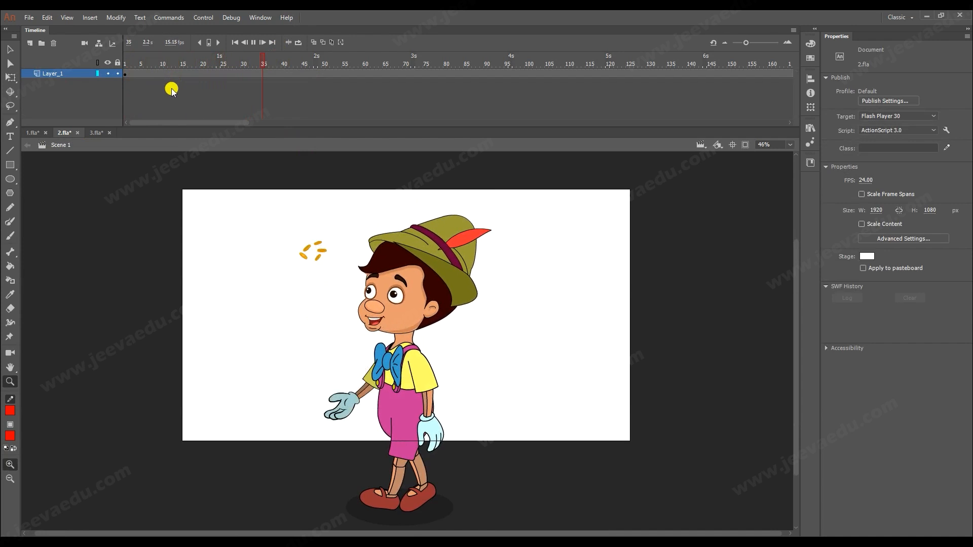
{"action": "left_click_drag", "start_coordinate": [283, 61], "coordinate": [311, 101]}
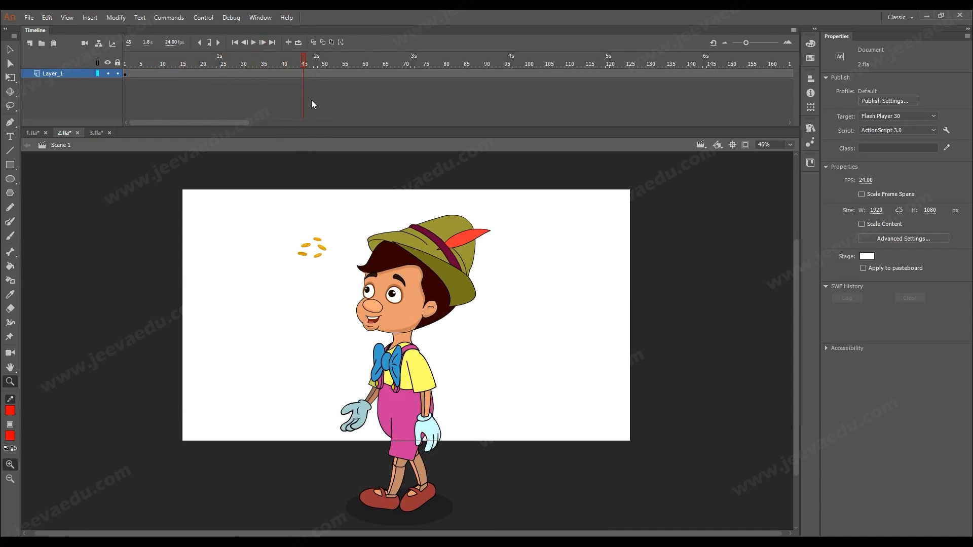
Switch to 1.fla and examine the reference animation up to the close-up hand shot at frame 158.
{"action": "left_click", "coordinate": [33, 133]}
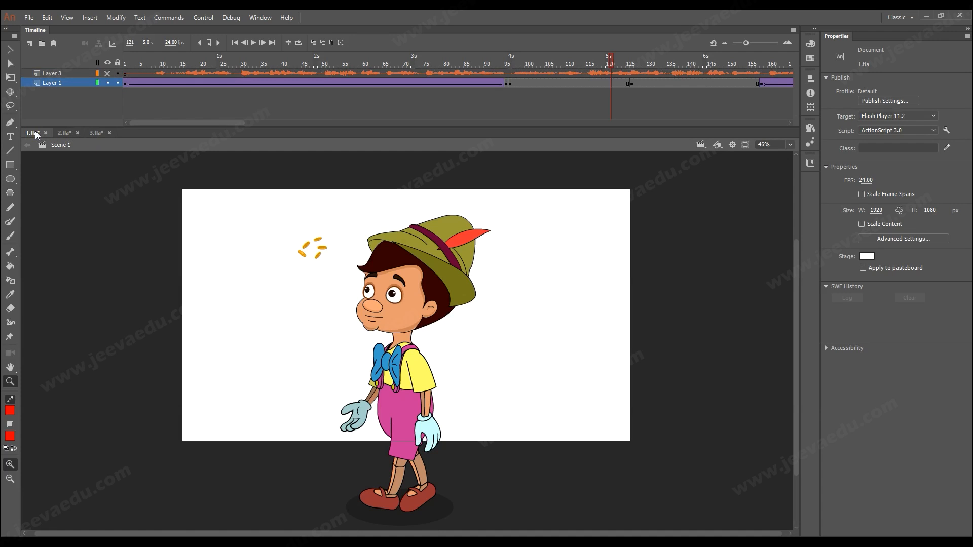
{"action": "left_click_drag", "start_coordinate": [637, 68], "coordinate": [811, 92]}
{"action": "left_click_drag", "start_coordinate": [686, 92], "coordinate": [640, 80]}
{"action": "left_click", "coordinate": [29, 104]}
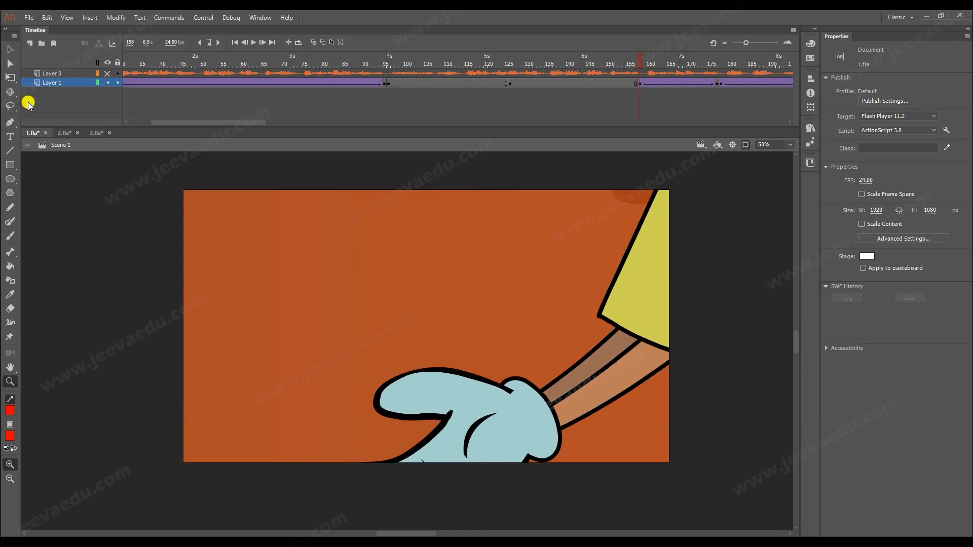
Switch to 3.fla, inspect the arm symbol's timeline from inside, and return to the main scene.
{"action": "left_click", "coordinate": [90, 136]}
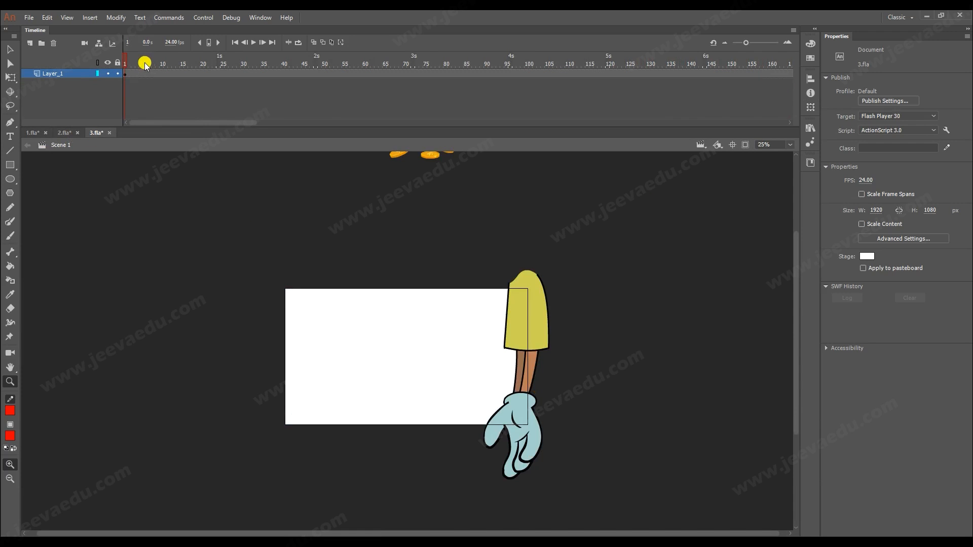
{"action": "left_click_drag", "start_coordinate": [141, 65], "coordinate": [56, 78]}
{"action": "key", "text": "v"}
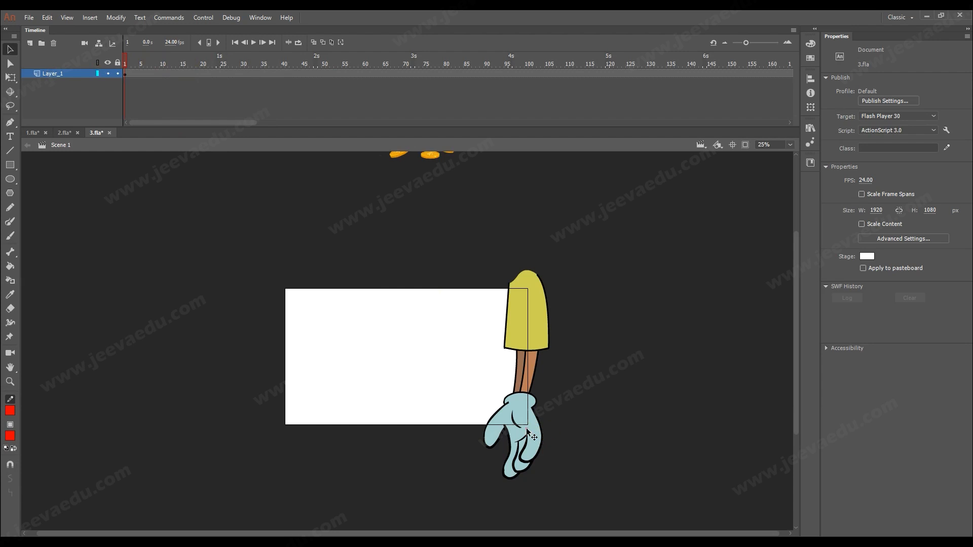
{"action": "left_click", "coordinate": [527, 428]}
{"action": "double_click", "coordinate": [528, 443]}
{"action": "left_click_drag", "start_coordinate": [130, 61], "coordinate": [179, 69]}
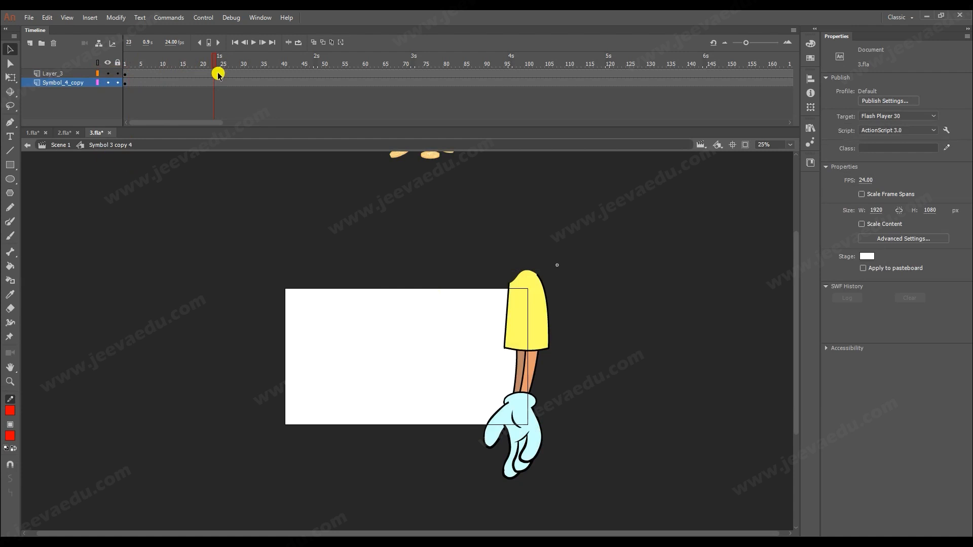
{"action": "left_click", "coordinate": [61, 145]}
{"action": "left_click_drag", "start_coordinate": [169, 66], "coordinate": [100, 72]}
Convert the coins and the arm together into one symbol and open it for editing.
{"action": "left_click", "coordinate": [431, 273], "text": "ctrl+alt"}
{"action": "left_click_drag", "start_coordinate": [352, 239], "coordinate": [479, 453]}
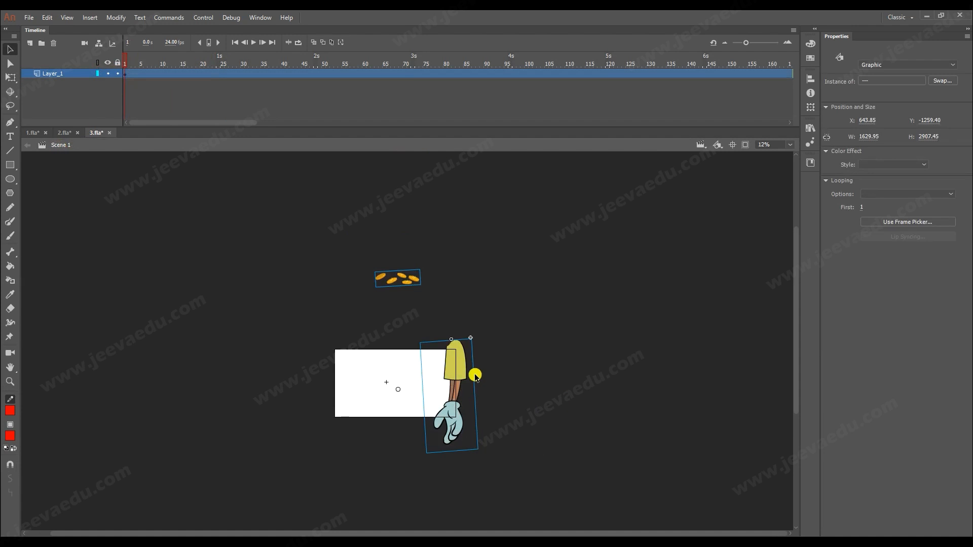
{"action": "key", "text": "F8"}
{"action": "key", "text": "Escape"}
{"action": "double_click", "coordinate": [455, 385]}
Distribute the coins and arm onto separate layers with extended frames and delete the empty Layer_1.
{"action": "right_click", "coordinate": [456, 384]}
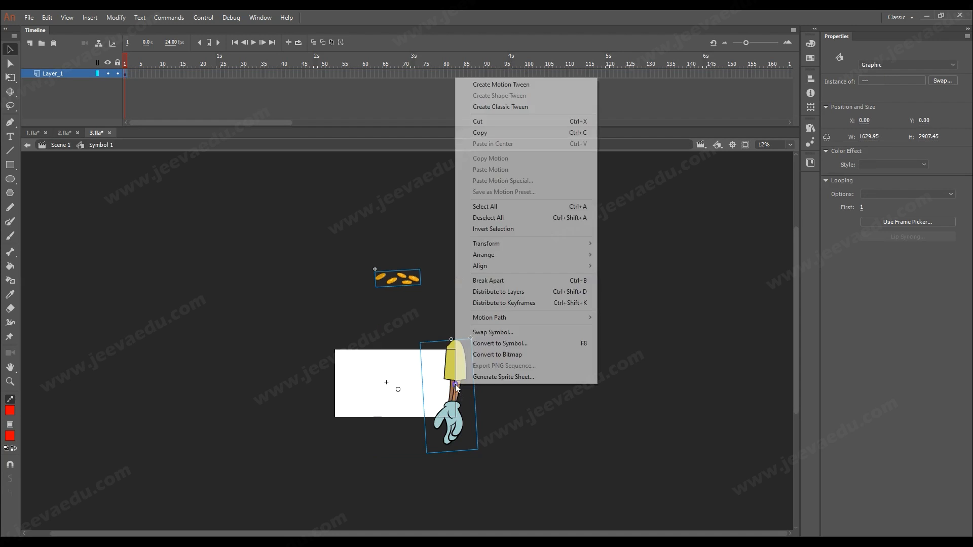
{"action": "left_click", "coordinate": [504, 303]}
{"action": "left_click_drag", "start_coordinate": [152, 75], "coordinate": [120, 70]}
{"action": "key", "text": "F5"}
{"action": "key", "text": "F5"}
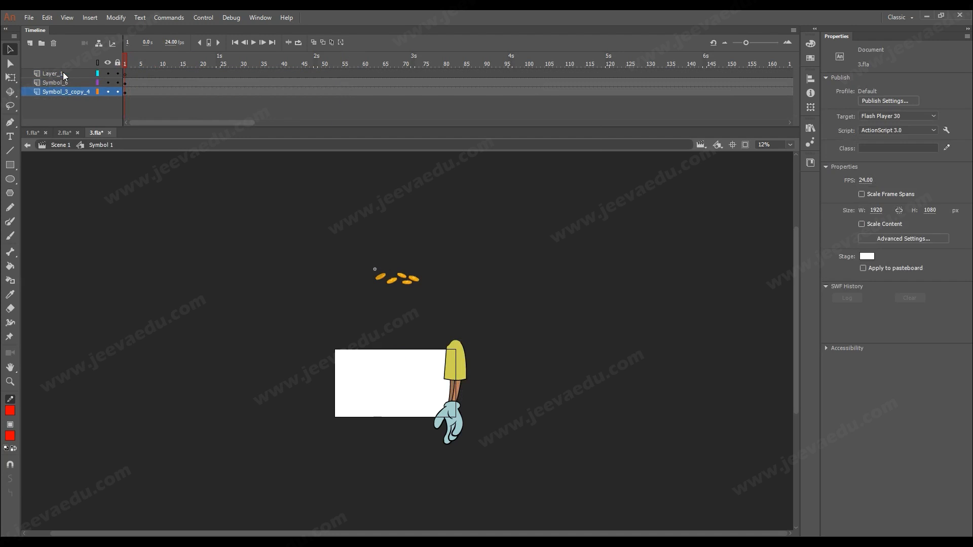
{"action": "left_click", "coordinate": [62, 73]}
{"action": "left_click", "coordinate": [54, 47]}
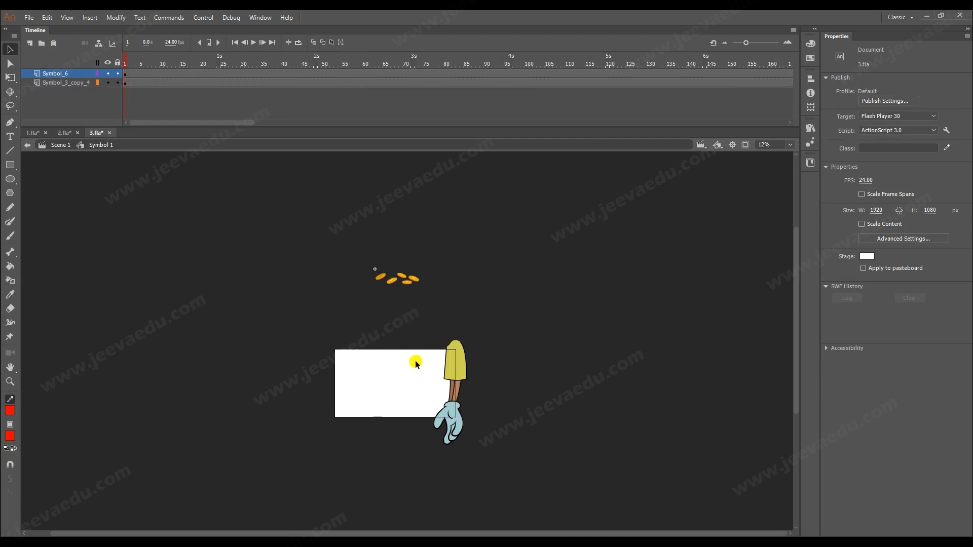
Preview the falling coins, add a keyframe at frame 28 on the arm layer, and create a classic tween leading to it.
{"action": "left_click", "coordinate": [450, 413]}
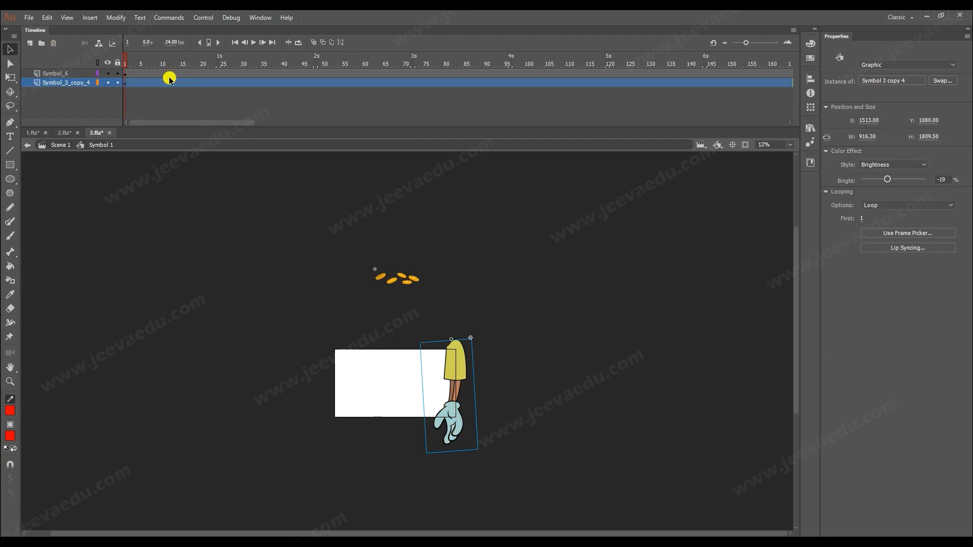
{"action": "key", "text": "z"}
{"action": "left_click", "coordinate": [386, 354]}
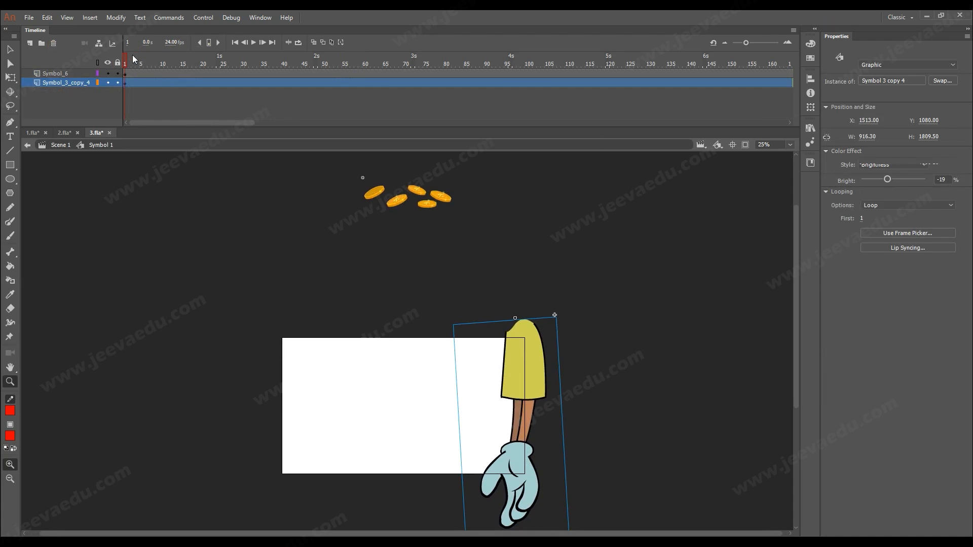
{"action": "left_click", "coordinate": [170, 65]}
{"action": "left_click_drag", "start_coordinate": [172, 68], "coordinate": [46, 105]}
{"action": "key", "text": "Return"}
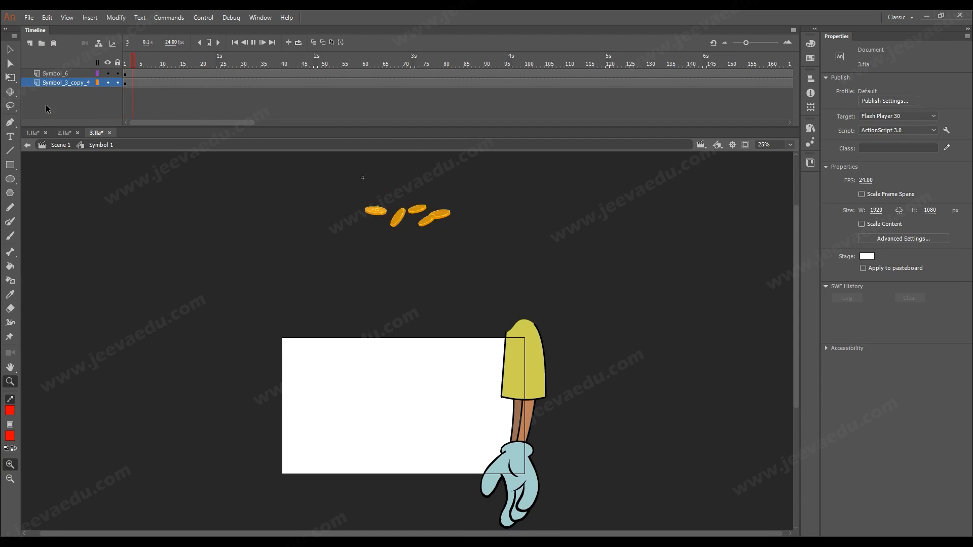
{"action": "left_click_drag", "start_coordinate": [219, 66], "coordinate": [234, 68]}
{"action": "left_click", "coordinate": [231, 81]}
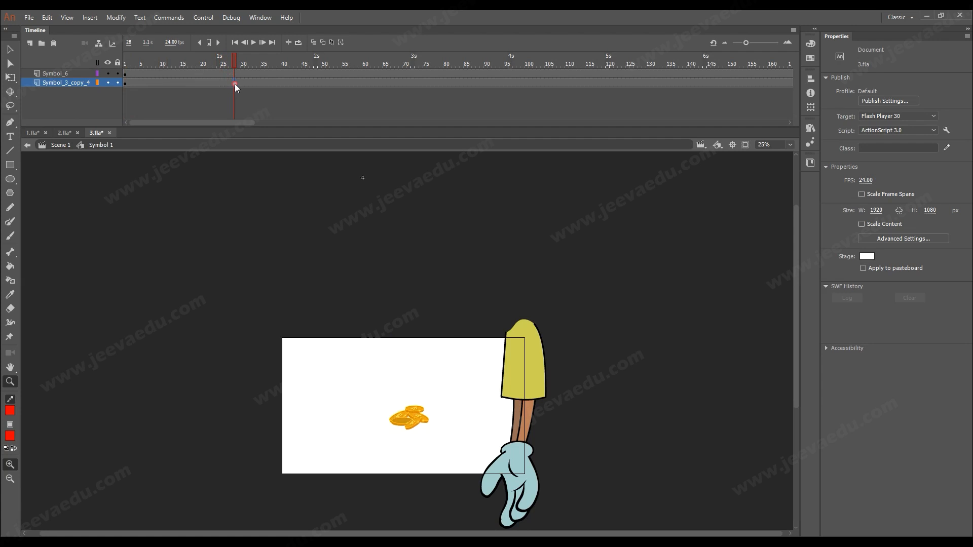
{"action": "left_click", "coordinate": [235, 84]}
{"action": "right_click", "coordinate": [206, 83]}
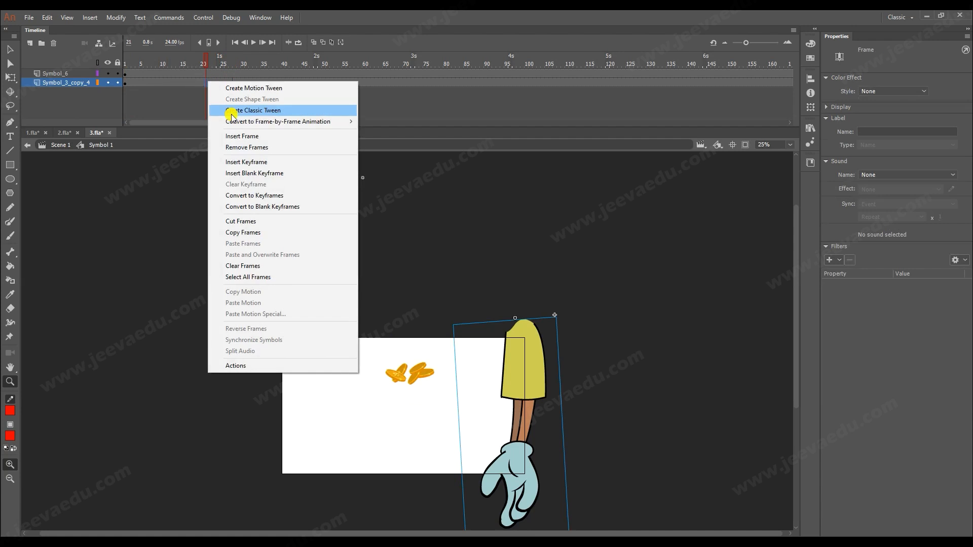
{"action": "left_click", "coordinate": [258, 108]}
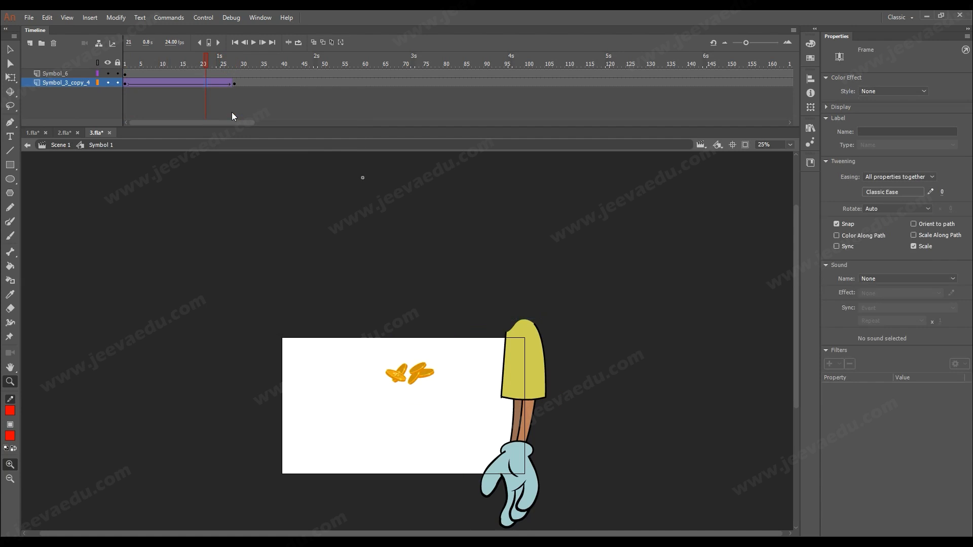
Rotate the whole arm around the shoulder toward the coins at frame 28.
{"action": "left_click", "coordinate": [234, 82]}
{"action": "key", "text": "q"}
{"action": "left_click_drag", "start_coordinate": [571, 486], "coordinate": [566, 427]}
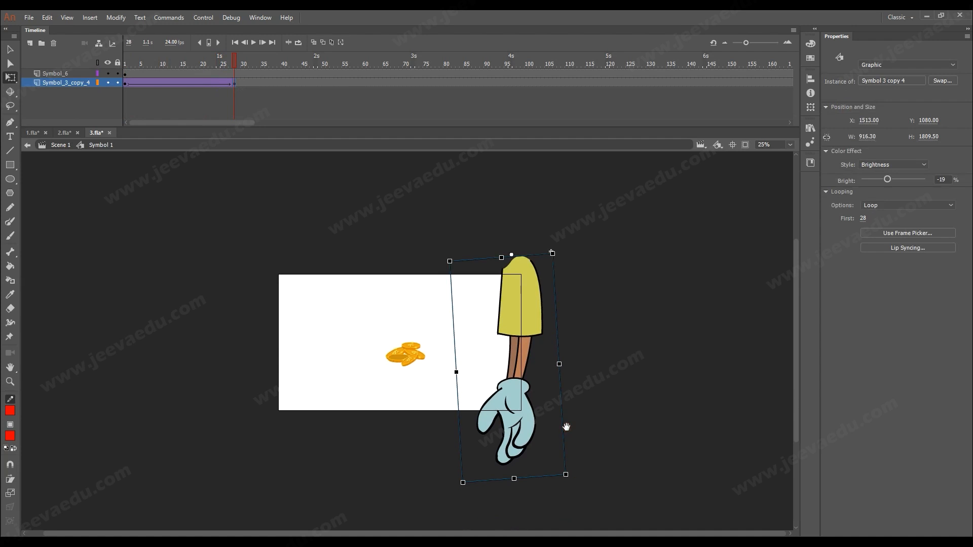
{"action": "left_click_drag", "start_coordinate": [574, 478], "coordinate": [487, 496]}
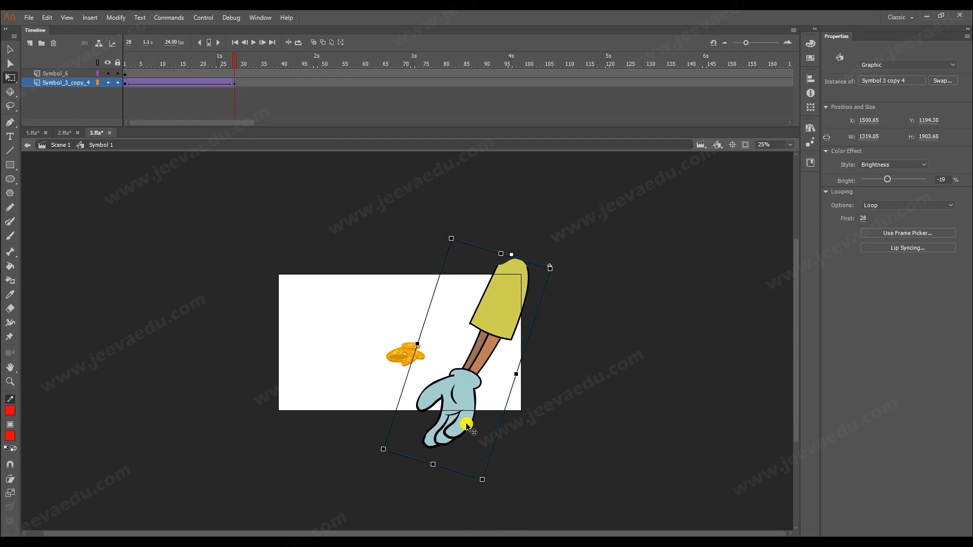
Inside the arm symbol, add a keyframe at frame 28 on the Symbol_4_copy layer and create a classic tween leading to it.
{"action": "double_click", "coordinate": [453, 418]}
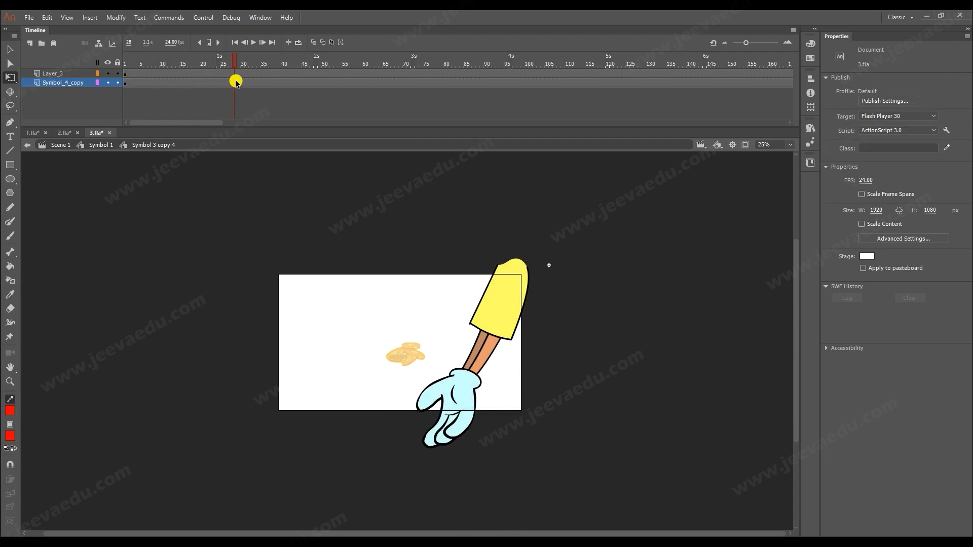
{"action": "left_click", "coordinate": [173, 83]}
{"action": "right_click", "coordinate": [174, 82]}
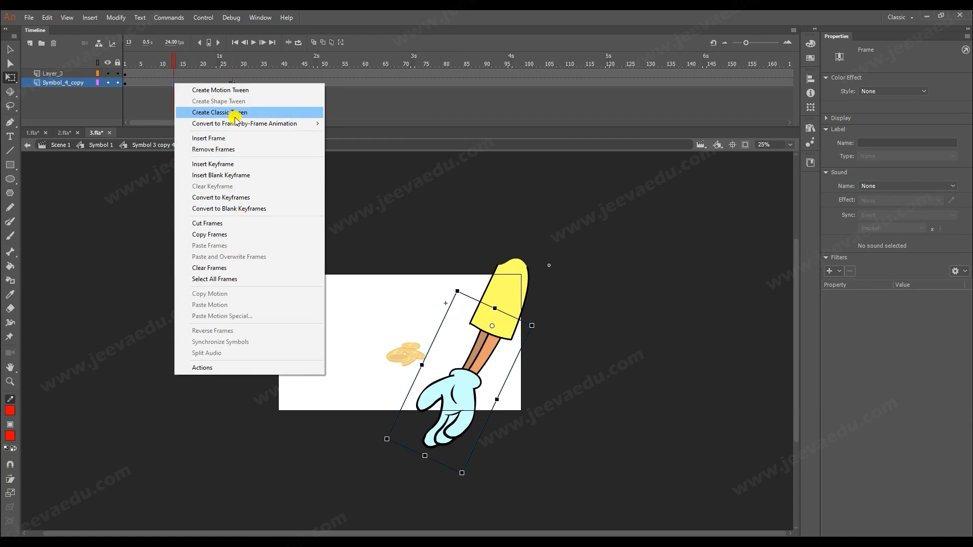
{"action": "left_click", "coordinate": [235, 91]}
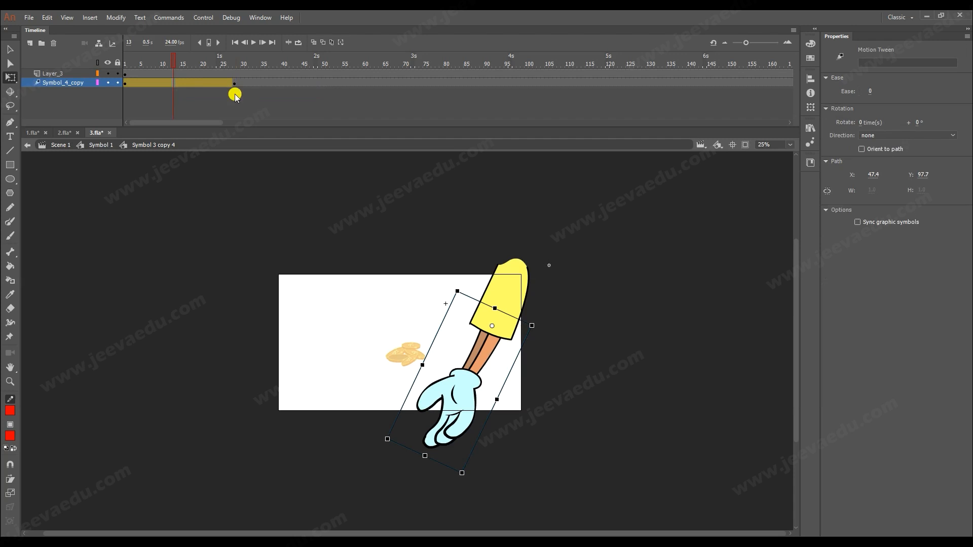
{"action": "left_click", "coordinate": [197, 81]}
{"action": "right_click", "coordinate": [196, 81]}
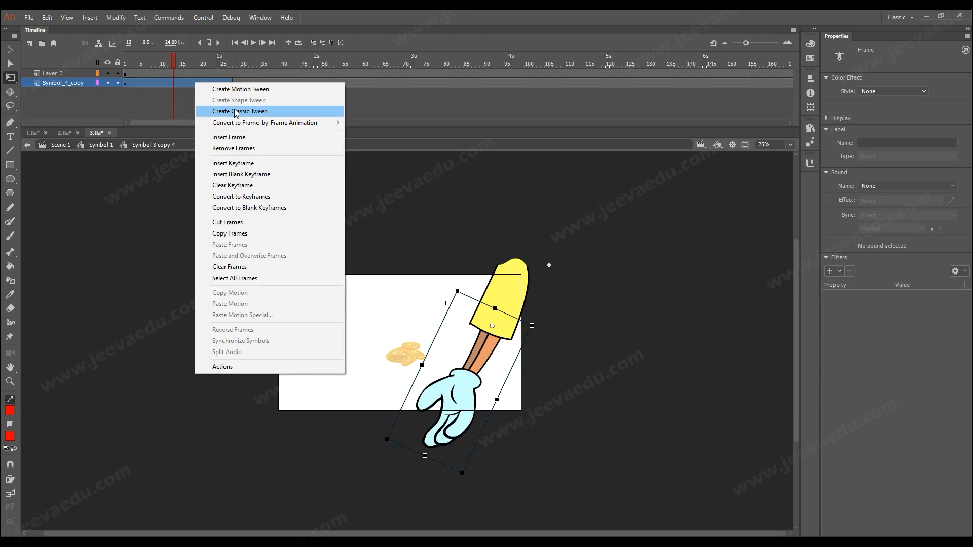
{"action": "left_click", "coordinate": [235, 111]}
{"action": "left_click", "coordinate": [234, 83]}
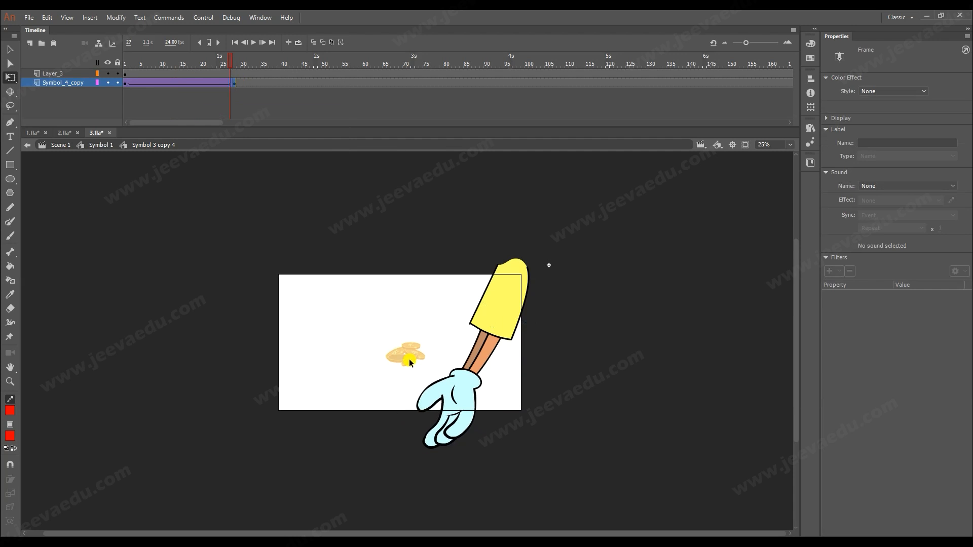
Rotate the forearm and hand upward on Symbol_4_copy's frame 28 end pose so the palm reaches the coins, and return to Symbol 1.
{"action": "left_click", "coordinate": [464, 433]}
{"action": "left_click", "coordinate": [214, 83]}
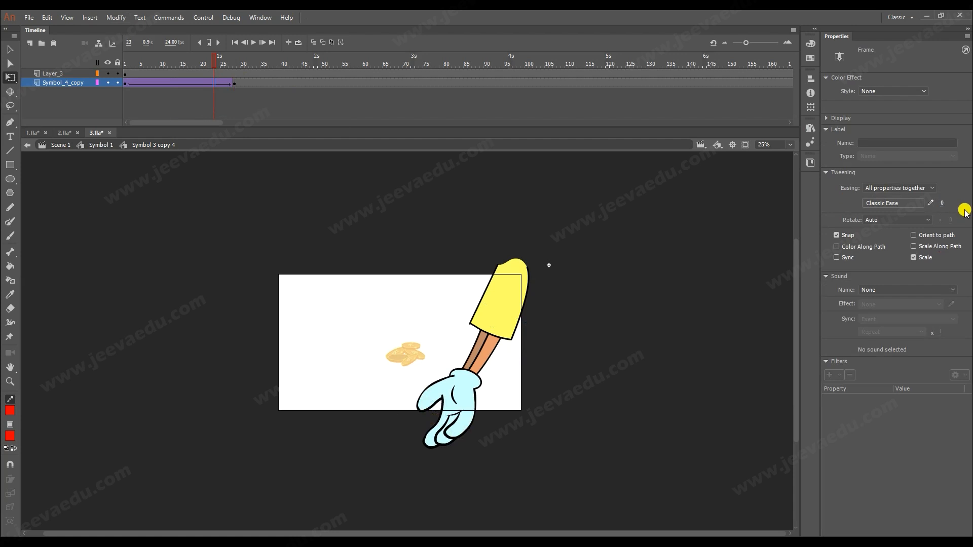
{"action": "left_click", "coordinate": [237, 83]}
{"action": "left_click_drag", "start_coordinate": [470, 484], "coordinate": [379, 429]}
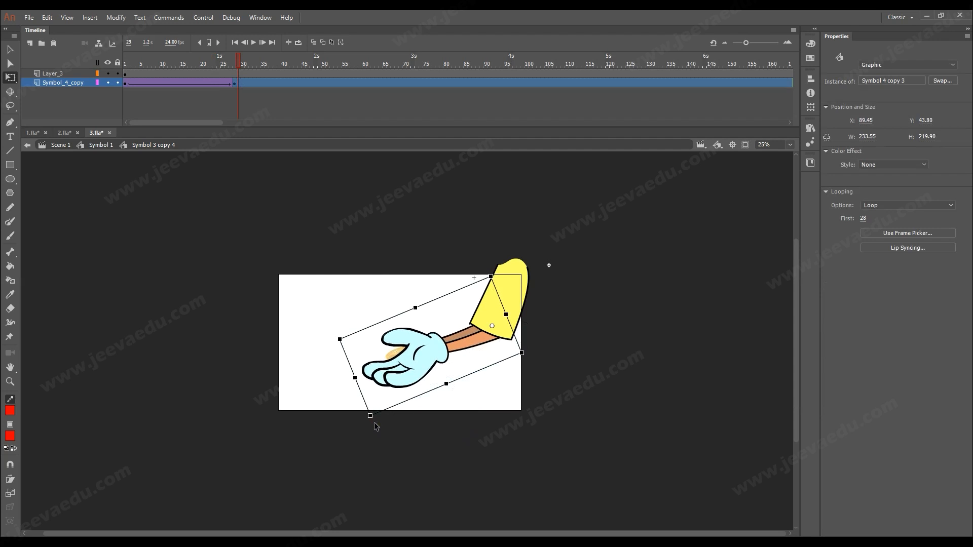
{"action": "double_click", "coordinate": [318, 293]}
Set the ease of the Symbol_3_copy_4 classic tween to 100 out and go to its end keyframe at frame 28.
{"action": "left_click", "coordinate": [202, 83]}
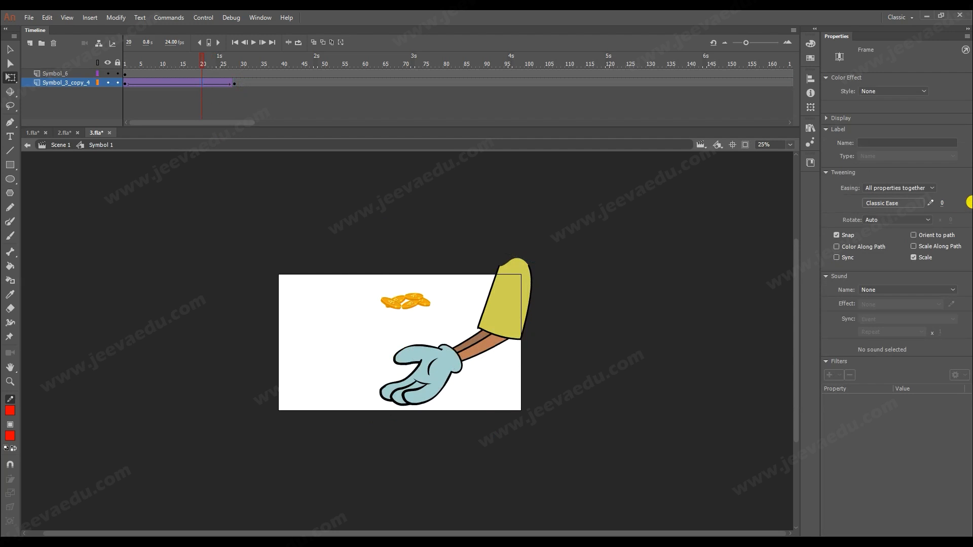
{"action": "left_click_drag", "start_coordinate": [941, 204], "coordinate": [935, 120]}
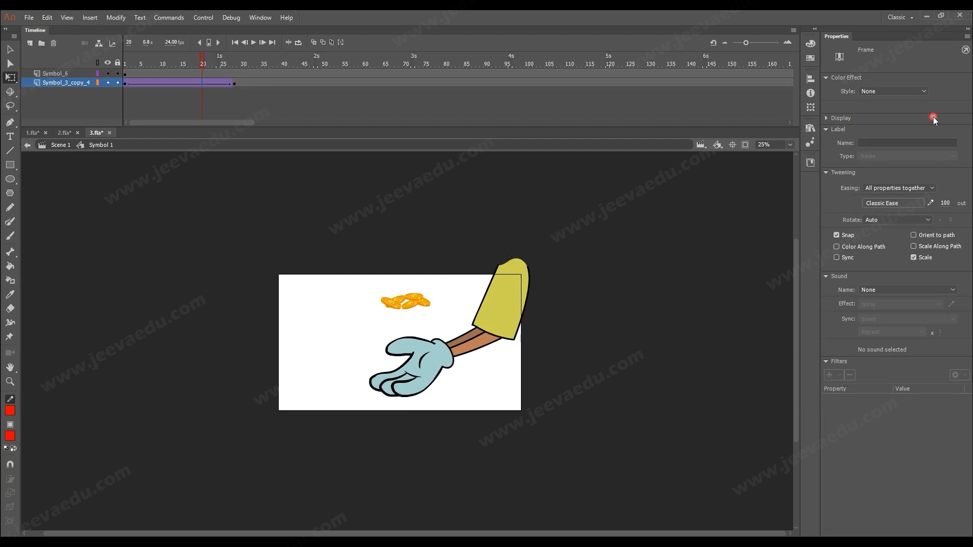
{"action": "left_click", "coordinate": [234, 83]}
{"action": "left_click", "coordinate": [422, 379]}
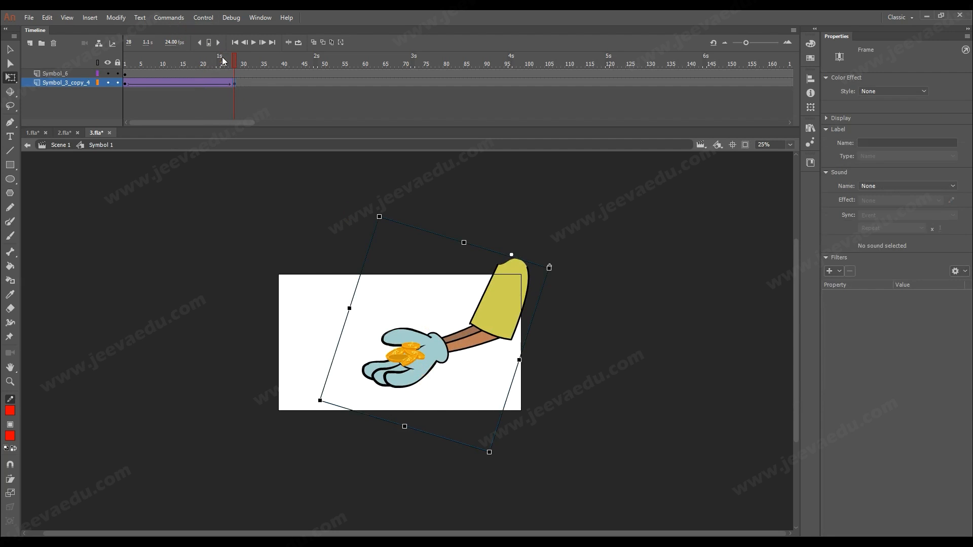
Play back the Symbol 1 animation and scrub through it to examine how the coins land in the hand.
{"action": "key", "text": "Return"}
{"action": "left_click", "coordinate": [58, 100]}
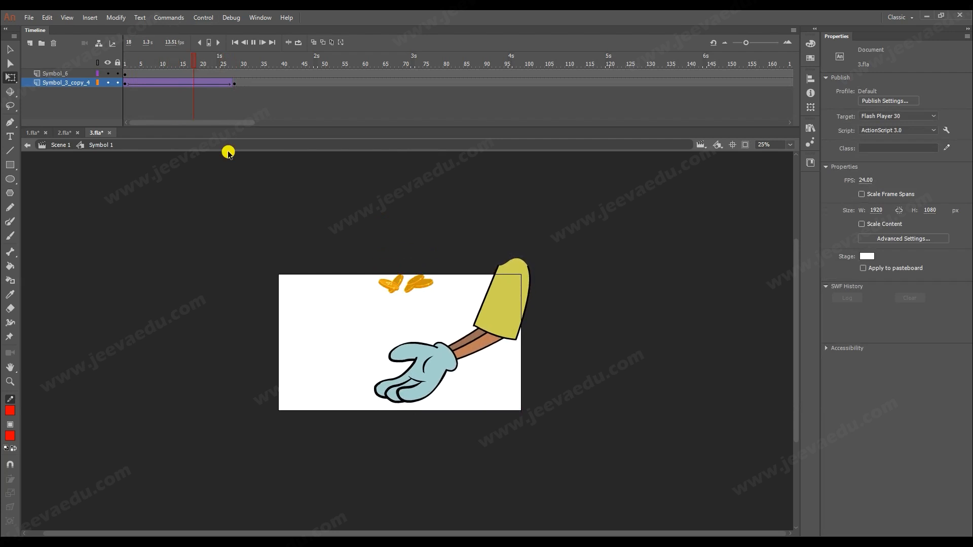
{"action": "left_click", "coordinate": [105, 73]}
{"action": "key", "text": "Return"}
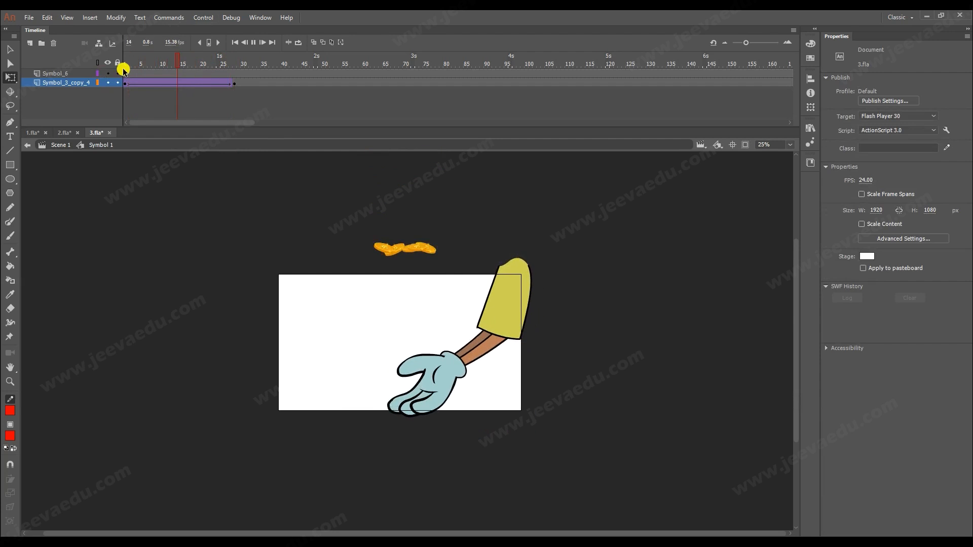
{"action": "left_click_drag", "start_coordinate": [238, 65], "coordinate": [172, 97]}
{"action": "key", "text": "Return"}
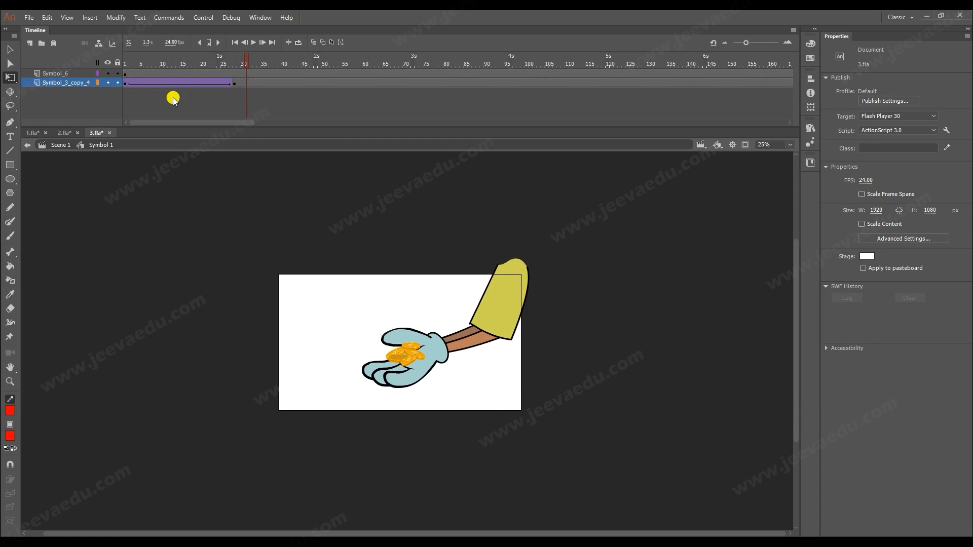
Add a Symbol_6 keyframe at frame 28 and keyframes at frame 34 on both layers, with classic tweens from frame 28 to 34.
{"action": "left_click", "coordinate": [234, 74]}
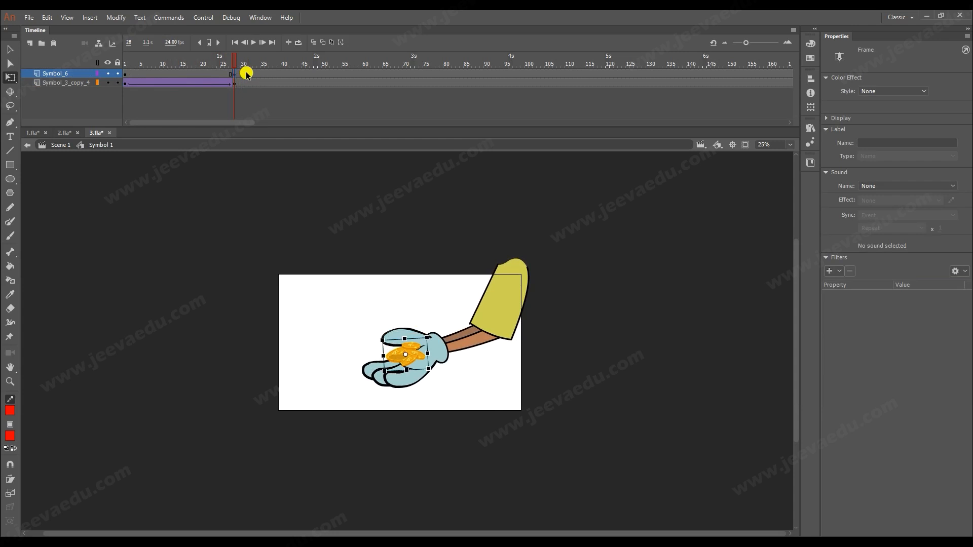
{"action": "left_click", "coordinate": [259, 82]}
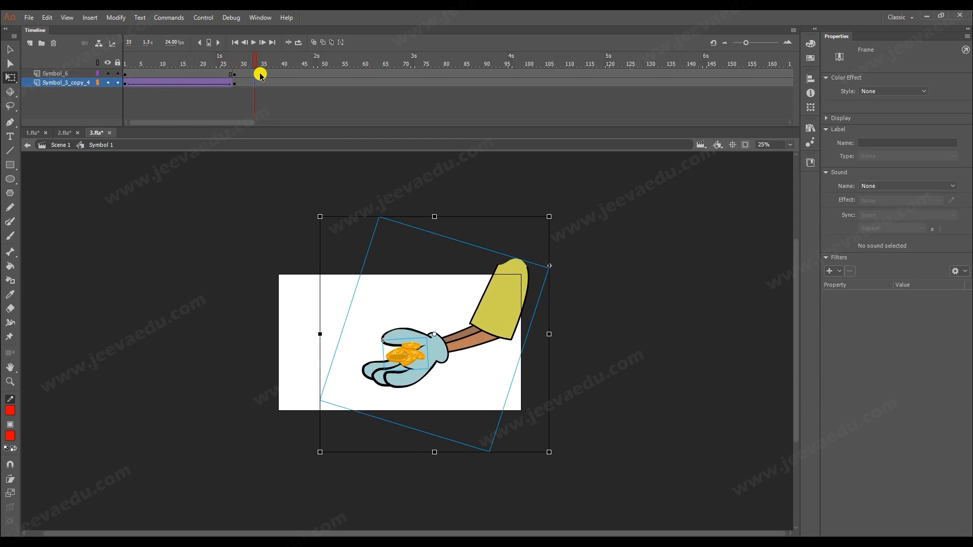
{"action": "left_click", "coordinate": [248, 81]}
{"action": "right_click", "coordinate": [245, 76]}
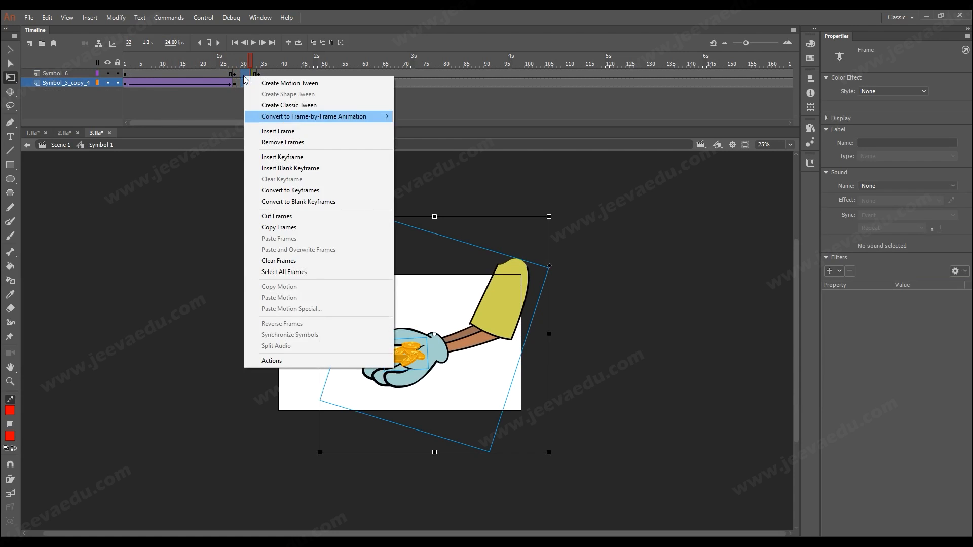
{"action": "left_click", "coordinate": [288, 105]}
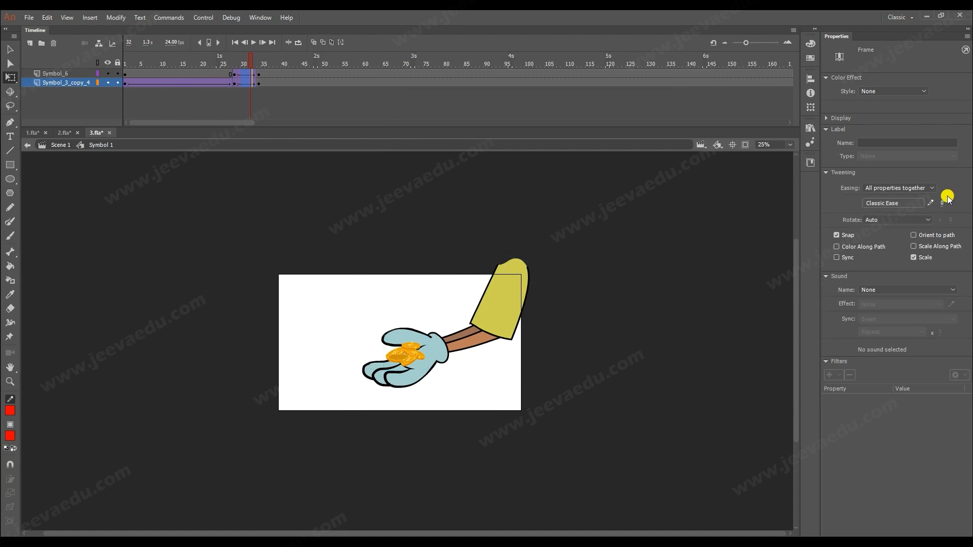
At frame 34, move the shared transformation point to the shoulder and rotate the arm and coins slightly downward together.
{"action": "left_click", "coordinate": [258, 78]}
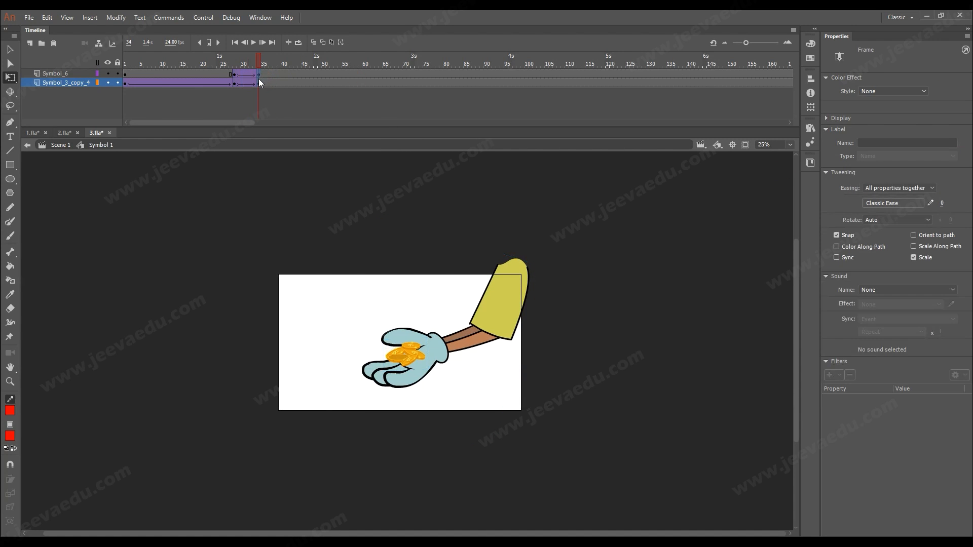
{"action": "left_click", "coordinate": [436, 334]}
{"action": "left_click_drag", "start_coordinate": [434, 334], "coordinate": [517, 264]}
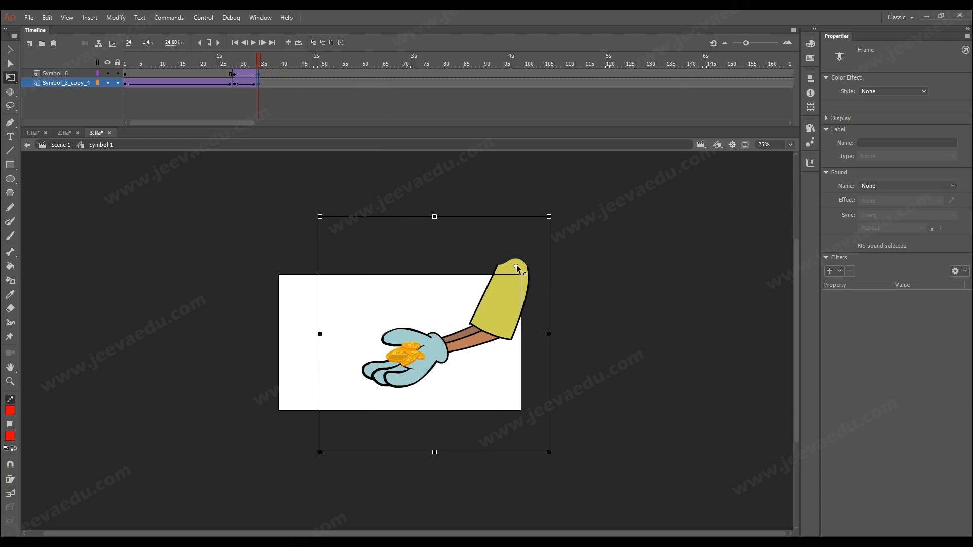
{"action": "left_click", "coordinate": [320, 444]}
{"action": "left_click_drag", "start_coordinate": [318, 458], "coordinate": [325, 466]}
{"action": "left_click", "coordinate": [369, 349]}
{"action": "left_click", "coordinate": [437, 349]}
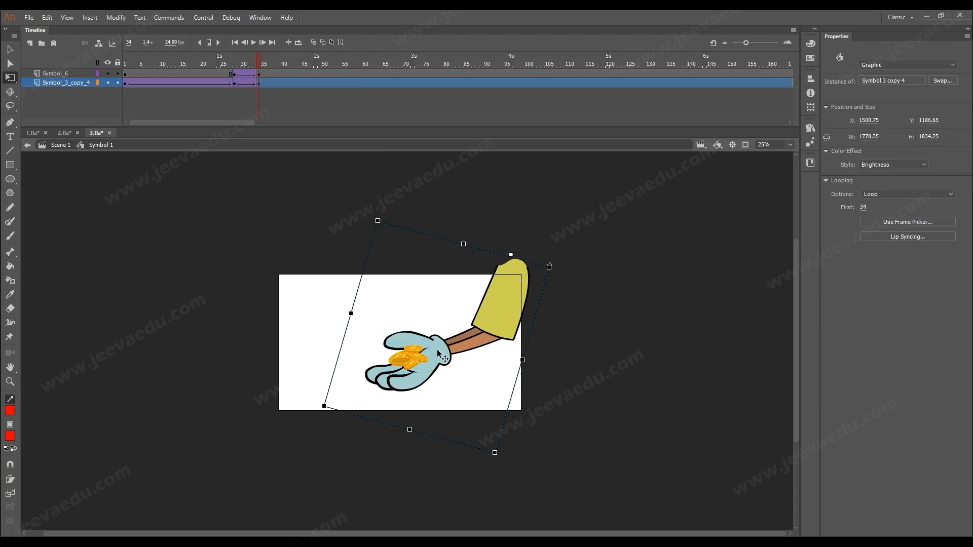
Inside the arm symbol, classic-tween Symbol_4_copy from frame 28 to a keyframe at 34 and rotate the forearm slightly downward in the end pose.
{"action": "double_click", "coordinate": [437, 349]}
{"action": "left_click", "coordinate": [257, 76]}
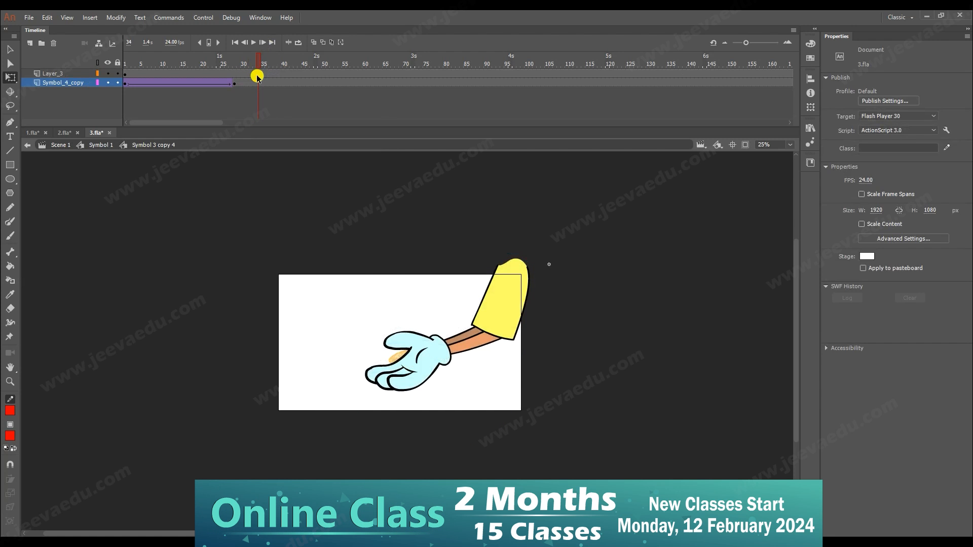
{"action": "right_click", "coordinate": [259, 85]}
{"action": "left_click", "coordinate": [273, 111]}
{"action": "left_click", "coordinate": [259, 85]}
{"action": "left_click", "coordinate": [261, 86]}
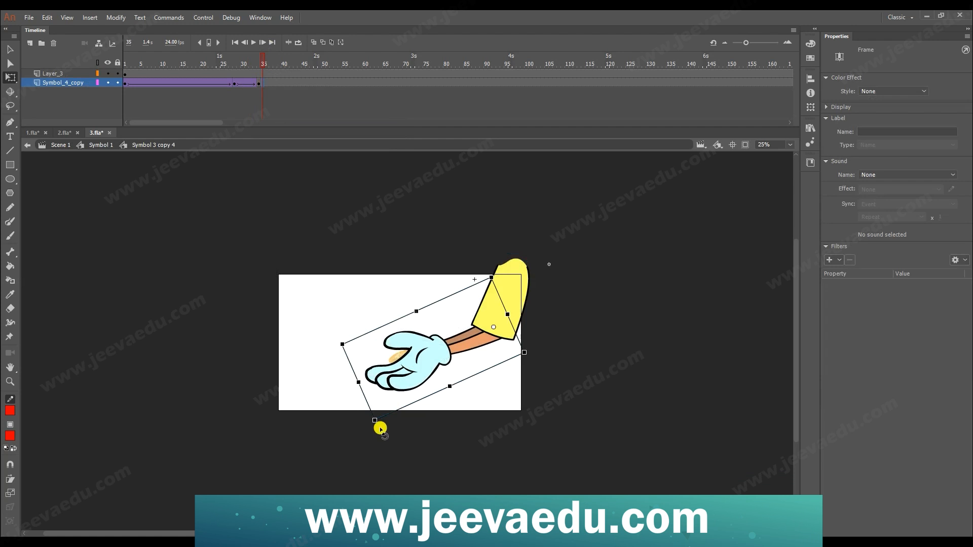
{"action": "left_click_drag", "start_coordinate": [384, 435], "coordinate": [387, 437]}
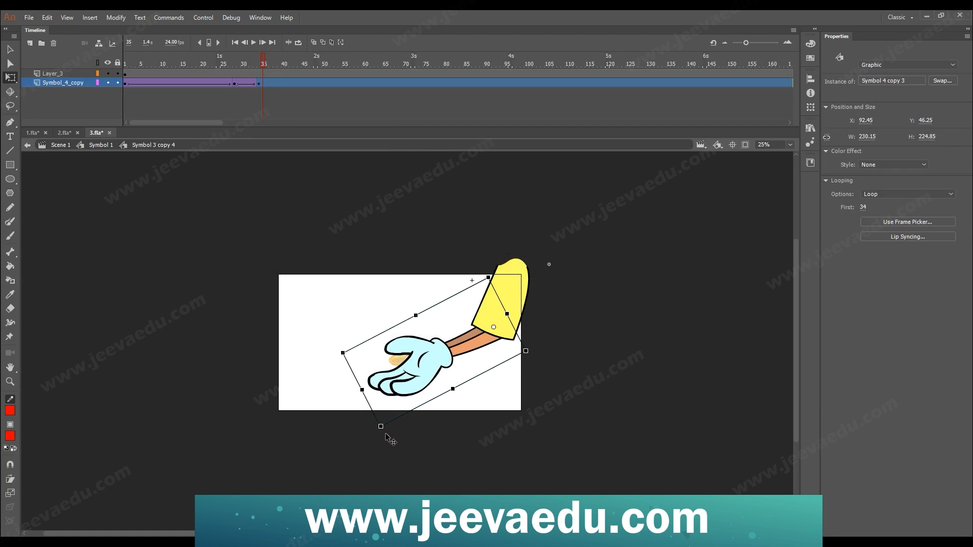
Add a keyframe at frame 35 on Layer_2 inside Symbol 4 copy 3 and check the parent symbol's keyframe positions.
{"action": "double_click", "coordinate": [409, 382]}
{"action": "left_click", "coordinate": [263, 84]}
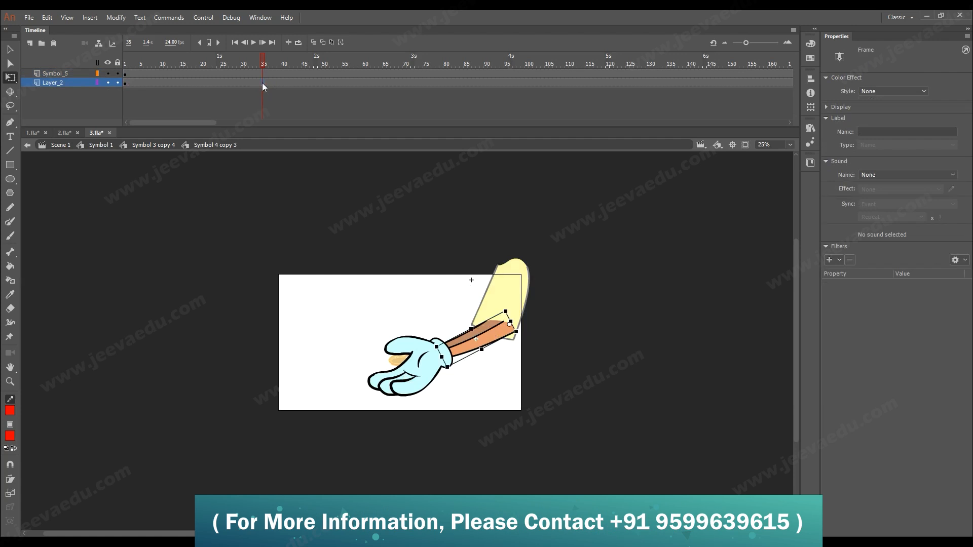
{"action": "double_click", "coordinate": [350, 375]}
{"action": "left_click", "coordinate": [234, 82]}
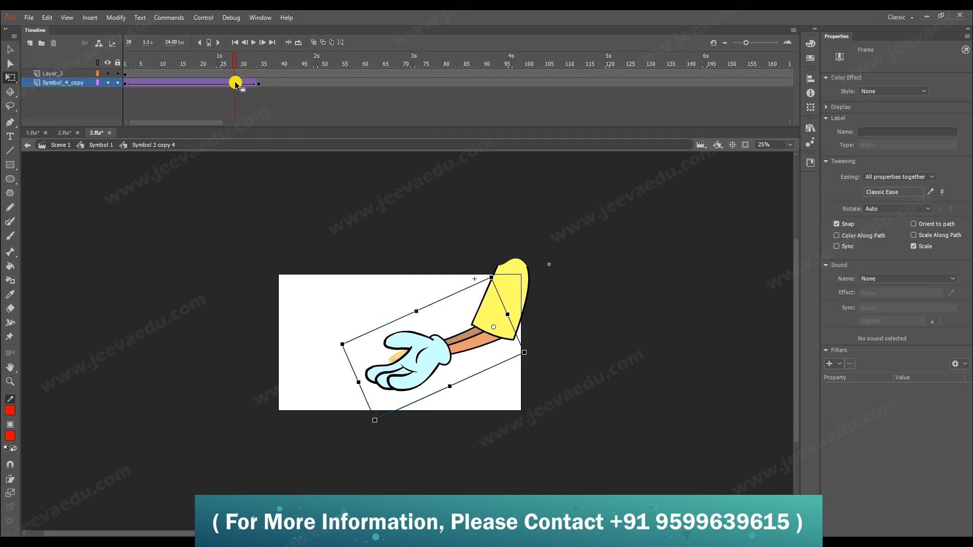
{"action": "left_click", "coordinate": [257, 83]}
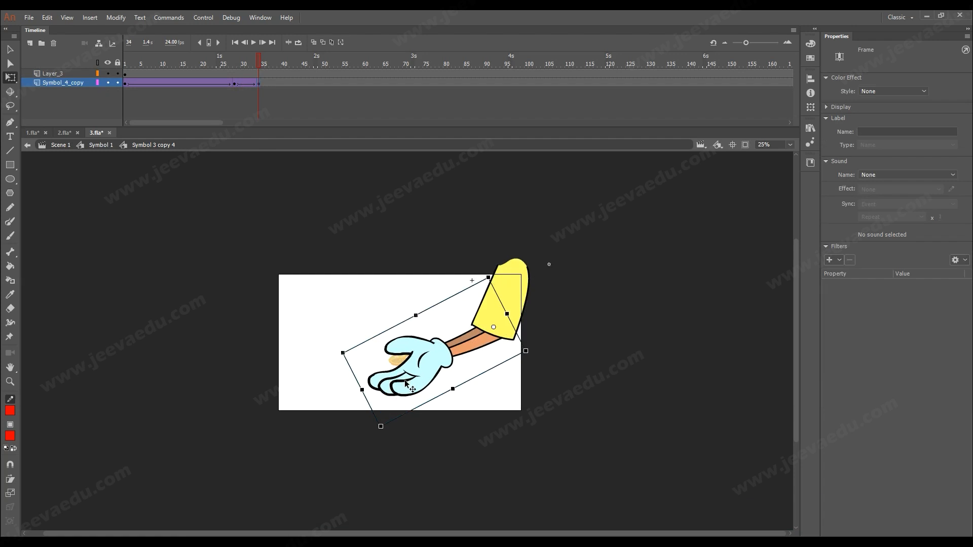
Inside Symbol 4 copy 3, add a Layer_2 keyframe at frame 28 and create a classic tween up to the frame 35 keyframe.
{"action": "double_click", "coordinate": [409, 385]}
{"action": "left_click", "coordinate": [241, 84]}
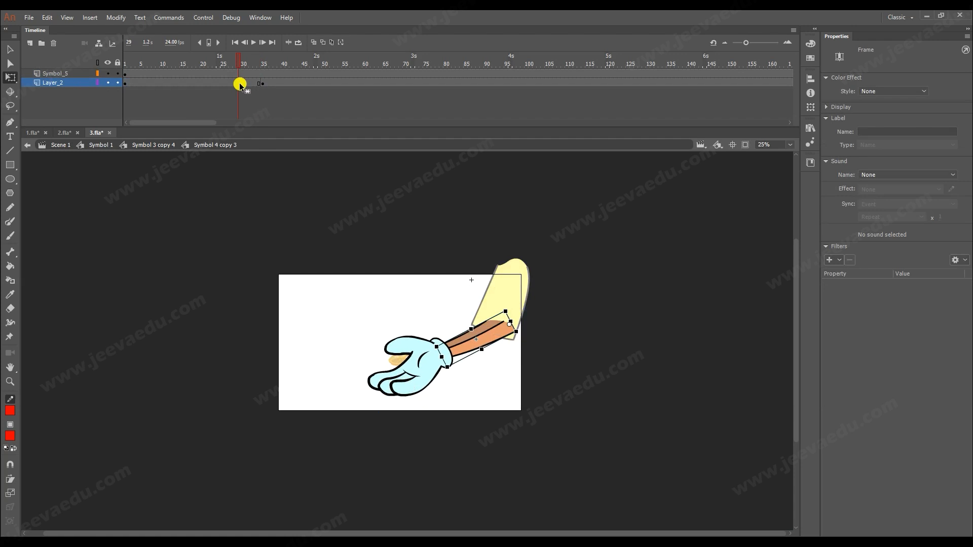
{"action": "left_click", "coordinate": [235, 83]}
{"action": "left_click", "coordinate": [234, 84]}
{"action": "right_click", "coordinate": [234, 85]}
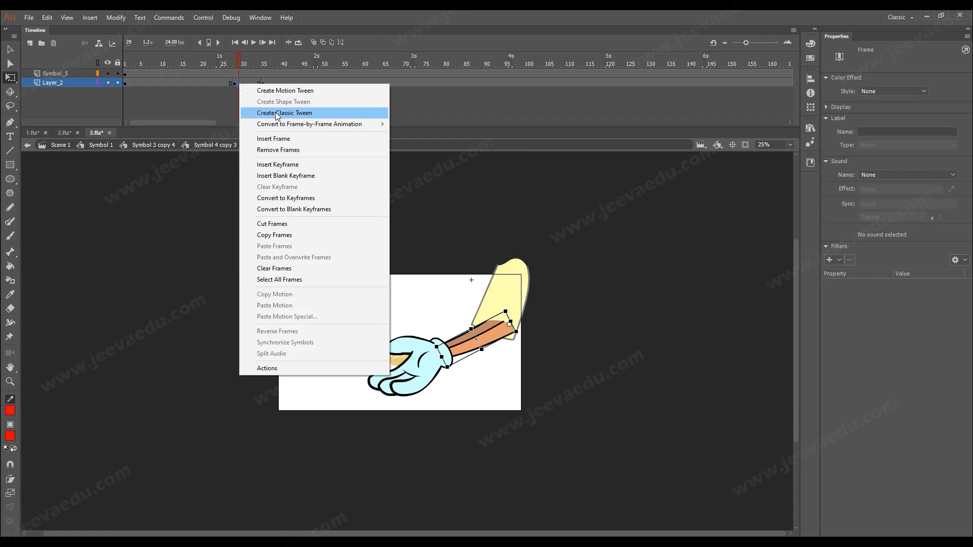
{"action": "left_click", "coordinate": [276, 113]}
{"action": "left_click", "coordinate": [265, 83]}
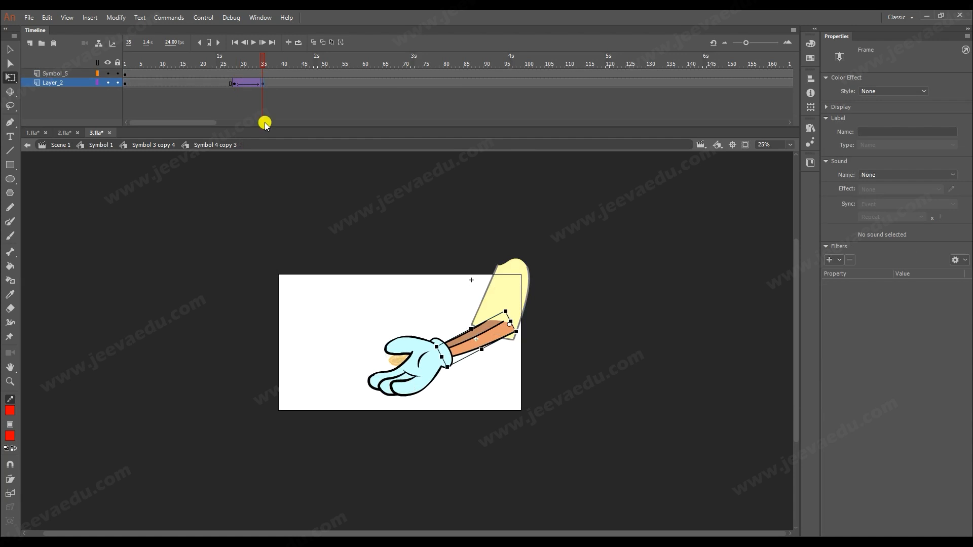
Replace Layer_2's frame 35 keyframe in Symbol 4 copy 3 with one at frame 34, matching the parent symbol, with no tween beyond it.
{"action": "double_click", "coordinate": [273, 220]}
{"action": "left_click", "coordinate": [236, 85]}
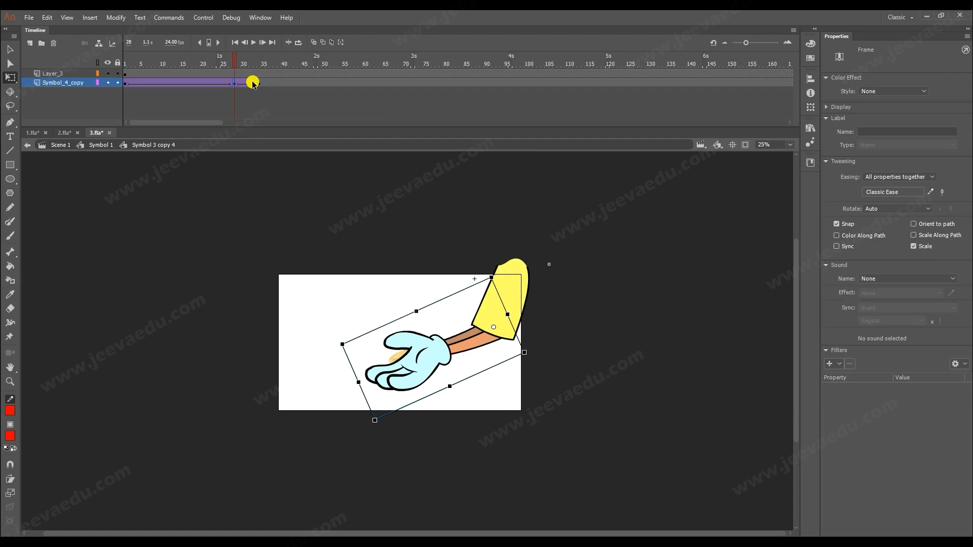
{"action": "left_click", "coordinate": [260, 89]}
{"action": "left_click", "coordinate": [258, 84]}
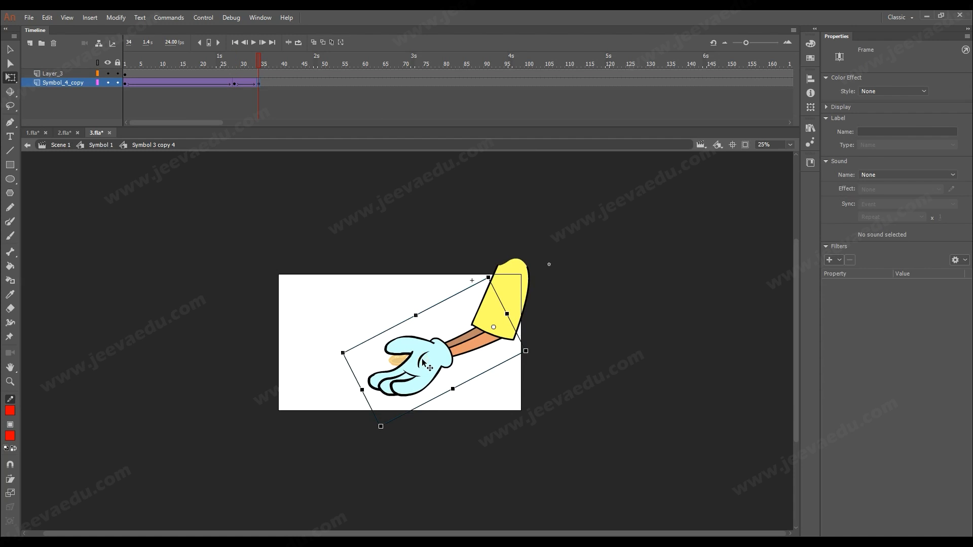
{"action": "double_click", "coordinate": [424, 361]}
{"action": "left_click", "coordinate": [263, 84]}
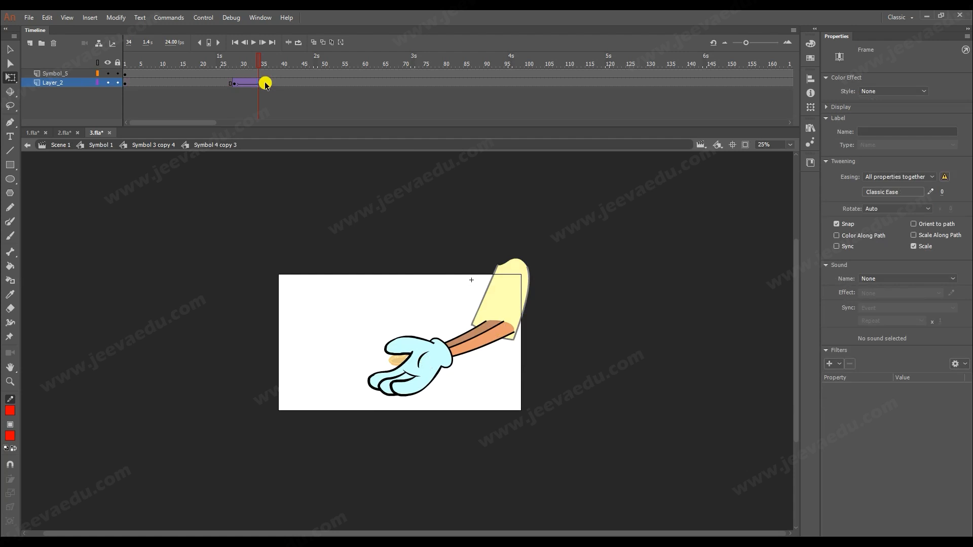
{"action": "right_click", "coordinate": [261, 84]}
{"action": "left_click", "coordinate": [296, 185]}
{"action": "left_click", "coordinate": [267, 84]}
{"action": "right_click", "coordinate": [269, 83]}
{"action": "left_click", "coordinate": [293, 111]}
{"action": "left_click", "coordinate": [258, 84]}
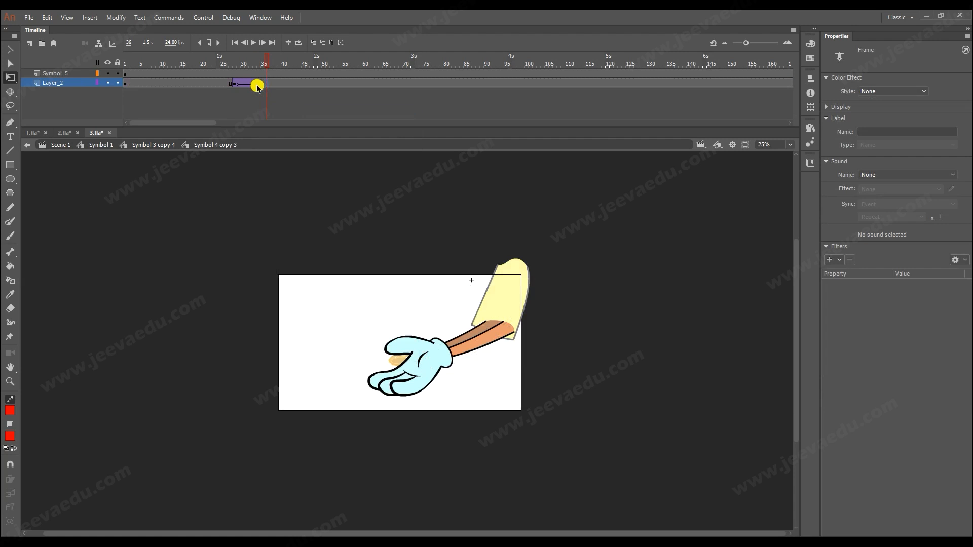
Rotate the gloved hand on Symbol_5 slightly downward at the wrist and return to Symbol 1.
{"action": "left_click", "coordinate": [399, 366]}
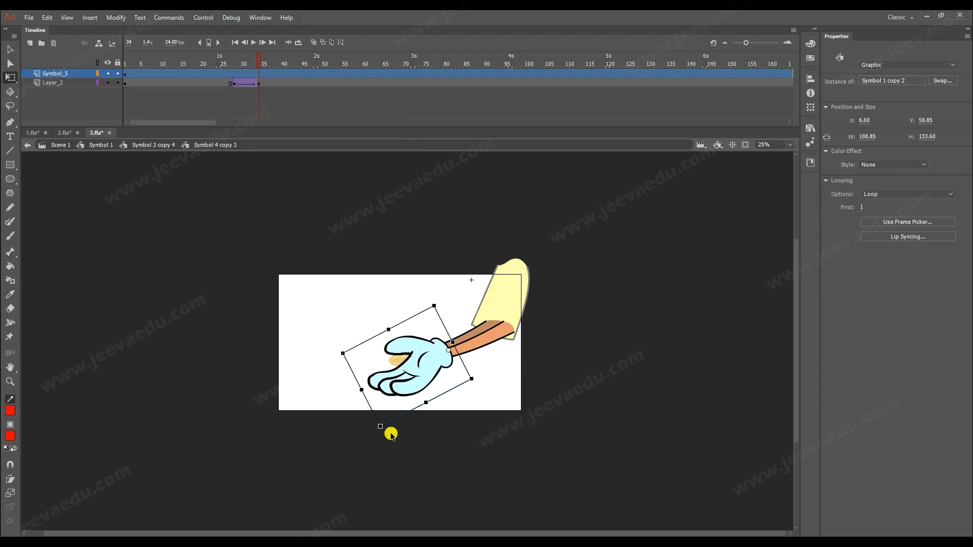
{"action": "left_click_drag", "start_coordinate": [387, 432], "coordinate": [400, 445]}
{"action": "double_click", "coordinate": [327, 318]}
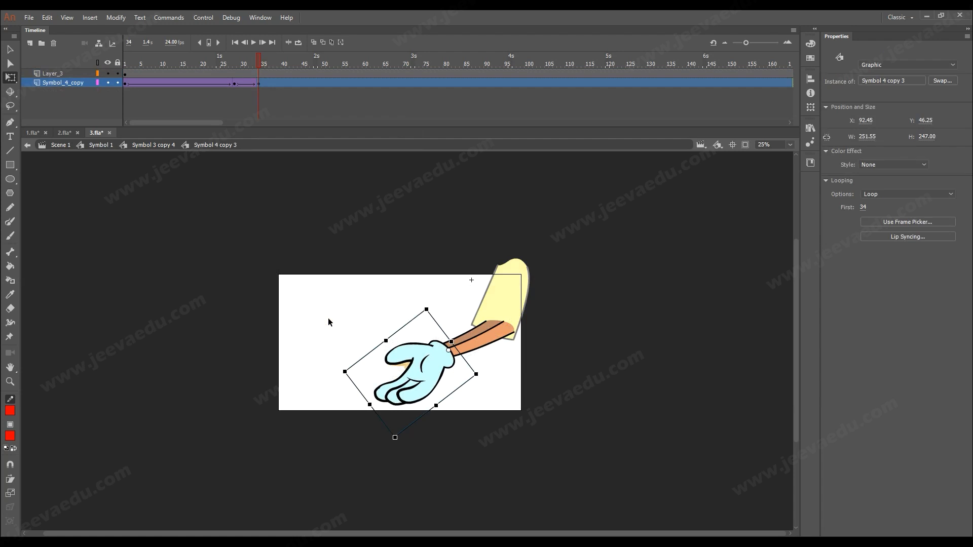
{"action": "double_click", "coordinate": [303, 252]}
Move the coins on Symbol_6 down into the palm at the frame 34 keyframe.
{"action": "left_click_drag", "start_coordinate": [252, 64], "coordinate": [257, 89]}
{"action": "left_click", "coordinate": [259, 71]}
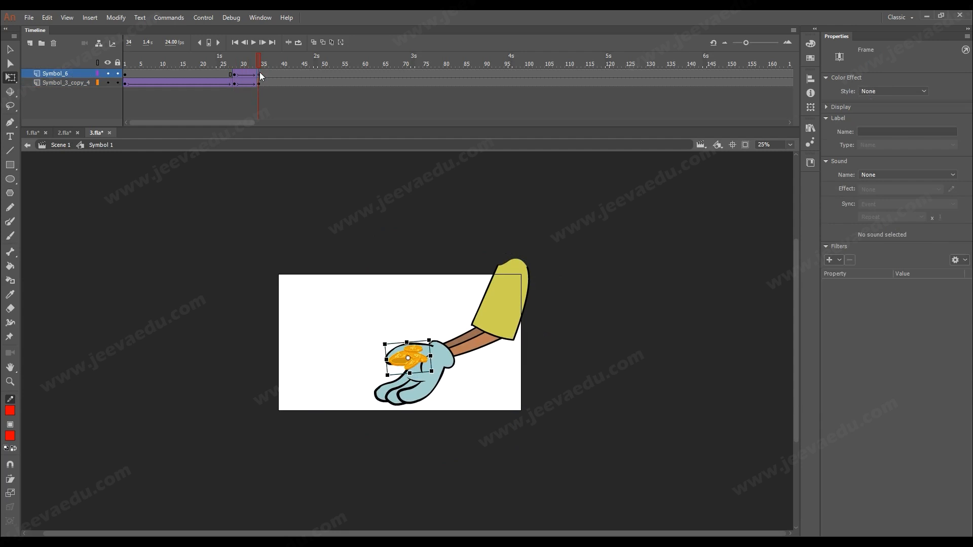
{"action": "left_click_drag", "start_coordinate": [417, 368], "coordinate": [420, 372]}
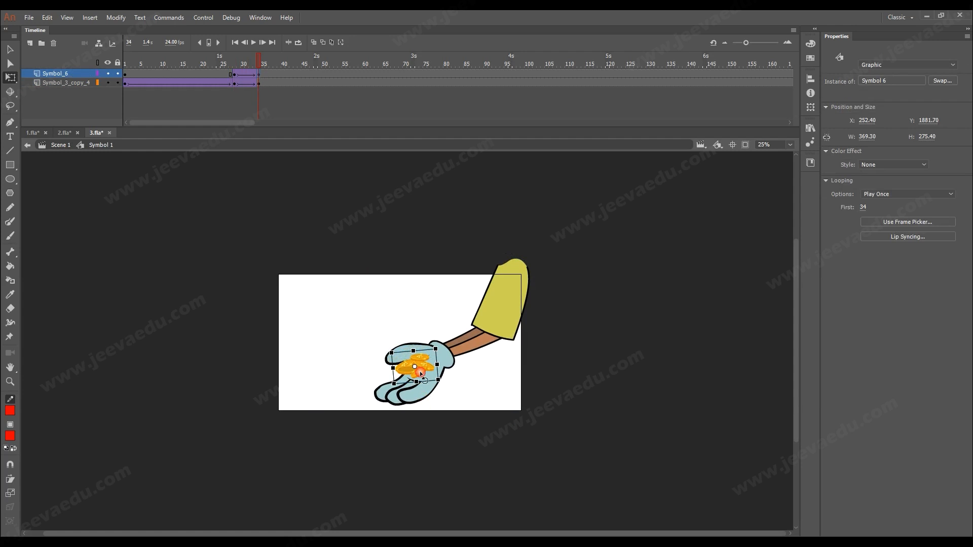
Play back the Symbol 1 animation repeatedly and scrub around frames 22 to 34 to examine the catch and the hand's dip.
{"action": "left_click_drag", "start_coordinate": [262, 58], "coordinate": [189, 103]}
{"action": "key", "text": "Return"}
{"action": "left_click_drag", "start_coordinate": [247, 65], "coordinate": [189, 68]}
{"action": "key", "text": "Return"}
{"action": "left_click_drag", "start_coordinate": [277, 70], "coordinate": [145, 70]}
{"action": "key", "text": "Return"}
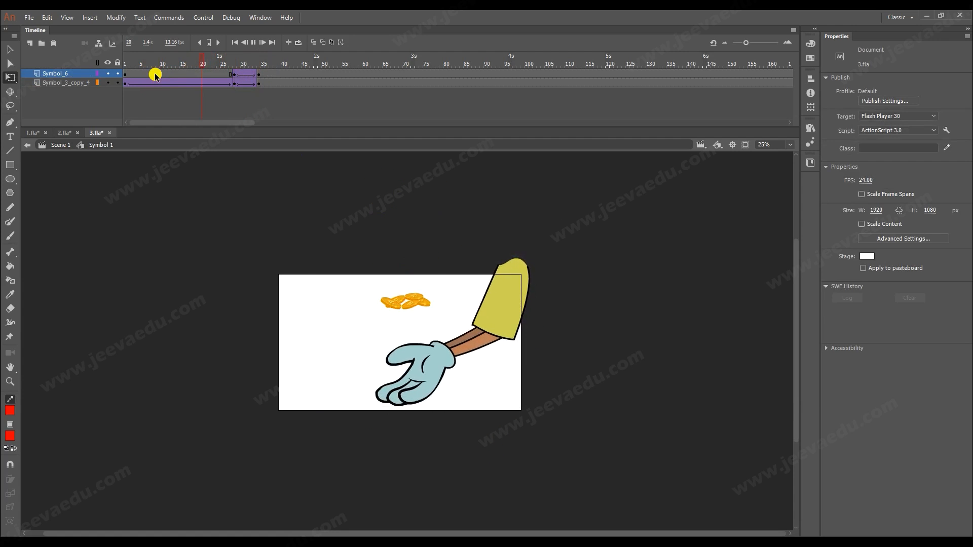
{"action": "left_click", "coordinate": [244, 66]}
{"action": "left_click_drag", "start_coordinate": [244, 66], "coordinate": [209, 84]}
Set the ease of the first classic tween on Symbol_3_copy_4 to 0.
{"action": "left_click", "coordinate": [208, 83]}
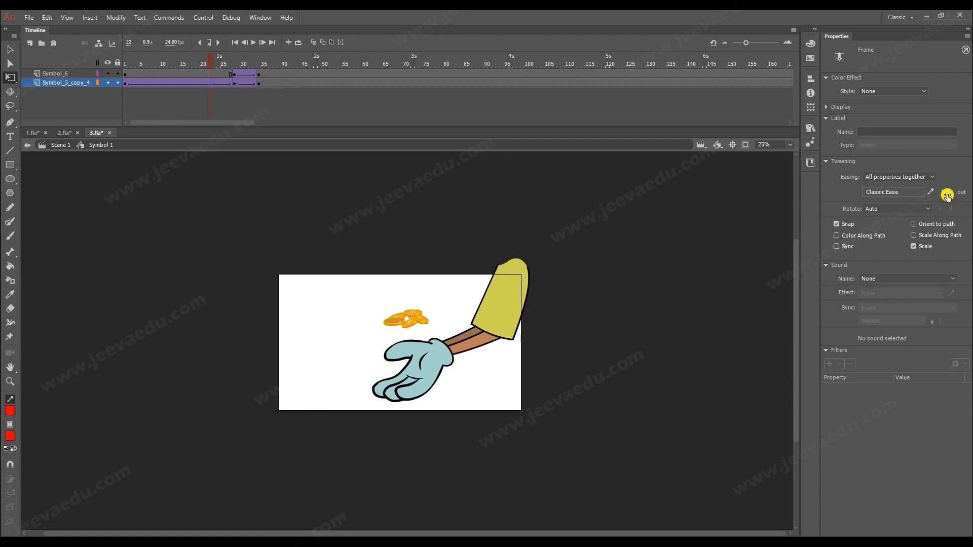
{"action": "left_click_drag", "start_coordinate": [947, 195], "coordinate": [950, 195]}
{"action": "left_click", "coordinate": [321, 332]}
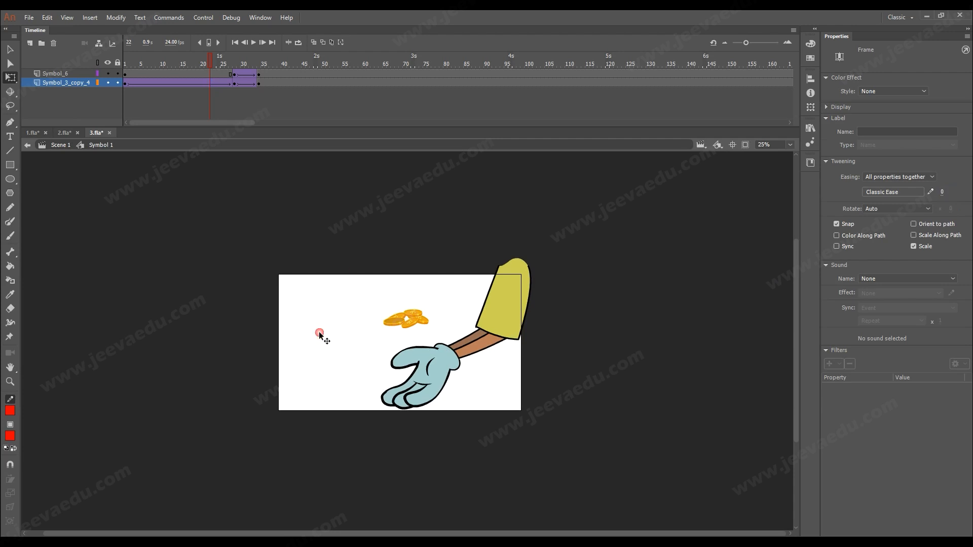
Set the ease of the first classic tween on Symbol_4_copy inside Symbol 3 copy 4 to 0 and return to Symbol 1.
{"action": "double_click", "coordinate": [442, 381]}
{"action": "left_click", "coordinate": [206, 83]}
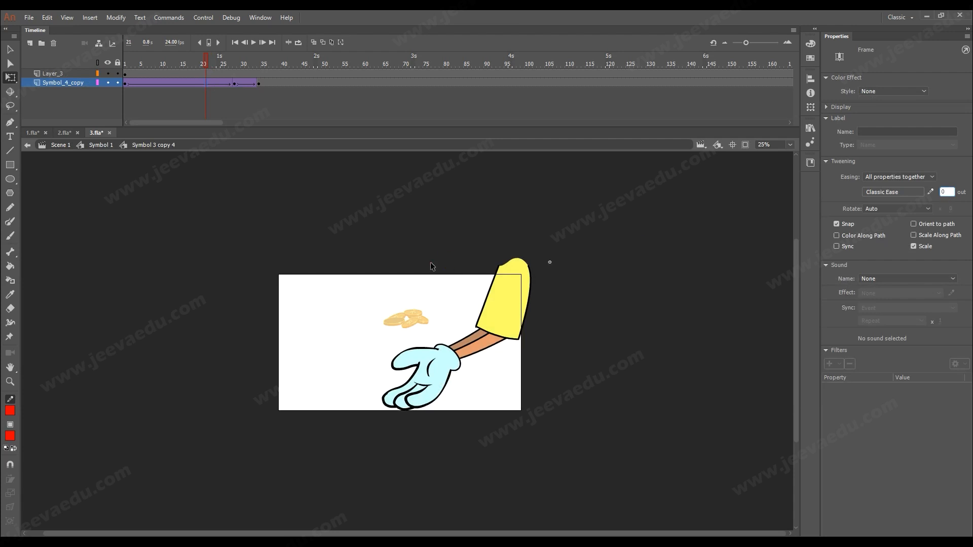
{"action": "left_click", "coordinate": [106, 108]}
{"action": "left_click", "coordinate": [93, 146]}
{"action": "left_click", "coordinate": [208, 82]}
{"action": "right_click", "coordinate": [208, 81]}
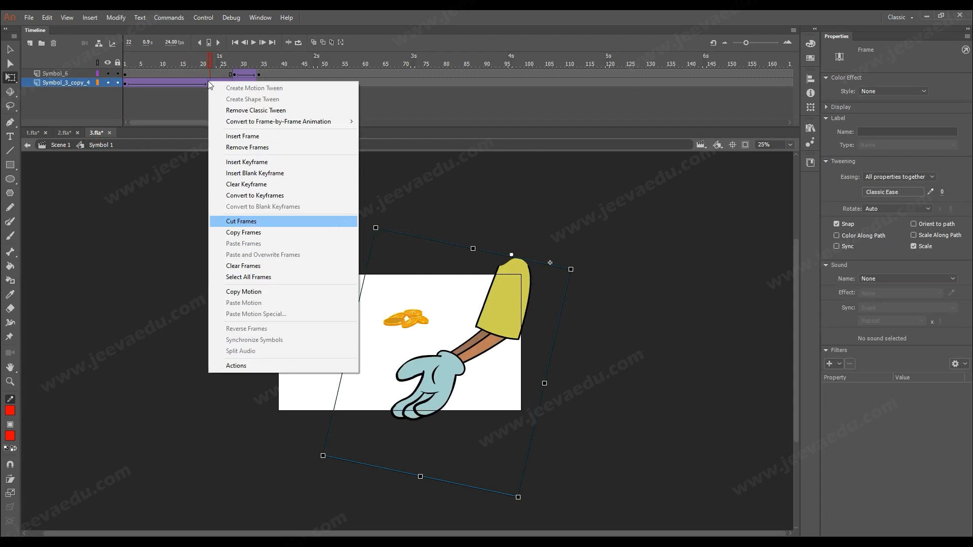
{"action": "left_click", "coordinate": [231, 186]}
Play back the Symbol 1 animation from the start and scrub through the early frames to examine the arm's approach.
{"action": "left_click_drag", "start_coordinate": [217, 82], "coordinate": [7, 78]}
{"action": "key", "text": "Return"}
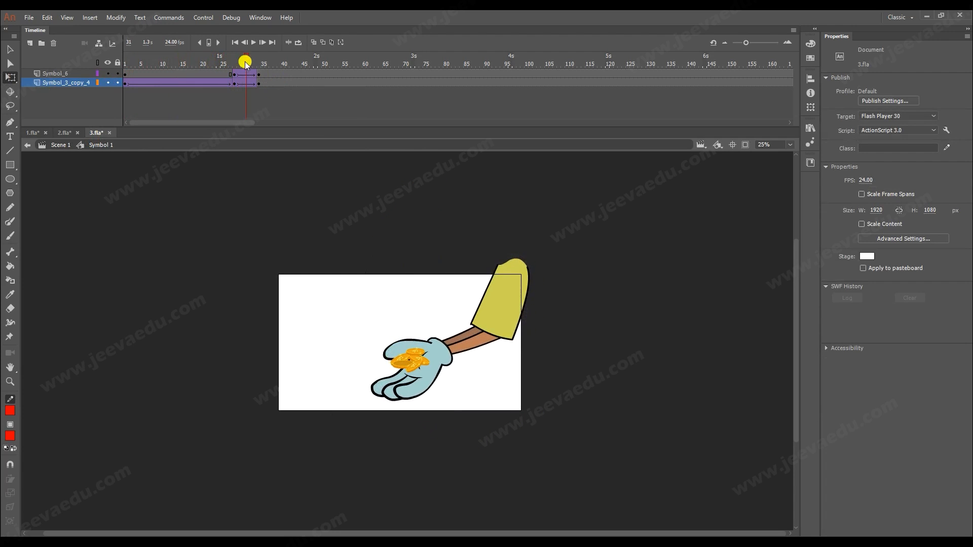
{"action": "left_click_drag", "start_coordinate": [245, 61], "coordinate": [120, 72]}
{"action": "key", "text": "Return"}
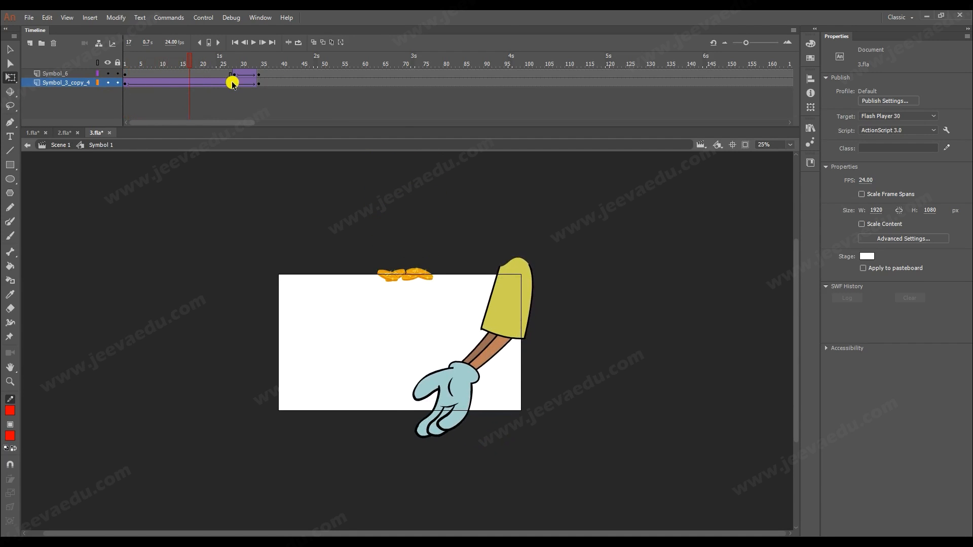
{"action": "left_click_drag", "start_coordinate": [208, 68], "coordinate": [169, 81]}
Insert a keyframe at frame 12 on Symbol_3_copy_4 and remove the classic tween from the frames before it.
{"action": "left_click", "coordinate": [172, 85]}
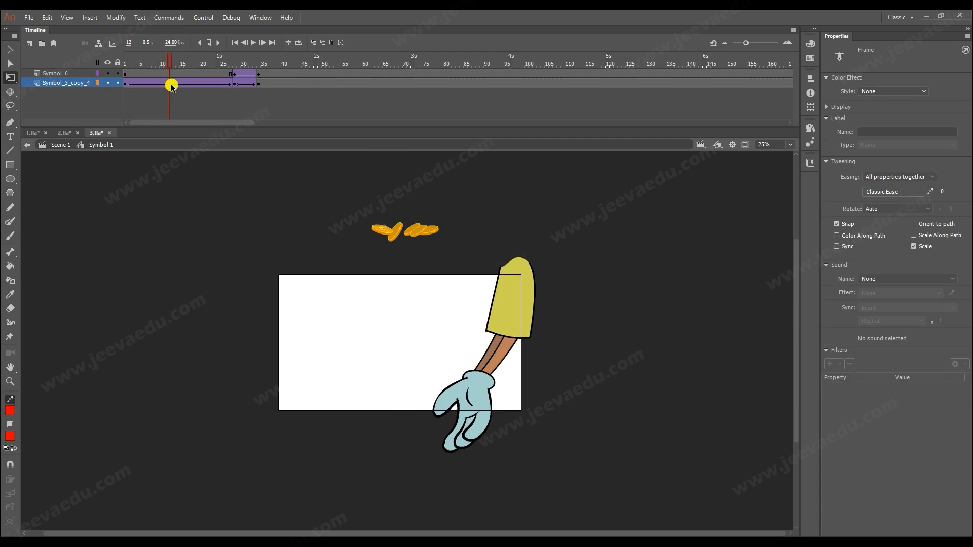
{"action": "right_click", "coordinate": [152, 83]}
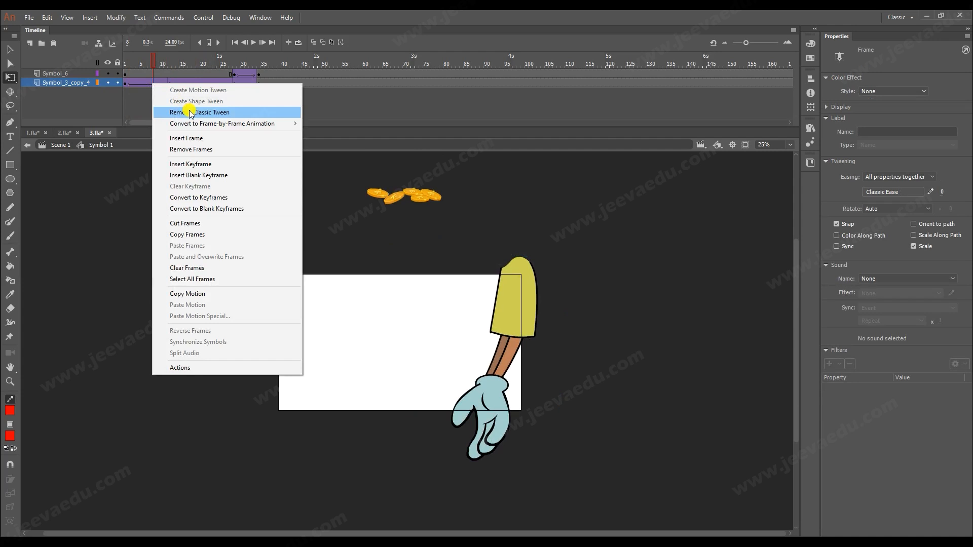
{"action": "left_click", "coordinate": [191, 112]}
{"action": "mouse_move", "coordinate": [153, 61]}
{"action": "left_mouse_down"}
{"action": "mouse_move", "coordinate": [124, 64]}
{"action": "mouse_move", "coordinate": [162, 65]}
{"action": "left_mouse_up"}
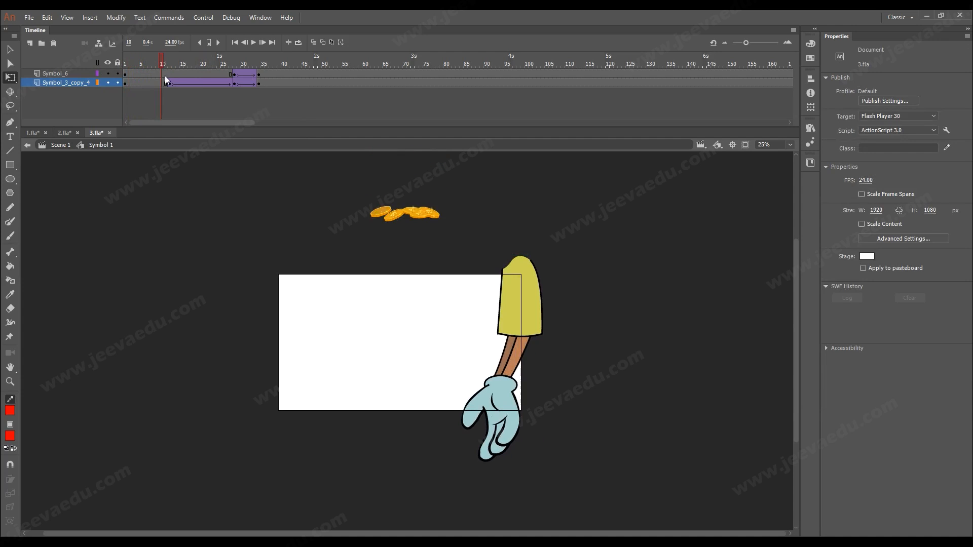
Inside Symbol 3 copy 4, insert a keyframe at frame 12 on Symbol_4_copy and remove the classic tween before it.
{"action": "left_click", "coordinate": [168, 82]}
{"action": "double_click", "coordinate": [487, 392]}
{"action": "left_click", "coordinate": [184, 105]}
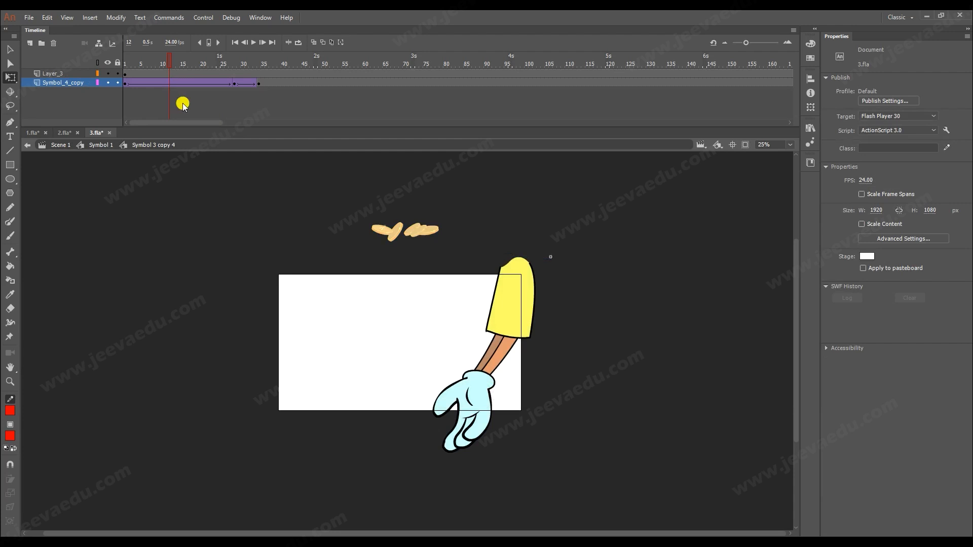
{"action": "left_click", "coordinate": [153, 83]}
{"action": "right_click", "coordinate": [153, 84]}
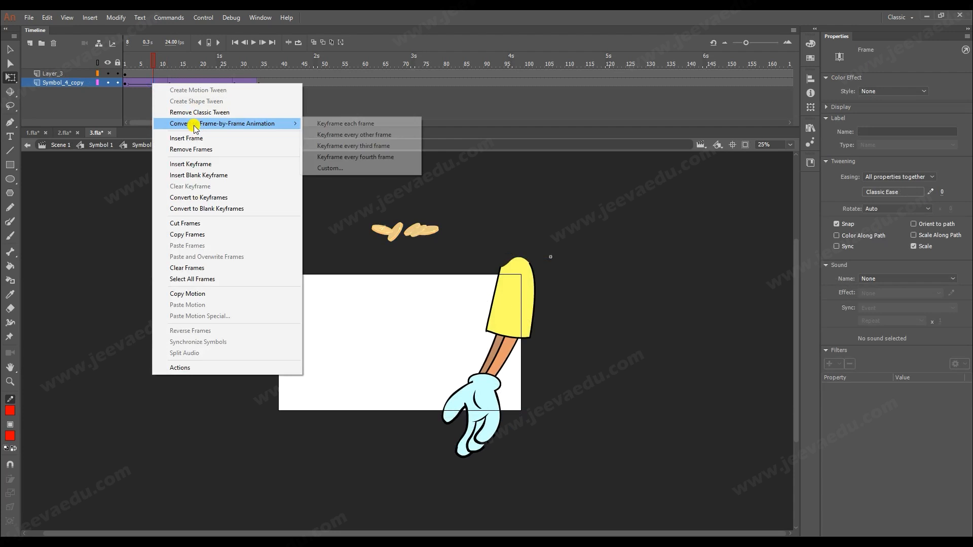
{"action": "left_click", "coordinate": [192, 113]}
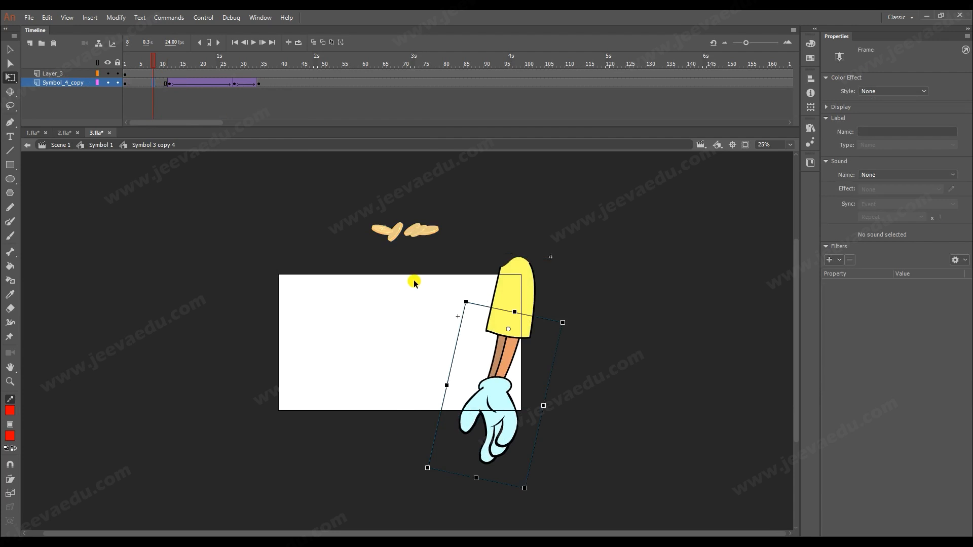
Replace the frame 12 keyframe on Symbol_4_copy with one holding the starting pose and create a classic tween to frame 28.
{"action": "mouse_move", "coordinate": [156, 67]}
{"action": "left_mouse_down"}
{"action": "mouse_move", "coordinate": [110, 67]}
{"action": "mouse_move", "coordinate": [180, 77]}
{"action": "mouse_move", "coordinate": [166, 75]}
{"action": "left_mouse_up"}
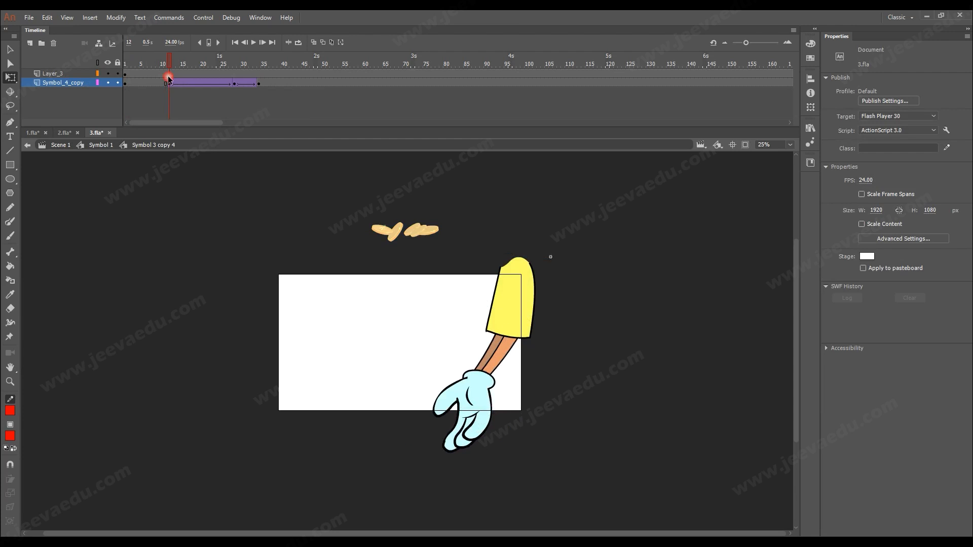
{"action": "right_click", "coordinate": [169, 82]}
{"action": "left_click", "coordinate": [199, 190]}
{"action": "right_click", "coordinate": [186, 83]}
{"action": "left_click", "coordinate": [218, 112]}
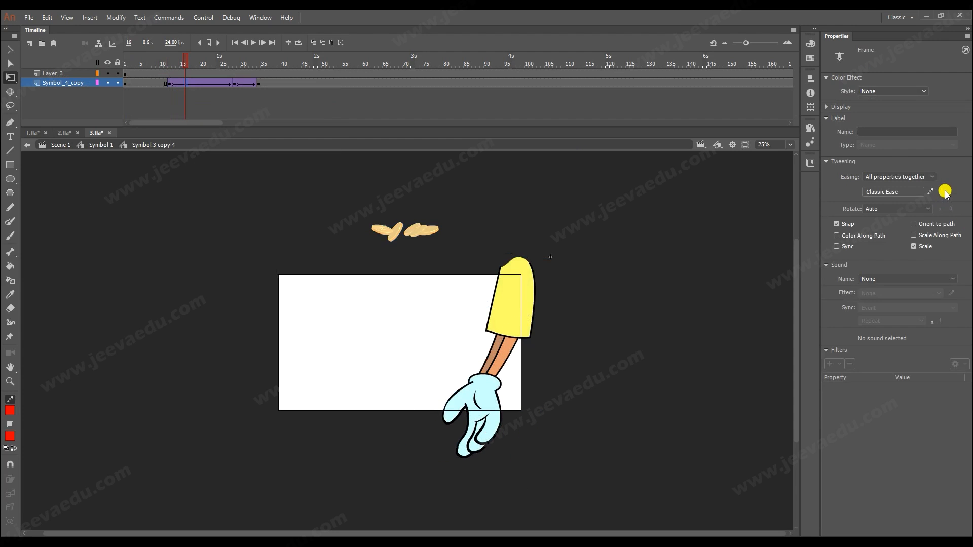
Set the ease of the Symbol_4_copy tween starting at frame 12 to 100 out and return to Symbol 1.
{"action": "left_click_drag", "start_coordinate": [944, 190], "coordinate": [942, 67]}
{"action": "left_click", "coordinate": [169, 84]}
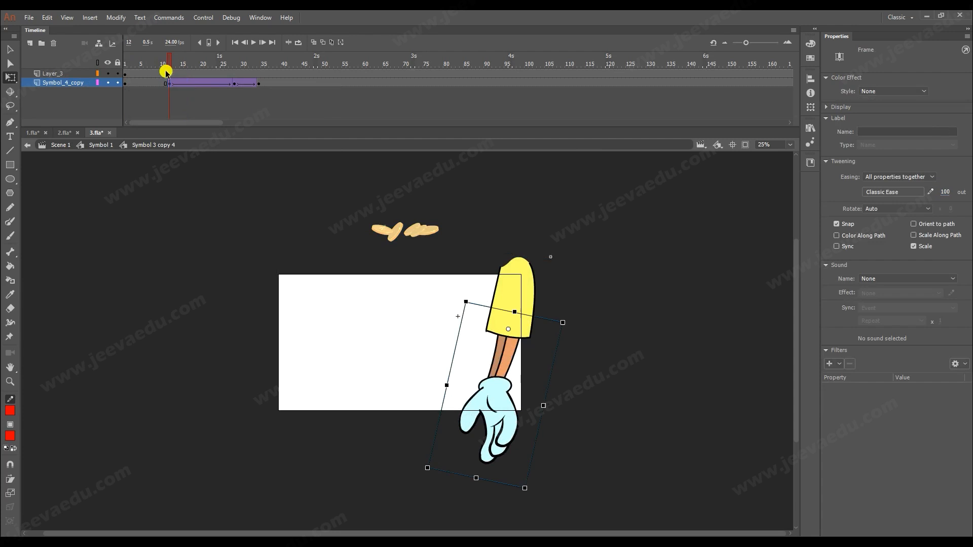
{"action": "left_click", "coordinate": [101, 146]}
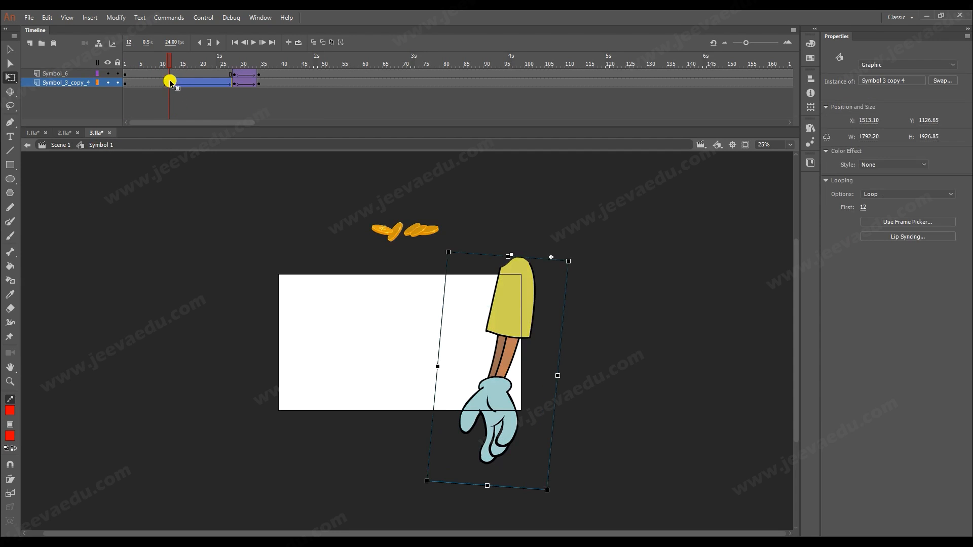
Replace the frame 12 keyframe on Symbol_3_copy_4 with one holding the starting pose and create an eased-out classic tween to frame 28.
{"action": "left_click", "coordinate": [169, 81]}
{"action": "left_click", "coordinate": [166, 65]}
{"action": "left_click", "coordinate": [169, 65]}
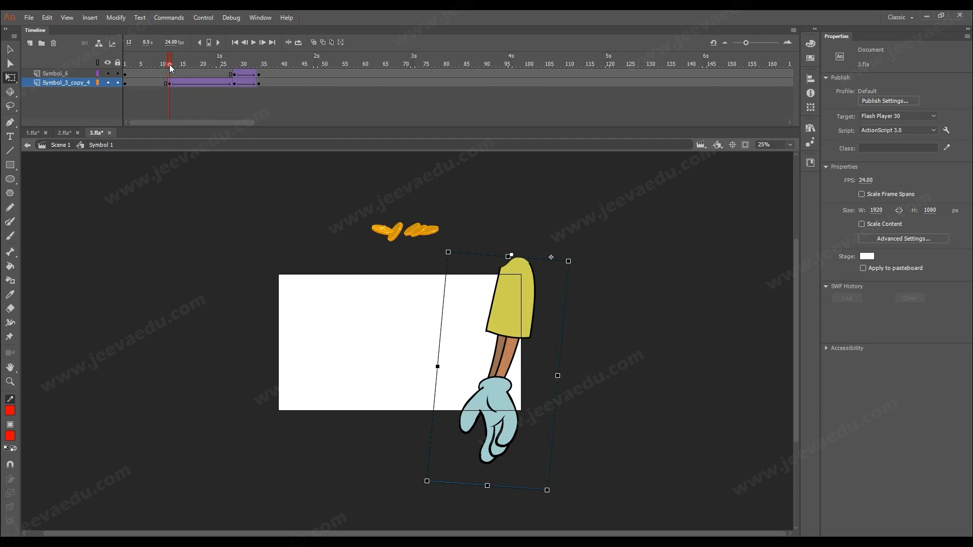
{"action": "right_click", "coordinate": [170, 83]}
{"action": "left_click", "coordinate": [196, 186]}
{"action": "left_click", "coordinate": [186, 82]}
{"action": "right_click", "coordinate": [186, 80]}
{"action": "left_click", "coordinate": [214, 109]}
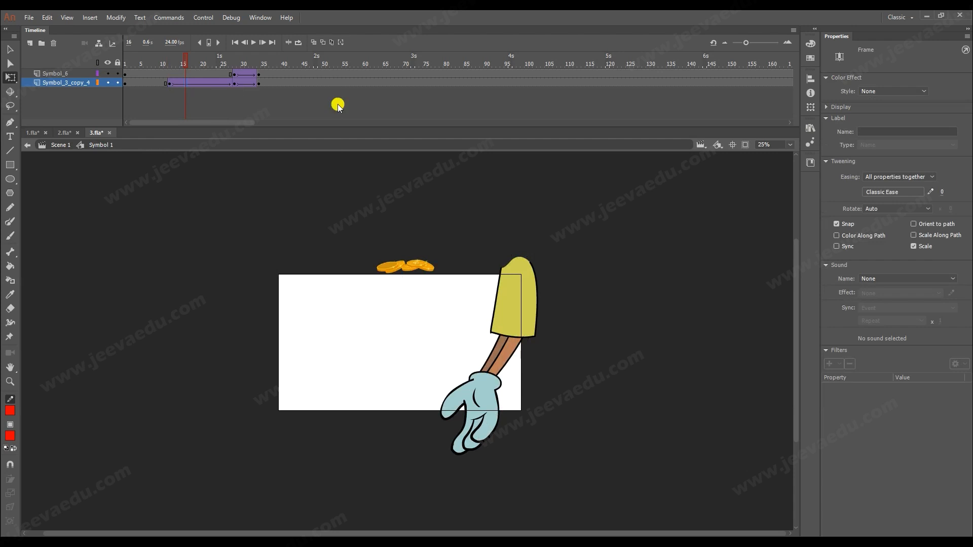
{"action": "left_click_drag", "start_coordinate": [942, 194], "coordinate": [924, 73]}
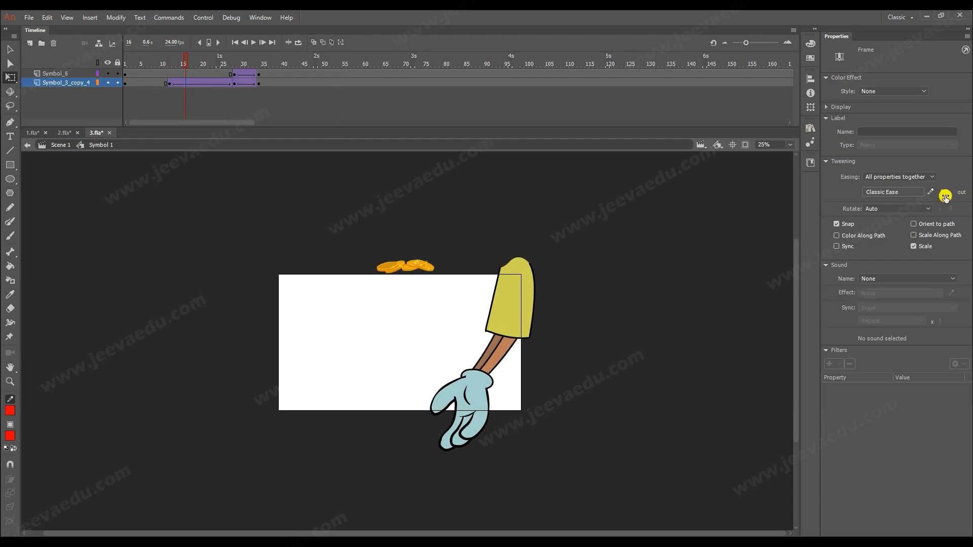
Play back the Symbol 1 animation and scrub the frames after the catch to examine the revised timing.
{"action": "left_click_drag", "start_coordinate": [185, 62], "coordinate": [169, 60]}
{"action": "key", "text": "Return"}
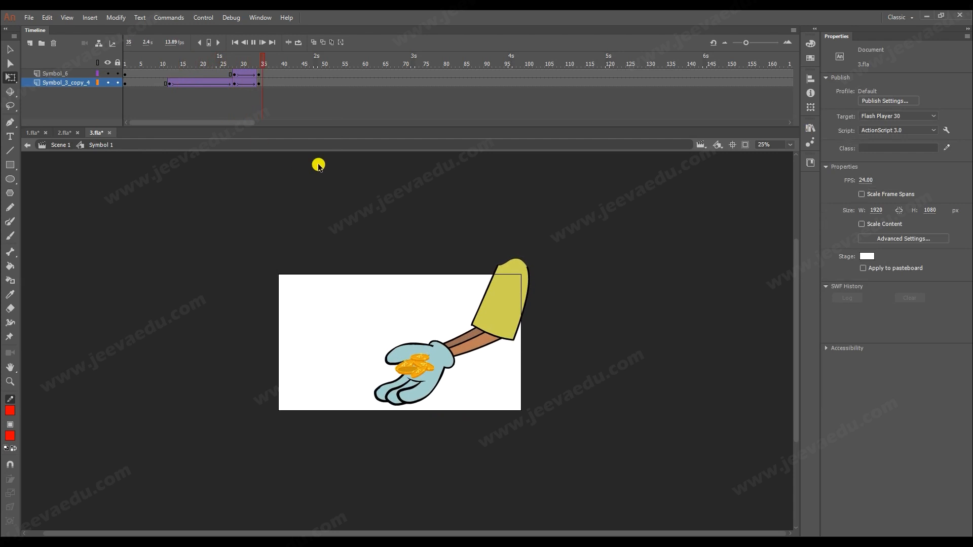
{"action": "key", "text": "Return"}
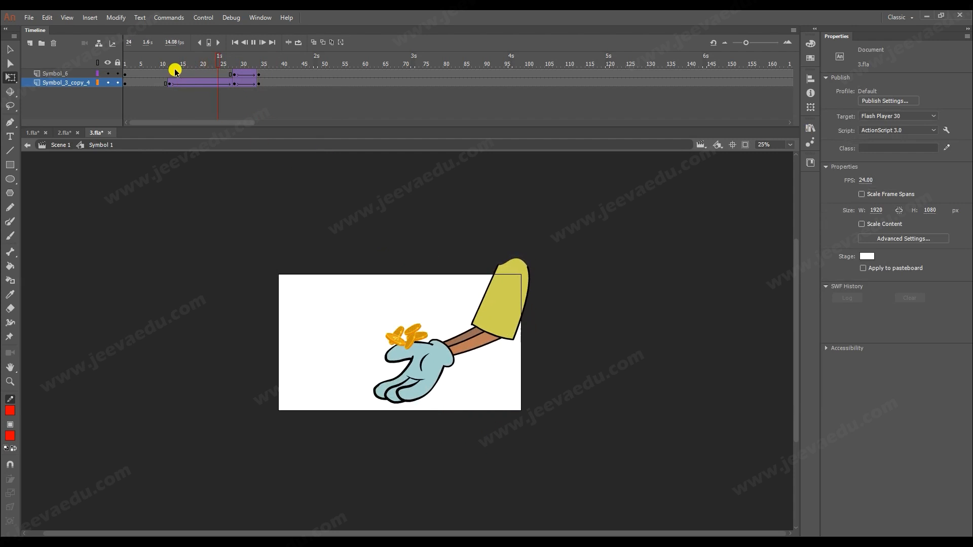
{"action": "mouse_move", "coordinate": [267, 62]}
{"action": "left_mouse_down"}
{"action": "mouse_move", "coordinate": [236, 63]}
{"action": "mouse_move", "coordinate": [261, 69]}
{"action": "left_mouse_up"}
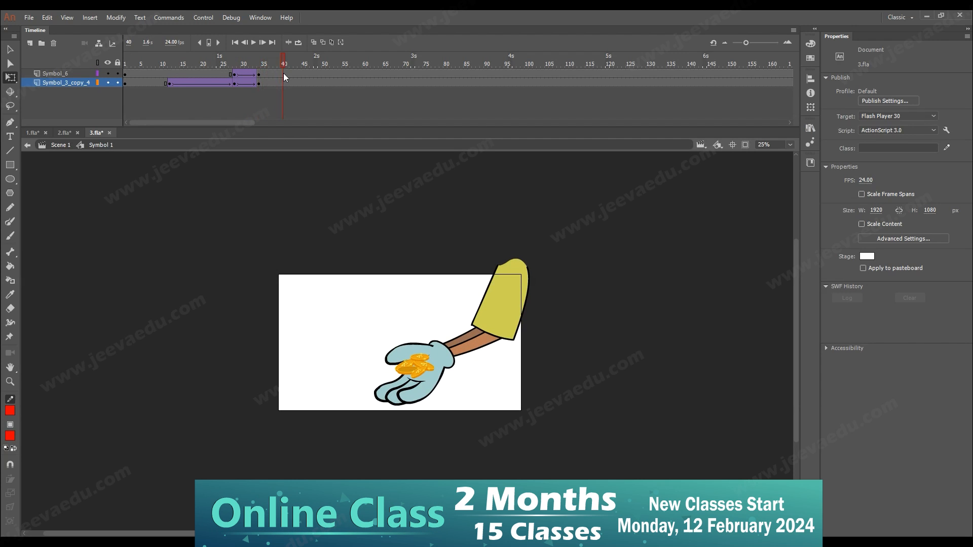
{"action": "mouse_move", "coordinate": [276, 64]}
{"action": "left_mouse_down"}
{"action": "mouse_move", "coordinate": [240, 70]}
{"action": "mouse_move", "coordinate": [266, 71]}
{"action": "left_mouse_up"}
Insert a blank keyframe at frame 35 on Symbol_6 to remove the coins after the catch.
{"action": "left_click", "coordinate": [268, 75]}
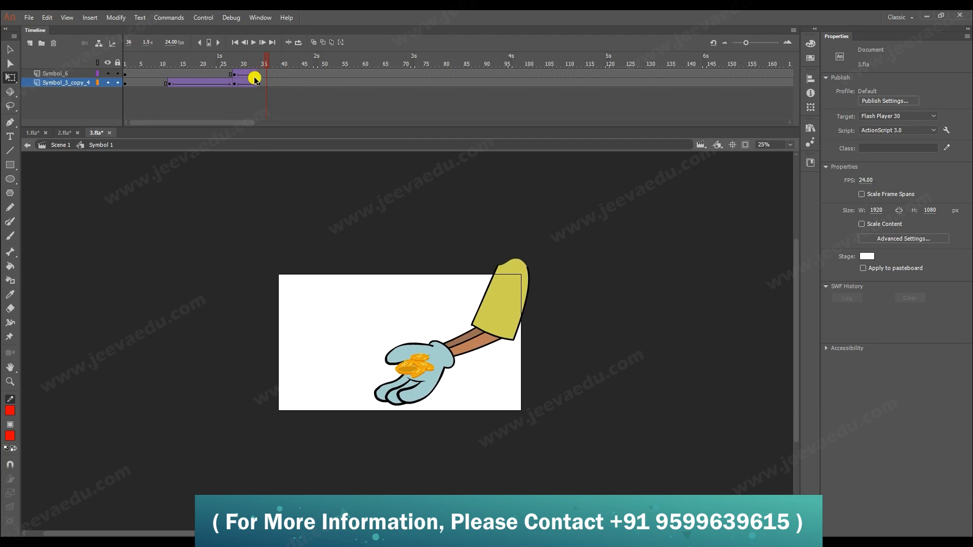
{"action": "mouse_move", "coordinate": [264, 69]}
{"action": "left_mouse_down"}
{"action": "mouse_move", "coordinate": [243, 65]}
{"action": "mouse_move", "coordinate": [268, 77]}
{"action": "mouse_move", "coordinate": [271, 63]}
{"action": "mouse_move", "coordinate": [263, 69]}
{"action": "left_mouse_up"}
{"action": "left_click", "coordinate": [264, 85]}
{"action": "left_click", "coordinate": [263, 74]}
{"action": "key", "text": "F7"}
{"action": "mouse_move", "coordinate": [256, 64]}
{"action": "left_mouse_down"}
{"action": "mouse_move", "coordinate": [226, 65]}
{"action": "mouse_move", "coordinate": [257, 71]}
{"action": "left_mouse_up"}
{"action": "left_click", "coordinate": [263, 75]}
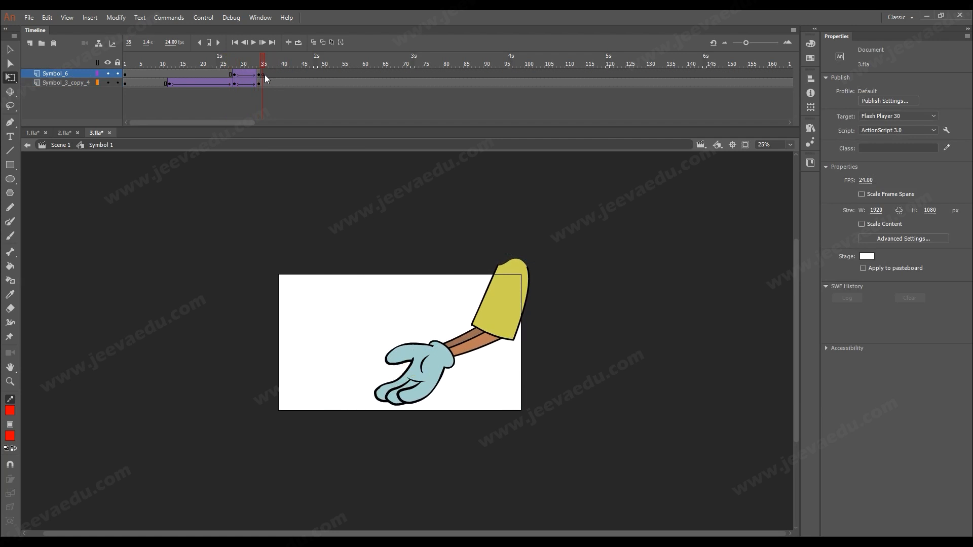
Add keyframes at frames 35 and 42 on Symbol_3_copy_4 and create a classic tween between them with ease 100 out.
{"action": "left_click", "coordinate": [264, 82]}
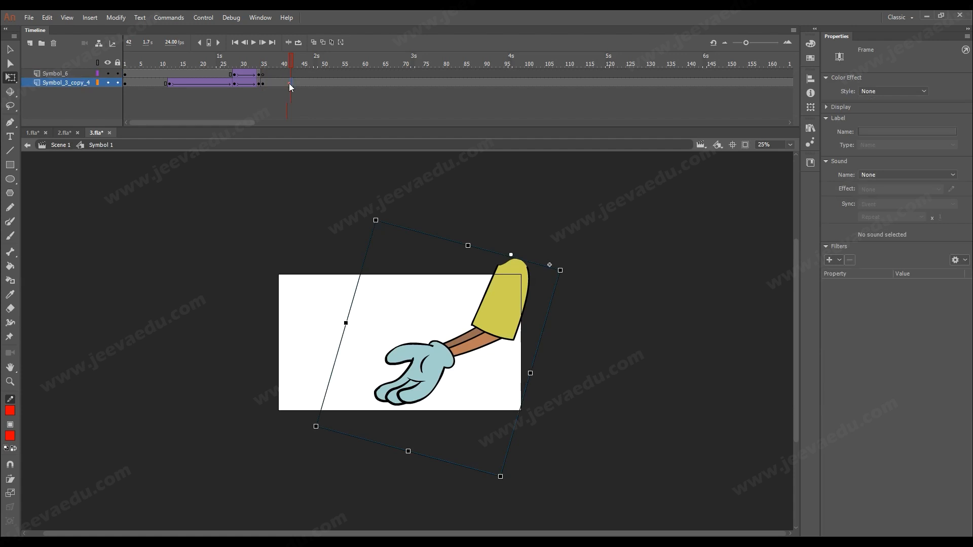
{"action": "right_click", "coordinate": [279, 84]}
{"action": "left_click", "coordinate": [311, 111]}
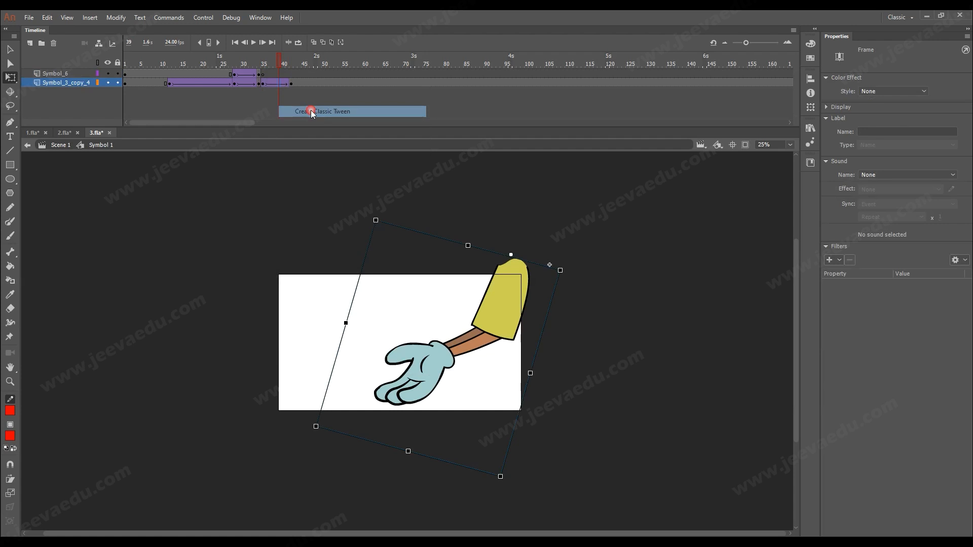
{"action": "left_click", "coordinate": [287, 82]}
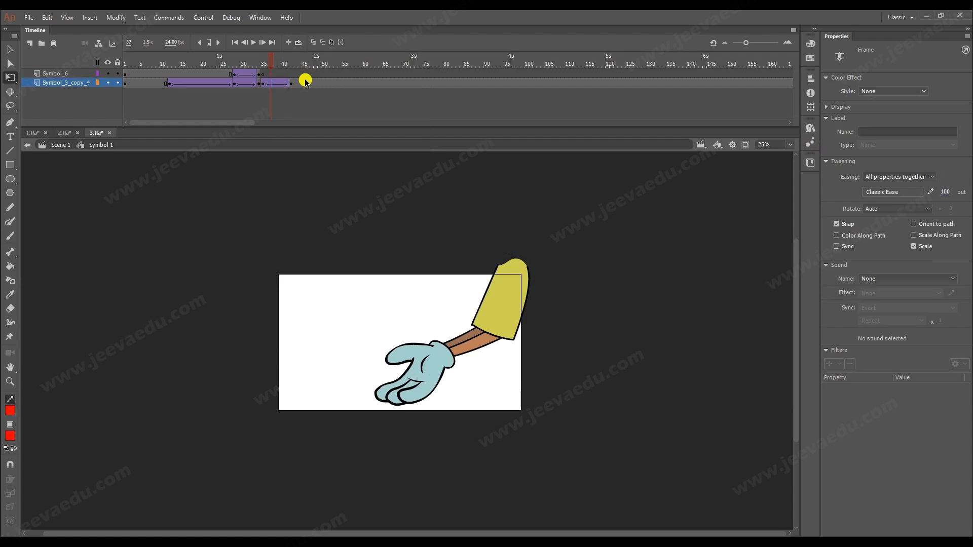
Rotate the whole arm slightly upward at the frame 42 keyframe on Symbol_3_copy_4 and play back the animation to check it.
{"action": "left_click", "coordinate": [451, 356]}
{"action": "left_click_drag", "start_coordinate": [315, 436], "coordinate": [299, 421]}
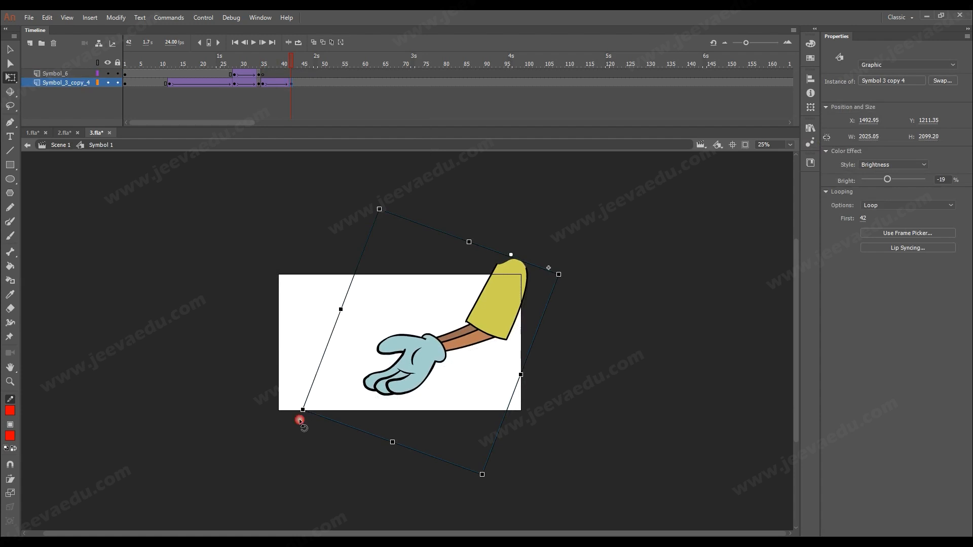
{"action": "key", "text": "Return"}
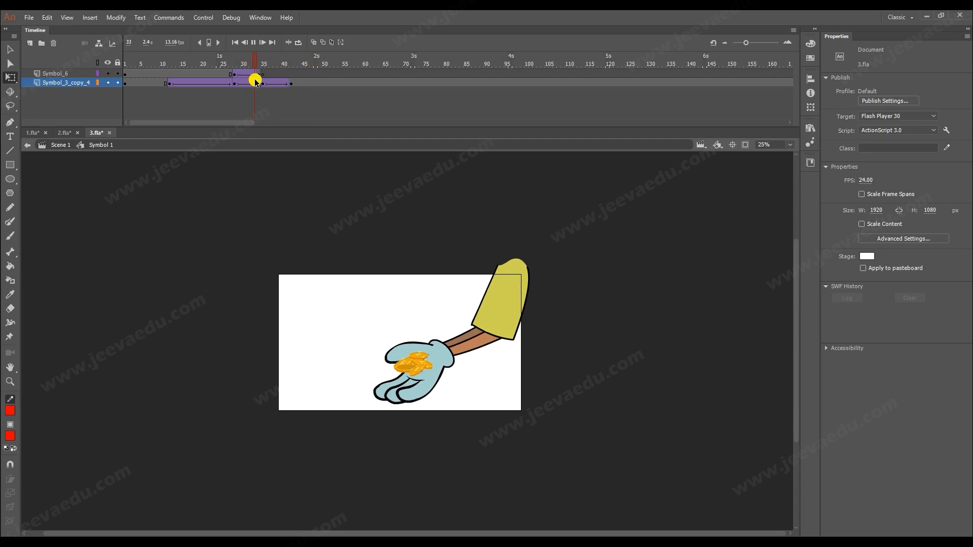
{"action": "left_click_drag", "start_coordinate": [284, 67], "coordinate": [262, 87]}
{"action": "left_click", "coordinate": [312, 160]}
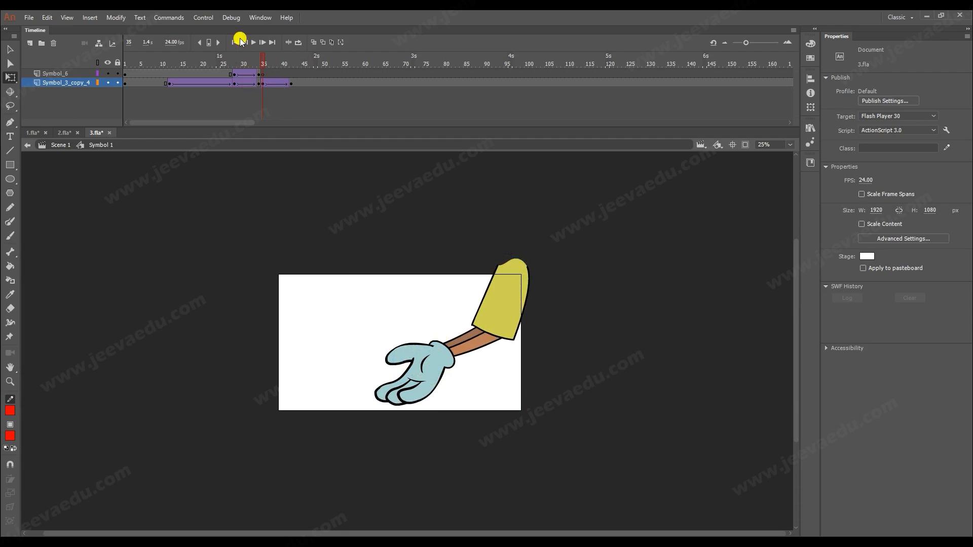
Inside Symbol 3 copy 4, classic-tween Symbol_4_copy between new keyframes at frames 35 and 42, rotating the forearm slightly upward at frame 42.
{"action": "left_click", "coordinate": [292, 84]}
{"action": "double_click", "coordinate": [412, 358]}
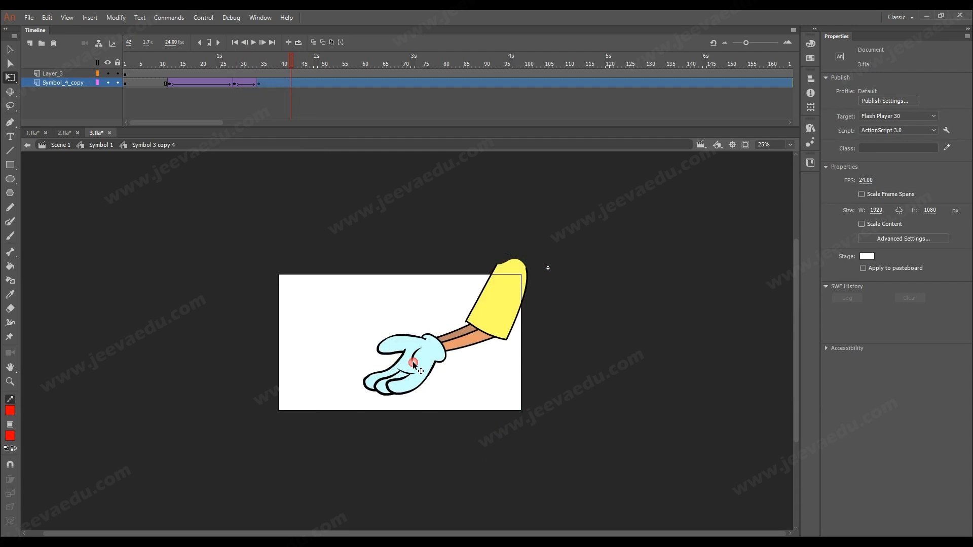
{"action": "left_click", "coordinate": [444, 359]}
{"action": "left_click", "coordinate": [290, 84]}
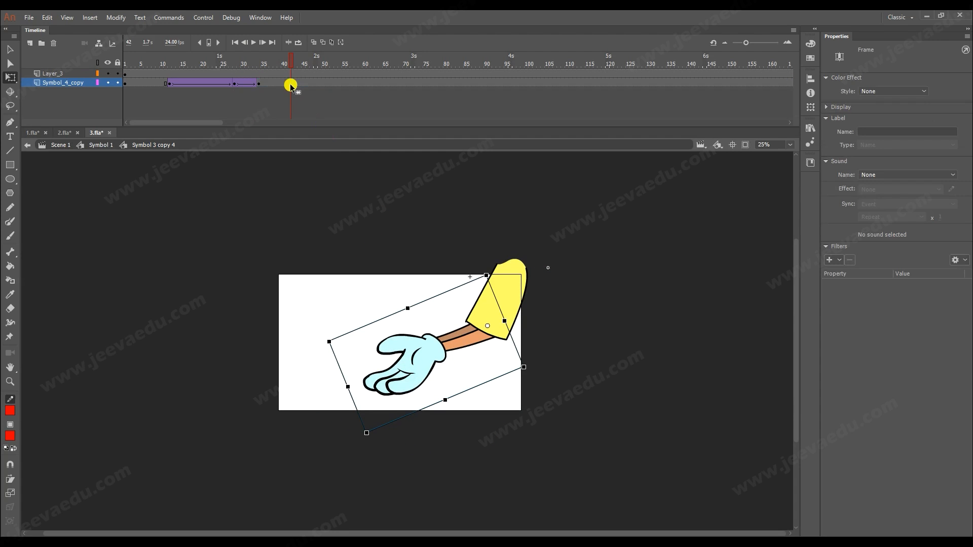
{"action": "left_click", "coordinate": [264, 84]}
{"action": "right_click", "coordinate": [272, 87]}
{"action": "left_click", "coordinate": [304, 111]}
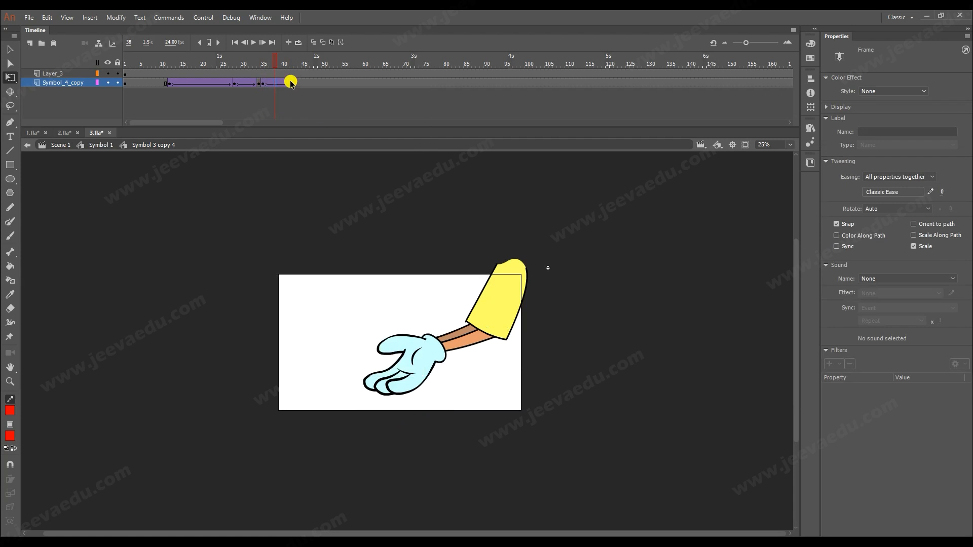
{"action": "left_click_drag", "start_coordinate": [366, 438], "coordinate": [360, 428]}
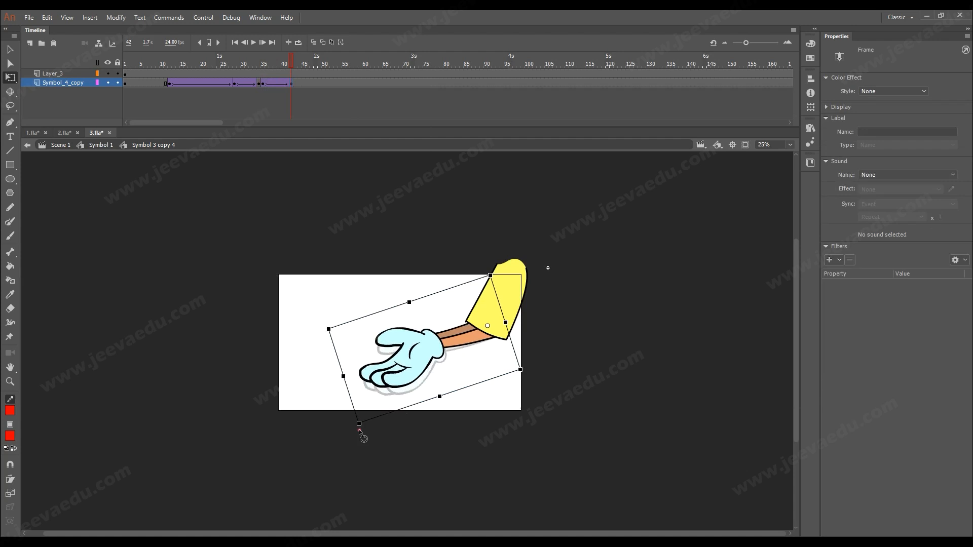
Inside Symbol 4 copy 3, add keyframes at frames 35 and 42 on Symbol_5 and create a classic tween between them.
{"action": "double_click", "coordinate": [398, 373]}
{"action": "left_click", "coordinate": [384, 334]}
{"action": "left_click", "coordinate": [387, 362]}
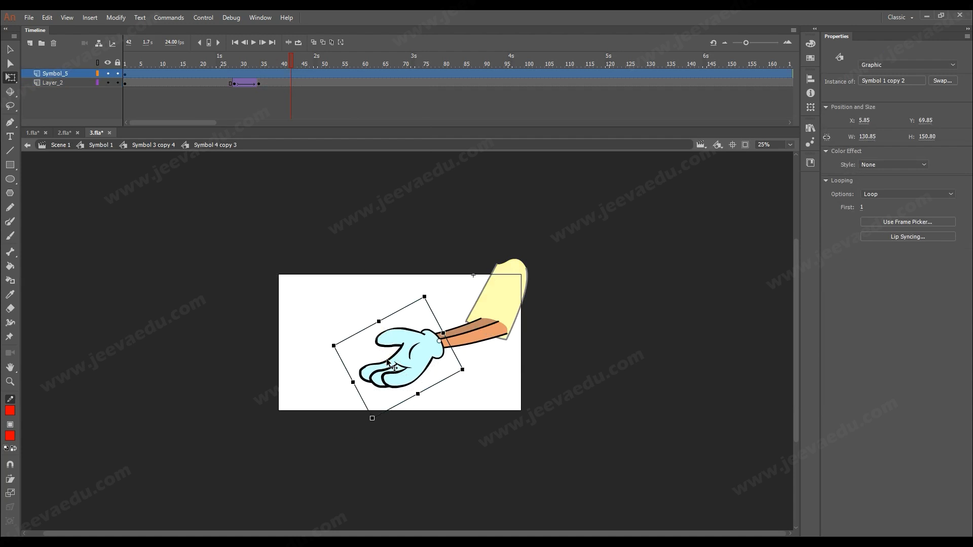
{"action": "left_click", "coordinate": [293, 77]}
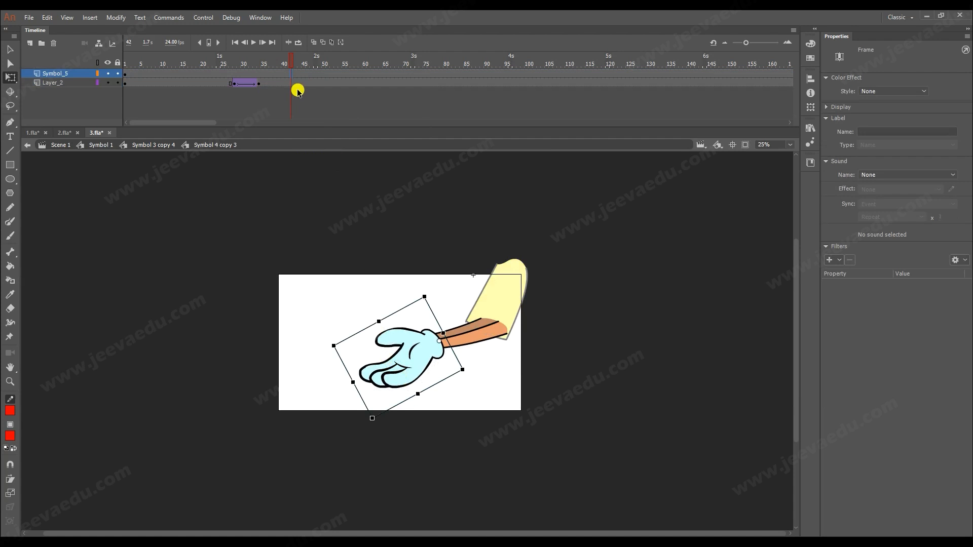
{"action": "key", "text": "F6"}
{"action": "left_click", "coordinate": [263, 73]}
{"action": "right_click", "coordinate": [282, 73]}
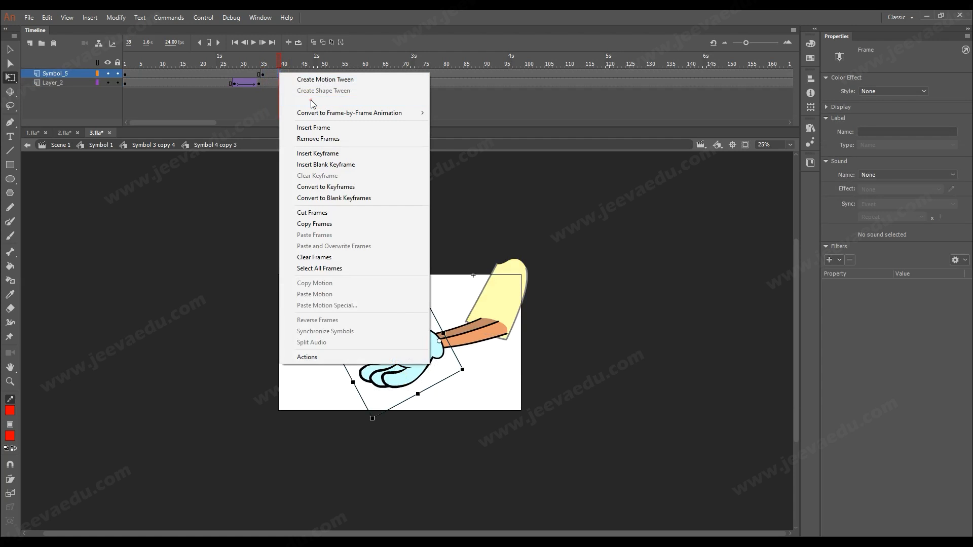
{"action": "left_click", "coordinate": [324, 104]}
{"action": "left_click", "coordinate": [258, 84]}
{"action": "left_click", "coordinate": [258, 83]}
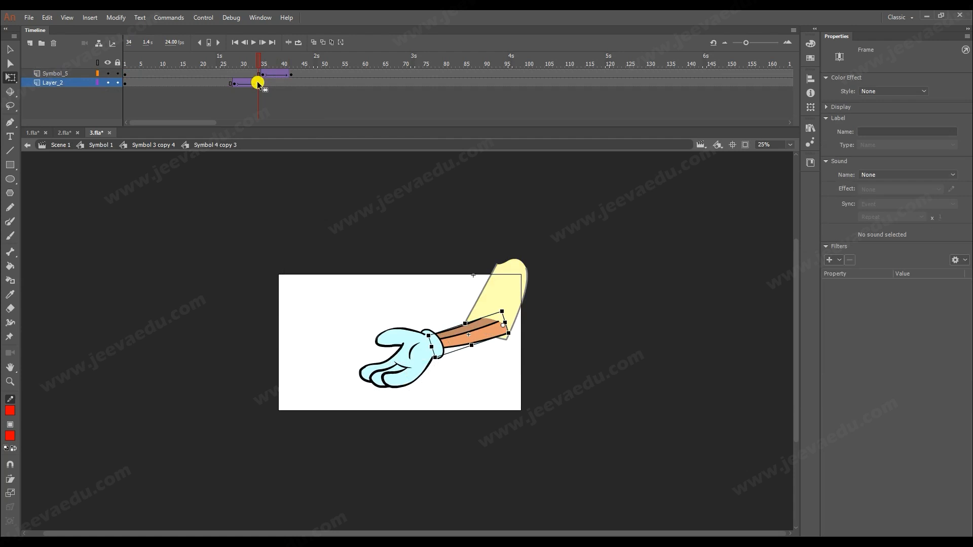
Rotate the hand slightly upward at the frame 42 keyframe on Symbol_5 and scrub back to frame 35 to check the motion.
{"action": "left_click", "coordinate": [292, 74]}
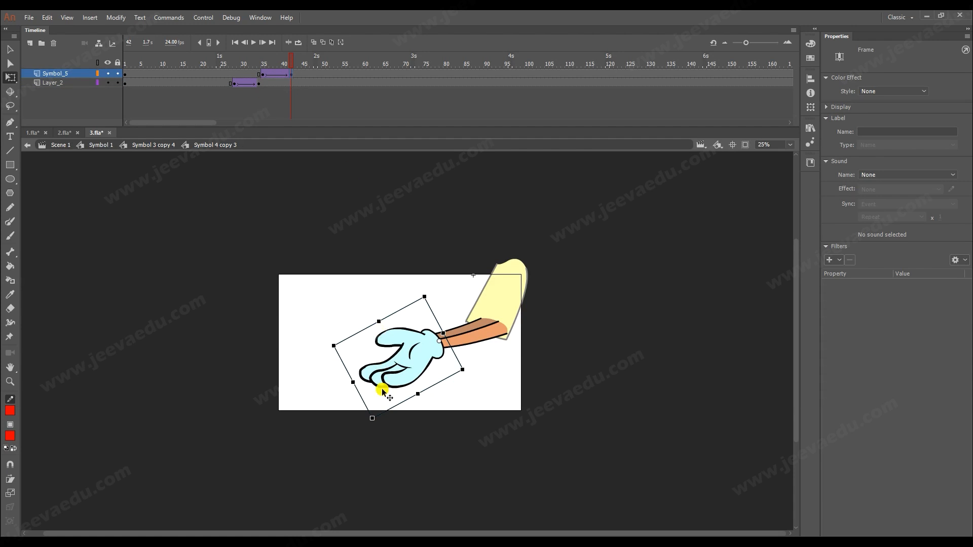
{"action": "left_click_drag", "start_coordinate": [371, 418], "coordinate": [352, 386]}
{"action": "left_click_drag", "start_coordinate": [282, 65], "coordinate": [266, 68]}
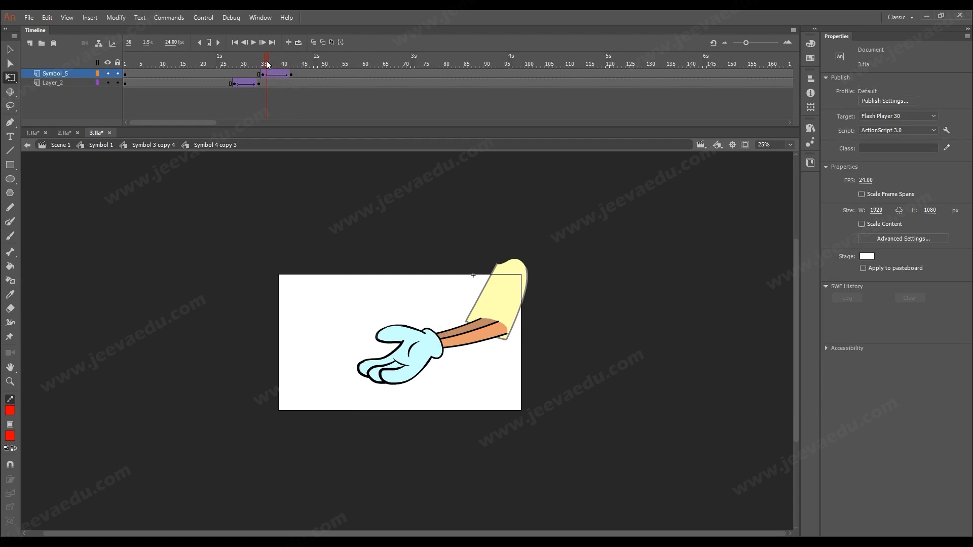
{"action": "left_click_drag", "start_coordinate": [267, 64], "coordinate": [265, 64]}
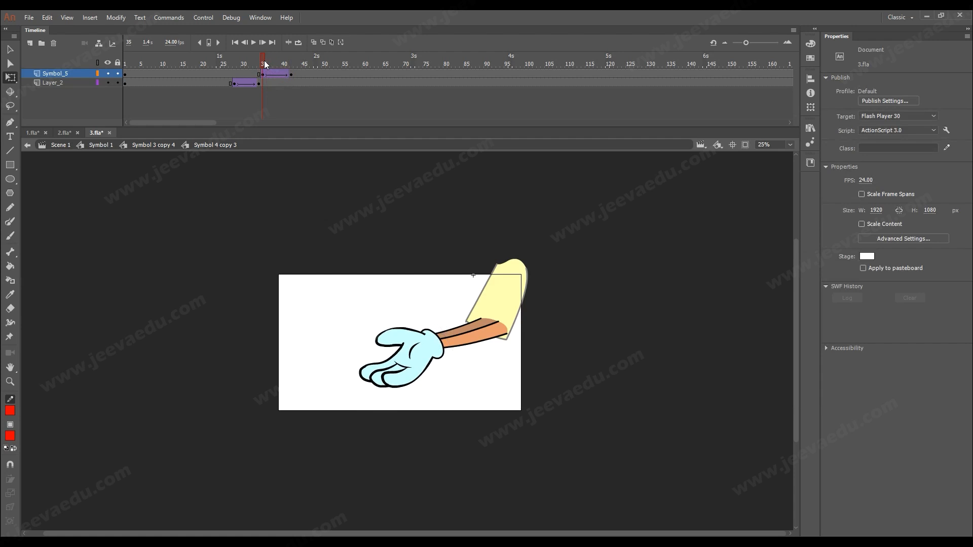
Insert a keyframe at frame 35 on Layer_1 inside Symbol 1 copy 2, undoing any accidental change to the hand.
{"action": "left_click", "coordinate": [297, 71]}
{"action": "double_click", "coordinate": [400, 345]}
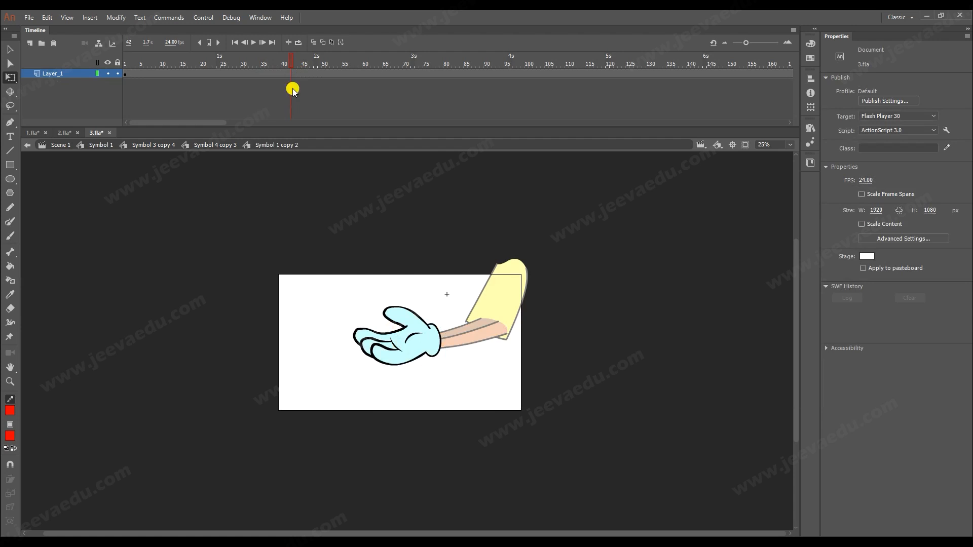
{"action": "left_click", "coordinate": [264, 74]}
{"action": "key", "text": "F6"}
{"action": "left_click_drag", "start_coordinate": [366, 278], "coordinate": [435, 385]}
{"action": "key", "text": "ctrl+z"}
{"action": "left_click", "coordinate": [416, 287]}
{"action": "key", "text": "ctrl+z"}
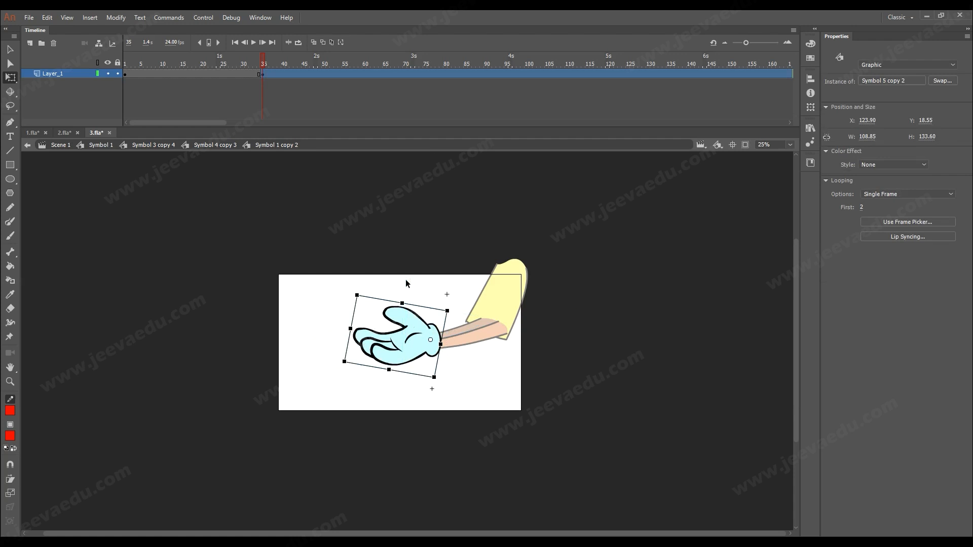
Try different hand poses in the Frame Picker for the frame 35 hand and set it to pose 6.
{"action": "left_click", "coordinate": [892, 222]}
{"action": "left_click_drag", "start_coordinate": [497, 199], "coordinate": [664, 201]}
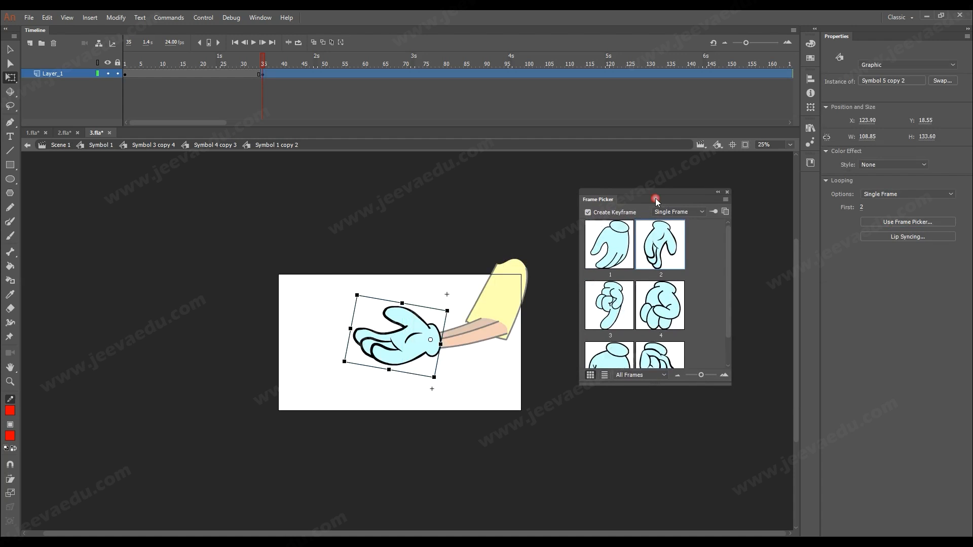
{"action": "scroll", "coordinate": [661, 311], "scroll_direction": "down", "scroll_amount": 1}
{"action": "left_click", "coordinate": [670, 286]}
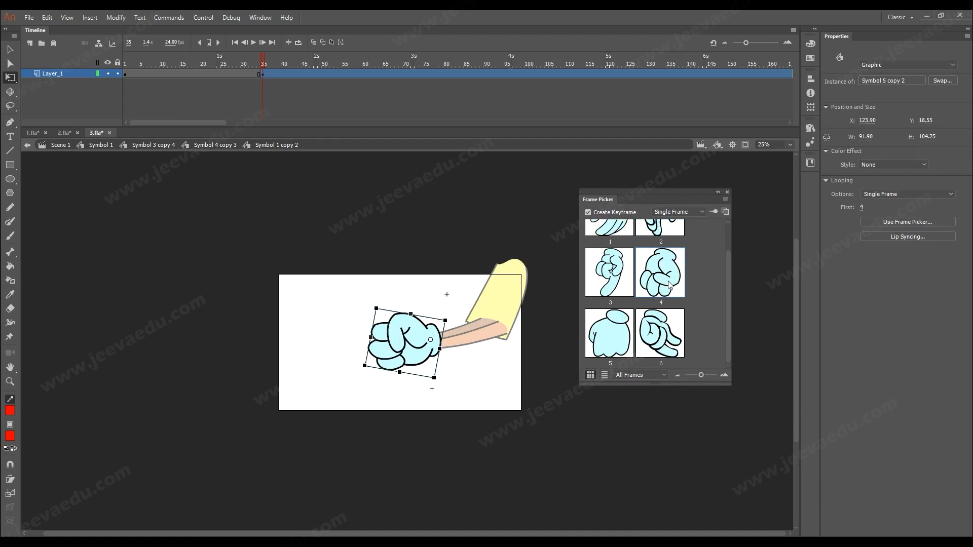
{"action": "scroll", "coordinate": [660, 286], "scroll_direction": "up", "scroll_amount": 1}
{"action": "scroll", "coordinate": [662, 304], "scroll_direction": "down", "scroll_amount": 1}
{"action": "left_click", "coordinate": [662, 343]}
{"action": "left_click", "coordinate": [606, 335]}
{"action": "left_click", "coordinate": [654, 339]}
{"action": "left_click", "coordinate": [613, 276]}
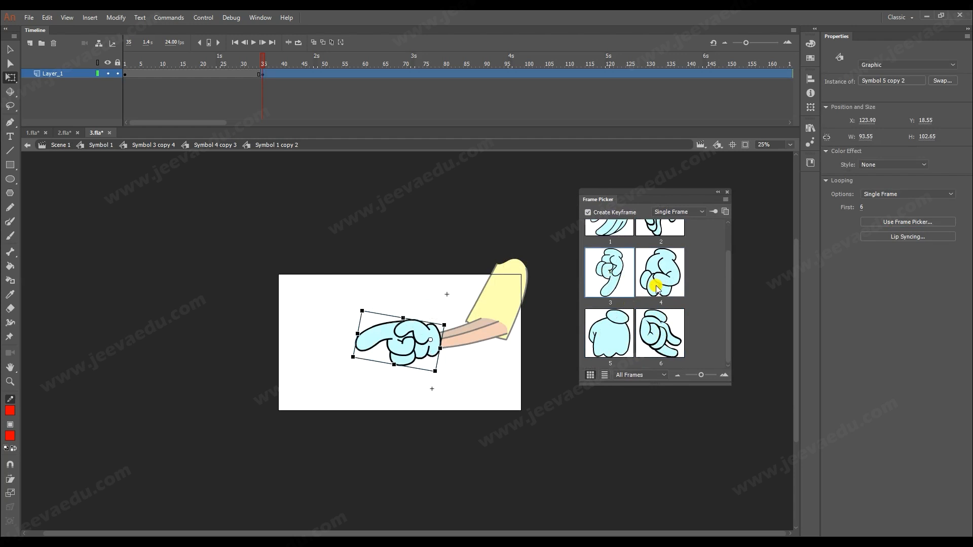
{"action": "scroll", "coordinate": [647, 280], "scroll_direction": "up", "scroll_amount": 1}
{"action": "left_click", "coordinate": [658, 308]}
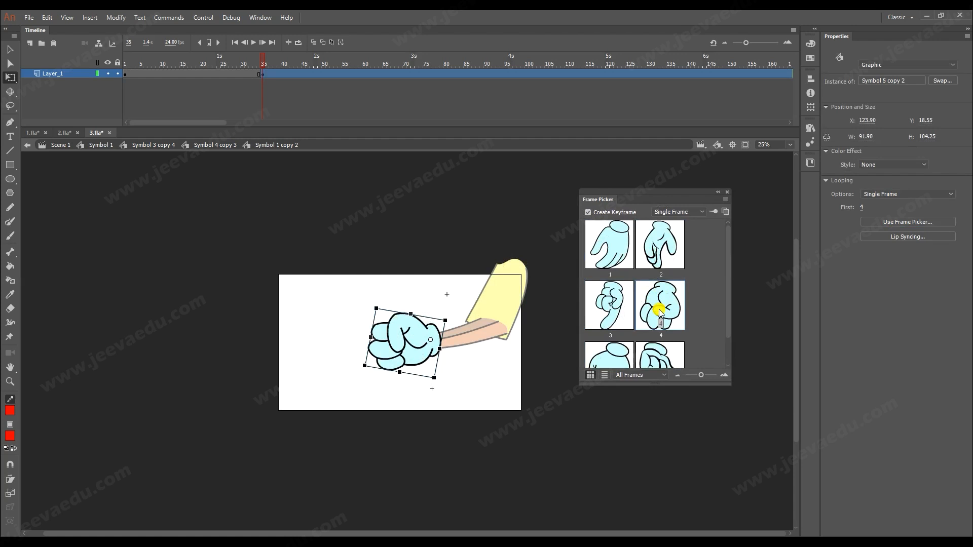
{"action": "scroll", "coordinate": [646, 354], "scroll_direction": "down", "scroll_amount": 1}
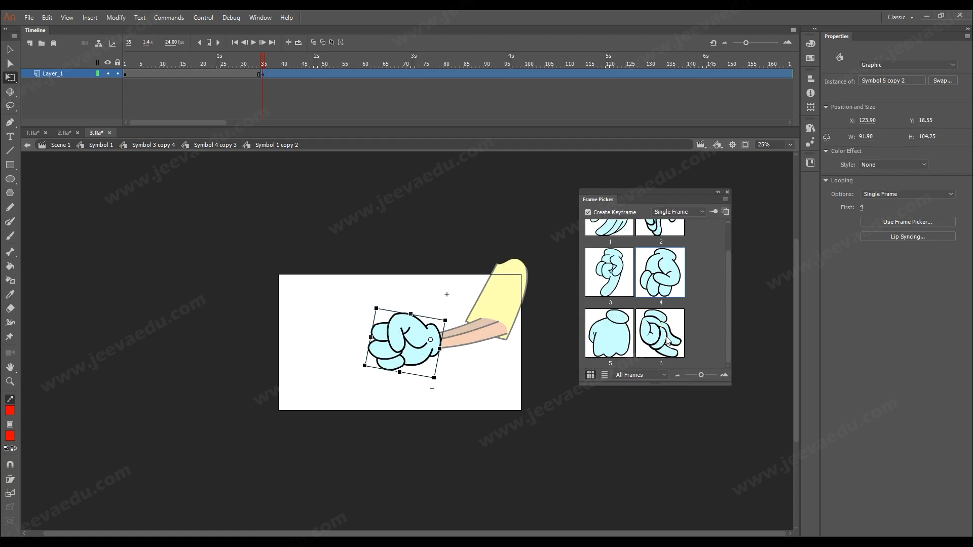
{"action": "left_click", "coordinate": [653, 329]}
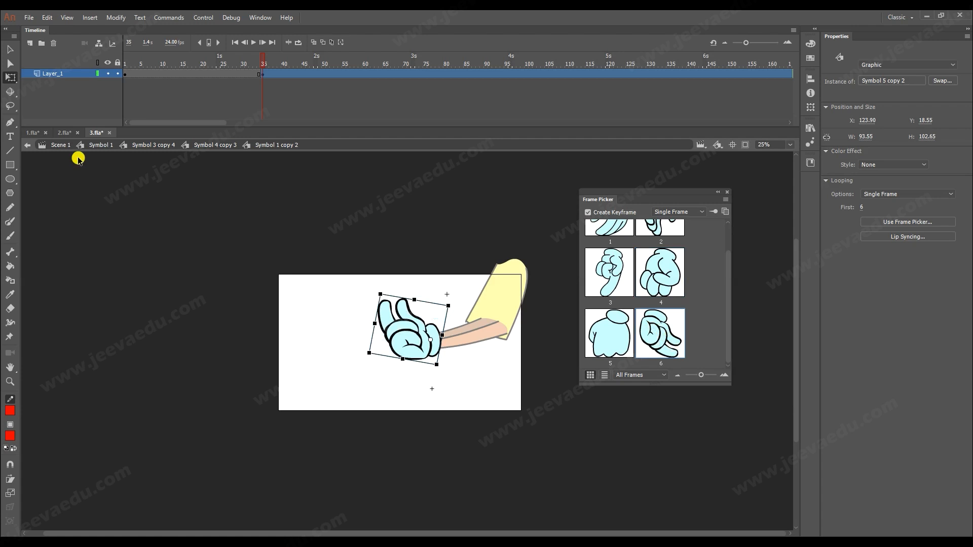
Scrub the timeline of 1.fla to review the reference hand, return to 3.fla and close the Frame Picker.
{"action": "left_click", "coordinate": [33, 133]}
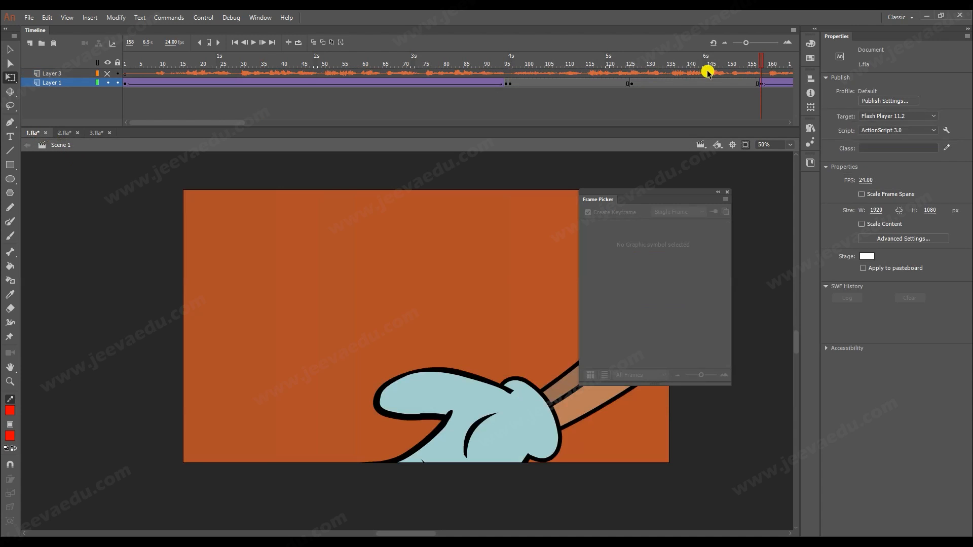
{"action": "left_click_drag", "start_coordinate": [751, 66], "coordinate": [716, 88]}
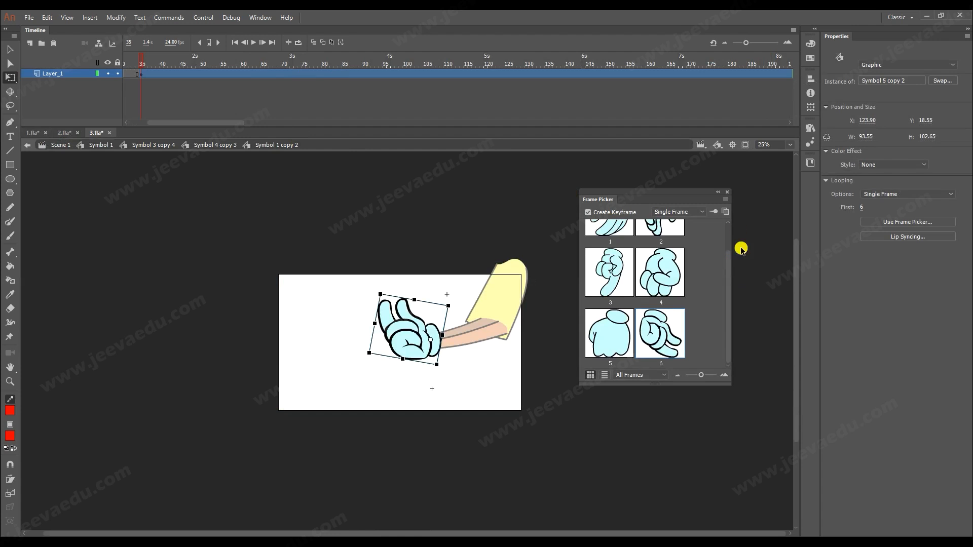
{"action": "left_click", "coordinate": [727, 193]}
Scrub through the hand drawings inside Symbol 5 copy 2 and return to Symbol 1 copy 2.
{"action": "double_click", "coordinate": [418, 351]}
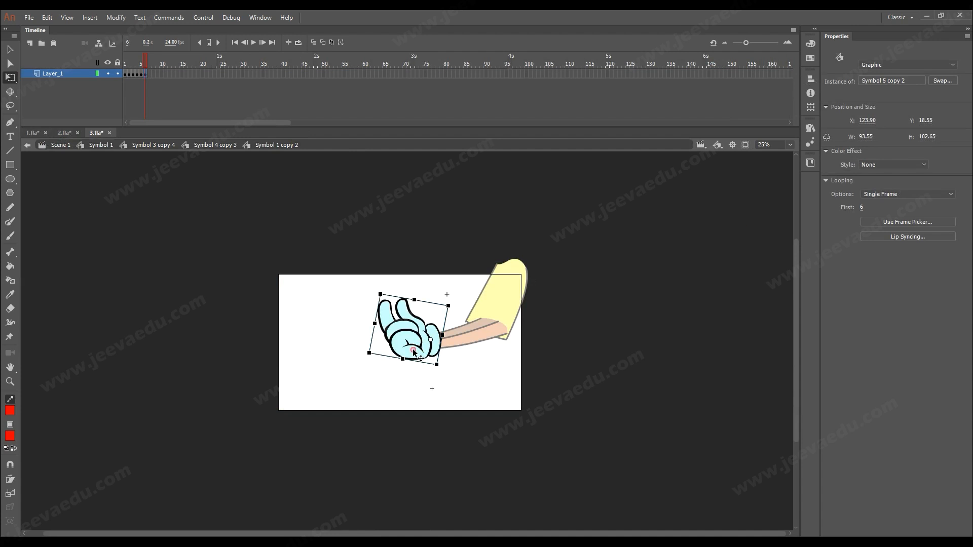
{"action": "left_click", "coordinate": [150, 88]}
{"action": "left_click_drag", "start_coordinate": [142, 65], "coordinate": [128, 71]}
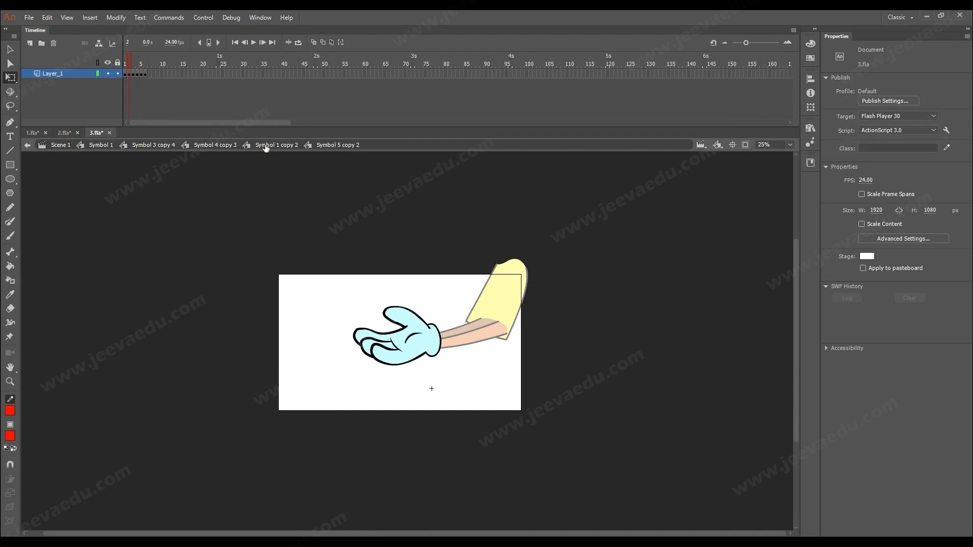
{"action": "left_click", "coordinate": [265, 147]}
Go back up through Symbol 3 copy 4 to Symbol 1 and play the animation with the new hand pose.
{"action": "left_click_drag", "start_coordinate": [259, 62], "coordinate": [283, 74]}
{"action": "left_click", "coordinate": [161, 146]}
{"action": "left_click", "coordinate": [395, 323]}
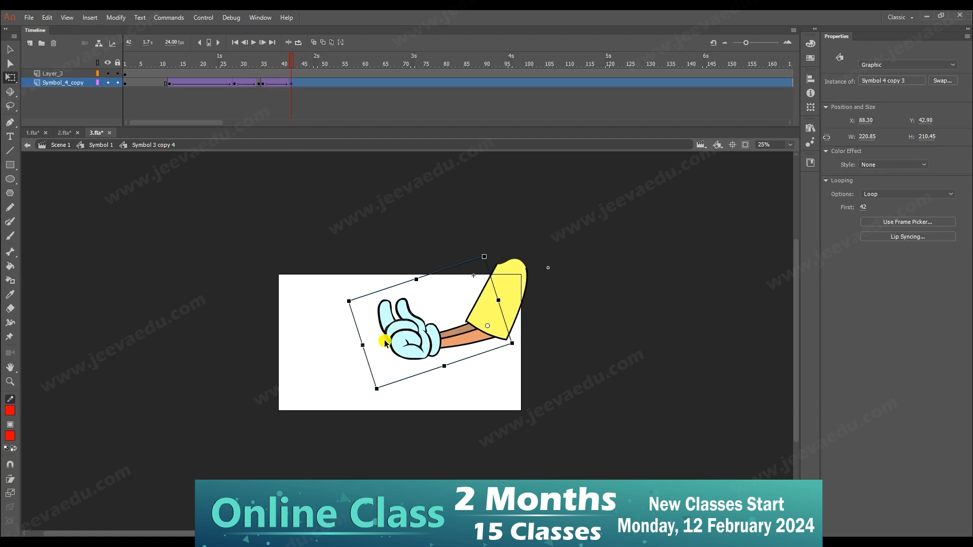
{"action": "left_click", "coordinate": [105, 147]}
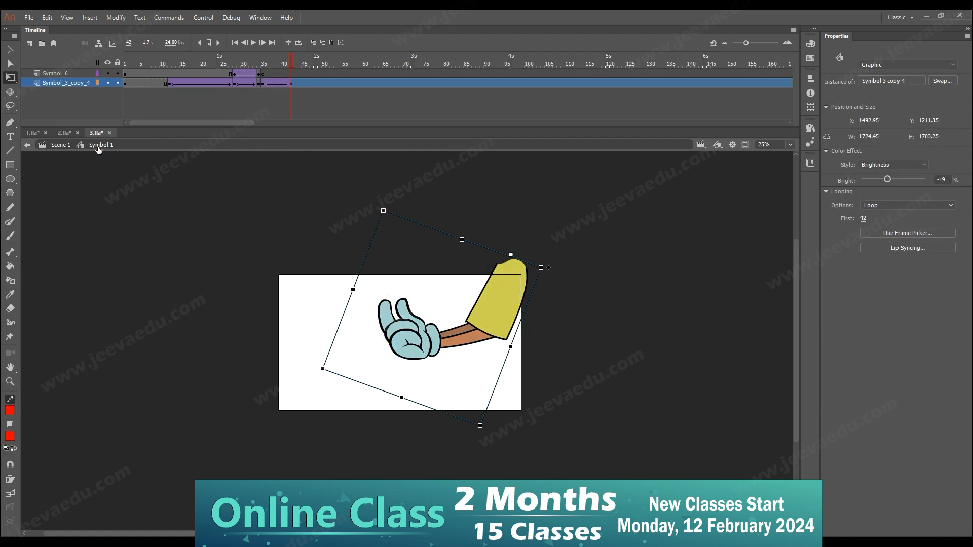
{"action": "left_click", "coordinate": [253, 70]}
{"action": "key", "text": "Return"}
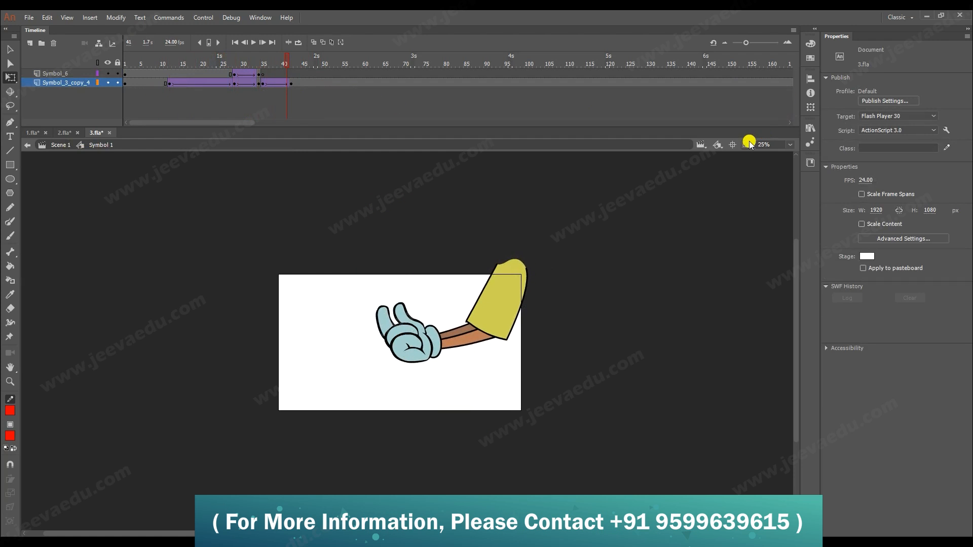
Examine the coin catch and hand closing up close by repeatedly playing and scrubbing the Symbol 1 timeline.
{"action": "key", "text": "z"}
{"action": "left_click", "coordinate": [423, 333]}
{"action": "left_click_drag", "start_coordinate": [428, 370], "coordinate": [445, 373]}
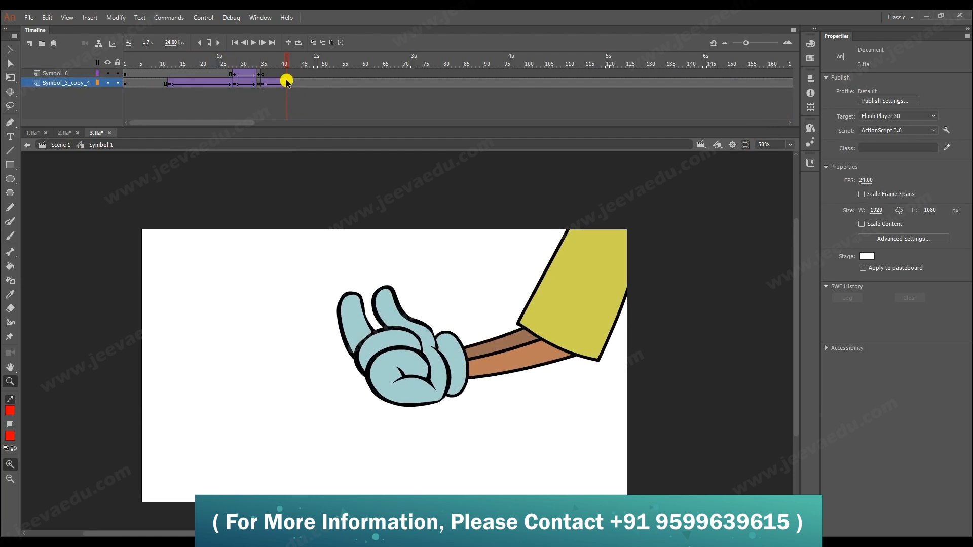
{"action": "key", "text": "Return"}
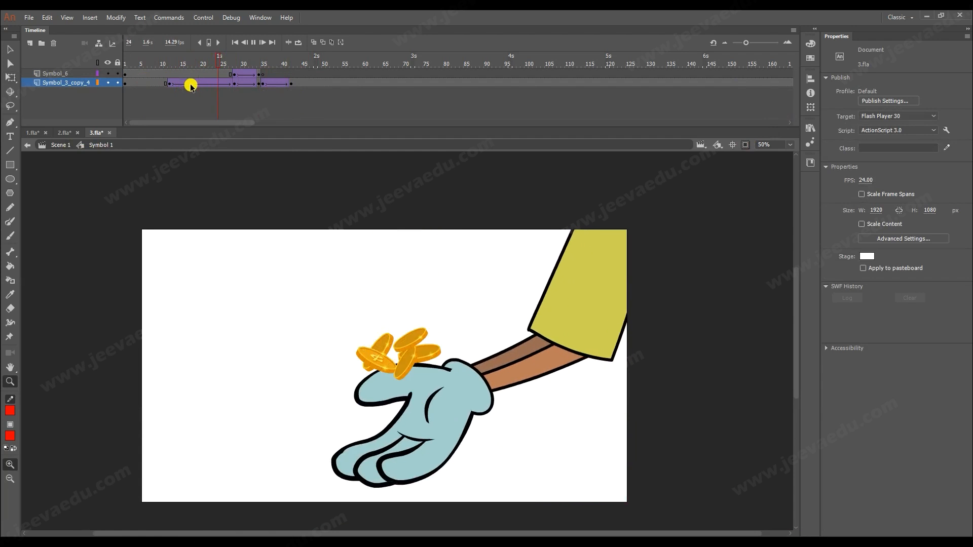
{"action": "key", "text": "Return"}
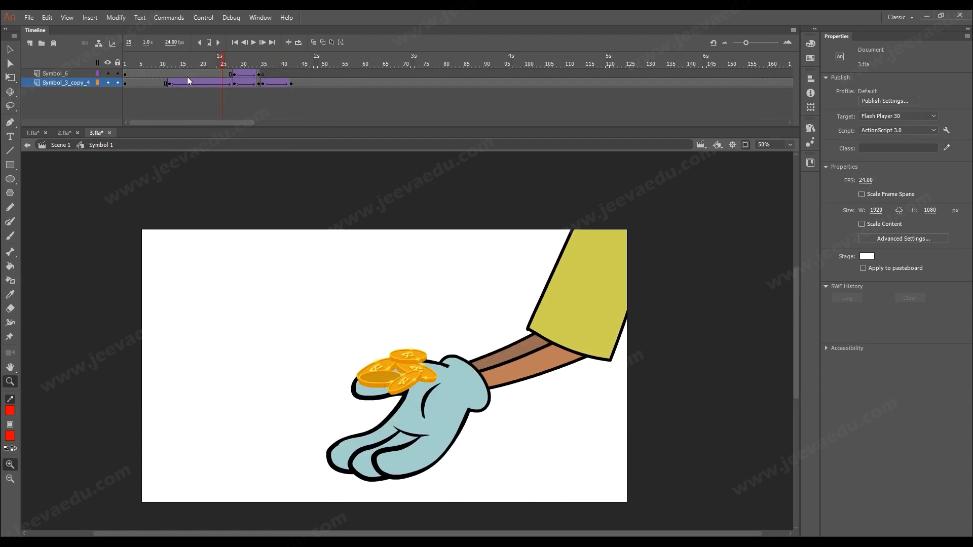
{"action": "key", "text": "Return"}
{"action": "left_click", "coordinate": [198, 93]}
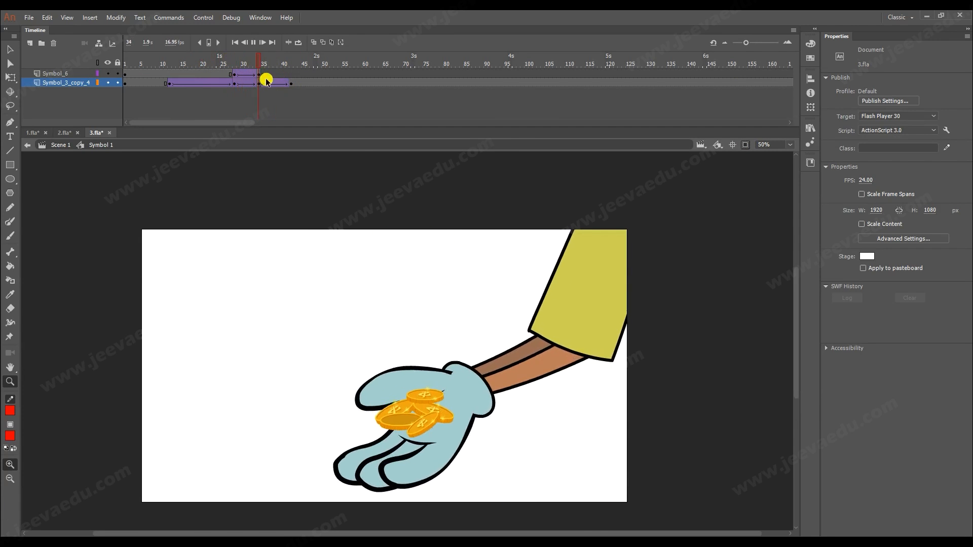
{"action": "key", "text": "Return"}
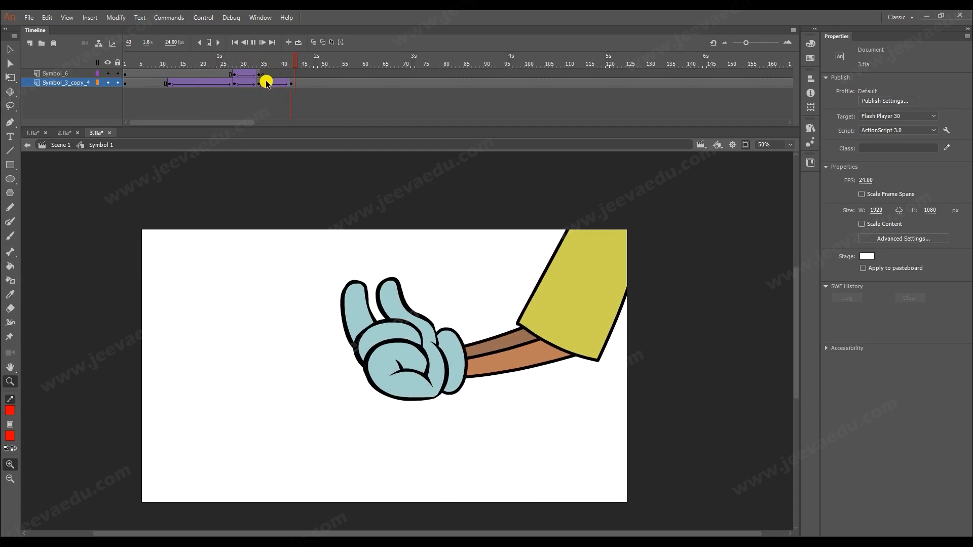
{"action": "left_click_drag", "start_coordinate": [290, 67], "coordinate": [239, 63]}
{"action": "key", "text": "comma"}
{"action": "key", "text": "comma"}
{"action": "key", "text": "Return"}
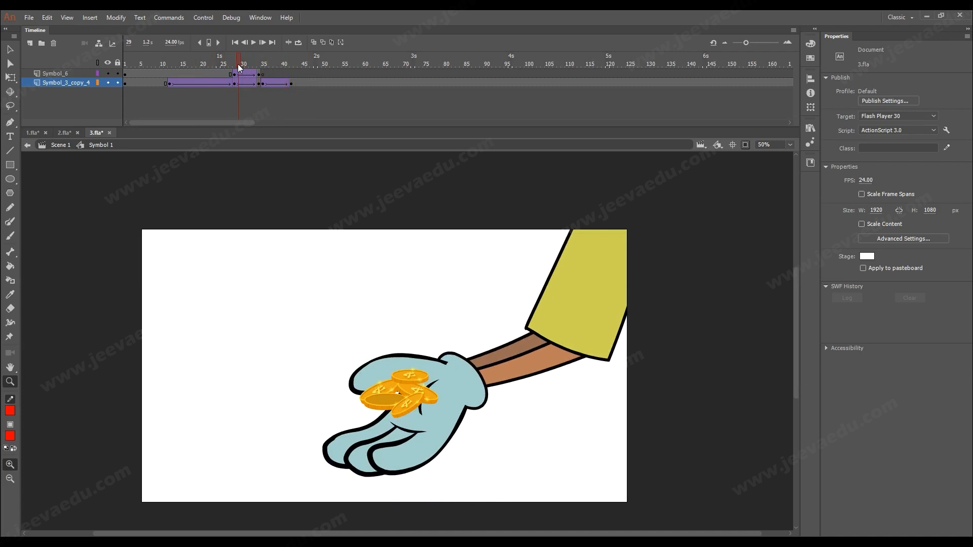
{"action": "left_click", "coordinate": [243, 75]}
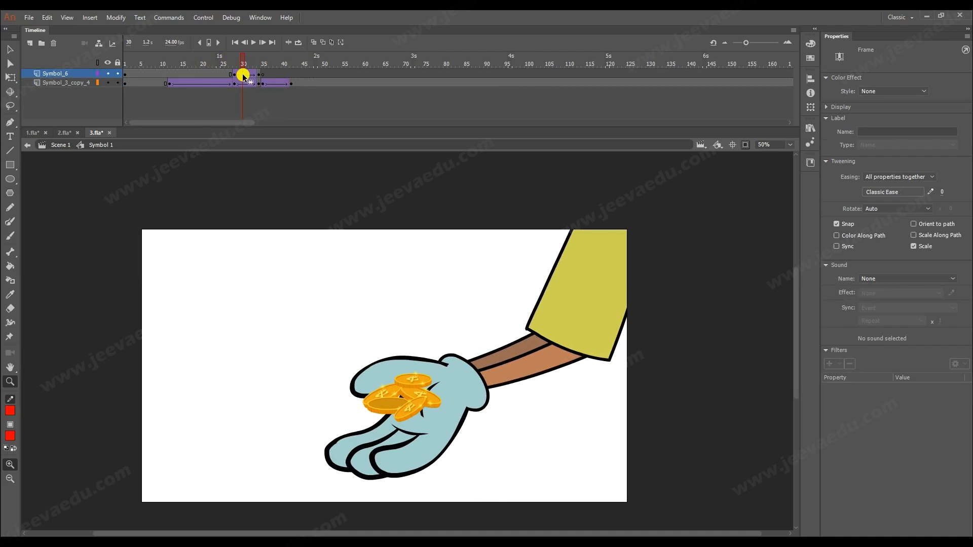
{"action": "left_click", "coordinate": [202, 63]}
{"action": "key", "text": "Return"}
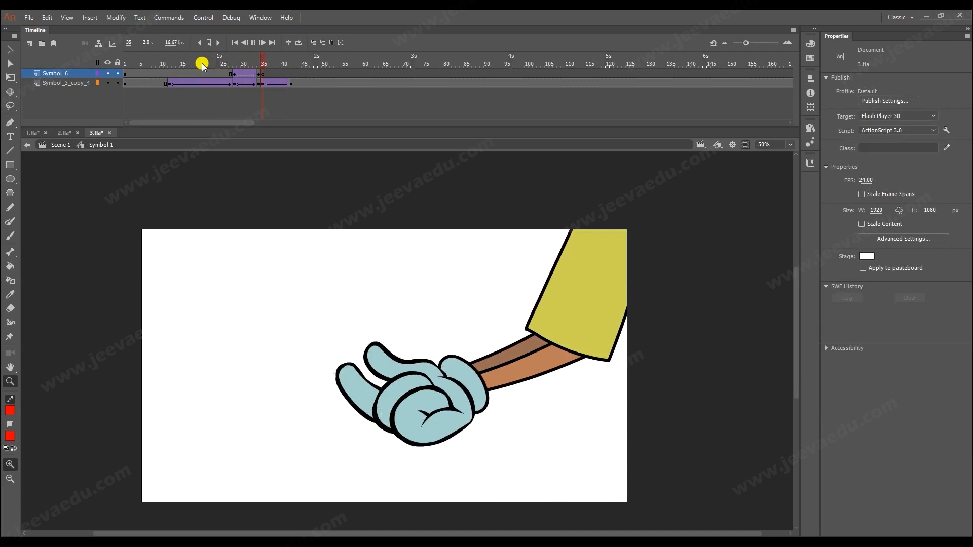
At frame 42, reopen the nested Symbol 4 copy 3 and rotate the closed hand slightly counterclockwise about the wrist.
{"action": "left_click", "coordinate": [290, 83]}
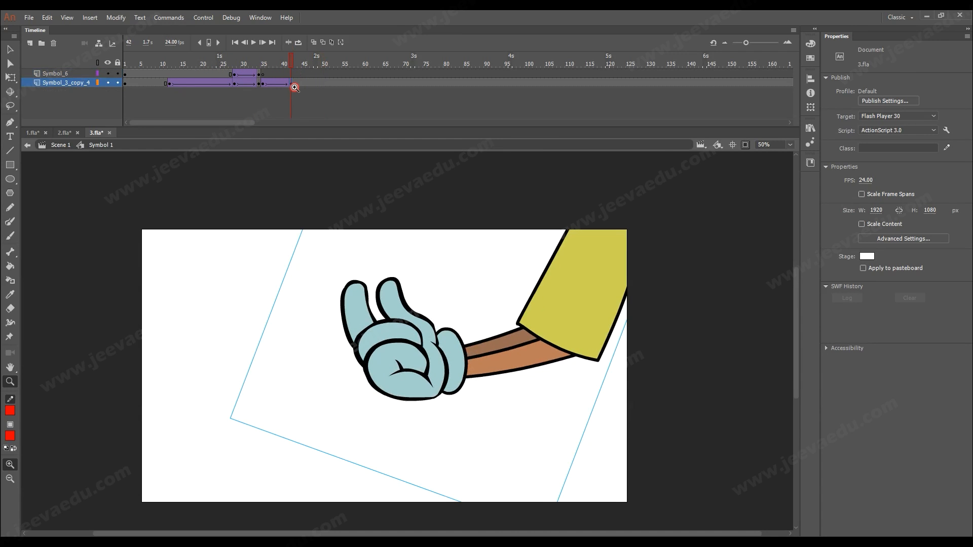
{"action": "left_click", "coordinate": [424, 357]}
{"action": "left_click", "coordinate": [393, 333], "text": "alt"}
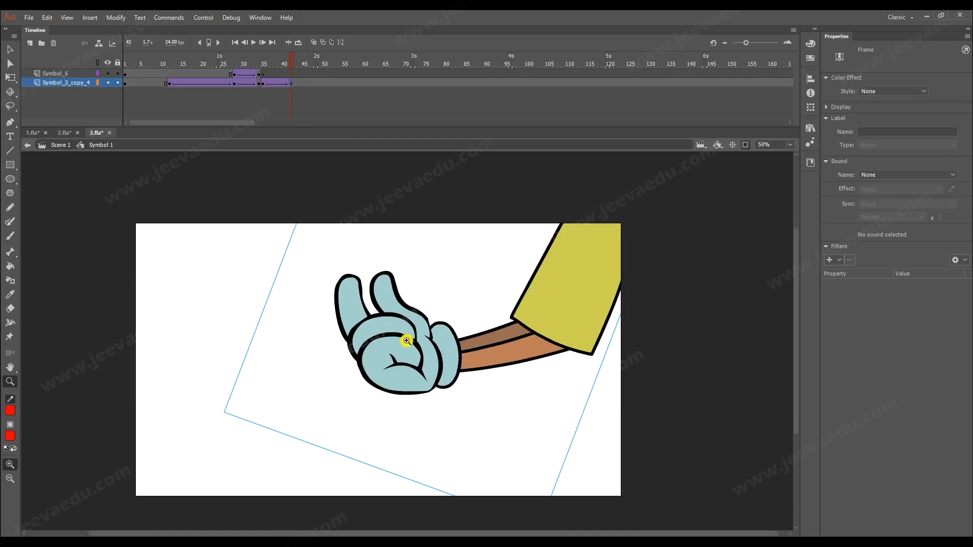
{"action": "key", "text": "v"}
{"action": "double_click", "coordinate": [403, 345]}
{"action": "double_click", "coordinate": [395, 331]}
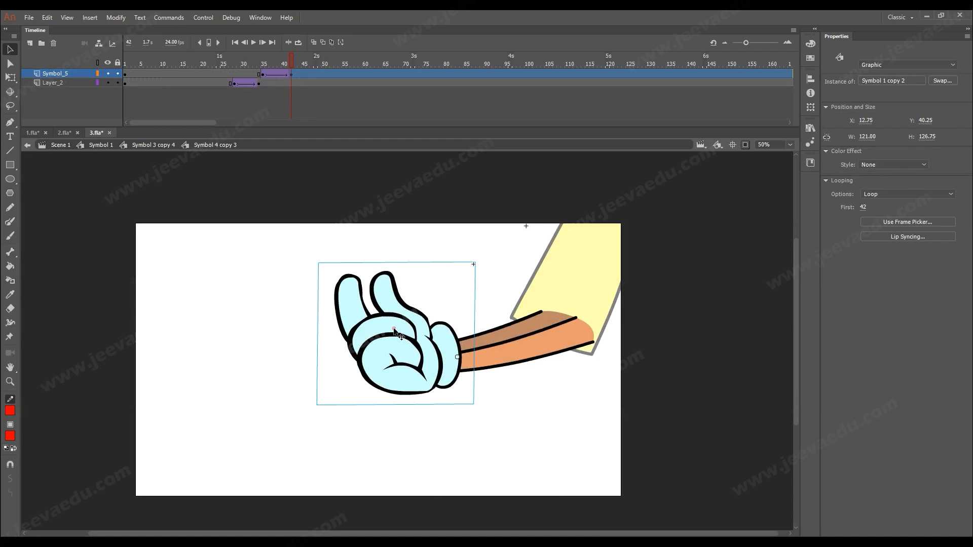
{"action": "key", "text": "q"}
{"action": "left_click_drag", "start_coordinate": [327, 260], "coordinate": [305, 288]}
Exit to Symbol 3 copy 4, play the animation from frame 25 to check the hand rotation, and return to Symbol 1.
{"action": "double_click", "coordinate": [232, 302]}
{"action": "left_click", "coordinate": [214, 67]}
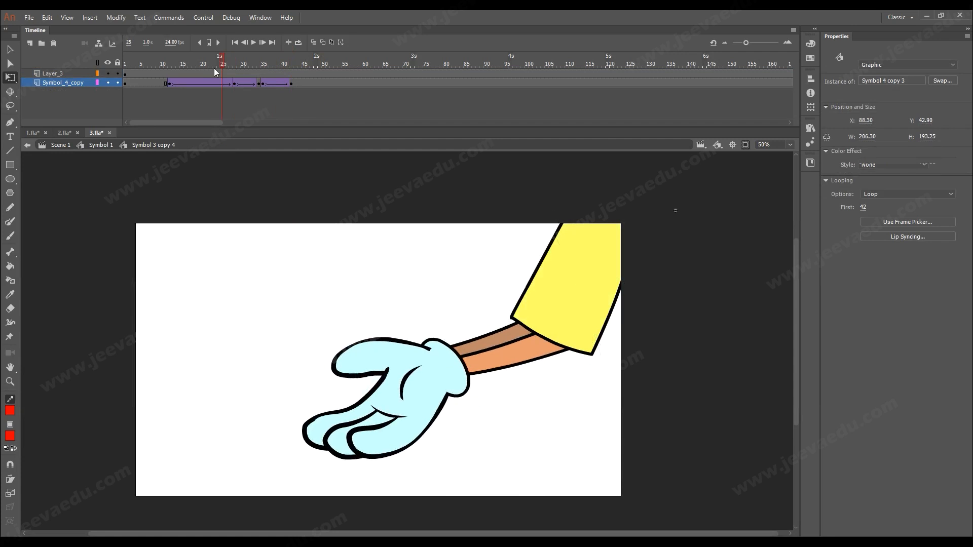
{"action": "key", "text": "Return"}
{"action": "key", "text": "Return"}
{"action": "left_click", "coordinate": [110, 146]}
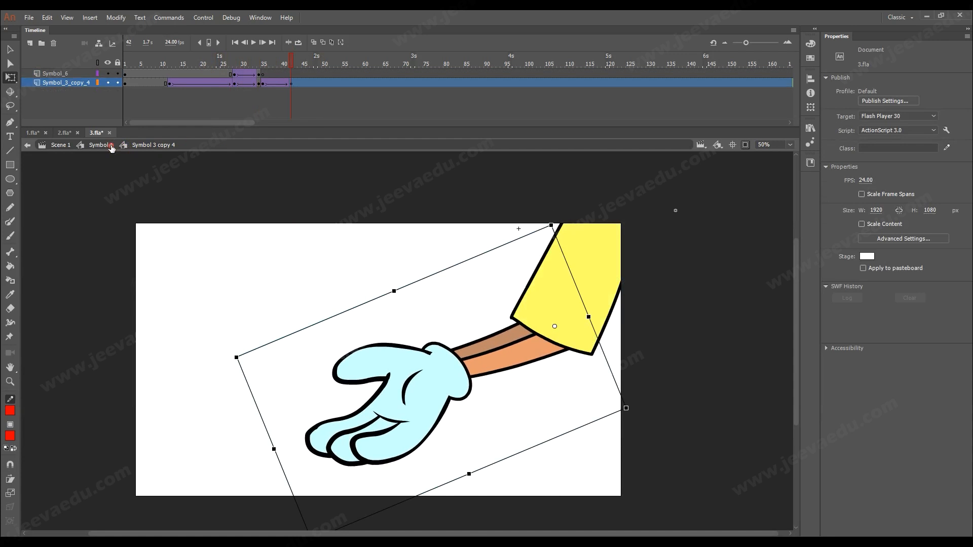
Examine the coin catch and the arm dip in Symbol 1 by repeatedly playing and scrubbing from before frame 25.
{"action": "left_click_drag", "start_coordinate": [253, 66], "coordinate": [213, 67]}
{"action": "key", "text": "Return"}
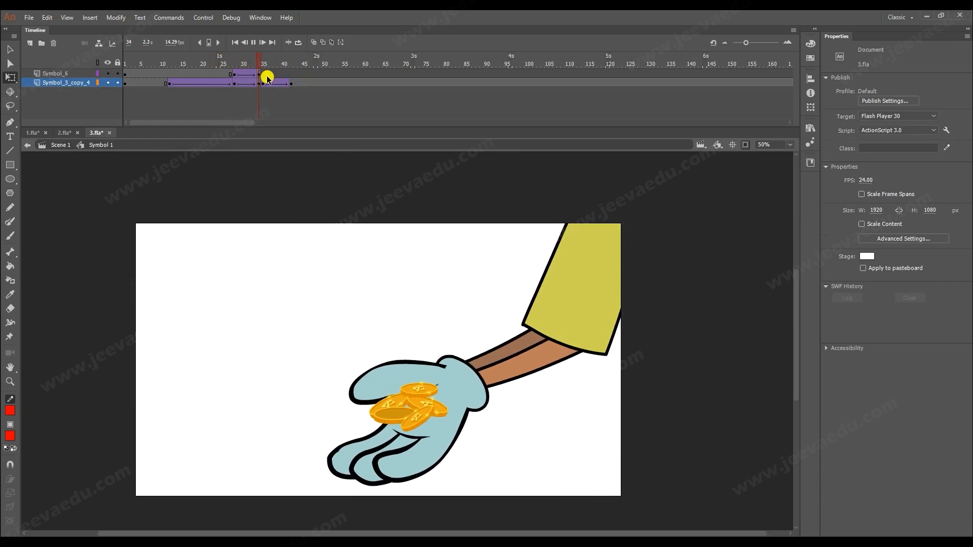
{"action": "left_click", "coordinate": [222, 67]}
{"action": "key", "text": "Return"}
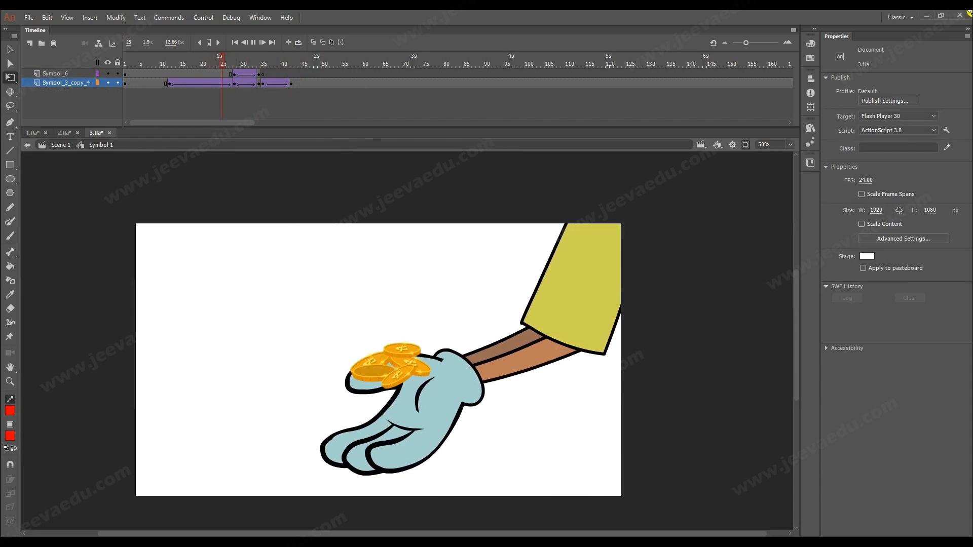
{"action": "left_click", "coordinate": [260, 49]}
{"action": "mouse_move", "coordinate": [239, 63]}
{"action": "left_mouse_down"}
{"action": "mouse_move", "coordinate": [200, 83]}
{"action": "mouse_move", "coordinate": [247, 92]}
{"action": "mouse_move", "coordinate": [235, 71]}
{"action": "left_mouse_up"}
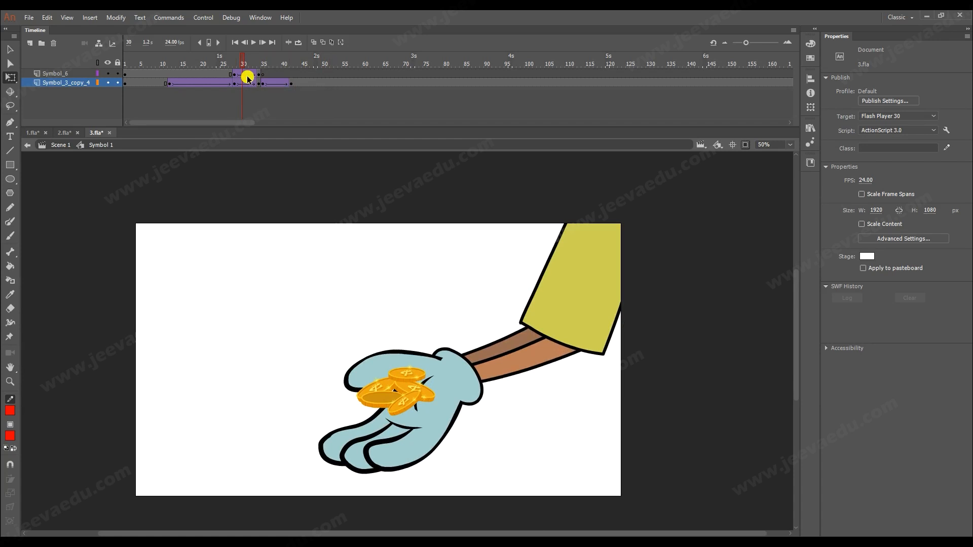
{"action": "left_click", "coordinate": [237, 63]}
{"action": "left_click", "coordinate": [243, 63]}
{"action": "left_click", "coordinate": [234, 73]}
{"action": "left_click_drag", "start_coordinate": [237, 63], "coordinate": [199, 63]}
{"action": "key", "text": "Return"}
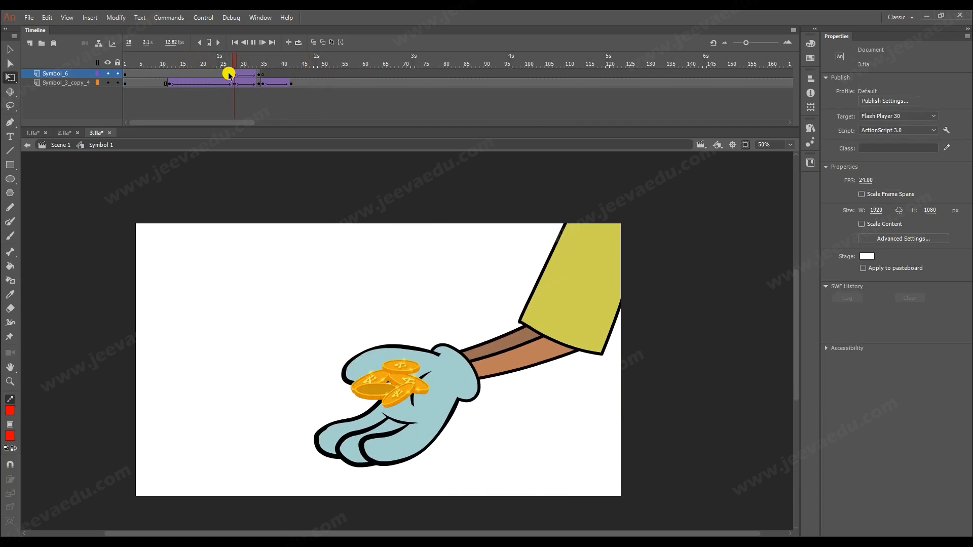
{"action": "key", "text": "Return"}
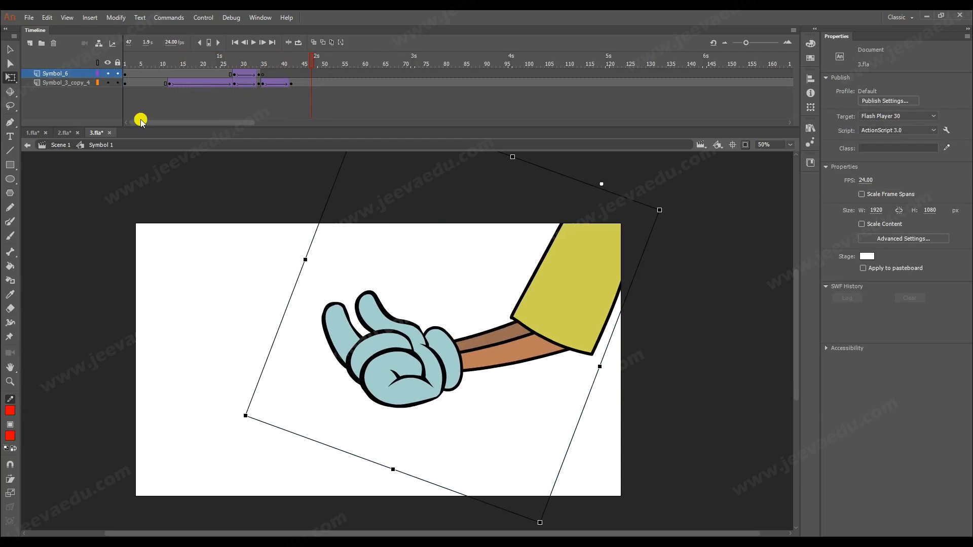
Return to Scene 1 and check the whole arm on the stage, scrubbing on to frame 55.
{"action": "left_click", "coordinate": [71, 146]}
{"action": "key", "text": "z"}
{"action": "left_click", "coordinate": [438, 404], "text": "alt"}
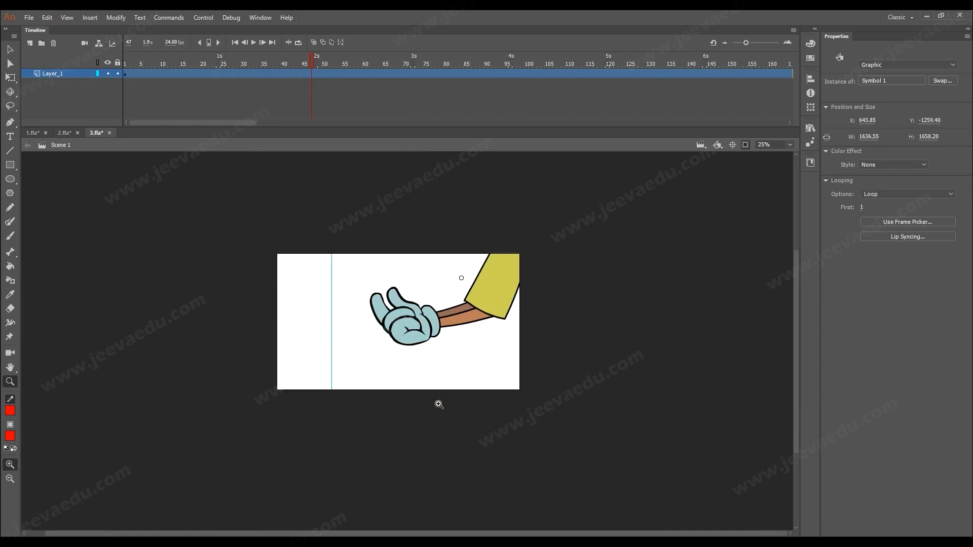
{"action": "left_click_drag", "start_coordinate": [448, 336], "coordinate": [466, 372]}
{"action": "left_click_drag", "start_coordinate": [309, 71], "coordinate": [345, 71]}
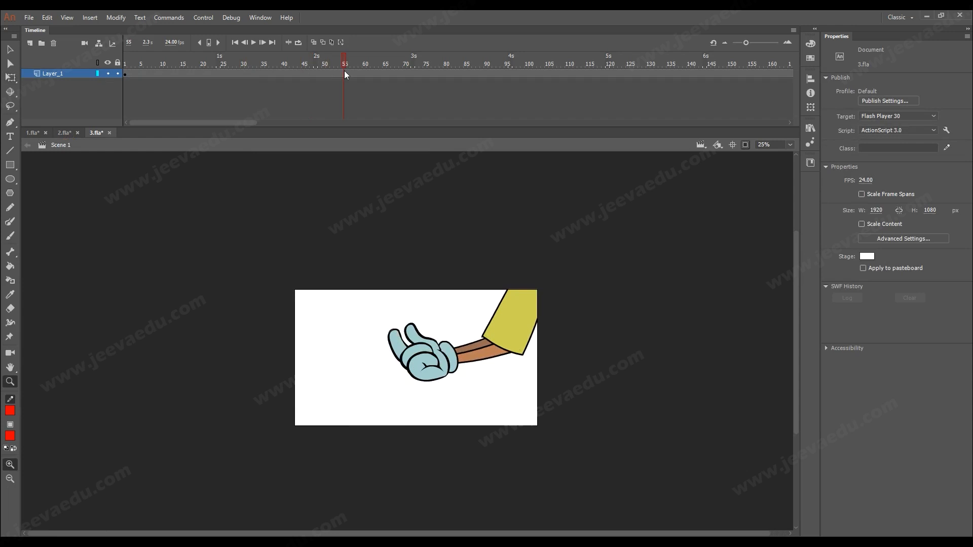
Switch to the 1.fla document and copy its sound layer, Layer 3.
{"action": "left_click", "coordinate": [64, 133]}
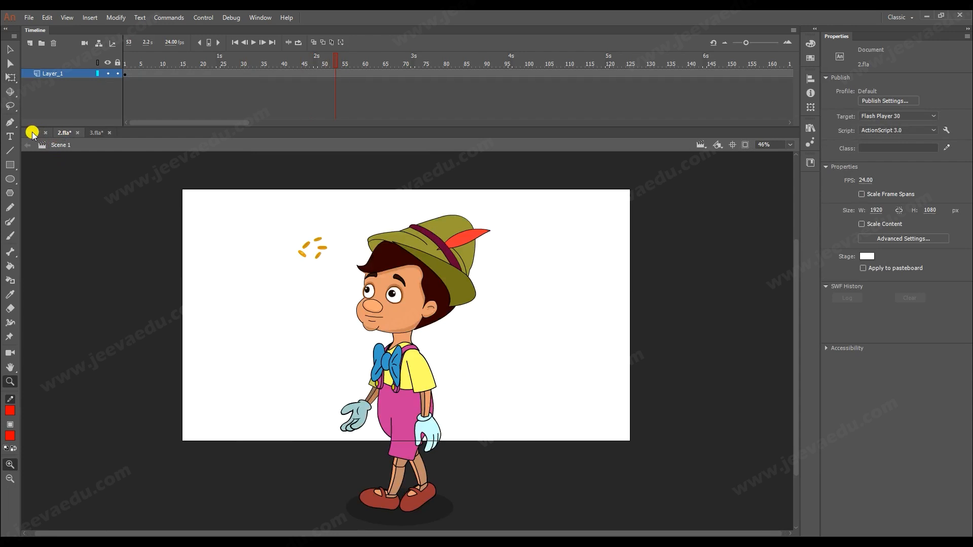
{"action": "left_click", "coordinate": [32, 133]}
{"action": "mouse_move", "coordinate": [223, 71]}
{"action": "left_mouse_down"}
{"action": "mouse_move", "coordinate": [229, 60]}
{"action": "mouse_move", "coordinate": [212, 62]}
{"action": "left_mouse_up"}
{"action": "left_click_drag", "start_coordinate": [342, 124], "coordinate": [105, 121]}
{"action": "left_click", "coordinate": [140, 72]}
{"action": "left_click_drag", "start_coordinate": [136, 61], "coordinate": [125, 62]}
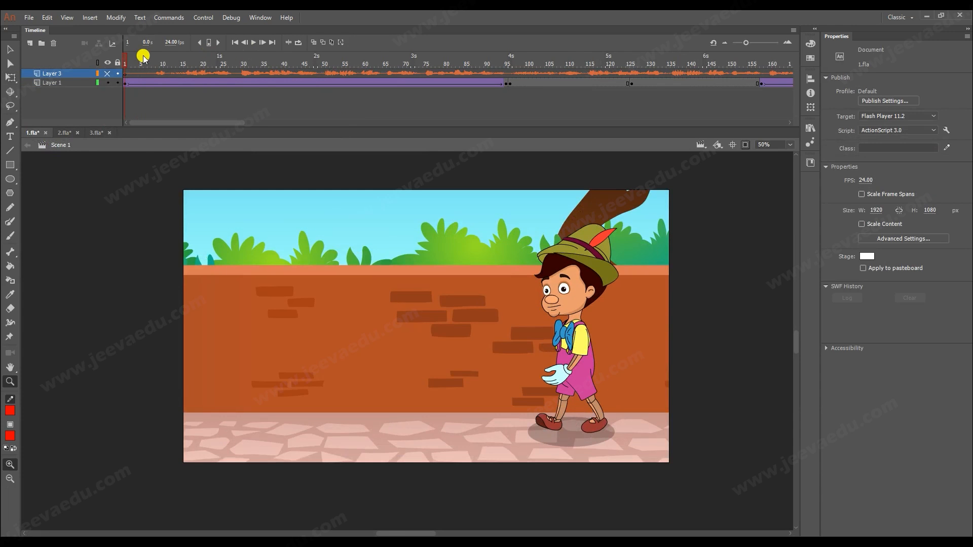
{"action": "right_click", "coordinate": [54, 72]}
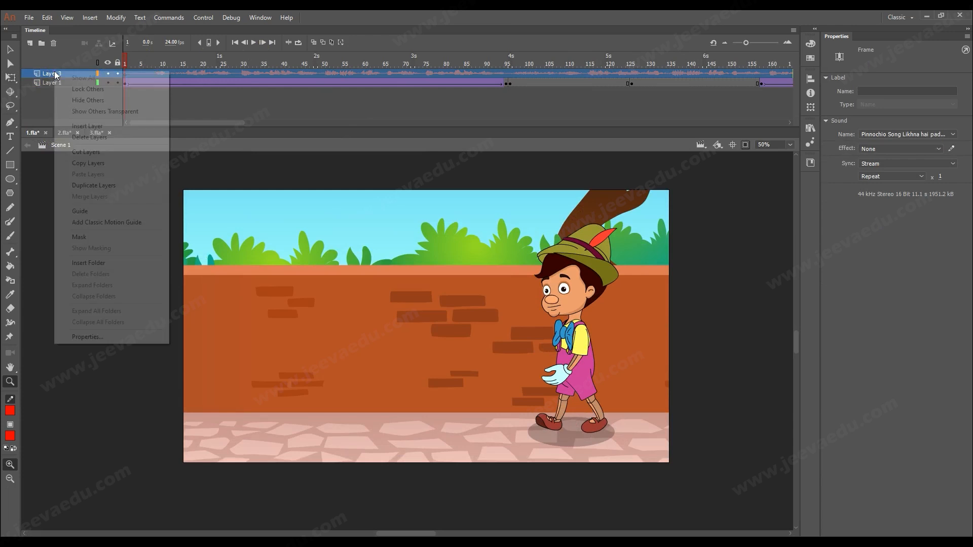
{"action": "left_click", "coordinate": [89, 163]}
Create a new Full HD character animation document, 1920 x 1080, with a frame rate of 24.
{"action": "left_click", "coordinate": [30, 18]}
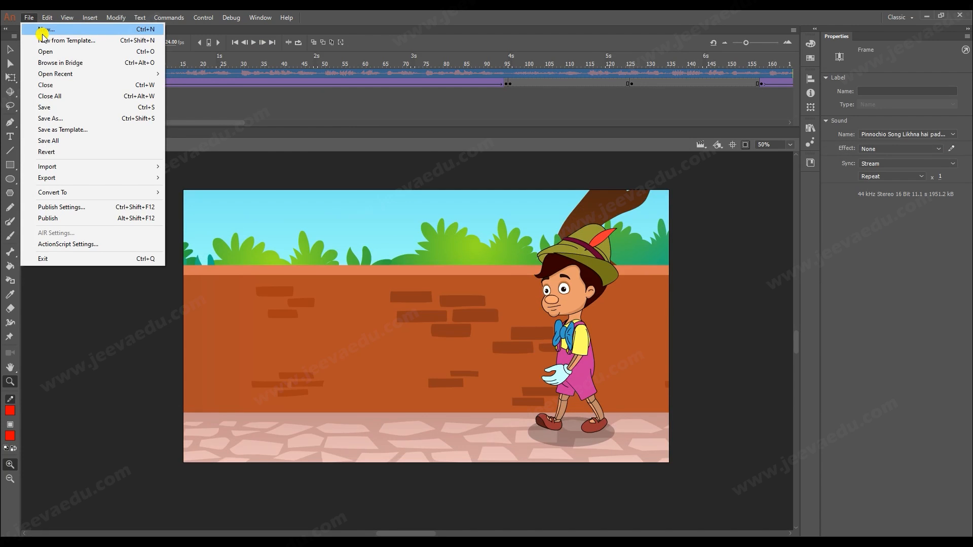
{"action": "left_click", "coordinate": [41, 30]}
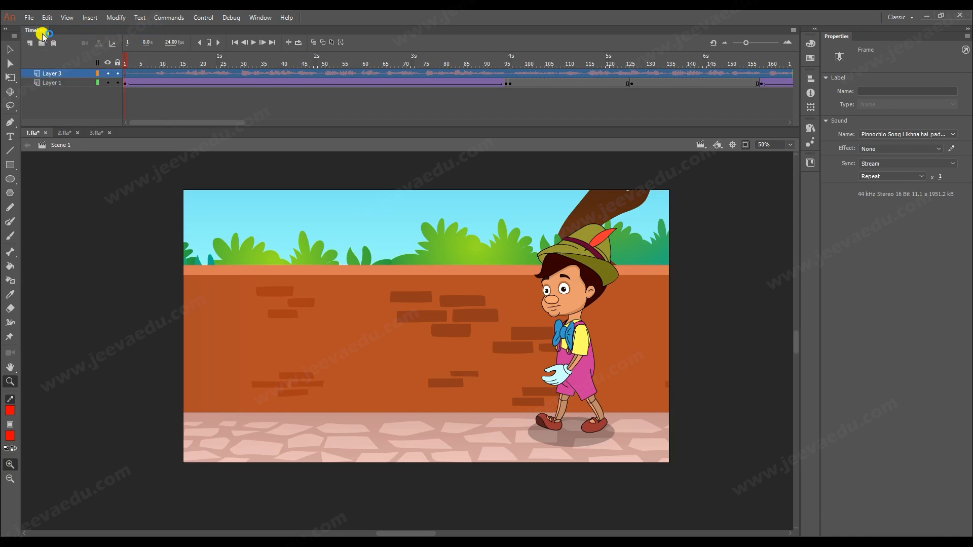
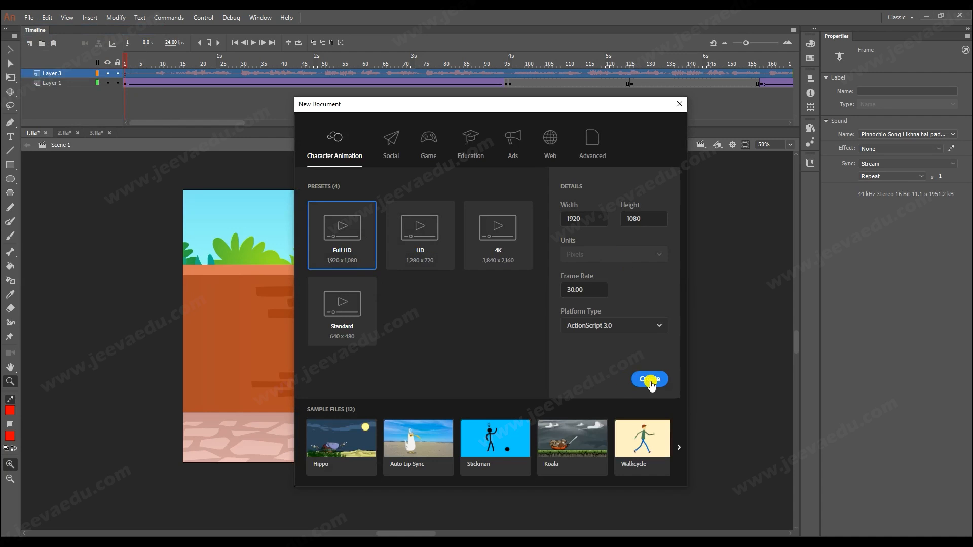
{"action": "left_click_drag", "start_coordinate": [588, 290], "coordinate": [550, 289]}
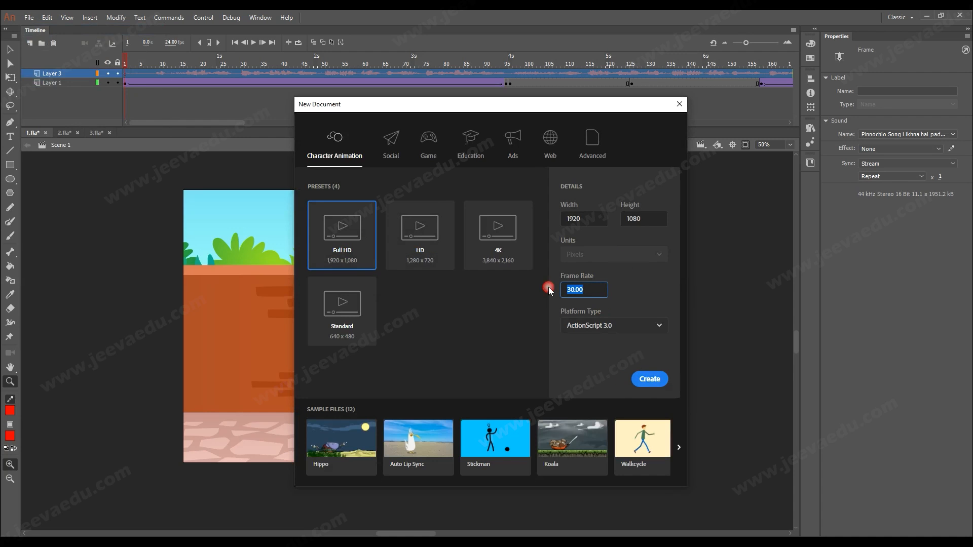
{"action": "left_click", "coordinate": [644, 380]}
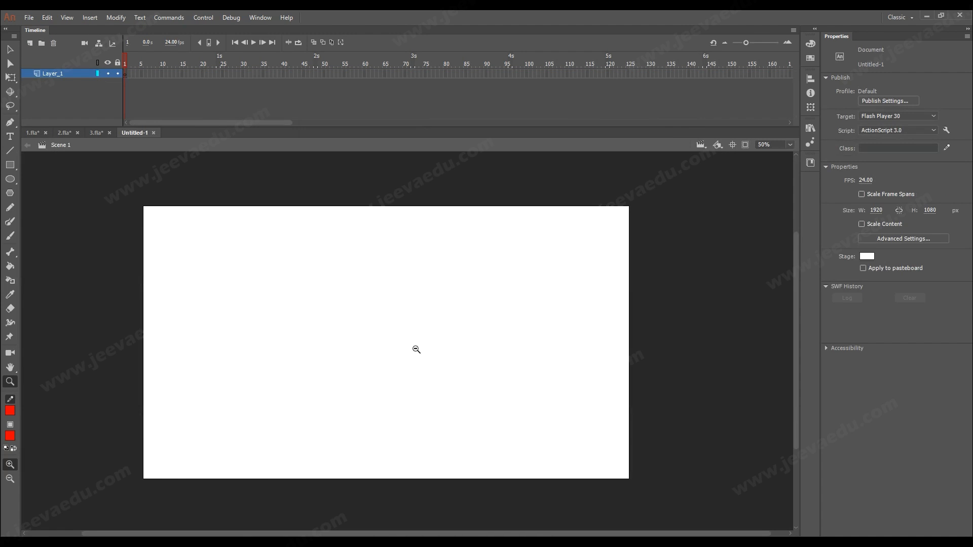
Paste the copied sound layer above Layer_1 in the new document and check how far the sound runs.
{"action": "left_click", "coordinate": [92, 77]}
{"action": "right_click", "coordinate": [62, 73]}
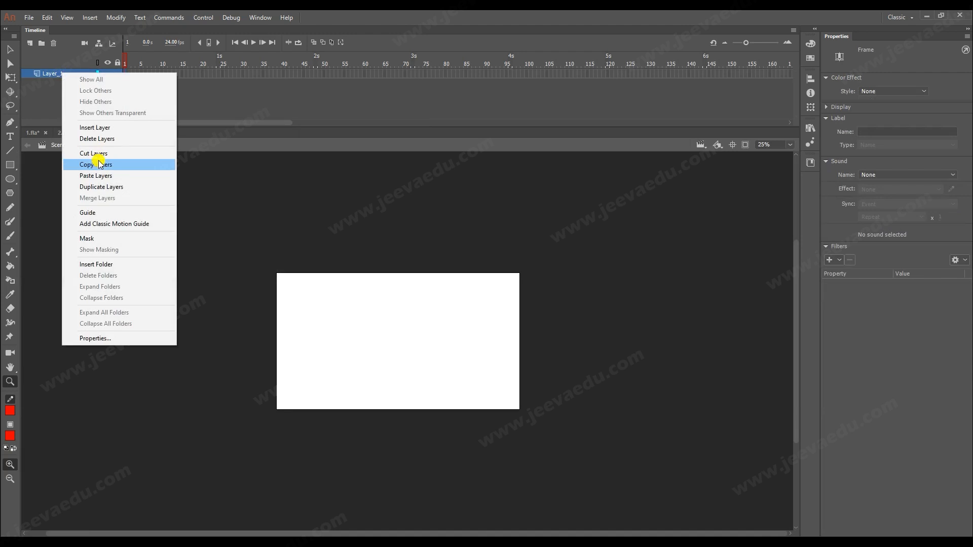
{"action": "left_click", "coordinate": [96, 176]}
{"action": "left_click_drag", "start_coordinate": [172, 120], "coordinate": [266, 124]}
Examine the library import commands and the Sync options of the pasted sound.
{"action": "left_click", "coordinate": [28, 18]}
{"action": "mouse_move", "coordinate": [67, 167]}
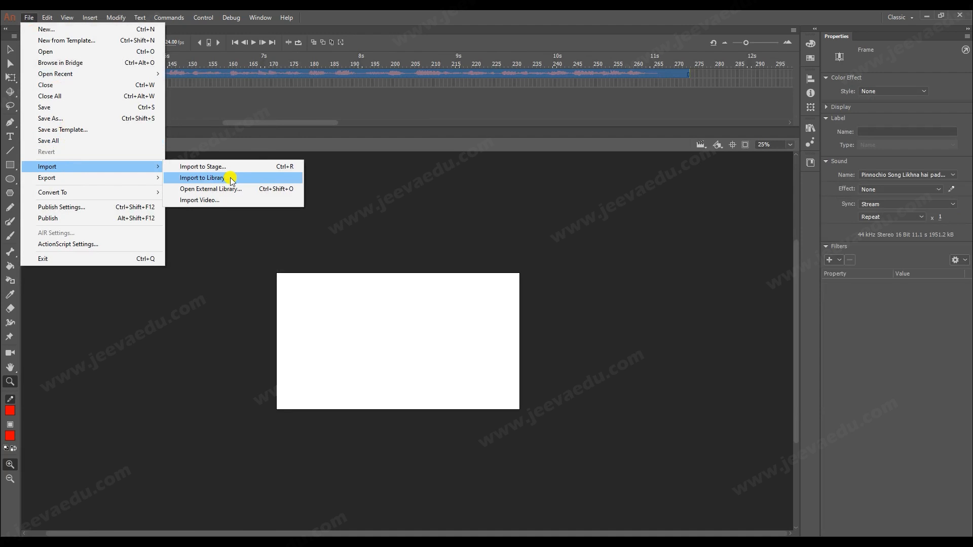
{"action": "left_click", "coordinate": [324, 77]}
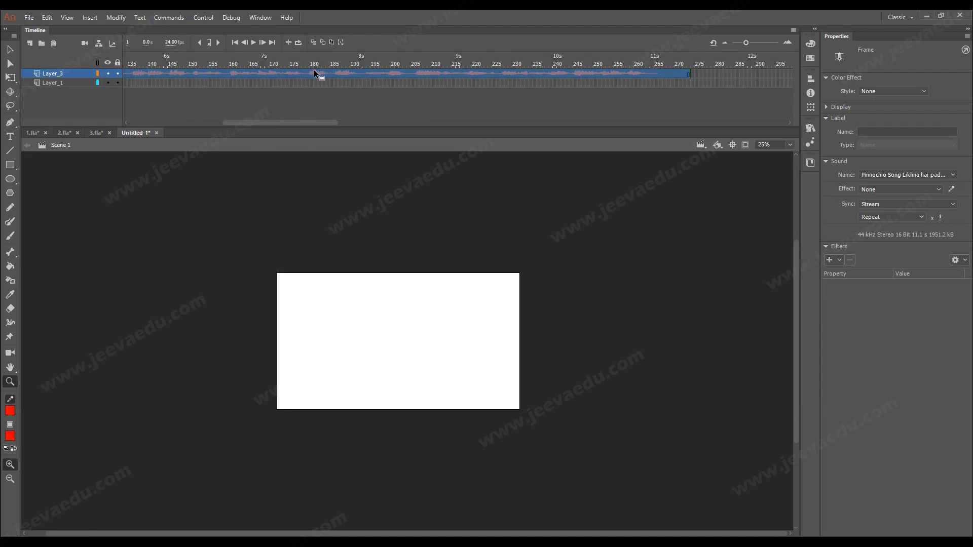
{"action": "left_click", "coordinate": [109, 75]}
{"action": "left_click_drag", "start_coordinate": [243, 127], "coordinate": [171, 124]}
{"action": "left_click", "coordinate": [141, 74]}
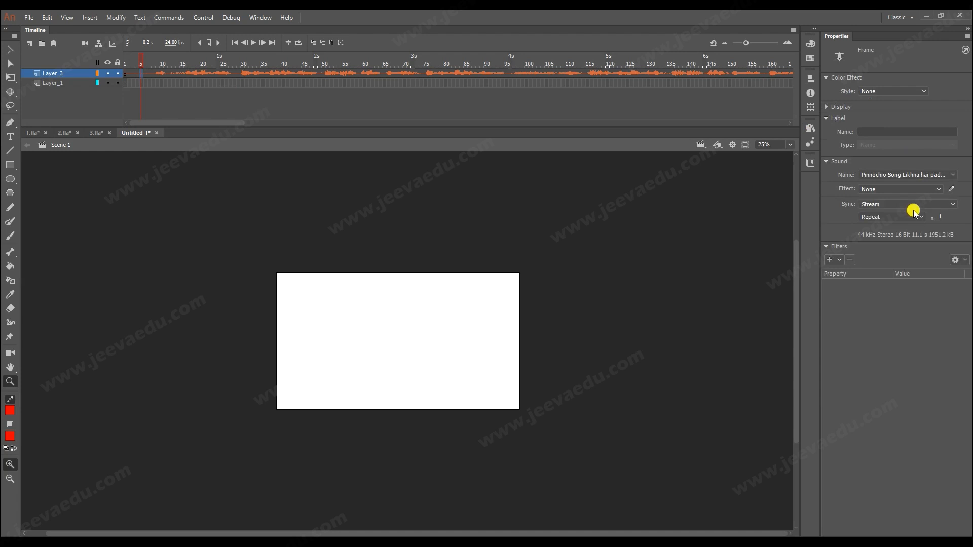
{"action": "left_click", "coordinate": [881, 204]}
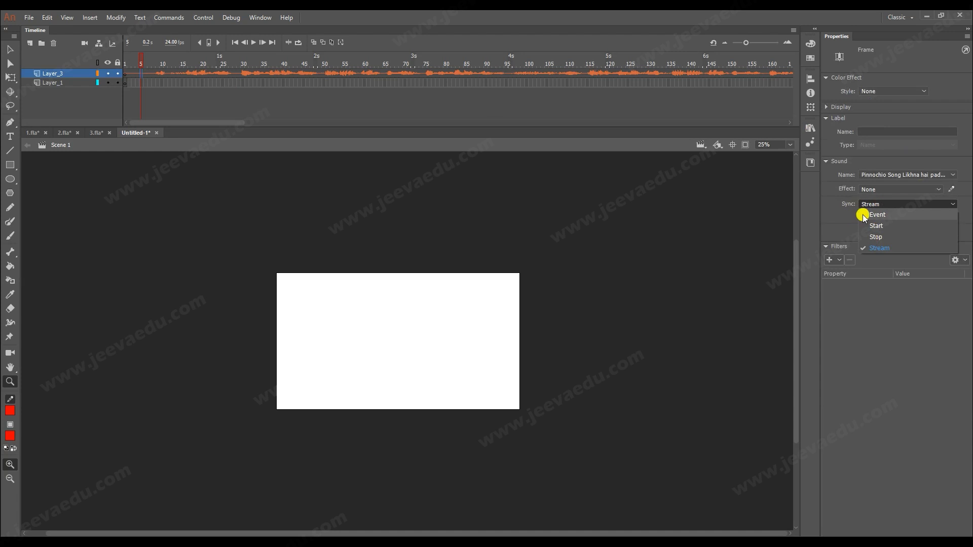
{"action": "left_click", "coordinate": [99, 63]}
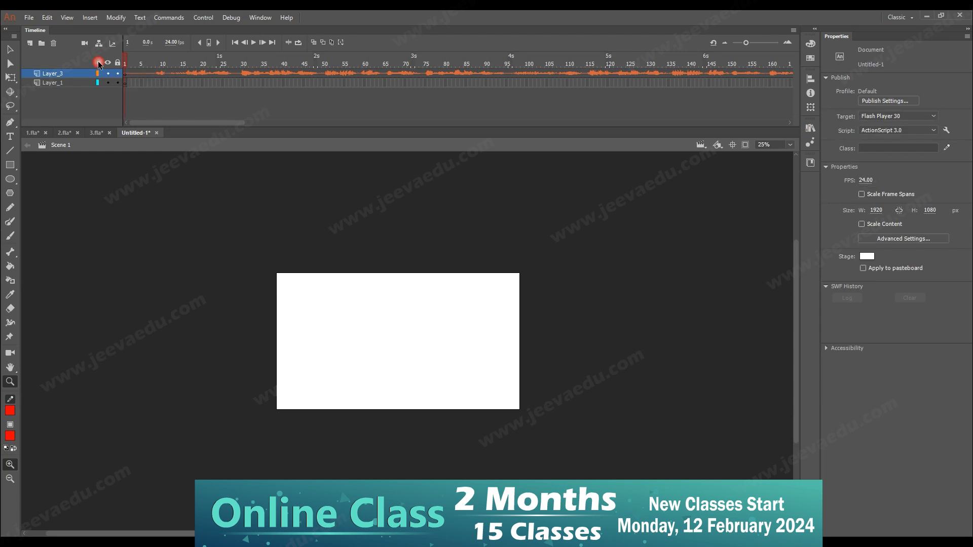
In 1.fla, open Symbol 1, copy the street background instance of Symbol 2, and return to the Untitled-1 document.
{"action": "left_click", "coordinate": [31, 133]}
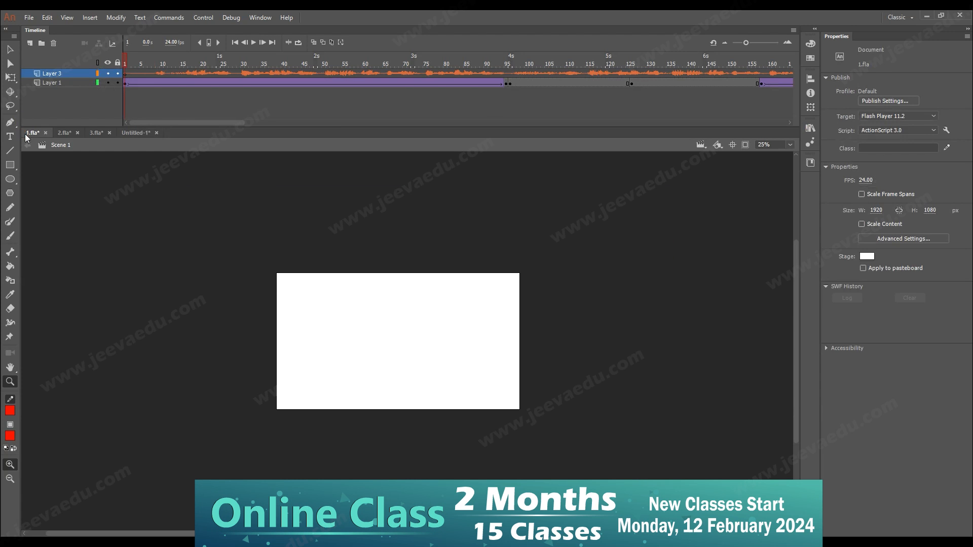
{"action": "left_click", "coordinate": [746, 145]}
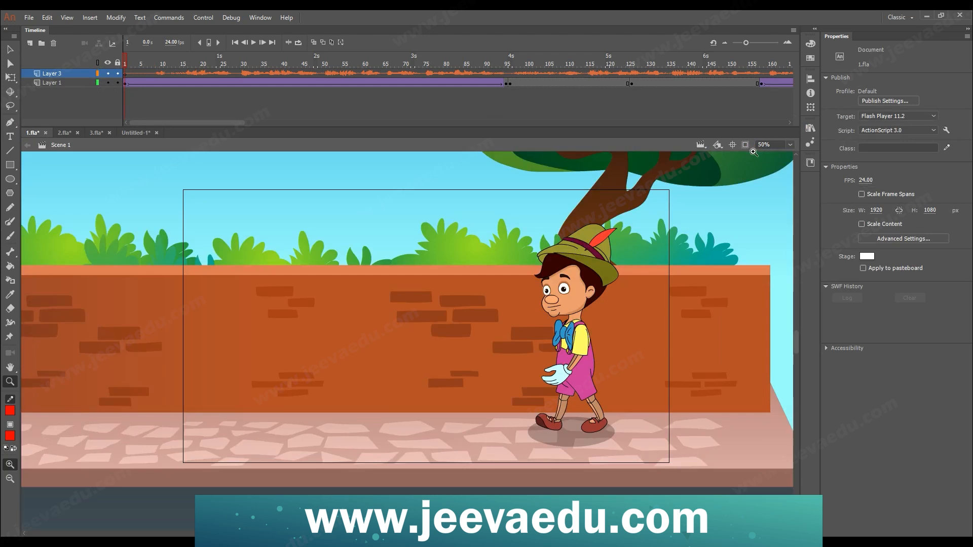
{"action": "left_click", "coordinate": [366, 303], "text": "alt"}
{"action": "key", "text": "v"}
{"action": "double_click", "coordinate": [387, 387]}
{"action": "left_click", "coordinate": [388, 388]}
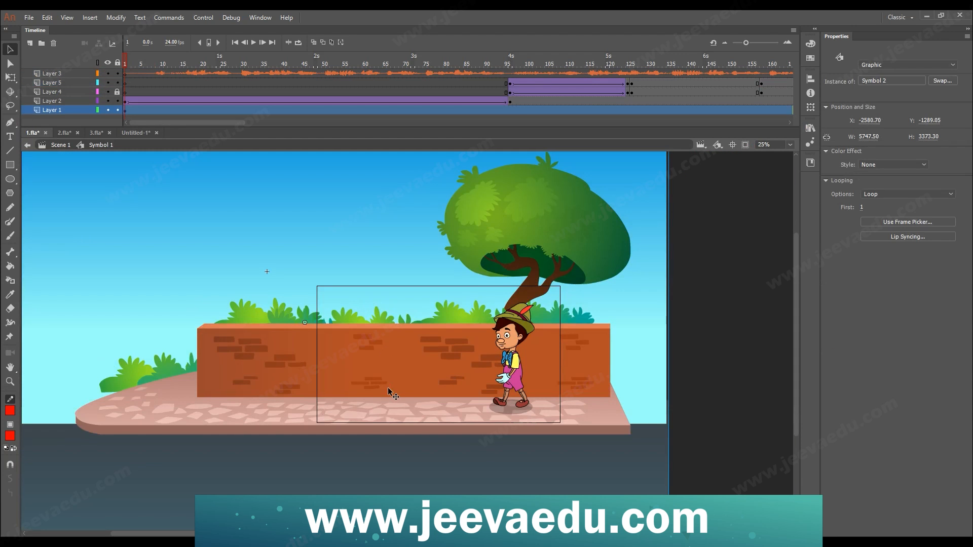
{"action": "left_click_drag", "start_coordinate": [380, 404], "coordinate": [394, 379]}
{"action": "key", "text": "ctrl+z"}
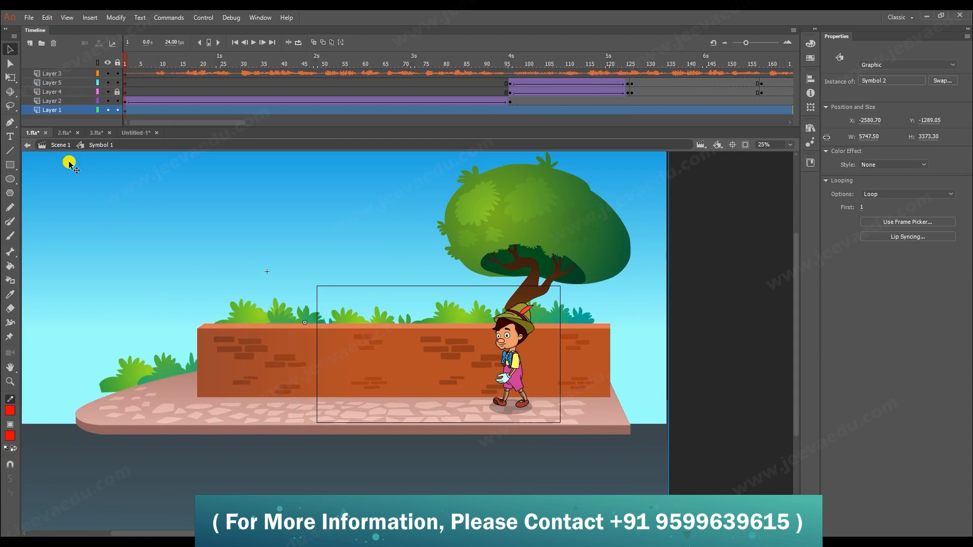
{"action": "left_click", "coordinate": [127, 133]}
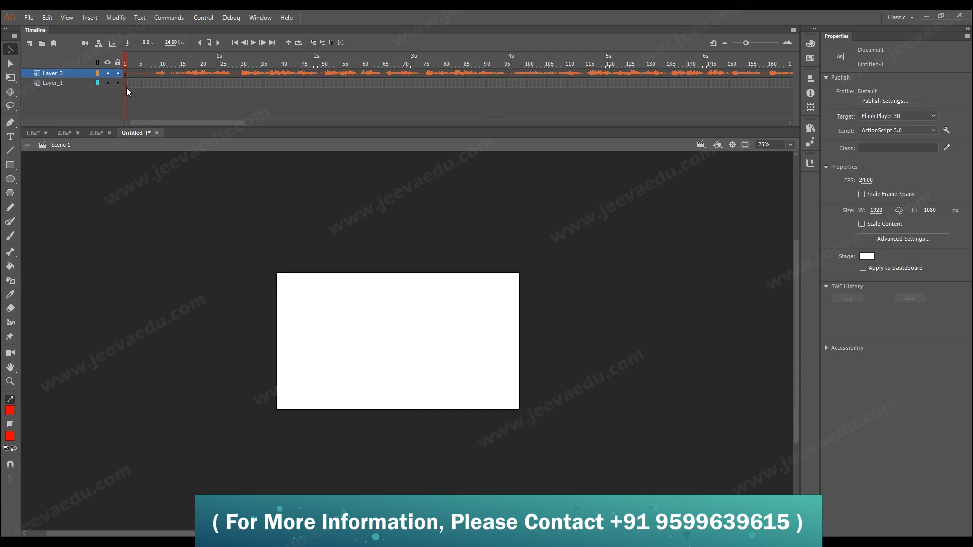
Try pasting the background in place on the sound layer, Layer_3, and take it out again.
{"action": "right_click", "coordinate": [139, 211]}
{"action": "left_click", "coordinate": [174, 268]}
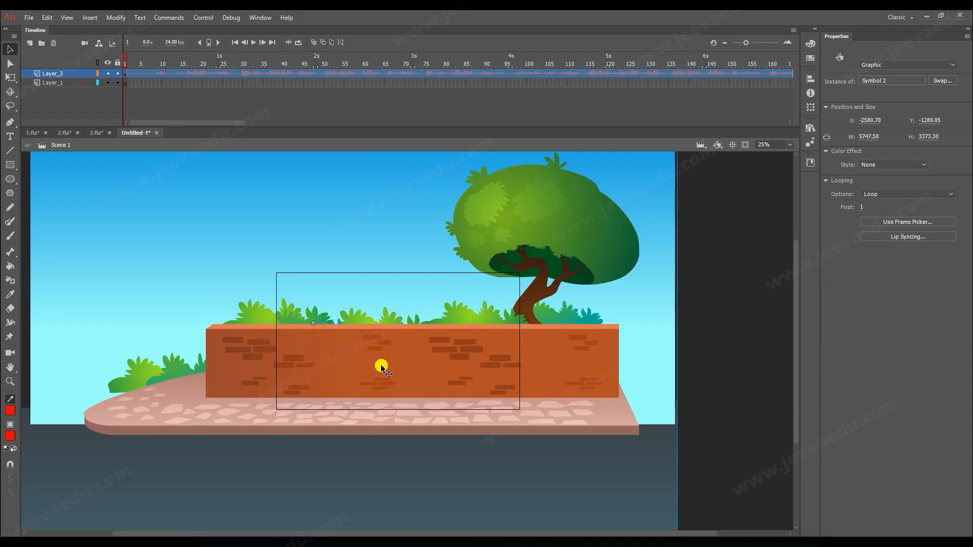
{"action": "key", "text": "z"}
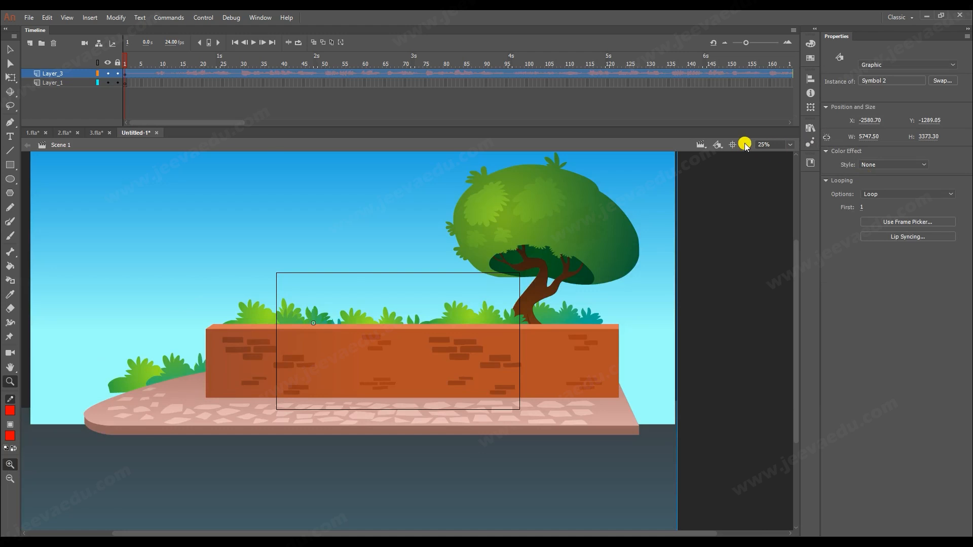
{"action": "left_click", "coordinate": [440, 329], "text": "alt"}
{"action": "key", "text": "v"}
{"action": "mouse_move", "coordinate": [418, 362]}
{"action": "left_mouse_down"}
{"action": "mouse_move", "coordinate": [440, 366]}
{"action": "mouse_move", "coordinate": [419, 378]}
{"action": "left_mouse_up"}
{"action": "key", "text": "ctrl+z"}
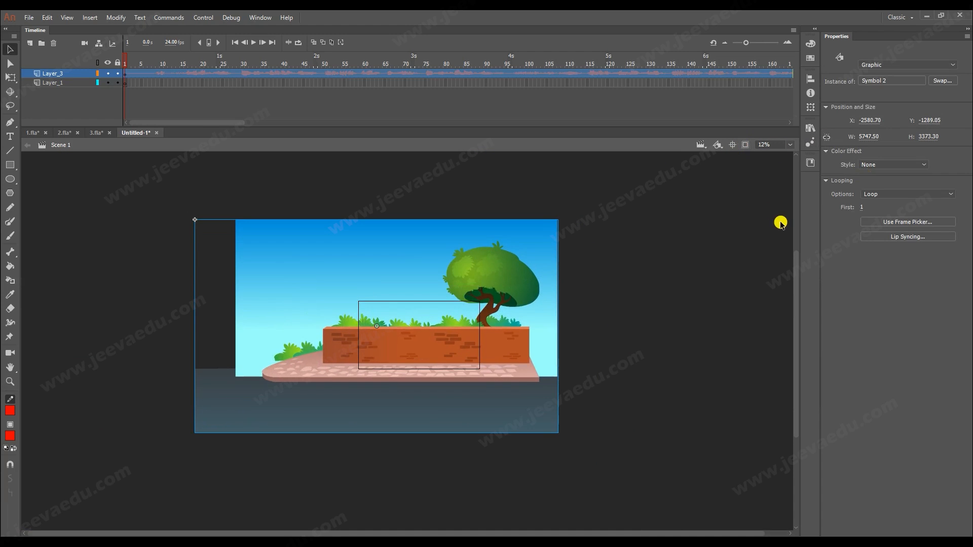
{"action": "left_click", "coordinate": [746, 147]}
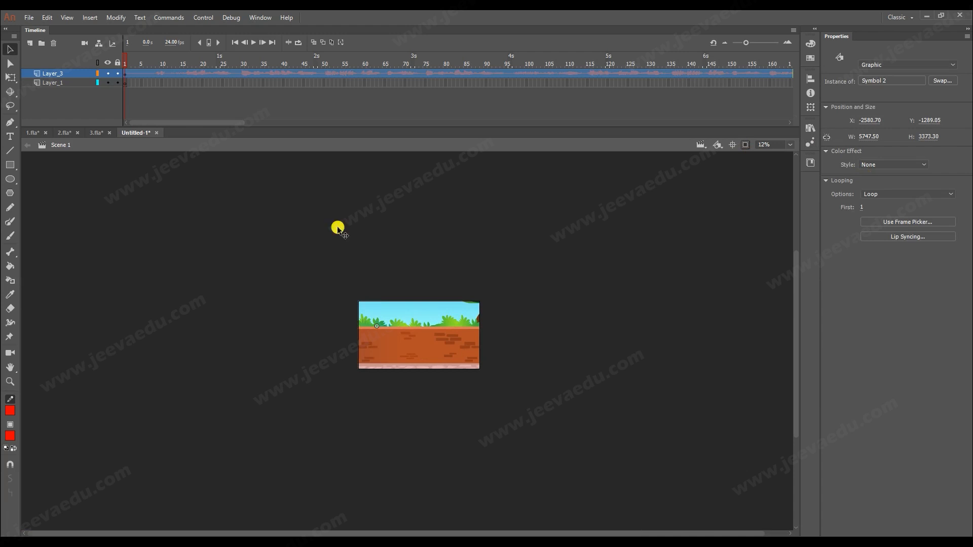
{"action": "left_click", "coordinate": [433, 424]}
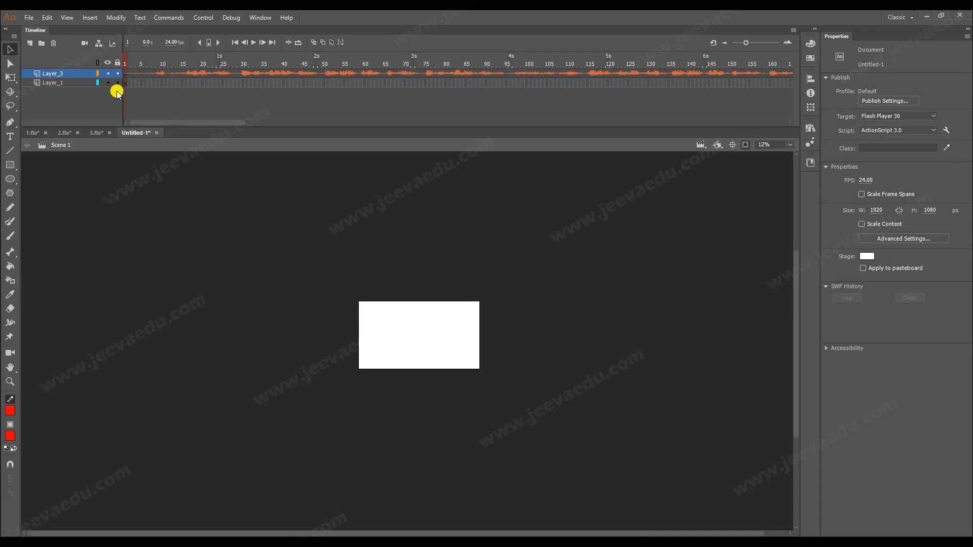
Paste the background in place on Layer_1, below the sound layer.
{"action": "left_click", "coordinate": [51, 83]}
{"action": "right_click", "coordinate": [157, 190]}
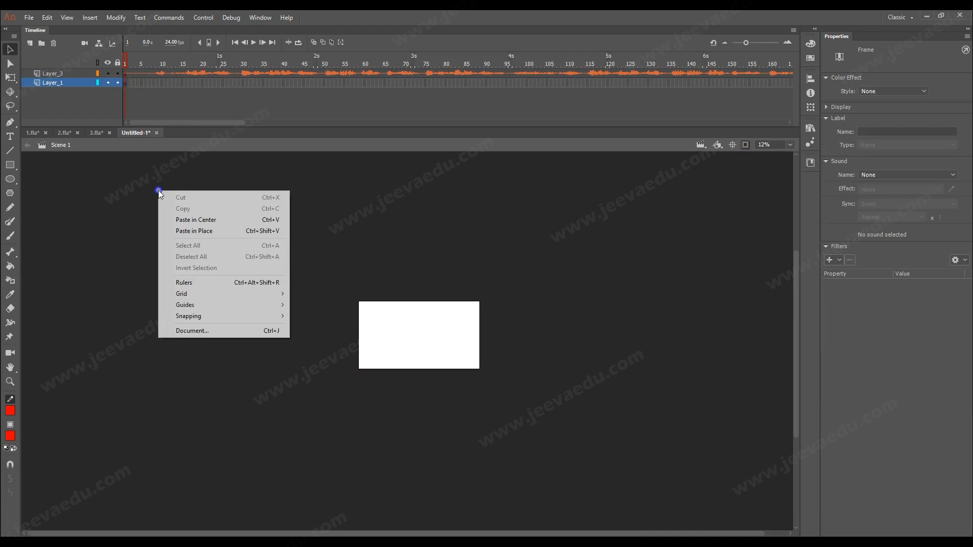
{"action": "left_click", "coordinate": [177, 229]}
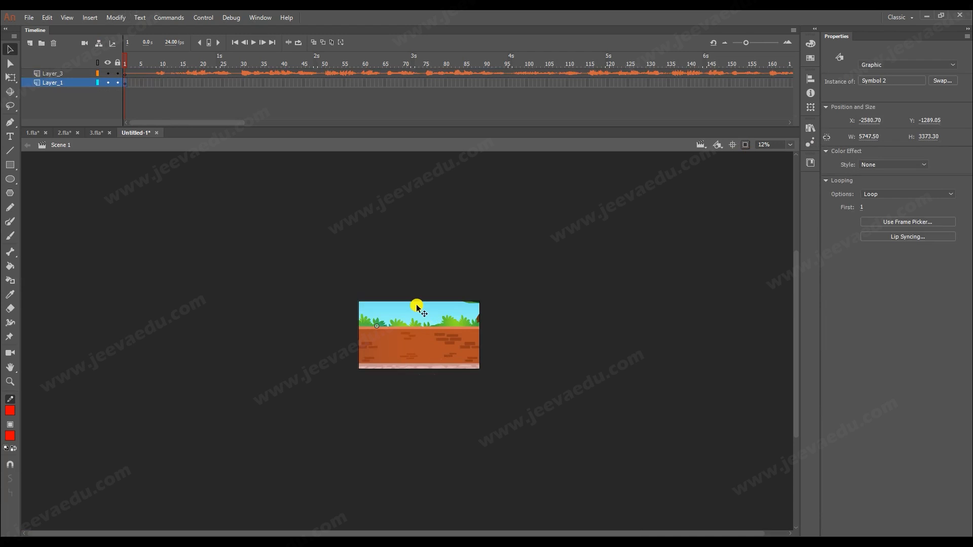
Extend the frames of Layer_1 along the timeline to run beneath the sound, and select the background.
{"action": "left_click_drag", "start_coordinate": [152, 84], "coordinate": [26, 96]}
{"action": "key", "text": "F5"}
{"action": "key", "text": "F5"}
{"action": "key", "text": "F5"}
{"action": "key", "text": "F5"}
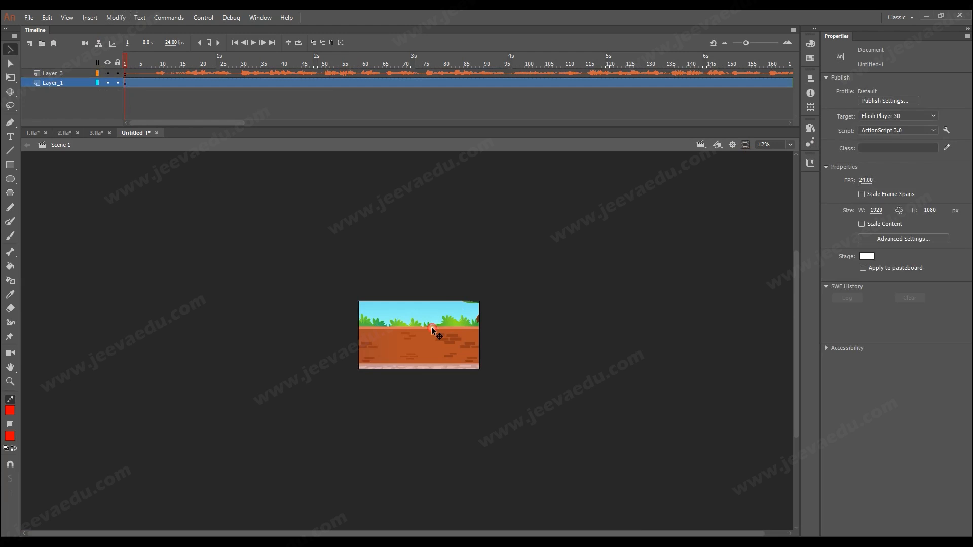
{"action": "left_click", "coordinate": [434, 331]}
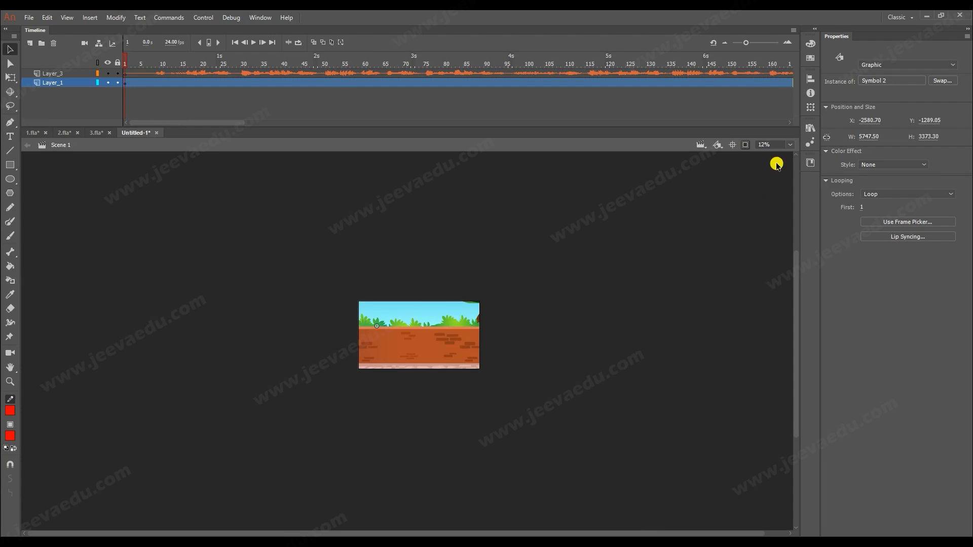
Wrap the whole street background in a new symbol, open that symbol, and extend its inner layer's frames along the timeline.
{"action": "left_click", "coordinate": [746, 145]}
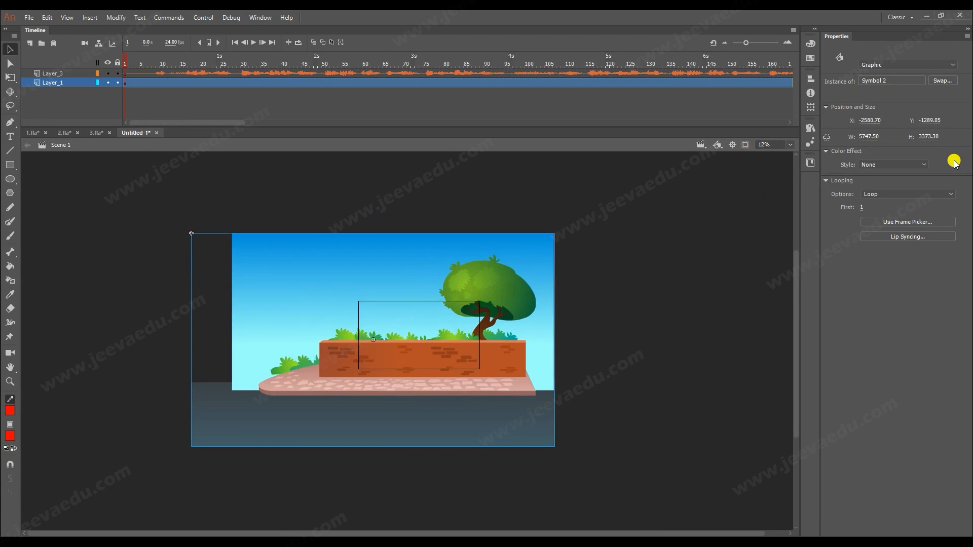
{"action": "double_click", "coordinate": [419, 343]}
{"action": "left_click_drag", "start_coordinate": [201, 73], "coordinate": [409, 75]}
{"action": "left_click", "coordinate": [412, 317]}
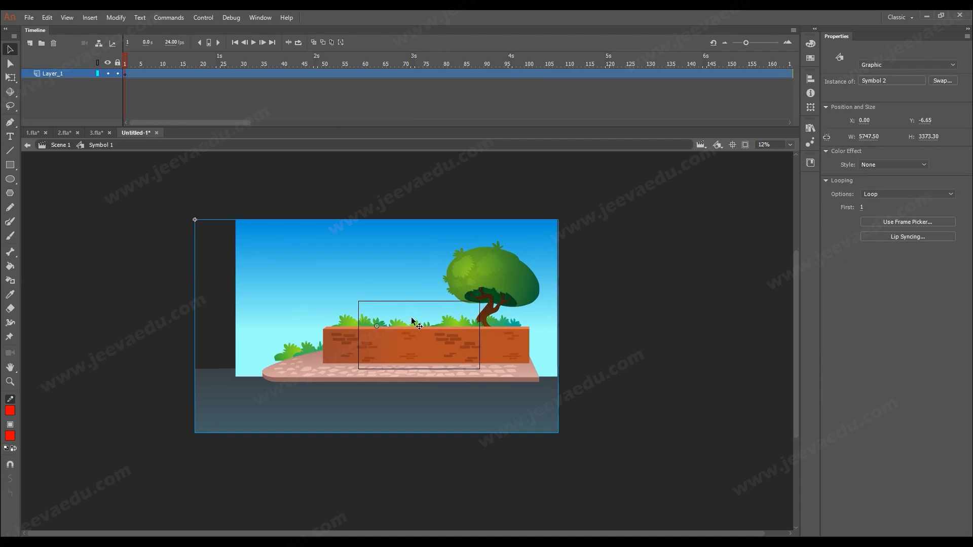
Copy the sound layer, Layer_3, from Scene 1 and paste it inside Symbol 1 above the background layer.
{"action": "left_click", "coordinate": [64, 145]}
{"action": "right_click", "coordinate": [69, 74]}
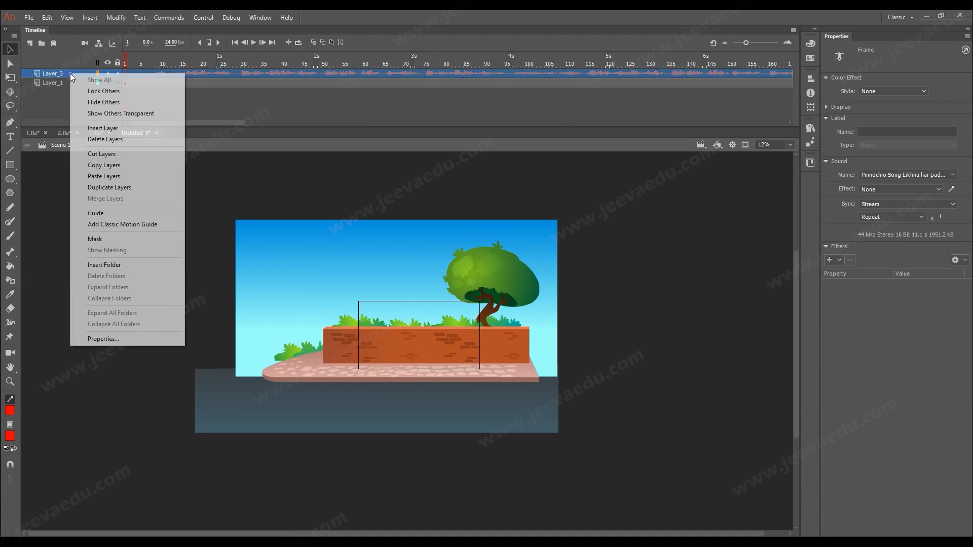
{"action": "left_click", "coordinate": [100, 162]}
{"action": "double_click", "coordinate": [343, 277]}
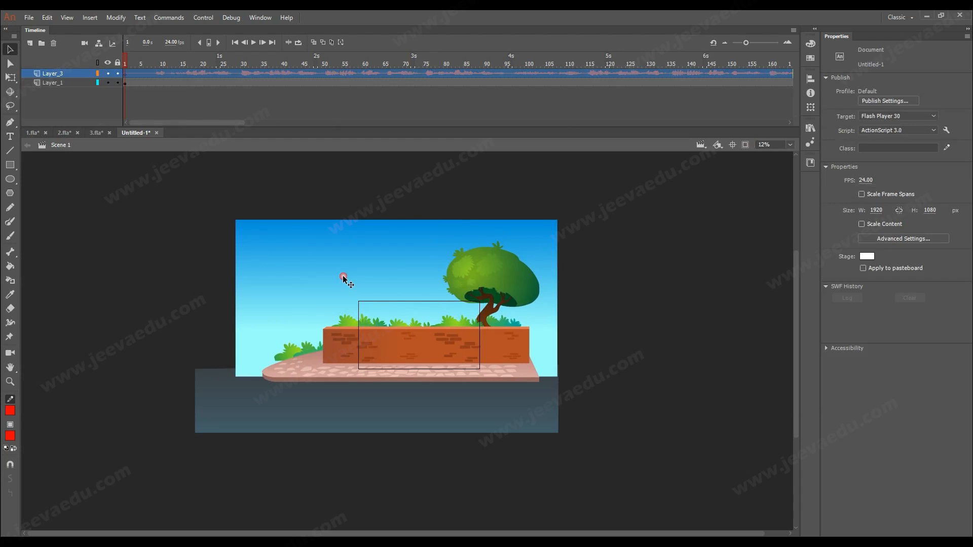
{"action": "right_click", "coordinate": [63, 69]}
{"action": "left_click", "coordinate": [98, 172]}
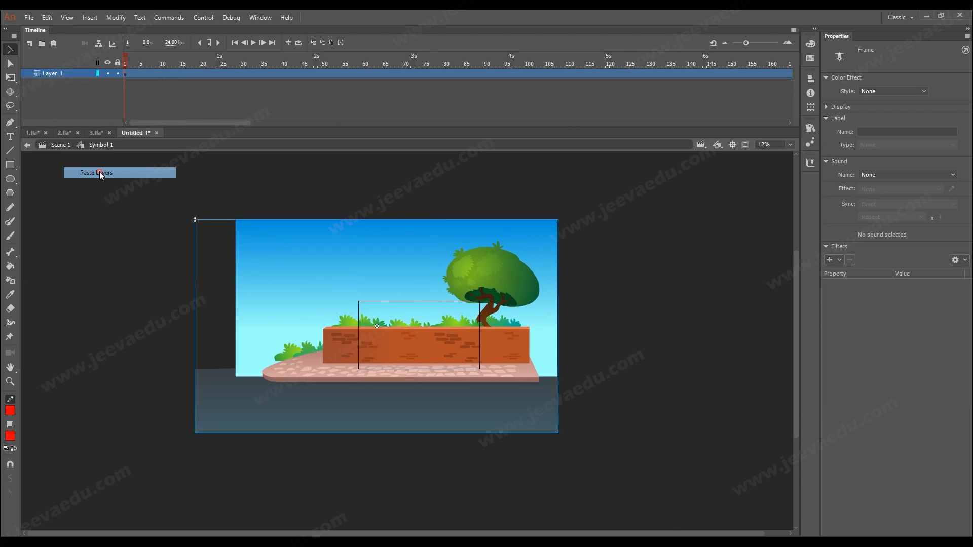
Place the walking boy, Symbol 11 copy 5, on Layer_2 between sound and background, and move him toward the stage's right edge.
{"action": "left_click", "coordinate": [376, 388]}
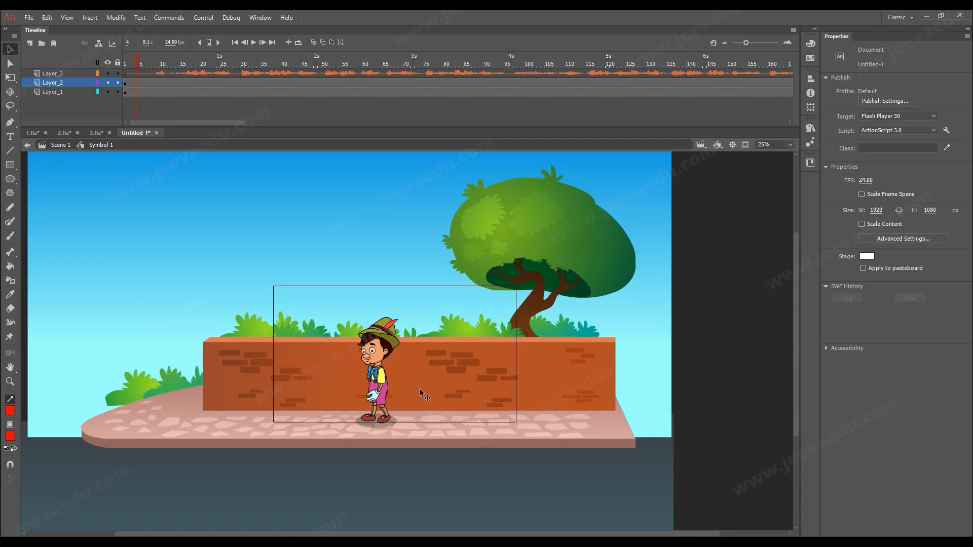
{"action": "left_click_drag", "start_coordinate": [420, 389], "coordinate": [479, 387]}
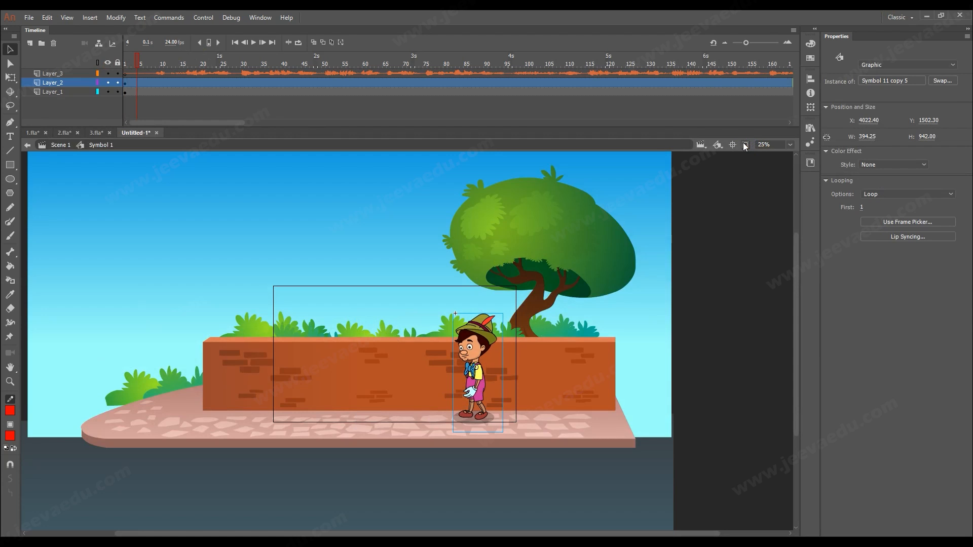
{"action": "left_click", "coordinate": [745, 147]}
{"action": "key", "text": "ctrl+alt+s"}
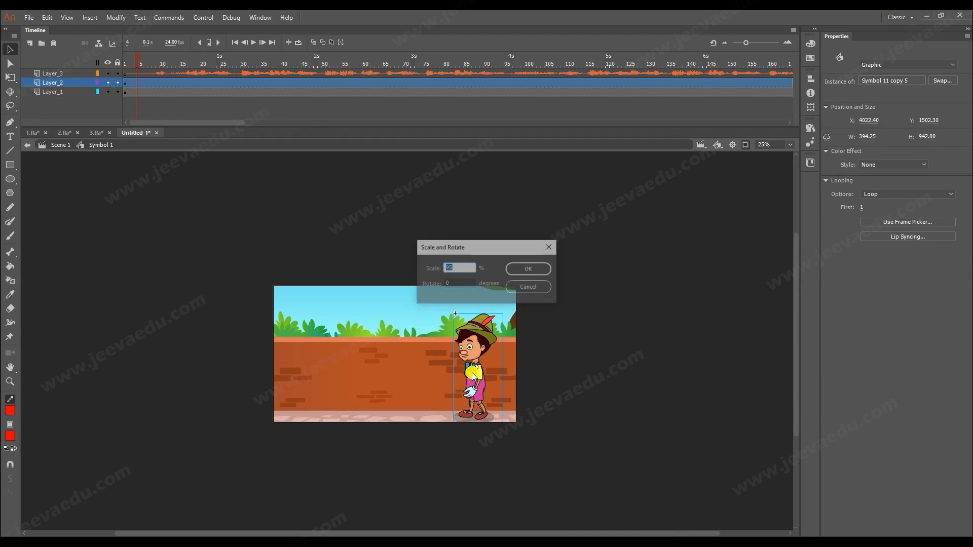
{"action": "left_click", "coordinate": [548, 285]}
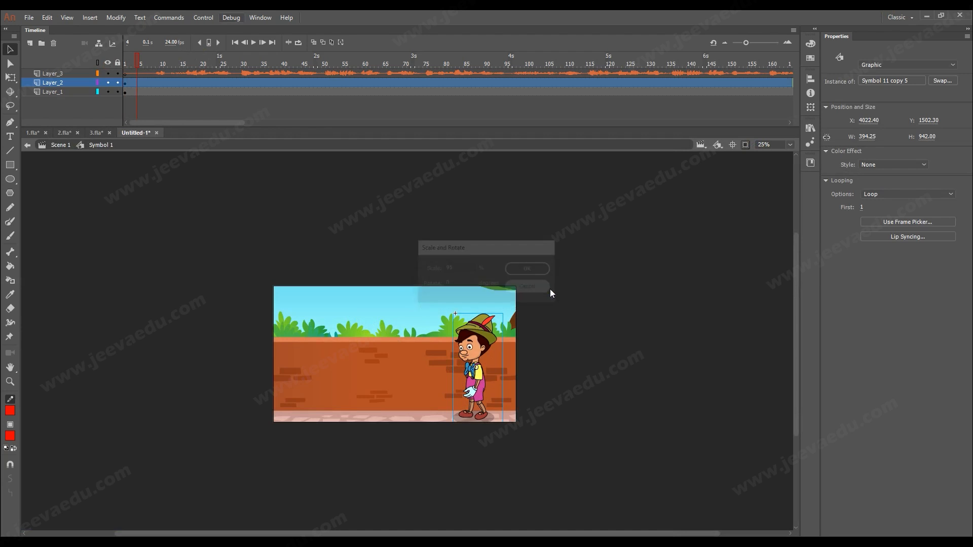
Scale the boy on Layer_2 and the background on Layer_1 down together until the selection is about 4928 px wide.
{"action": "left_click", "coordinate": [133, 94]}
{"action": "left_click_drag", "start_coordinate": [125, 80], "coordinate": [153, 98]}
{"action": "key", "text": "ctrl+alt+s"}
{"action": "type", "text": "9"}
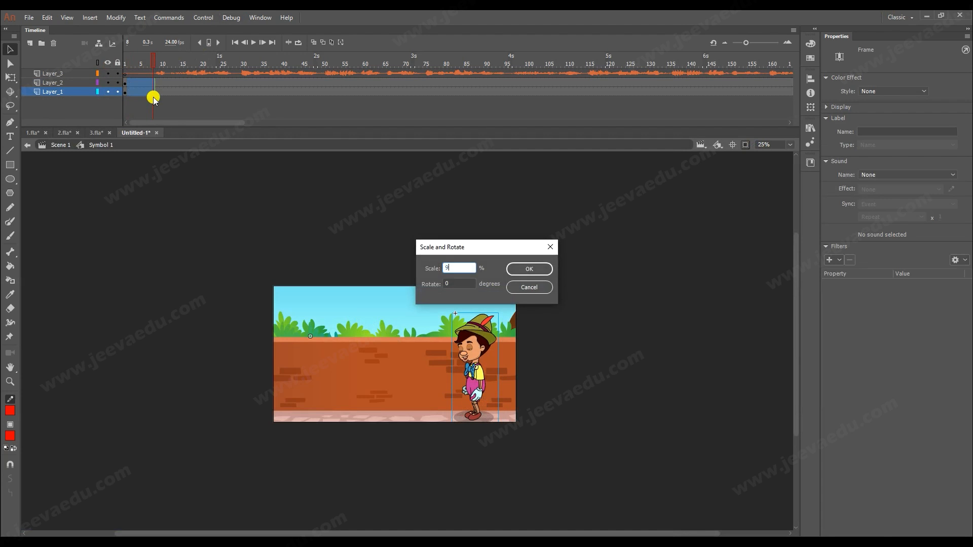
{"action": "key", "text": "Return"}
{"action": "key", "text": "ctrl+alt+s"}
{"action": "key", "text": "Return"}
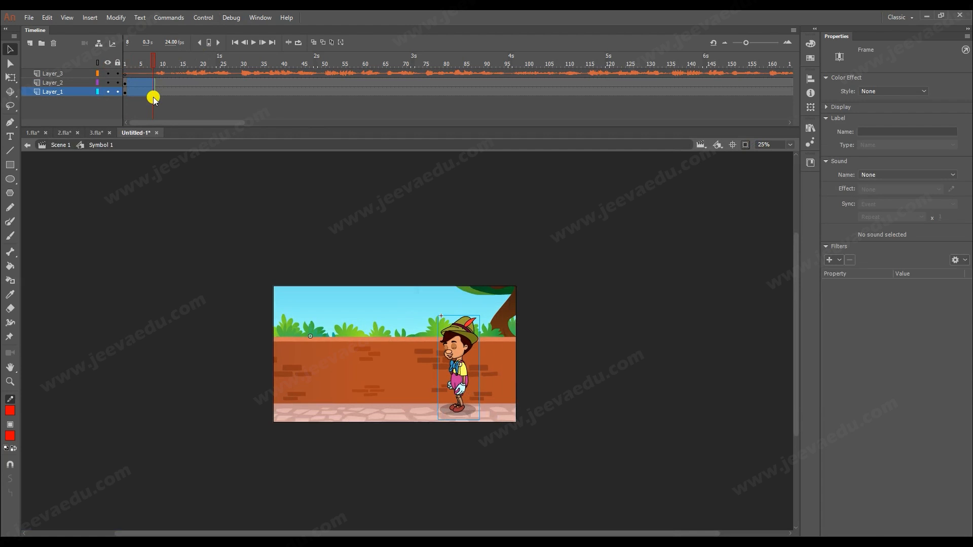
{"action": "left_click_drag", "start_coordinate": [464, 395], "coordinate": [462, 392]}
{"action": "left_click", "coordinate": [463, 394]}
{"action": "key", "text": "ctrl+alt+s"}
{"action": "key", "text": "Return"}
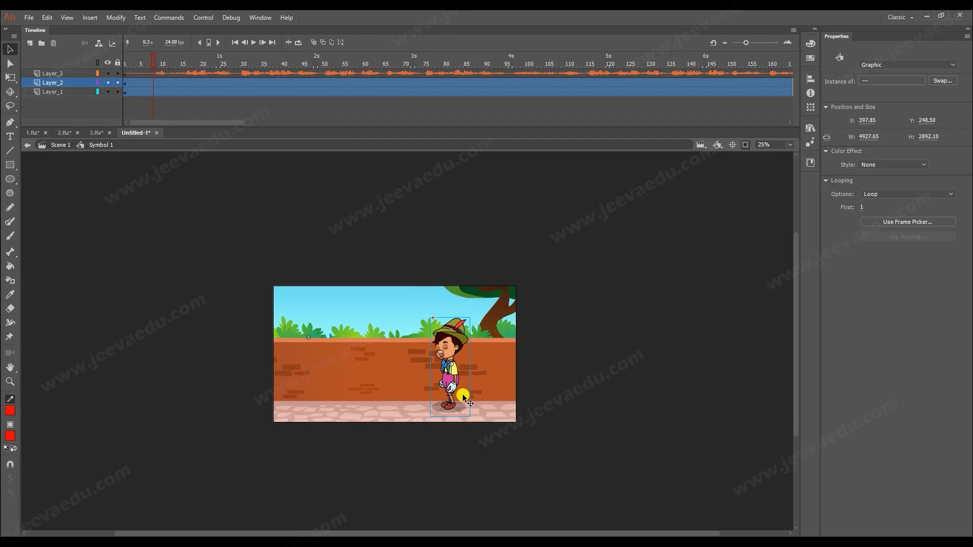
Reposition the boy and background together within the stage frame, placing the selection at about X 353.80, Y 272.55.
{"action": "left_click", "coordinate": [746, 145]}
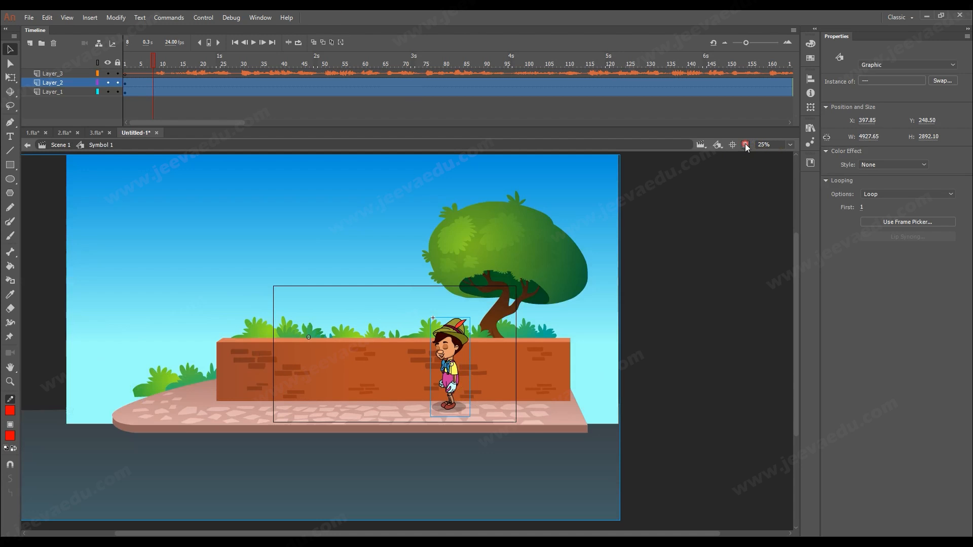
{"action": "left_click_drag", "start_coordinate": [458, 369], "coordinate": [447, 376]}
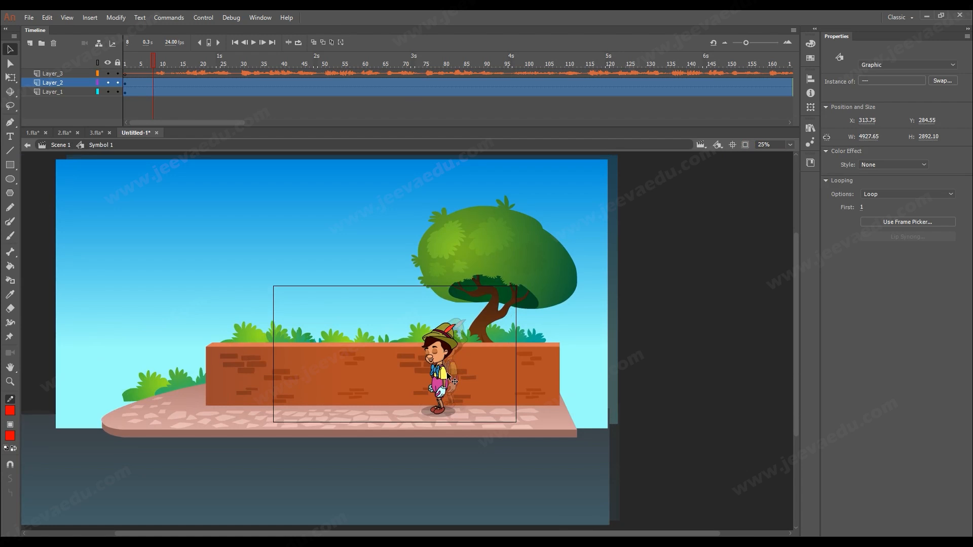
{"action": "left_click", "coordinate": [745, 145]}
{"action": "key", "text": "z"}
{"action": "left_click", "coordinate": [456, 371]}
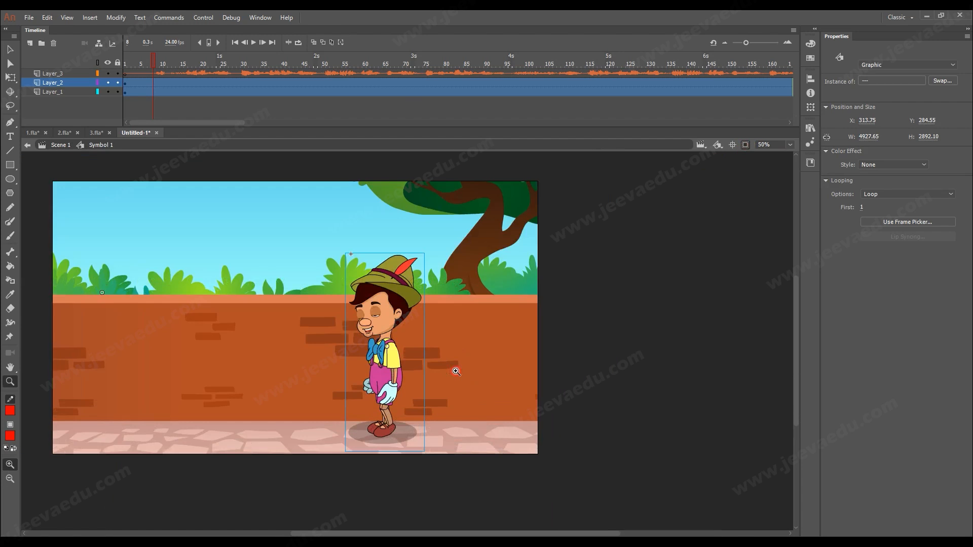
{"action": "left_click", "coordinate": [410, 371], "text": "alt"}
{"action": "key", "text": "v"}
{"action": "left_click_drag", "start_coordinate": [406, 356], "coordinate": [412, 354]}
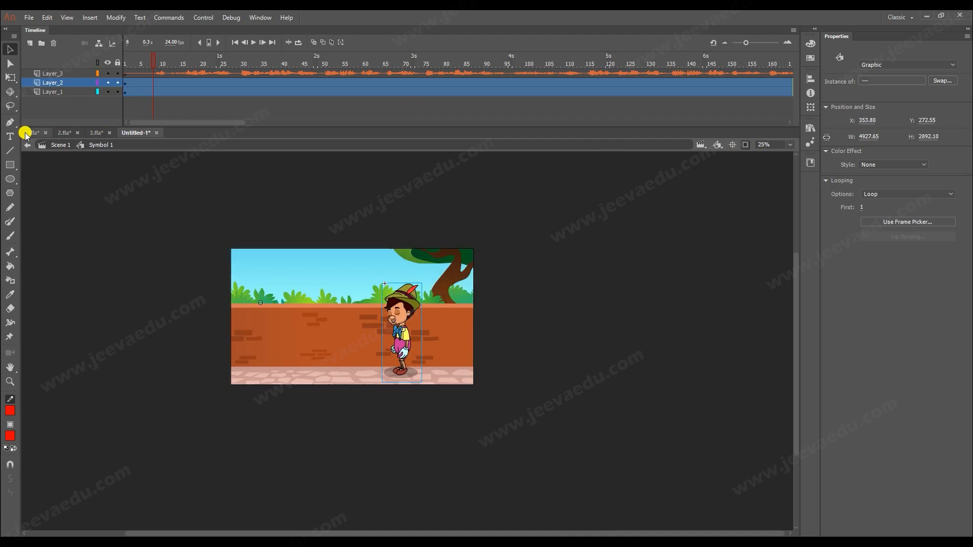
Examine the opening frames of Scene 1 in 1.fla for the boy's starting position, and return to Untitled-1.
{"action": "left_click", "coordinate": [27, 134]}
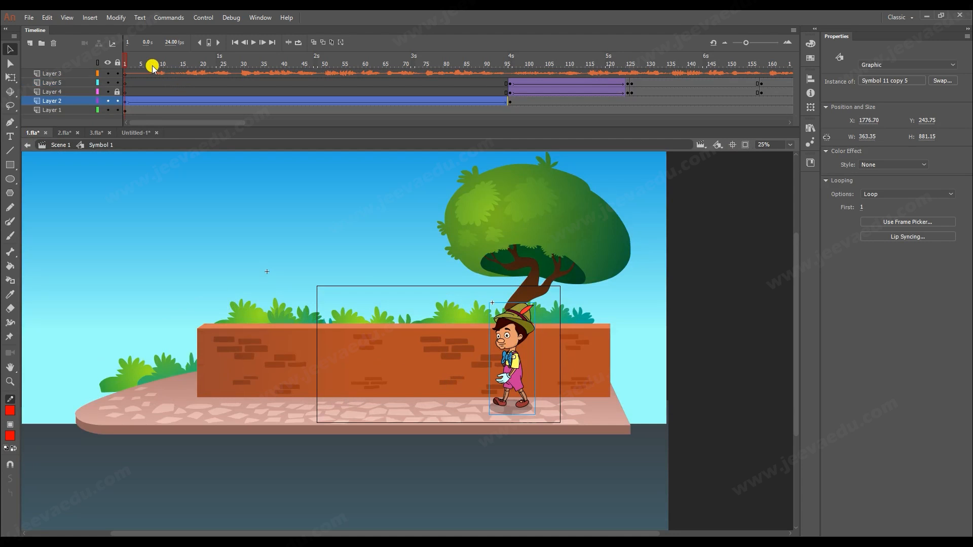
{"action": "left_click", "coordinate": [61, 145]}
{"action": "left_click", "coordinate": [133, 65]}
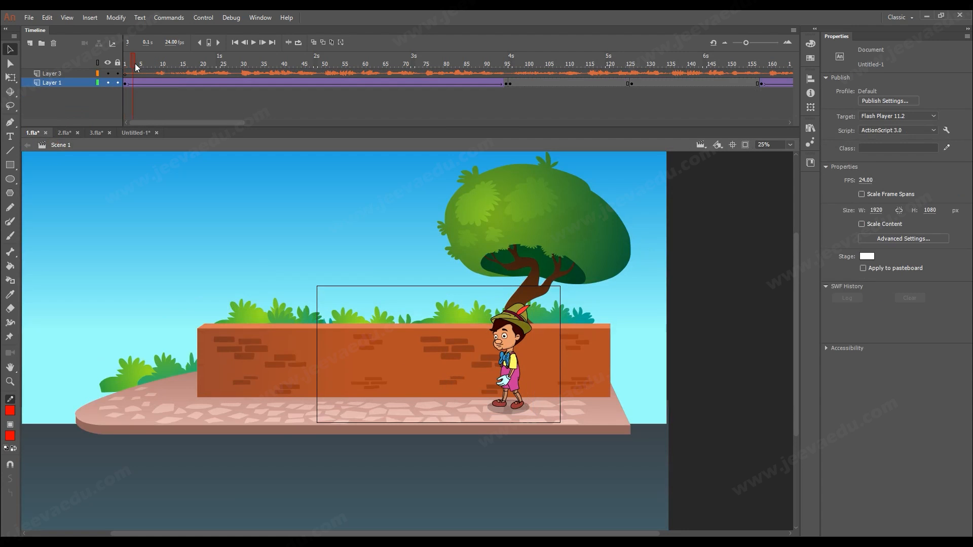
{"action": "left_click", "coordinate": [746, 145]}
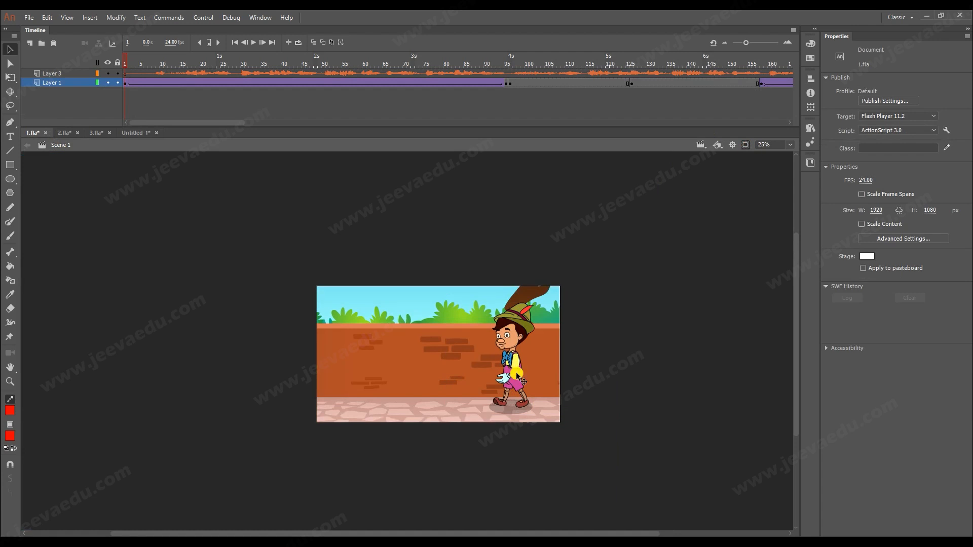
{"action": "left_click", "coordinate": [130, 134]}
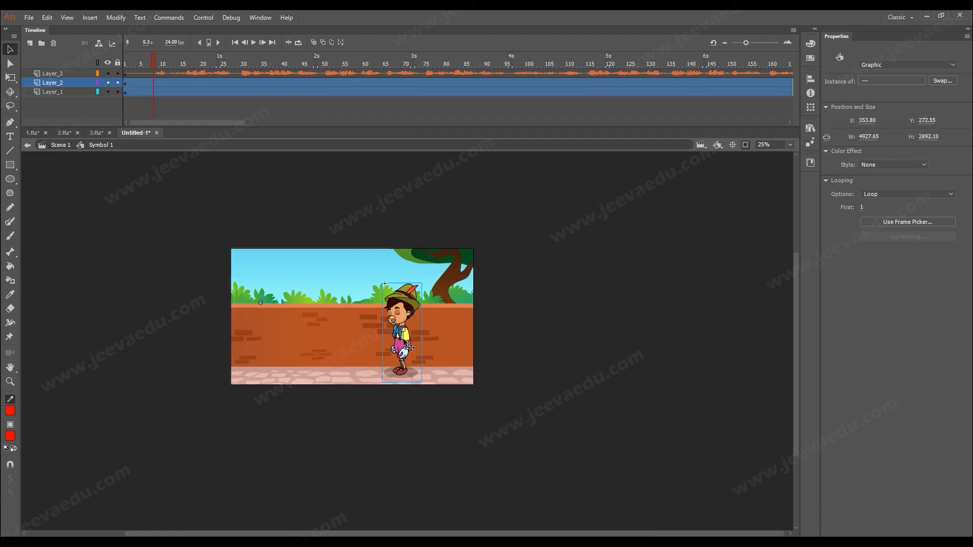
Move only the boy to the right, in front of the tree, to about X 3986.70, Y 1576.60.
{"action": "left_click_drag", "start_coordinate": [404, 340], "coordinate": [410, 343]}
{"action": "key", "text": "ctrl+z"}
{"action": "left_click_drag", "start_coordinate": [410, 314], "coordinate": [435, 319]}
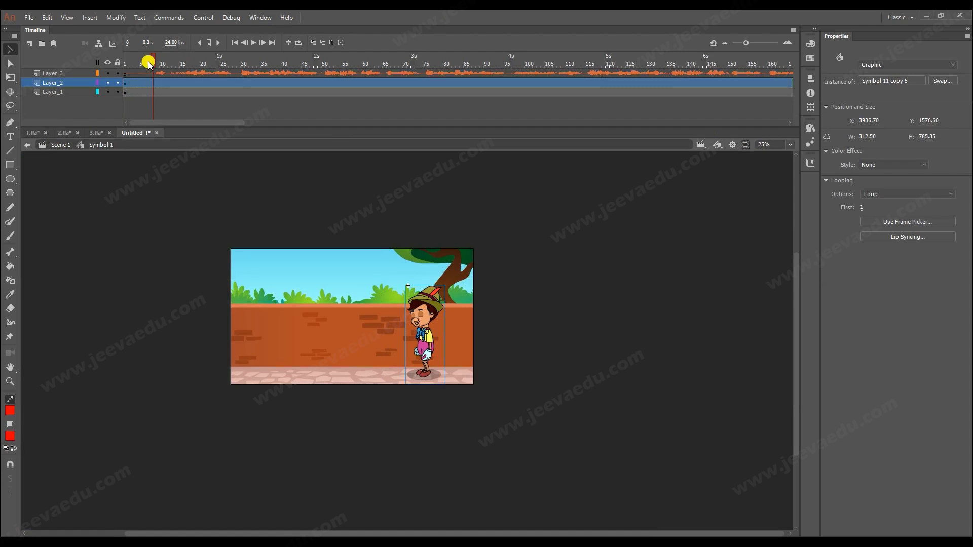
Go back to frame 1, open the boy's symbol, and examine the keyframes of his walk cycle.
{"action": "left_click_drag", "start_coordinate": [149, 65], "coordinate": [110, 71]}
{"action": "double_click", "coordinate": [424, 319]}
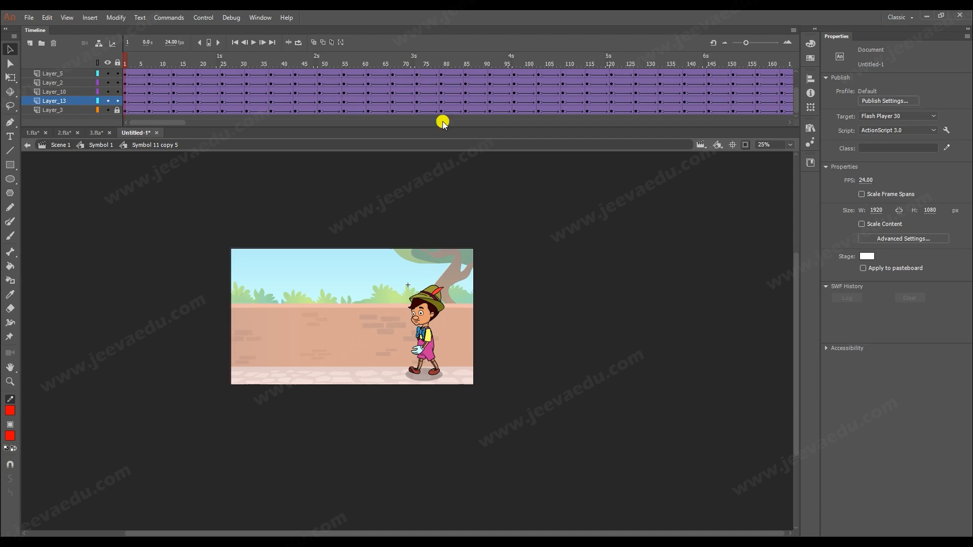
{"action": "scroll", "coordinate": [306, 75], "scroll_direction": "up", "scroll_amount": 2}
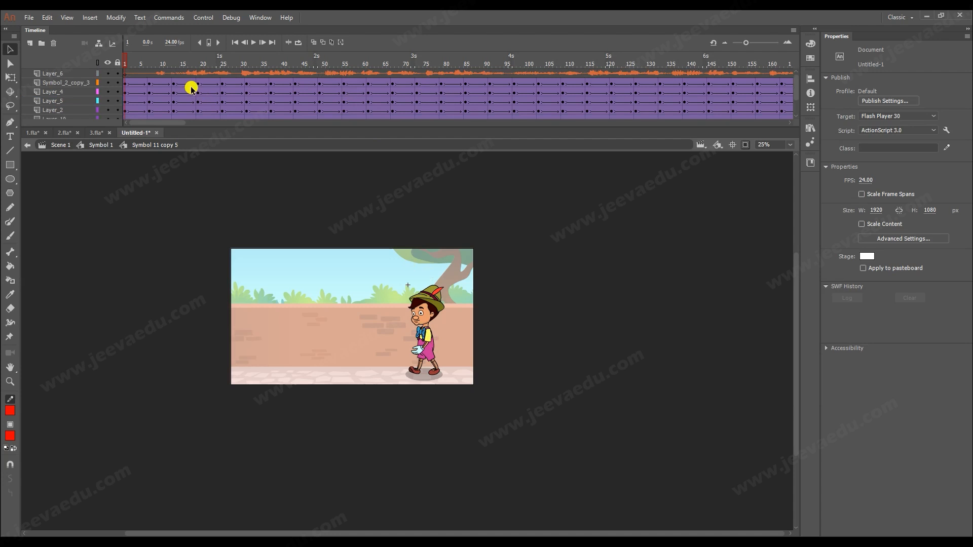
{"action": "left_click_drag", "start_coordinate": [168, 63], "coordinate": [219, 78]}
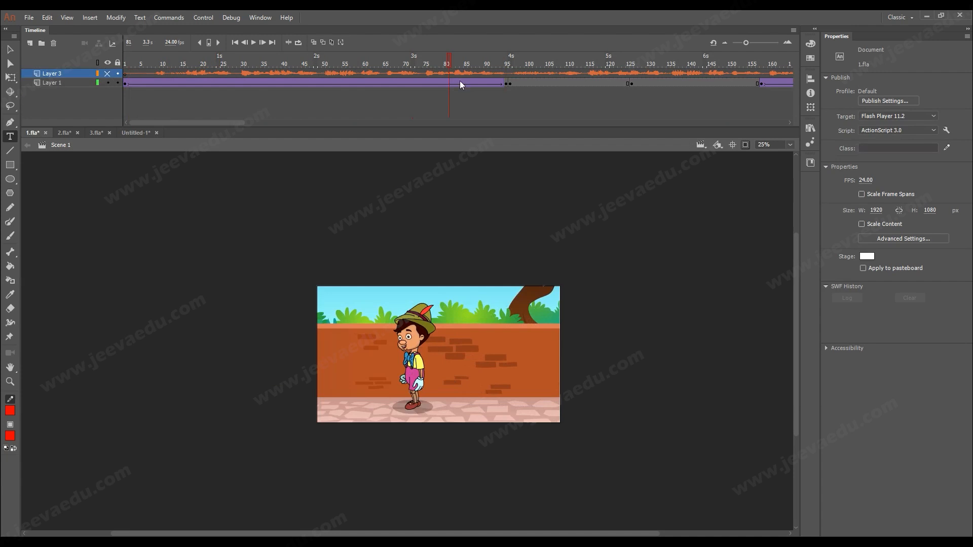
Check in 1.fla where the walk ends on Layer 1, up to frame 95, and return to Untitled-1.
{"action": "left_click_drag", "start_coordinate": [461, 81], "coordinate": [510, 81]}
{"action": "left_click", "coordinate": [97, 132]}
{"action": "left_click", "coordinate": [132, 133]}
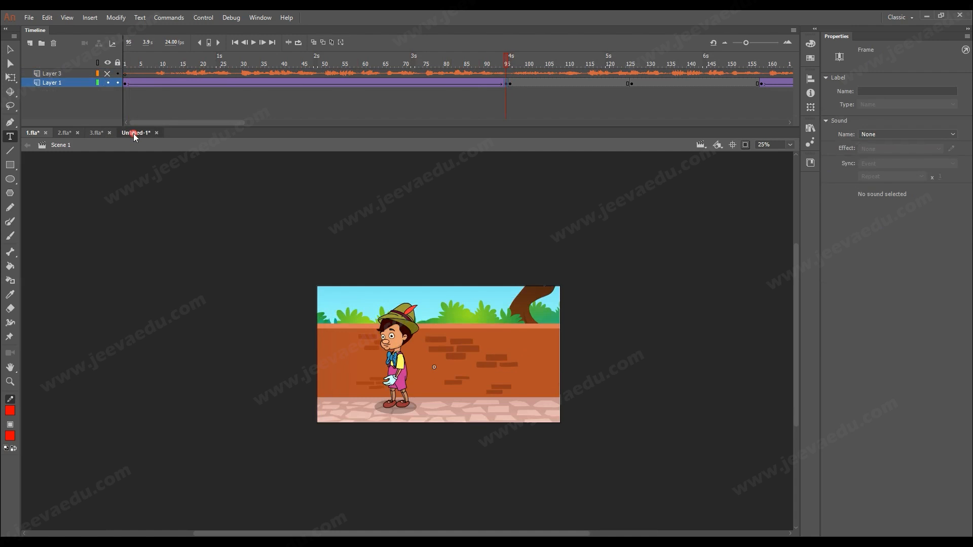
Create classic tweens on Layer_1 and Layer_2 up to frame 95, and nudge the background slightly right at frame 95.
{"action": "right_click", "coordinate": [481, 95]}
{"action": "left_click", "coordinate": [512, 119]}
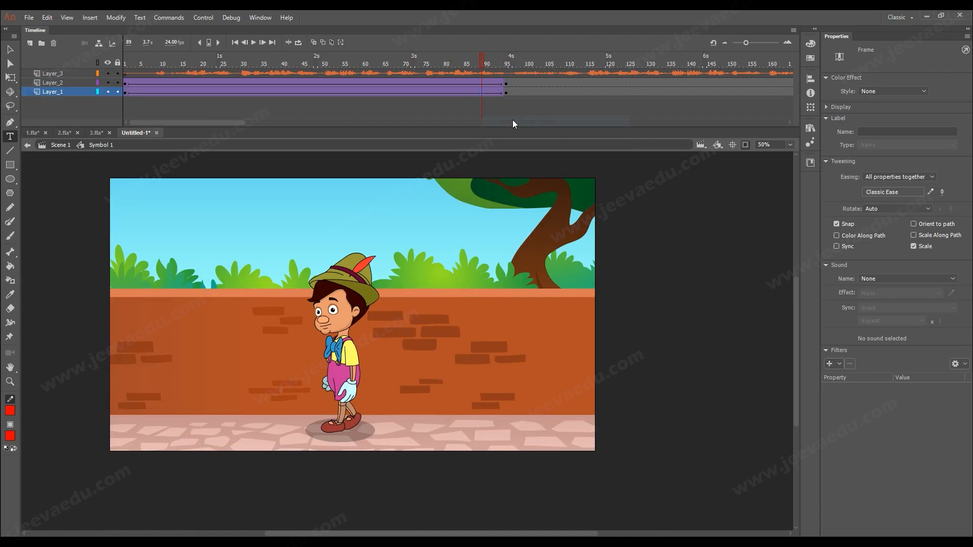
{"action": "left_click", "coordinate": [506, 93]}
{"action": "left_click", "coordinate": [522, 310]}
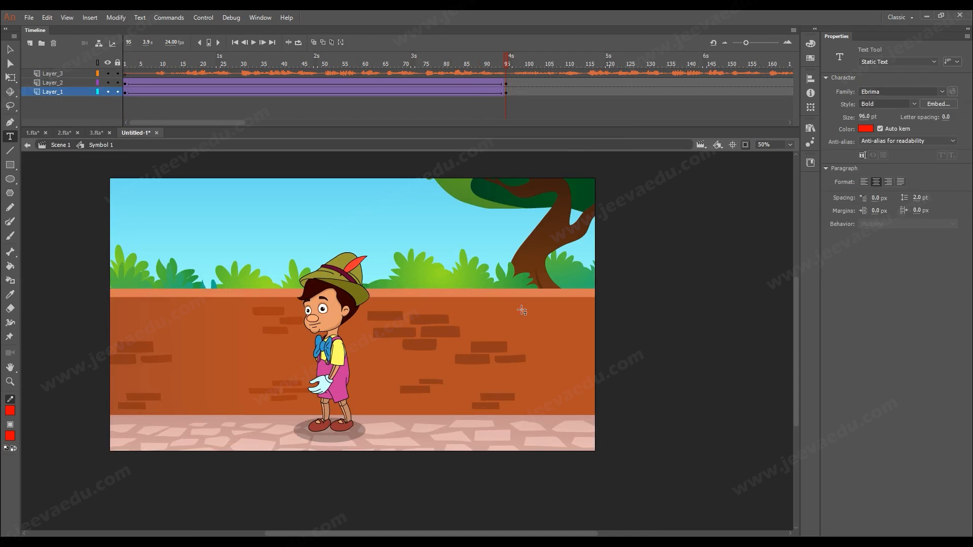
{"action": "key", "text": "v"}
{"action": "left_click", "coordinate": [540, 335]}
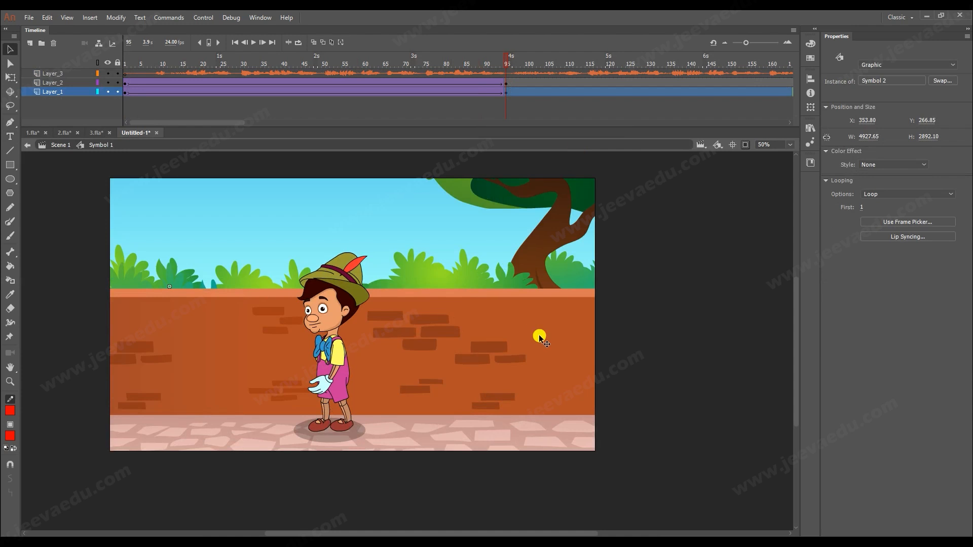
{"action": "key", "text": "shift+Right"}
{"action": "left_click_drag", "start_coordinate": [371, 66], "coordinate": [87, 124]}
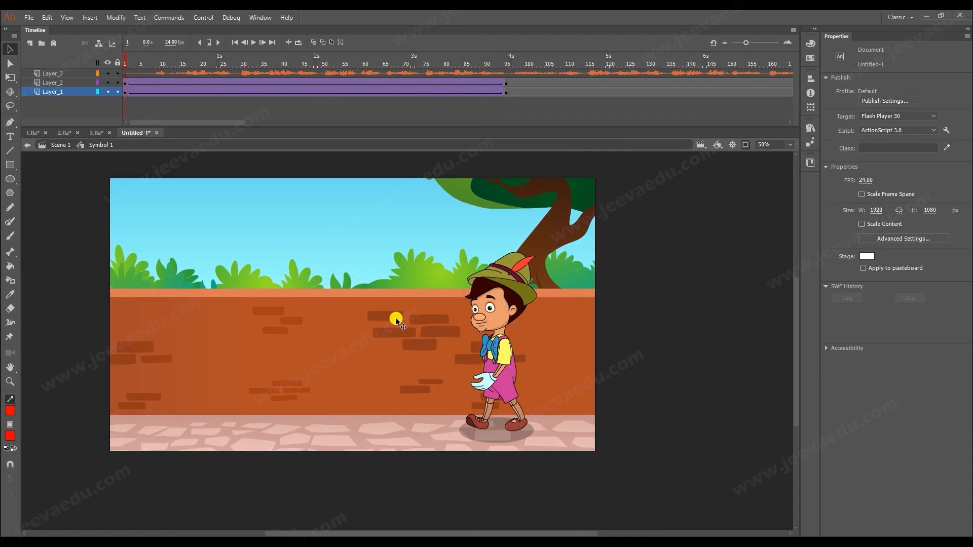
Insert blank keyframes at frame 96 on Layer_2 and Layer_1, right after the walk tween.
{"action": "left_click", "coordinate": [57, 82]}
{"action": "left_click_drag", "start_coordinate": [143, 68], "coordinate": [509, 92]}
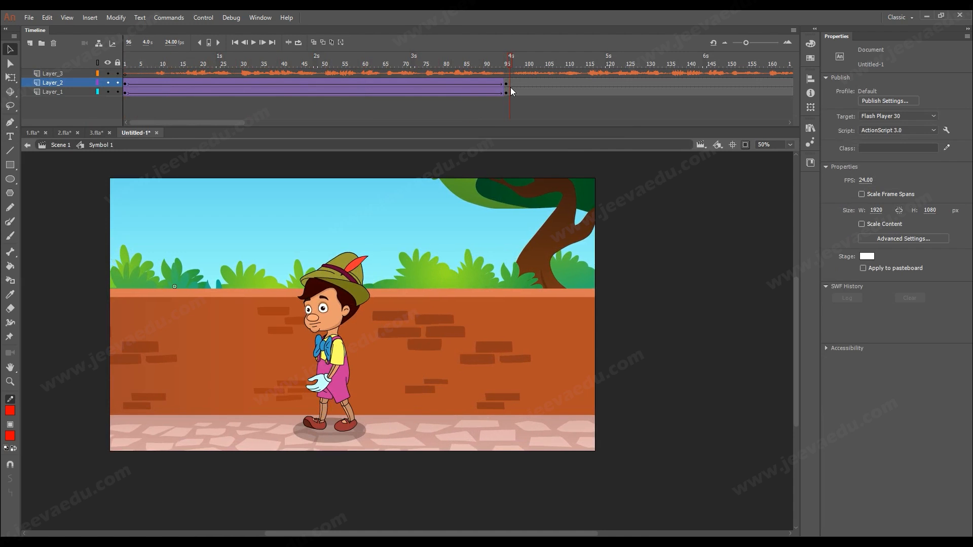
{"action": "left_click", "coordinate": [510, 92]}
{"action": "left_click", "coordinate": [510, 92]}
{"action": "key", "text": "F7"}
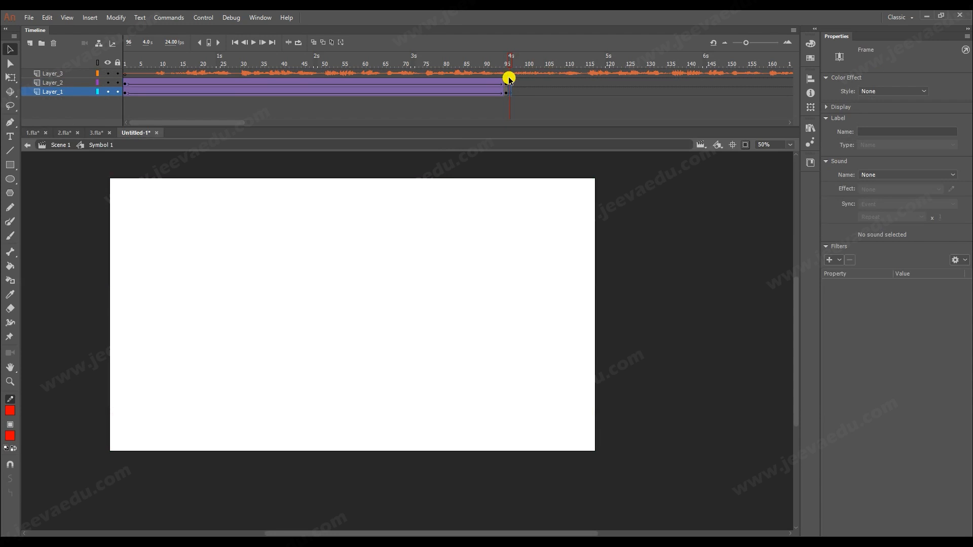
Place the background from frame 95 at frame 96 of Layer_1 as well, and scale it to 150%.
{"action": "left_click", "coordinate": [507, 93]}
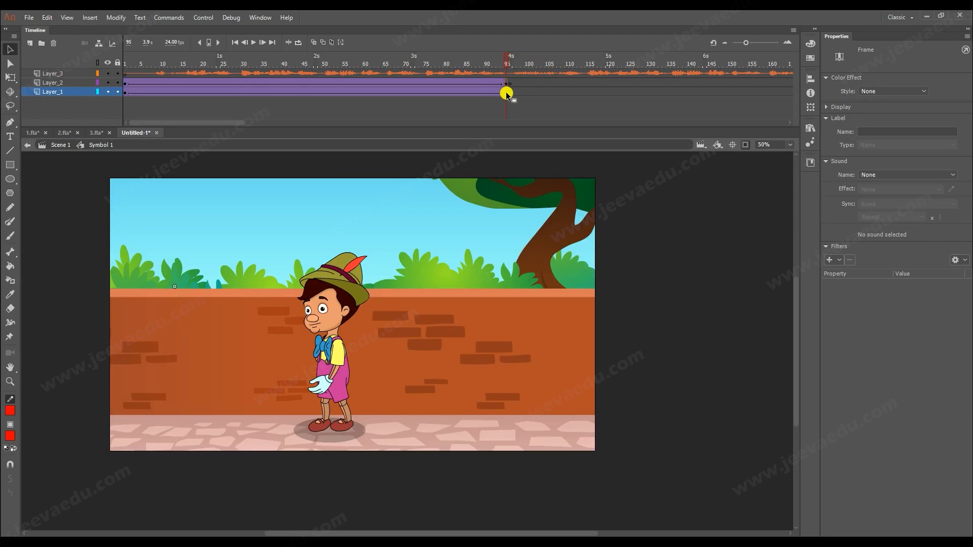
{"action": "left_click", "coordinate": [510, 92]}
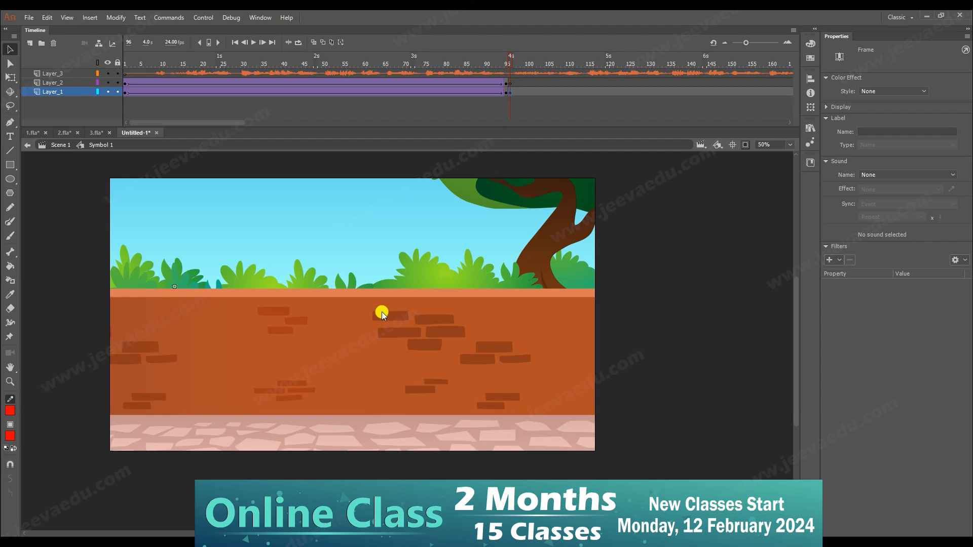
{"action": "key", "text": "ctrl+alt+s"}
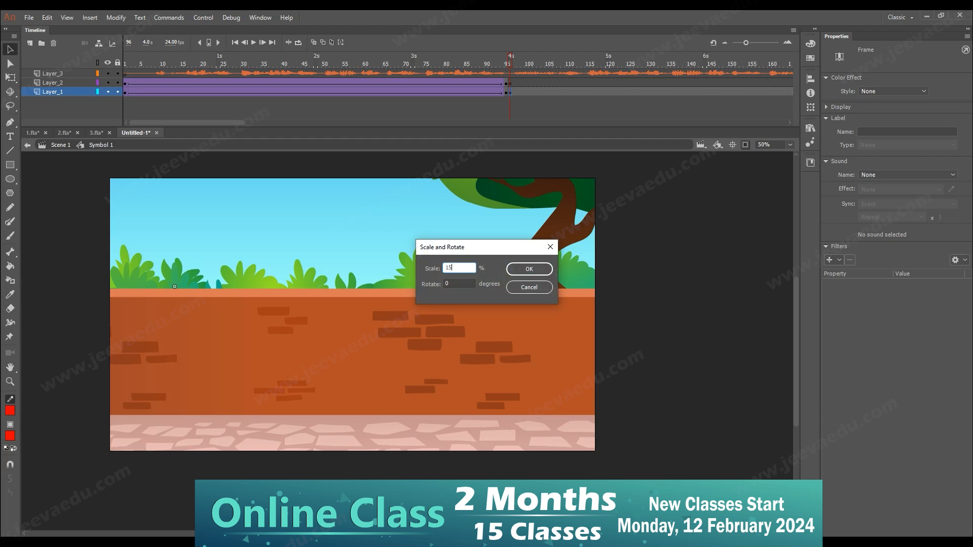
{"action": "type", "text": "150"}
{"action": "key", "text": "Return"}
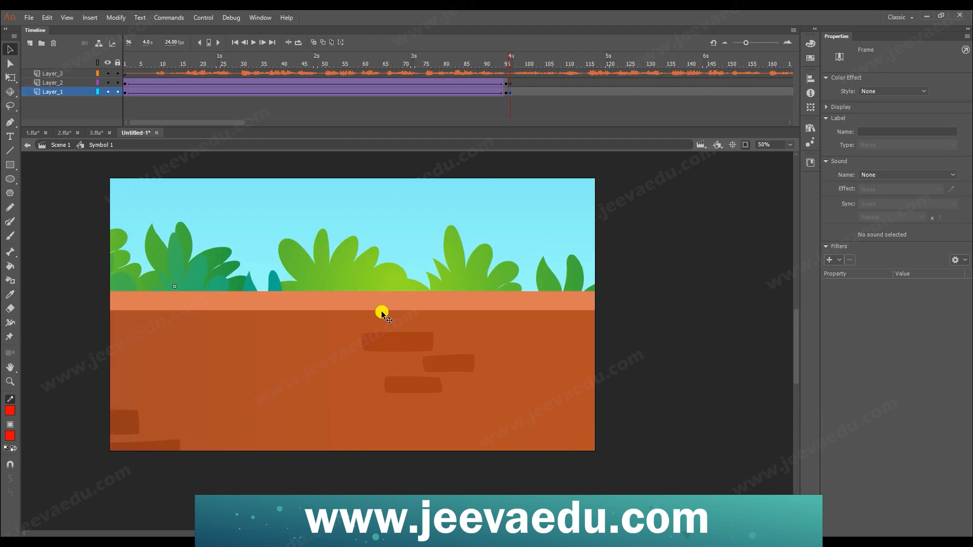
Lower the background at frame 96 of Layer_1, and copy the boy character from 2.fla for use on Layer_2 in Untitled-1.
{"action": "left_click_drag", "start_coordinate": [381, 316], "coordinate": [368, 378]}
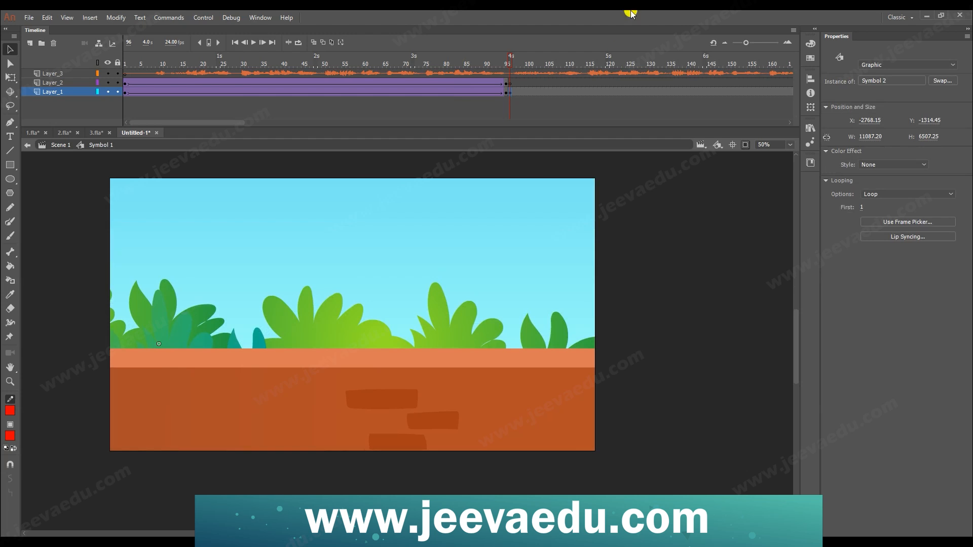
{"action": "left_click", "coordinate": [510, 82]}
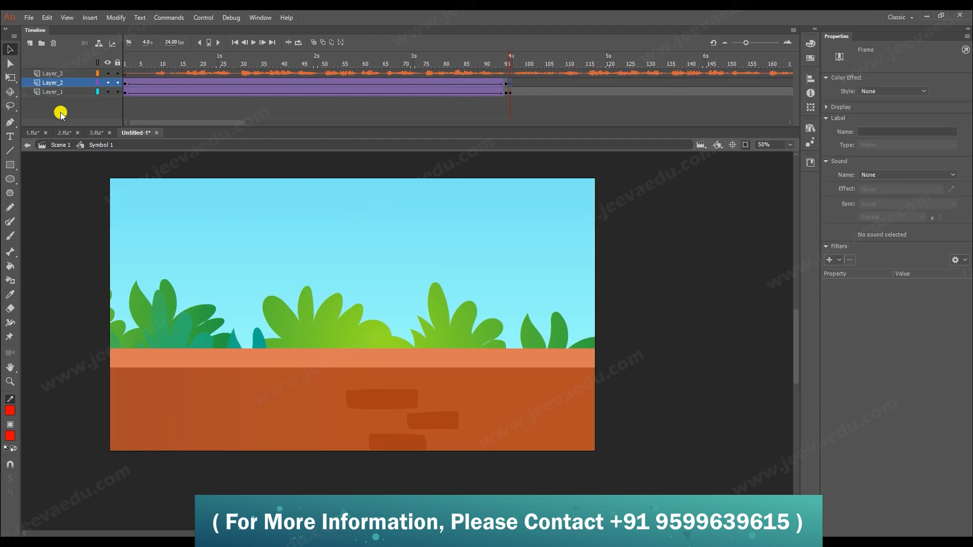
{"action": "left_click", "coordinate": [64, 133]}
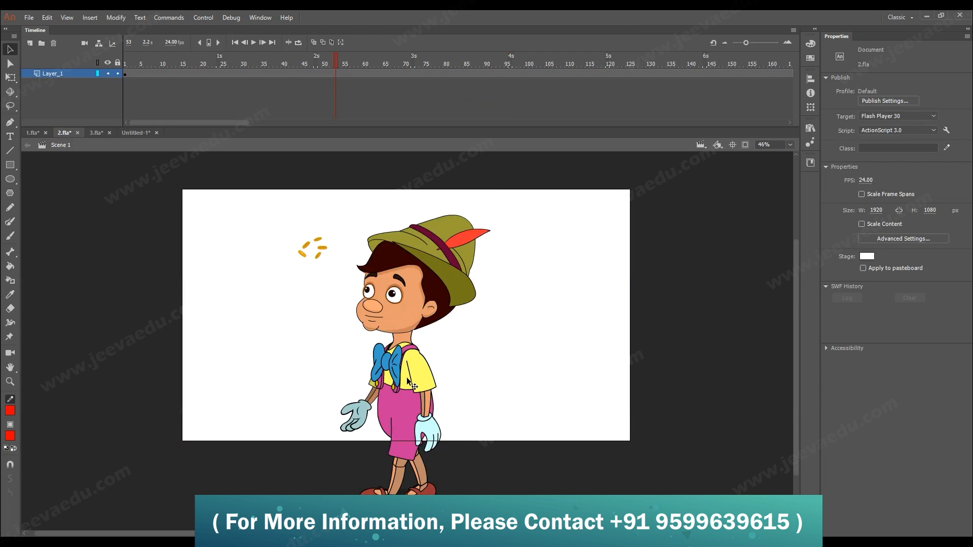
{"action": "left_click", "coordinate": [408, 396]}
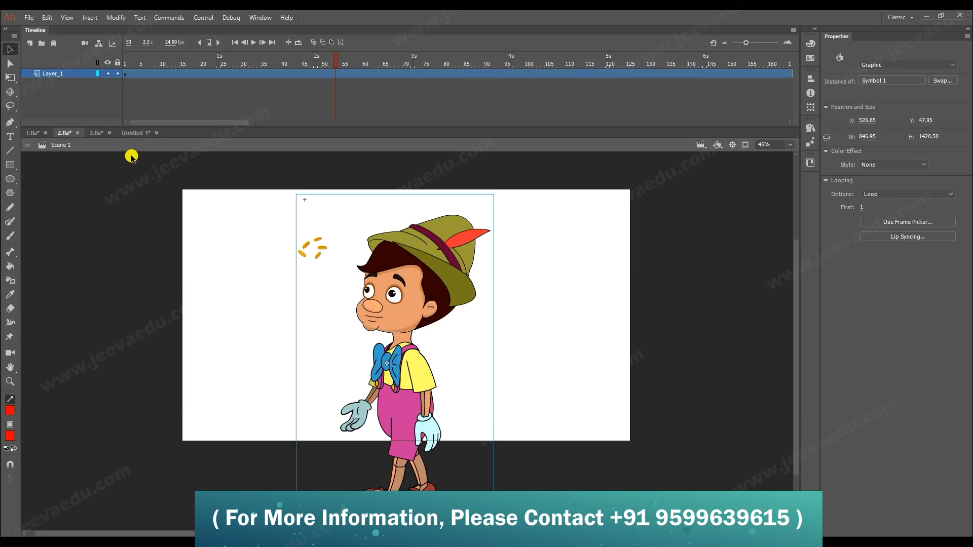
{"action": "left_click", "coordinate": [136, 135]}
Try to paste the boy copied from 2.fla directly into frame 96 of Layer_2 inside Symbol 1.
{"action": "left_click", "coordinate": [510, 95]}
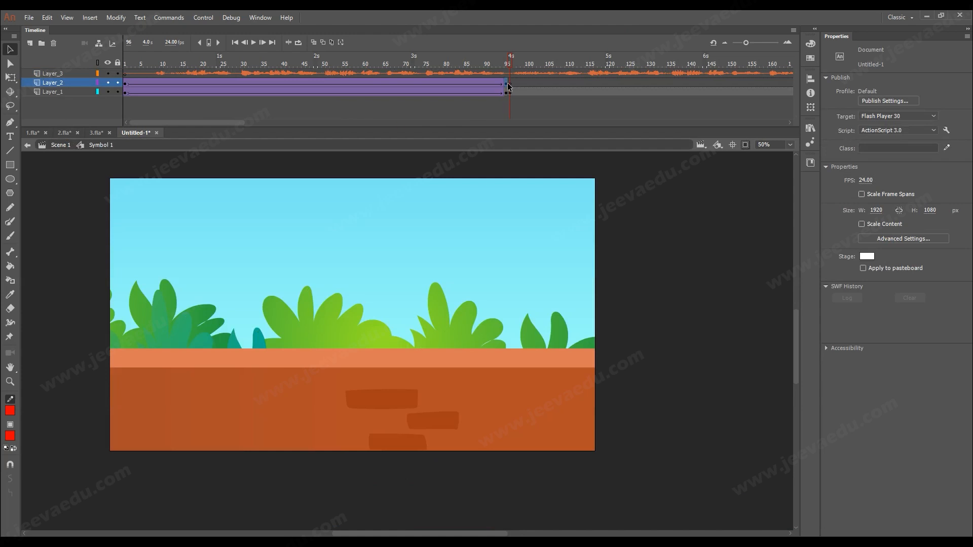
{"action": "left_click", "coordinate": [509, 94]}
{"action": "left_click", "coordinate": [515, 75]}
{"action": "left_click", "coordinate": [510, 83]}
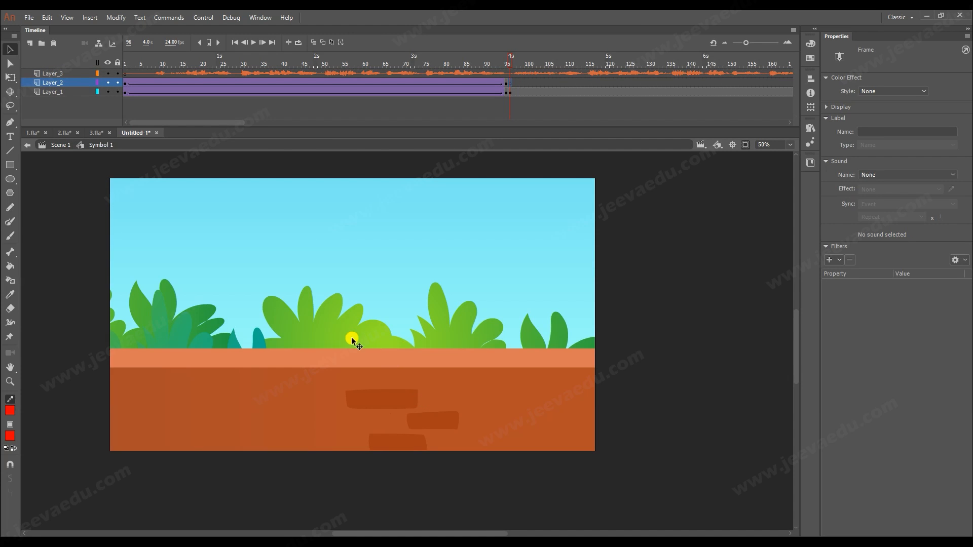
{"action": "left_click", "coordinate": [357, 318]}
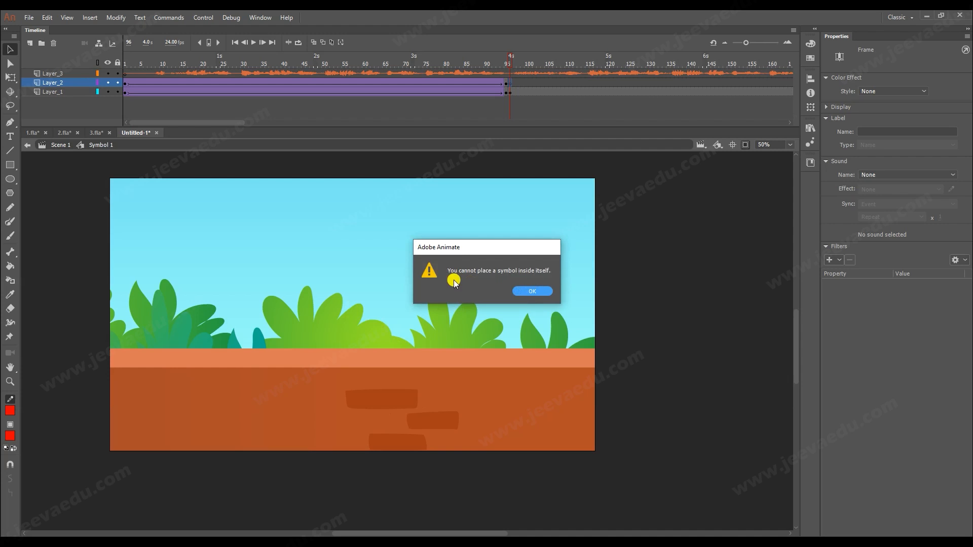
{"action": "left_click", "coordinate": [536, 291]}
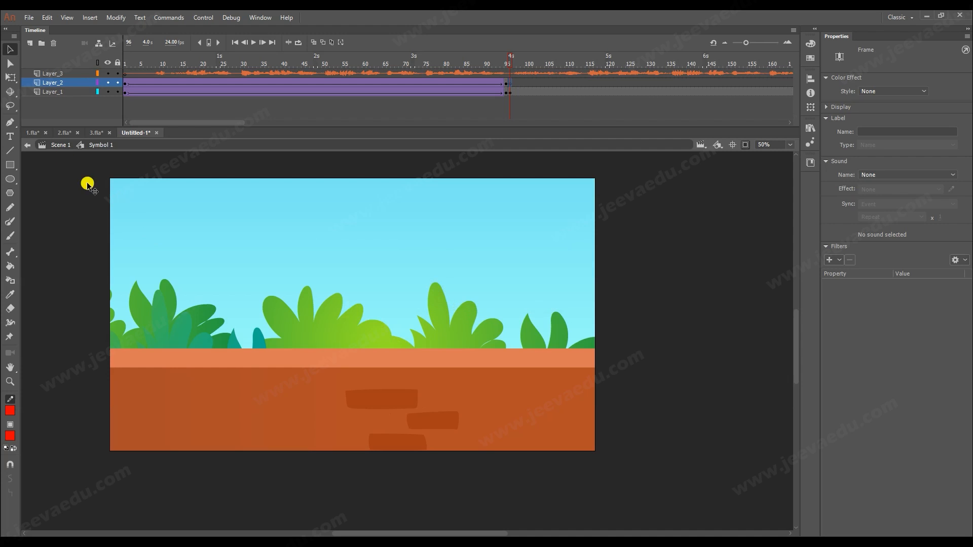
Paste the boy into Scene 1 with duplicate library items put into a folder, and cut him from the stage.
{"action": "left_click", "coordinate": [57, 147]}
{"action": "left_click", "coordinate": [324, 378]}
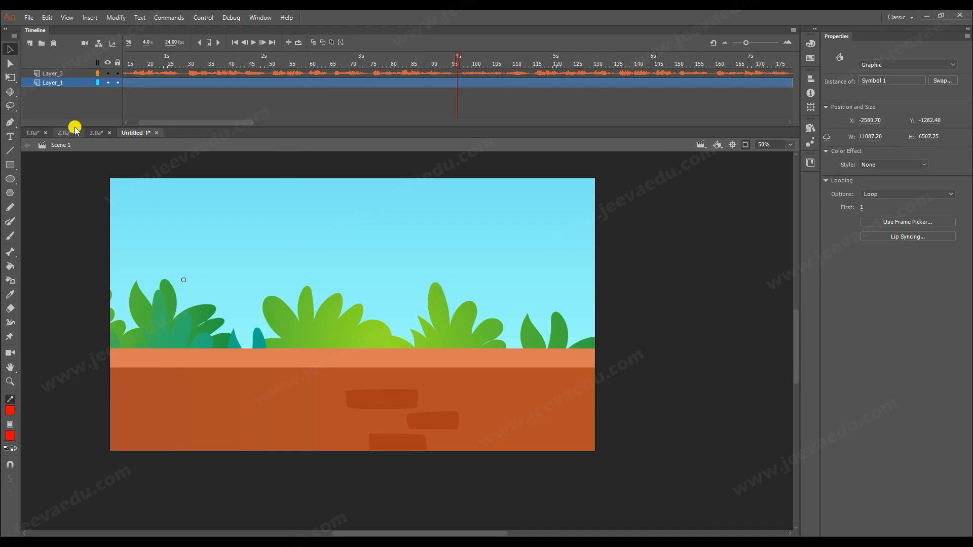
{"action": "left_click", "coordinate": [306, 286]}
{"action": "key", "text": "ctrl+z"}
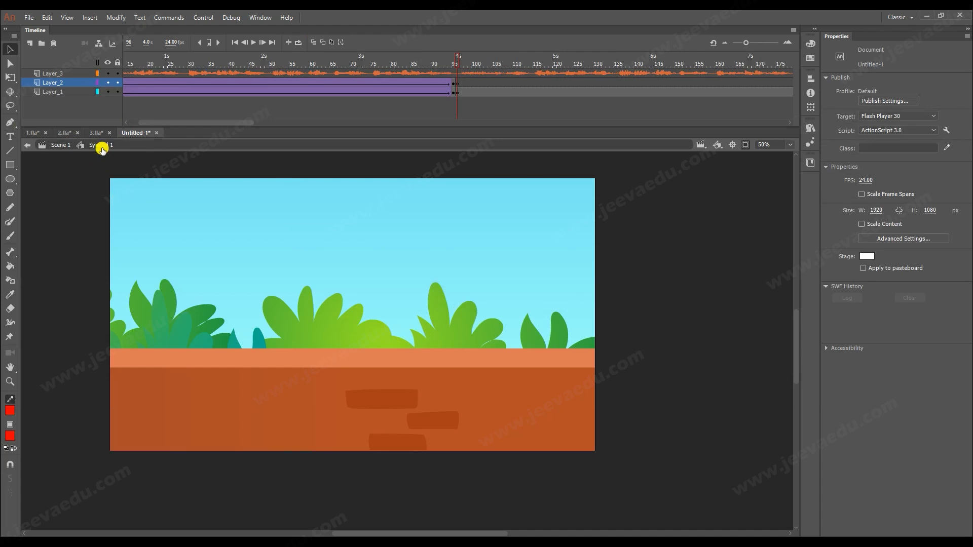
{"action": "left_click", "coordinate": [65, 148]}
{"action": "left_click", "coordinate": [333, 348]}
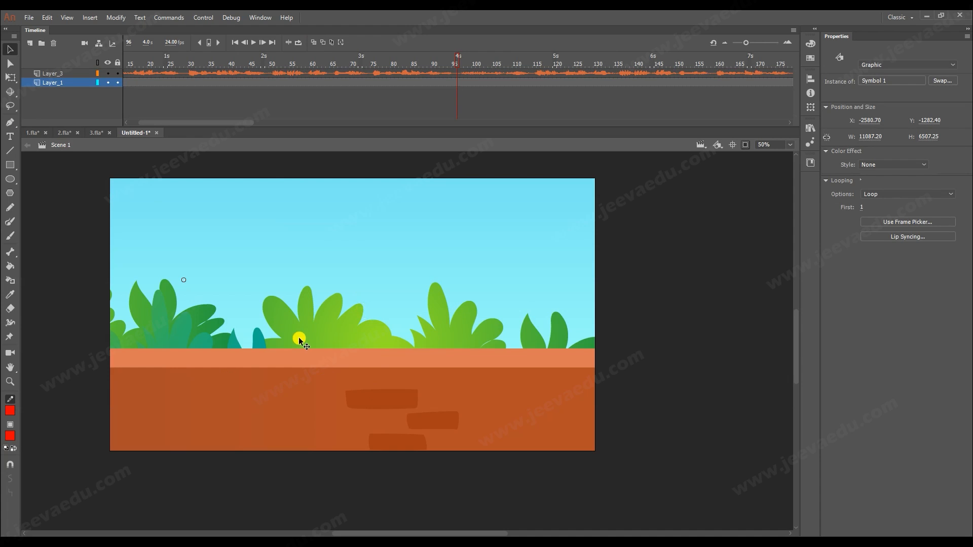
{"action": "key", "text": "ctrl+v"}
{"action": "left_click", "coordinate": [470, 288]}
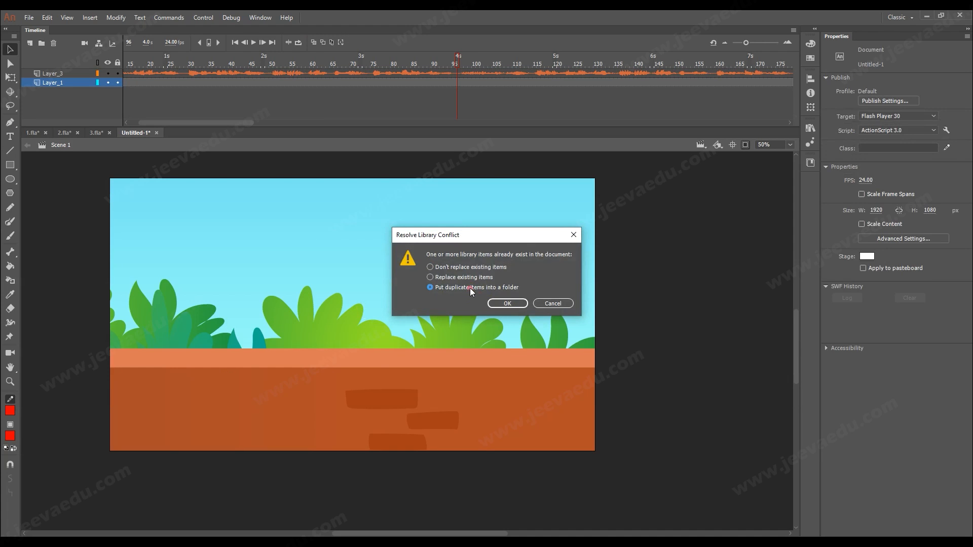
{"action": "left_click", "coordinate": [507, 303]}
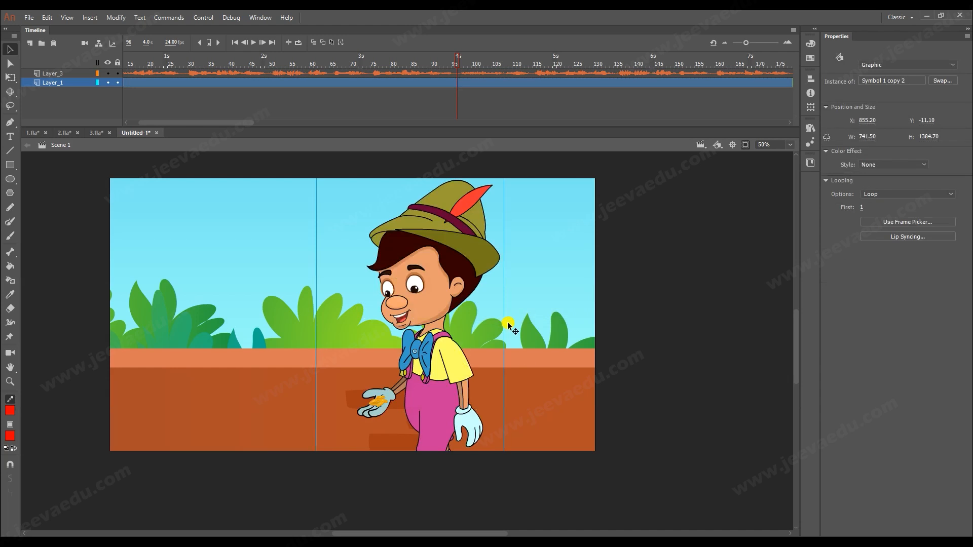
{"action": "key", "text": "Delete"}
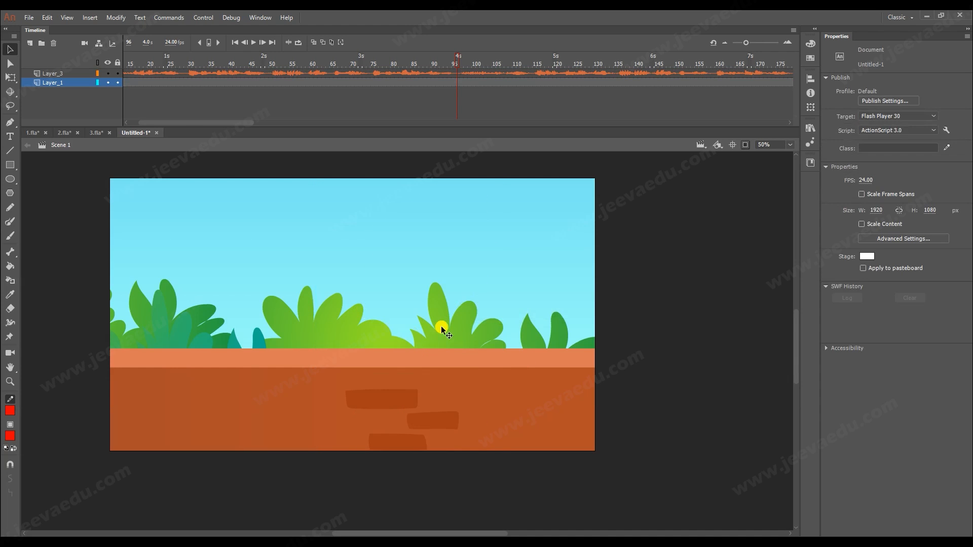
Paste the boy into frame 96 of Layer_2 inside Symbol 1 and move him down and left over the bushes.
{"action": "double_click", "coordinate": [427, 343]}
{"action": "left_click", "coordinate": [458, 82]}
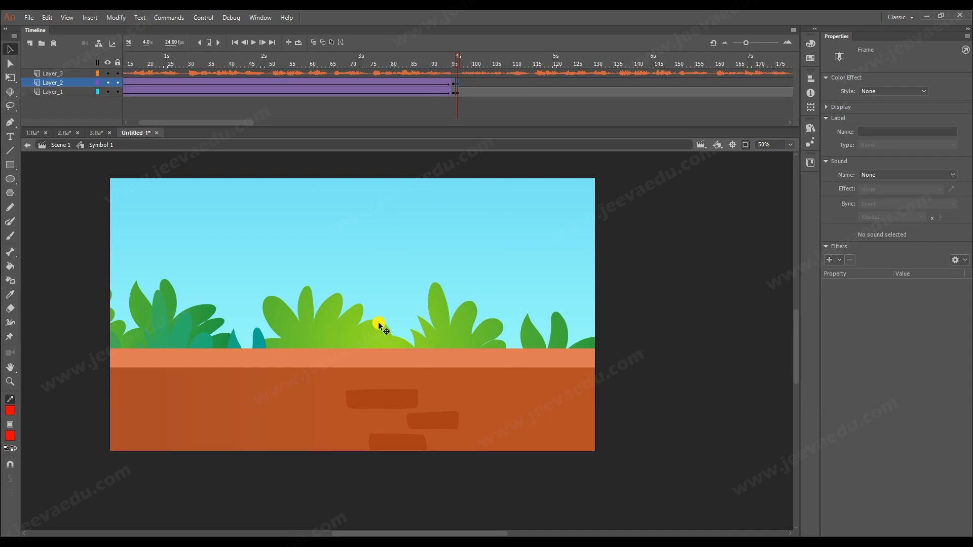
{"action": "key", "text": "ctrl+v"}
{"action": "left_click_drag", "start_coordinate": [423, 321], "coordinate": [357, 375]}
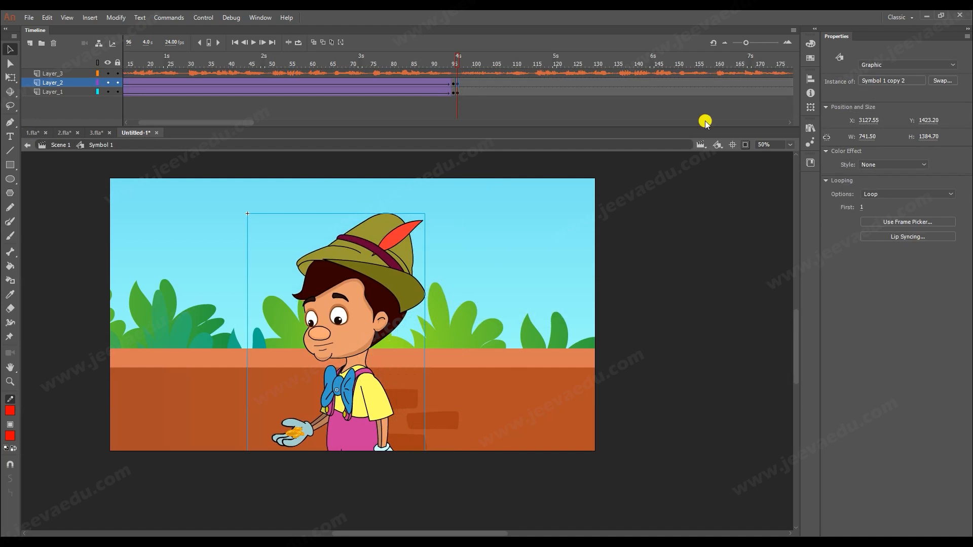
Move the boy lower on the wall and scale him up to about 903 by 1687 px with Free Transform.
{"action": "left_click", "coordinate": [745, 144]}
{"action": "key", "text": "z"}
{"action": "left_click", "coordinate": [424, 385], "text": "alt"}
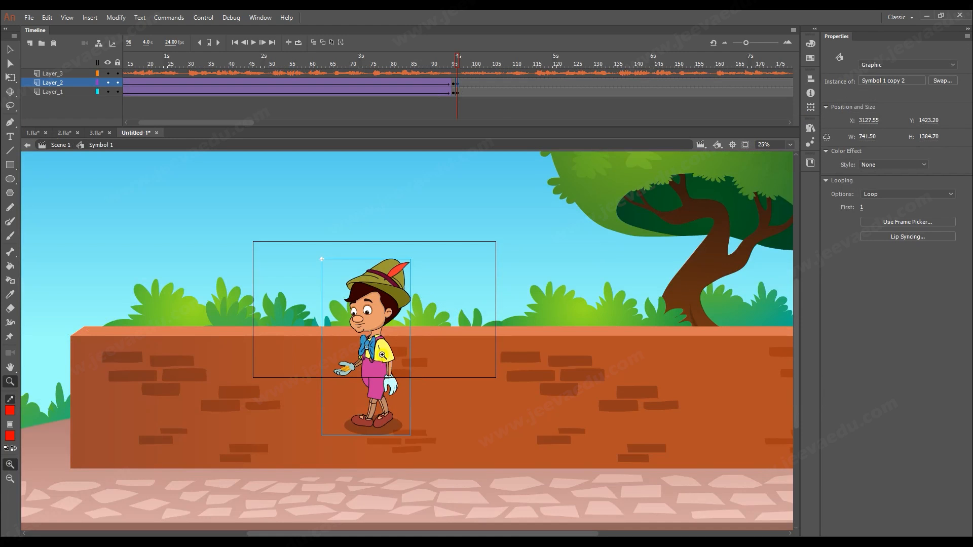
{"action": "key", "text": "q"}
{"action": "left_click_drag", "start_coordinate": [382, 355], "coordinate": [390, 391]}
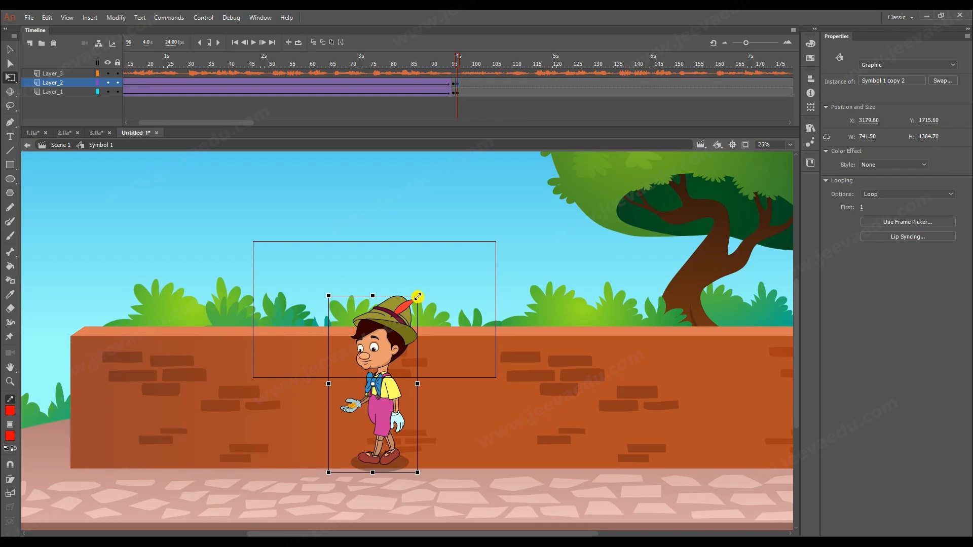
{"action": "left_click_drag", "start_coordinate": [418, 296], "coordinate": [430, 277]}
{"action": "left_click", "coordinate": [426, 334], "text": "alt"}
{"action": "key", "text": "v"}
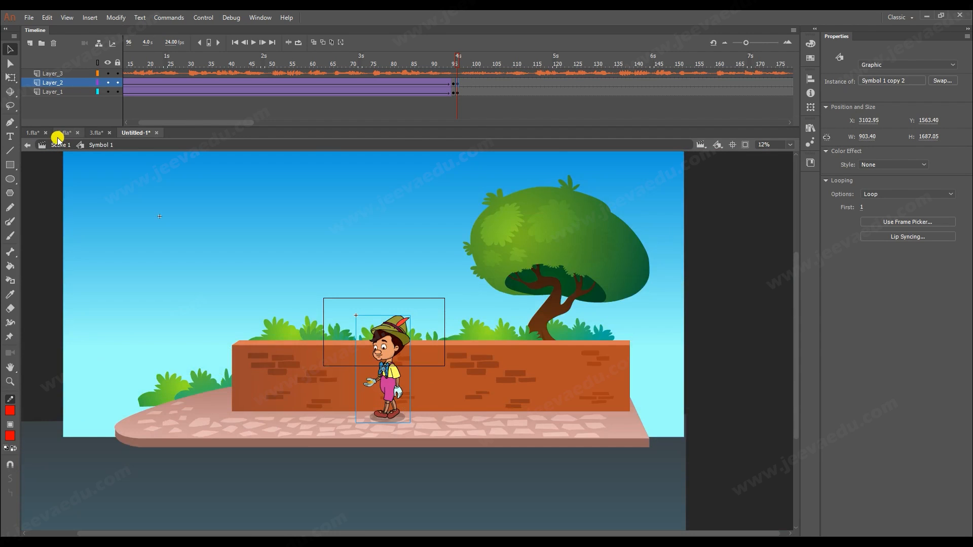
Move the boy and the background at frame 96 up together, and compare the framing with frame 96 in 1.fla.
{"action": "left_click", "coordinate": [746, 145]}
{"action": "key", "text": "ctrl+equal"}
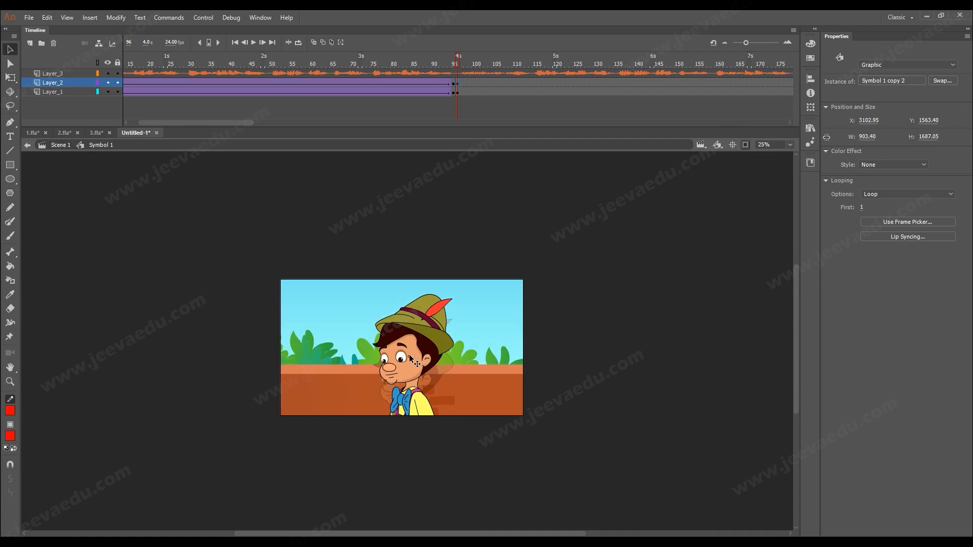
{"action": "left_click", "coordinate": [462, 83]}
{"action": "left_click", "coordinate": [456, 92]}
{"action": "left_click_drag", "start_coordinate": [410, 358], "coordinate": [408, 338]}
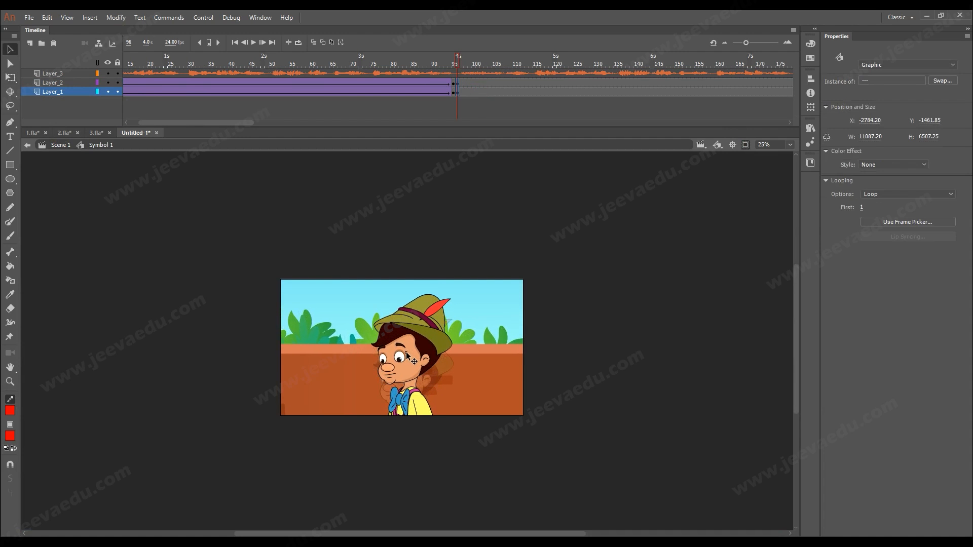
{"action": "left_click", "coordinate": [32, 135]}
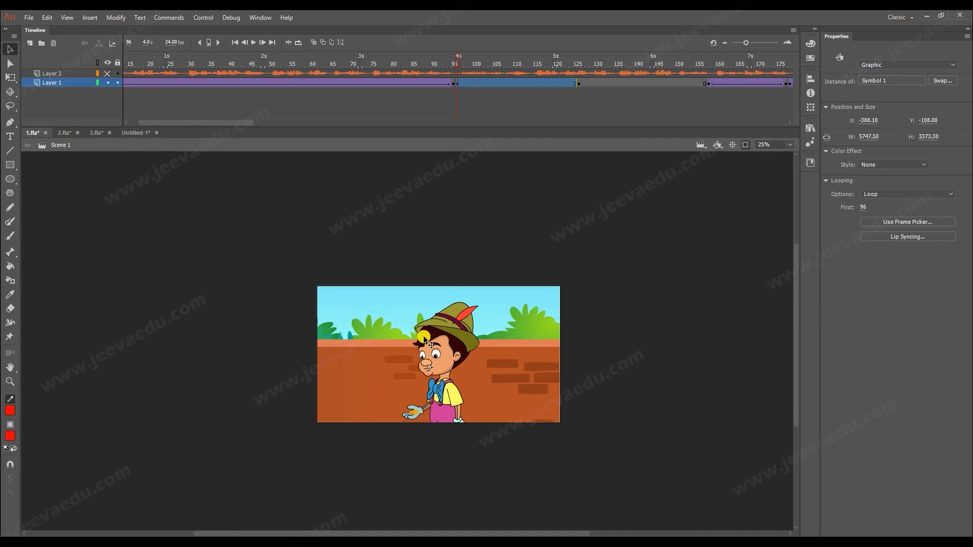
{"action": "left_click", "coordinate": [128, 135]}
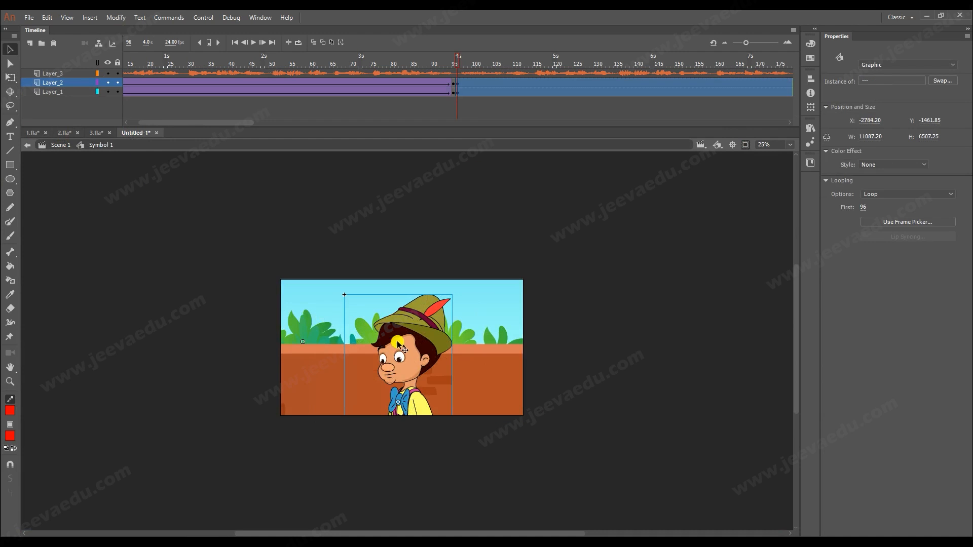
Adjust the boy's position at frame 96 against frame 95, and shift the background left behind him.
{"action": "left_click", "coordinate": [474, 100]}
{"action": "left_click", "coordinate": [432, 345]}
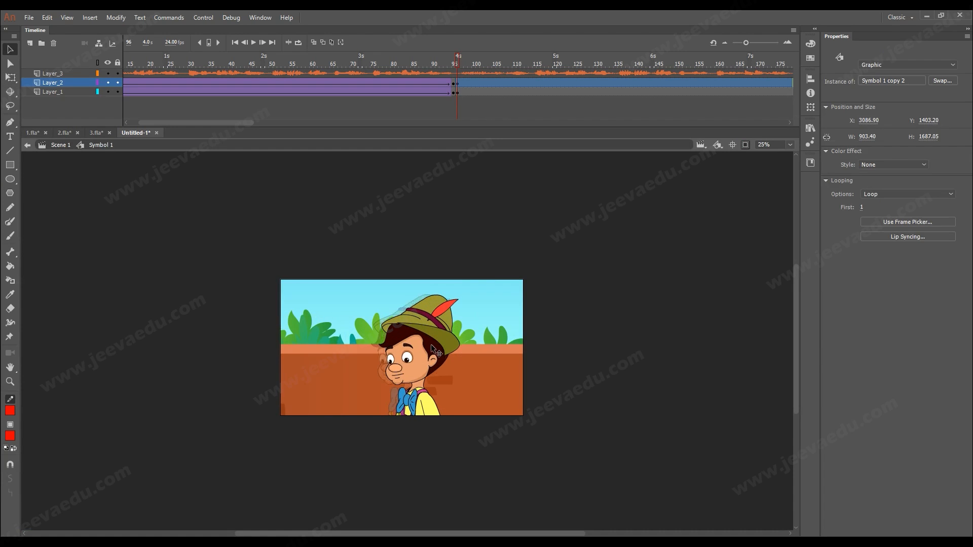
{"action": "left_click_drag", "start_coordinate": [431, 345], "coordinate": [430, 343]}
{"action": "left_click", "coordinate": [453, 67]}
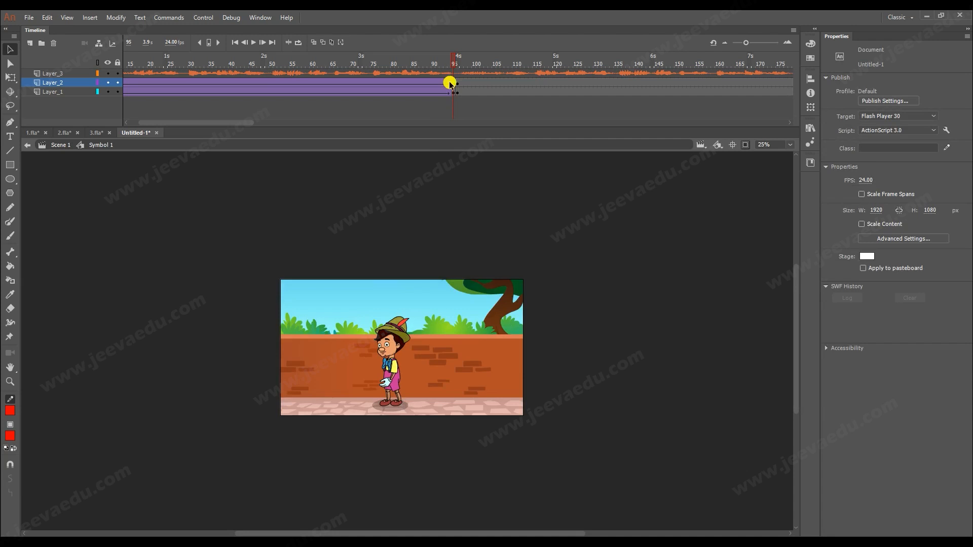
{"action": "left_click", "coordinate": [457, 62]}
{"action": "left_click_drag", "start_coordinate": [422, 357], "coordinate": [400, 364]}
{"action": "left_click", "coordinate": [396, 366], "text": "shift"}
Check in 1.fla how the closer shot runs after frame 96, up to frame 117, and return to Untitled-1.
{"action": "left_click", "coordinate": [101, 111]}
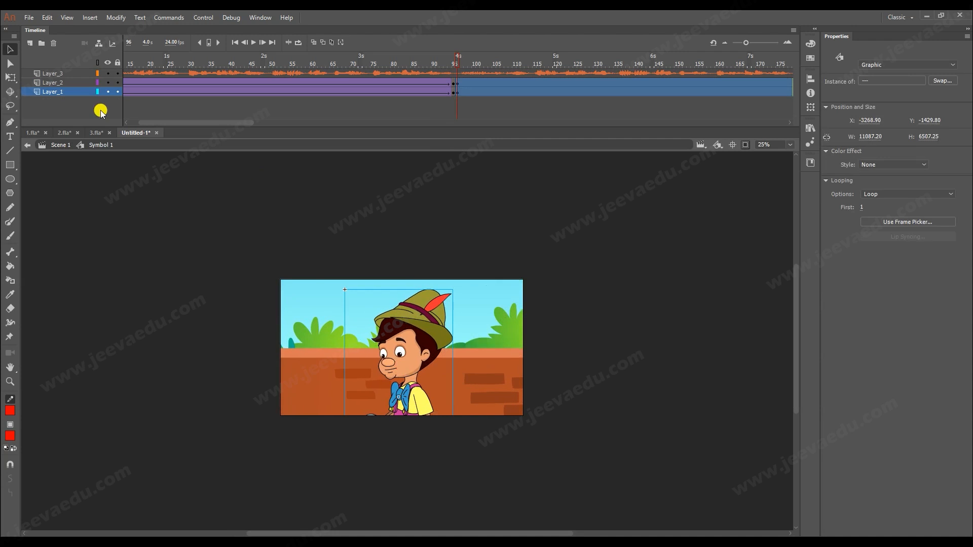
{"action": "left_click", "coordinate": [31, 133]}
{"action": "left_click_drag", "start_coordinate": [481, 66], "coordinate": [545, 71]}
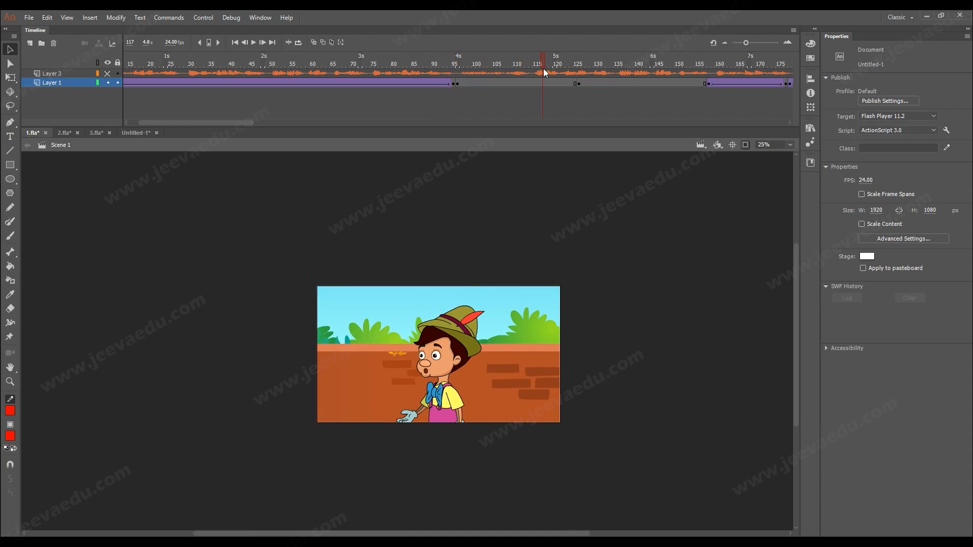
{"action": "left_click", "coordinate": [142, 132]}
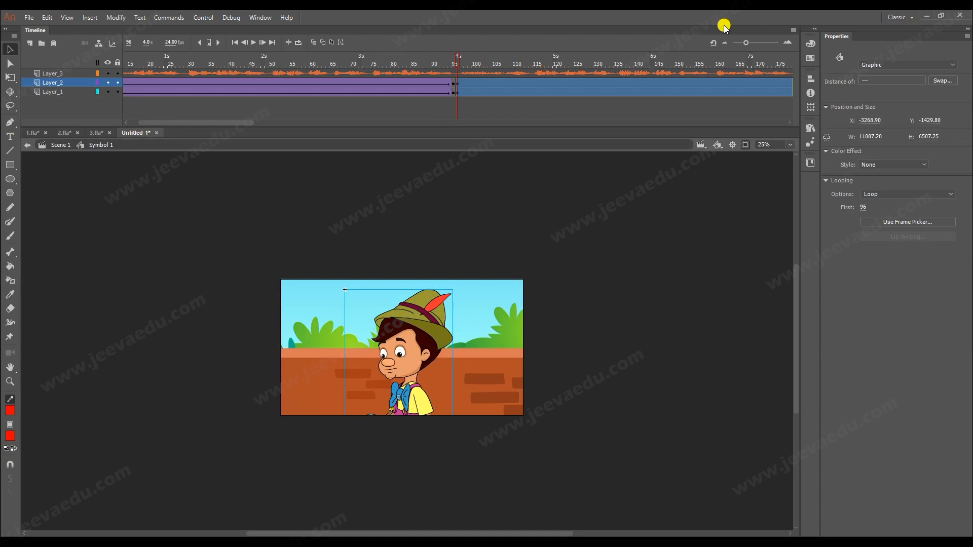
Scale the boy and background at frame 96 down together to about 9506 px wide, and move them slightly right and up.
{"action": "left_click", "coordinate": [458, 60]}
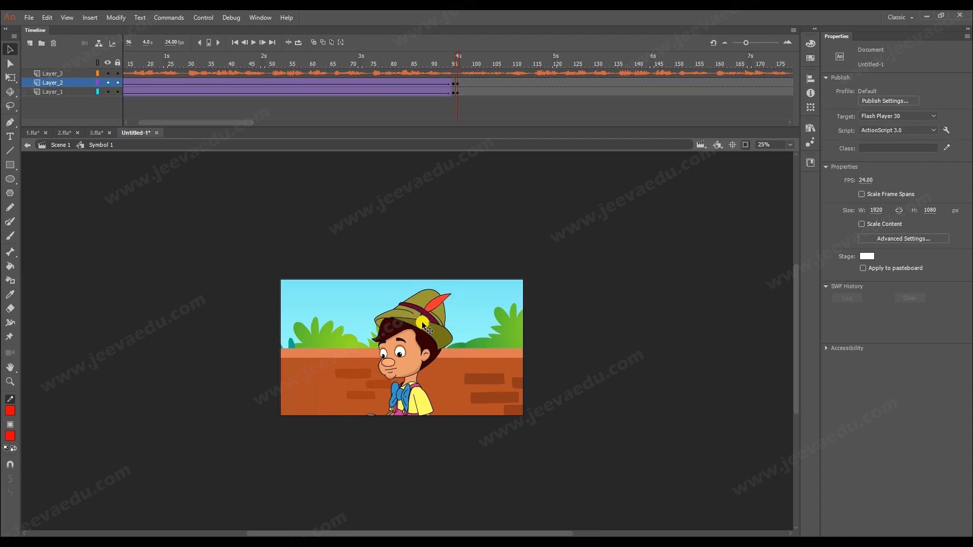
{"action": "left_click", "coordinate": [415, 356]}
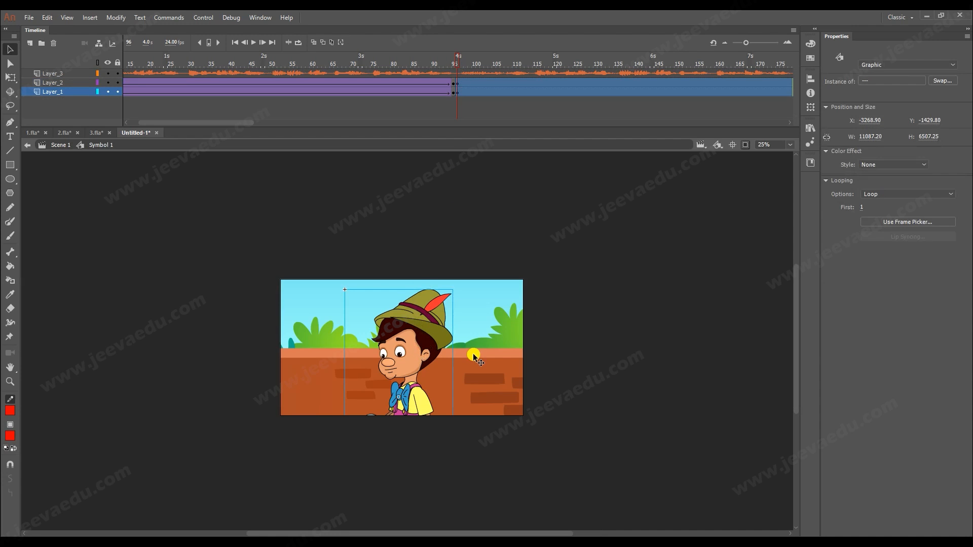
{"action": "key", "text": "ctrl+alt+s"}
{"action": "type", "text": "9"}
{"action": "key", "text": "Return"}
{"action": "key", "text": "ctrl+alt+s"}
{"action": "key", "text": "Return"}
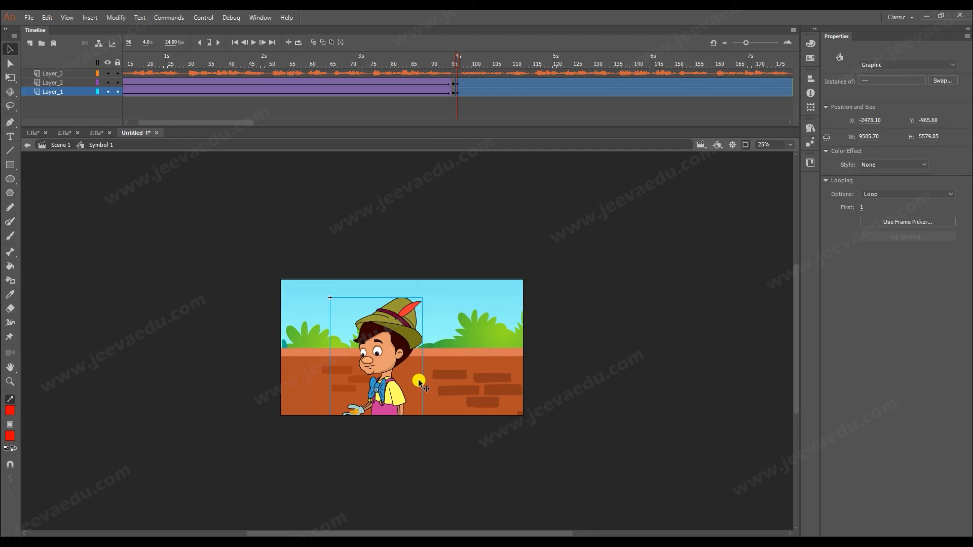
{"action": "key", "text": "ctrl+alt+s"}
{"action": "key", "text": "Return"}
{"action": "left_click_drag", "start_coordinate": [423, 367], "coordinate": [419, 372]}
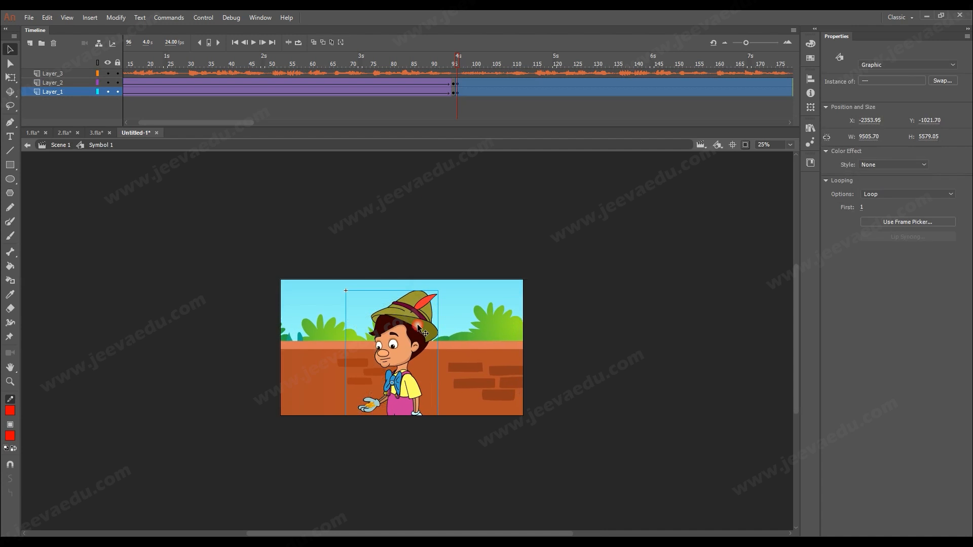
Hide Layer_3, end the closer shot with blank keyframes at frame 129 on Layer_2 and Layer_1, and play it back.
{"action": "left_click", "coordinate": [461, 84]}
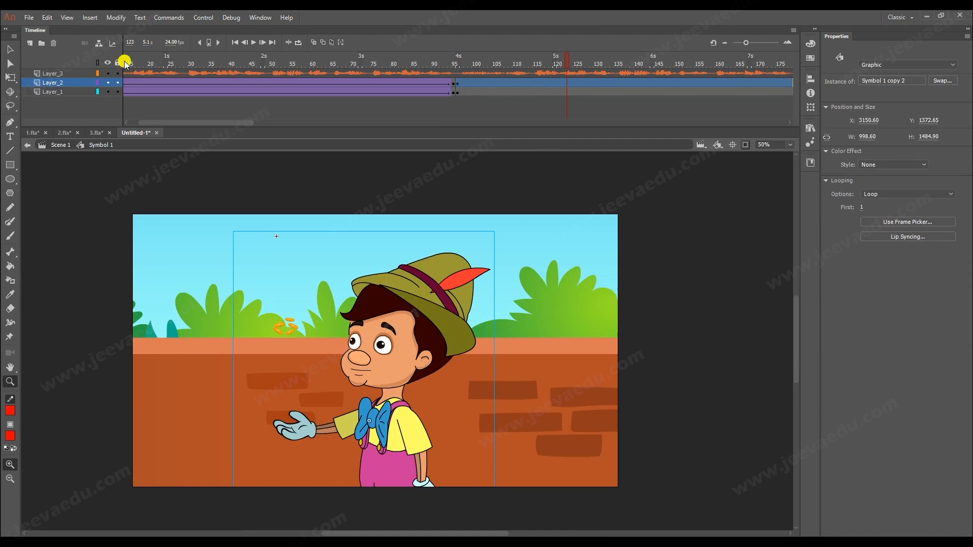
{"action": "left_click", "coordinate": [109, 74]}
{"action": "left_click_drag", "start_coordinate": [458, 78], "coordinate": [590, 90]}
{"action": "key", "text": "F7"}
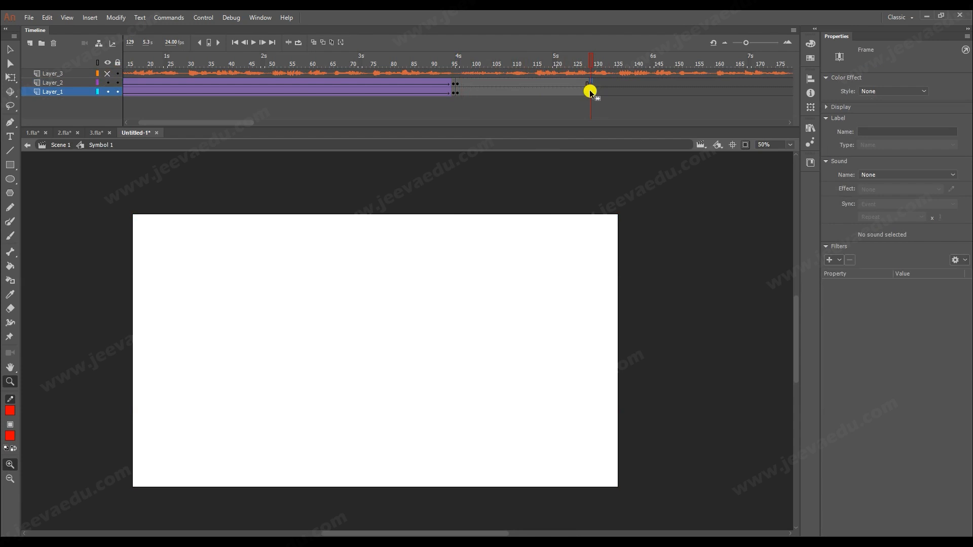
{"action": "key", "text": "Return"}
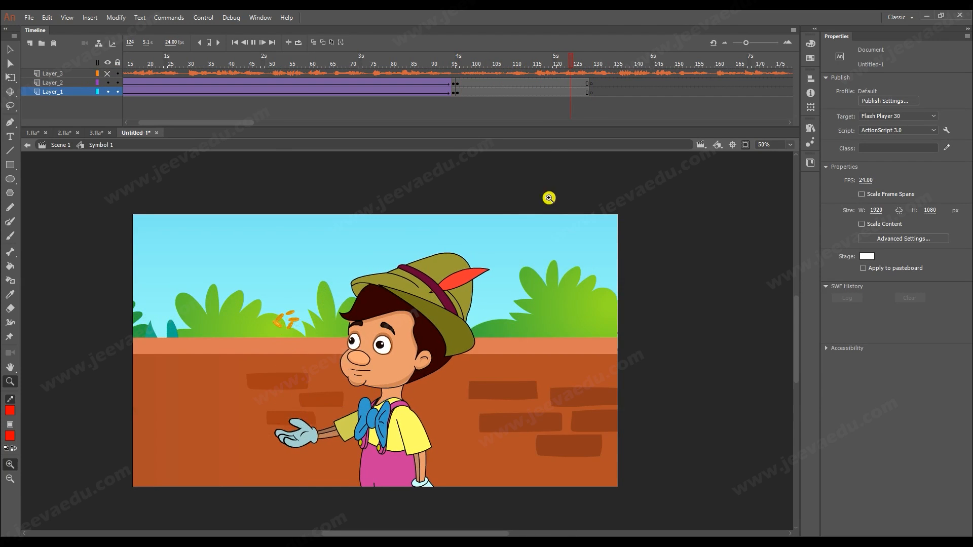
Compare the end of the closer shot at frame 129 with the same part of 1.fla's timeline, around frame 126.
{"action": "left_click_drag", "start_coordinate": [588, 61], "coordinate": [591, 70]}
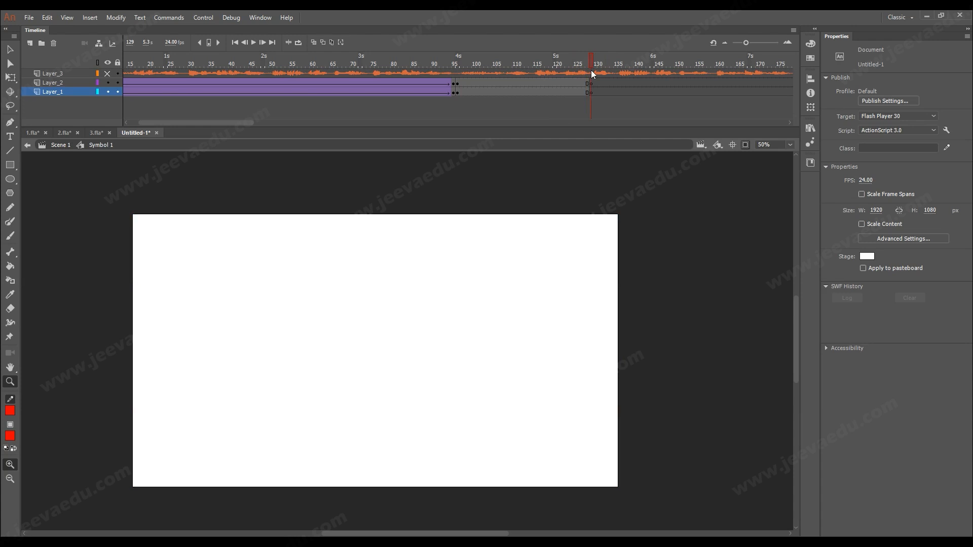
{"action": "left_click", "coordinate": [32, 133]}
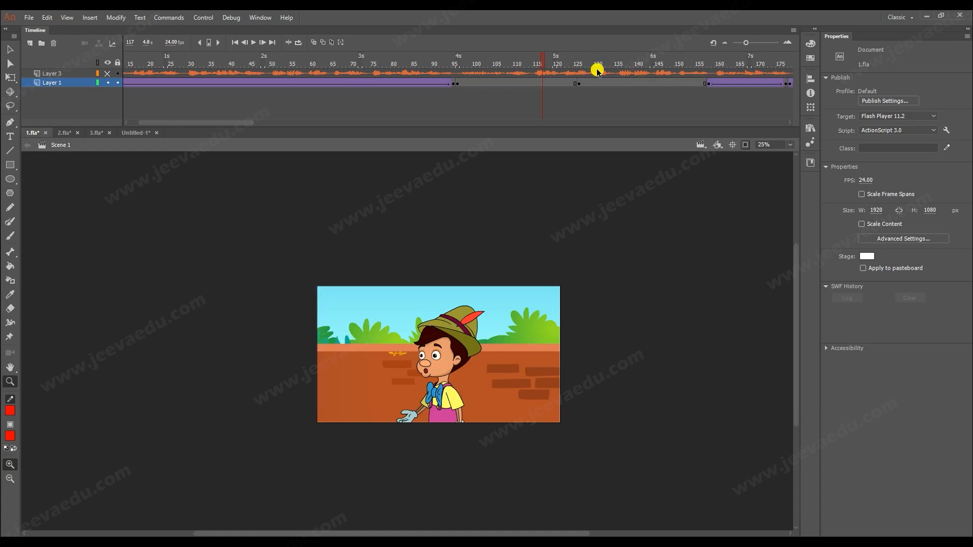
{"action": "mouse_move", "coordinate": [577, 68]}
{"action": "left_mouse_down"}
{"action": "mouse_move", "coordinate": [625, 71]}
{"action": "mouse_move", "coordinate": [581, 80]}
{"action": "left_mouse_up"}
Copy the group of falling coins from the boy's symbol in 2.fla, look through its inner layers, and return to Scene 1.
{"action": "left_click", "coordinate": [65, 132]}
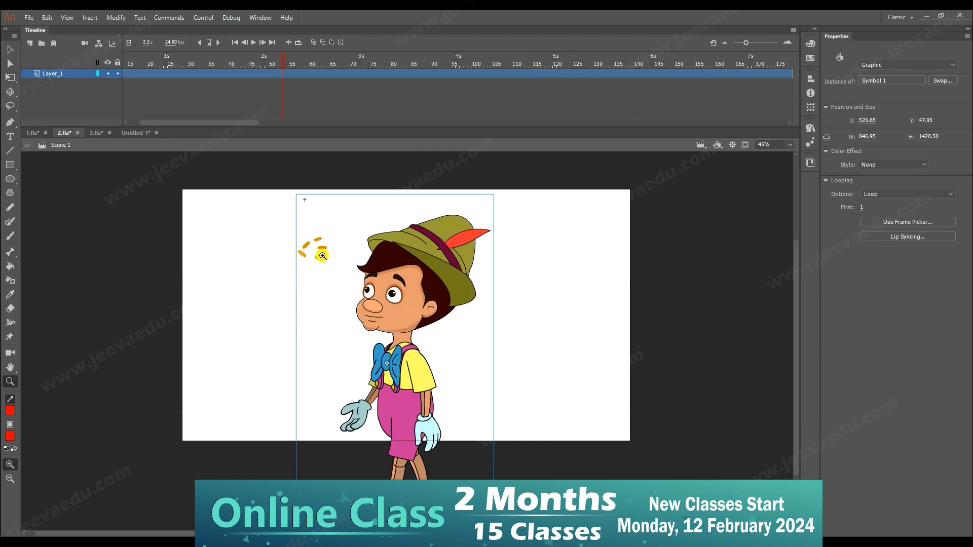
{"action": "key", "text": "v"}
{"action": "double_click", "coordinate": [321, 253]}
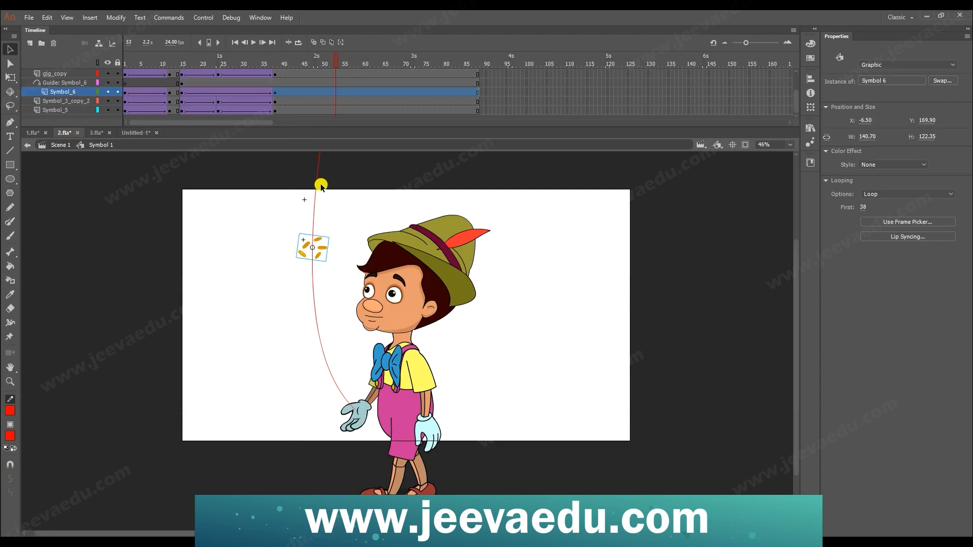
{"action": "double_click", "coordinate": [321, 252]}
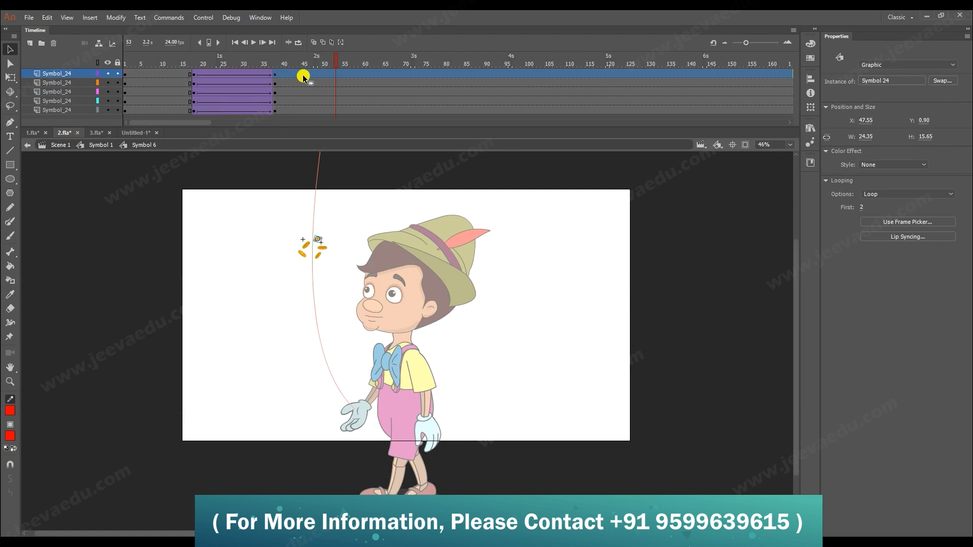
{"action": "left_click", "coordinate": [184, 75]}
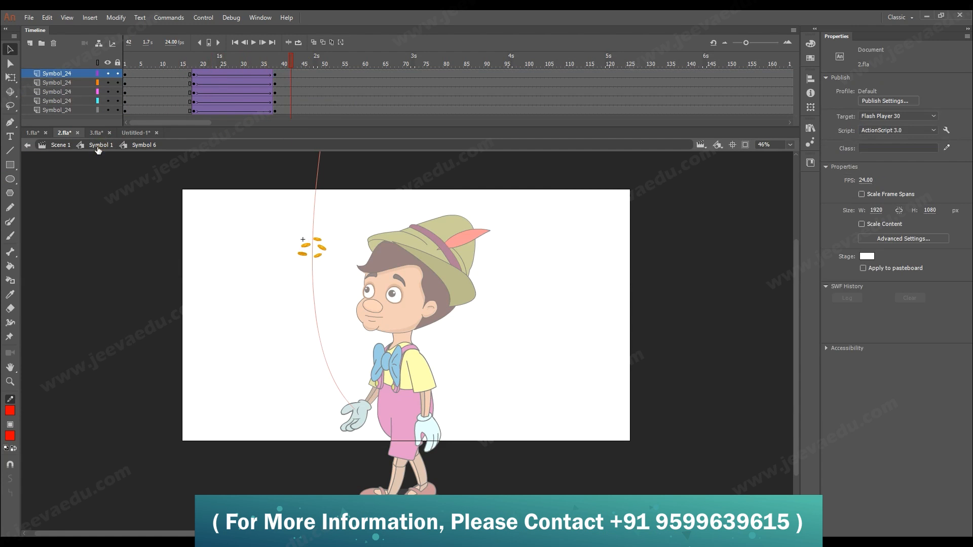
{"action": "left_click", "coordinate": [98, 147]}
{"action": "left_click", "coordinate": [49, 147]}
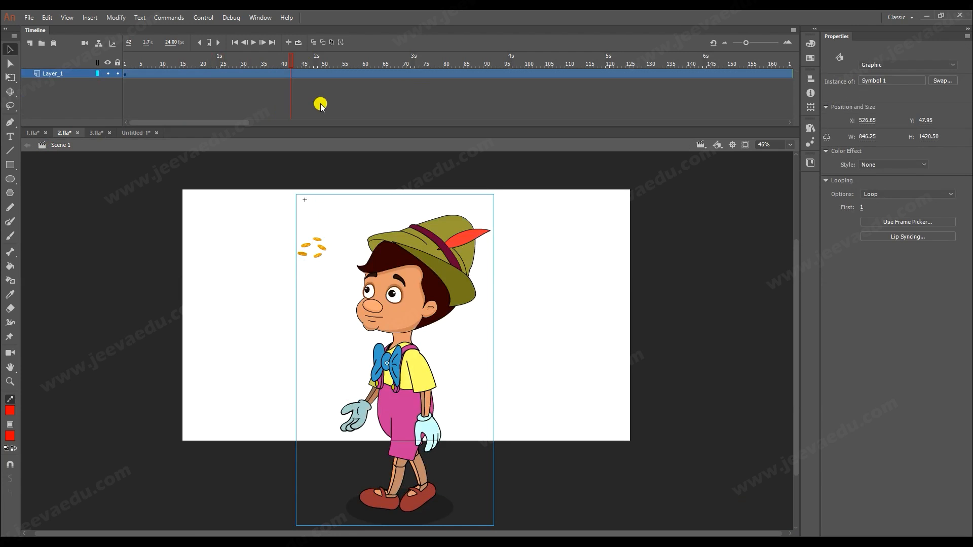
Check the coin shot in 1.fla, back to frame 111, and return to Untitled-1.
{"action": "left_click", "coordinate": [32, 132]}
{"action": "left_click_drag", "start_coordinate": [612, 63], "coordinate": [571, 63]}
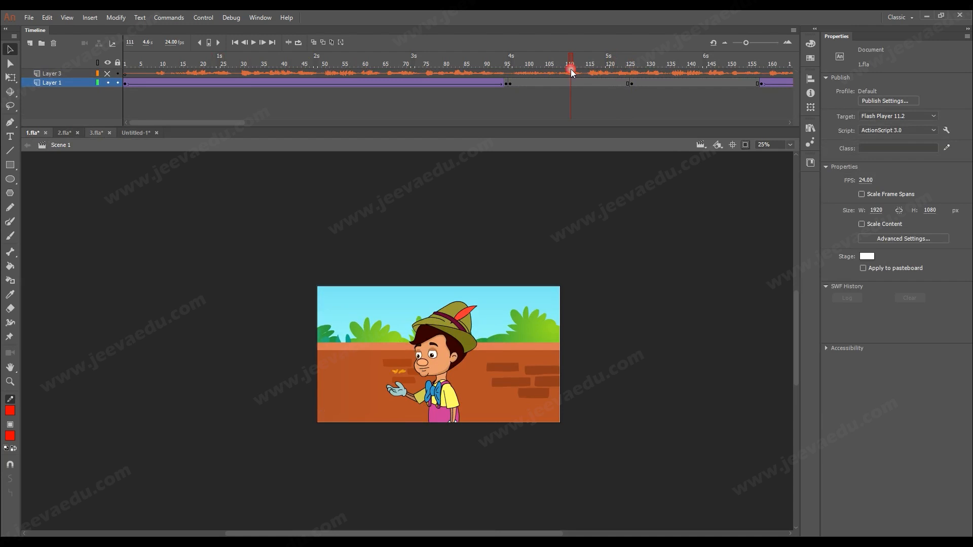
{"action": "left_click", "coordinate": [131, 134]}
{"action": "left_click", "coordinate": [534, 99]}
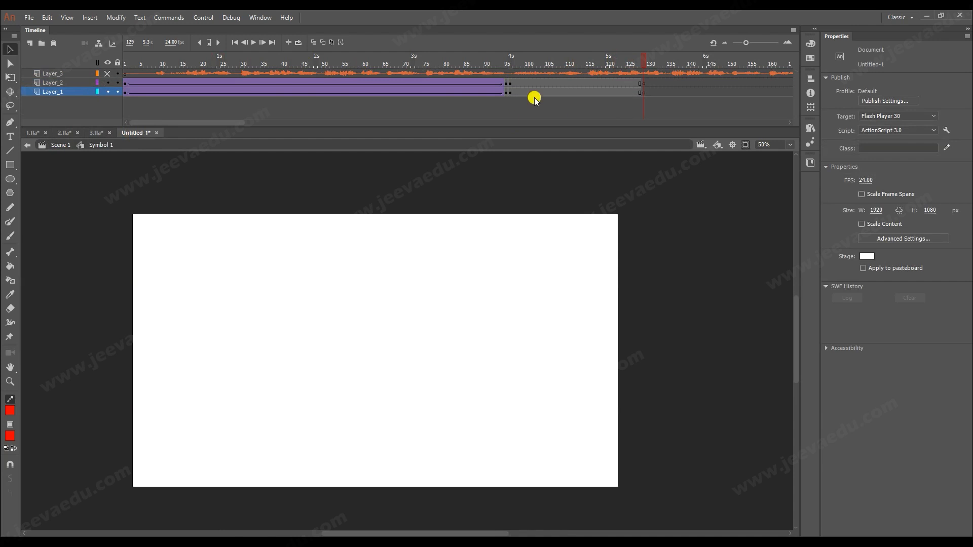
Paste the coin group on Layer_2 at frame 129, enlarge it to about 548 px wide, and break it apart.
{"action": "left_click", "coordinate": [644, 83]}
{"action": "key", "text": "ctrl+v"}
{"action": "left_click_drag", "start_coordinate": [420, 345], "coordinate": [441, 299]}
{"action": "key", "text": "q"}
{"action": "key", "text": "v"}
{"action": "key", "text": "ctrl+minus"}
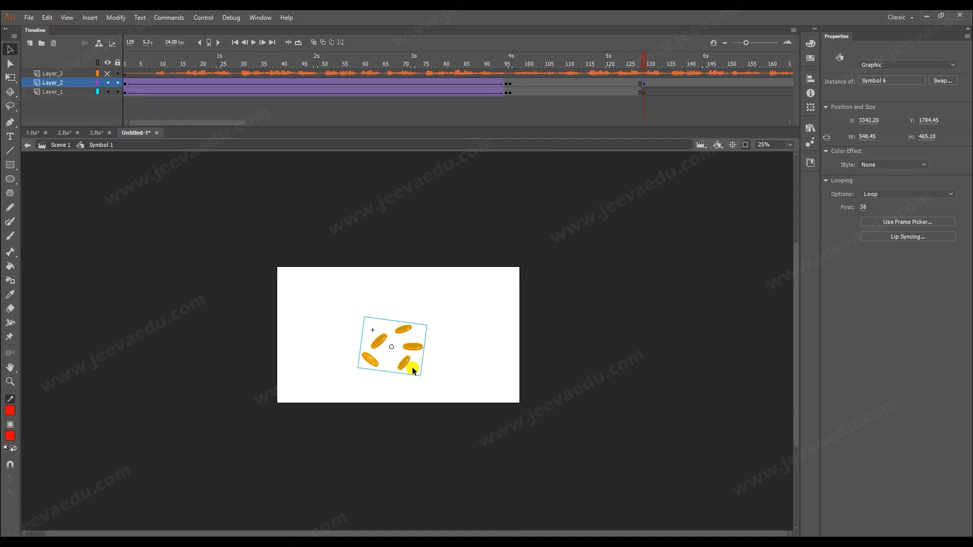
{"action": "key", "text": "ctrl+b"}
Enlarge the five separate coins at frame 129 together to about 874 px wide and centre them on the stage.
{"action": "left_click_drag", "start_coordinate": [646, 65], "coordinate": [660, 87]}
{"action": "left_click", "coordinate": [645, 84]}
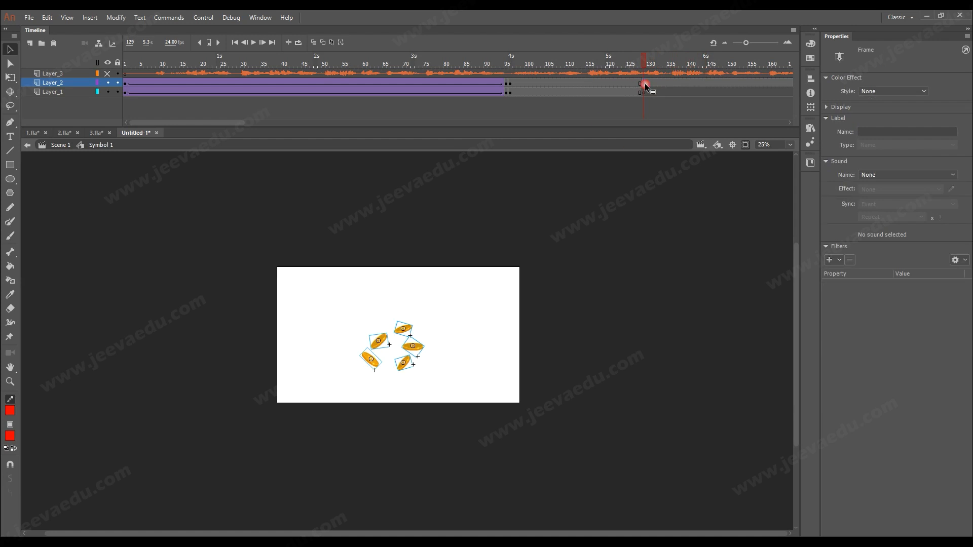
{"action": "left_click", "coordinate": [404, 367]}
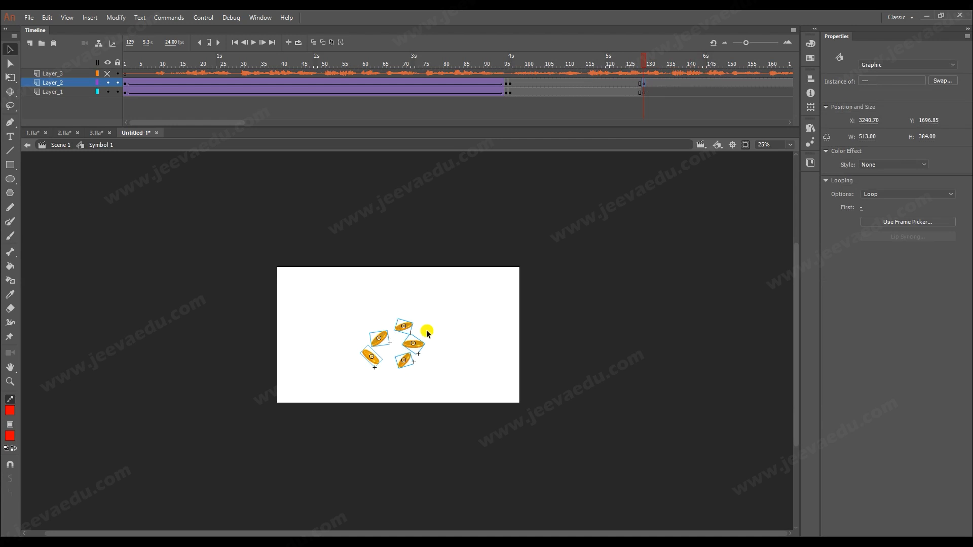
{"action": "key", "text": "q"}
{"action": "left_click_drag", "start_coordinate": [426, 319], "coordinate": [447, 295]}
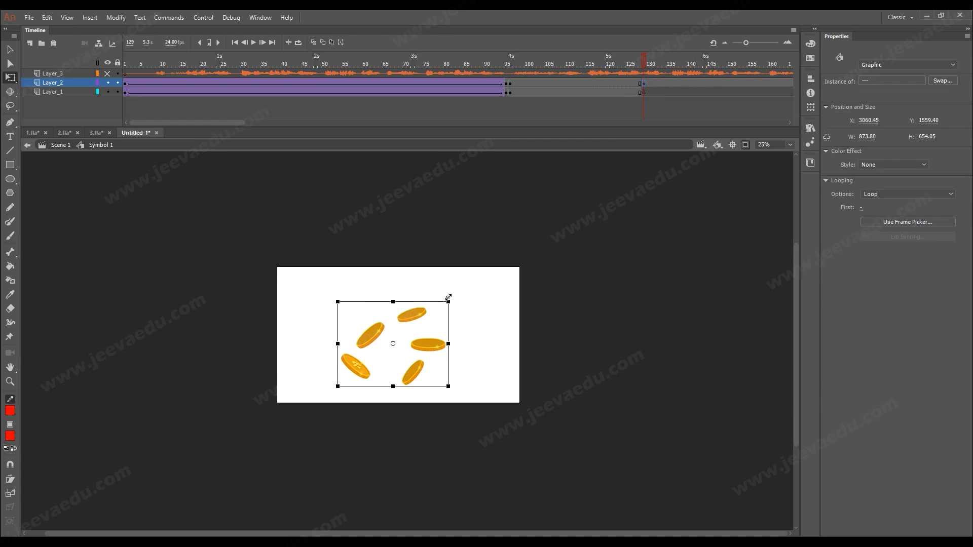
{"action": "left_click_drag", "start_coordinate": [435, 343], "coordinate": [436, 341]}
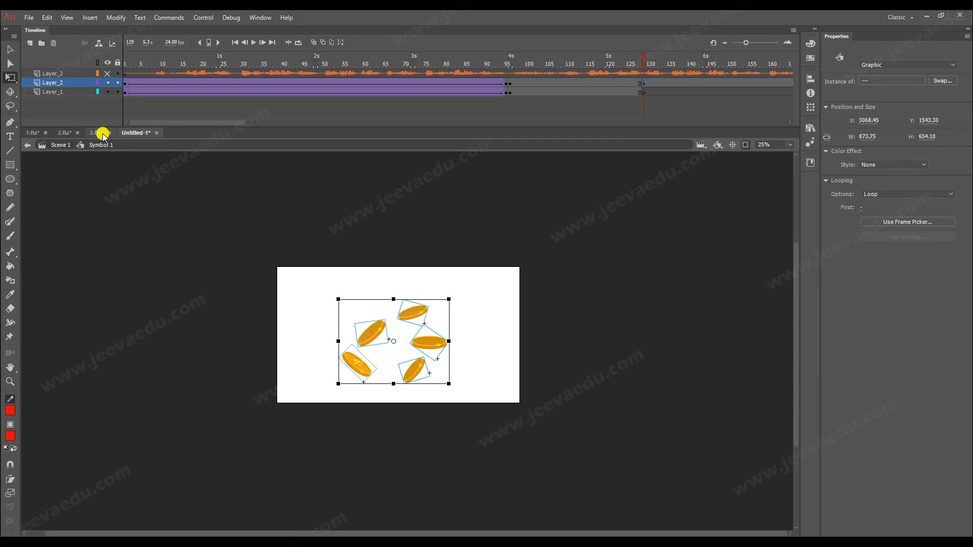
Check in 1.fla how the coins fall against the sky up to frame 142, and return to Untitled-1.
{"action": "left_click", "coordinate": [38, 132]}
{"action": "left_click_drag", "start_coordinate": [594, 64], "coordinate": [697, 83]}
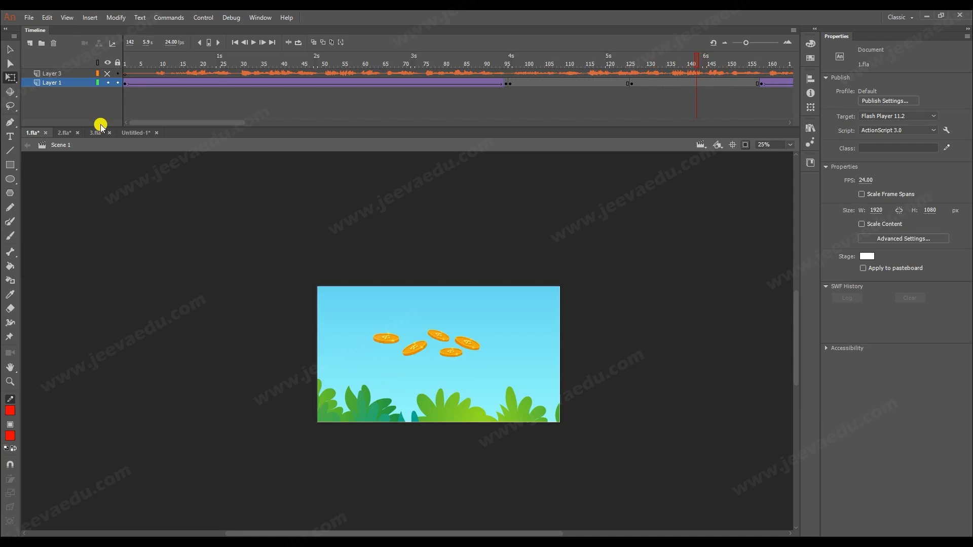
{"action": "left_click", "coordinate": [138, 132]}
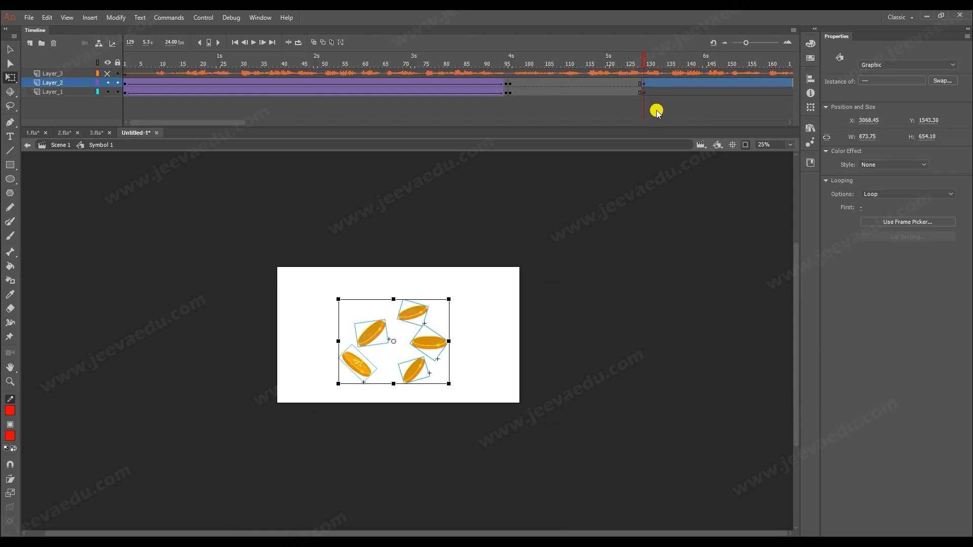
Place the background on Layer_1 at frame 129 and shift it down until mostly sky lies behind the coins, comparing with frame 128.
{"action": "left_click", "coordinate": [641, 94]}
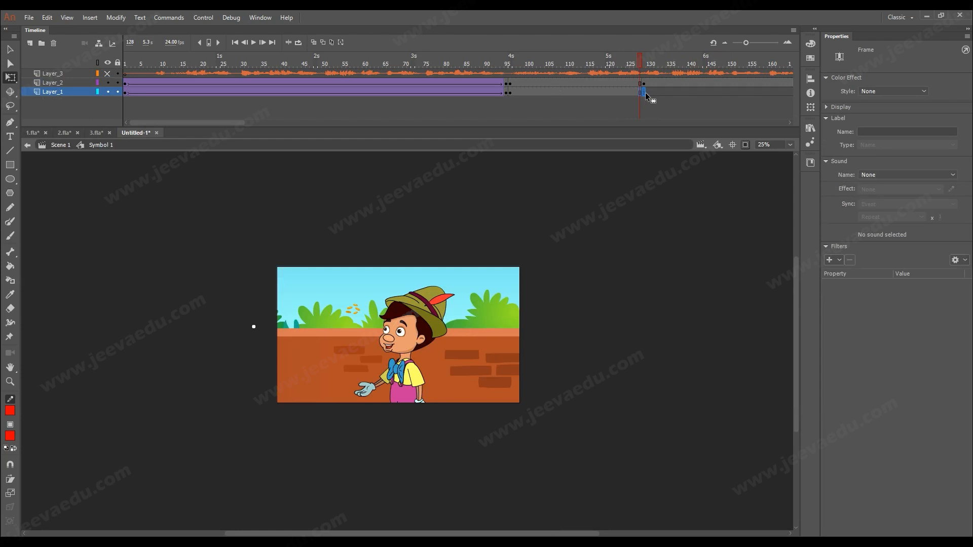
{"action": "left_click", "coordinate": [644, 92]}
{"action": "key", "text": "v"}
{"action": "left_click_drag", "start_coordinate": [467, 308], "coordinate": [465, 382]}
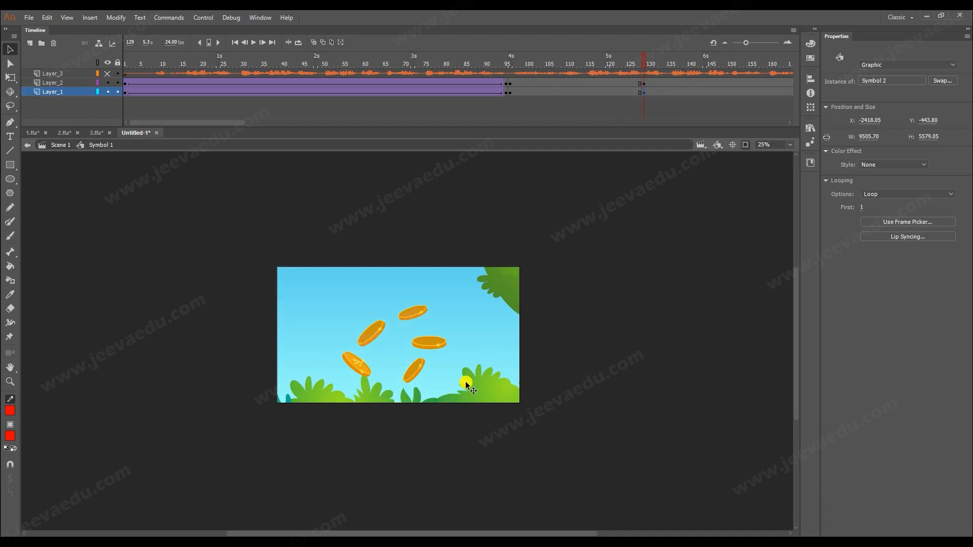
{"action": "left_click", "coordinate": [637, 62]}
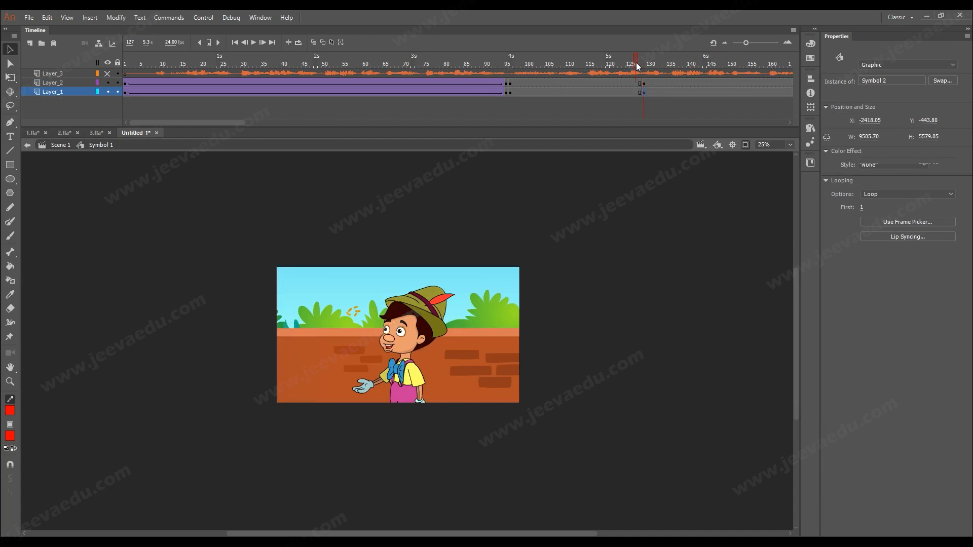
{"action": "left_click", "coordinate": [649, 67]}
{"action": "left_click_drag", "start_coordinate": [649, 67], "coordinate": [638, 71]}
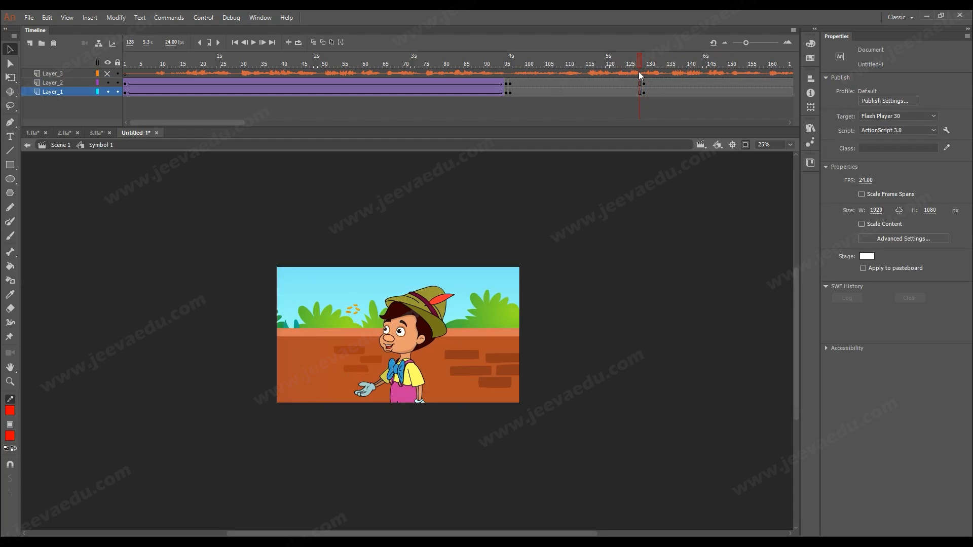
{"action": "left_click", "coordinate": [643, 74]}
{"action": "left_click", "coordinate": [491, 374]}
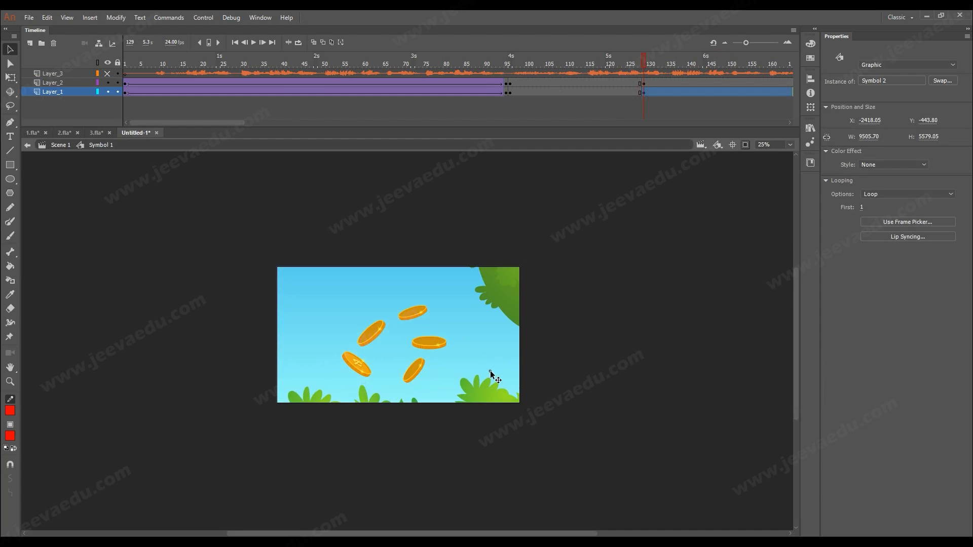
Move the individual coins at frame 129 closer together into a tighter cluster.
{"action": "left_click", "coordinate": [428, 345]}
{"action": "left_click", "coordinate": [370, 335], "text": "shift"}
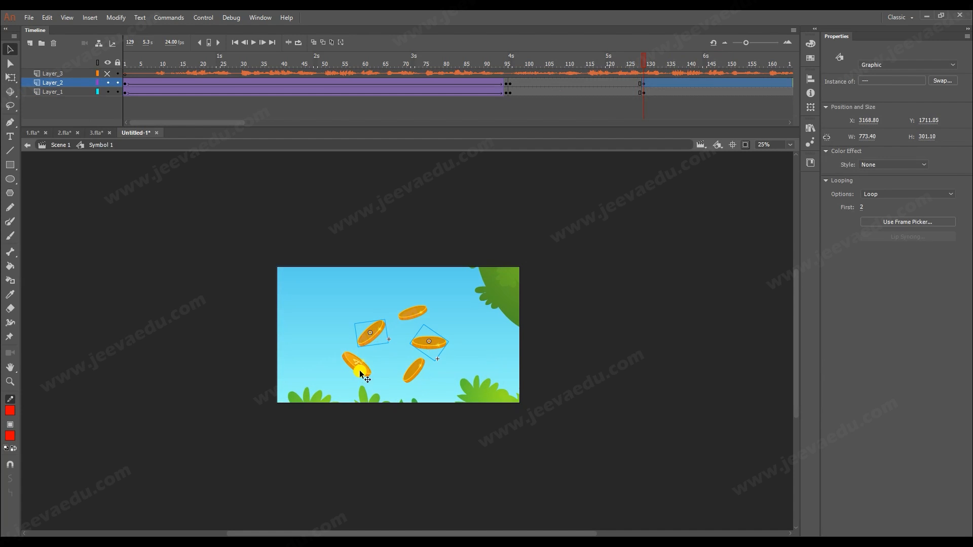
{"action": "left_click_drag", "start_coordinate": [360, 367], "coordinate": [430, 379]}
{"action": "left_click_drag", "start_coordinate": [419, 315], "coordinate": [419, 338]}
Preview the coins after frame 129, compare with 1.fla at frame 154, and return to Untitled-1.
{"action": "left_click_drag", "start_coordinate": [646, 66], "coordinate": [664, 86]}
{"action": "left_click", "coordinate": [30, 133]}
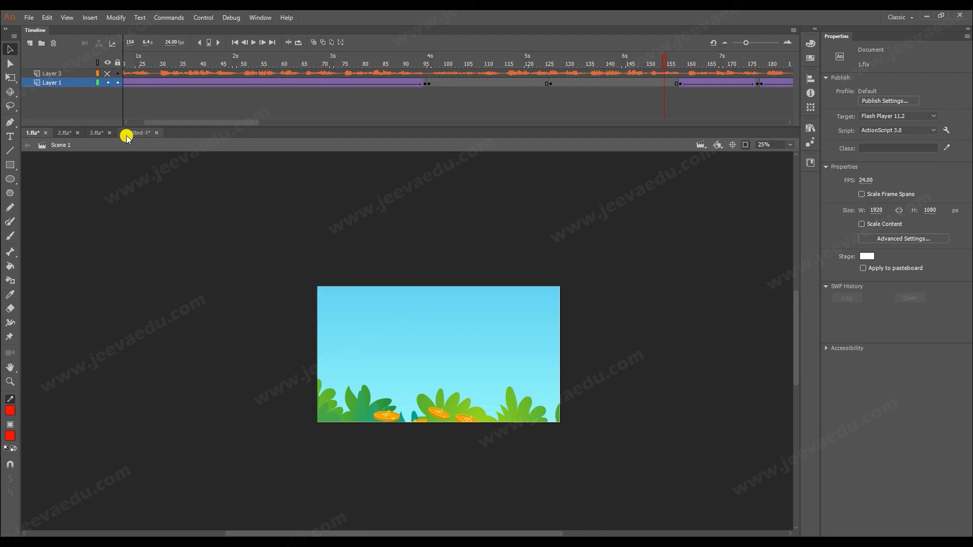
{"action": "left_click", "coordinate": [126, 135]}
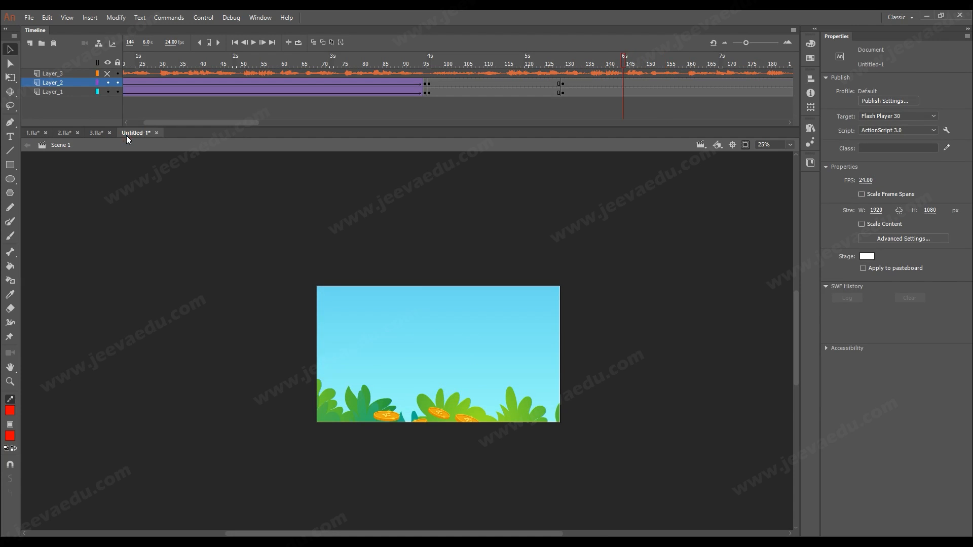
Convert the five coins on Layer_2 at frame 129 into one graphic symbol.
{"action": "left_click", "coordinate": [564, 83]}
{"action": "left_click", "coordinate": [362, 339], "text": "shift"}
{"action": "left_click", "coordinate": [404, 319], "text": "shift"}
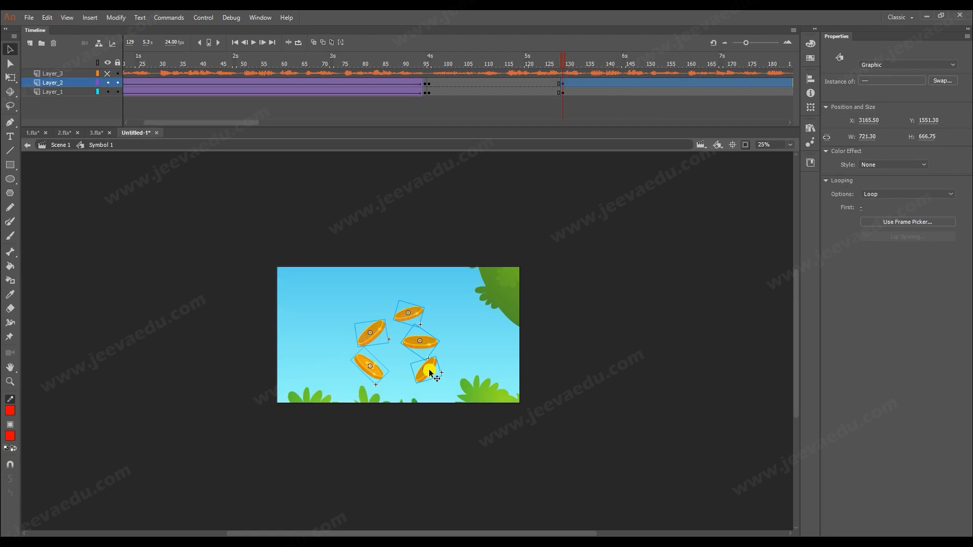
{"action": "key", "text": "F8"}
{"action": "left_click", "coordinate": [555, 135]}
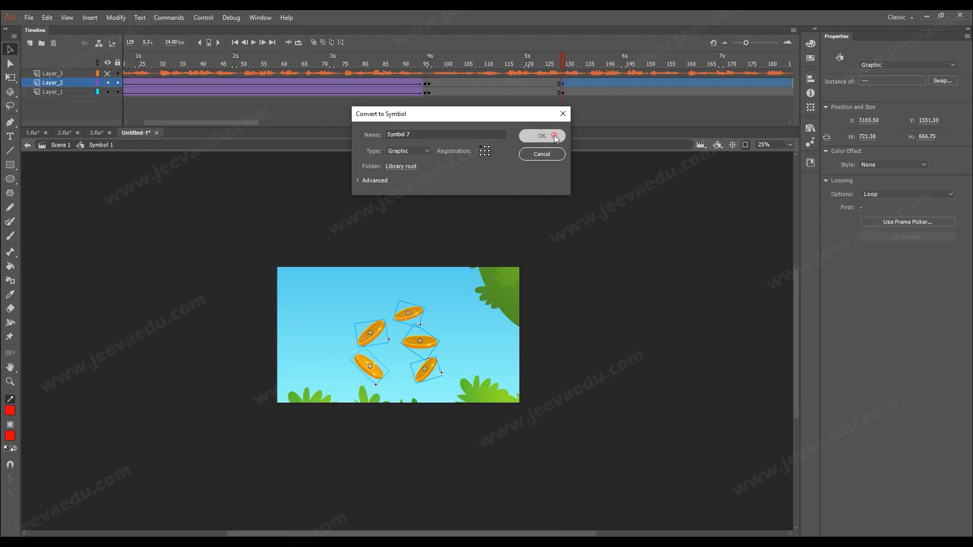
Open the new coin symbol for editing and distribute its five coins to separate layers.
{"action": "double_click", "coordinate": [420, 345]}
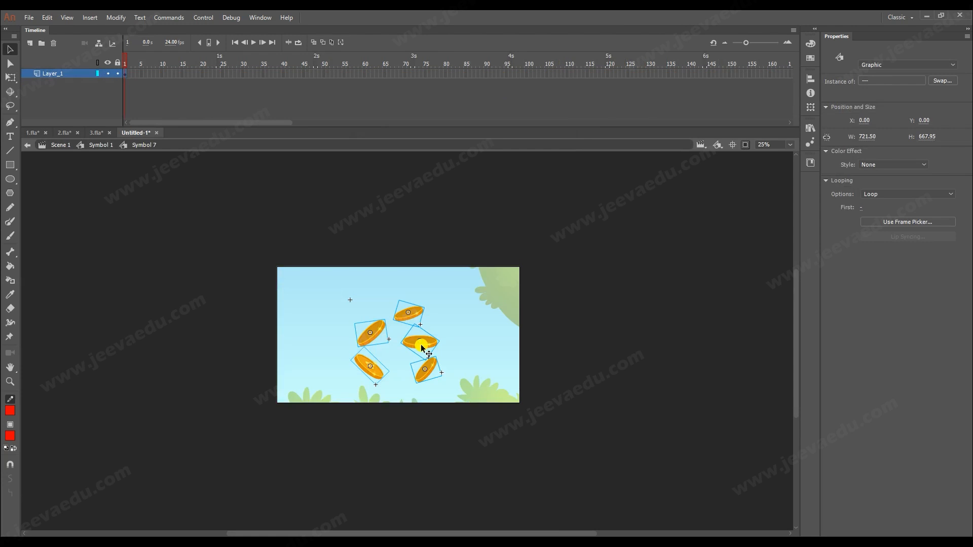
{"action": "right_click", "coordinate": [420, 343]}
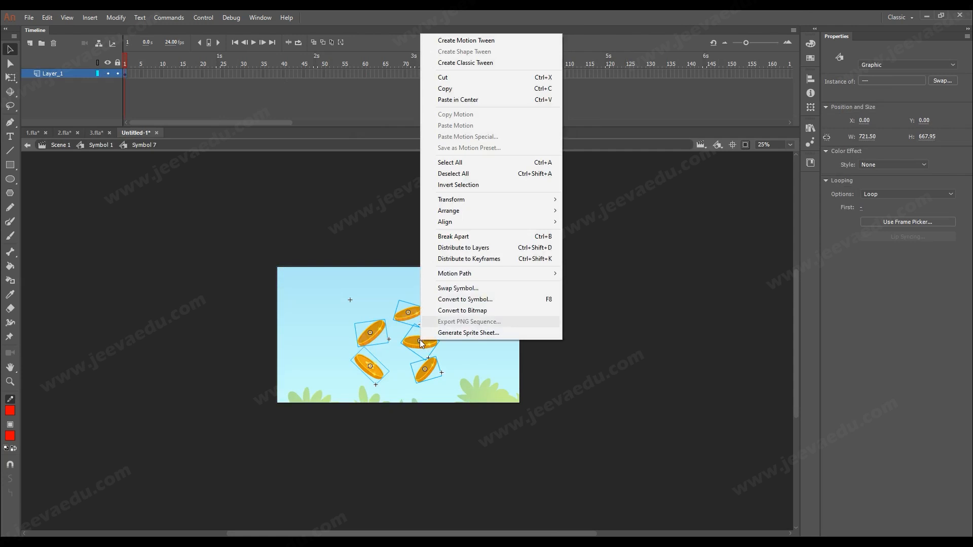
{"action": "left_click", "coordinate": [476, 253]}
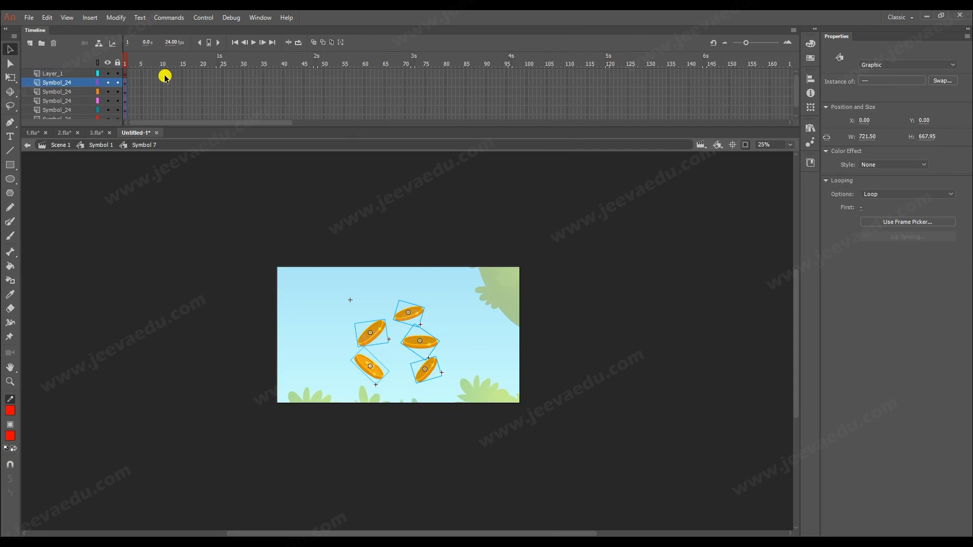
Extend the coin symbol's layers to about frame 105 and delete the empty Layer_1.
{"action": "left_click_drag", "start_coordinate": [165, 77], "coordinate": [226, 115]}
{"action": "key", "text": "F5"}
{"action": "key", "text": "F5"}
{"action": "key", "text": "F5"}
{"action": "key", "text": "F5"}
{"action": "key", "text": "F5"}
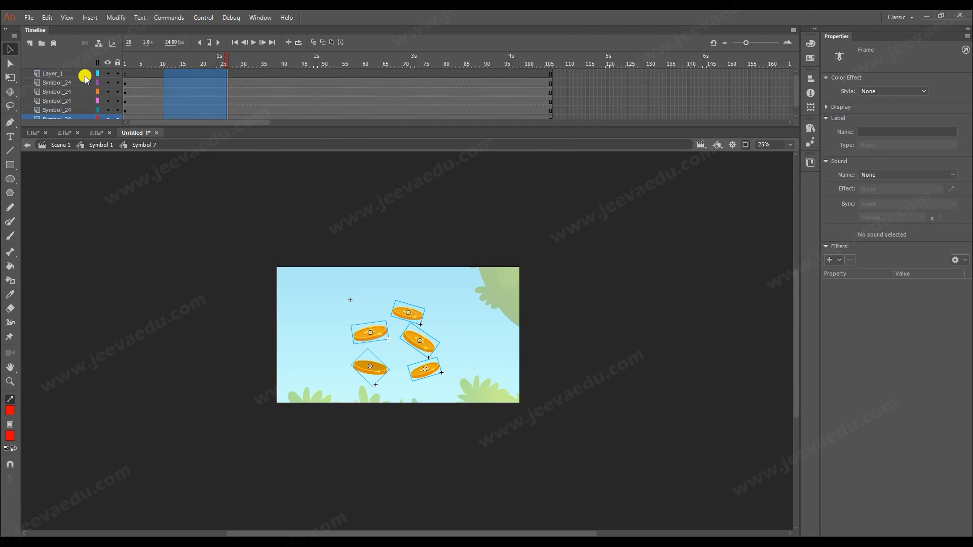
{"action": "left_click", "coordinate": [64, 73]}
{"action": "left_click", "coordinate": [53, 43]}
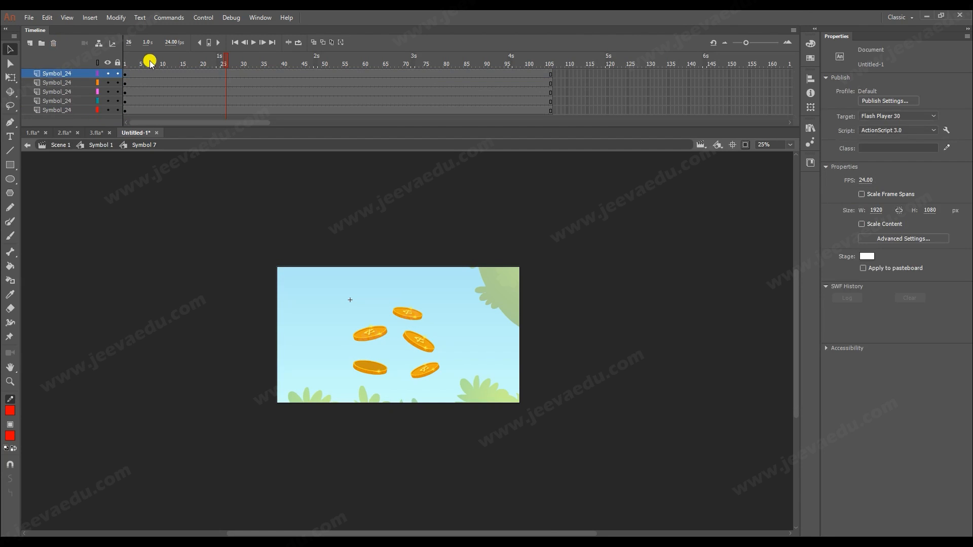
Scale all five coins down slightly, move them up a little, and play back their spinning from the first frame.
{"action": "left_click_drag", "start_coordinate": [338, 297], "coordinate": [456, 421]}
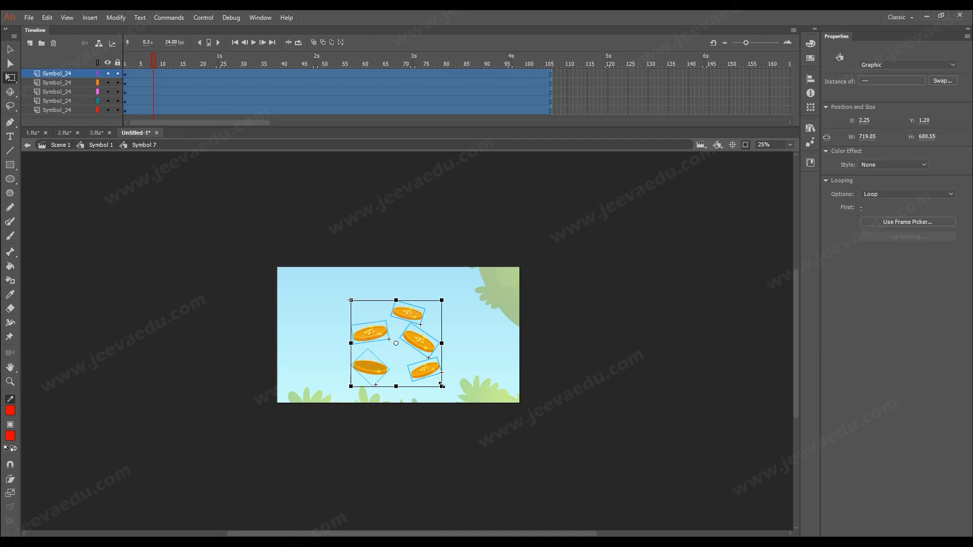
{"action": "left_click_drag", "start_coordinate": [441, 386], "coordinate": [436, 380]}
{"action": "key", "text": "Return"}
{"action": "left_click_drag", "start_coordinate": [425, 347], "coordinate": [435, 359]}
{"action": "left_click_drag", "start_coordinate": [426, 348], "coordinate": [427, 348]}
{"action": "left_click_drag", "start_coordinate": [153, 60], "coordinate": [115, 66]}
{"action": "key", "text": "Return"}
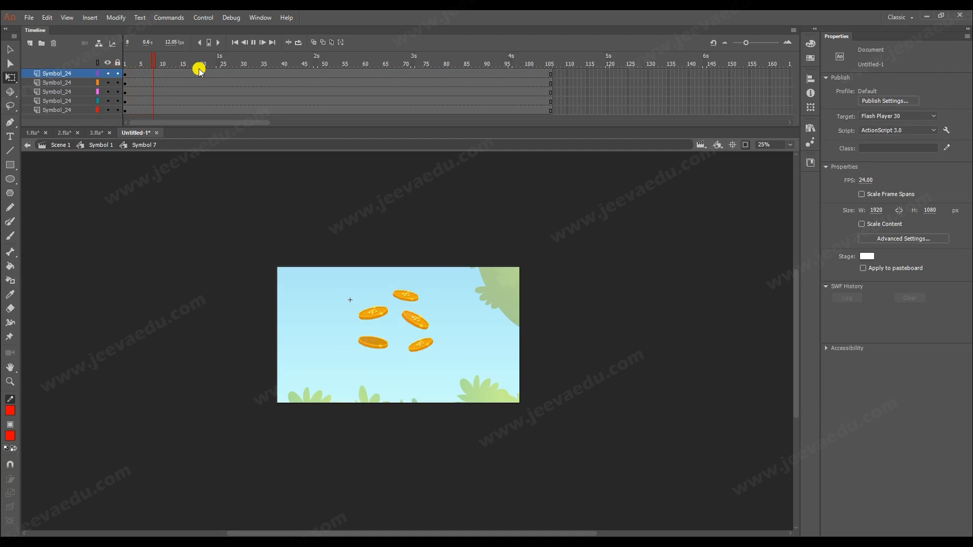
{"action": "key", "text": "Return"}
Add keyframes at frame 15 on all five coin layers and create classic tweens between frames 1 and 15.
{"action": "left_click_drag", "start_coordinate": [193, 74], "coordinate": [186, 117]}
{"action": "left_click", "coordinate": [184, 74]}
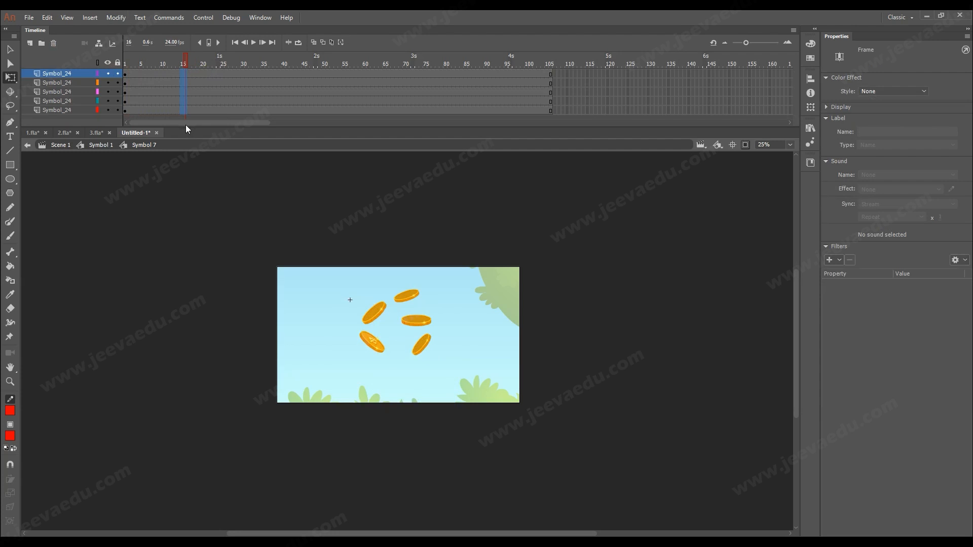
{"action": "key", "text": "F6"}
{"action": "left_click_drag", "start_coordinate": [148, 77], "coordinate": [163, 152]}
{"action": "right_click", "coordinate": [153, 104]}
{"action": "left_click", "coordinate": [248, 135]}
{"action": "left_click", "coordinate": [883, 131]}
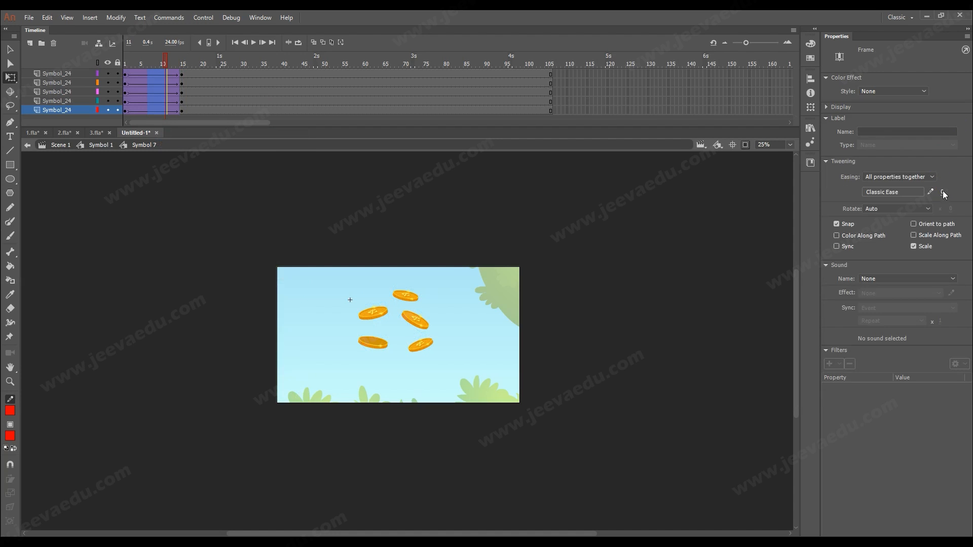
Move all five coins down below the stage at frame 1 and play back their rise from the first frame.
{"action": "left_click_drag", "start_coordinate": [155, 68], "coordinate": [100, 80]}
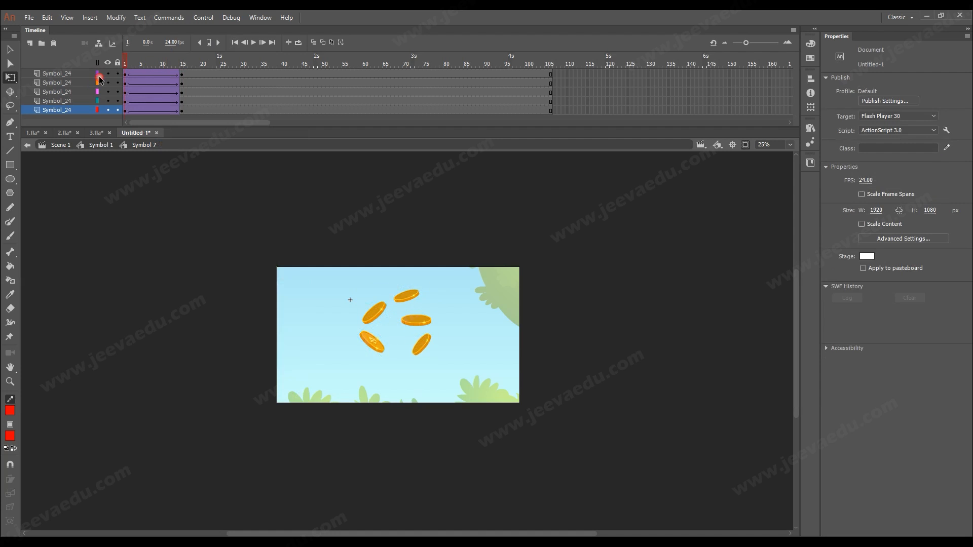
{"action": "left_click_drag", "start_coordinate": [472, 396], "coordinate": [337, 274]}
{"action": "left_click_drag", "start_coordinate": [415, 325], "coordinate": [412, 438]}
{"action": "key", "text": "Return"}
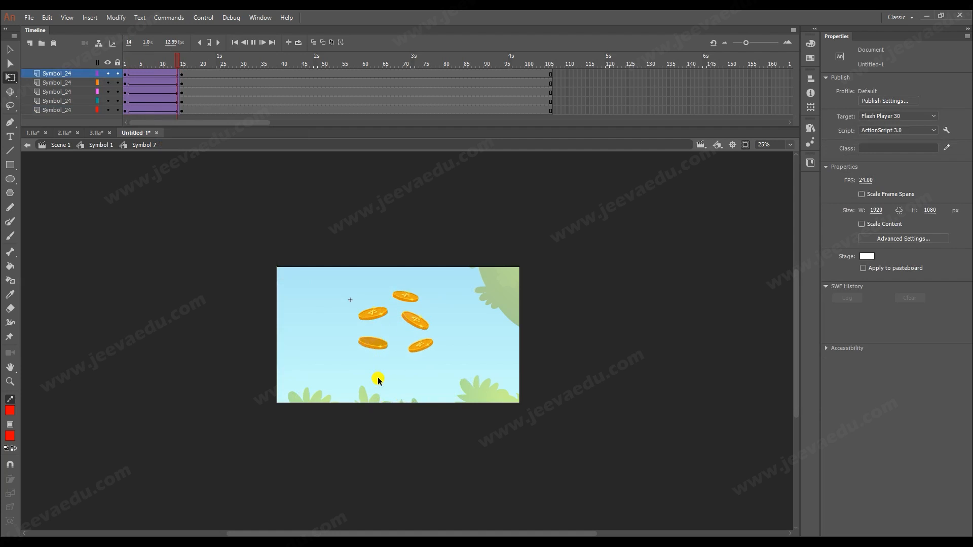
{"action": "key", "text": "Return"}
{"action": "left_click_drag", "start_coordinate": [200, 68], "coordinate": [72, 79]}
{"action": "key", "text": "Return"}
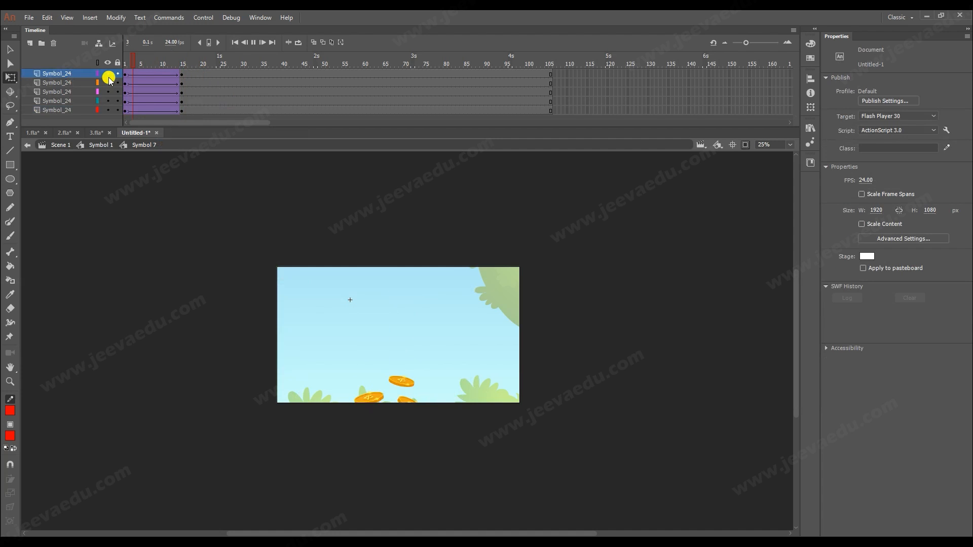
{"action": "key", "text": "Return"}
{"action": "left_click_drag", "start_coordinate": [209, 65], "coordinate": [200, 135]}
{"action": "key", "text": "F6"}
{"action": "left_click", "coordinate": [222, 100]}
{"action": "key", "text": "ctrl+z"}
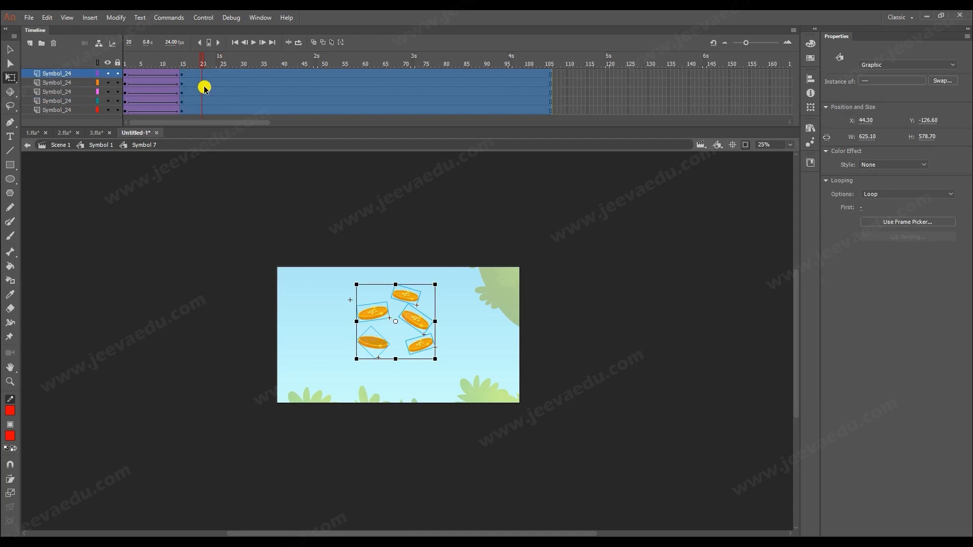
Add keyframes at frame 19 on all five coin layers.
{"action": "left_click", "coordinate": [199, 81]}
{"action": "left_click_drag", "start_coordinate": [198, 73], "coordinate": [196, 136]}
{"action": "key", "text": "F6"}
Try creating classic tweens between frames 15 and 19 on all five coin layers.
{"action": "left_click_drag", "start_coordinate": [181, 74], "coordinate": [183, 125]}
{"action": "right_click", "coordinate": [182, 99]}
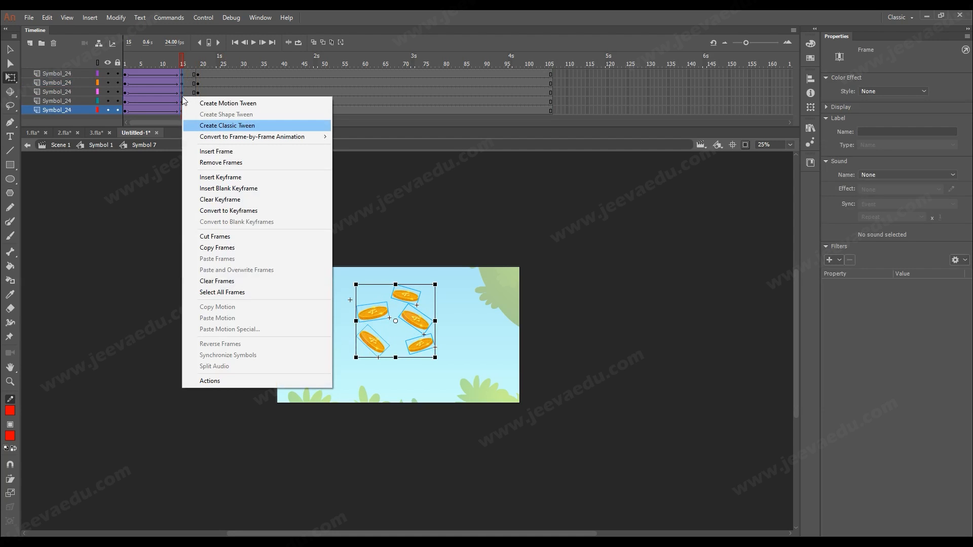
{"action": "left_click", "coordinate": [210, 126]}
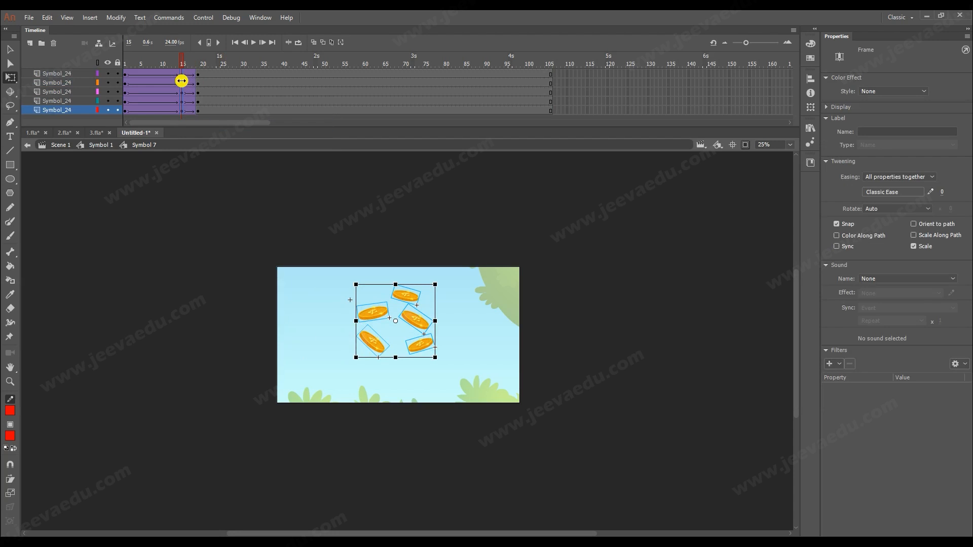
Clear the frame 15 keyframes on all five coin layers so each tween runs to frame 19, and preview the motion.
{"action": "left_click", "coordinate": [182, 81]}
{"action": "right_click", "coordinate": [182, 89]}
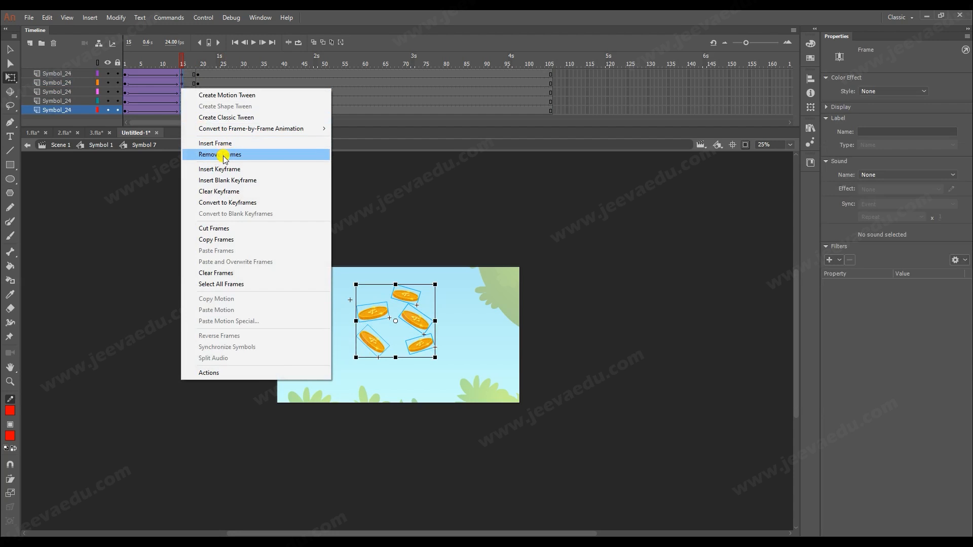
{"action": "left_click", "coordinate": [219, 191]}
{"action": "left_click_drag", "start_coordinate": [125, 62], "coordinate": [199, 51]}
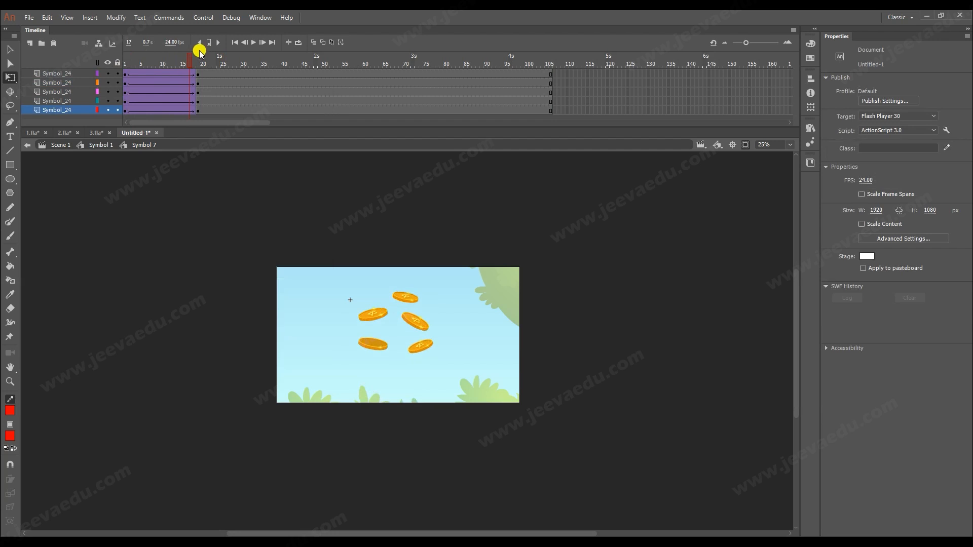
{"action": "key", "text": "Return"}
{"action": "key", "text": "Return"}
Show the off-stage artwork at frame 1, bring the coins closer together below the stage, then clip the view again and play back.
{"action": "left_click_drag", "start_coordinate": [196, 66], "coordinate": [126, 66]}
{"action": "left_click", "coordinate": [745, 145]}
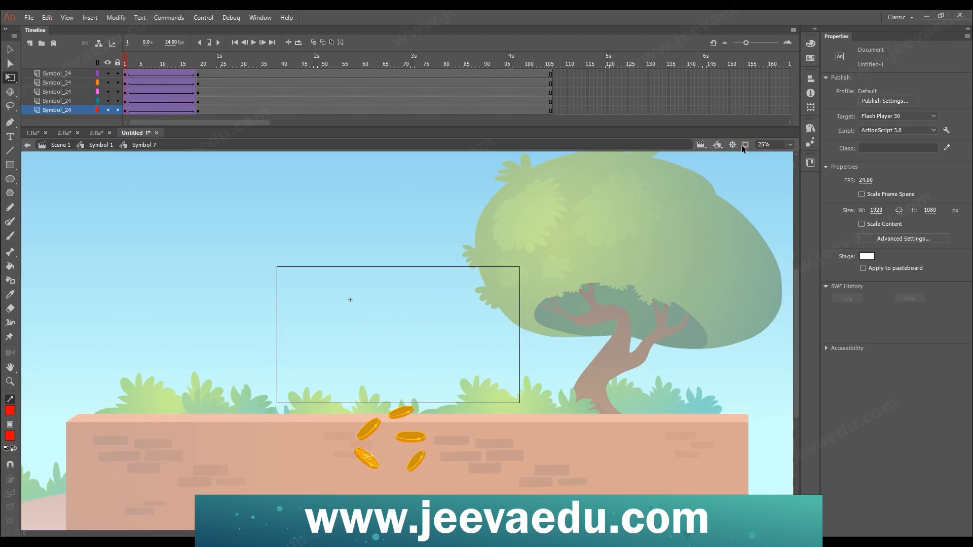
{"action": "key", "text": "v"}
{"action": "left_click_drag", "start_coordinate": [369, 459], "coordinate": [373, 430]}
{"action": "left_click", "coordinate": [396, 415]}
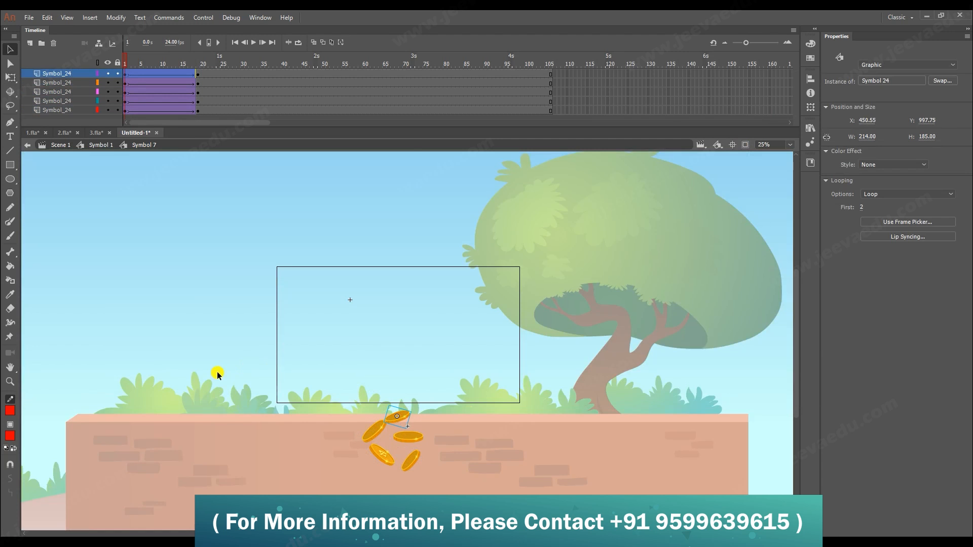
{"action": "left_click", "coordinate": [742, 146]}
{"action": "key", "text": "Return"}
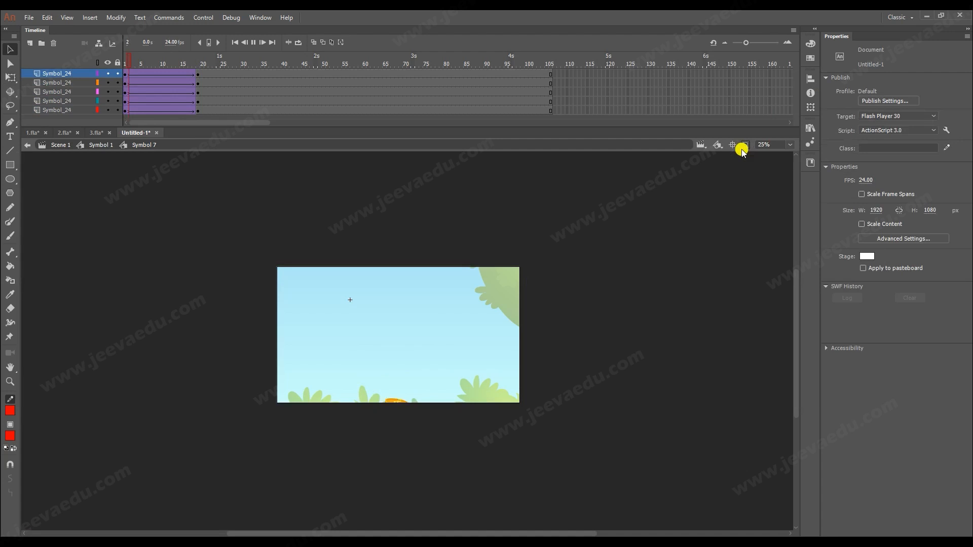
{"action": "key", "text": "Return"}
Add keyframes at frame 35 on all five coin layers and copy the frame 1 keyframes onto them.
{"action": "left_click_drag", "start_coordinate": [194, 66], "coordinate": [231, 74]}
{"action": "key", "text": "F6"}
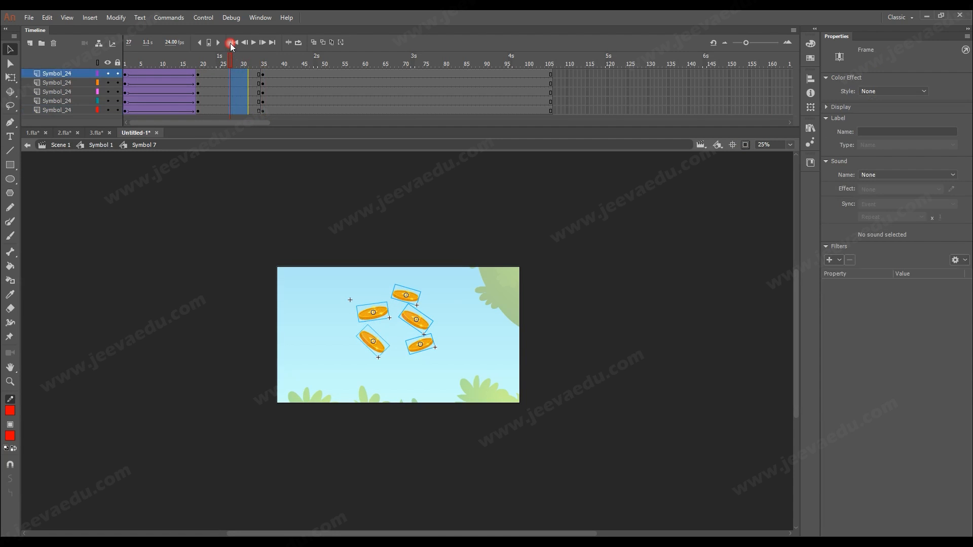
{"action": "left_click_drag", "start_coordinate": [126, 74], "coordinate": [125, 128]}
{"action": "left_click", "coordinate": [161, 72]}
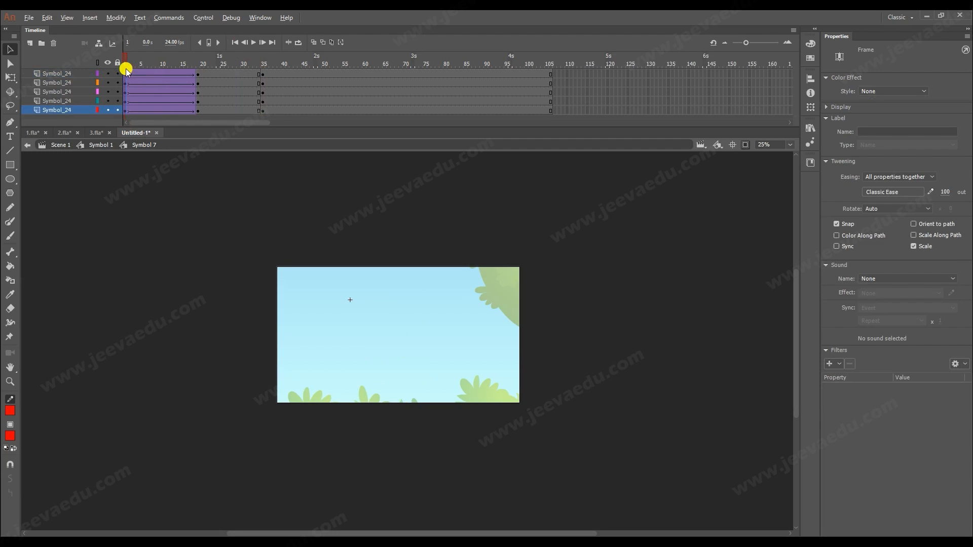
{"action": "left_click", "coordinate": [125, 68]}
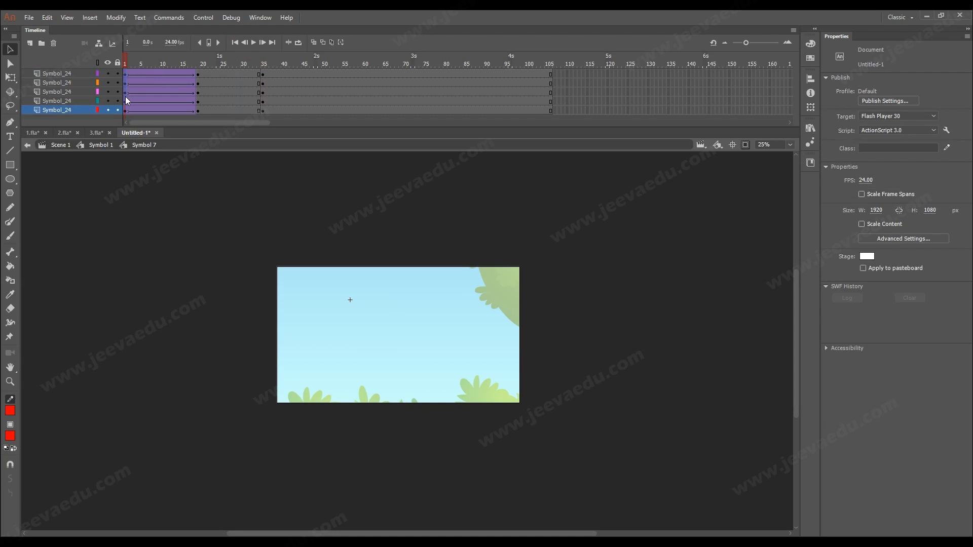
{"action": "left_click", "coordinate": [126, 72]}
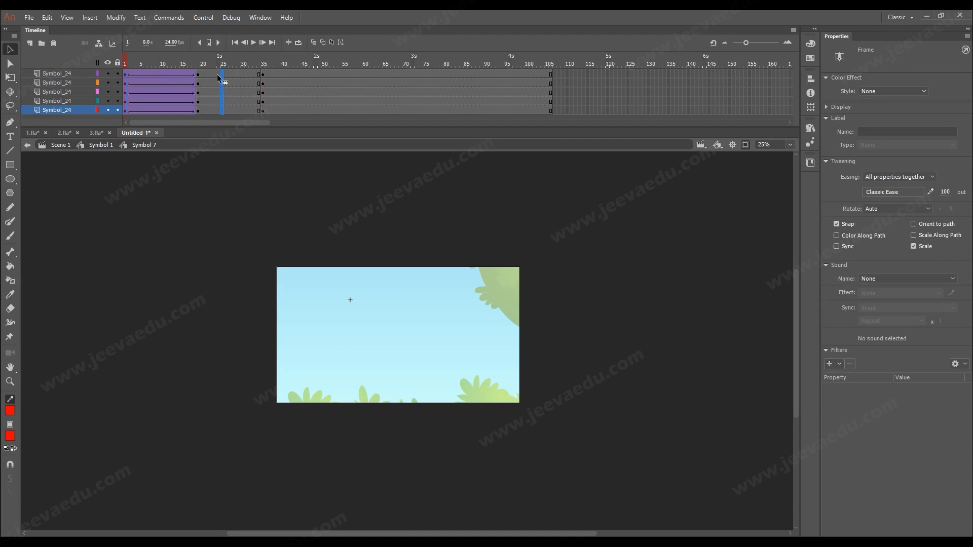
{"action": "left_click", "coordinate": [263, 73]}
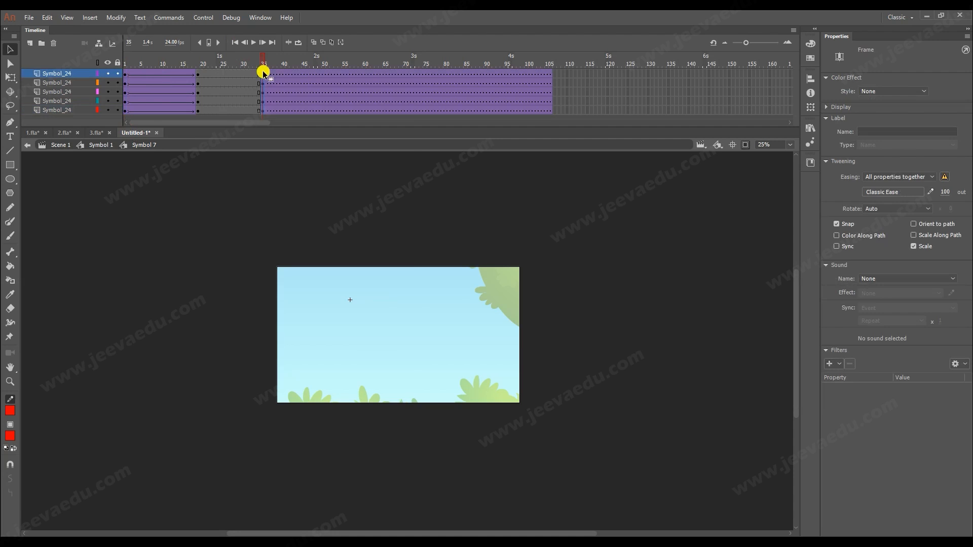
Remove the tweens after frame 35 and create classic tweens between frames 19 and 35 on all five coin layers.
{"action": "right_click", "coordinate": [263, 73]}
{"action": "left_click", "coordinate": [299, 100]}
{"action": "left_click", "coordinate": [234, 76]}
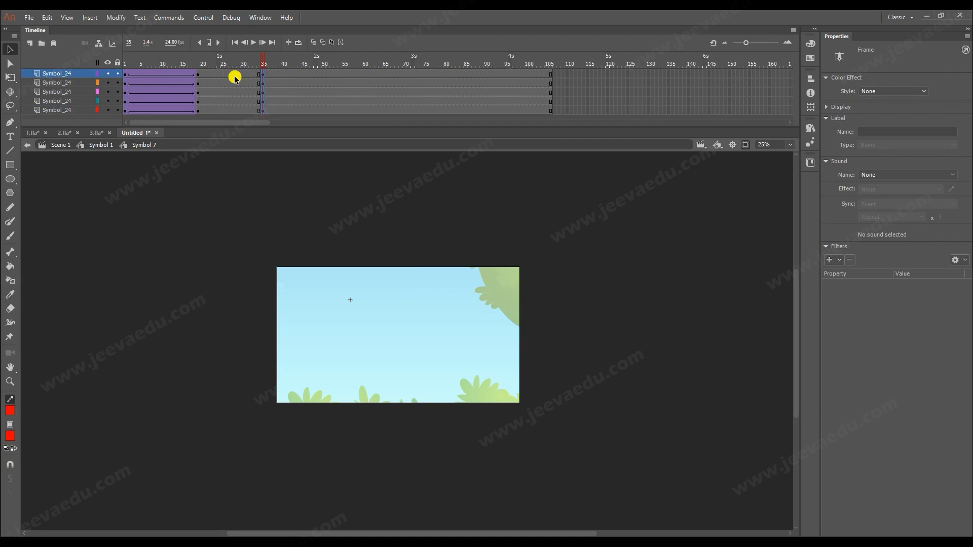
{"action": "left_click", "coordinate": [235, 110]}
{"action": "right_click", "coordinate": [235, 109]}
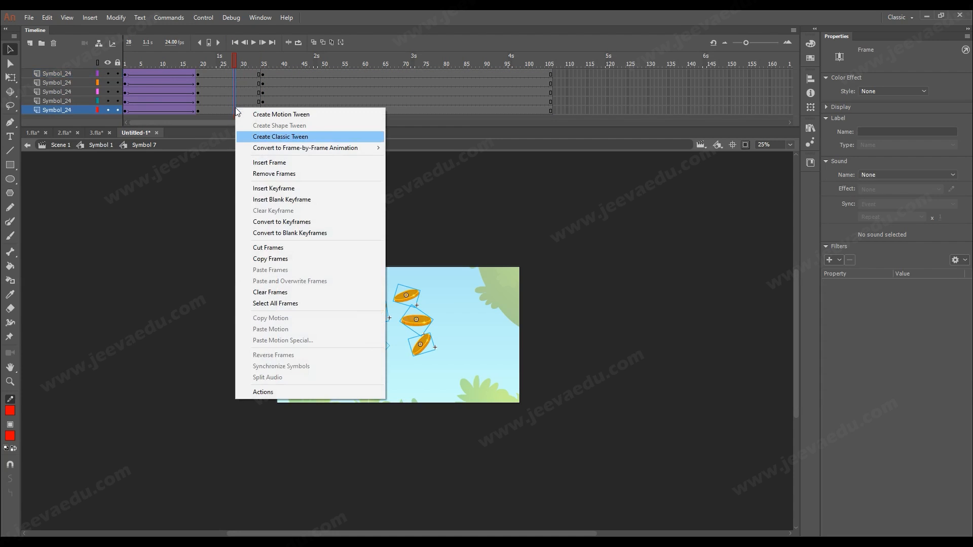
{"action": "left_click", "coordinate": [267, 138]}
Play back the coins' rise and fall inside their symbol, return to Symbol 1 and play the shot against the background.
{"action": "left_click_drag", "start_coordinate": [235, 64], "coordinate": [123, 76]}
{"action": "key", "text": "Return"}
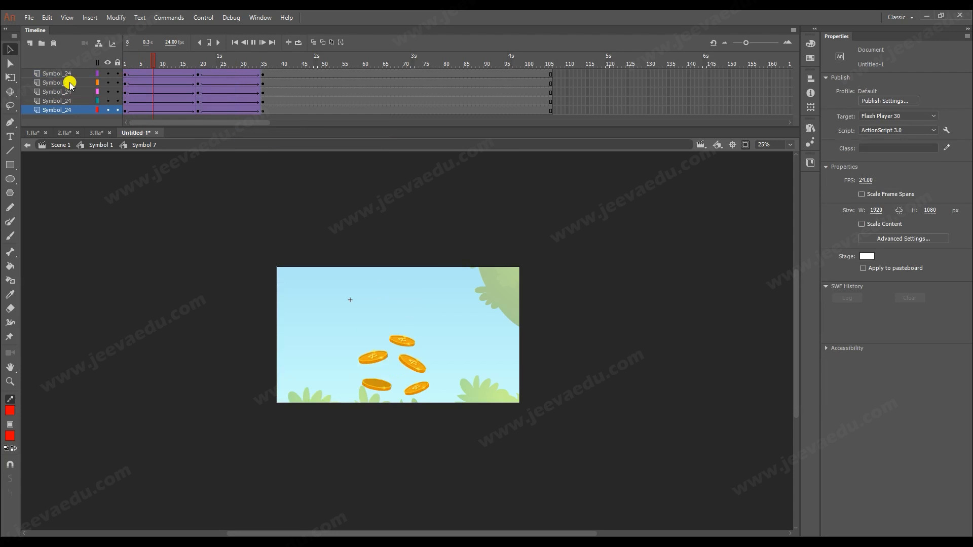
{"action": "left_click", "coordinate": [227, 67]}
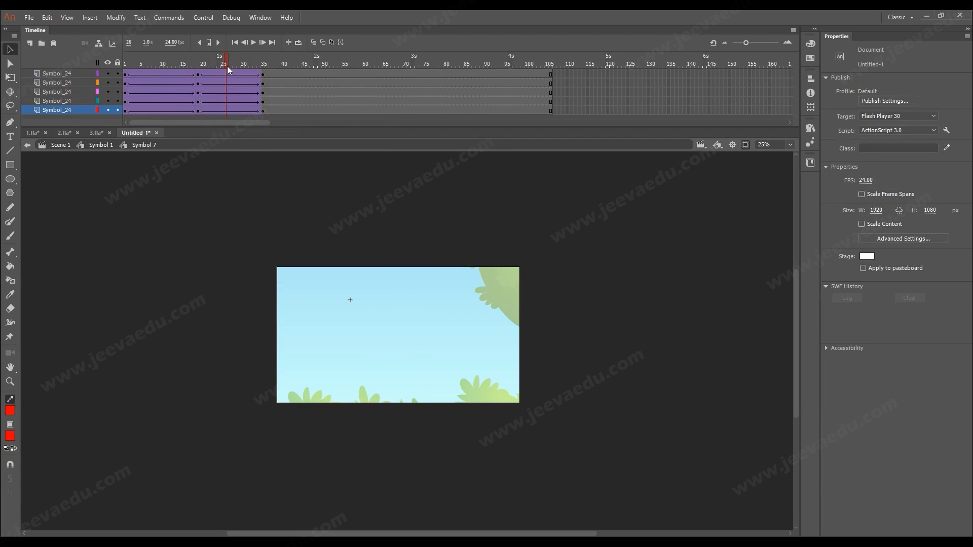
{"action": "key", "text": "Return"}
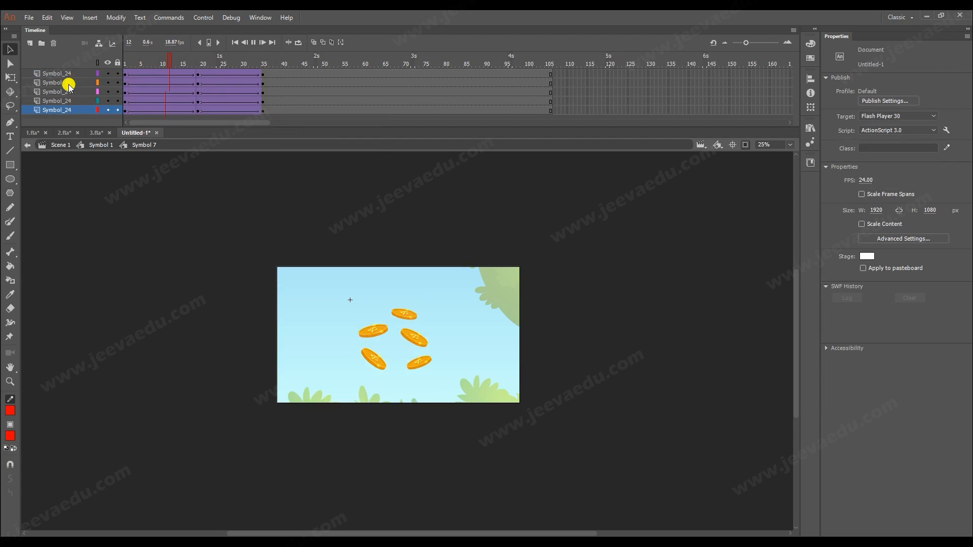
{"action": "key", "text": "Return"}
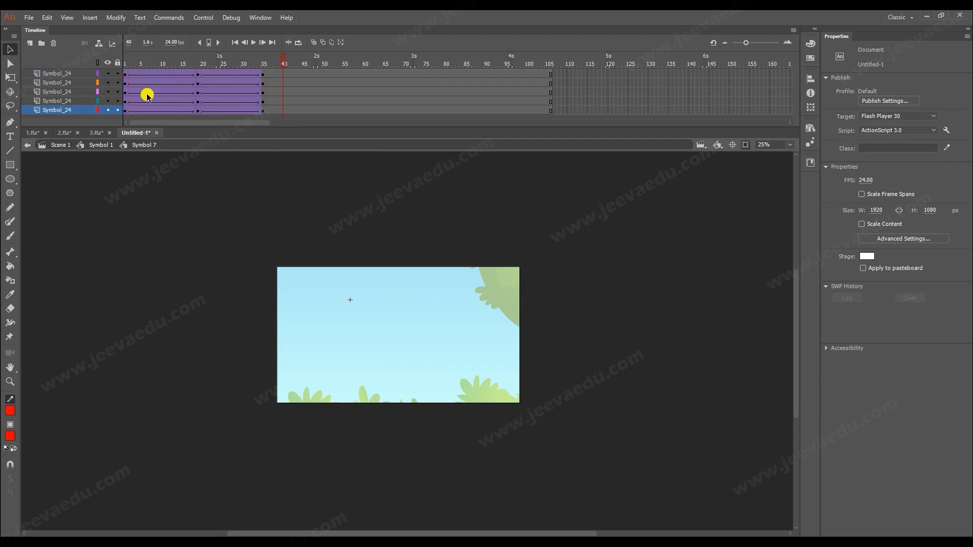
{"action": "left_click", "coordinate": [89, 145]}
{"action": "left_click", "coordinate": [278, 66]}
{"action": "key", "text": "Return"}
{"action": "key", "text": "Return"}
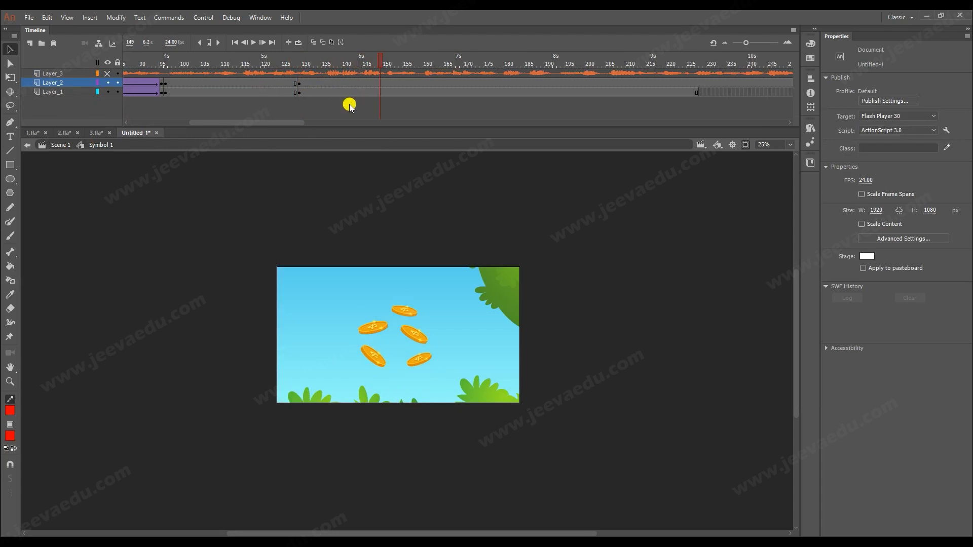
{"action": "left_click_drag", "start_coordinate": [387, 72], "coordinate": [315, 90]}
{"action": "key", "text": "Return"}
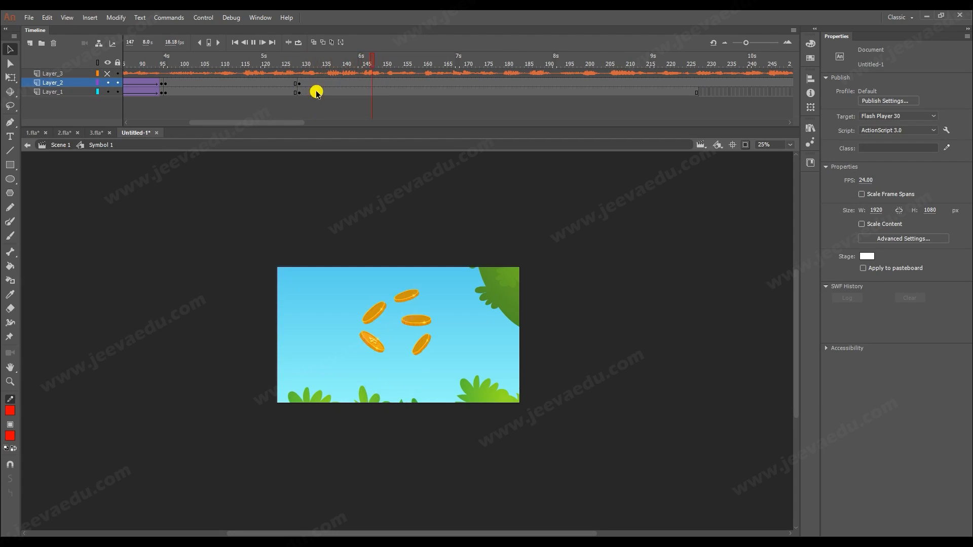
Examine the coin shot's frames in Symbol 1 and the coin symbol's keyframes to locate the coins' peak, then return to Symbol 1.
{"action": "left_click", "coordinate": [388, 93]}
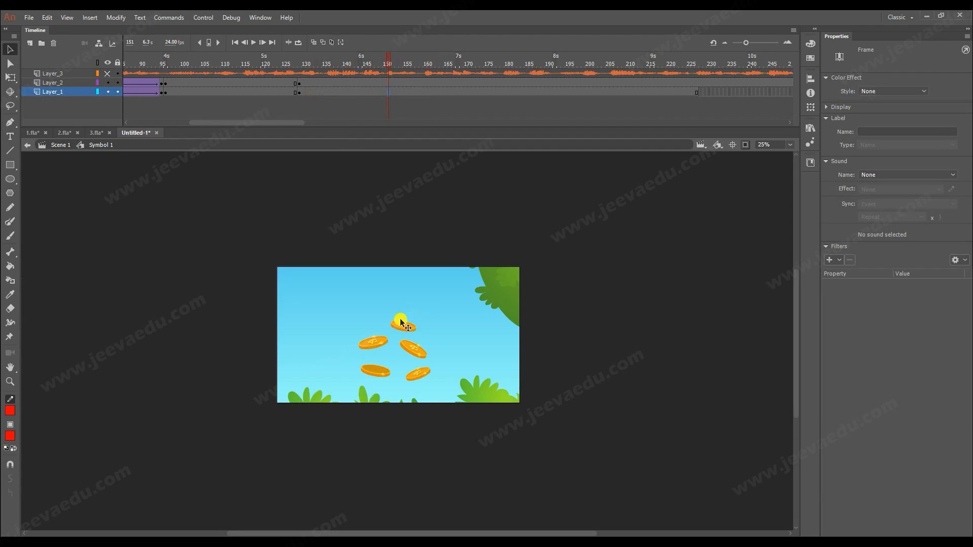
{"action": "mouse_move", "coordinate": [340, 76]}
{"action": "left_mouse_down"}
{"action": "mouse_move", "coordinate": [303, 77]}
{"action": "mouse_move", "coordinate": [359, 77]}
{"action": "left_mouse_up"}
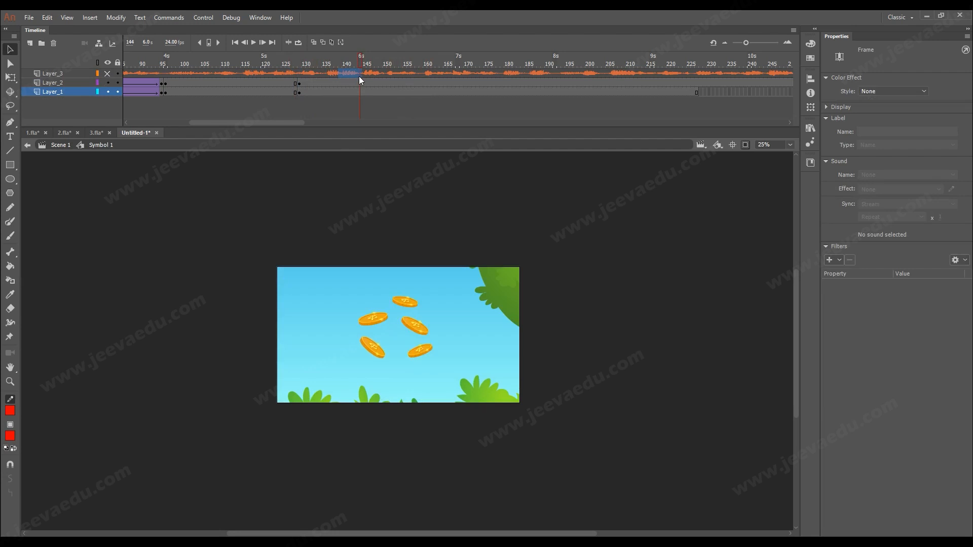
{"action": "left_click", "coordinate": [384, 95]}
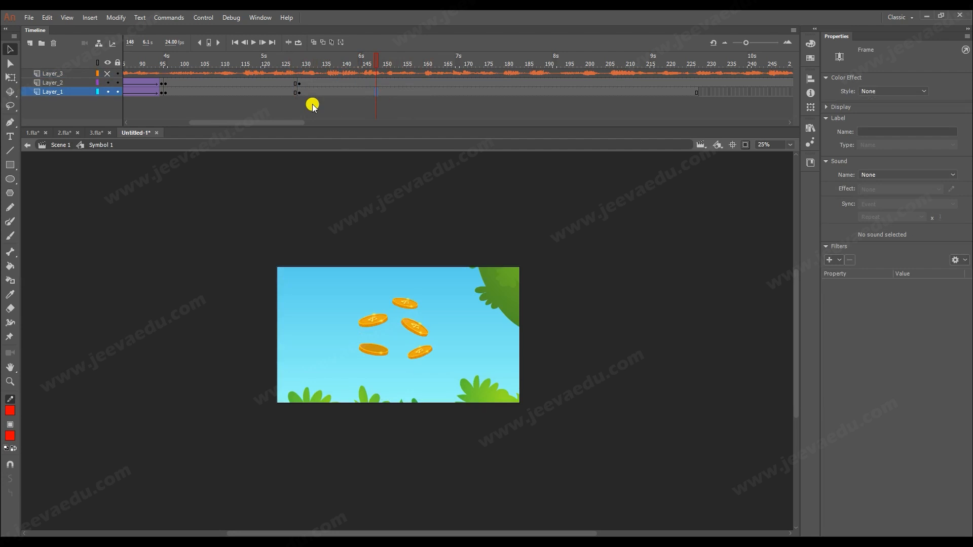
{"action": "left_click", "coordinate": [298, 96]}
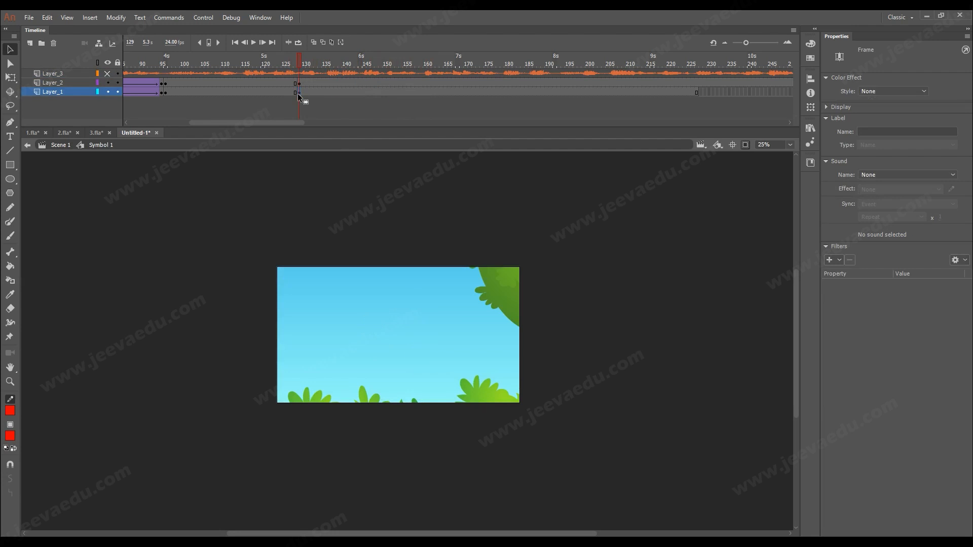
{"action": "left_click", "coordinate": [373, 92]}
{"action": "double_click", "coordinate": [384, 280]}
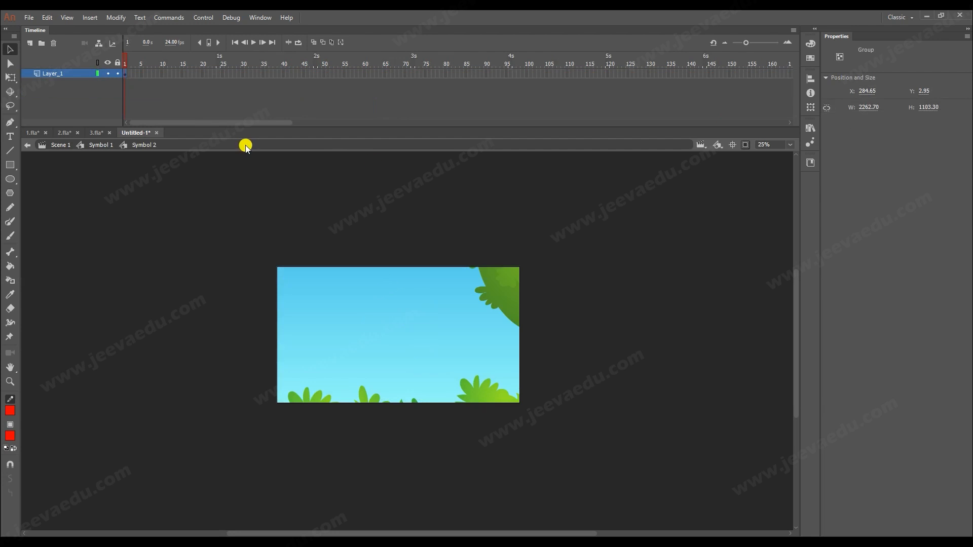
{"action": "left_click", "coordinate": [103, 146]}
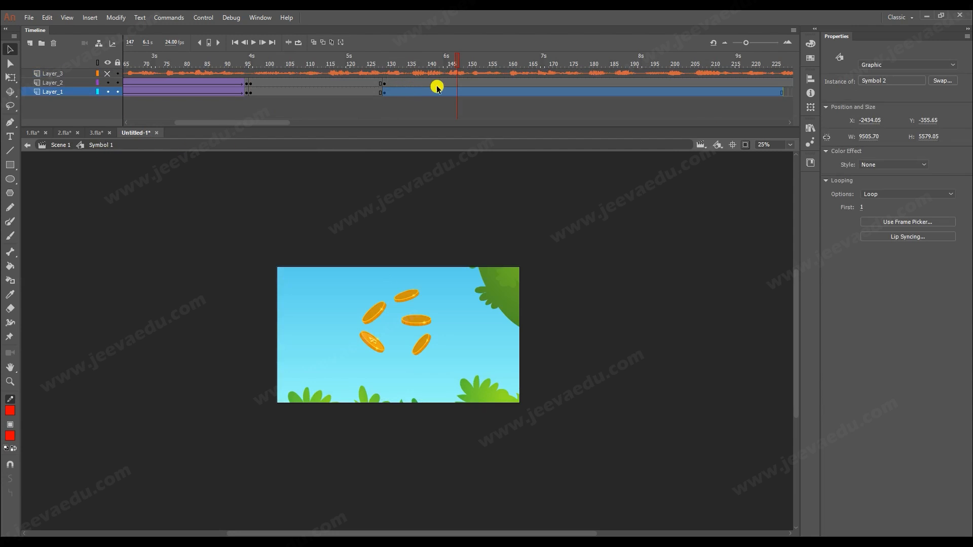
{"action": "left_click", "coordinate": [457, 83]}
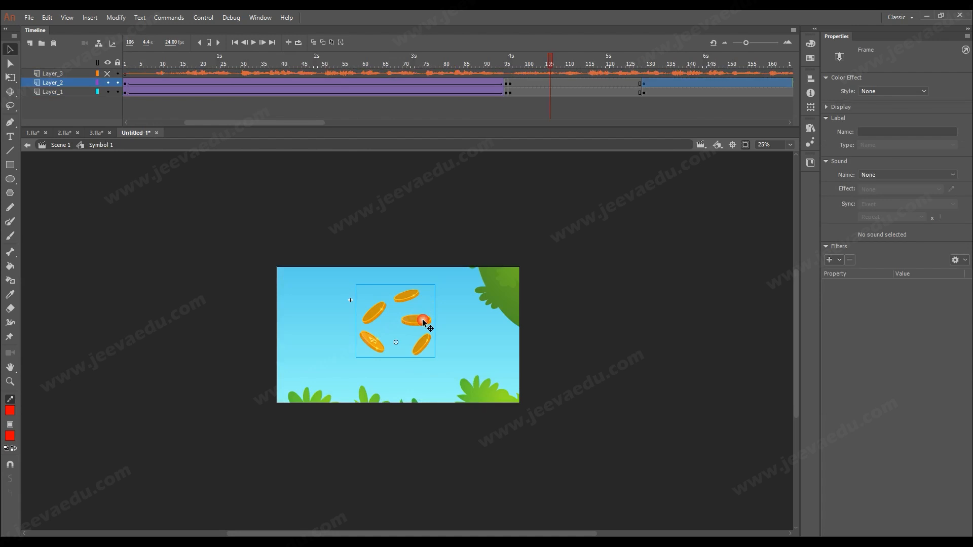
{"action": "double_click", "coordinate": [422, 318]}
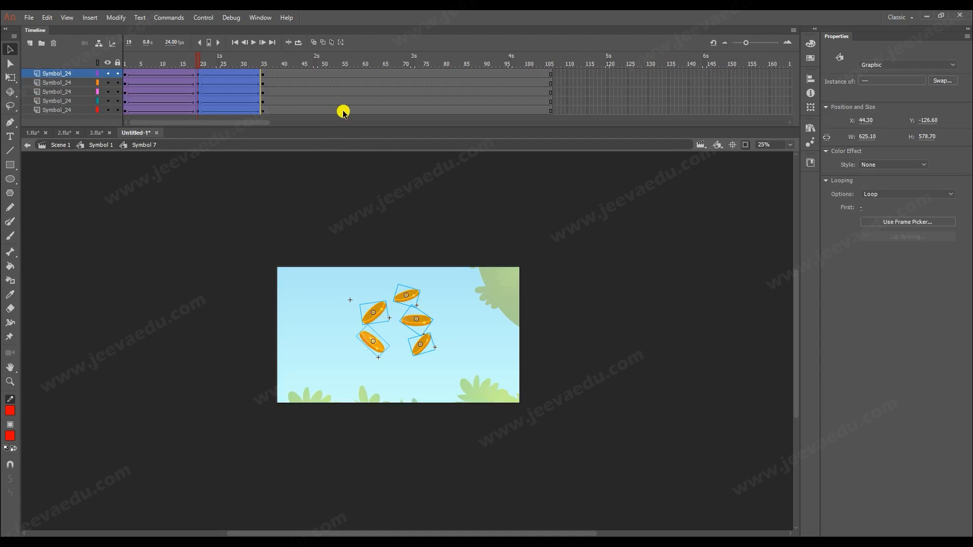
{"action": "left_click", "coordinate": [94, 145]}
Add a keyframe at frame 147 on Layer_1 and create a classic tween from frame 129 to it.
{"action": "left_click", "coordinate": [456, 93]}
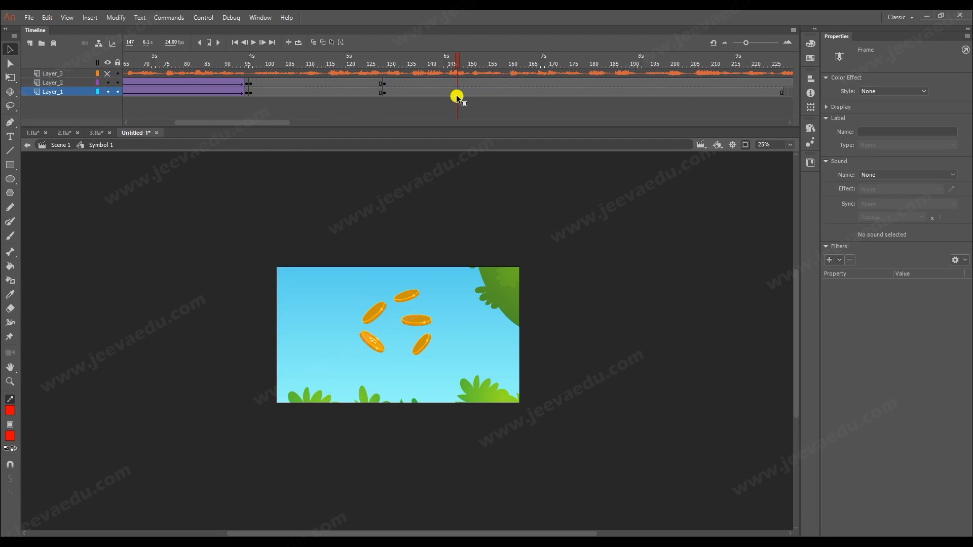
{"action": "right_click", "coordinate": [428, 92]}
{"action": "left_click", "coordinate": [469, 123]}
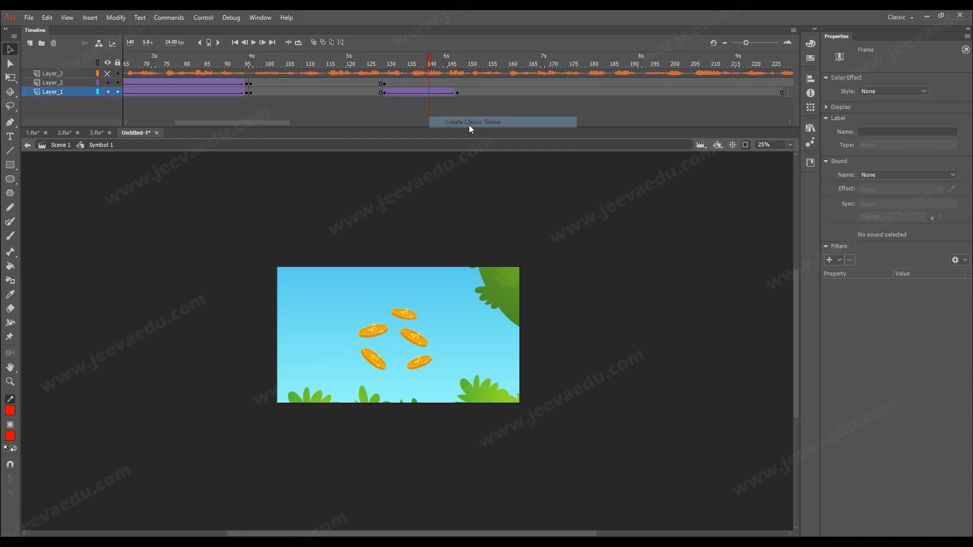
Shift the background slightly down at frame 129 on Layer_1.
{"action": "left_click", "coordinate": [386, 92]}
{"action": "key", "text": "shift+Down"}
{"action": "key", "text": "shift+Down"}
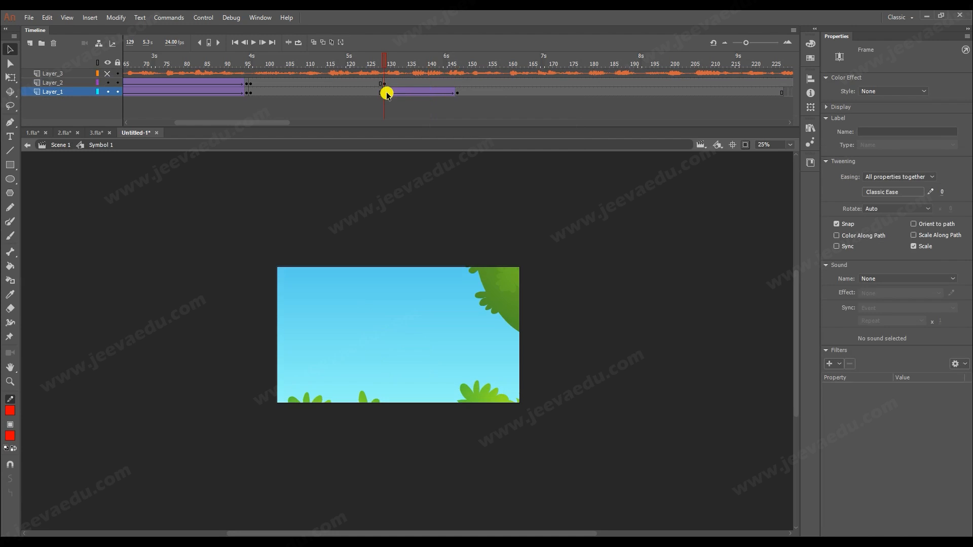
Preview the background's movement behind the coins between frames 129 and 147 and return to frame 129 on Layer_1.
{"action": "left_click_drag", "start_coordinate": [375, 63], "coordinate": [454, 78]}
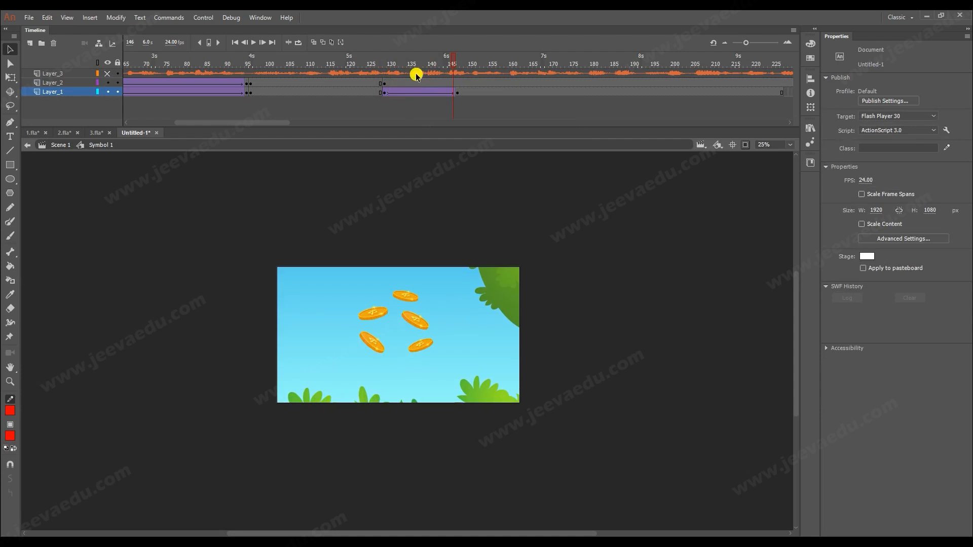
{"action": "left_click", "coordinate": [387, 69]}
{"action": "left_click_drag", "start_coordinate": [386, 69], "coordinate": [446, 71]}
{"action": "left_click", "coordinate": [385, 94]}
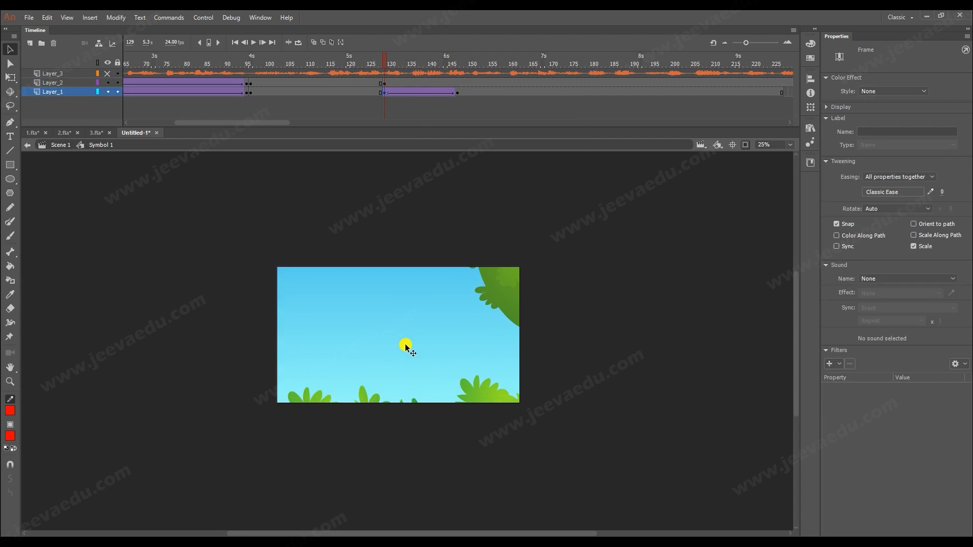
Add a keyframe at frame 164 on Layer_1 and shift the background slightly up at frames 129 and 164.
{"action": "left_click_drag", "start_coordinate": [391, 59], "coordinate": [516, 145]}
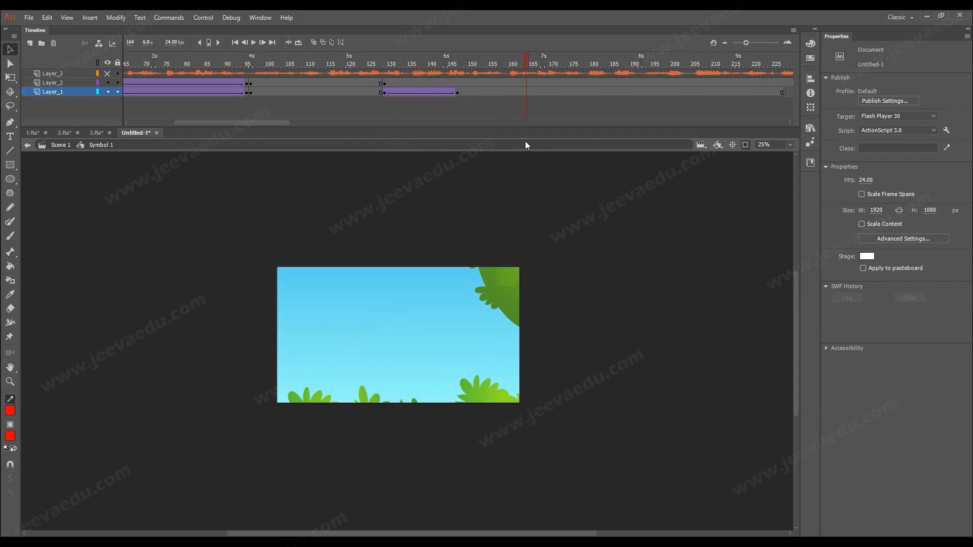
{"action": "left_click", "coordinate": [527, 93]}
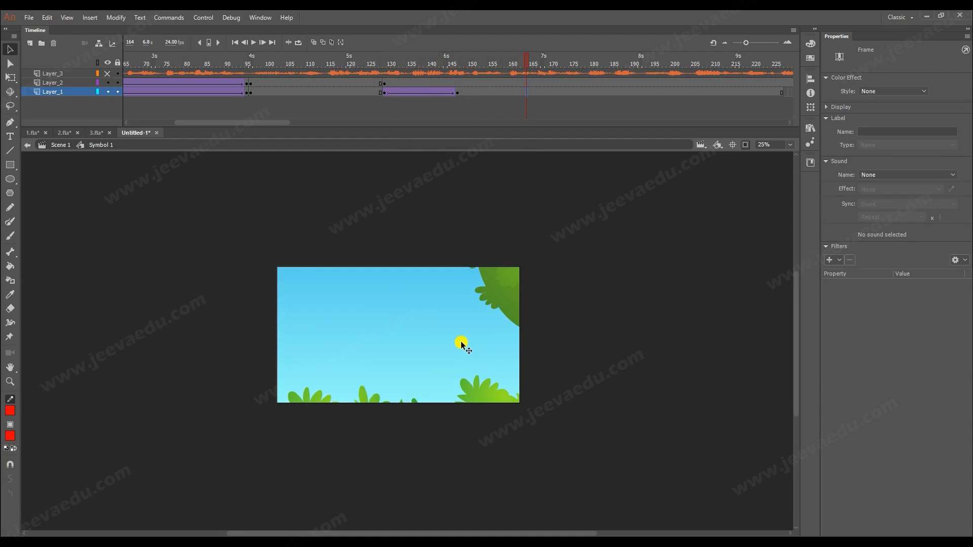
{"action": "left_click", "coordinate": [385, 93]}
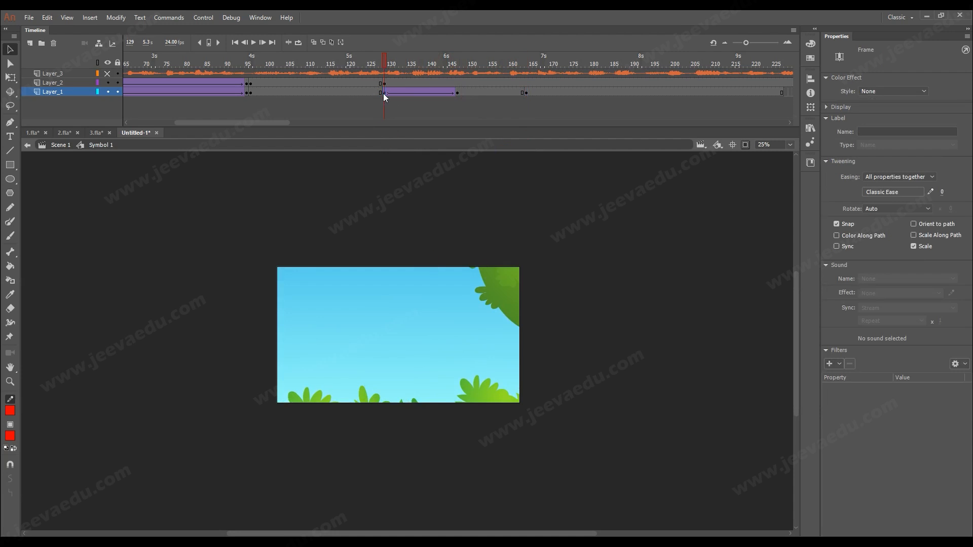
Remove the classic tween following frame 164 on Layer_1 and create one between frames 147 and 164.
{"action": "right_click", "coordinate": [527, 92]}
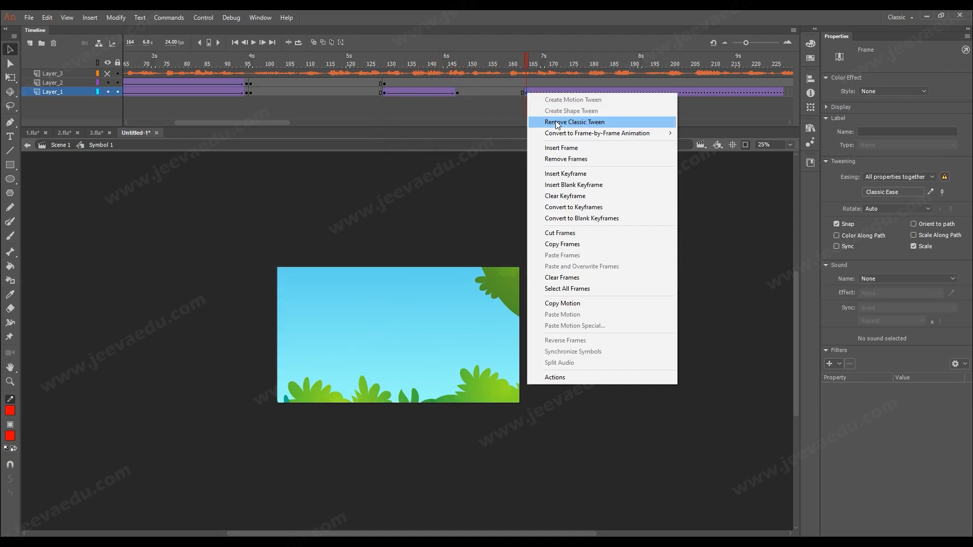
{"action": "left_click", "coordinate": [558, 123]}
{"action": "right_click", "coordinate": [496, 93]}
{"action": "left_click", "coordinate": [530, 122]}
Play back the coin shot from frame 129 to check both background tweens.
{"action": "left_click_drag", "start_coordinate": [501, 65], "coordinate": [379, 66]}
{"action": "key", "text": "Return"}
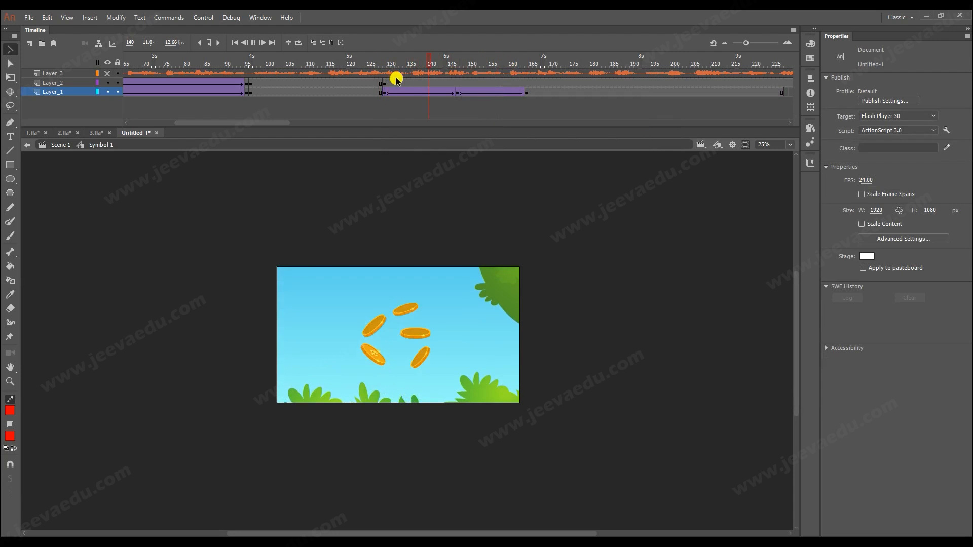
{"action": "key", "text": "Return"}
{"action": "left_click_drag", "start_coordinate": [527, 65], "coordinate": [364, 87]}
{"action": "key", "text": "Return"}
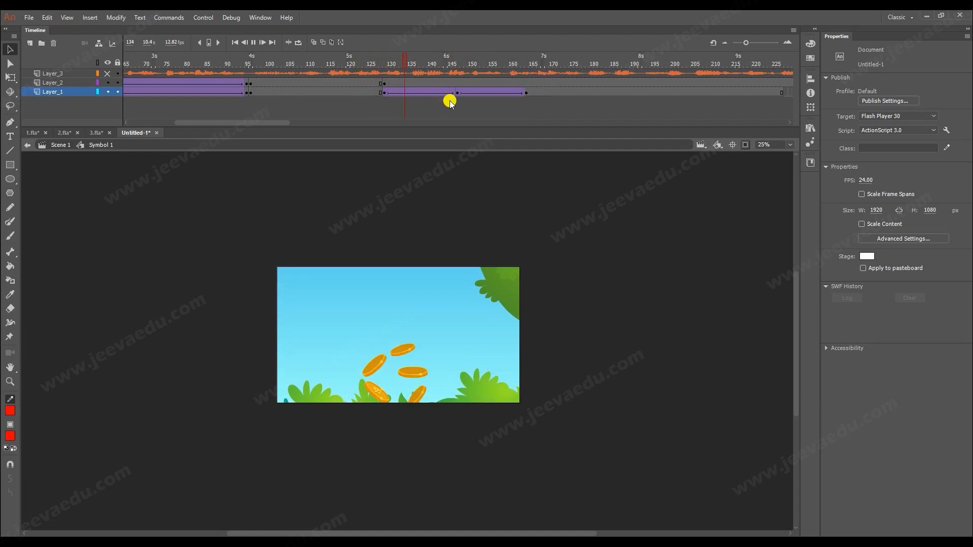
Set the easing of the background's first tween, frames 129 to 147, to 100 out and play the shot.
{"action": "left_click", "coordinate": [449, 94]}
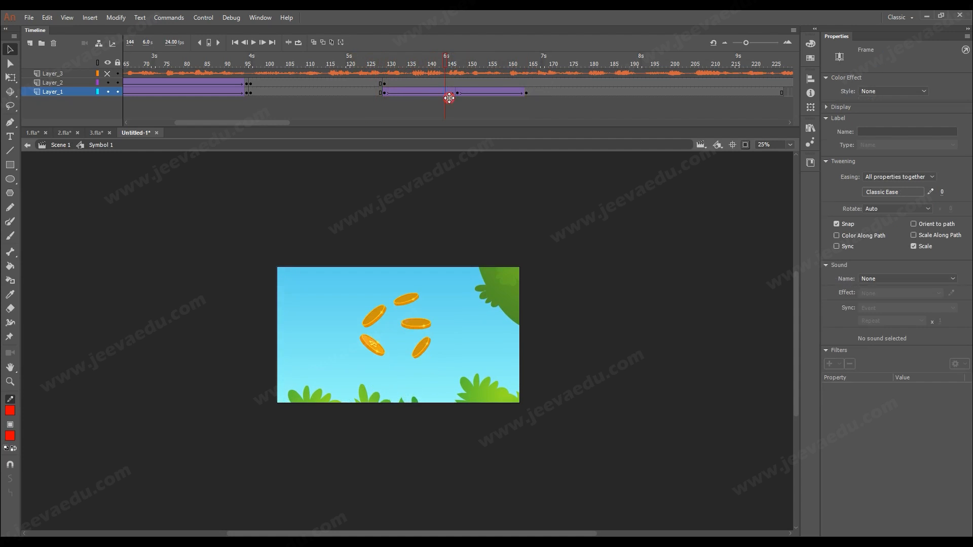
{"action": "left_click", "coordinate": [943, 191]}
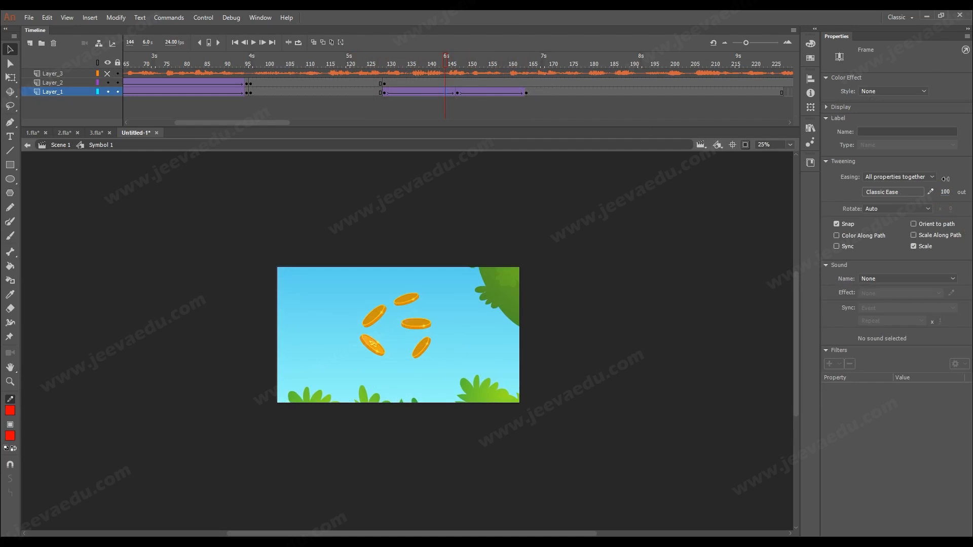
{"action": "left_click_drag", "start_coordinate": [434, 62], "coordinate": [369, 81]}
{"action": "key", "text": "Return"}
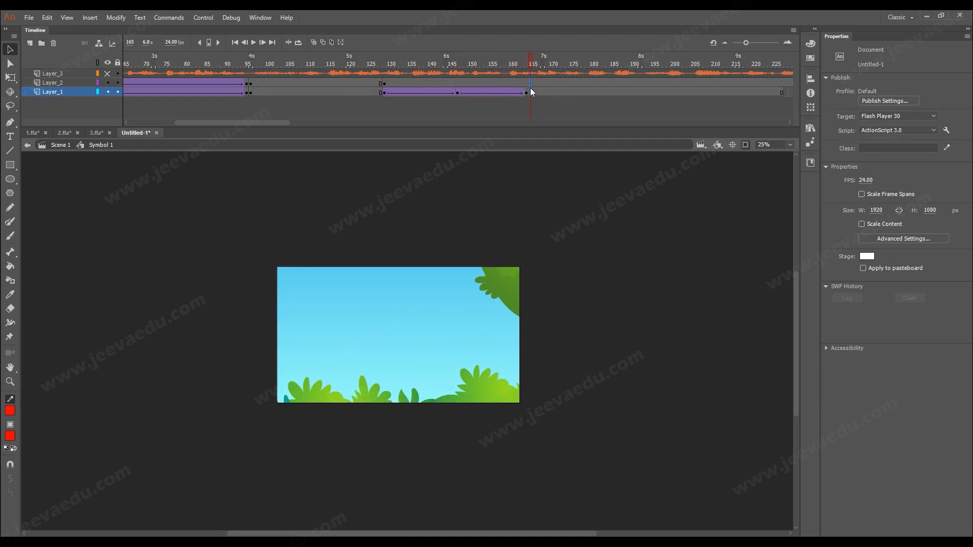
Insert blank keyframes at frame 165 on Layer_1 and Layer_2 to end the coin shot.
{"action": "left_click_drag", "start_coordinate": [531, 88], "coordinate": [531, 90]}
{"action": "key", "text": "F7"}
Review the hand shot around frame 159 in 1.fla and return to Untitled-1.
{"action": "left_click", "coordinate": [30, 133]}
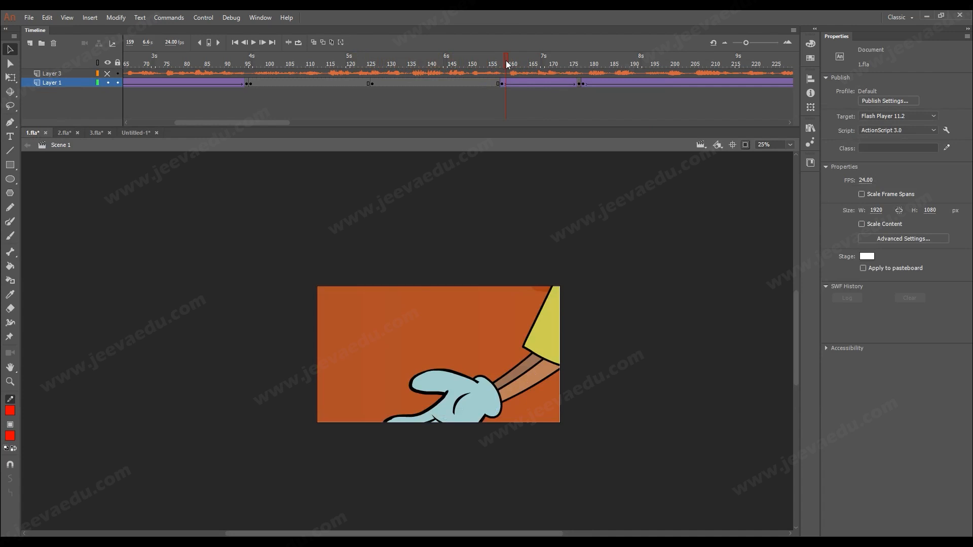
{"action": "left_click_drag", "start_coordinate": [520, 64], "coordinate": [504, 80]}
{"action": "left_click", "coordinate": [129, 133]}
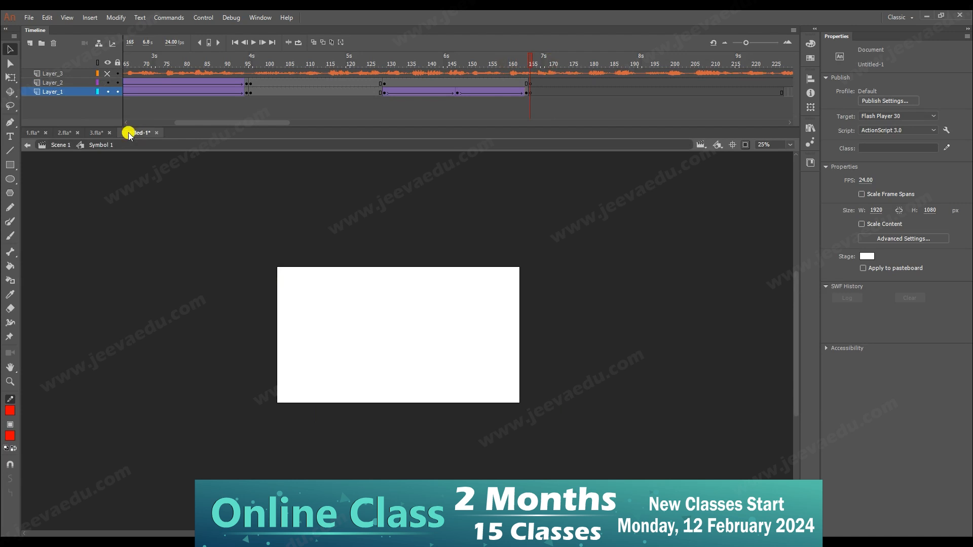
Copy the arm-and-hand symbol from 3.fla, compare it with the shot in 1.fla and return to Untitled-1.
{"action": "left_click", "coordinate": [96, 132]}
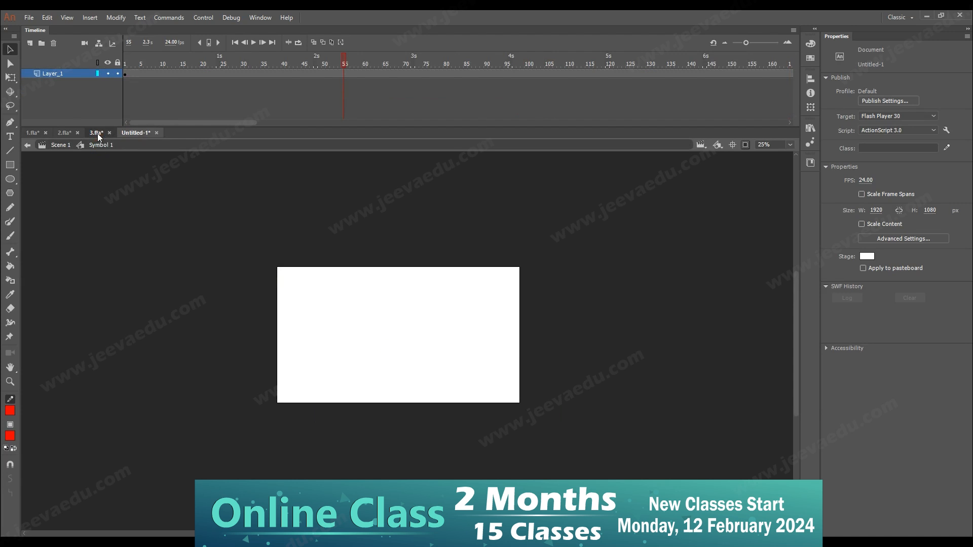
{"action": "left_click_drag", "start_coordinate": [481, 343], "coordinate": [473, 364]}
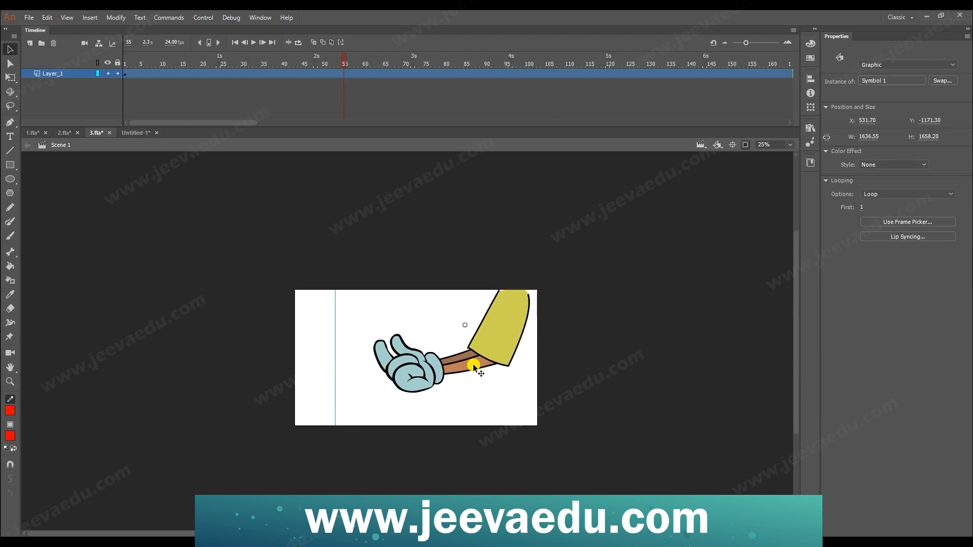
{"action": "left_click", "coordinate": [136, 132]}
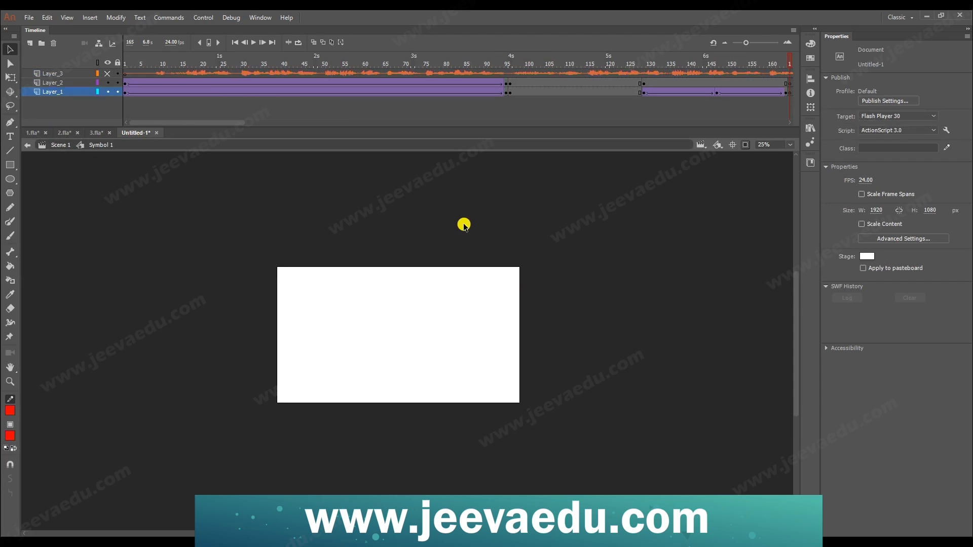
{"action": "left_click", "coordinate": [33, 132]}
{"action": "left_click", "coordinate": [134, 130]}
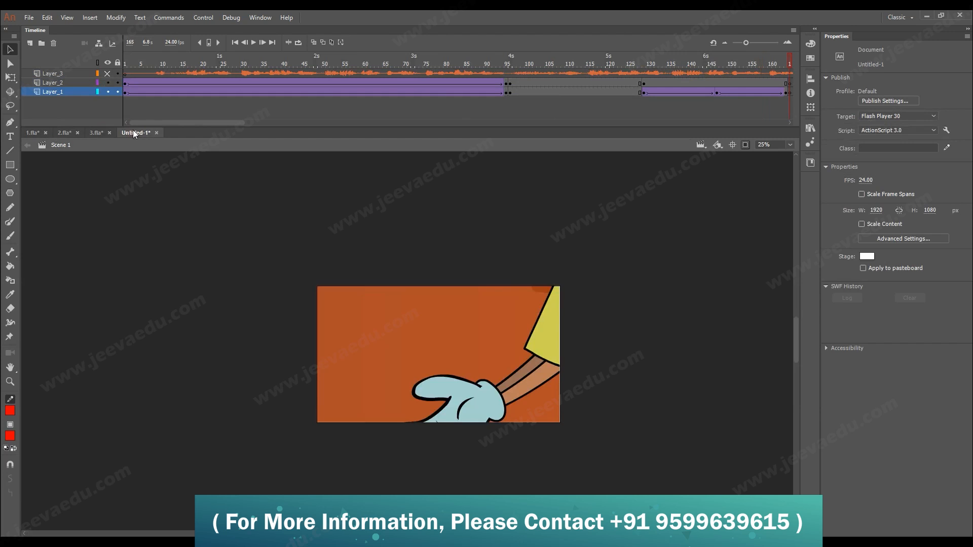
Try to paste the hand symbol at frame 165 on Layer_2 inside Symbol 1.
{"action": "left_click_drag", "start_coordinate": [193, 122], "coordinate": [259, 126]}
{"action": "left_click", "coordinate": [453, 91]}
{"action": "left_click", "coordinate": [458, 83]}
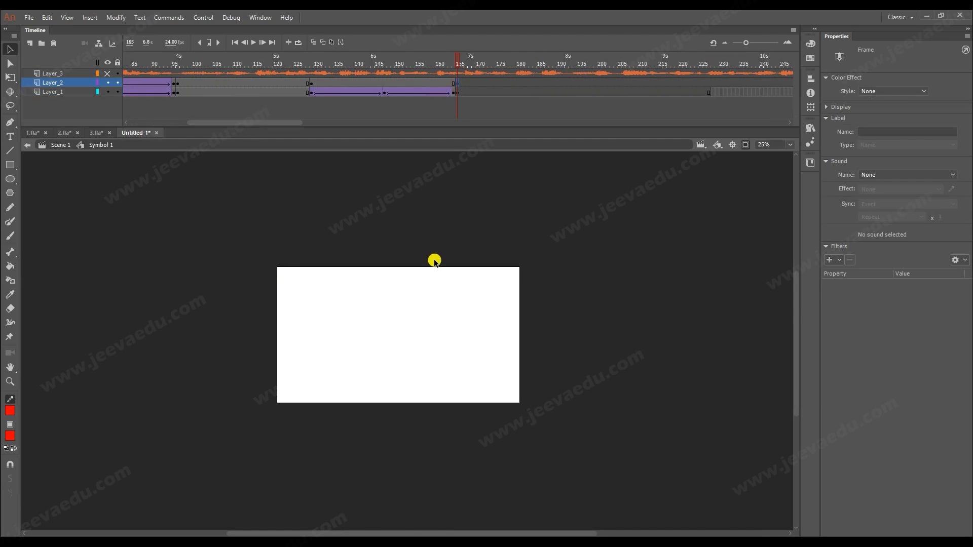
{"action": "key", "text": "ctrl+v"}
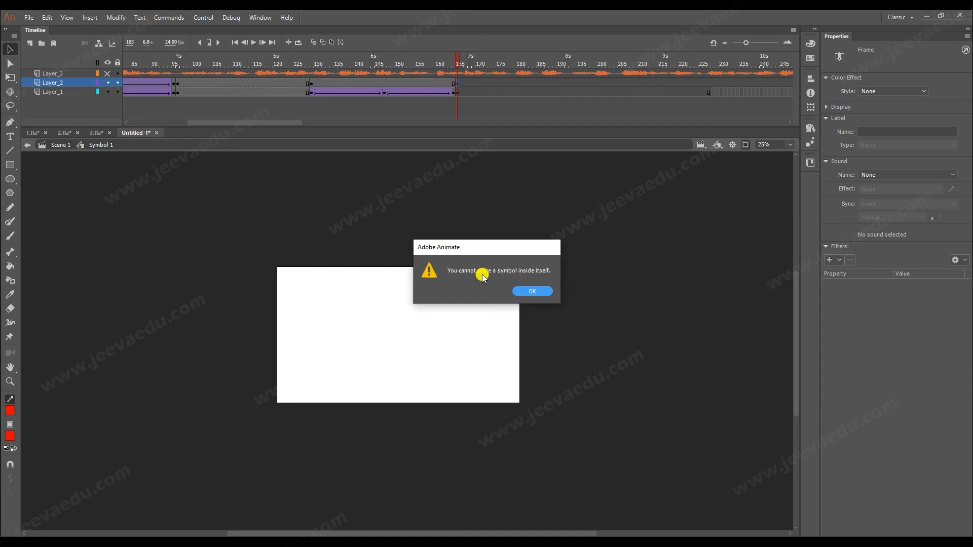
{"action": "left_click", "coordinate": [533, 292]}
Paste the hand symbol onto Layer_1 in Scene 1 and take it back off the stage.
{"action": "left_click", "coordinate": [62, 145]}
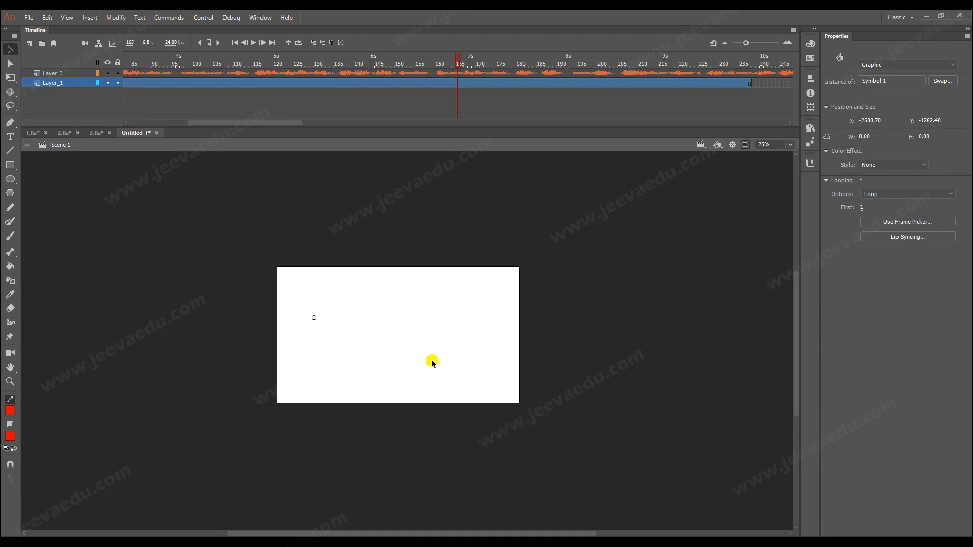
{"action": "key", "text": "ctrl+v"}
{"action": "left_click", "coordinate": [507, 304]}
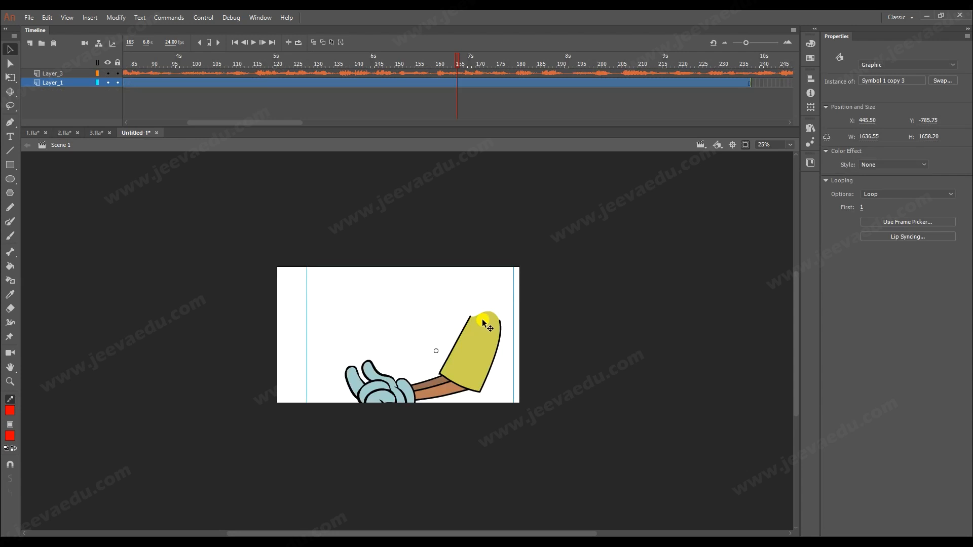
{"action": "key", "text": "ctrl+z"}
Reopen Symbol 1, paste the hand symbol at frame 165 on Layer_1 and place it near the stage's right edge.
{"action": "left_click_drag", "start_coordinate": [287, 124], "coordinate": [282, 123]}
{"action": "left_click", "coordinate": [283, 83]}
{"action": "double_click", "coordinate": [400, 327]}
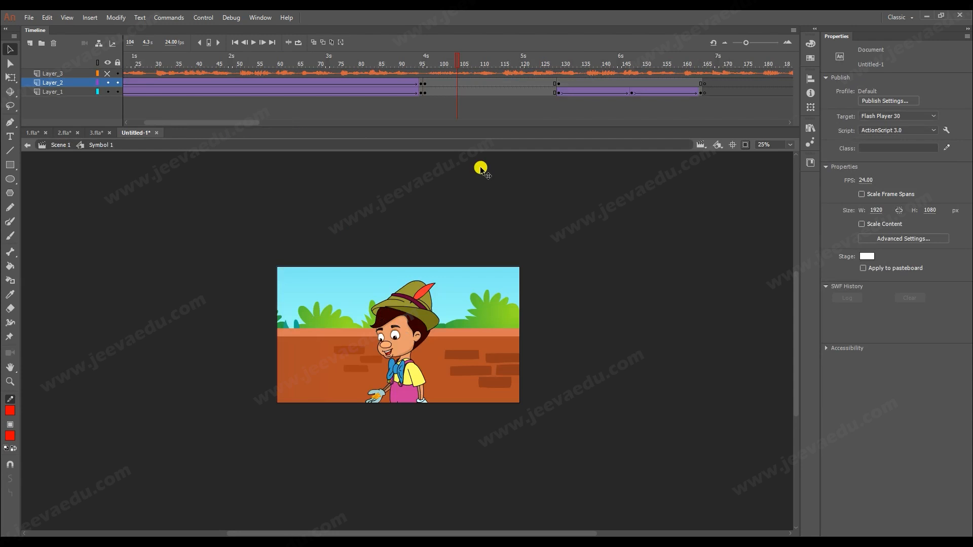
{"action": "left_click_drag", "start_coordinate": [474, 63], "coordinate": [740, 104]}
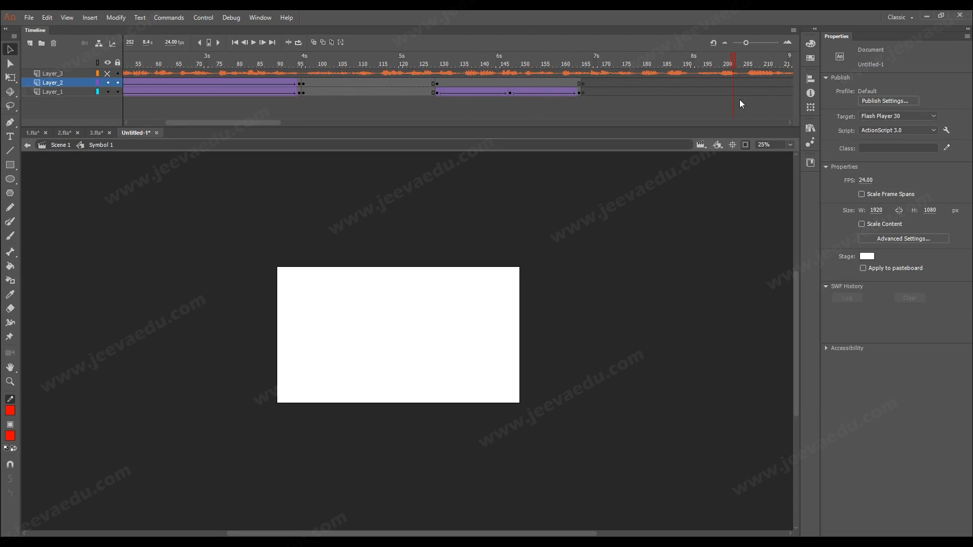
{"action": "left_click", "coordinate": [585, 93]}
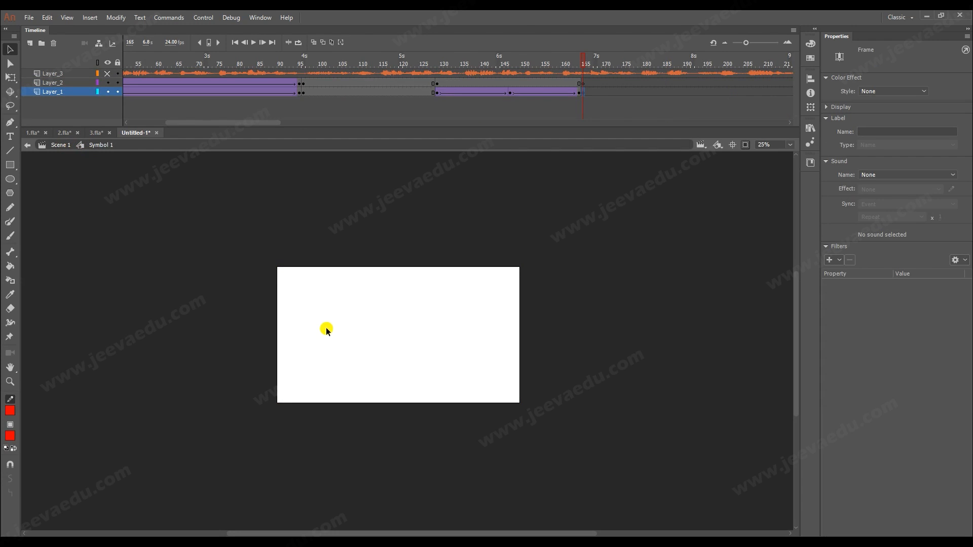
{"action": "key", "text": "ctrl+shift+v"}
{"action": "left_click_drag", "start_coordinate": [455, 361], "coordinate": [497, 279]}
Move the hand's frame 165 from Layer_1 to Layer_2 and insert a blank keyframe on Layer_1 at frame 165.
{"action": "left_click_drag", "start_coordinate": [588, 58], "coordinate": [513, 91]}
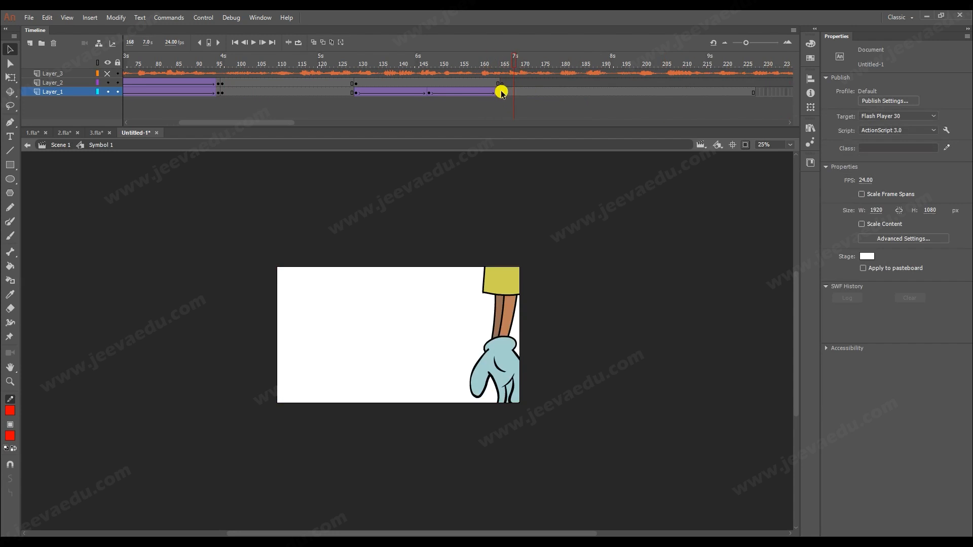
{"action": "left_click", "coordinate": [502, 92]}
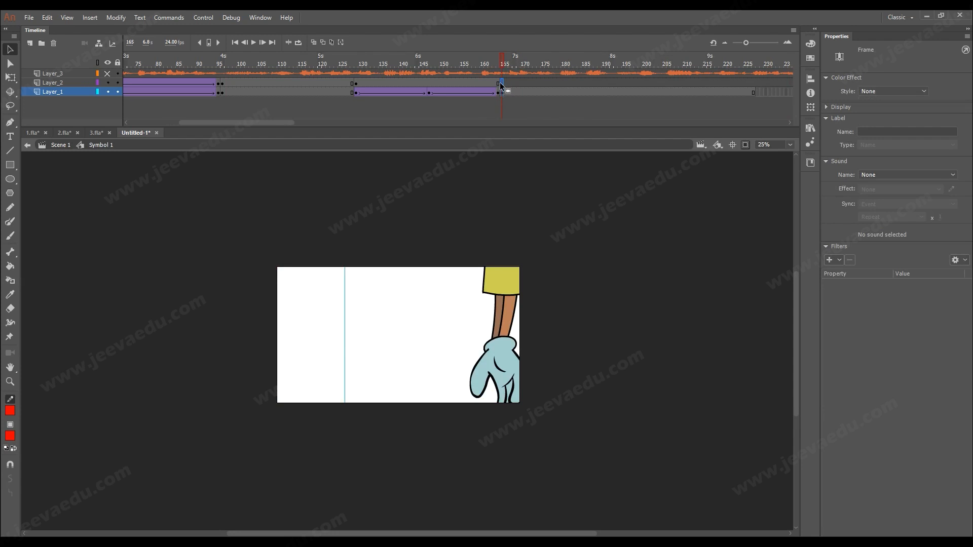
{"action": "left_click", "coordinate": [502, 84]}
{"action": "key", "text": "F6"}
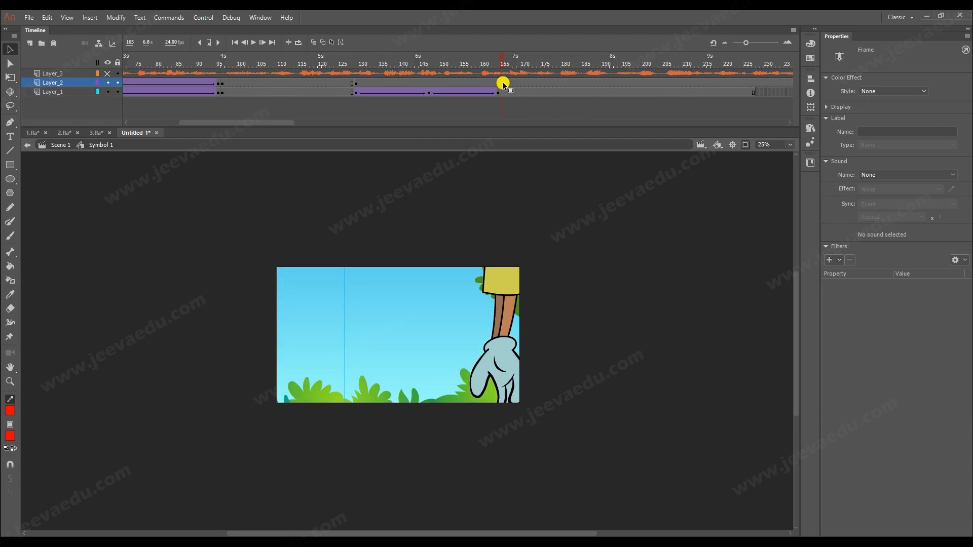
{"action": "left_click", "coordinate": [504, 93]}
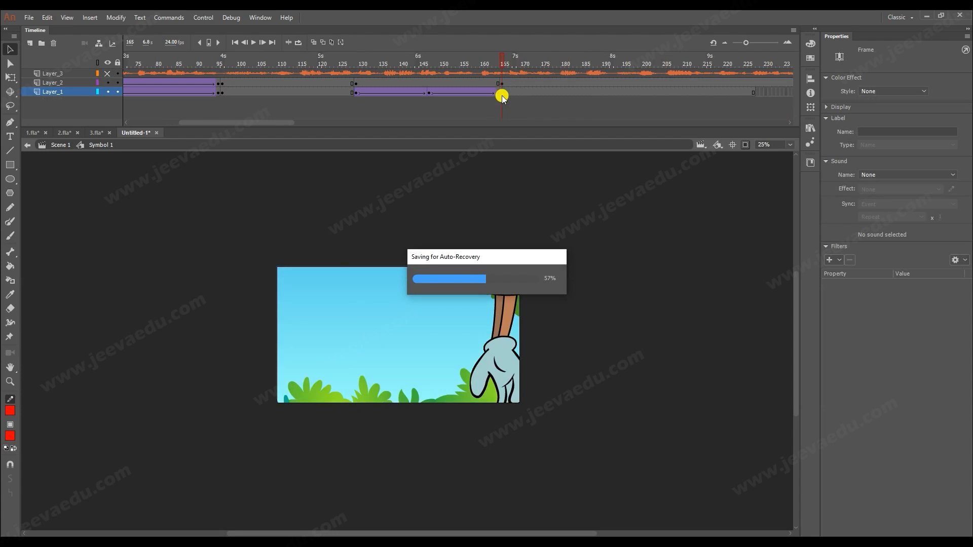
{"action": "key", "text": "F7"}
{"action": "left_click_drag", "start_coordinate": [334, 94], "coordinate": [528, 106]}
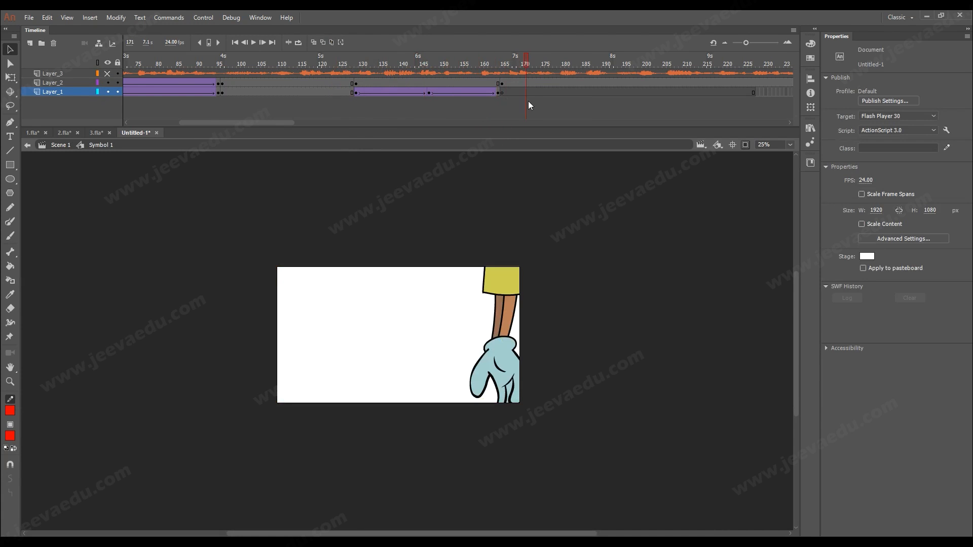
Play back the hand's animation from frame 165.
{"action": "left_click", "coordinate": [504, 84]}
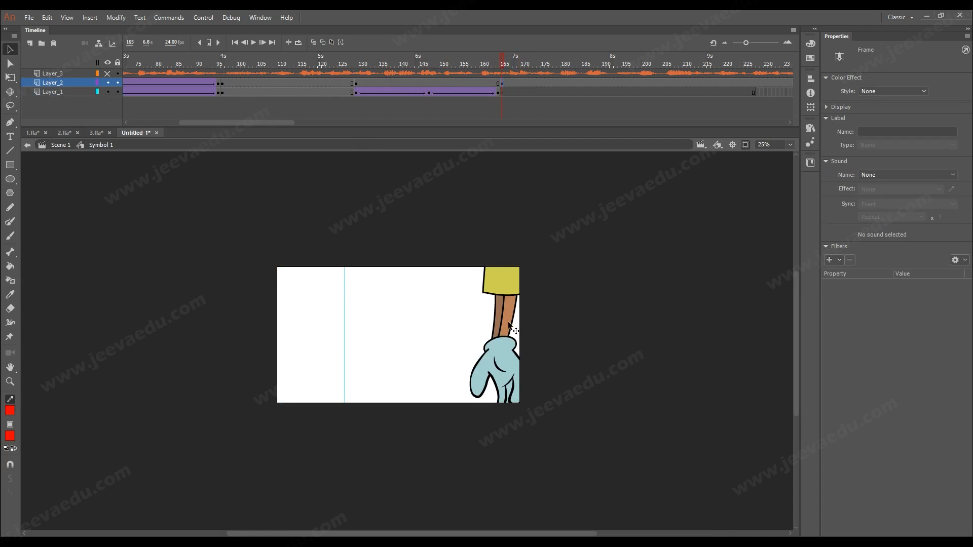
{"action": "left_click", "coordinate": [751, 194]}
{"action": "key", "text": "Return"}
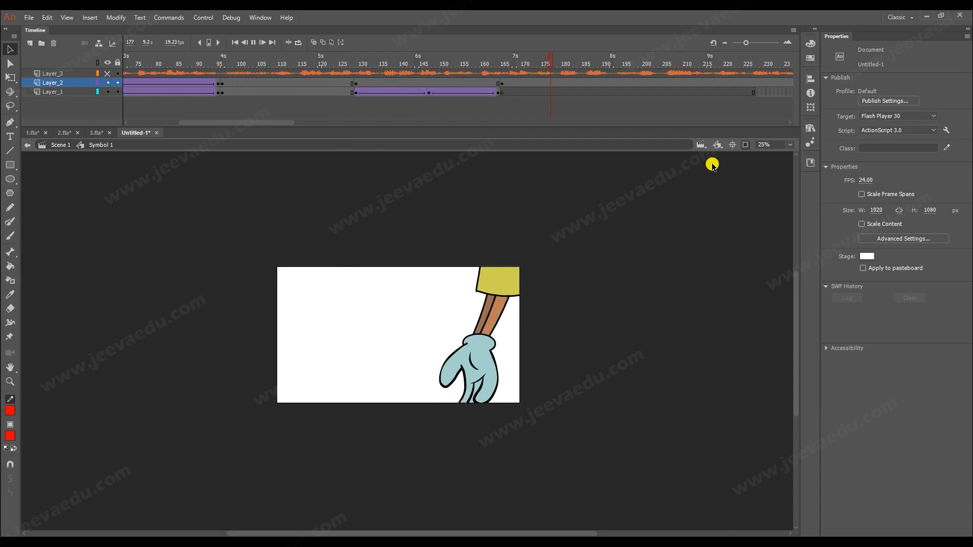
{"action": "left_click", "coordinate": [621, 82]}
{"action": "mouse_move", "coordinate": [582, 63]}
{"action": "left_mouse_down"}
{"action": "mouse_move", "coordinate": [534, 70]}
{"action": "mouse_move", "coordinate": [584, 76]}
{"action": "left_mouse_up"}
Find where the motion starts inside the hand symbol and set its instance's first looping frame to 12 in Symbol 1.
{"action": "double_click", "coordinate": [439, 330]}
{"action": "left_click_drag", "start_coordinate": [225, 62], "coordinate": [171, 66]}
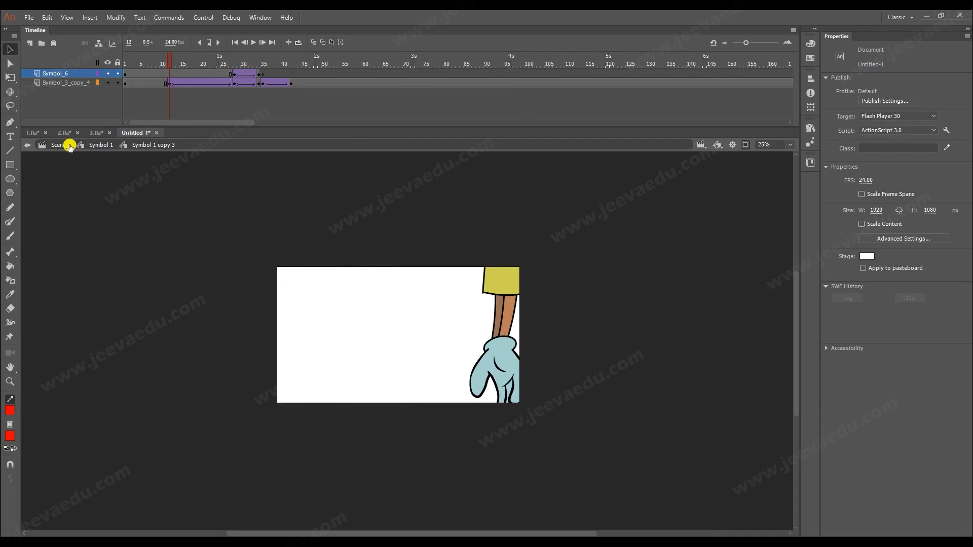
{"action": "left_click", "coordinate": [99, 145]}
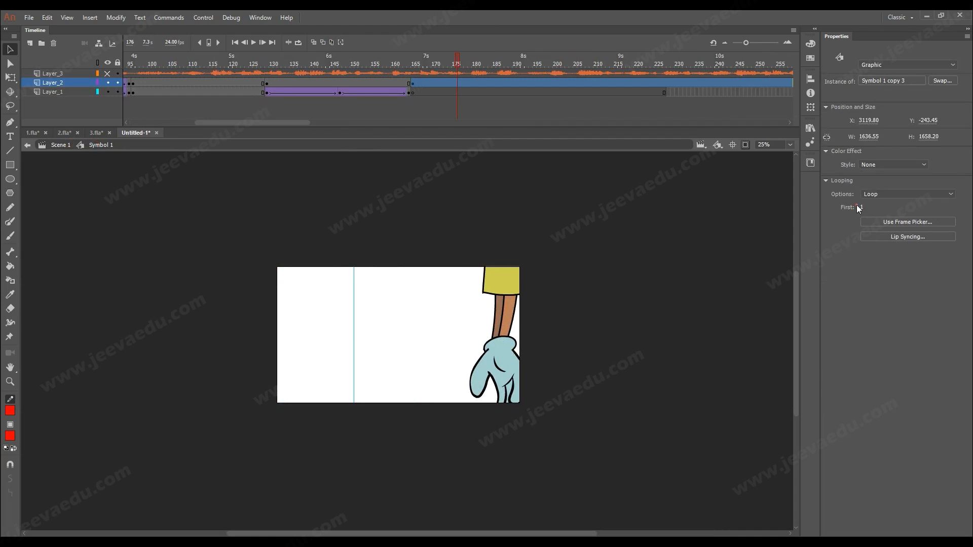
{"action": "type", "text": "2"}
{"action": "left_click_drag", "start_coordinate": [439, 63], "coordinate": [416, 71]}
{"action": "key", "text": "Return"}
Scale the hand instance up to about 2289 × 2319 px and place its coin-filled palm near the stage's centre.
{"action": "left_click", "coordinate": [470, 64]}
{"action": "left_click", "coordinate": [406, 334]}
{"action": "left_click_drag", "start_coordinate": [408, 337], "coordinate": [412, 356]}
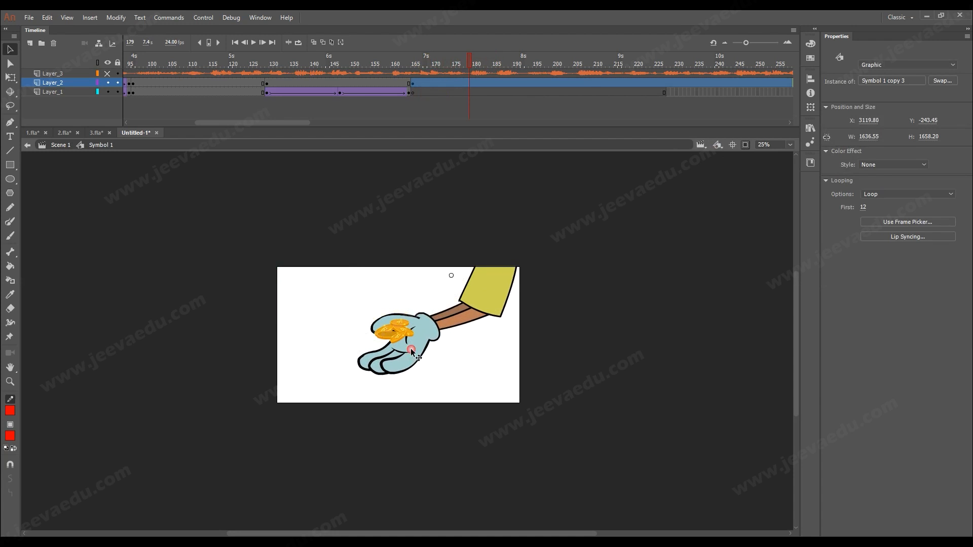
{"action": "key", "text": "q"}
{"action": "left_click", "coordinate": [366, 385]}
{"action": "left_click_drag", "start_coordinate": [275, 480], "coordinate": [44, 519]}
{"action": "left_click_drag", "start_coordinate": [384, 377], "coordinate": [433, 355]}
{"action": "left_click_drag", "start_coordinate": [255, 501], "coordinate": [227, 527]}
{"action": "left_click_drag", "start_coordinate": [446, 361], "coordinate": [424, 370]}
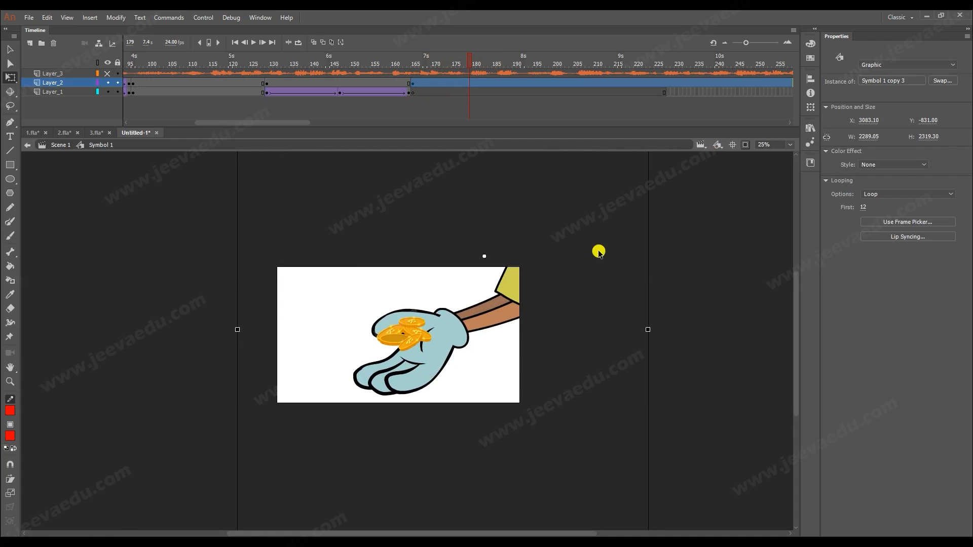
Play back the hand-catching-coins shot repeatedly from frame 165 to check the motion.
{"action": "left_click", "coordinate": [407, 67]}
{"action": "key", "text": "Return"}
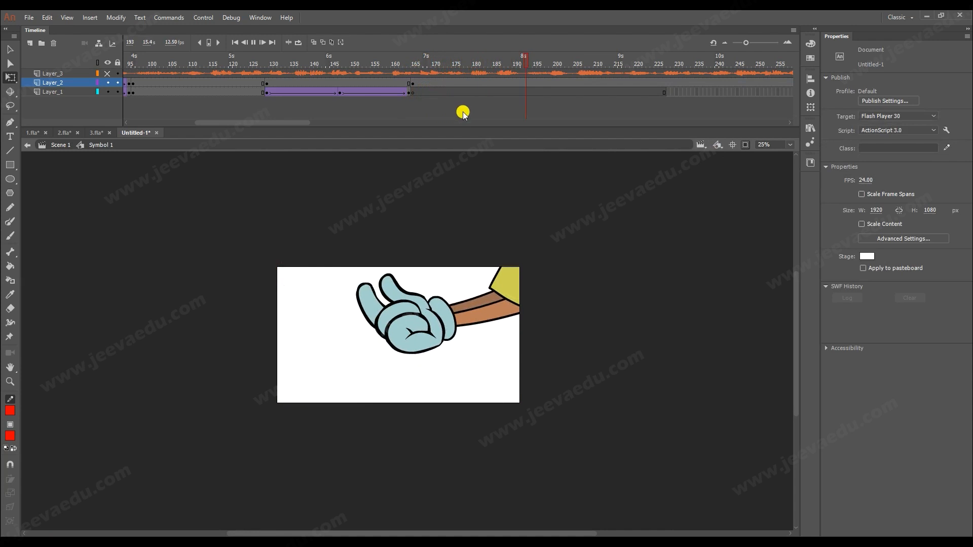
{"action": "left_click_drag", "start_coordinate": [559, 57], "coordinate": [405, 89]}
{"action": "key", "text": "Return"}
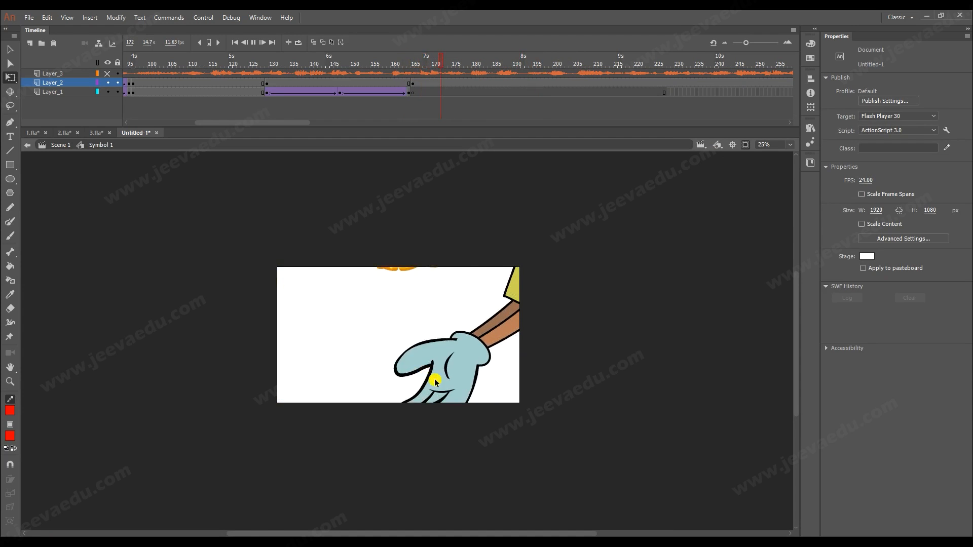
{"action": "left_click_drag", "start_coordinate": [538, 76], "coordinate": [425, 81]}
{"action": "key", "text": "Return"}
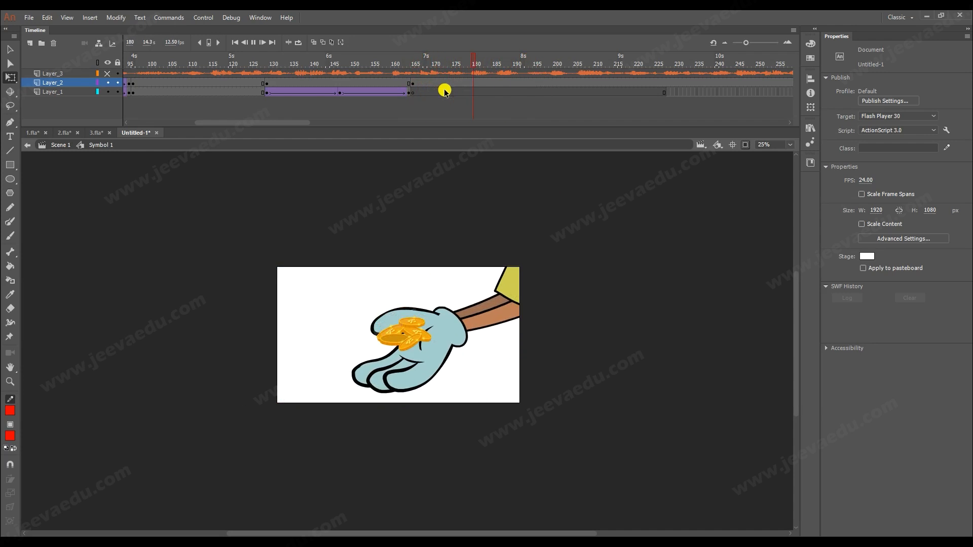
{"action": "key", "text": "Return"}
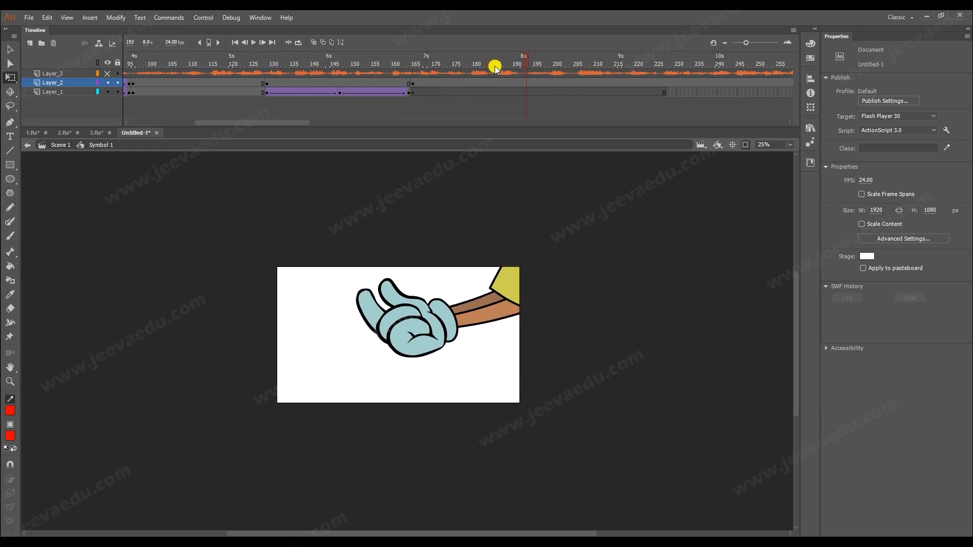
Lower the hand instance on the stage to about X 3095, Y -687 and replay its shot.
{"action": "left_click", "coordinate": [438, 310]}
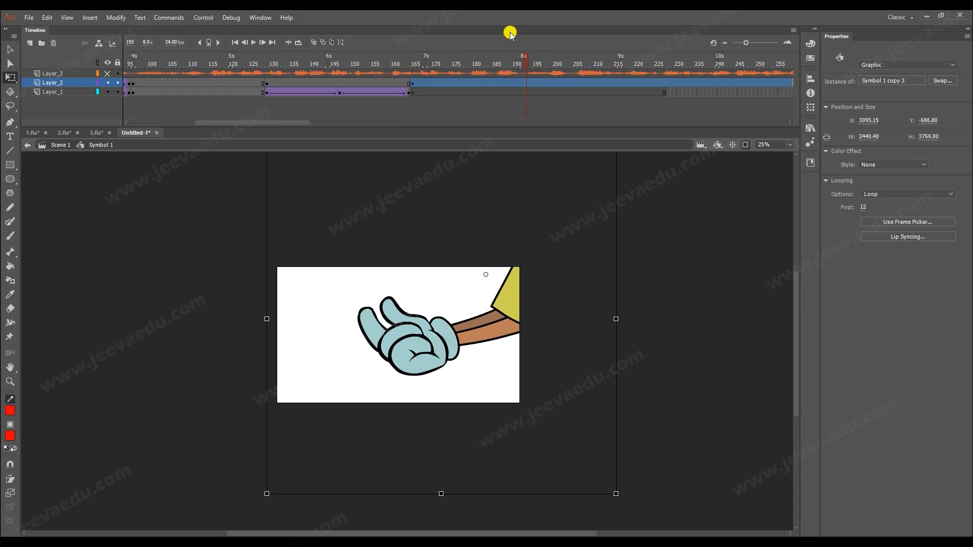
{"action": "left_click", "coordinate": [465, 61]}
{"action": "left_click", "coordinate": [412, 90]}
{"action": "key", "text": "Return"}
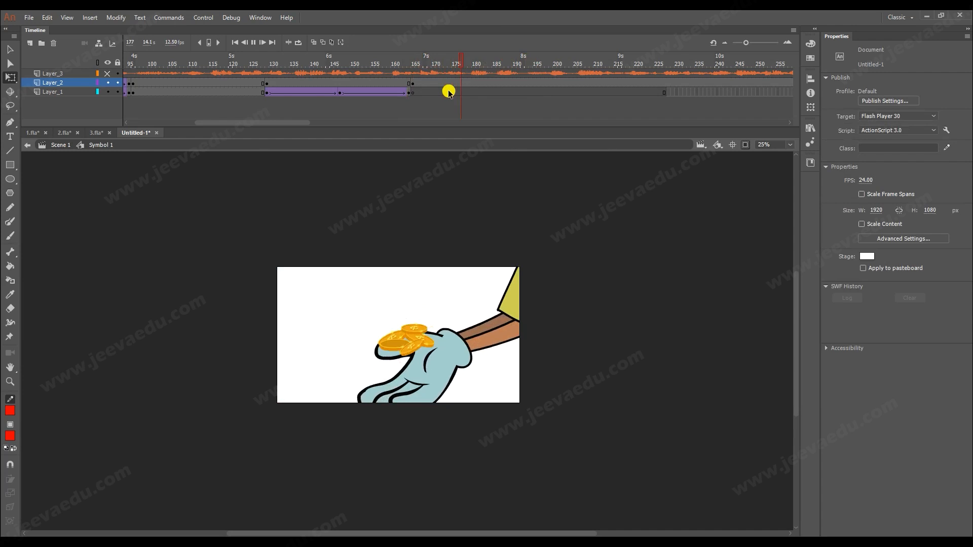
{"action": "key", "text": "Return"}
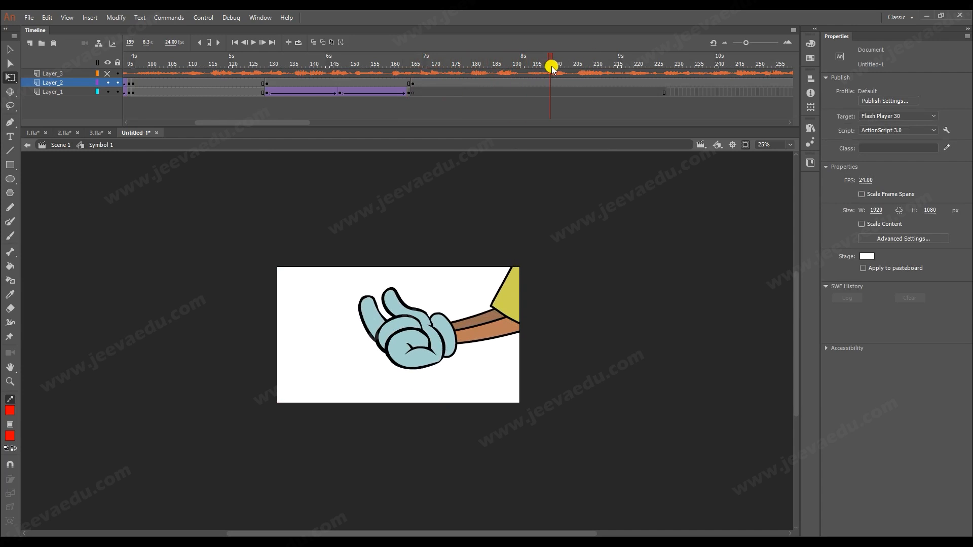
{"action": "mouse_move", "coordinate": [540, 65]}
{"action": "left_mouse_down"}
{"action": "mouse_move", "coordinate": [503, 67]}
{"action": "mouse_move", "coordinate": [534, 66]}
{"action": "left_mouse_up"}
Copy the background from Layer_1's frame 126 to the same layer's frame 165 behind the hand.
{"action": "left_click", "coordinate": [254, 93]}
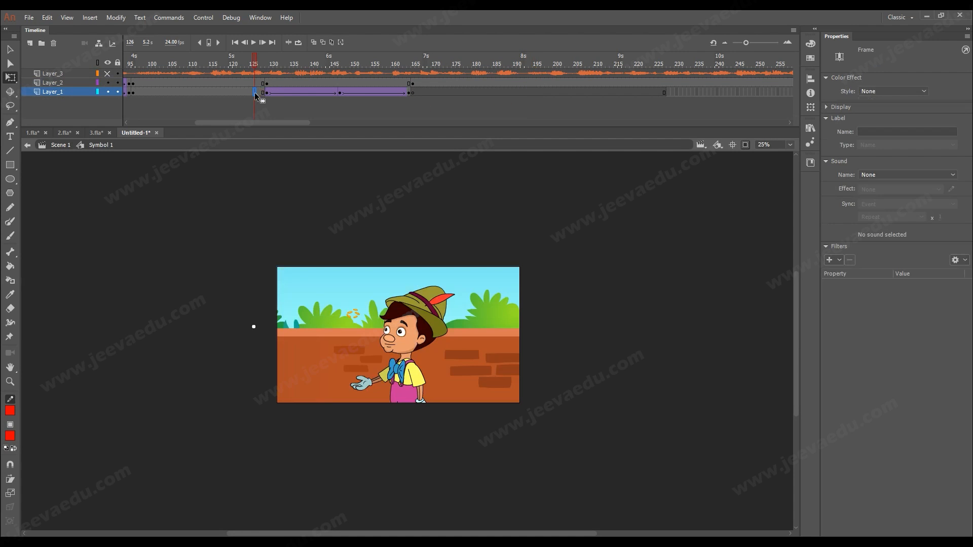
{"action": "left_click", "coordinate": [413, 96]}
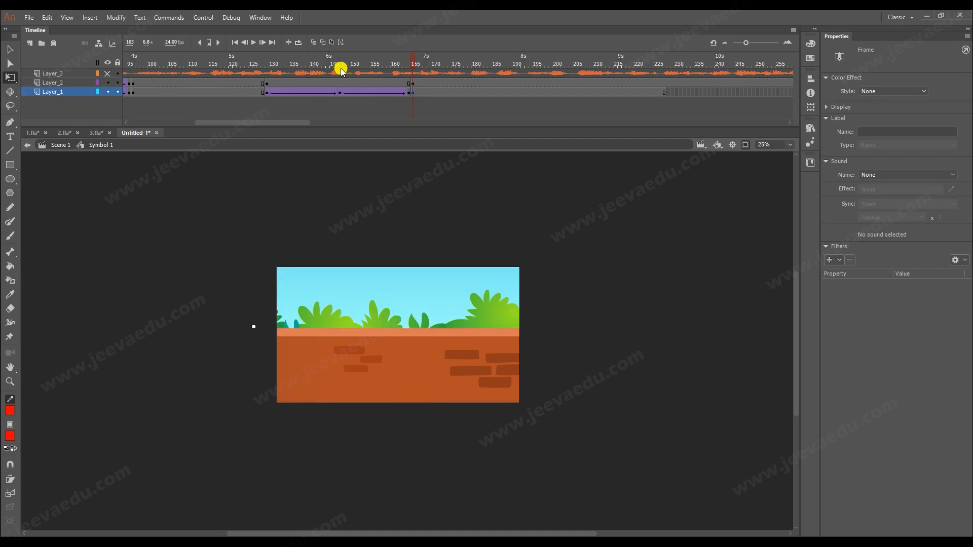
{"action": "left_click", "coordinate": [446, 64]}
{"action": "left_click_drag", "start_coordinate": [454, 64], "coordinate": [502, 97]}
Scale up the background at frame 165 in 150% increments and position it so plain brick wall fills the stage.
{"action": "left_click", "coordinate": [412, 94]}
{"action": "key", "text": "ctrl+alt+s"}
{"action": "type", "text": "150"}
{"action": "key", "text": "Return"}
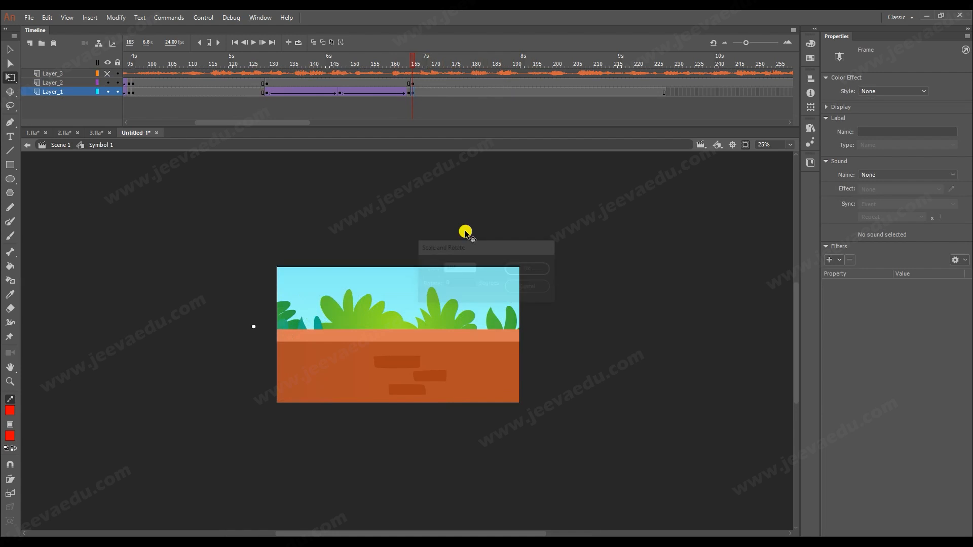
{"action": "left_click_drag", "start_coordinate": [444, 384], "coordinate": [477, 336]}
{"action": "key", "text": "ctrl+alt+s"}
{"action": "key", "text": "Return"}
Play back the hand shot over the enlarged wall background.
{"action": "left_click", "coordinate": [430, 98]}
{"action": "key", "text": "Return"}
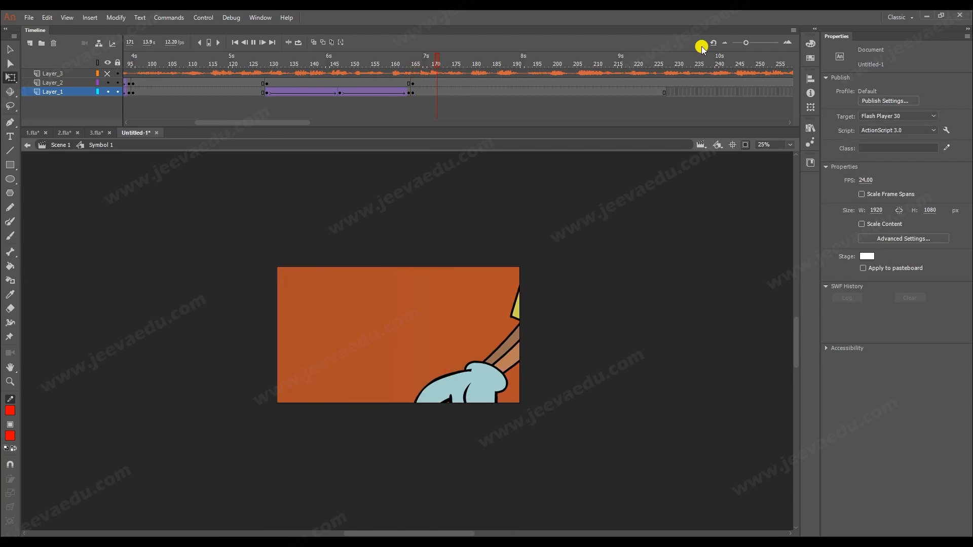
{"action": "key", "text": "Return"}
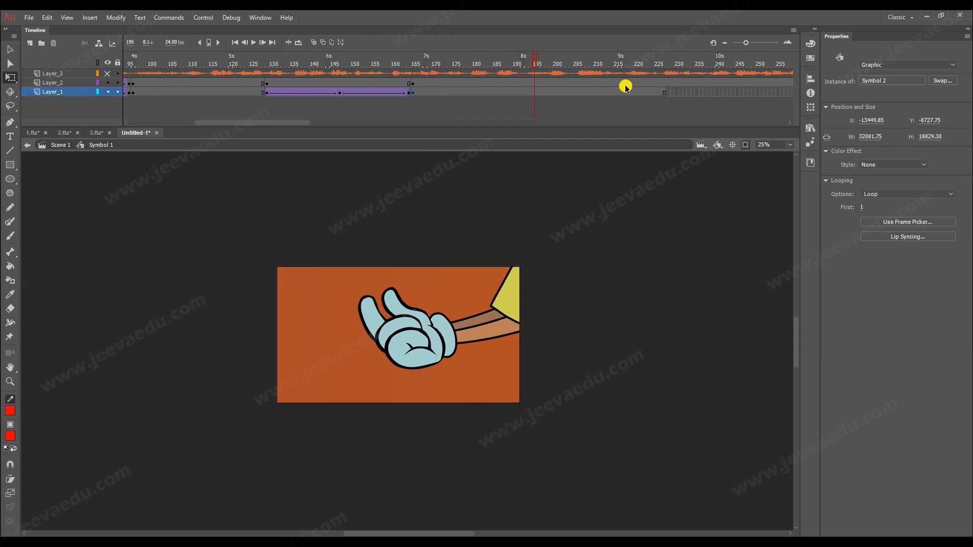
{"action": "left_click", "coordinate": [481, 91]}
{"action": "key", "text": "Return"}
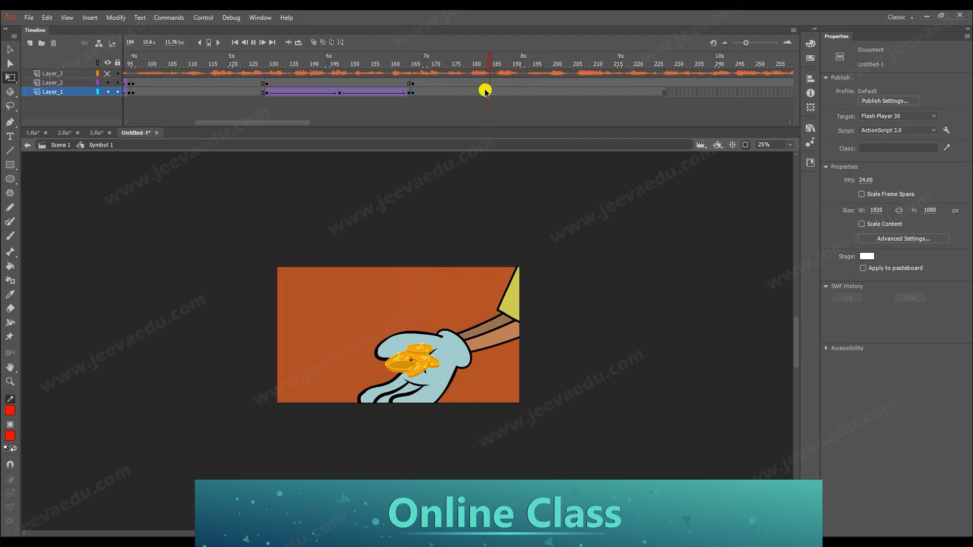
{"action": "key", "text": "Return"}
Find the falling-coins frame inside the hand symbol and set its instance's first looping frame to 21 in Symbol 1.
{"action": "left_click_drag", "start_coordinate": [525, 65], "coordinate": [414, 106]}
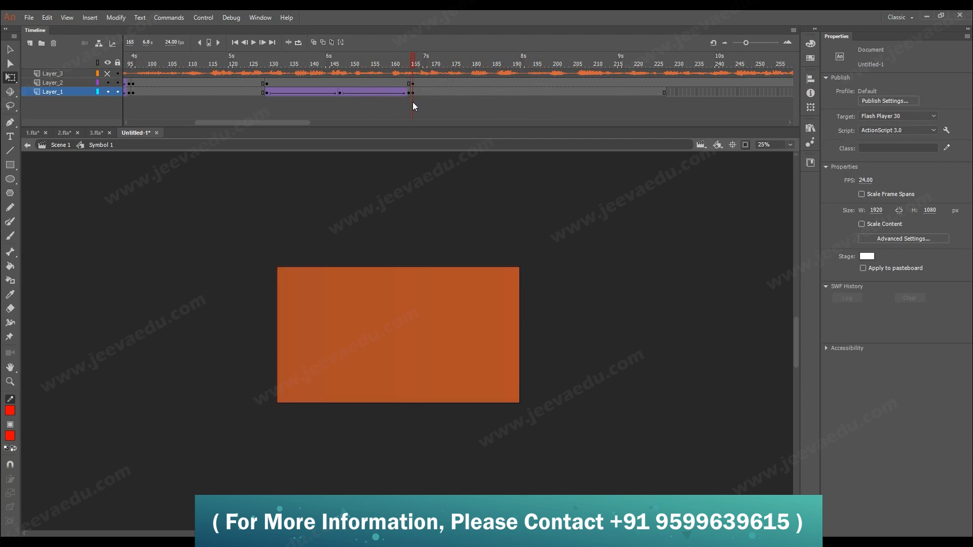
{"action": "left_click", "coordinate": [475, 81]}
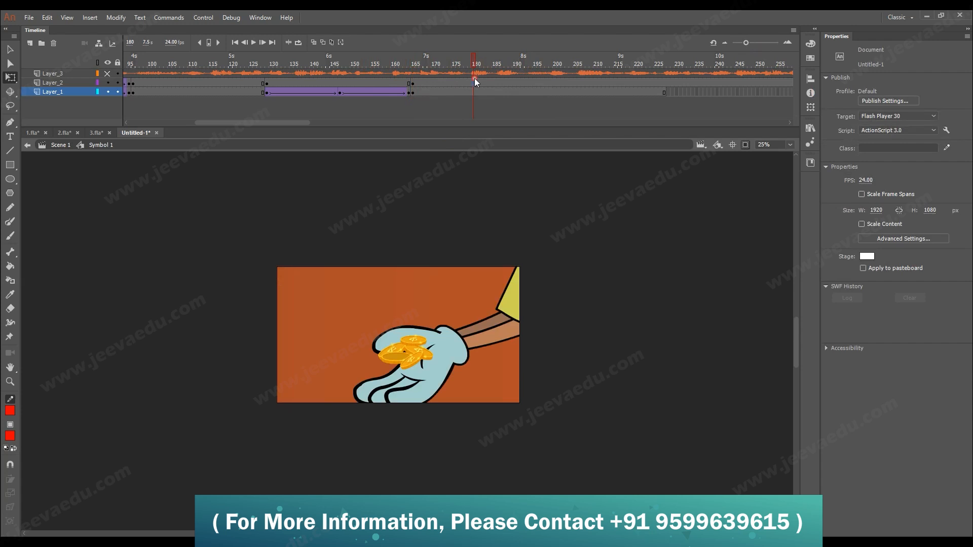
{"action": "double_click", "coordinate": [458, 337]}
{"action": "left_click_drag", "start_coordinate": [239, 68], "coordinate": [205, 86]}
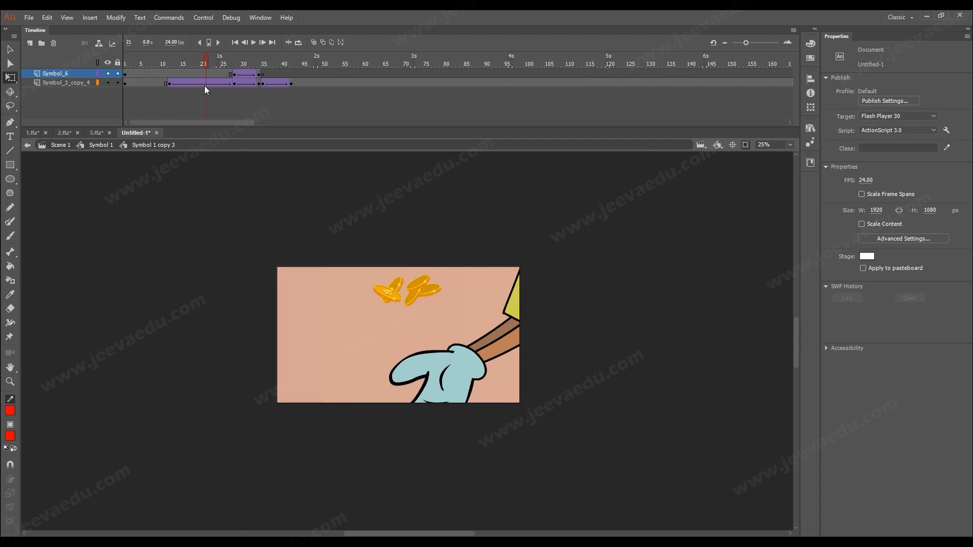
{"action": "left_click", "coordinate": [94, 145]}
{"action": "type", "text": "21"}
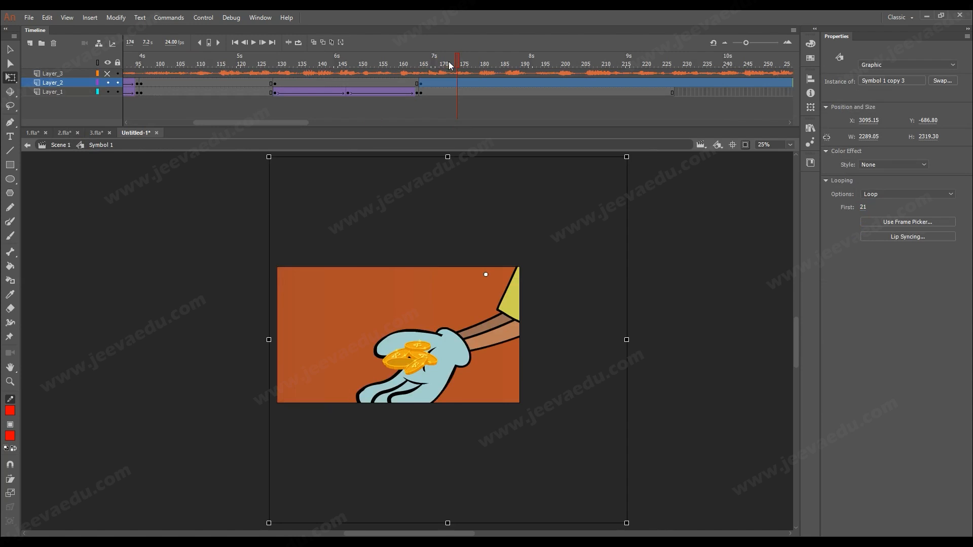
Play back the hand shot and end it with blank keyframes on Layer_1 and Layer_2 at frame 192.
{"action": "left_click_drag", "start_coordinate": [451, 64], "coordinate": [434, 70]}
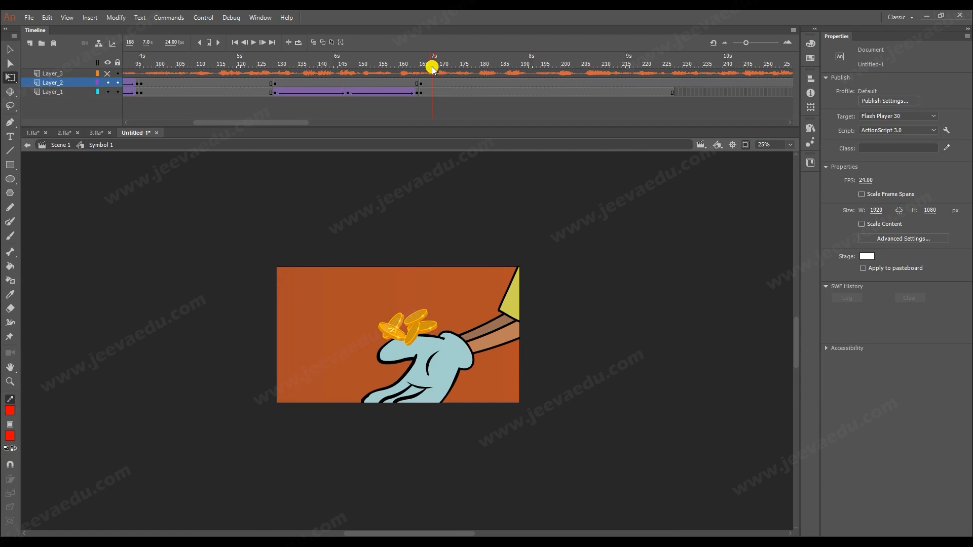
{"action": "key", "text": "Return"}
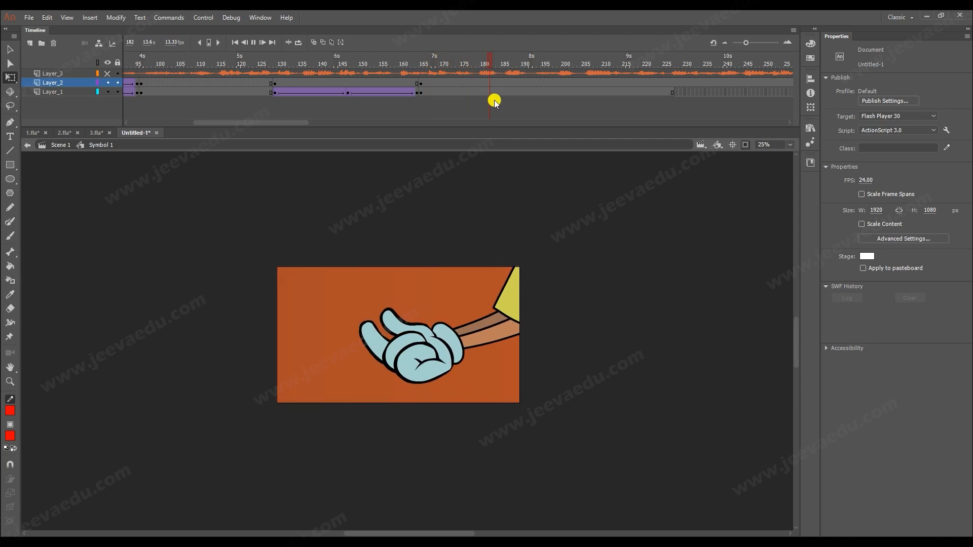
{"action": "left_click_drag", "start_coordinate": [482, 65], "coordinate": [371, 77]}
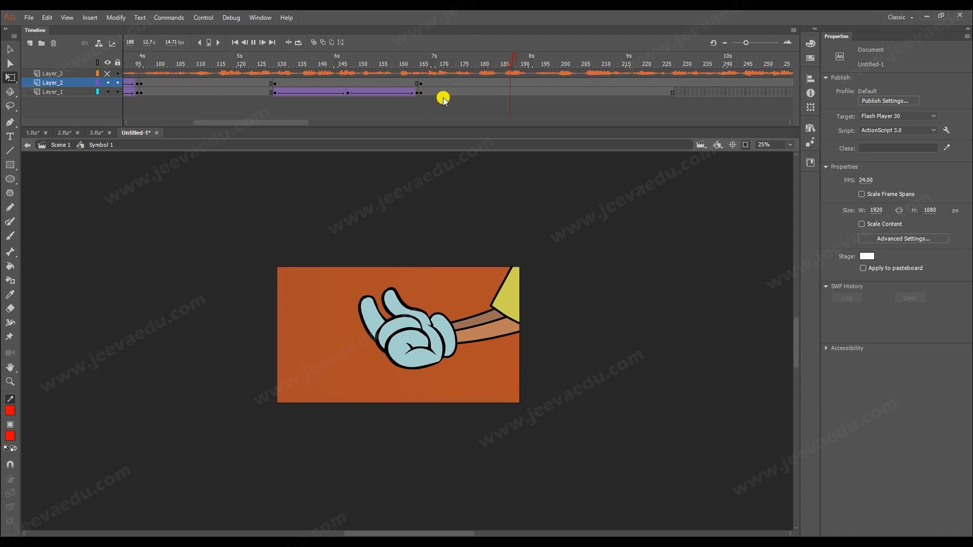
{"action": "left_click", "coordinate": [530, 93]}
{"action": "left_click", "coordinate": [530, 94]}
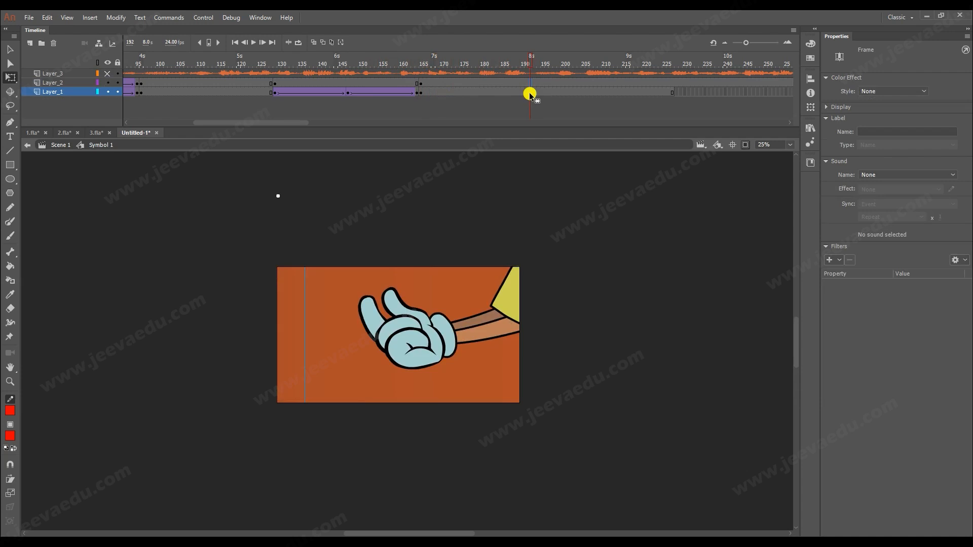
{"action": "key", "text": "F7"}
Copy the boy and background from frame 95 of Layer_2 and Layer_1 to frame 192.
{"action": "left_click_drag", "start_coordinate": [298, 123], "coordinate": [187, 124]}
{"action": "left_click", "coordinate": [506, 84]}
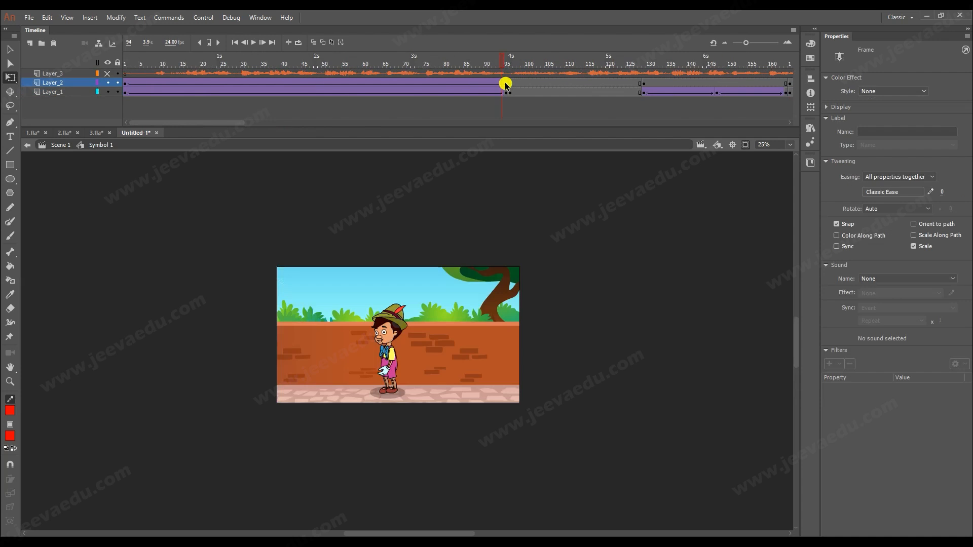
{"action": "left_click", "coordinate": [506, 92]}
{"action": "left_click_drag", "start_coordinate": [506, 89], "coordinate": [693, 97]}
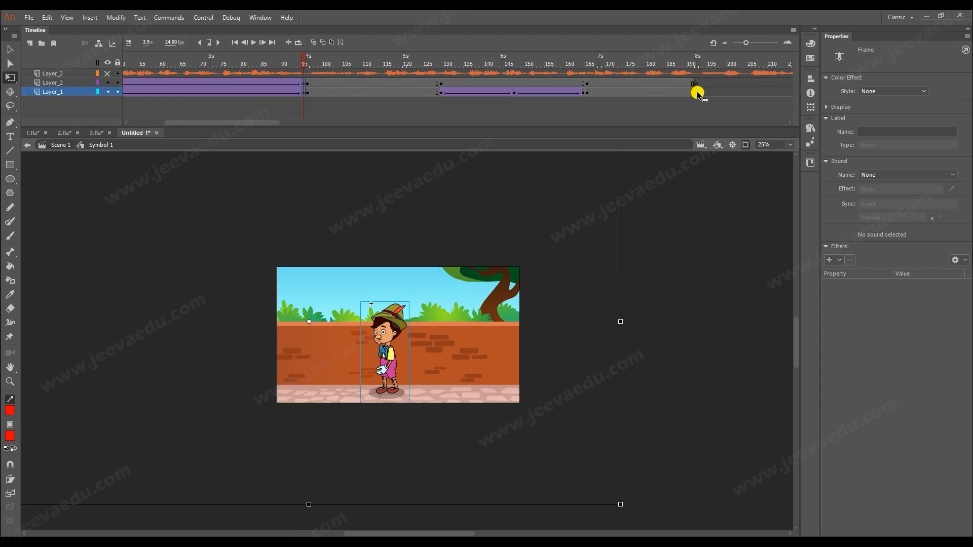
{"action": "left_click_drag", "start_coordinate": [697, 93], "coordinate": [697, 93]}
{"action": "left_click", "coordinate": [698, 112]}
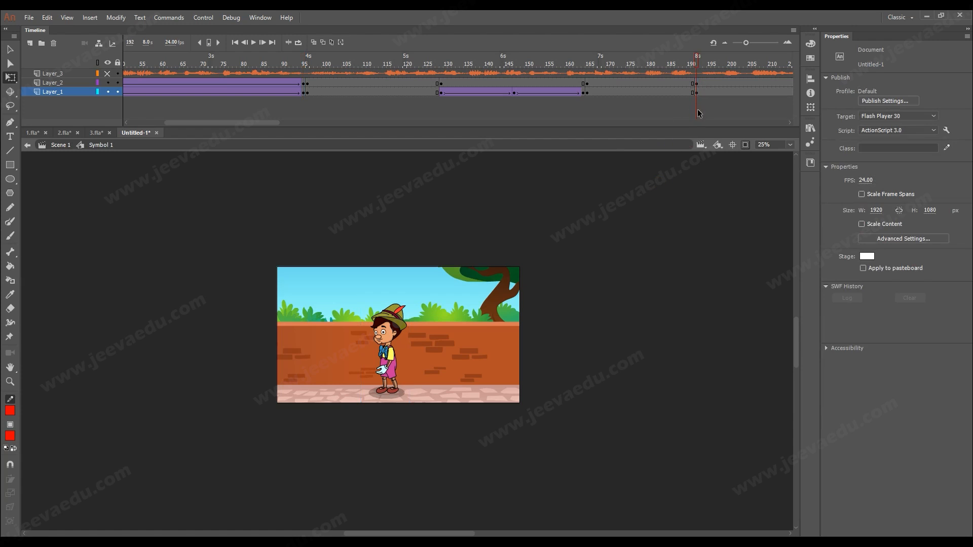
Play the scene from frame 192 and extend Layer_1's frames to frame 273.
{"action": "key", "text": "Return"}
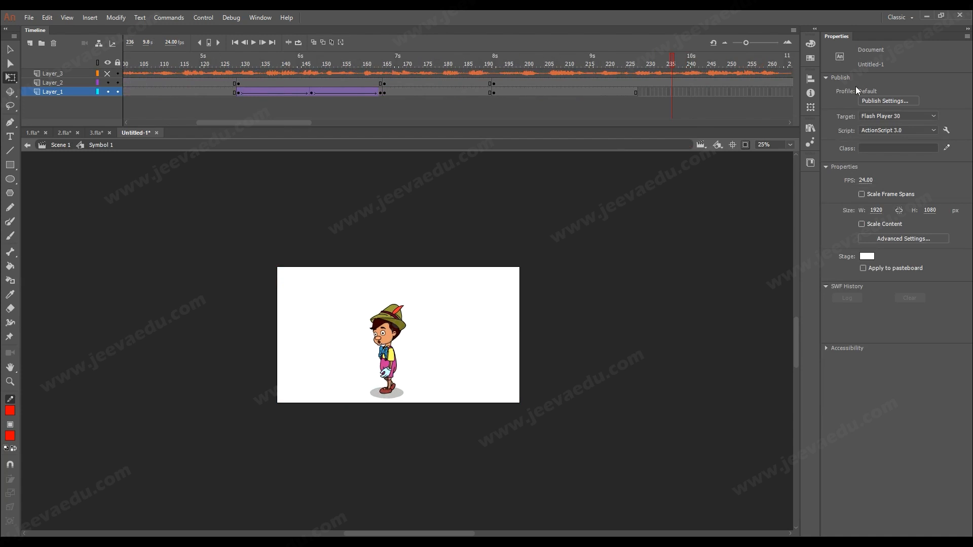
{"action": "left_click", "coordinate": [741, 91]}
{"action": "key", "text": "F5"}
{"action": "left_click_drag", "start_coordinate": [740, 62], "coordinate": [462, 90]}
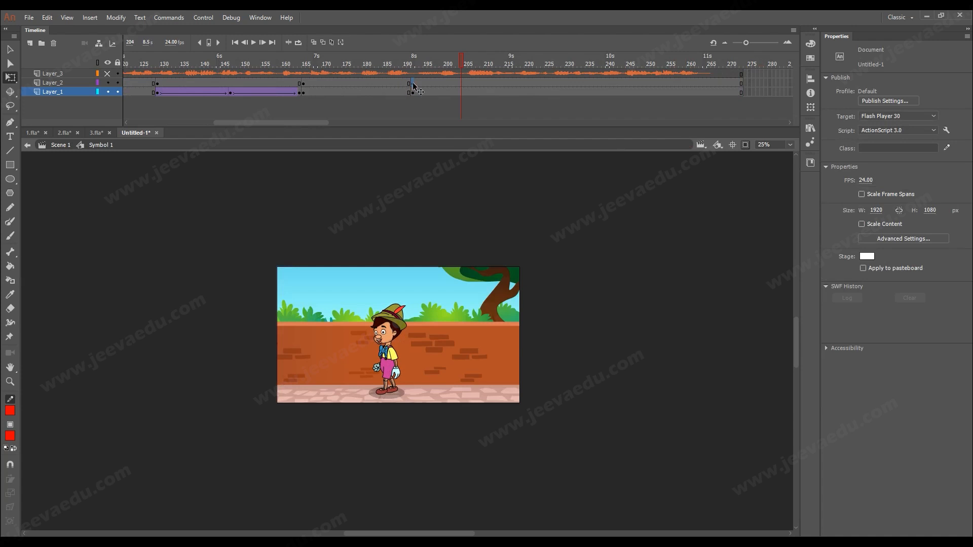
Set the boy instance's first looping frame to 192 at Layer_2's frame 192 and play the result.
{"action": "left_click", "coordinate": [387, 350]}
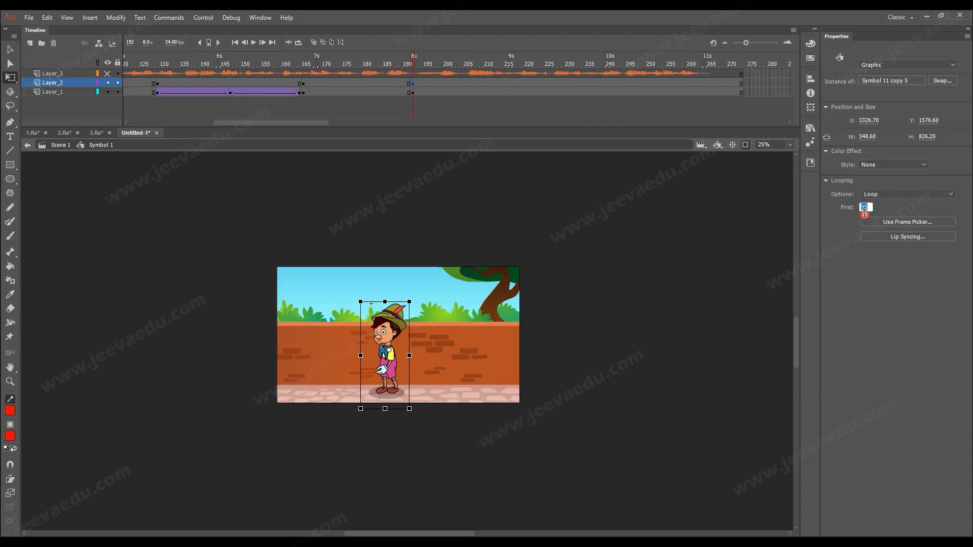
{"action": "type", "text": "192"}
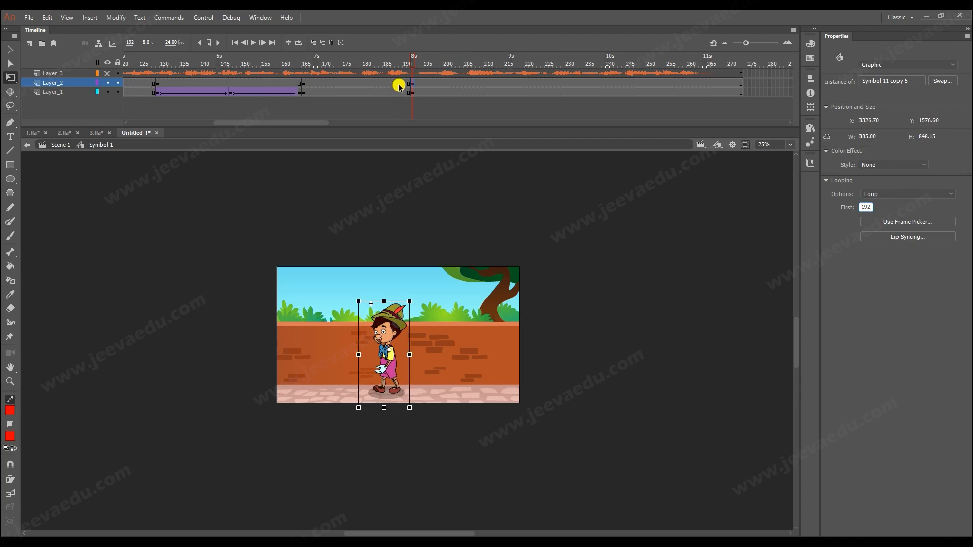
{"action": "left_click", "coordinate": [408, 346]}
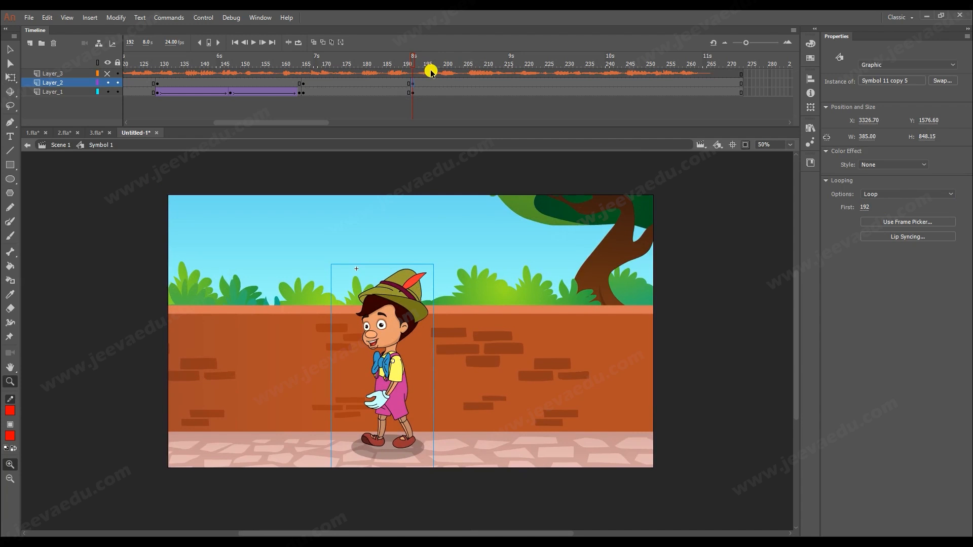
{"action": "key", "text": "Return"}
Insert keyframes on Layer_2 and Layer_1 at frame 273.
{"action": "left_click", "coordinate": [741, 83]}
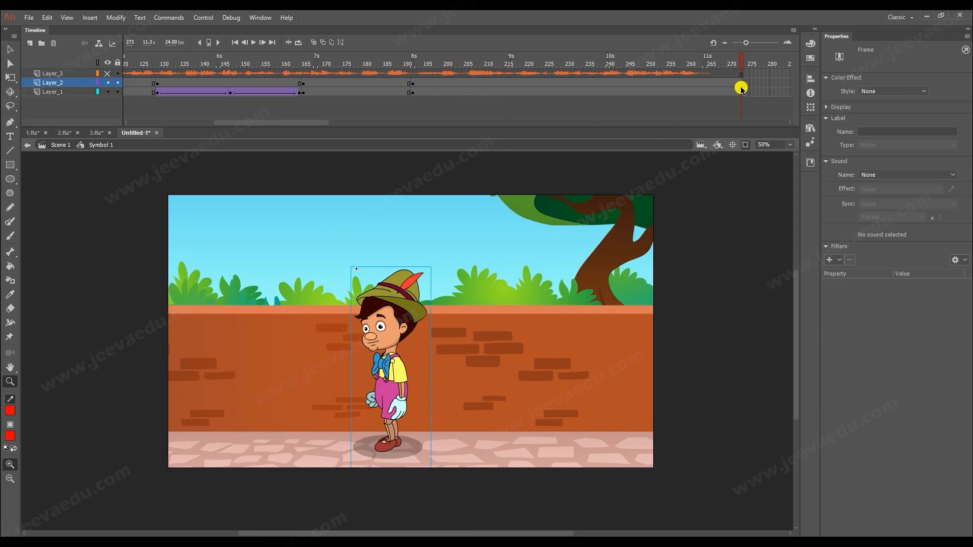
{"action": "left_click", "coordinate": [742, 92]}
{"action": "left_click_drag", "start_coordinate": [725, 91], "coordinate": [696, 92]}
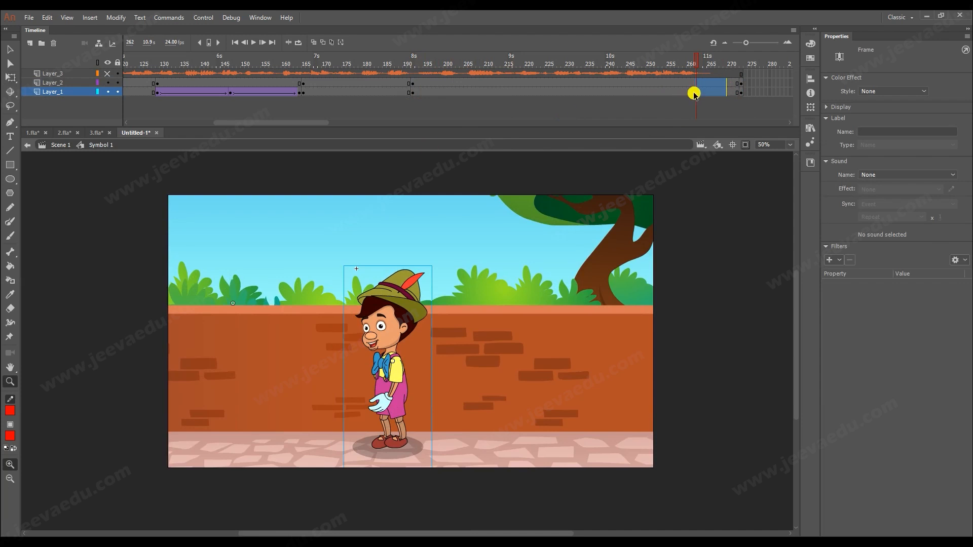
Switch to the 1.fla document and scrub its final shot to review the boy's walk along the wall.
{"action": "left_click", "coordinate": [24, 134]}
{"action": "left_click_drag", "start_coordinate": [395, 62], "coordinate": [572, 77]}
{"action": "left_click_drag", "start_coordinate": [603, 77], "coordinate": [429, 96]}
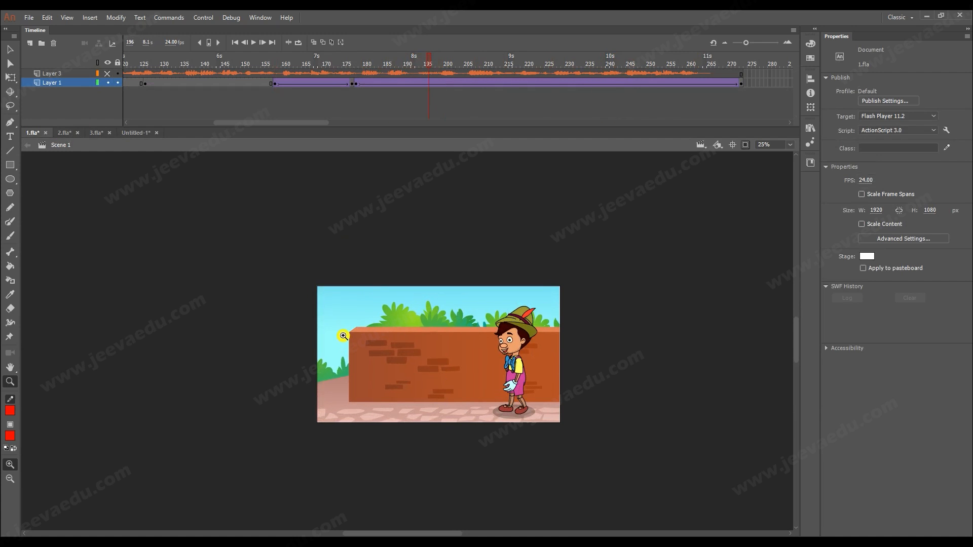
Return to the Untitled-1 document and clear the keyframes on Layer_2 and Layer_1 at frame 273.
{"action": "left_click", "coordinate": [137, 132]}
{"action": "left_click", "coordinate": [741, 74]}
{"action": "right_click", "coordinate": [741, 92]}
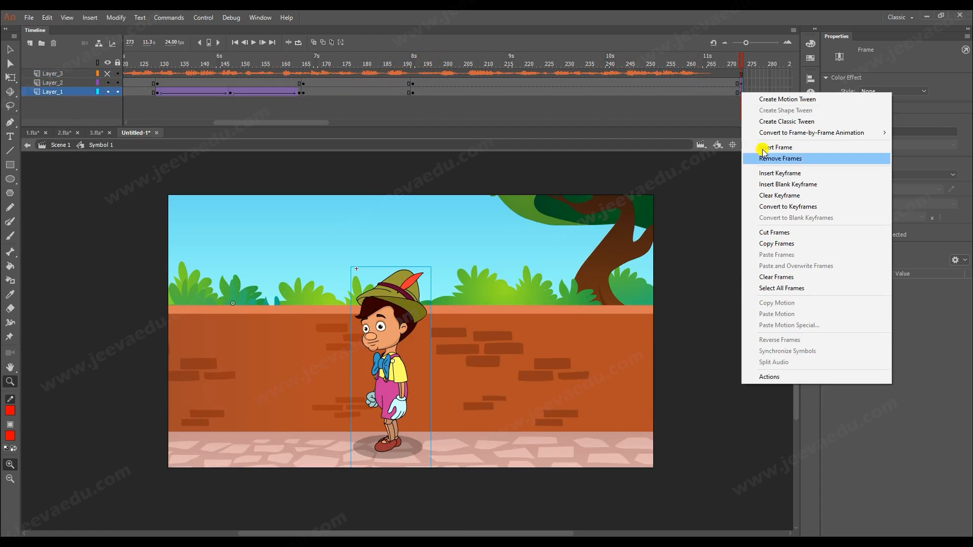
{"action": "left_click", "coordinate": [776, 195]}
Move the boy and background together at frame 192 so the wall's left end shows and the boy stands right of centre.
{"action": "left_click", "coordinate": [413, 88]}
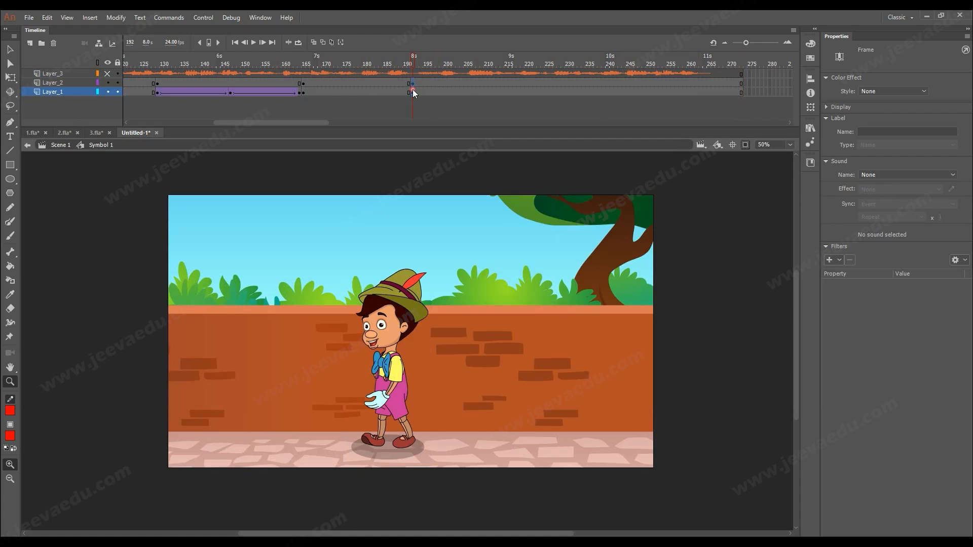
{"action": "left_click_drag", "start_coordinate": [397, 387], "coordinate": [558, 392]}
{"action": "left_click", "coordinate": [201, 89]}
Insert keyframes at frame 273 on both artwork layers and create classic tweens from frame 192.
{"action": "left_click_drag", "start_coordinate": [741, 85], "coordinate": [705, 90]}
{"action": "key", "text": "F6"}
{"action": "right_click", "coordinate": [708, 93]}
{"action": "left_click", "coordinate": [745, 115]}
{"action": "left_click", "coordinate": [722, 81]}
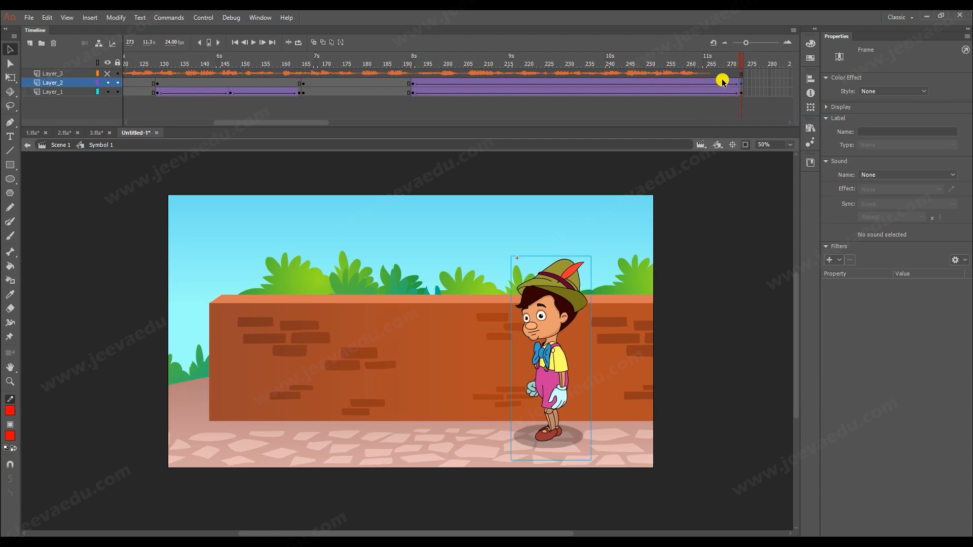
At frame 273, move the boy left until he stands near the wall's left end, and nudge the background slightly right.
{"action": "key", "text": "shift+Left"}
{"action": "key", "text": "shift+Left"}
{"action": "key", "text": "shift+Left"}
{"action": "key", "text": "shift+Left"}
{"action": "key", "text": "shift+Left"}
{"action": "key", "text": "shift+Left"}
{"action": "key", "text": "shift+Left"}
{"action": "key", "text": "shift+Left"}
{"action": "key", "text": "shift+Left"}
{"action": "key", "text": "shift+Left"}
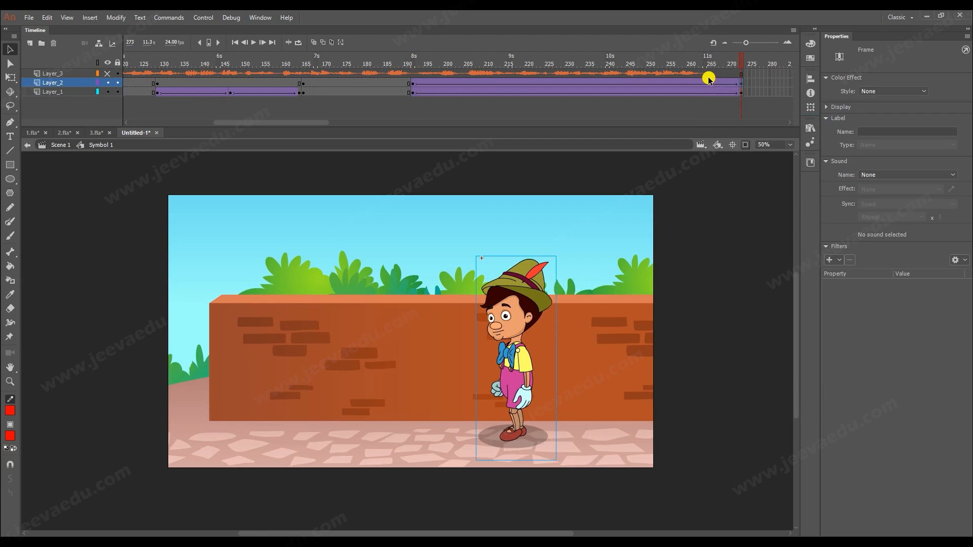
{"action": "key", "text": "shift+Left"}
{"action": "key", "text": "shift+Left"}
{"action": "key", "text": "shift+Left"}
{"action": "key", "text": "shift+Left"}
{"action": "key", "text": "shift+Left"}
{"action": "key", "text": "shift+Left"}
{"action": "key", "text": "shift+Left"}
{"action": "key", "text": "shift+Left"}
{"action": "key", "text": "shift+Left"}
{"action": "key", "text": "shift+Left"}
{"action": "key", "text": "shift+Left"}
{"action": "key", "text": "shift+Left"}
{"action": "key", "text": "shift+Left"}
{"action": "key", "text": "shift+Left"}
{"action": "key", "text": "shift+Left"}
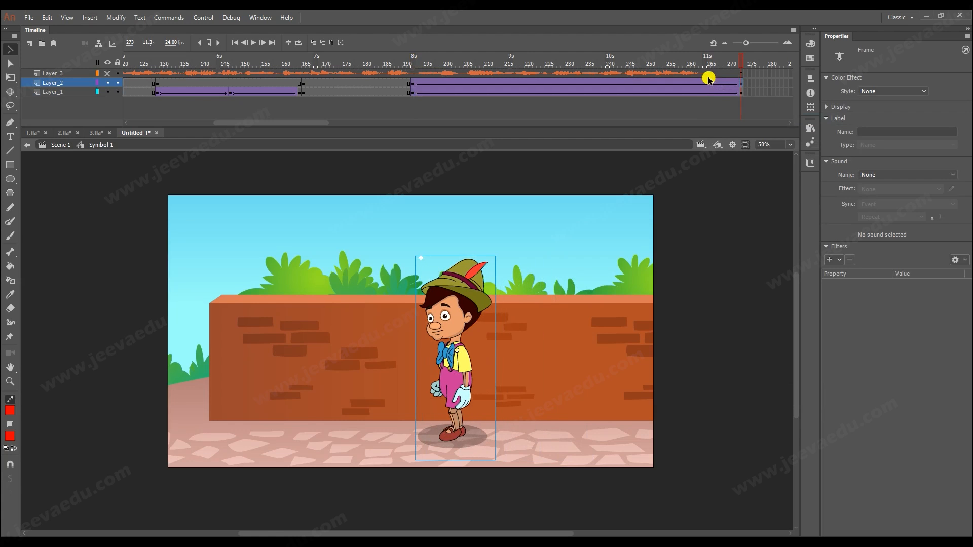
{"action": "key", "text": "shift+Left"}
{"action": "key", "text": "shift+Left"}
{"action": "key", "text": "shift+Left"}
{"action": "key", "text": "shift+Left"}
{"action": "key", "text": "shift+Left"}
{"action": "key", "text": "shift+Left"}
{"action": "key", "text": "shift+Left"}
{"action": "key", "text": "shift+Left"}
{"action": "key", "text": "shift+Left"}
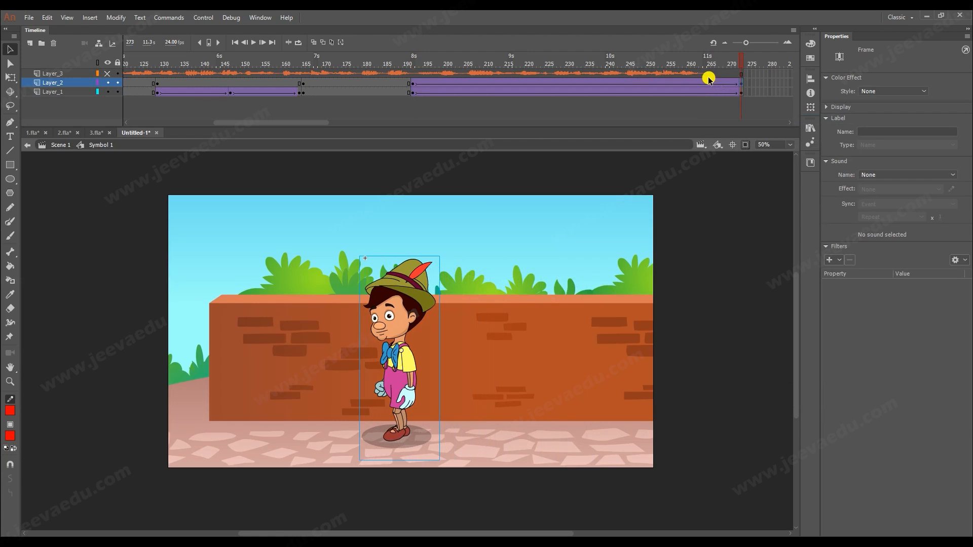
{"action": "key", "text": "shift+Left"}
{"action": "key", "text": "shift+Left"}
{"action": "key", "text": "shift+Left"}
{"action": "key", "text": "shift+Left"}
{"action": "key", "text": "shift+Left"}
{"action": "key", "text": "shift+Left"}
{"action": "key", "text": "shift+Left"}
{"action": "key", "text": "shift+Left"}
{"action": "key", "text": "shift+Left"}
{"action": "key", "text": "shift+Left"}
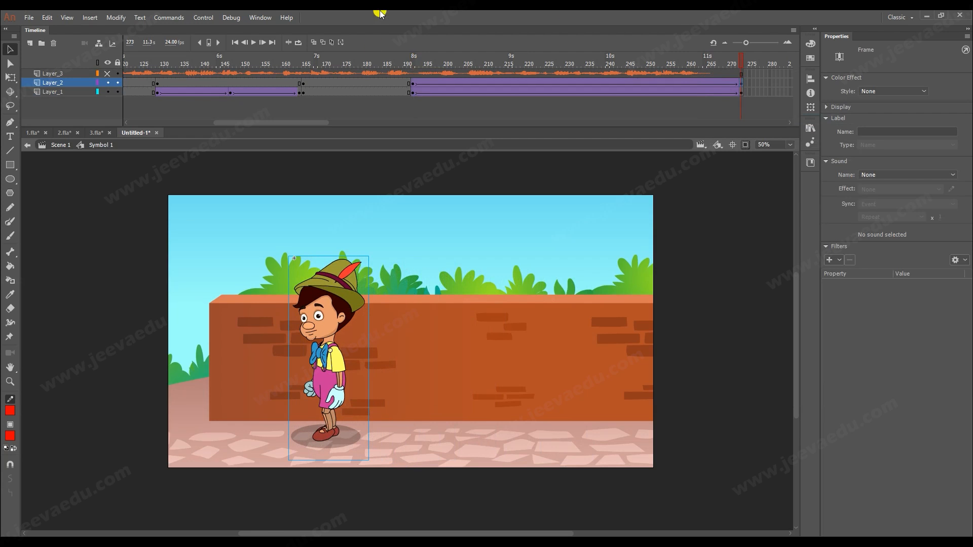
{"action": "left_click", "coordinate": [743, 93]}
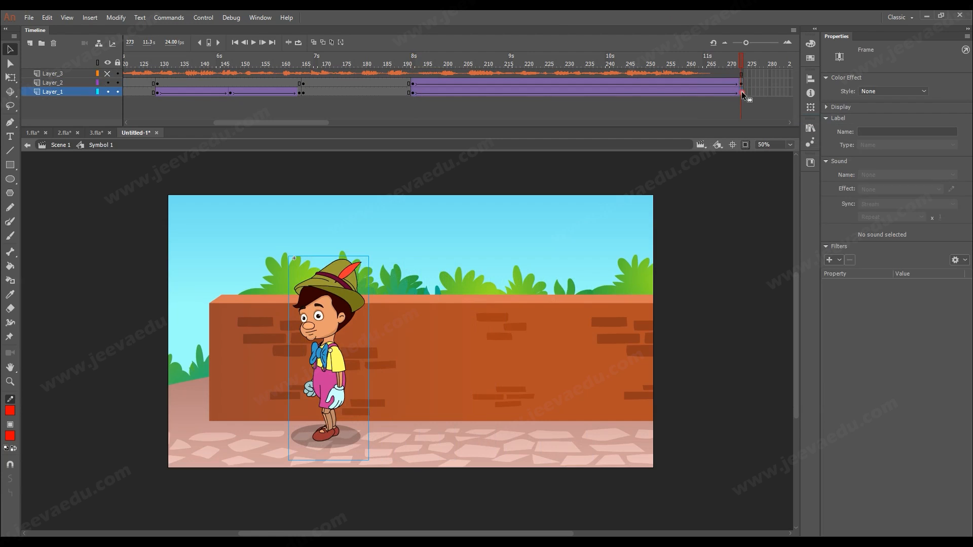
{"action": "key", "text": "shift+Right"}
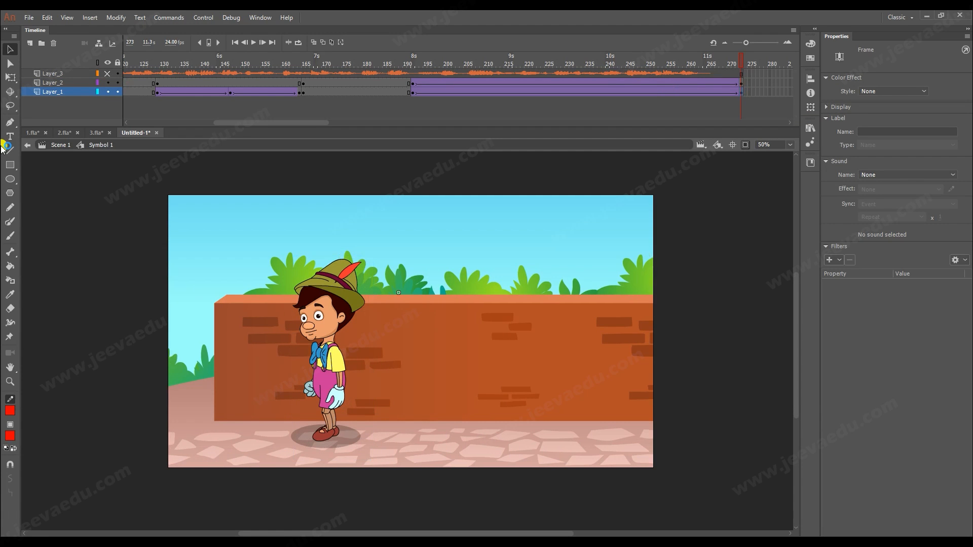
Play the walking shot from frame 193 to check the boy's and background's movement.
{"action": "left_click_drag", "start_coordinate": [740, 61], "coordinate": [418, 92]}
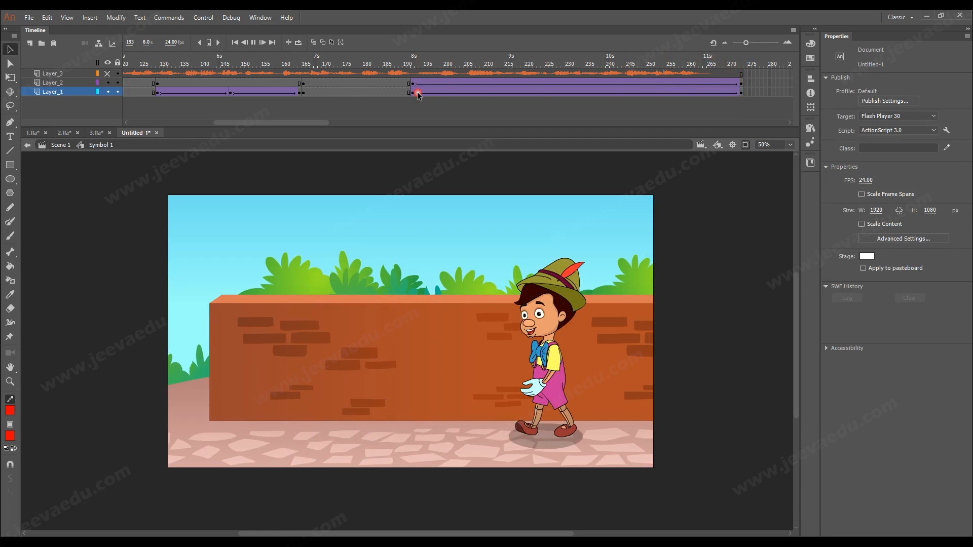
{"action": "key", "text": "Return"}
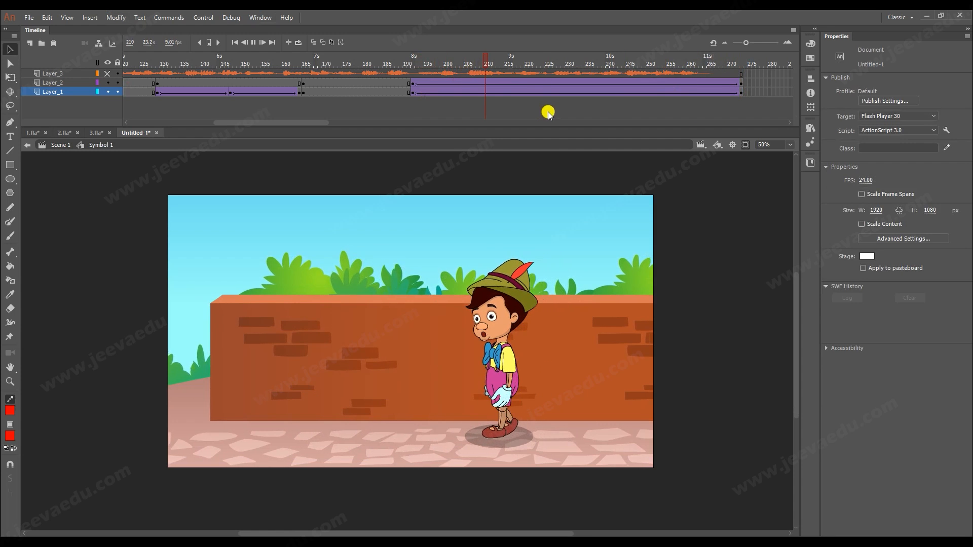
{"action": "key", "text": "Return"}
Preview the boy's walk with the background layer hidden, and show the background again for the rest of the shot.
{"action": "left_click", "coordinate": [416, 84]}
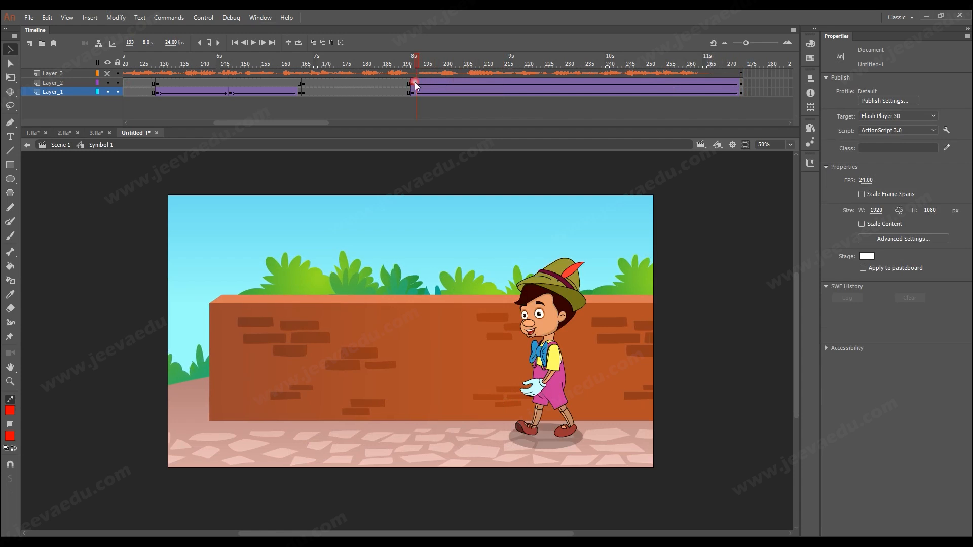
{"action": "left_click", "coordinate": [113, 92]}
{"action": "left_click", "coordinate": [459, 76]}
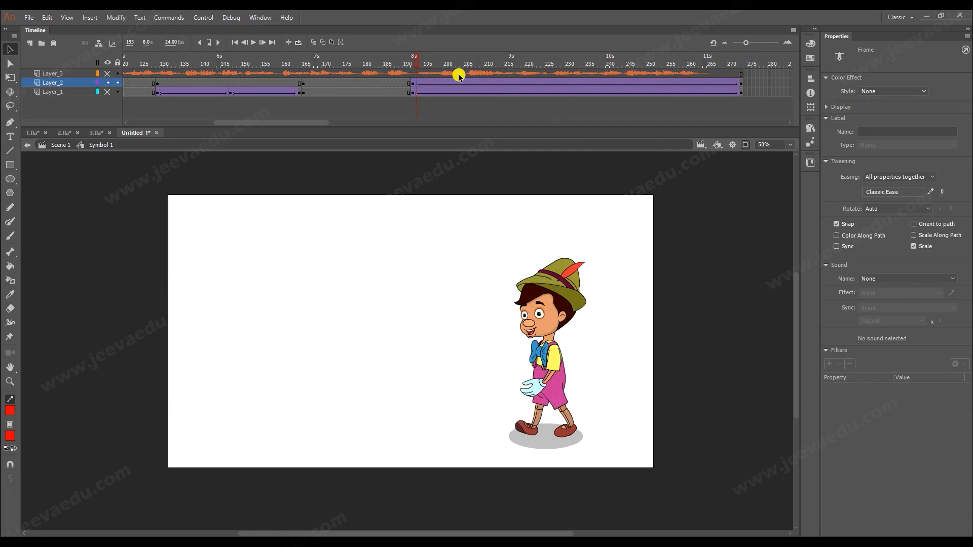
{"action": "key", "text": "Return"}
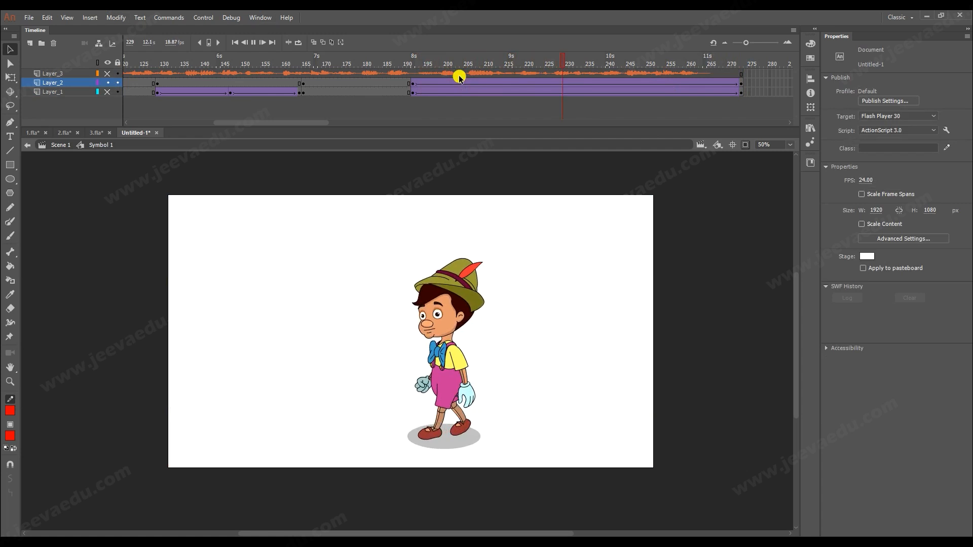
{"action": "left_click", "coordinate": [107, 92]}
{"action": "left_click", "coordinate": [658, 67]}
{"action": "key", "text": "Return"}
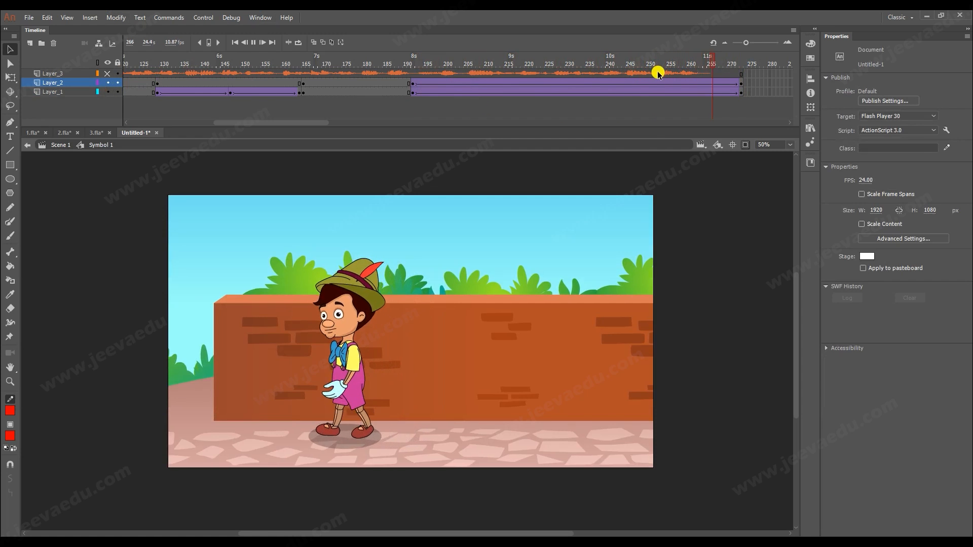
Replay the start of the walking shot and scrub through to its last frame at 273.
{"action": "left_click_drag", "start_coordinate": [706, 58], "coordinate": [509, 105]}
{"action": "left_click", "coordinate": [433, 102]}
{"action": "key", "text": "Return"}
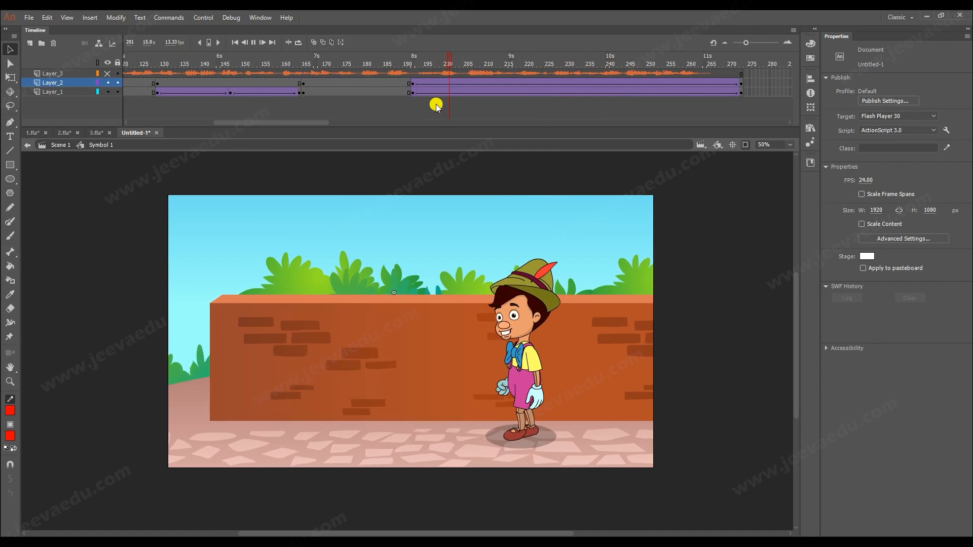
{"action": "key", "text": "Return"}
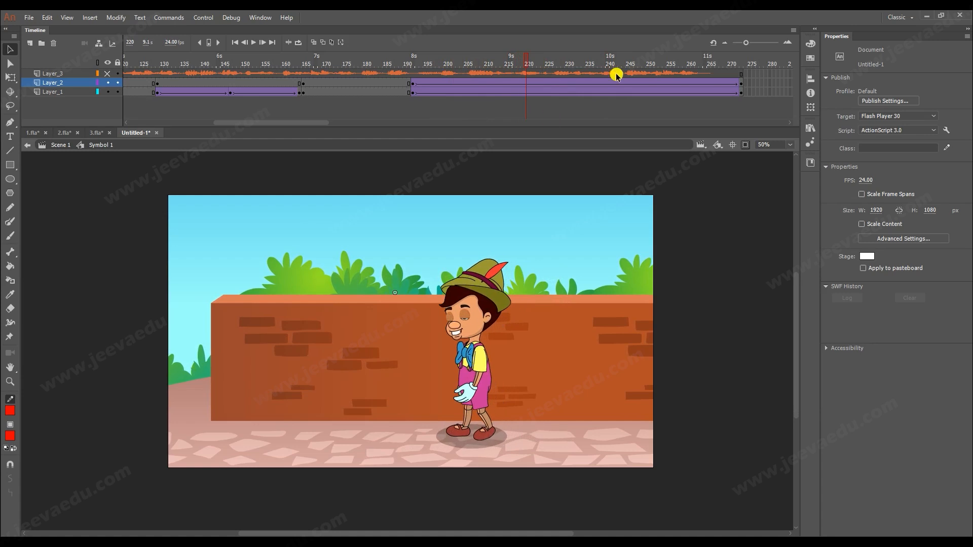
{"action": "left_click_drag", "start_coordinate": [577, 61], "coordinate": [795, 65]}
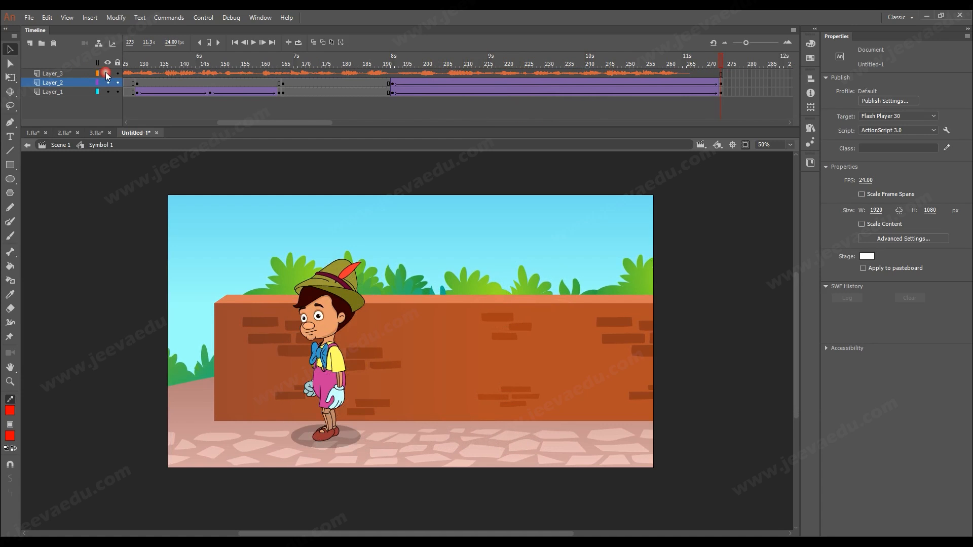
Show and copy Symbol 1's song layer, Layer_3, and paste it into Scene 1 in place of the old song layer.
{"action": "right_click", "coordinate": [55, 75]}
{"action": "left_click", "coordinate": [81, 158]}
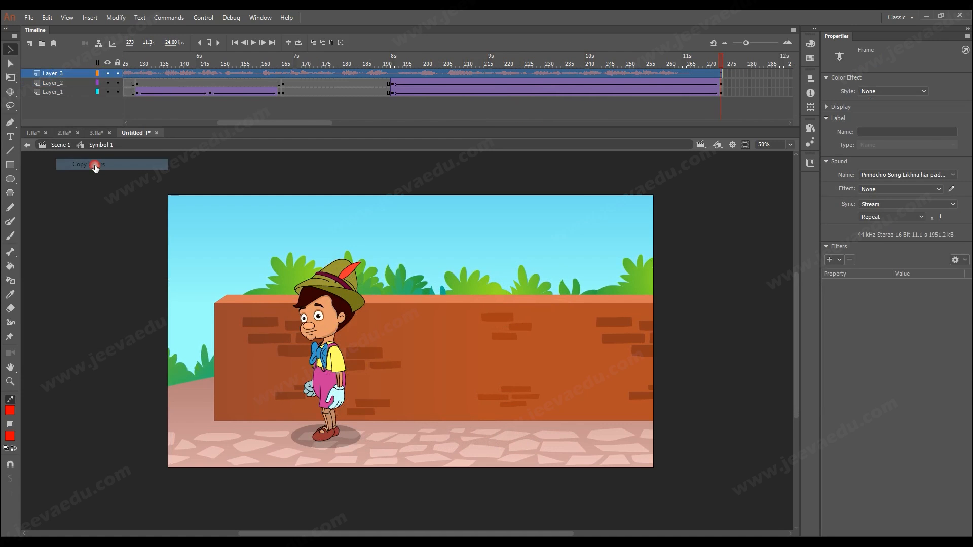
{"action": "left_click", "coordinate": [61, 146]}
{"action": "left_click", "coordinate": [60, 76]}
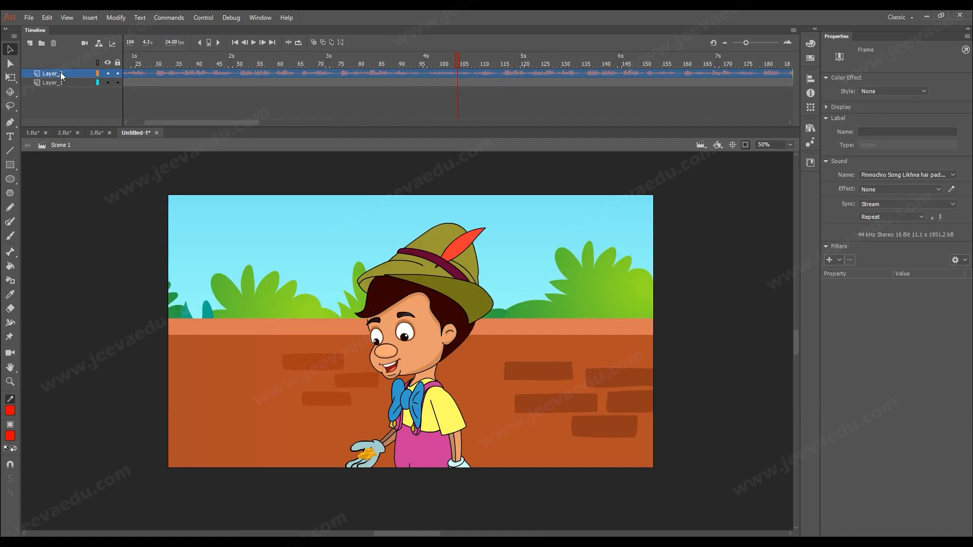
{"action": "left_click", "coordinate": [54, 43]}
{"action": "right_click", "coordinate": [59, 74]}
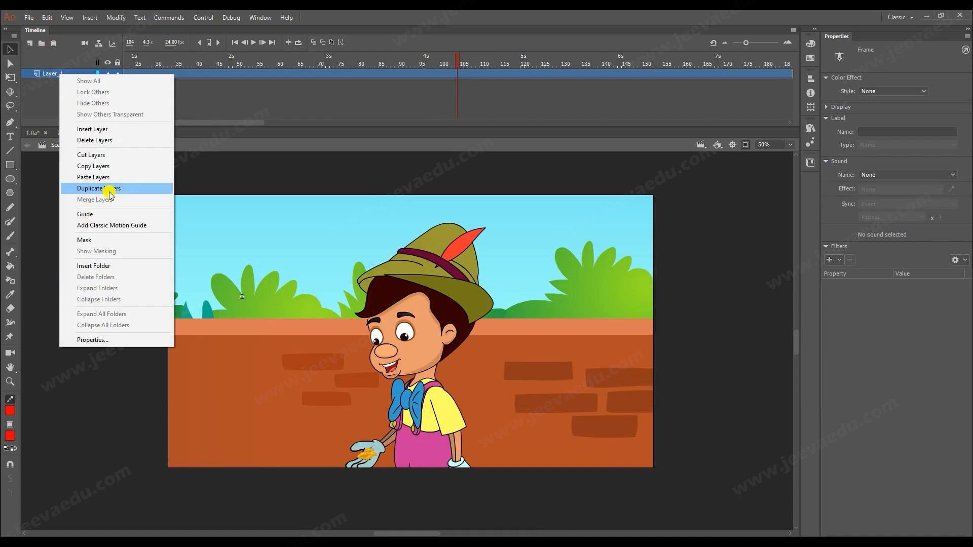
{"action": "left_click", "coordinate": [104, 175]}
Extend Layer_1 in Scene 1 to frame 273 to match the song layer.
{"action": "left_click_drag", "start_coordinate": [226, 122], "coordinate": [302, 124]}
{"action": "left_click", "coordinate": [579, 82]}
{"action": "key", "text": "F5"}
Play Scene 1 from its beginning to its end at frame 273 to review the full animation with the song.
{"action": "left_click_drag", "start_coordinate": [577, 62], "coordinate": [349, 93]}
{"action": "left_click", "coordinate": [359, 123]}
{"action": "left_click", "coordinate": [272, 123]}
{"action": "left_click", "coordinate": [213, 124]}
{"action": "left_click", "coordinate": [46, 74]}
{"action": "key", "text": "Return"}
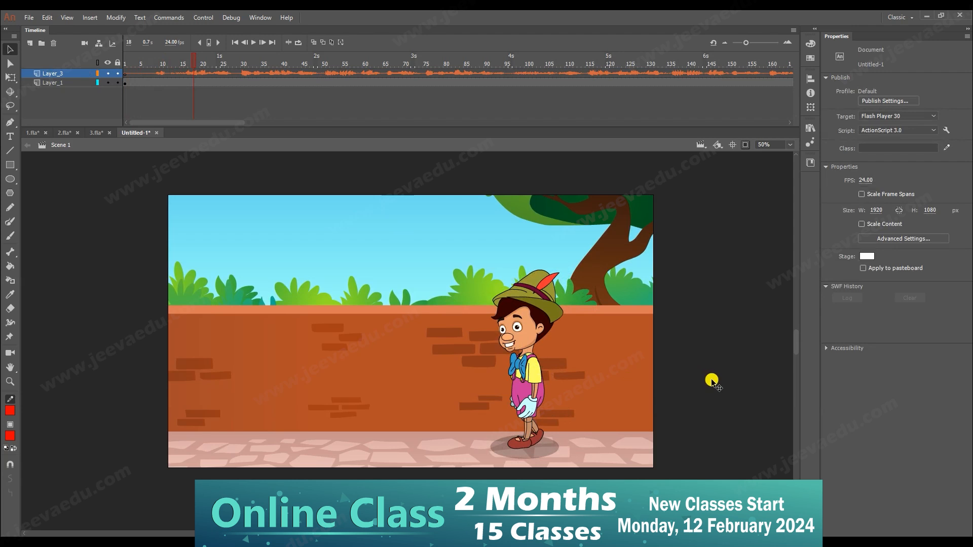
{"action": "left_click", "coordinate": [42, 73]}
{"action": "key", "text": "Return"}
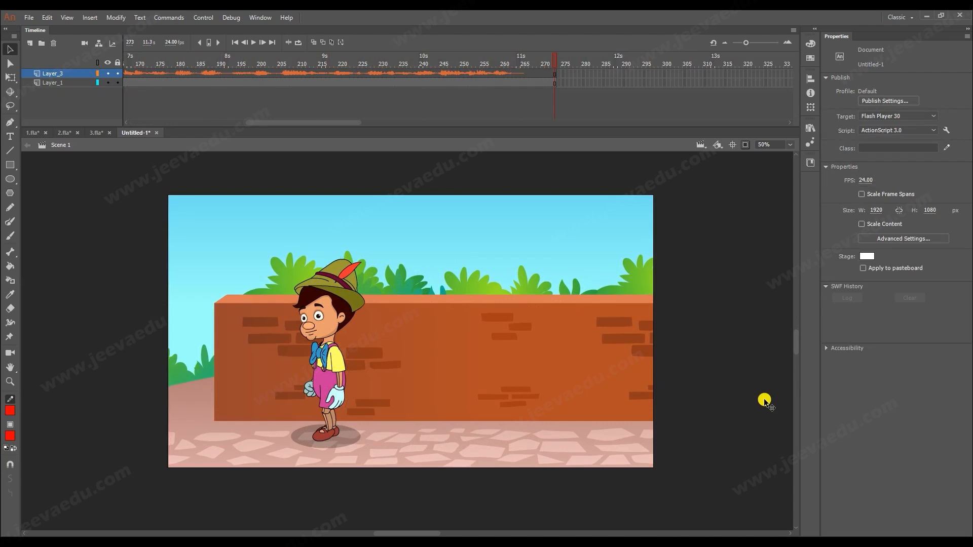
In the publish settings, set JPEG quality to 100 and the audio stream to MP3, 128 kbps, Best quality.
{"action": "left_click", "coordinate": [894, 100]}
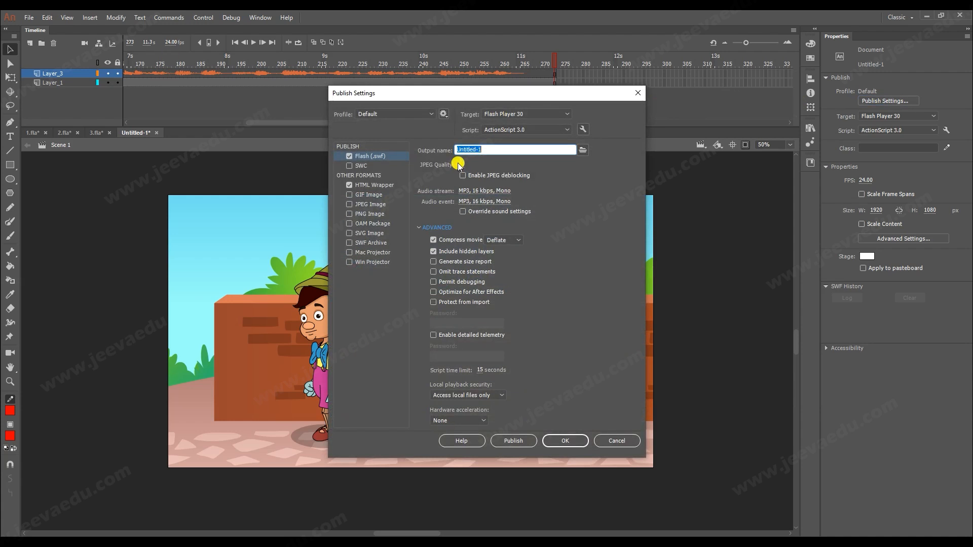
{"action": "left_click", "coordinate": [460, 165]}
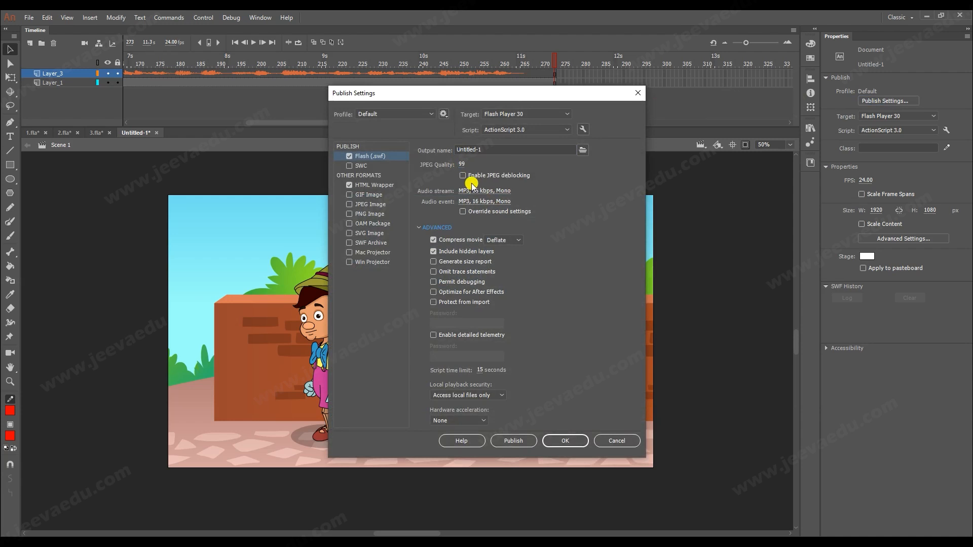
{"action": "left_click", "coordinate": [497, 195]}
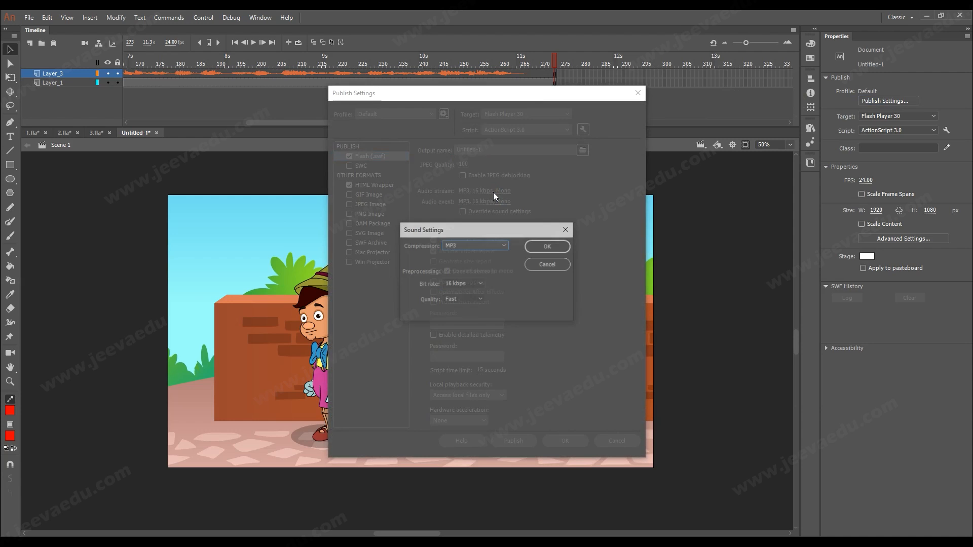
{"action": "left_click", "coordinate": [462, 284]}
{"action": "left_click", "coordinate": [459, 411]}
{"action": "left_click", "coordinate": [469, 298]}
{"action": "left_click", "coordinate": [461, 330]}
{"action": "left_click", "coordinate": [547, 247]}
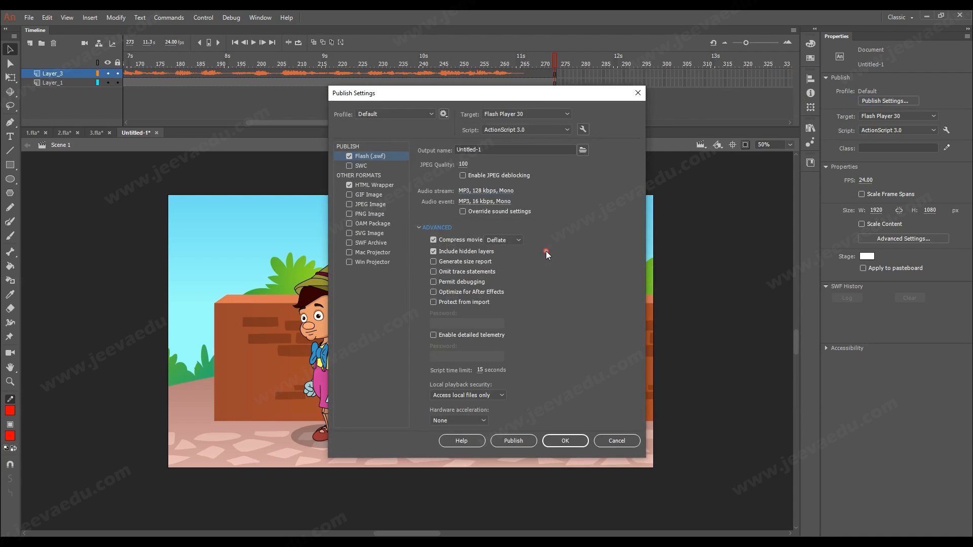
Set the audio event to MP3, 128 kbps, Best quality and apply the publish settings.
{"action": "left_click", "coordinate": [474, 201]}
{"action": "left_click", "coordinate": [456, 284]}
{"action": "left_click", "coordinate": [463, 406]}
{"action": "left_click", "coordinate": [461, 300]}
{"action": "left_click", "coordinate": [459, 333]}
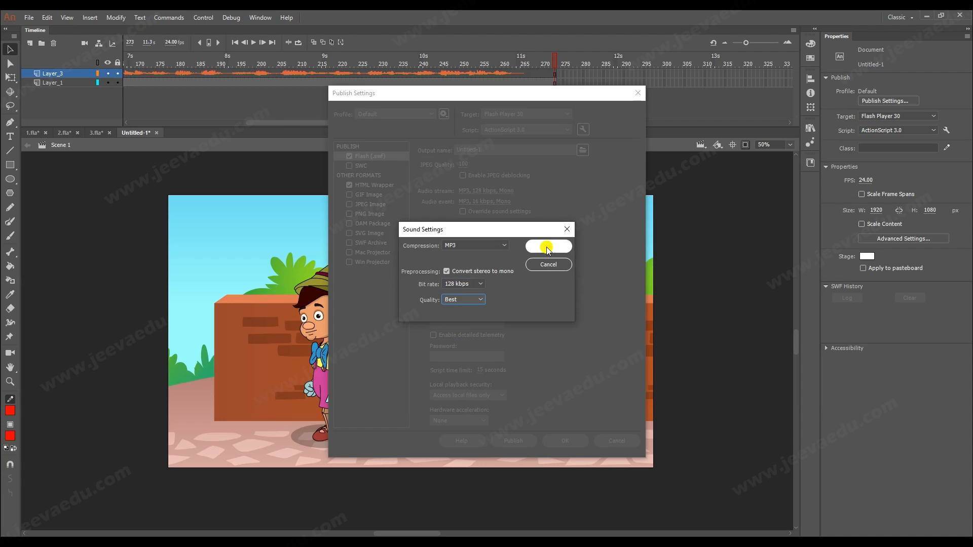
{"action": "left_click", "coordinate": [548, 246]}
{"action": "left_click", "coordinate": [566, 441]}
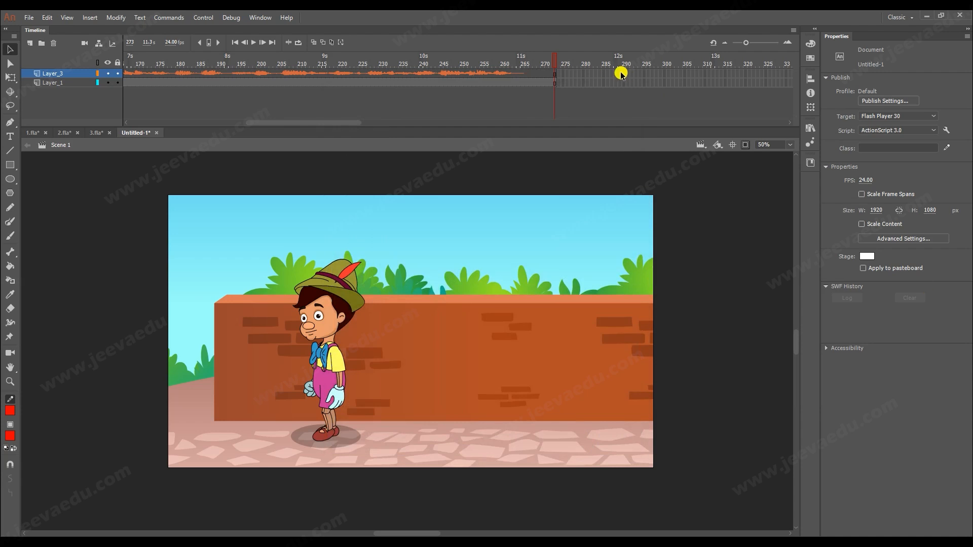
Export the scene as a QuickTime video named "video 1" on the Desktop.
{"action": "left_click", "coordinate": [38, 19]}
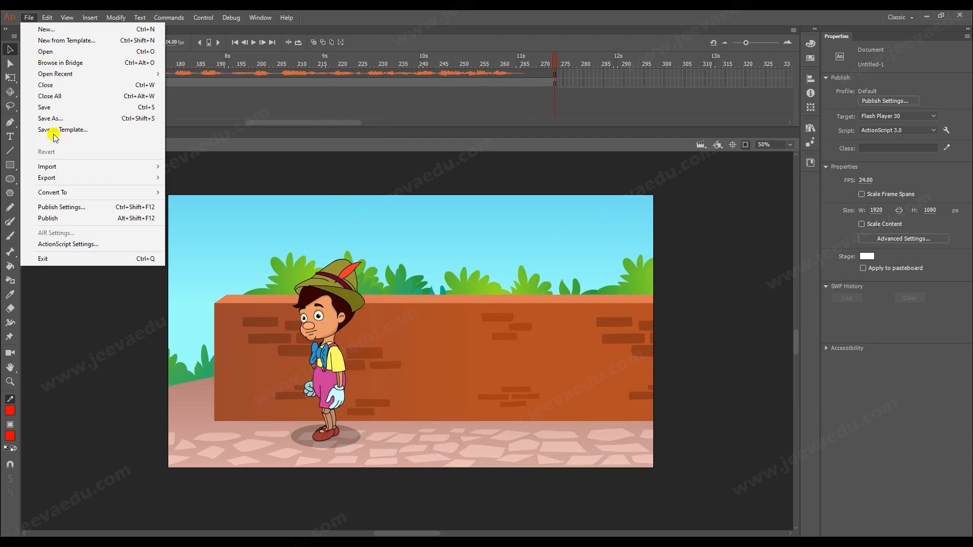
{"action": "mouse_move", "coordinate": [157, 177]}
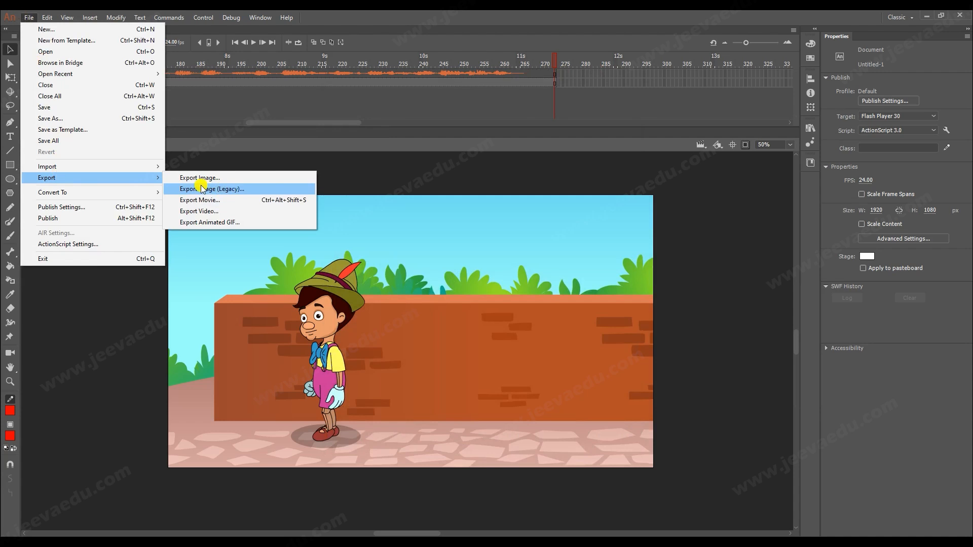
{"action": "left_click", "coordinate": [209, 213]}
{"action": "left_click", "coordinate": [374, 308]}
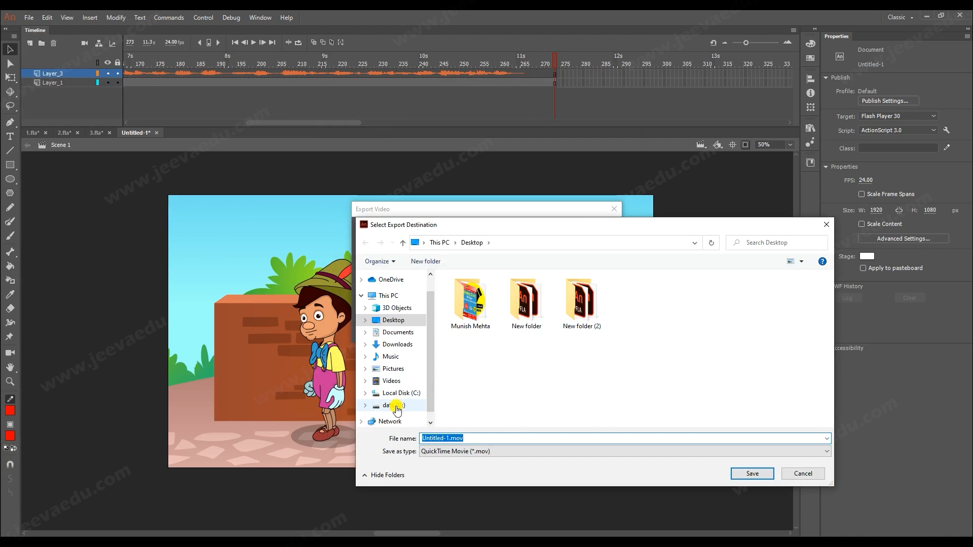
{"action": "left_click", "coordinate": [407, 324]}
{"action": "left_click", "coordinate": [469, 438]}
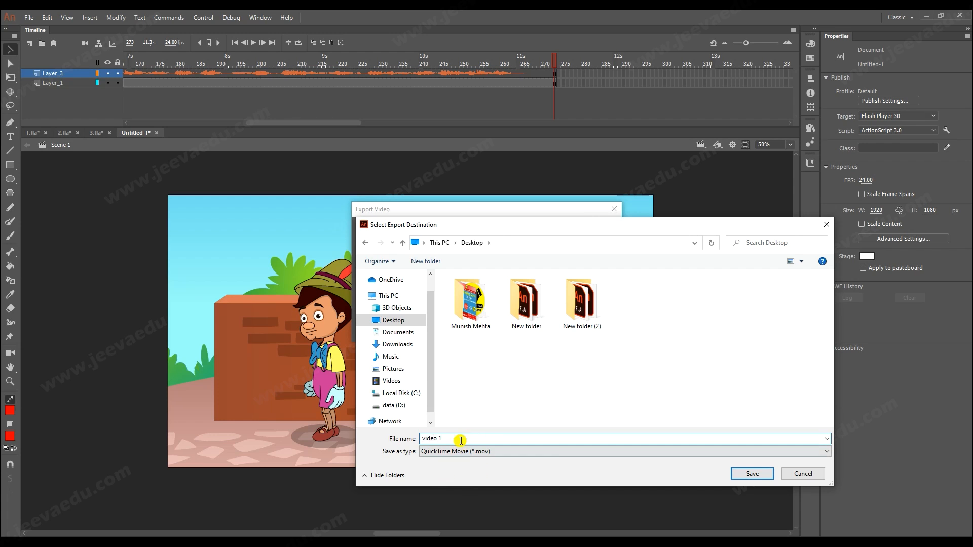
{"action": "left_click", "coordinate": [753, 474]}
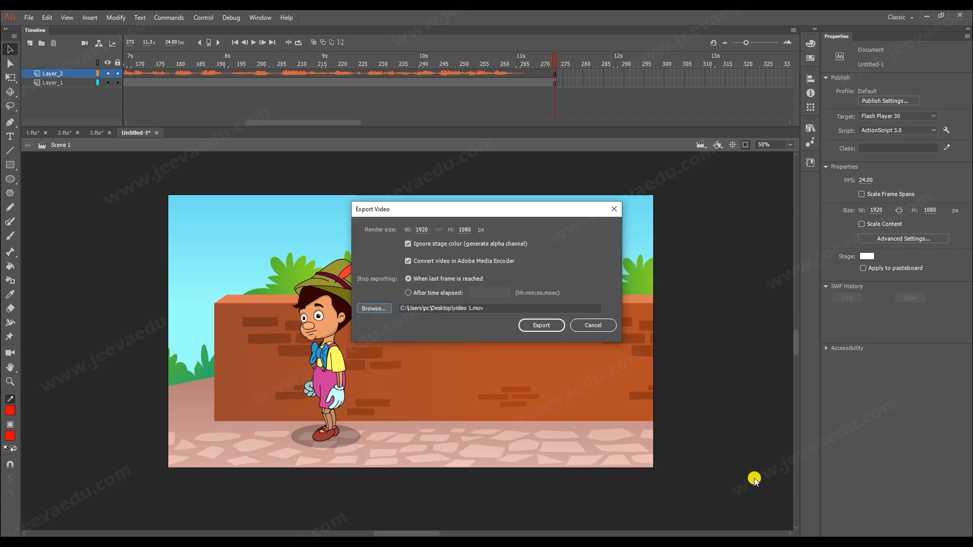
{"action": "left_click", "coordinate": [546, 325]}
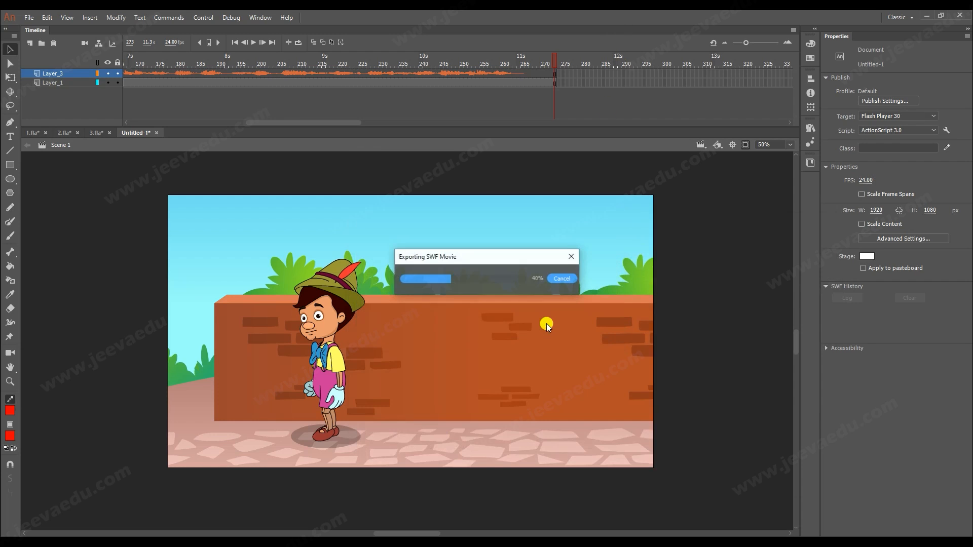